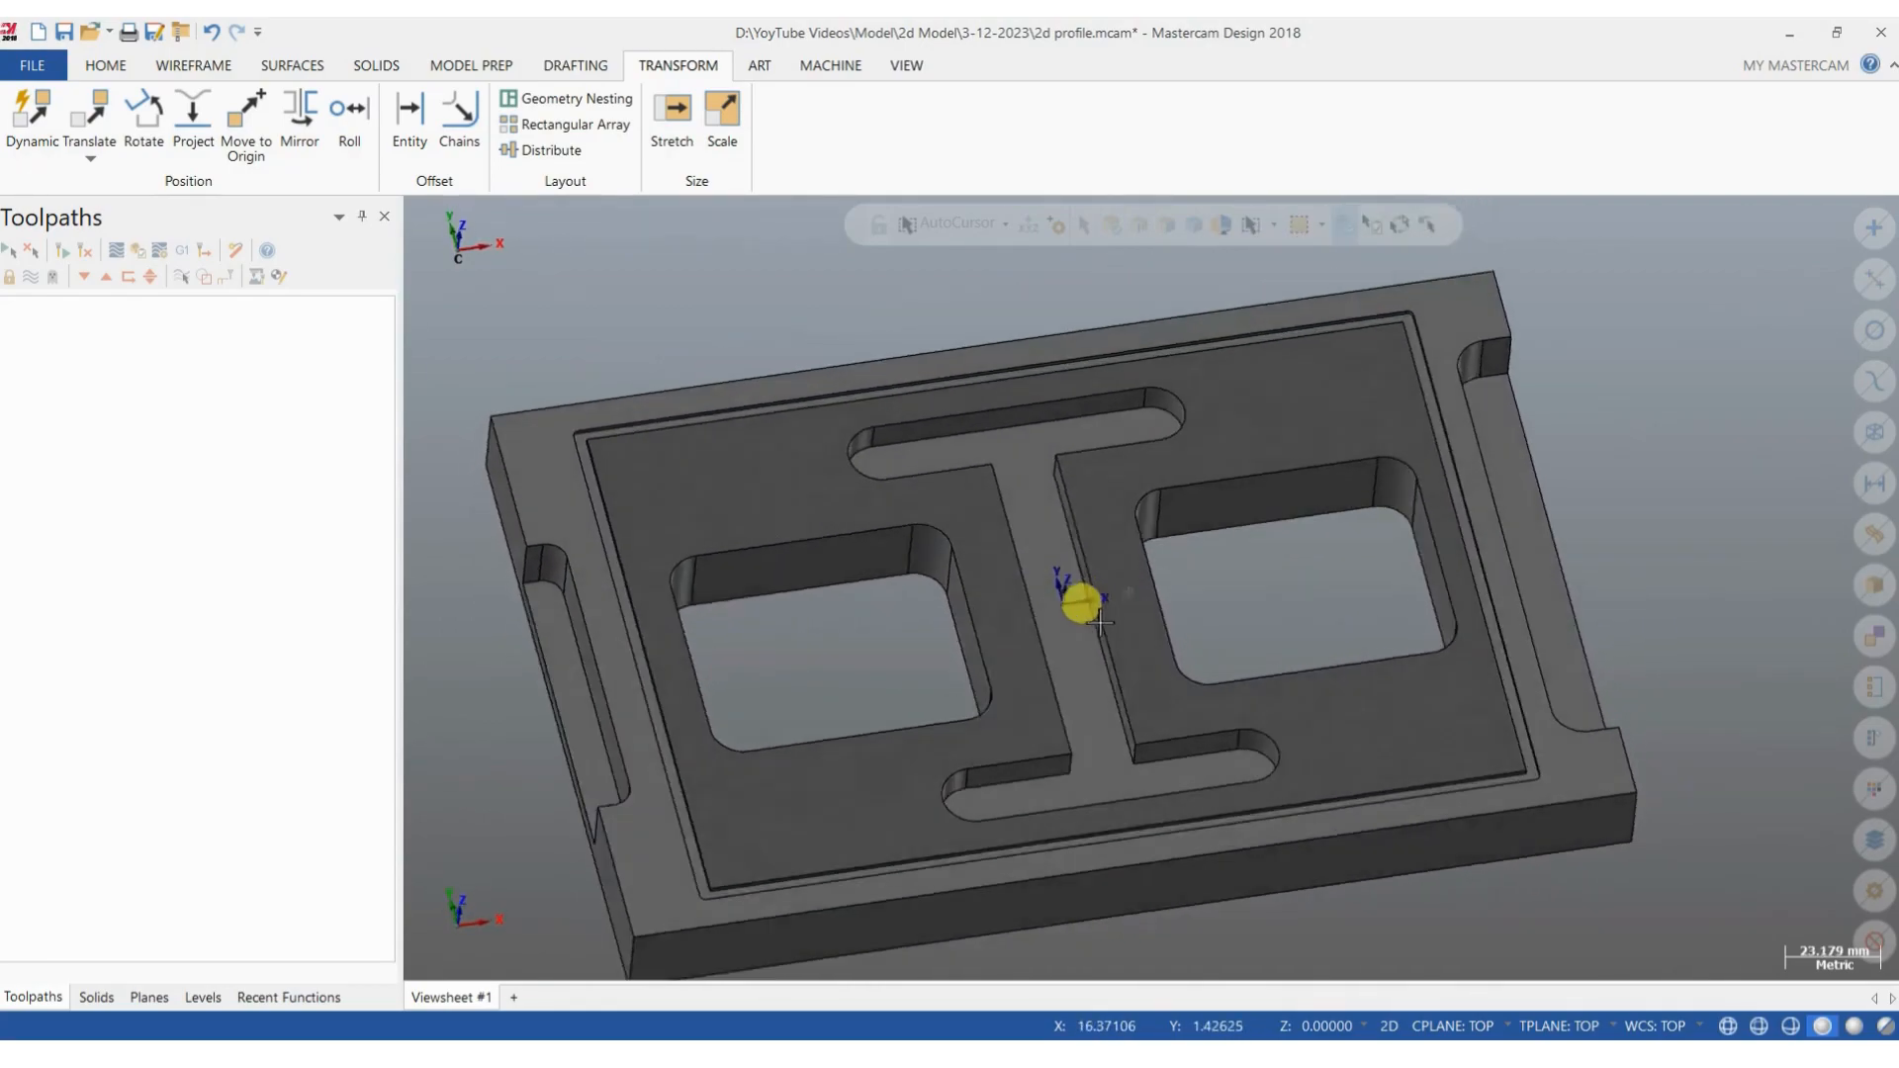
Analyze the plate's vertical corner edge, long front edge and left bottom edge to read its thickness, length and width.
scroll(1051, 641, down, 1)
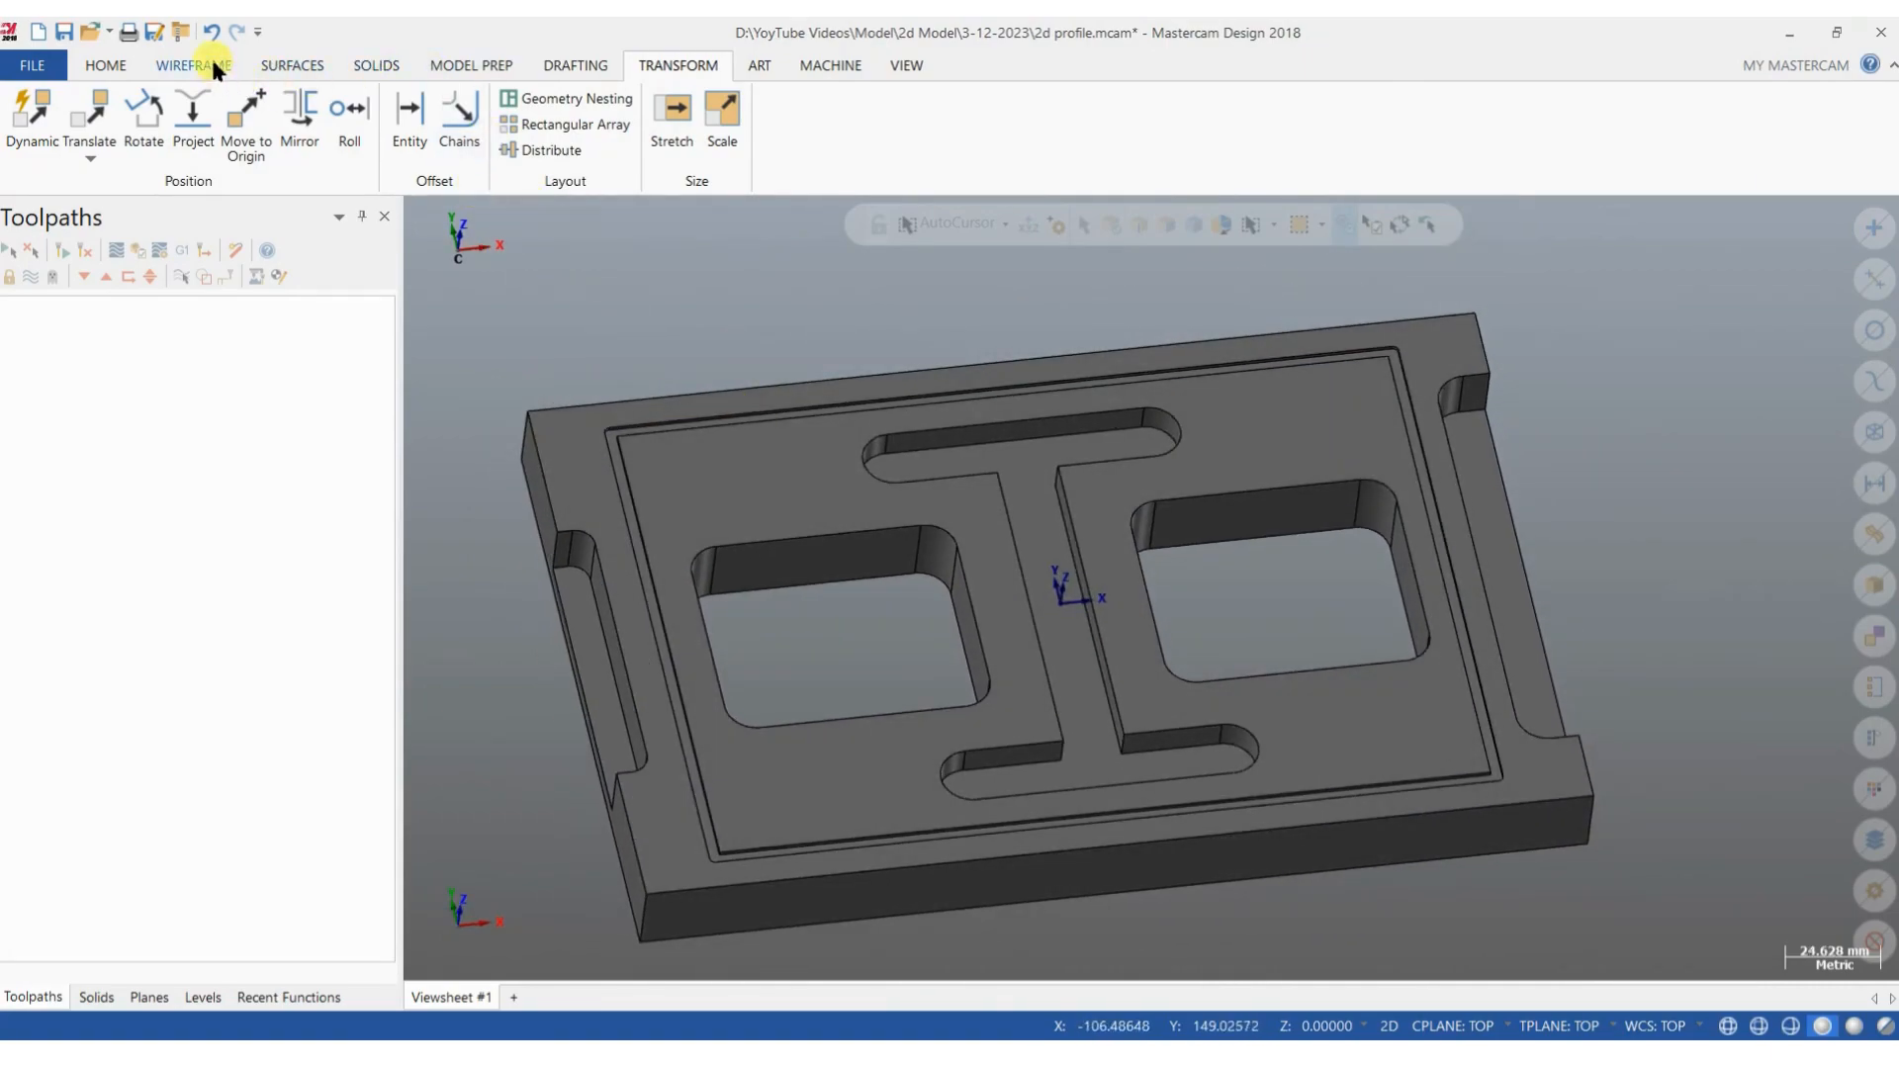
click(111, 62)
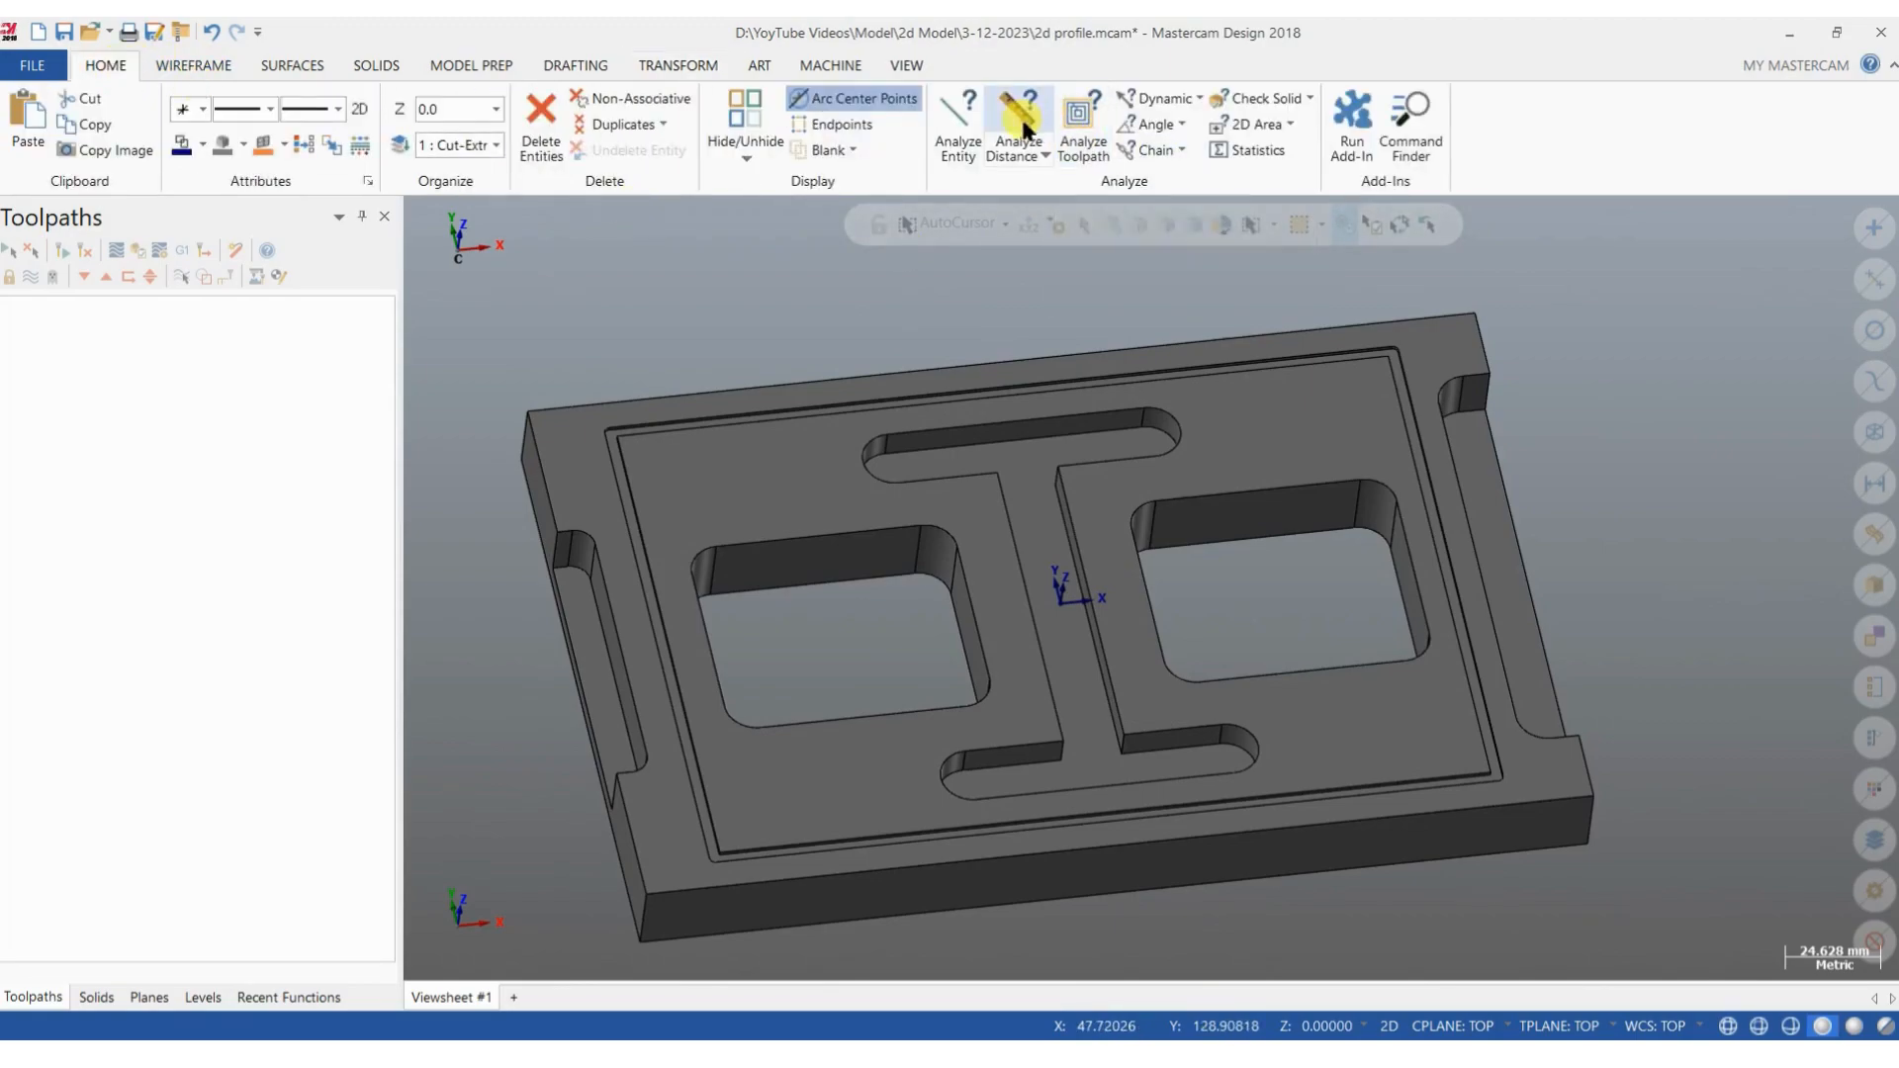
click(955, 124)
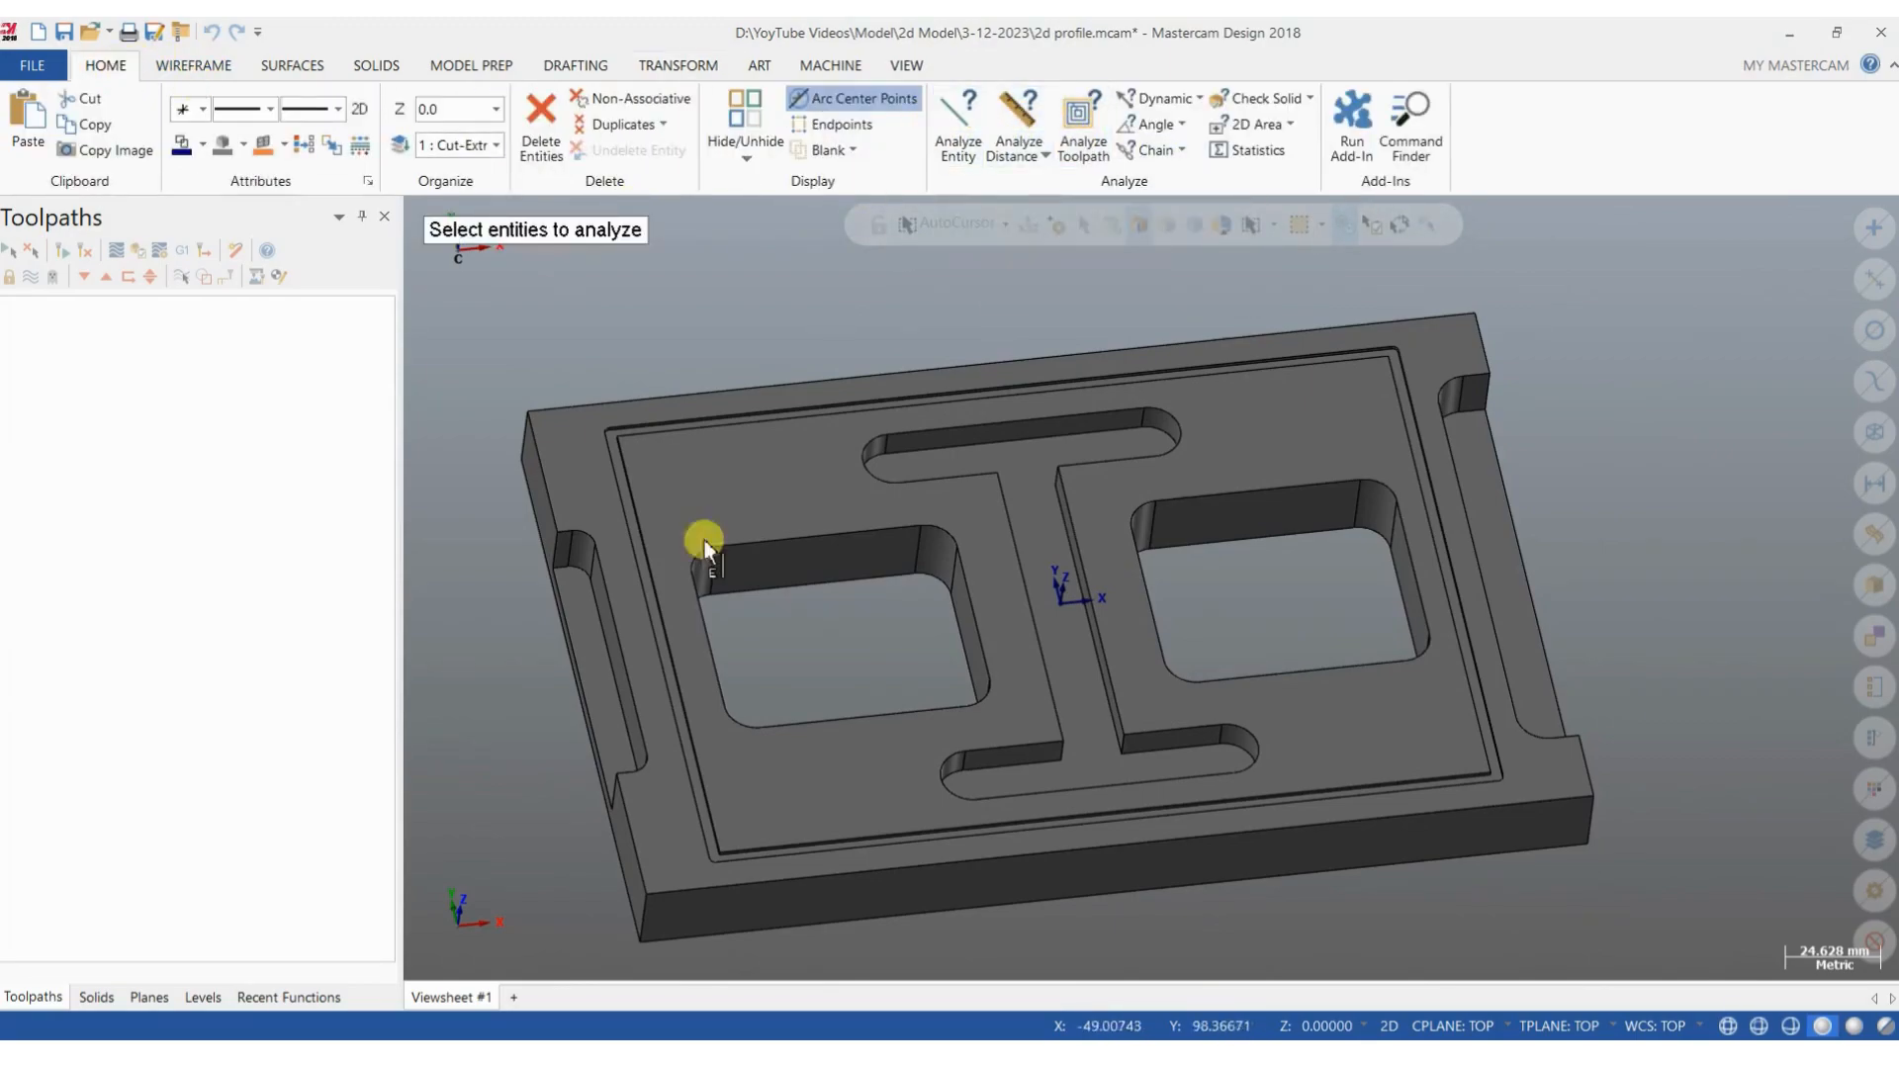
click(645, 922)
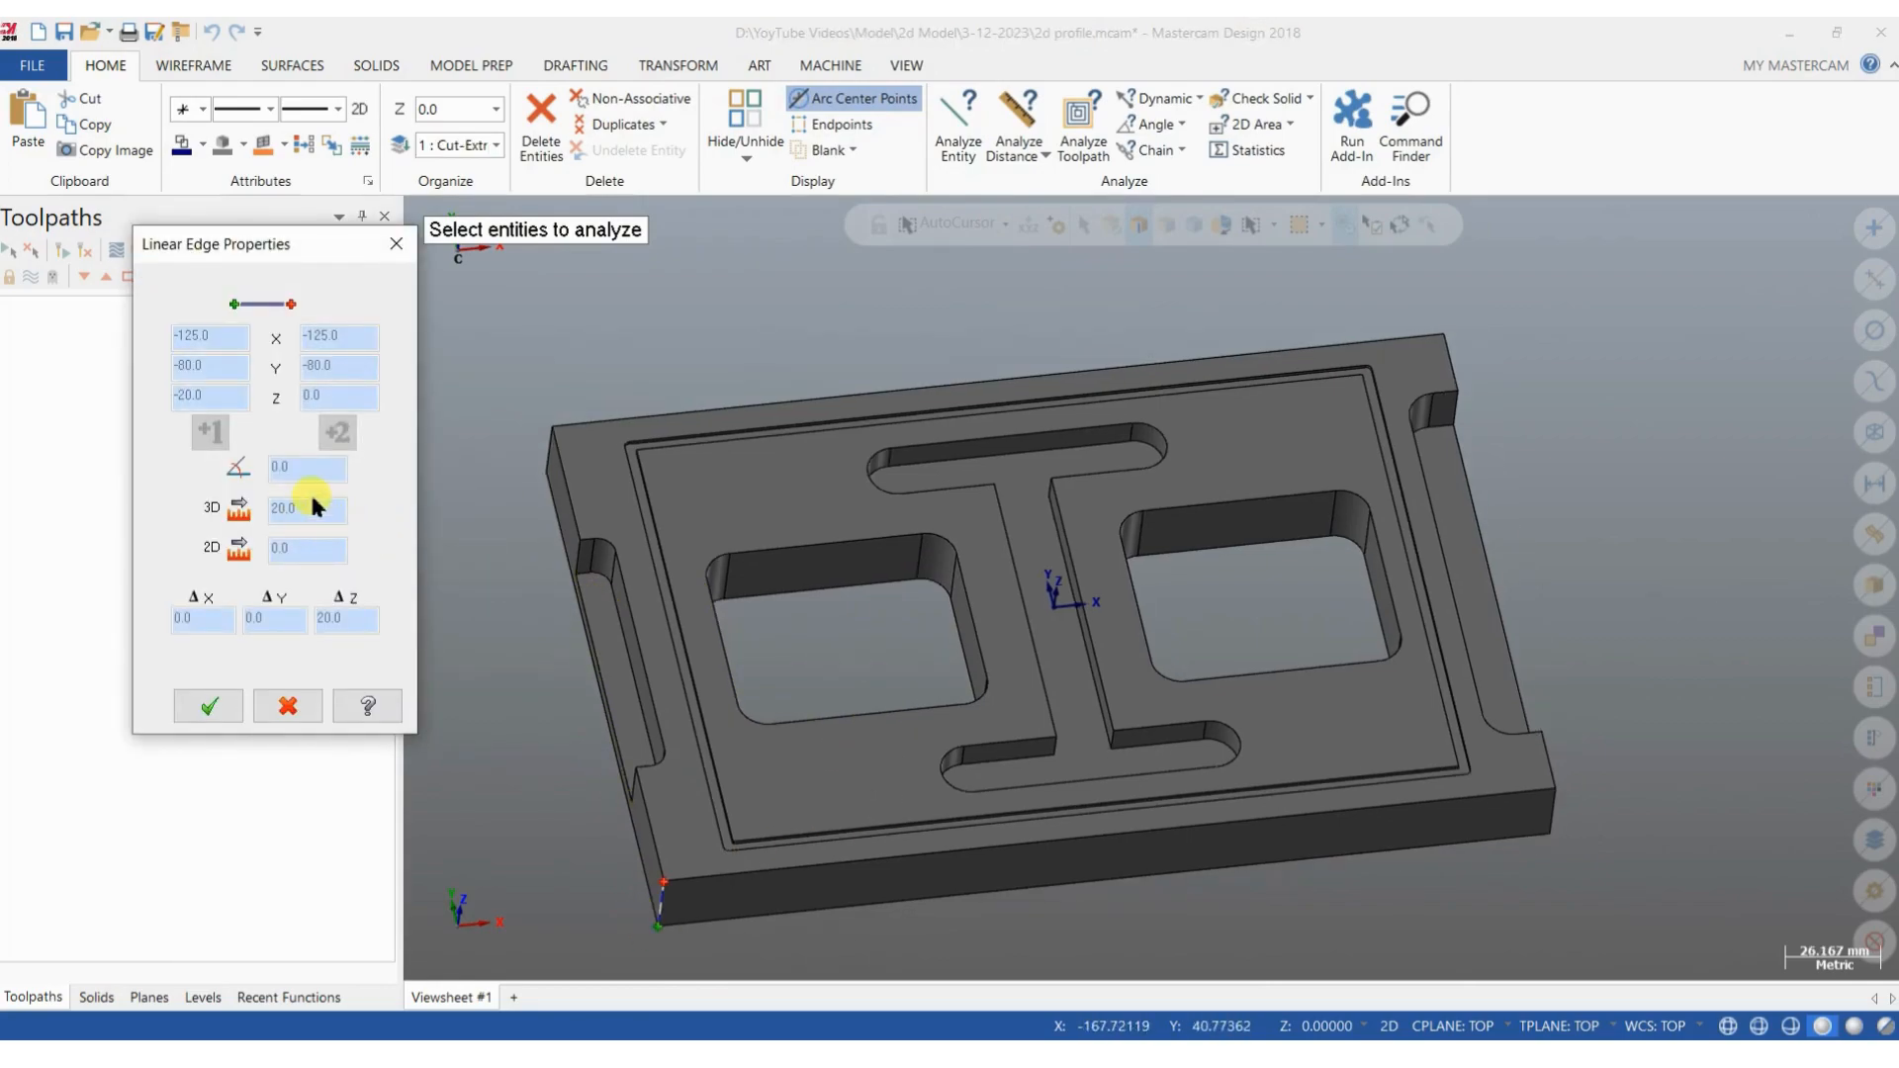
middle_drag(852, 729, 1352, 761)
click(1351, 762)
middle_drag(1085, 636, 512, 518)
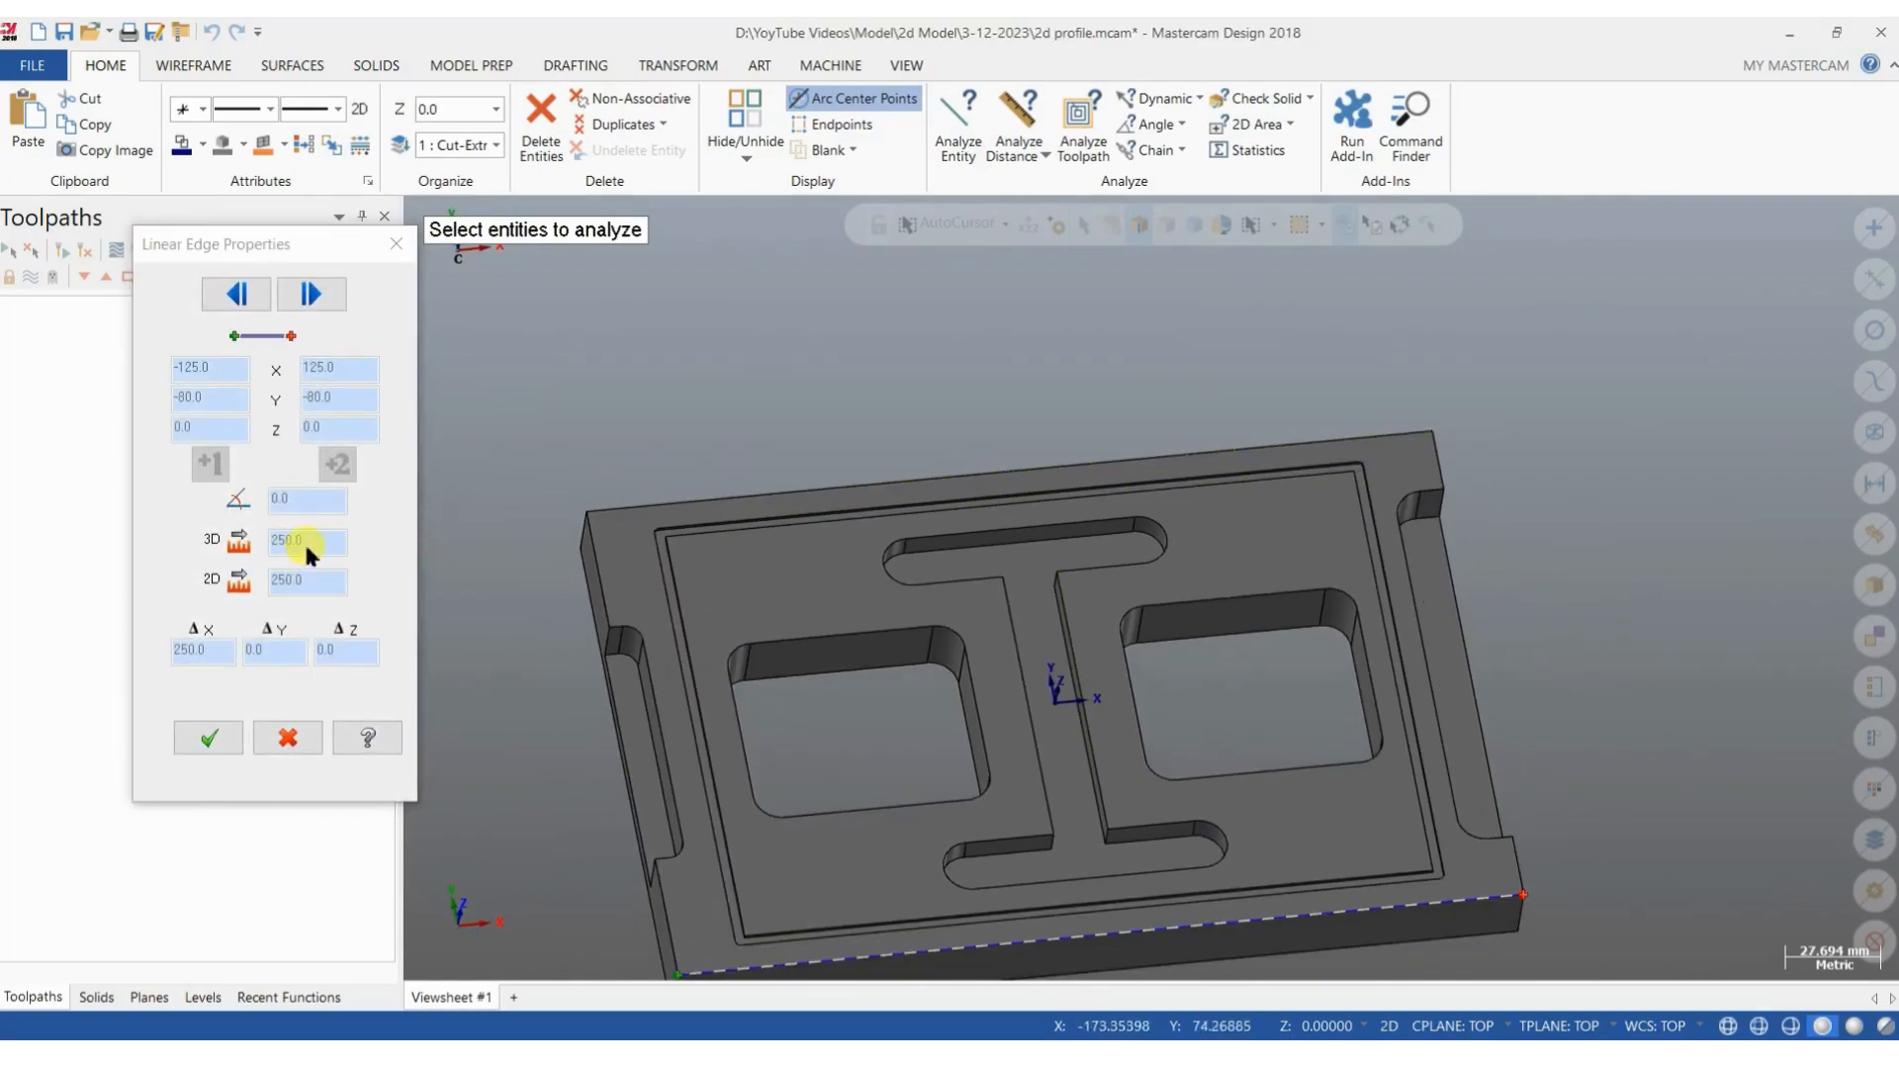
middle_drag(754, 644, 625, 637)
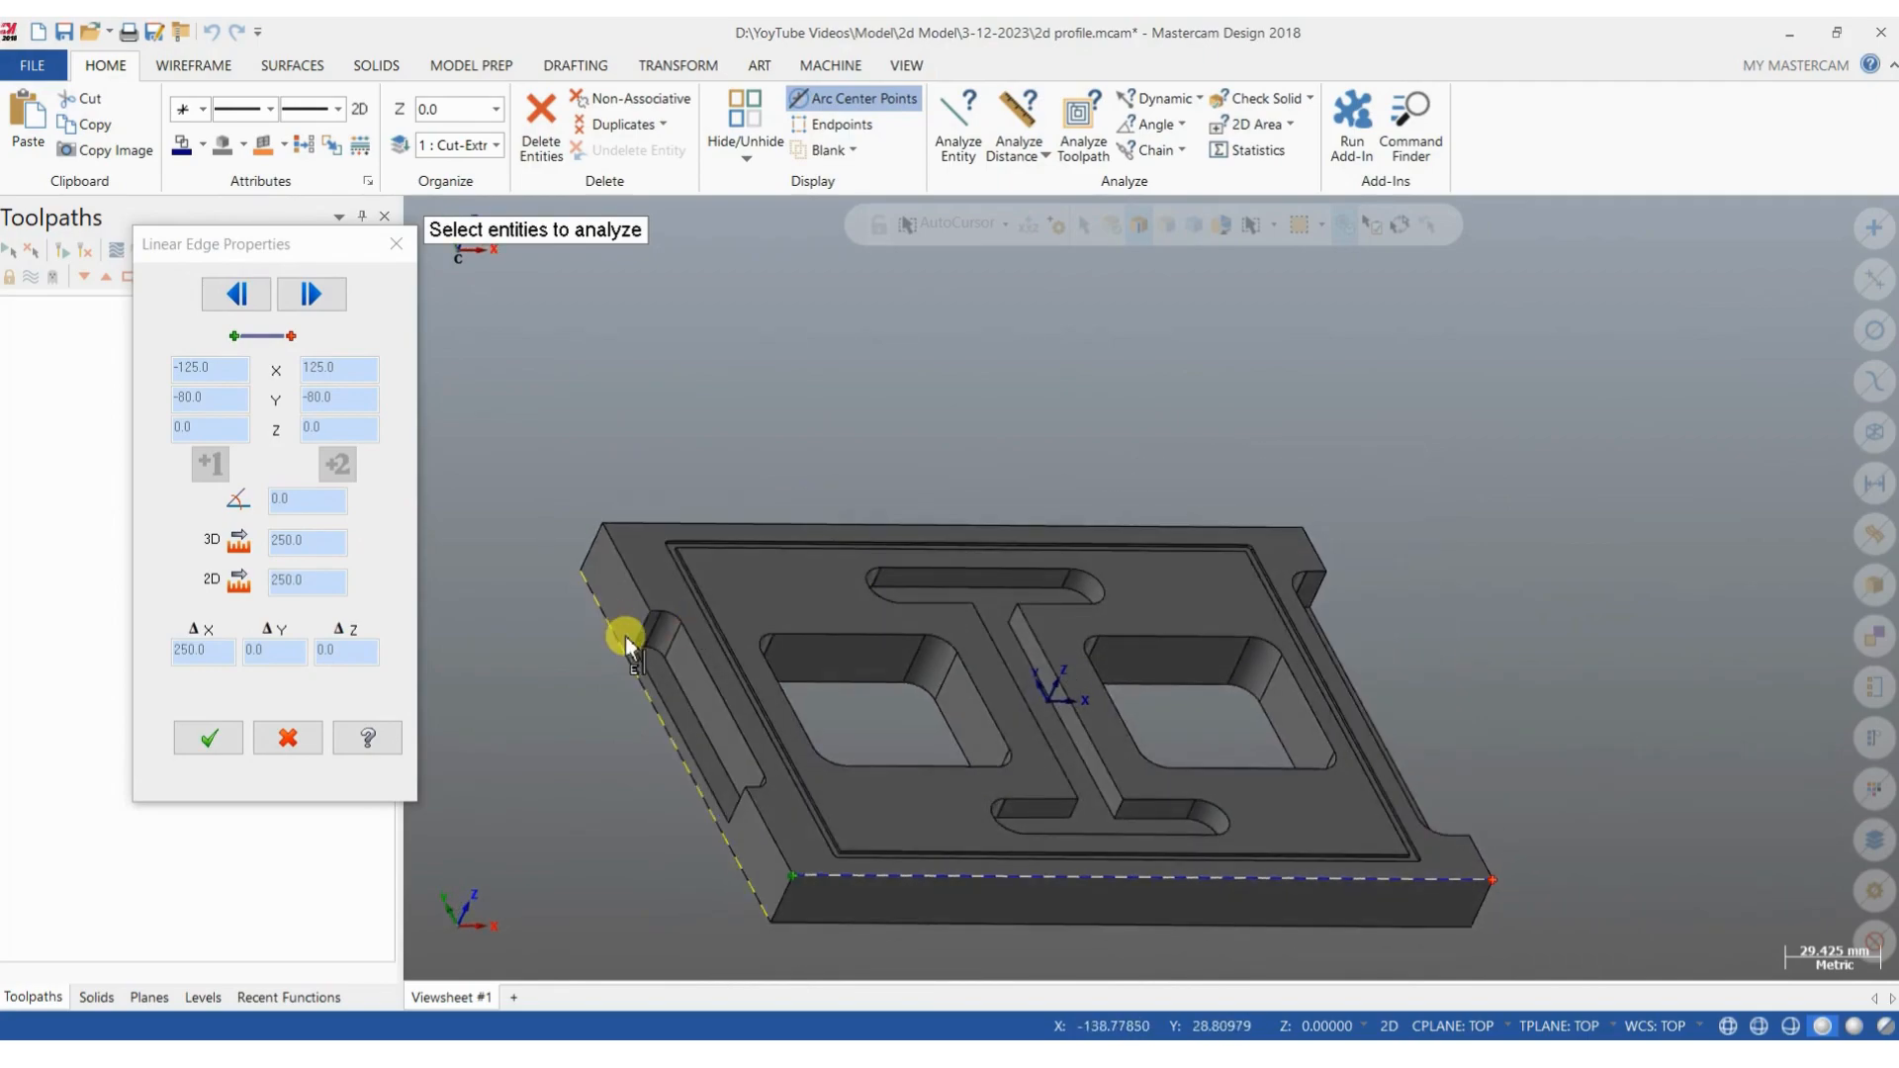
click(625, 637)
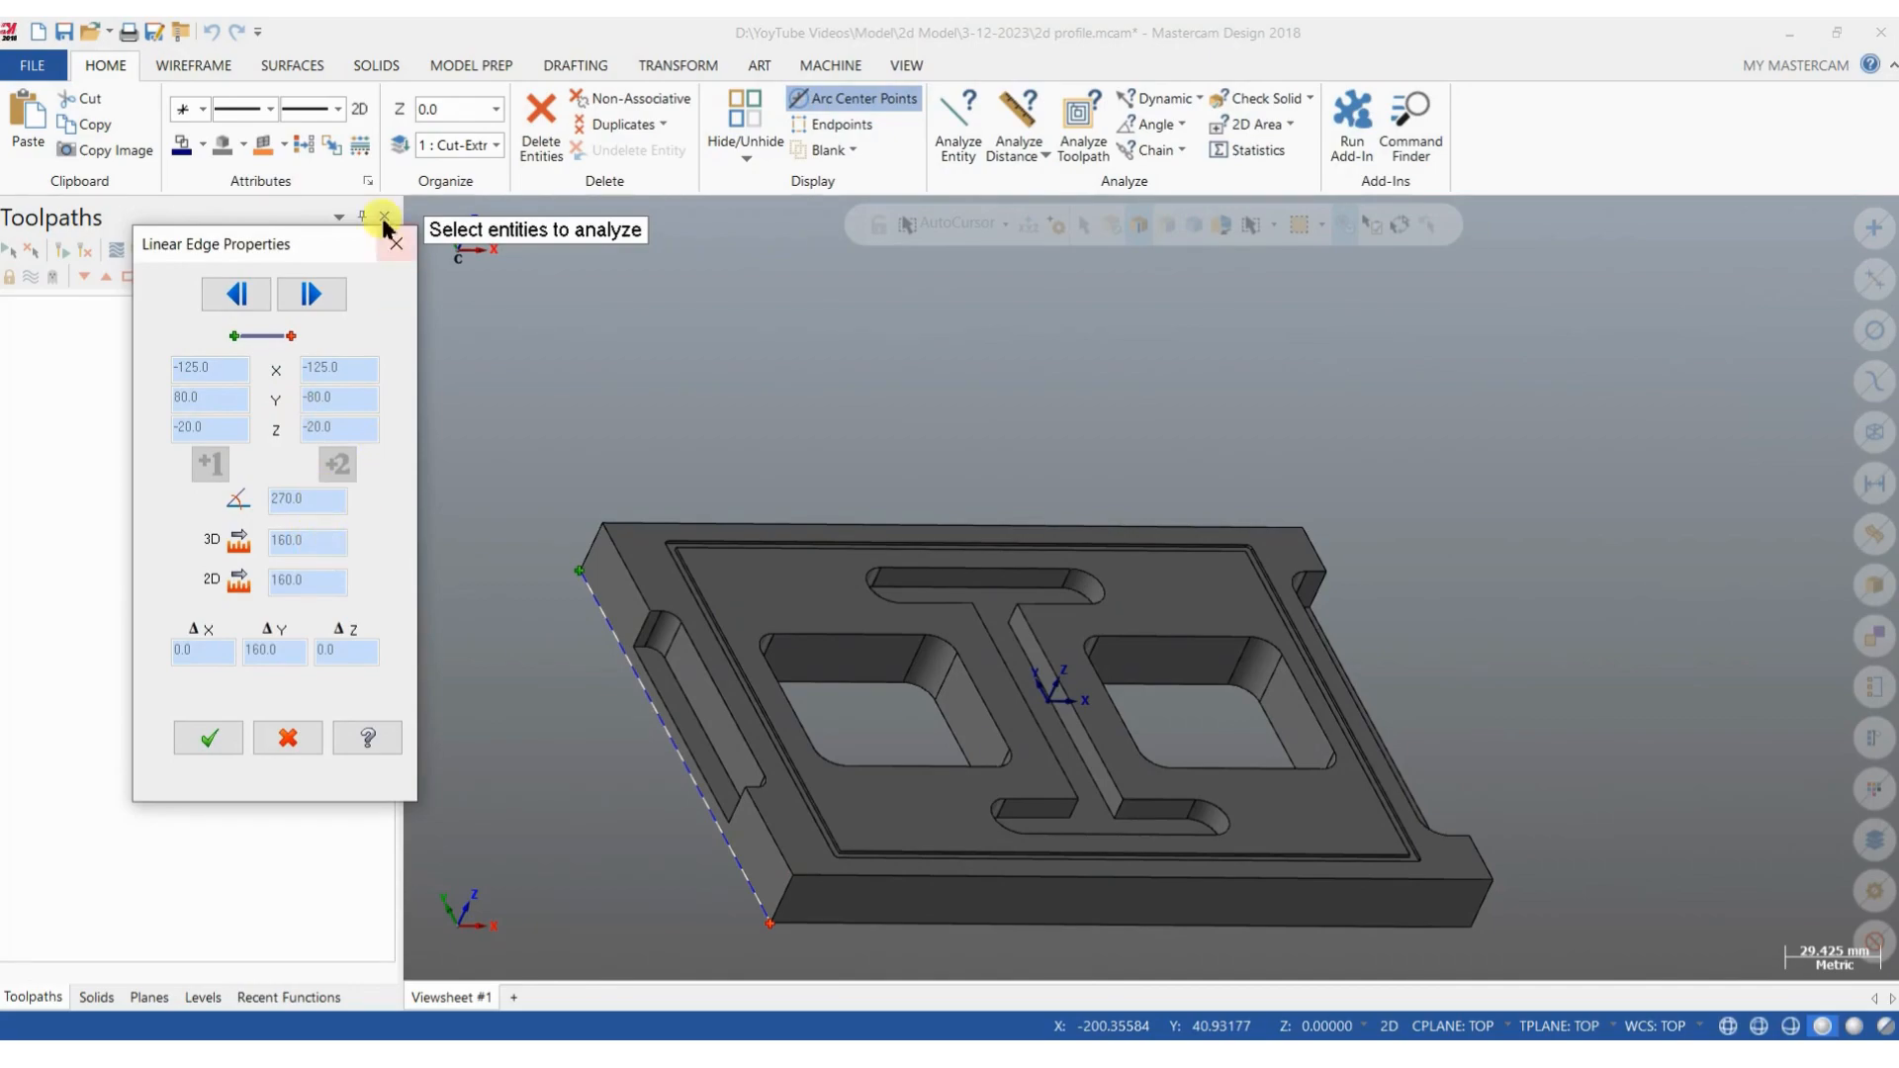
click(409, 241)
Place a horizontal dimension for the plate's overall length above its back edge and enlarge the dimension text height.
middle_drag(870, 633, 834, 394)
right_click(835, 395)
click(904, 531)
click(571, 67)
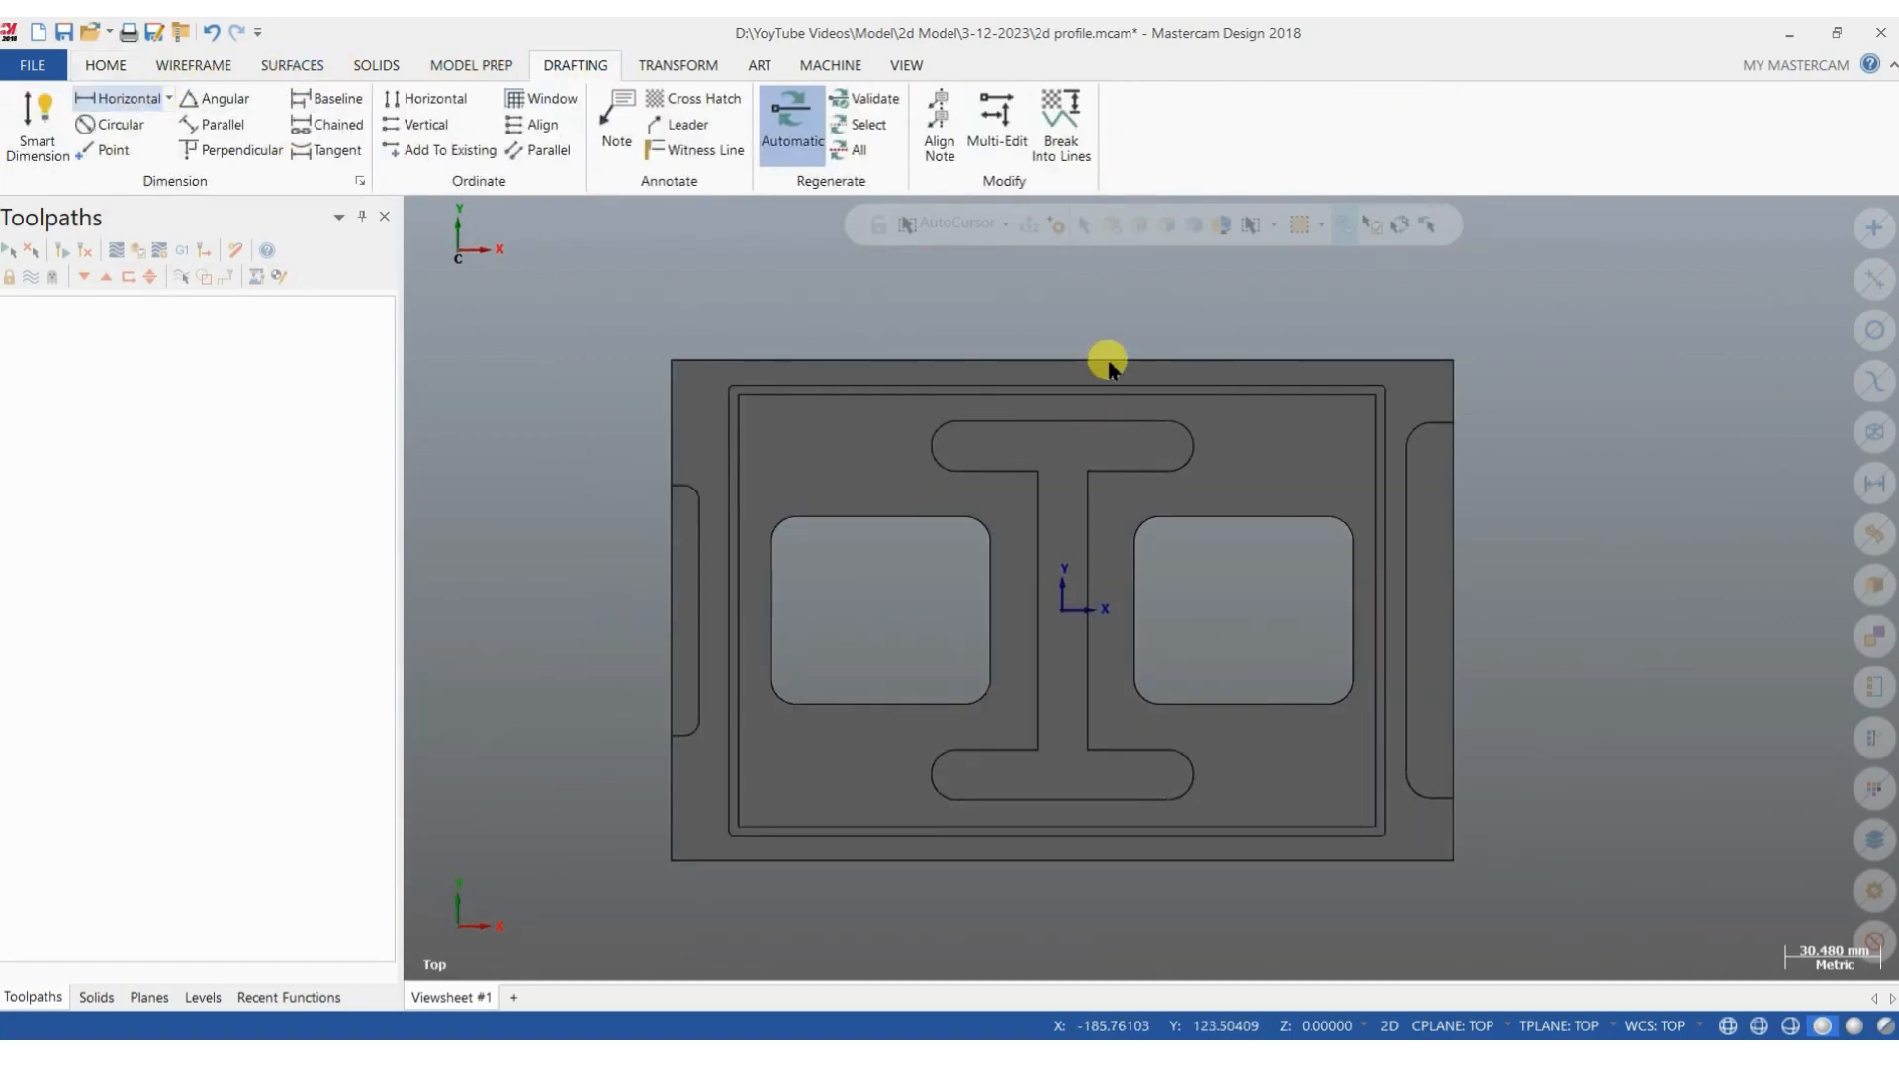
middle_drag(1121, 374, 1044, 364)
click(1035, 366)
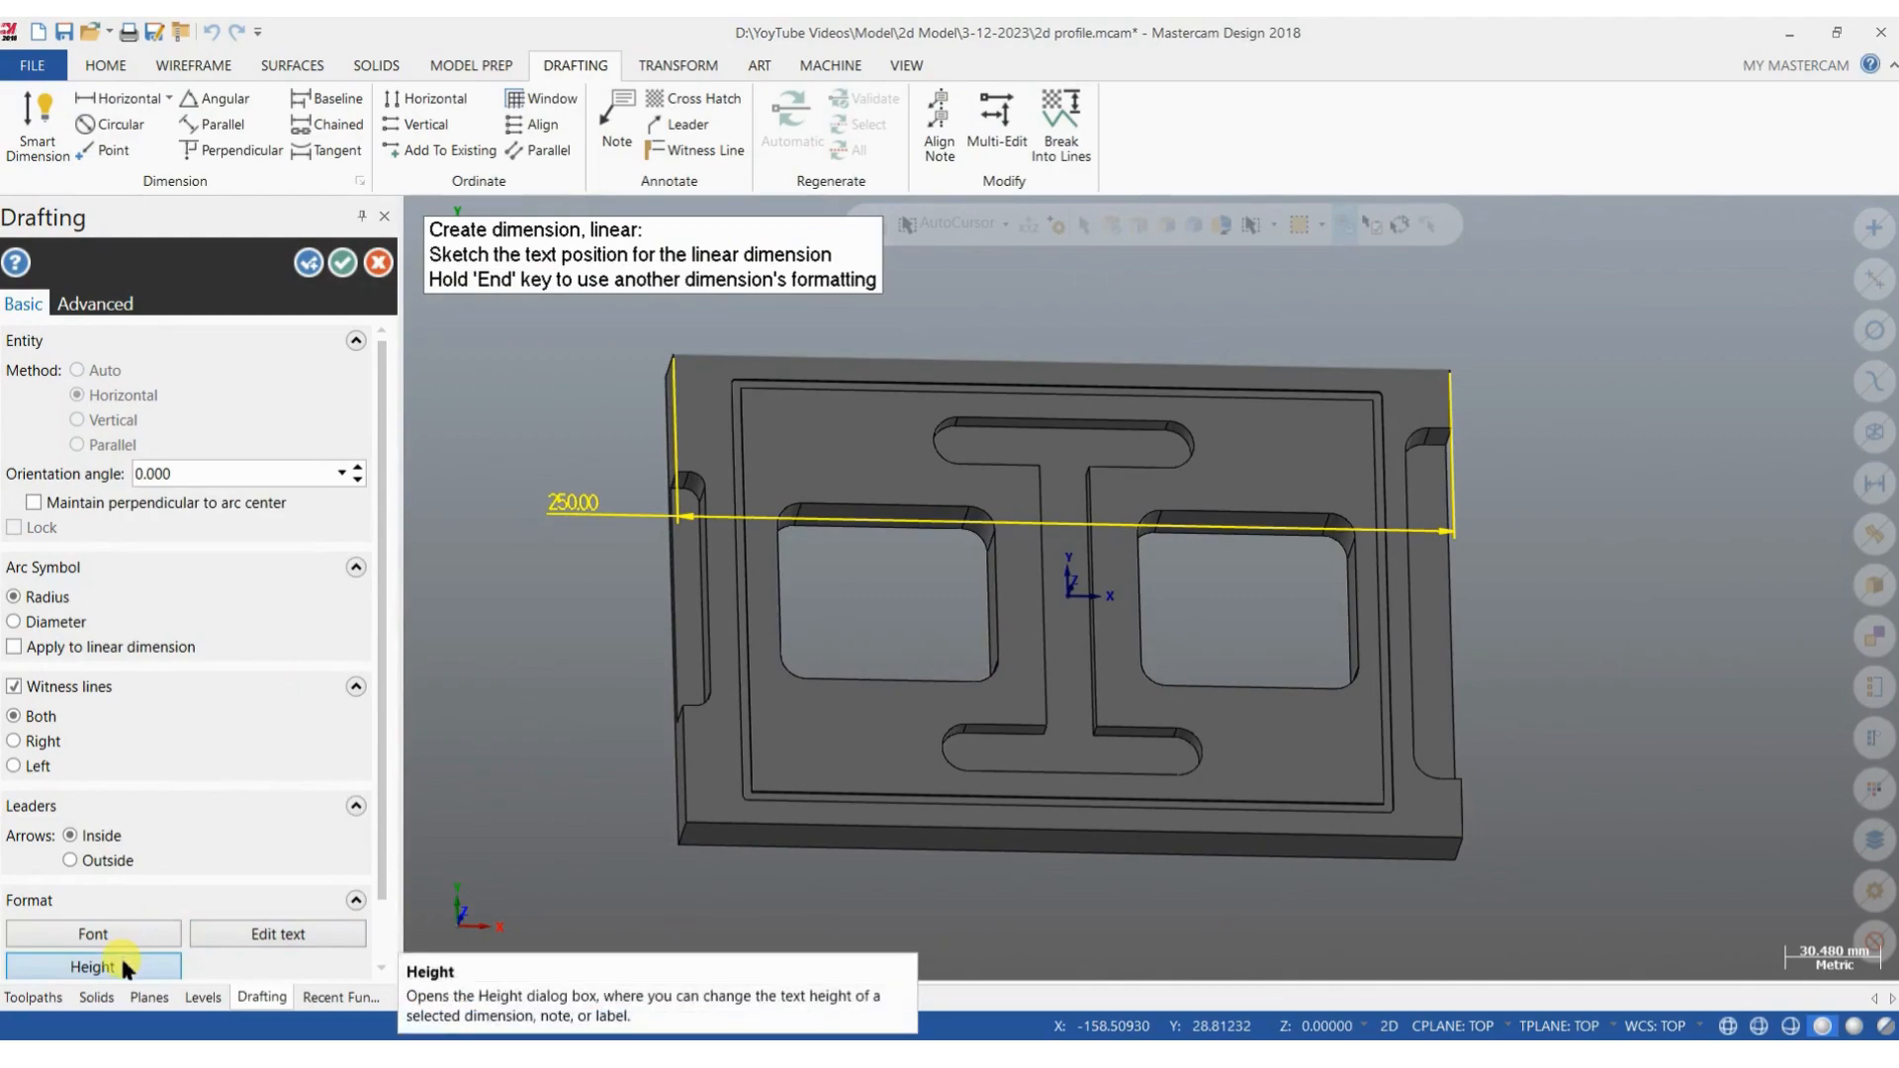
click(92, 967)
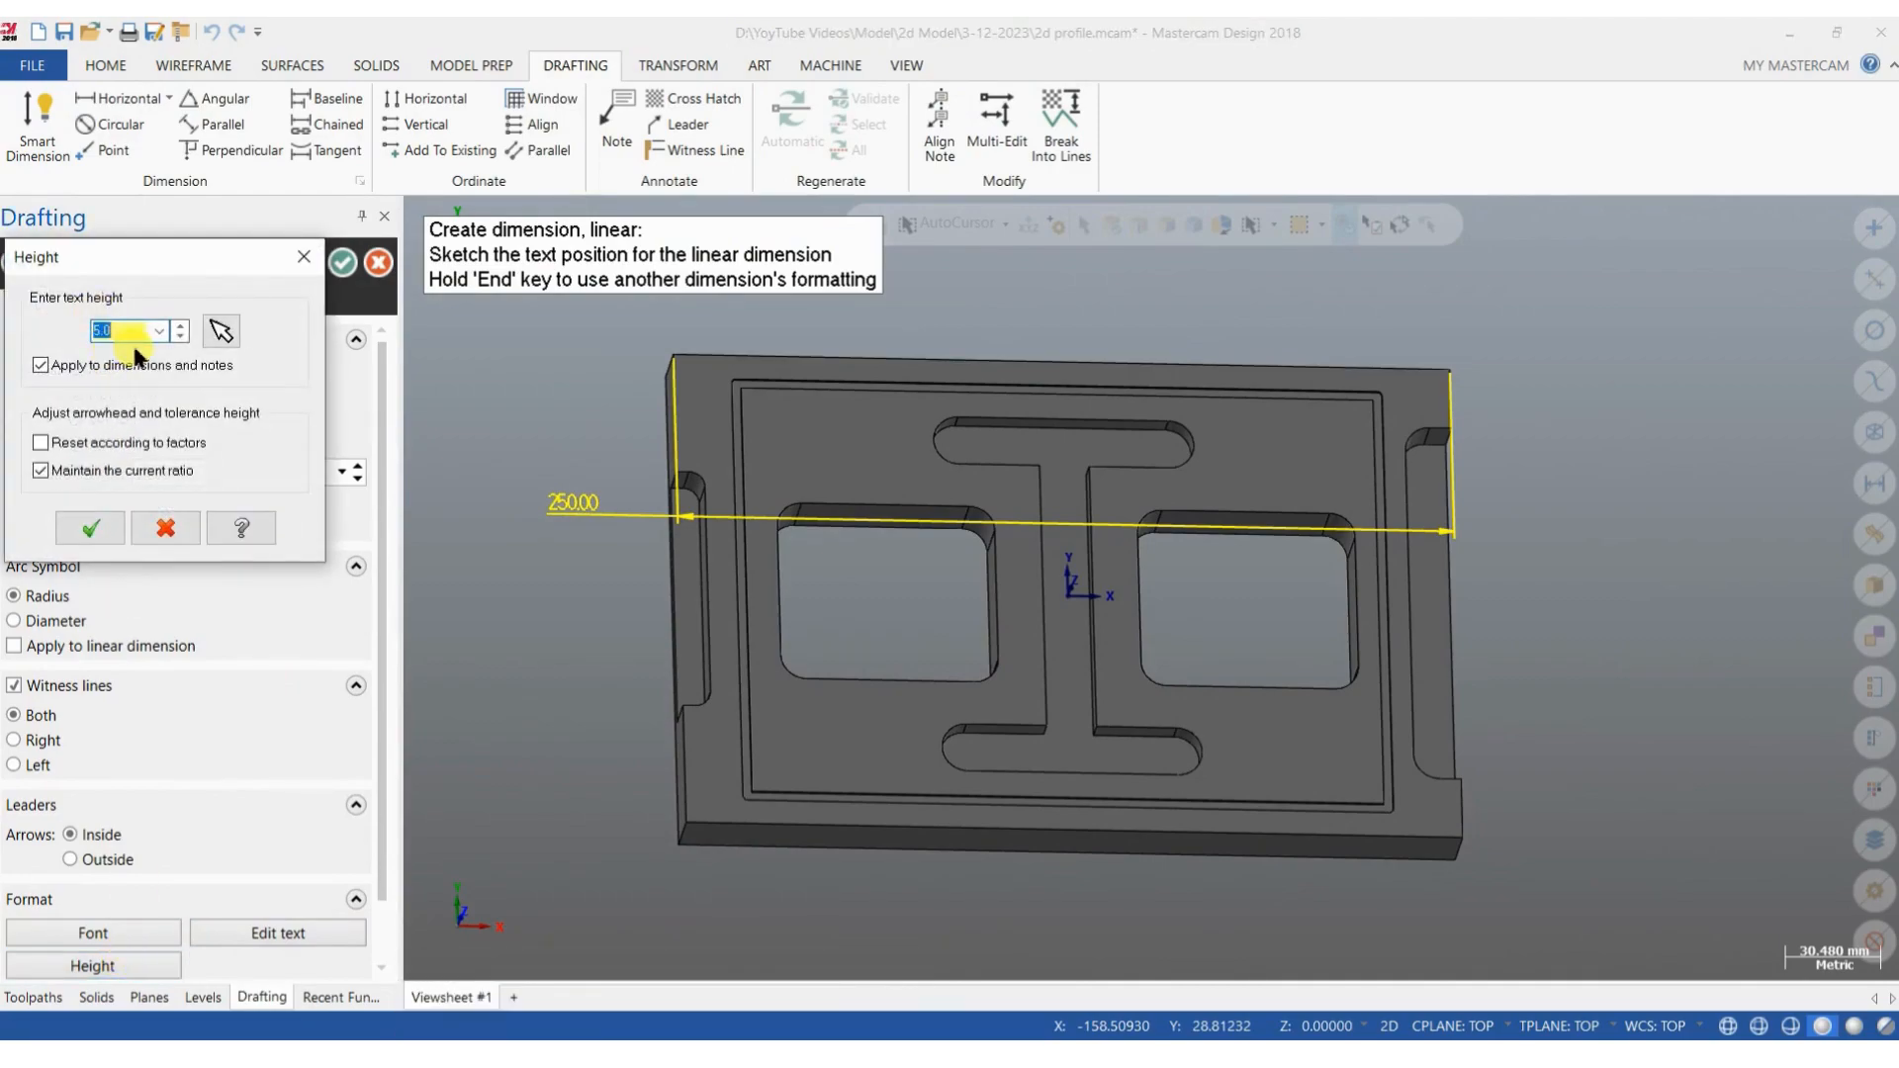
click(99, 527)
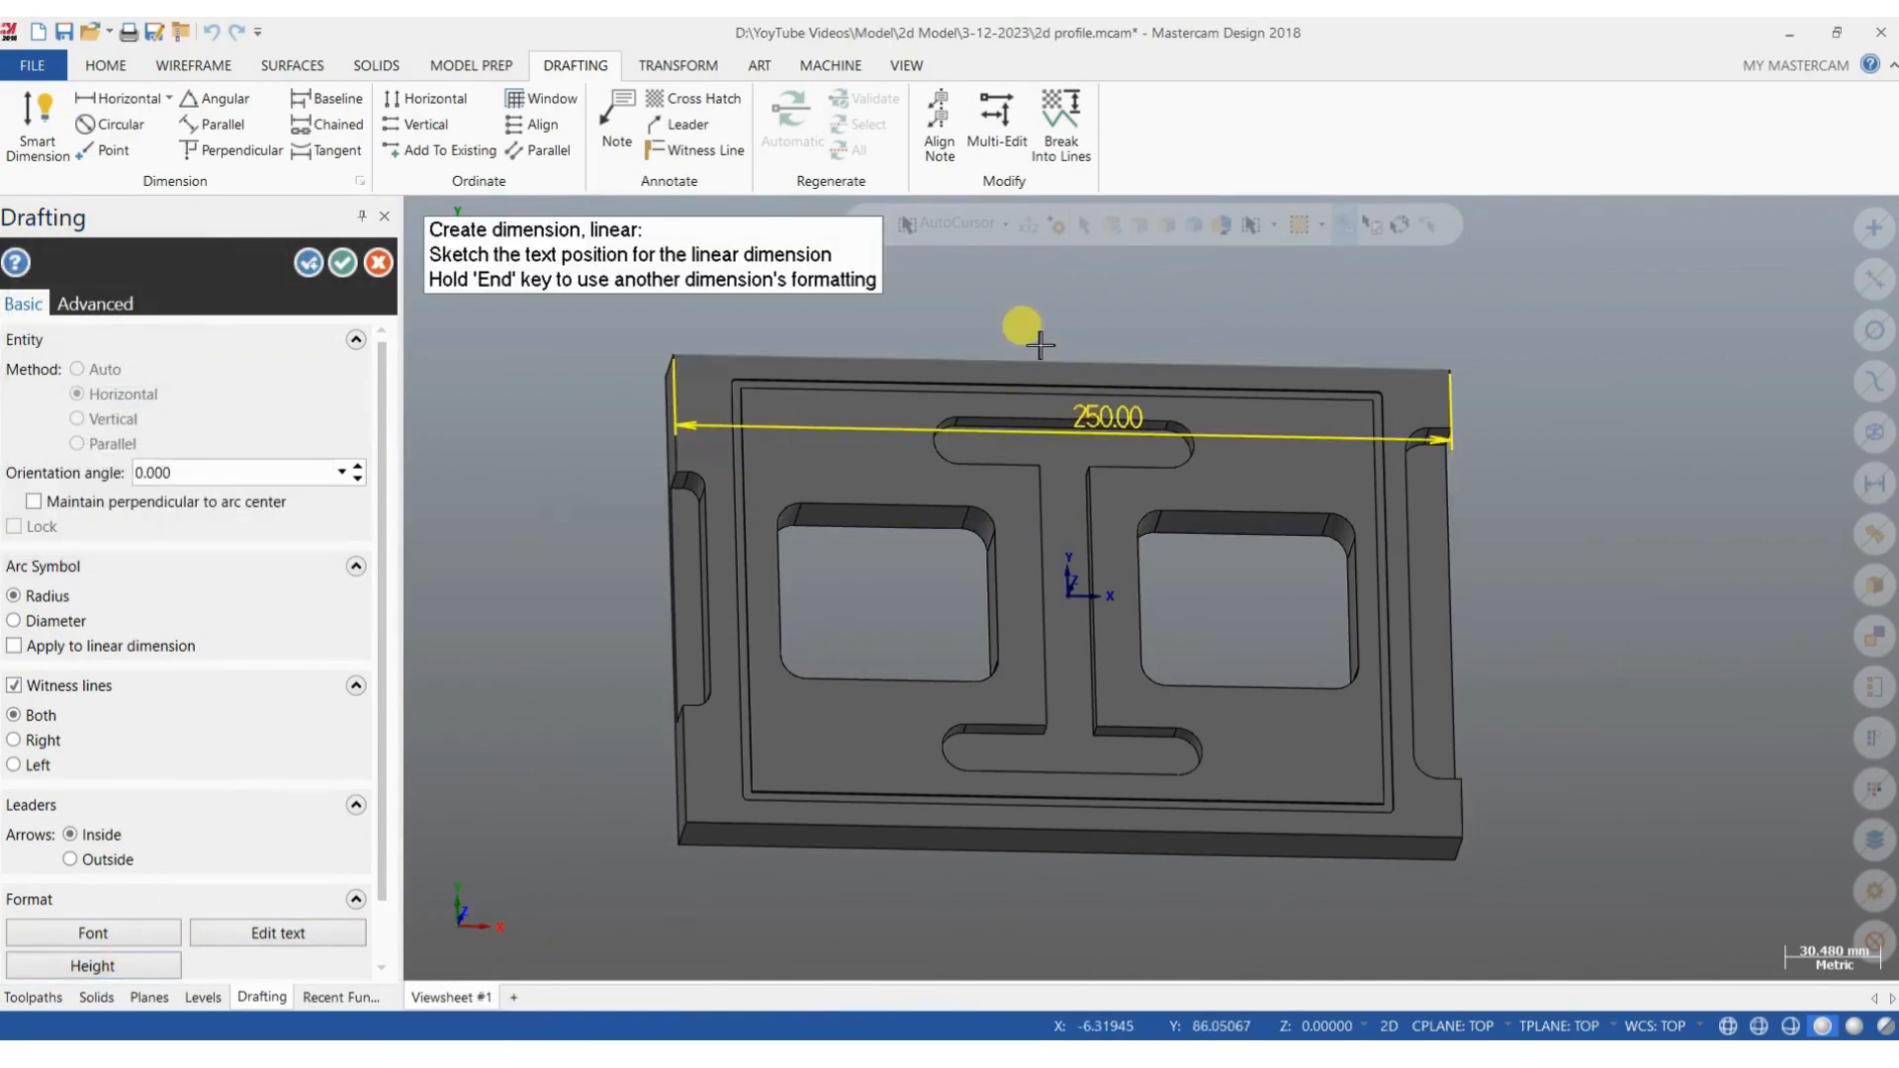
click(1024, 294)
Dimension the plate's overall width beside its right edge and finish the linear dimensioning.
middle_drag(1561, 627, 1485, 453)
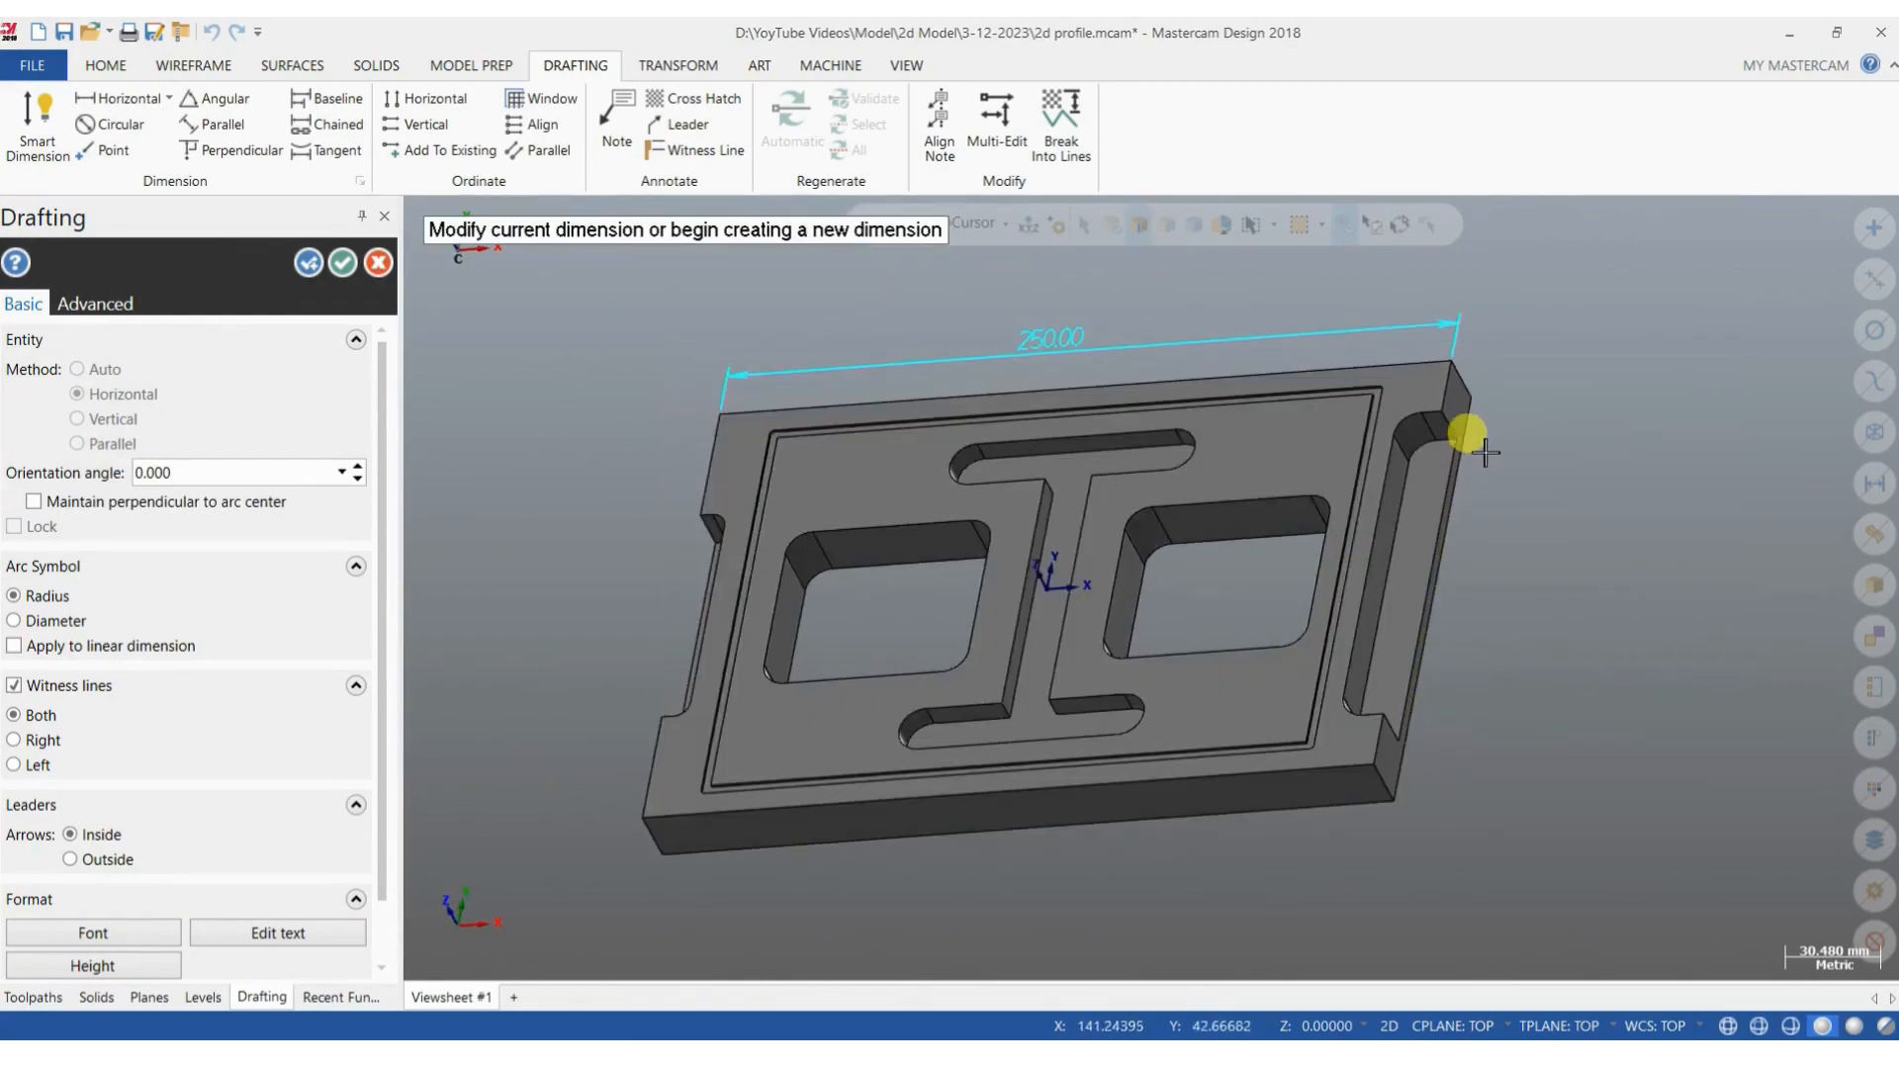
click(1469, 436)
click(1497, 458)
middle_drag(1234, 518, 860, 490)
middle_drag(780, 920, 419, 348)
click(343, 263)
Add a circular radius dimension to the rounded right end of the I-shaped slot's upper arm.
middle_drag(1227, 692, 887, 666)
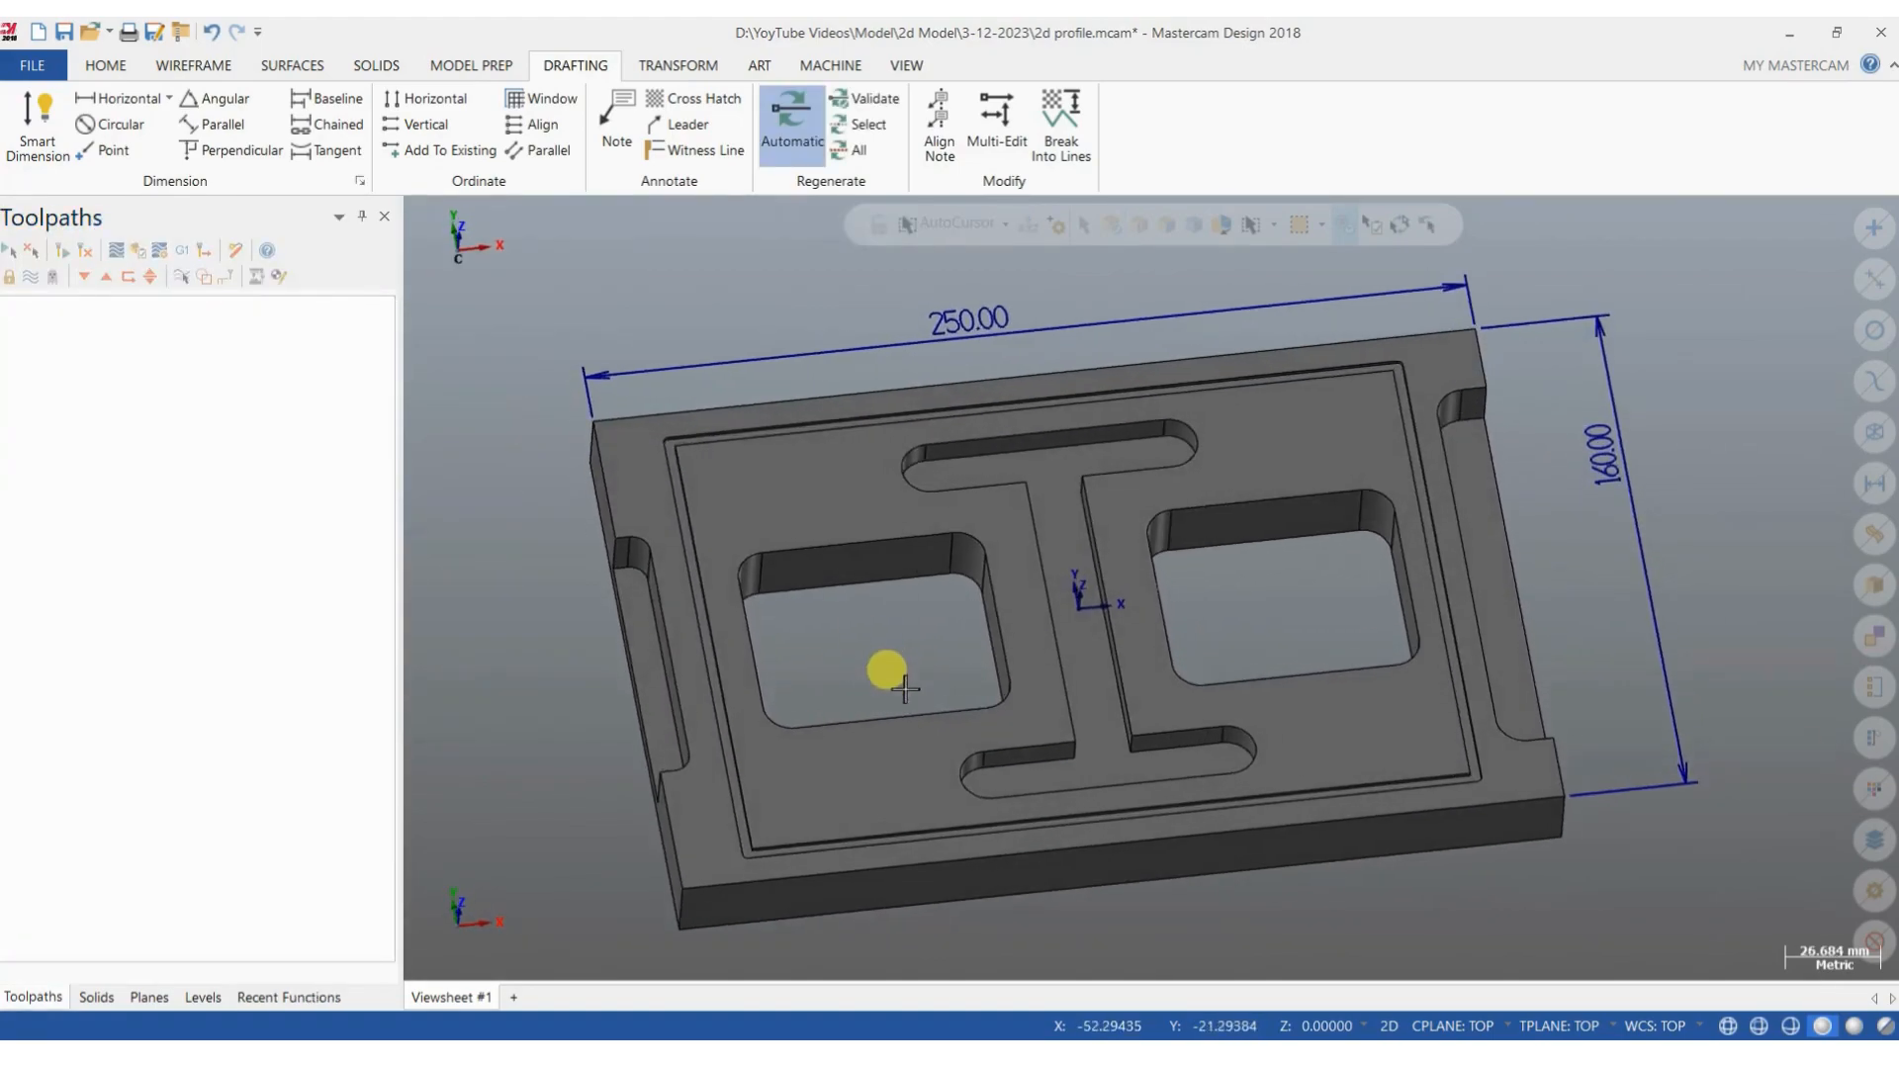
click(122, 124)
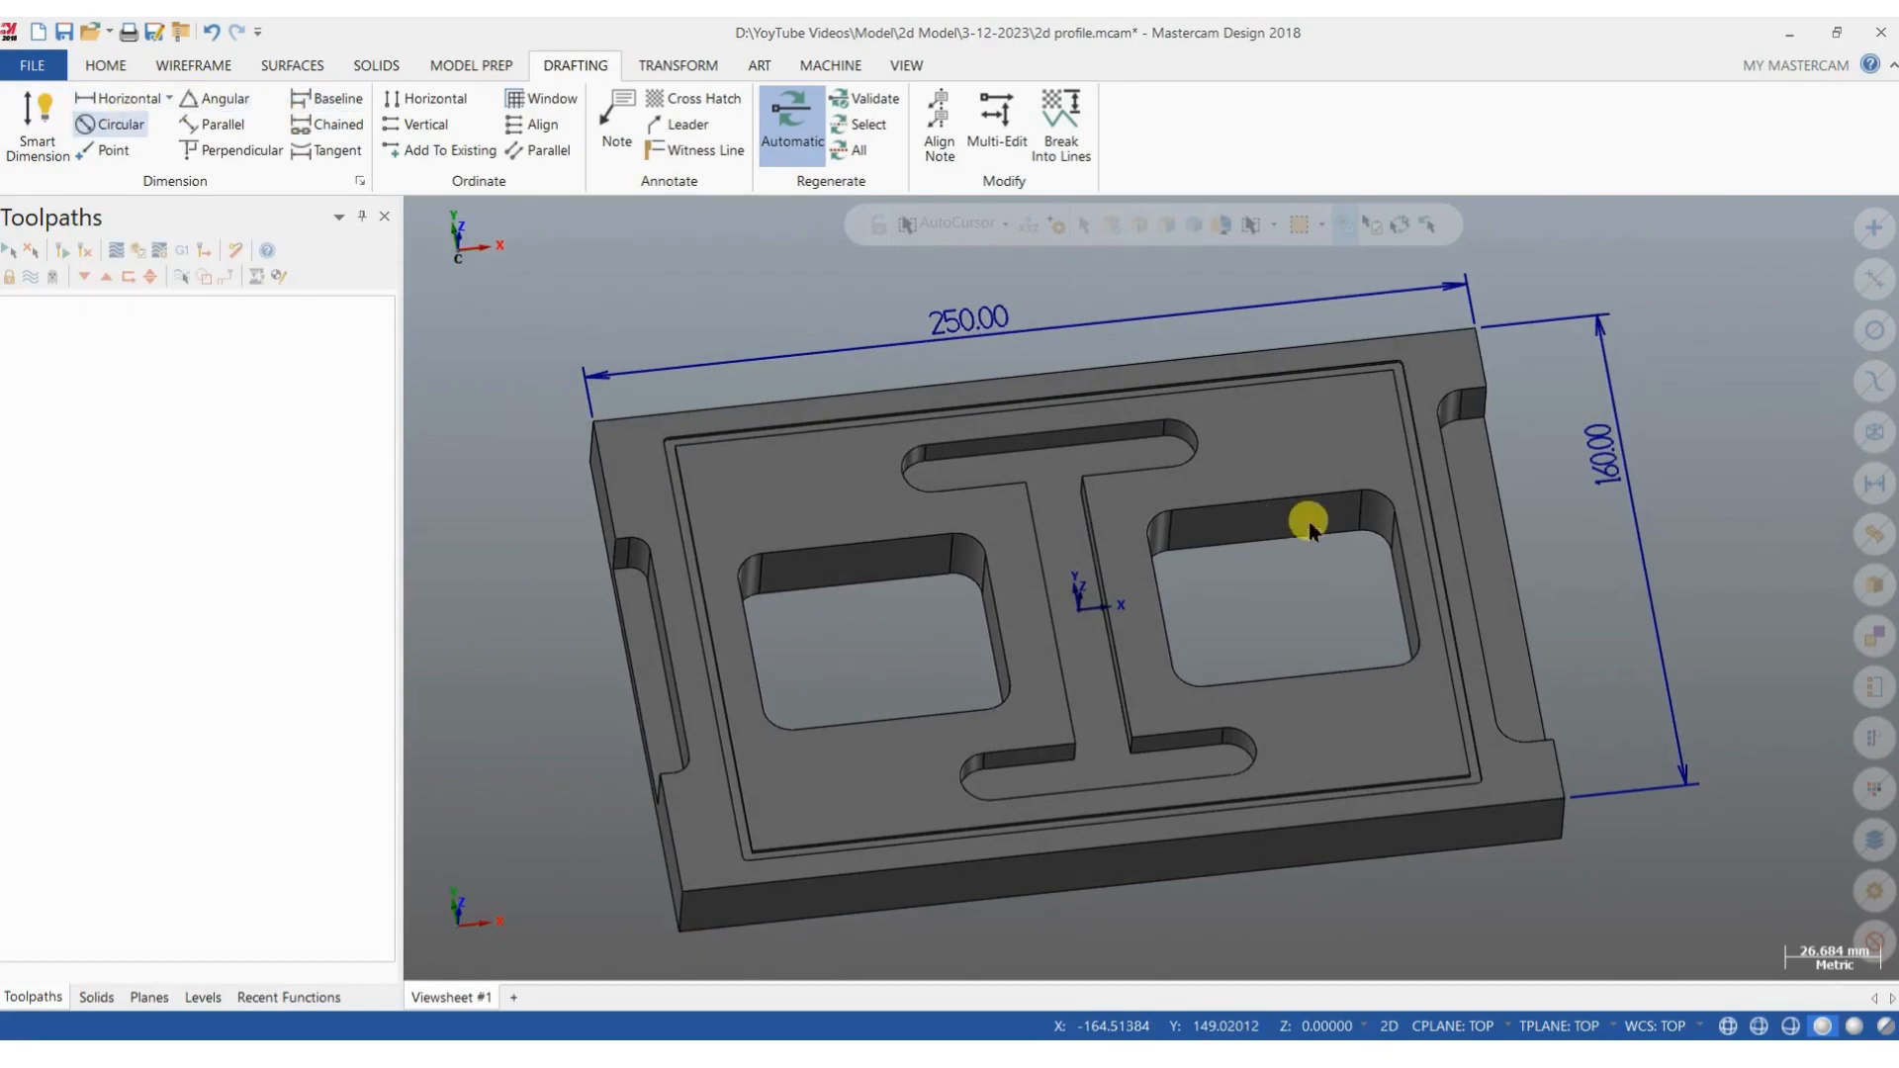
scroll(1168, 436, up, 2)
click(1192, 442)
scroll(1236, 386, down, 2)
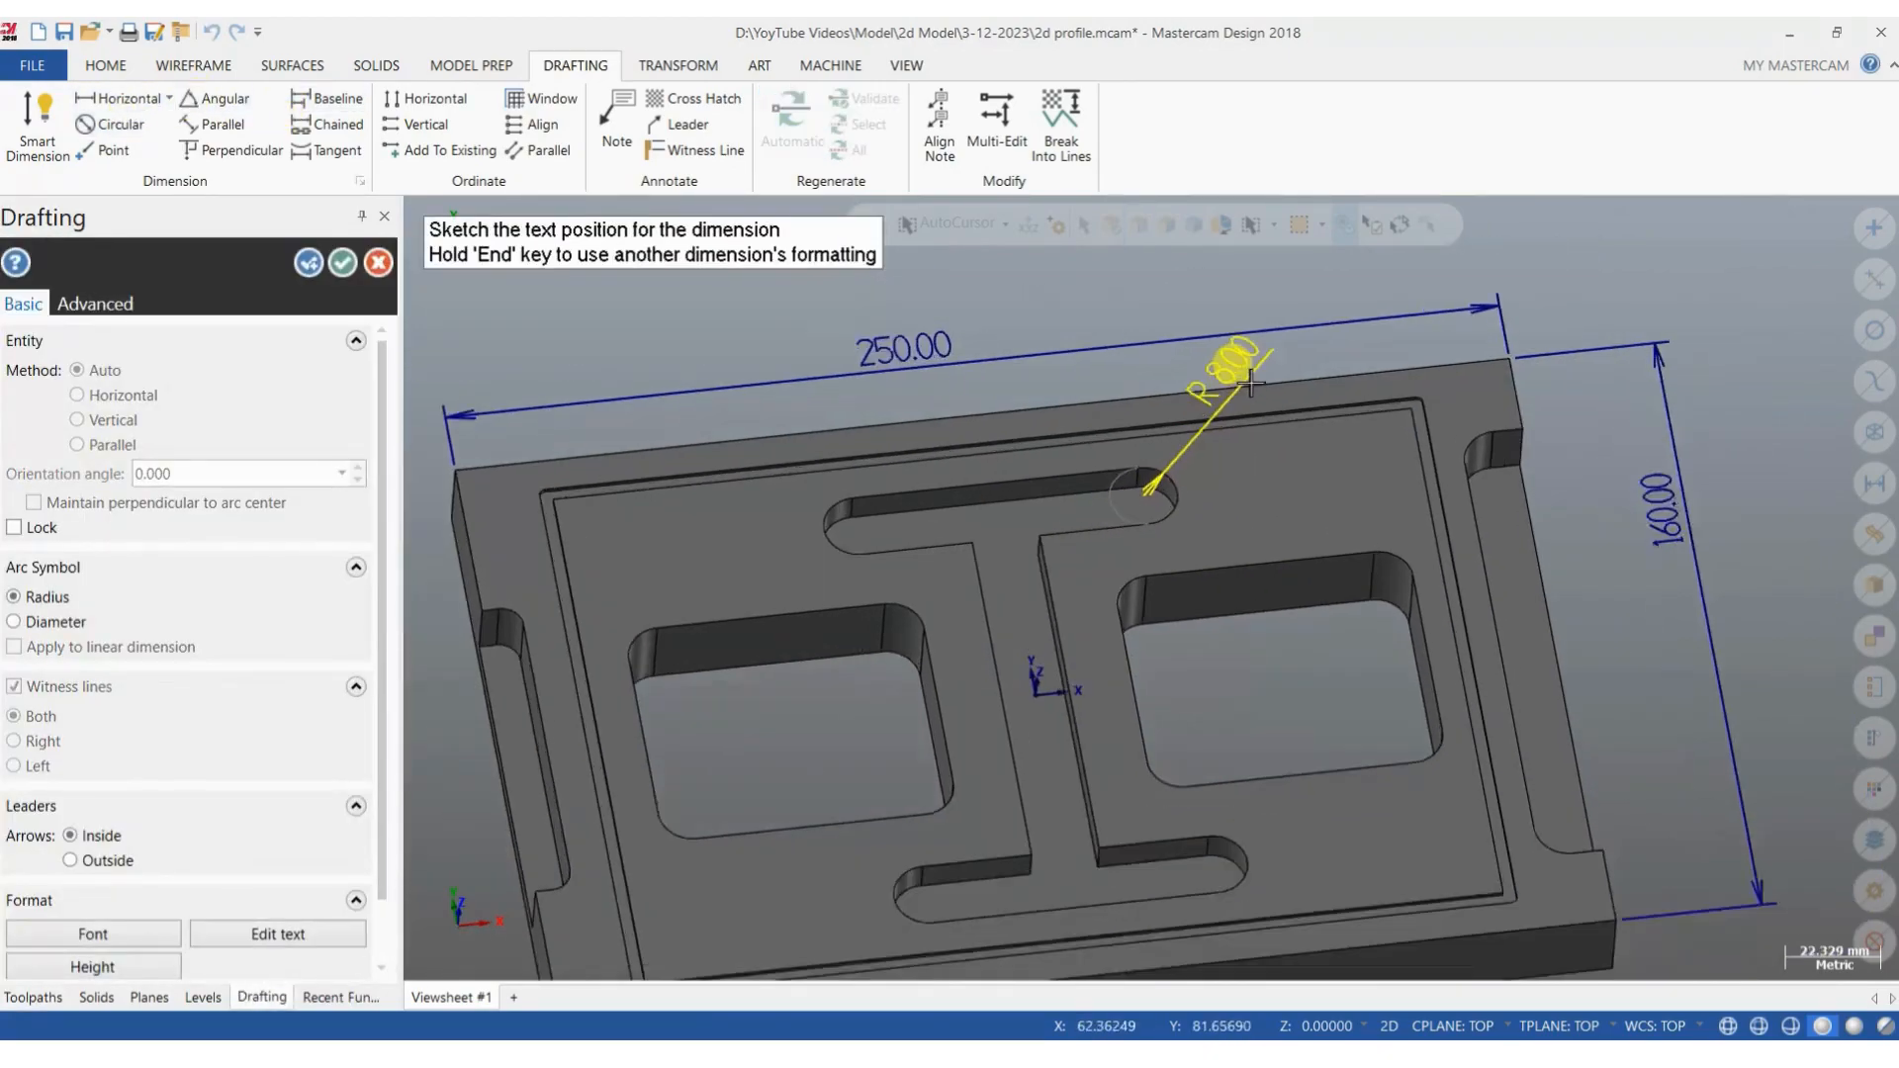
click(1271, 351)
Add a radius dimension to the upper corner of the open notch in the plate's right edge.
scroll(1385, 386, down, 1)
scroll(1489, 423, up, 1)
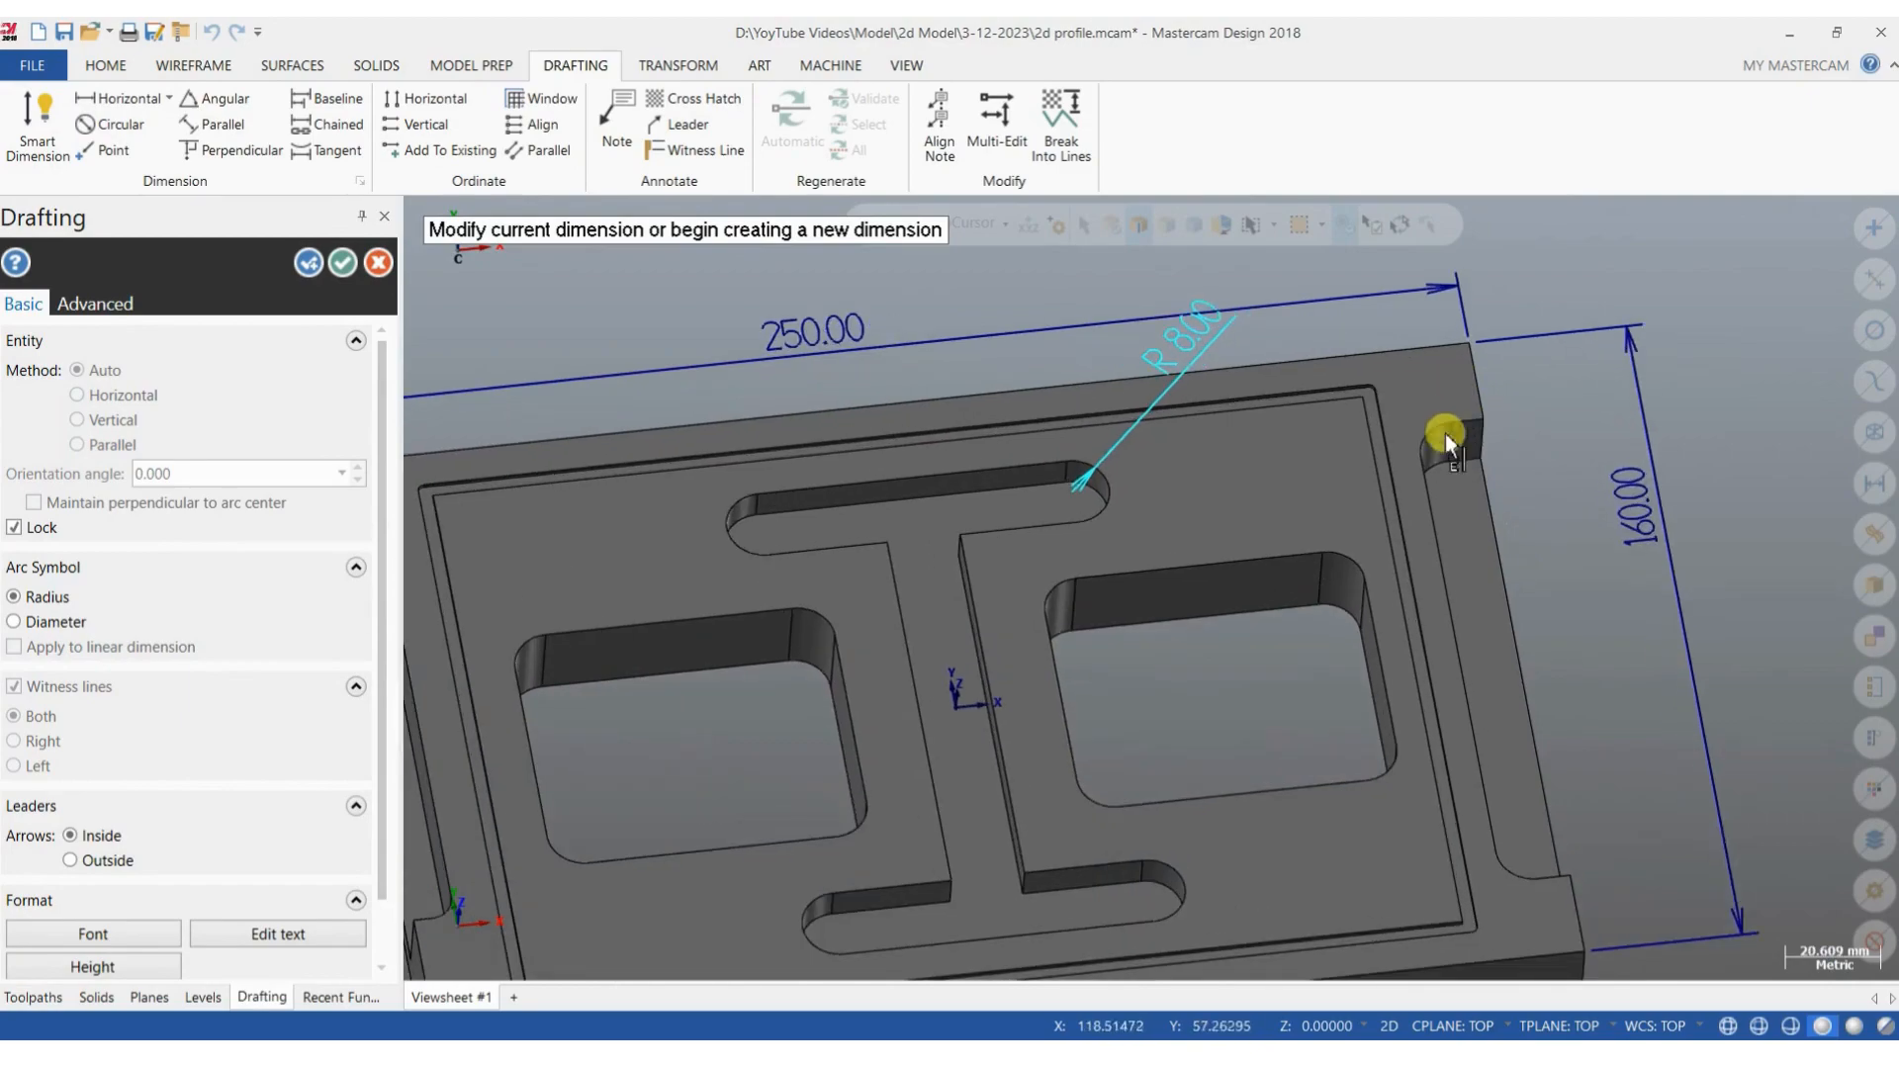
click(1440, 431)
click(1444, 366)
scroll(1444, 366, down, 1)
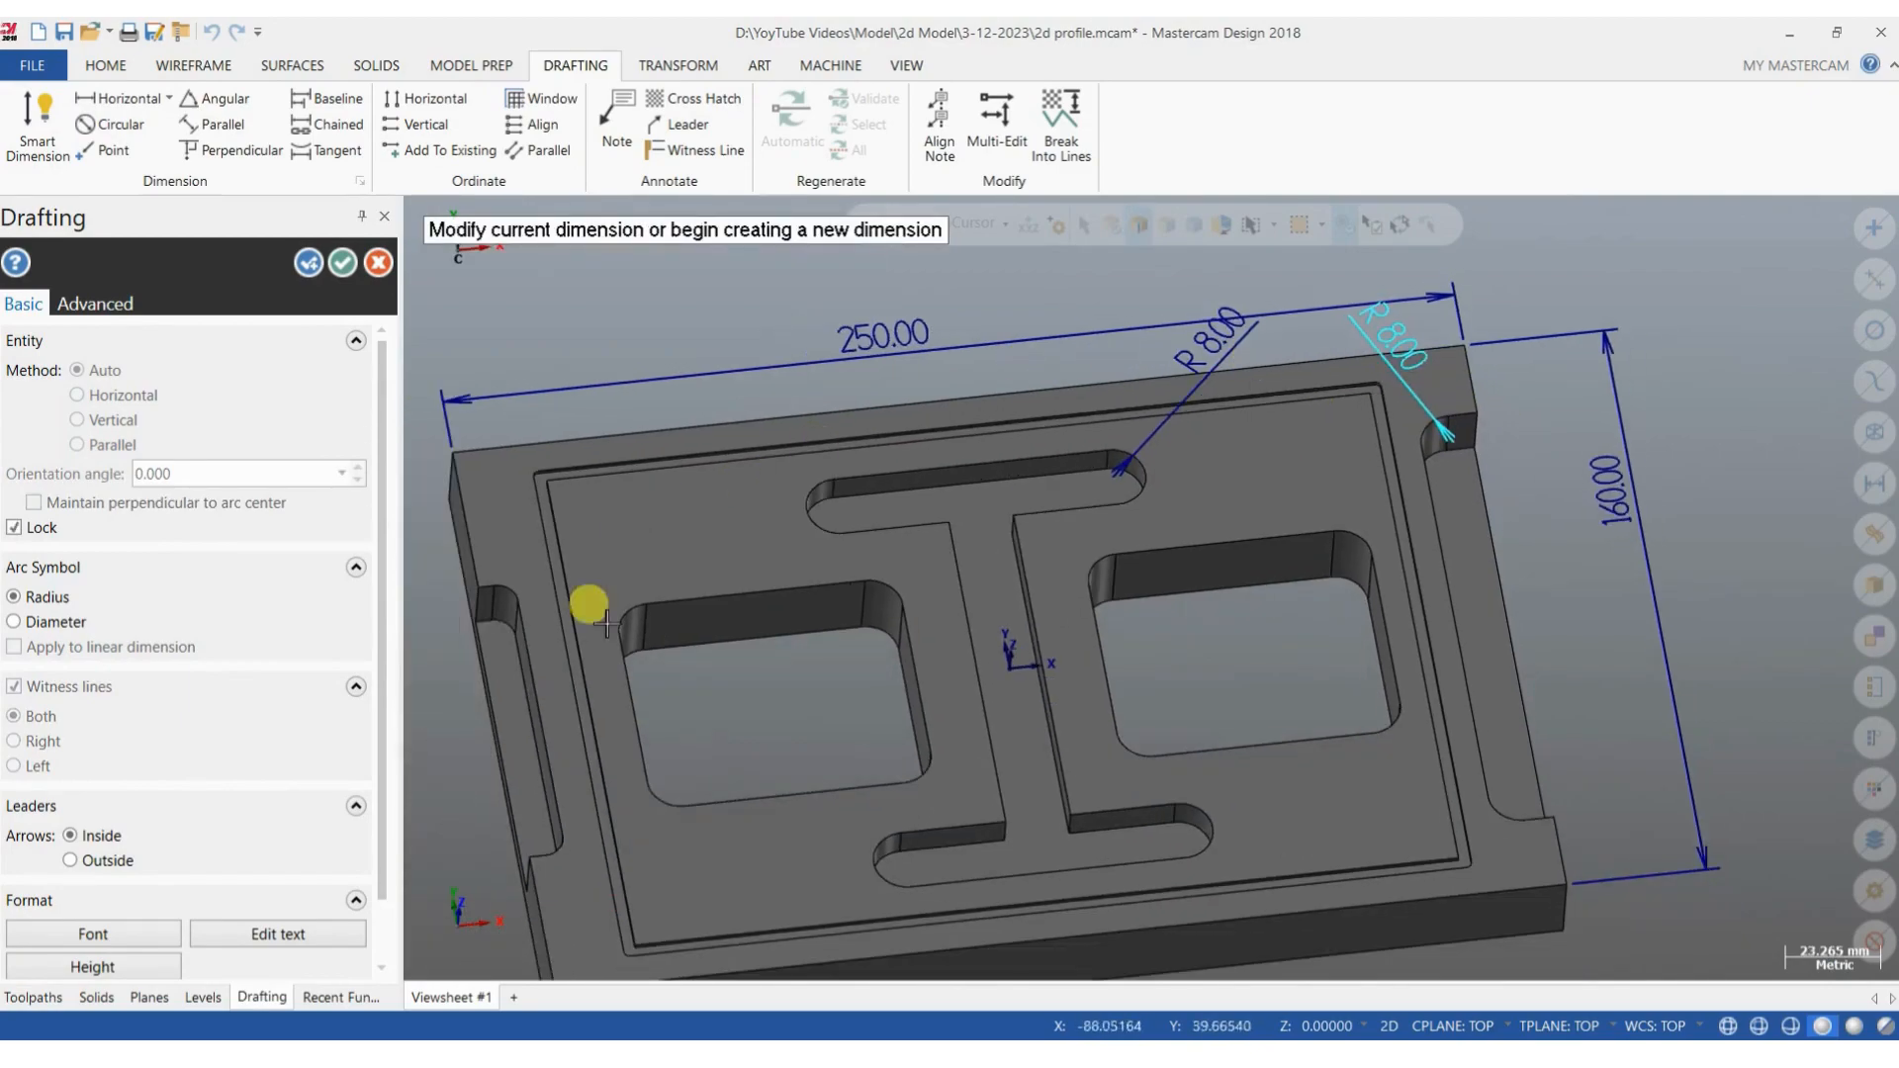
Add radius dimensions to the upper corner of the left edge notch and the upper-right corner of the left window.
click(506, 599)
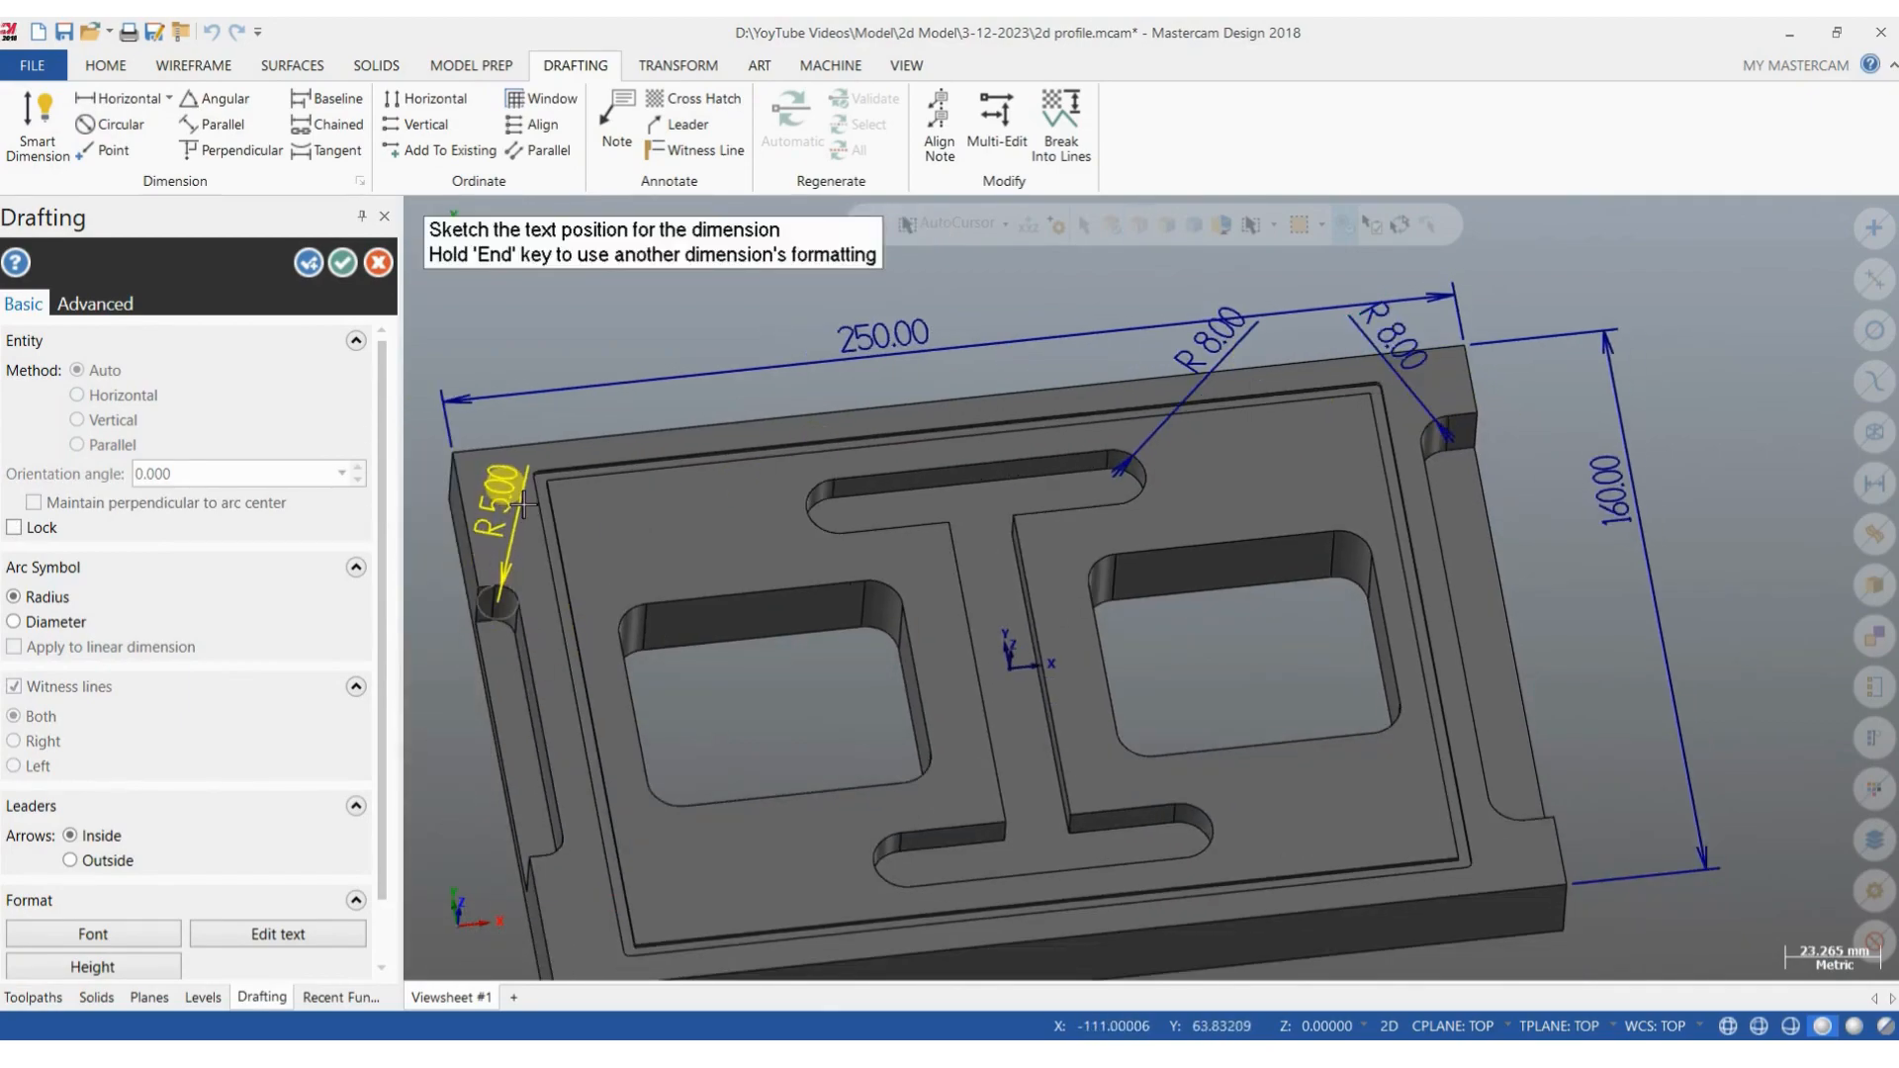
click(500, 475)
click(889, 599)
click(777, 681)
click(346, 263)
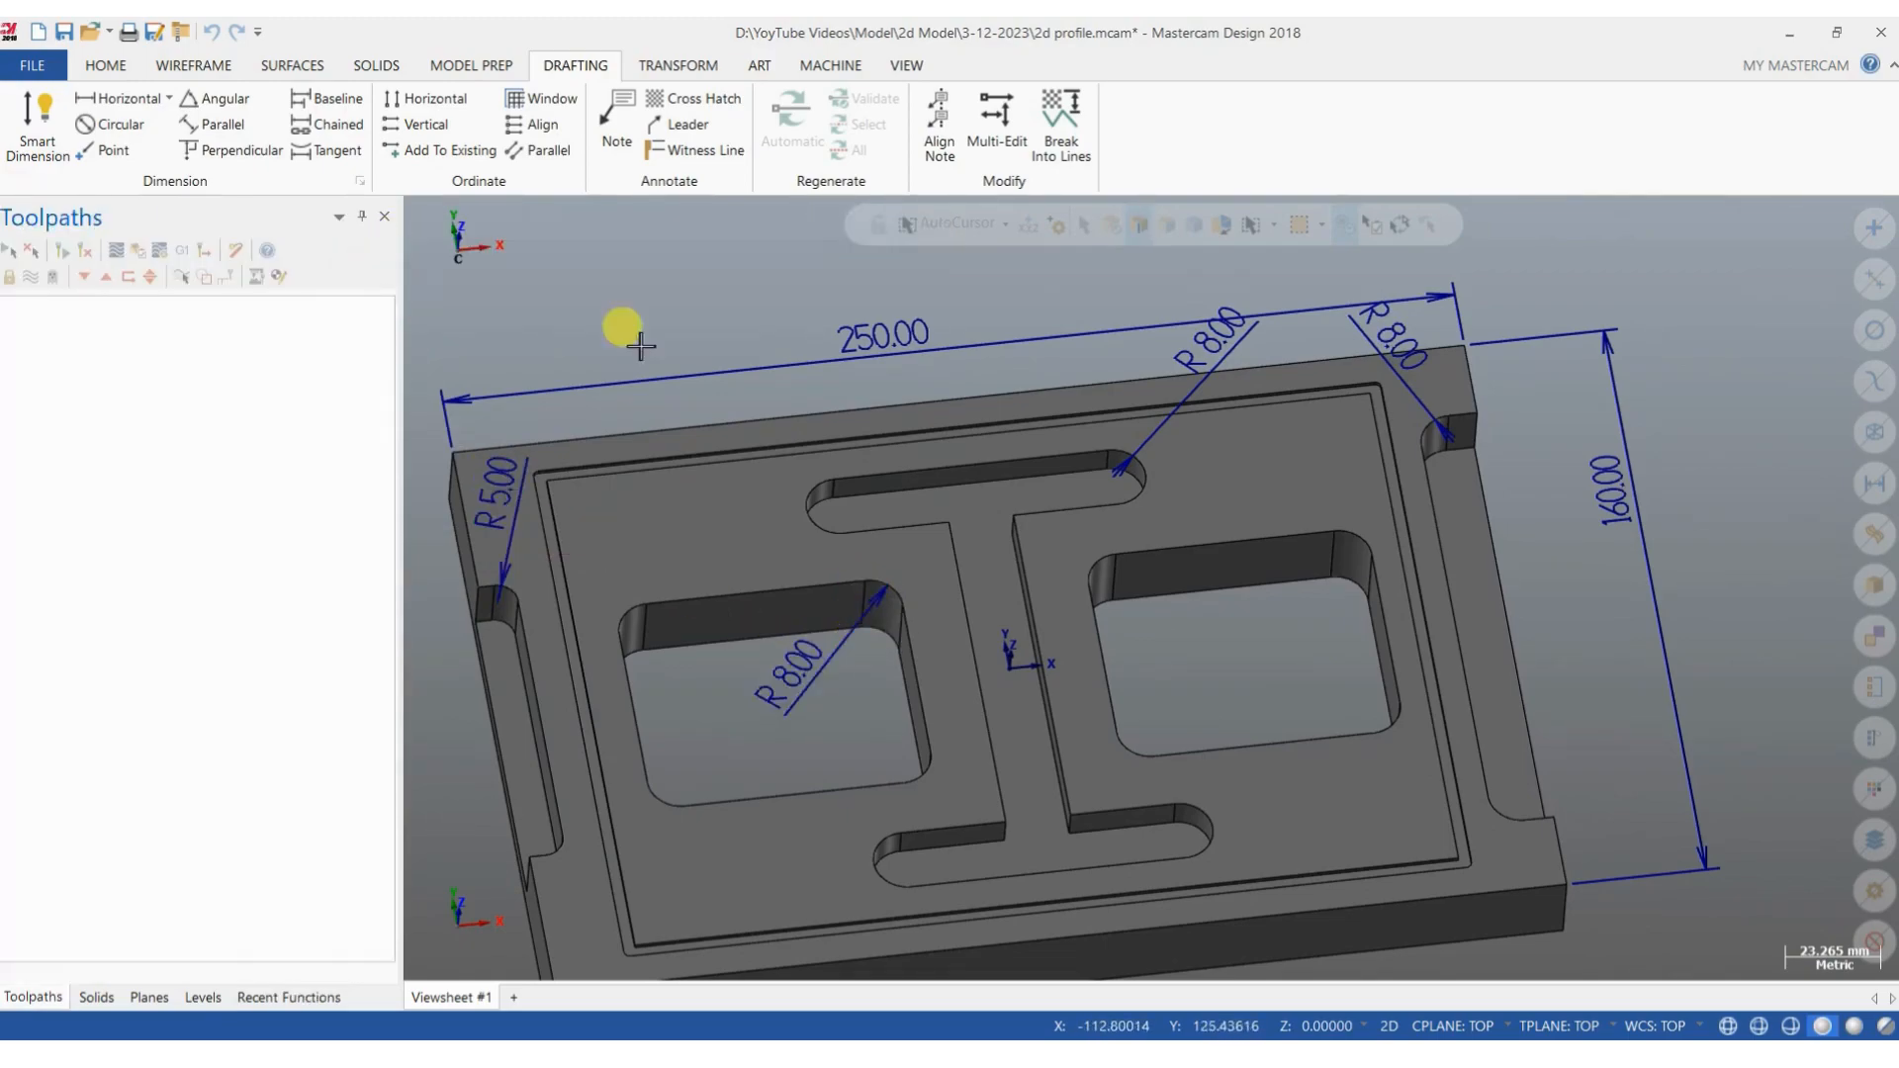
Place a horizontal dimension for the depth of the open notch in the plate's left edge.
scroll(980, 495, down, 2)
click(969, 480)
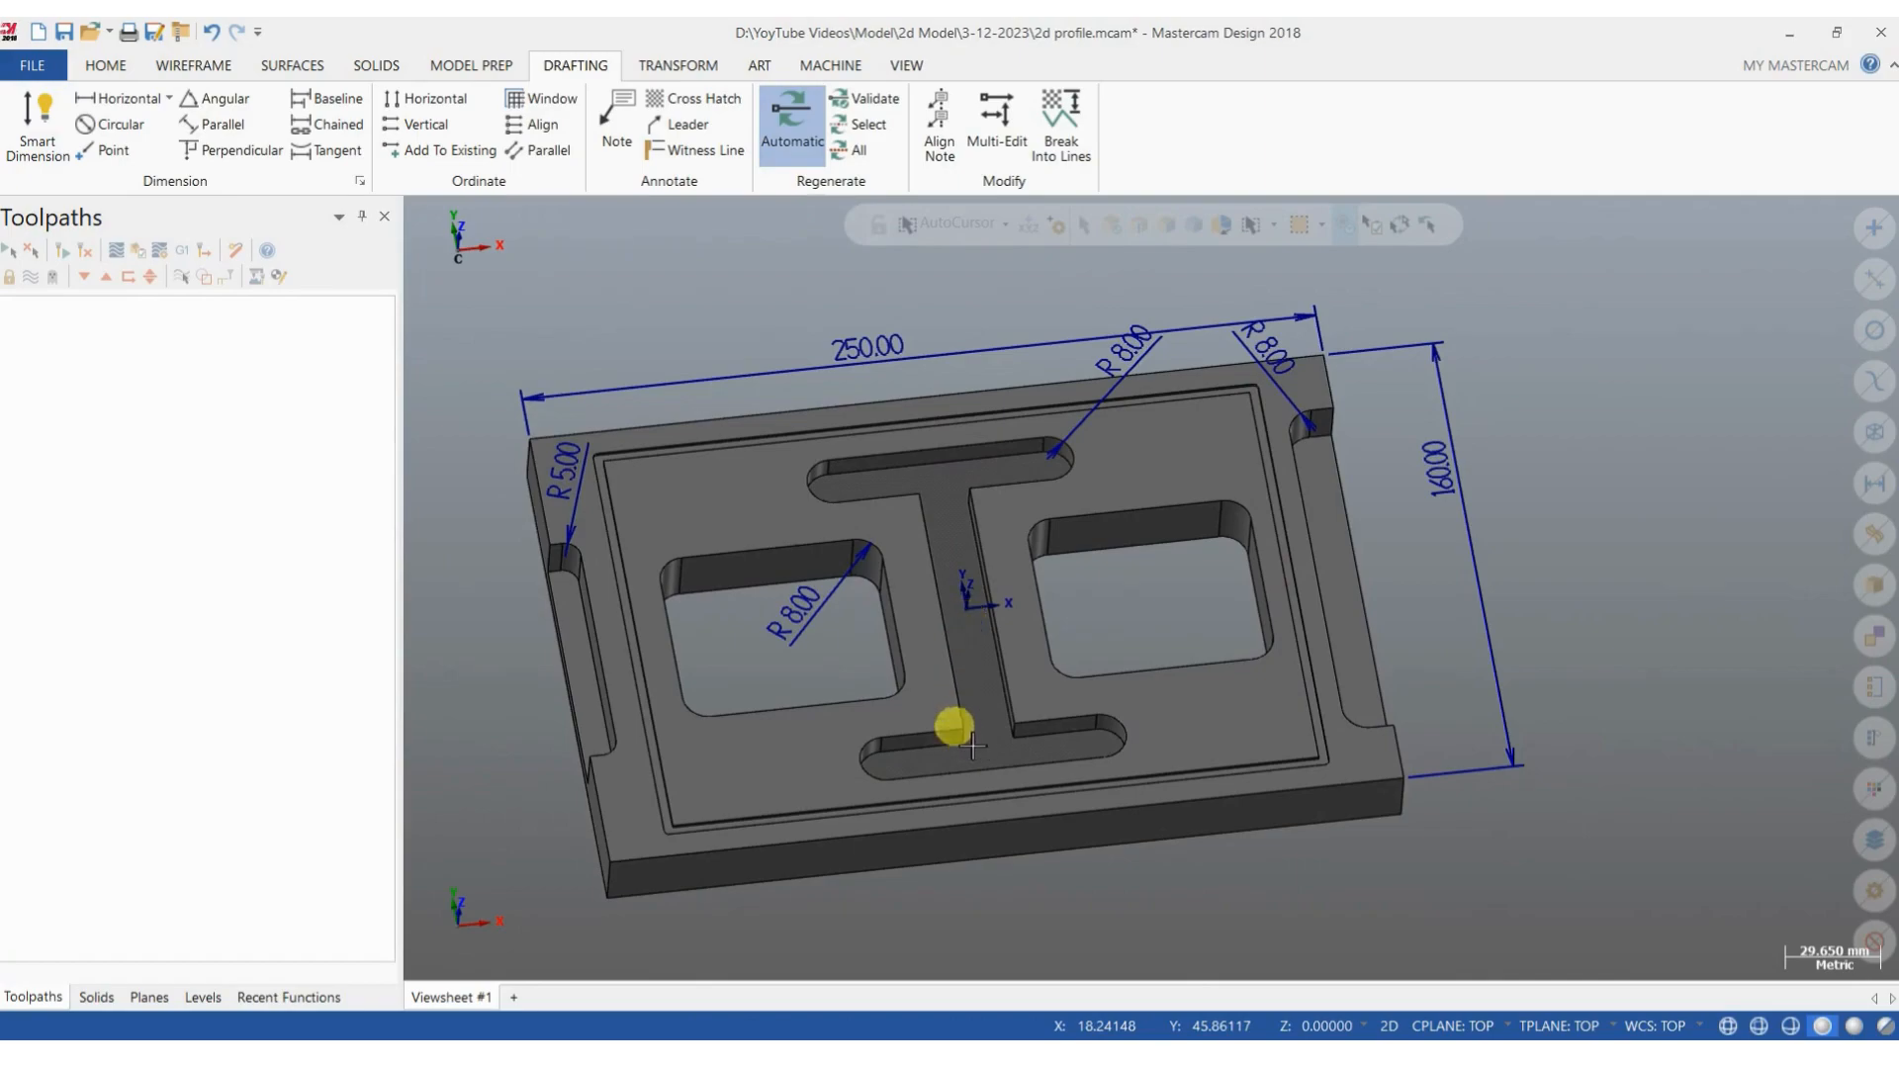
middle_drag(742, 518, 602, 704)
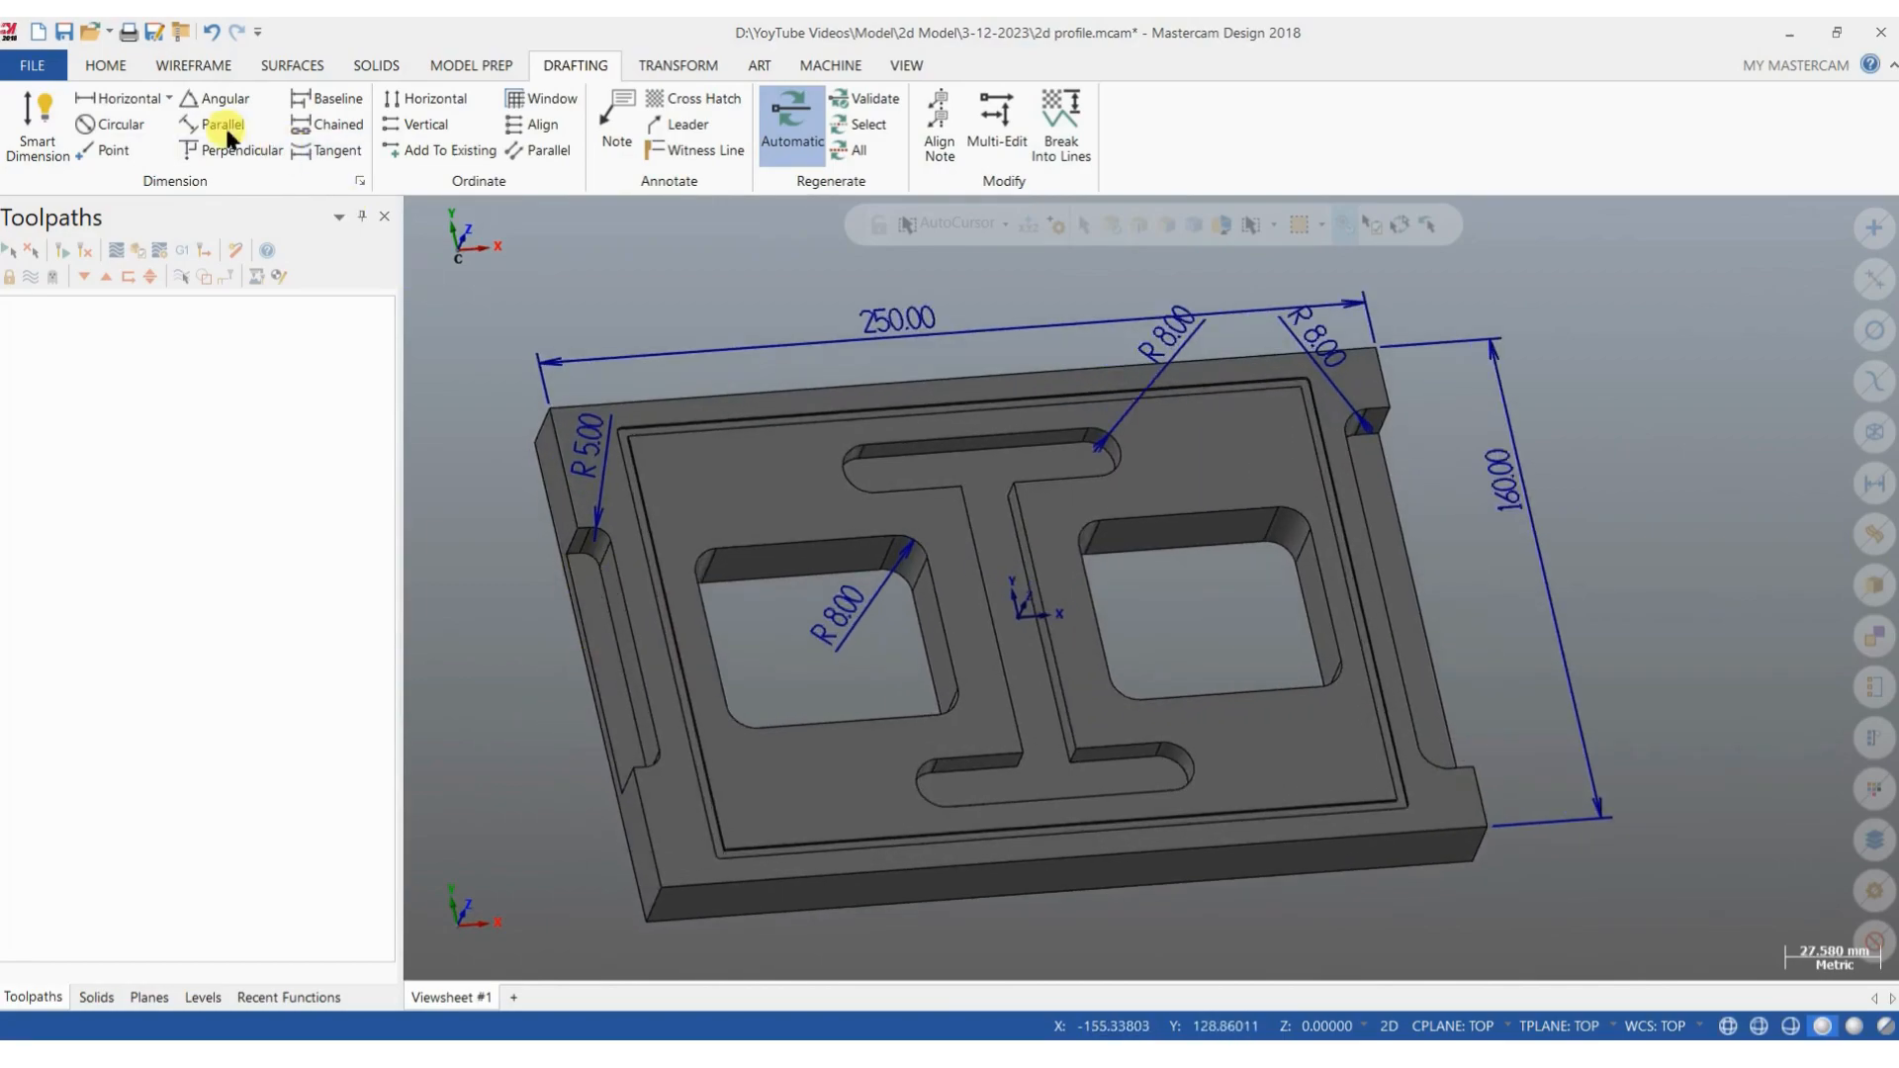
click(117, 98)
scroll(602, 537, up, 2)
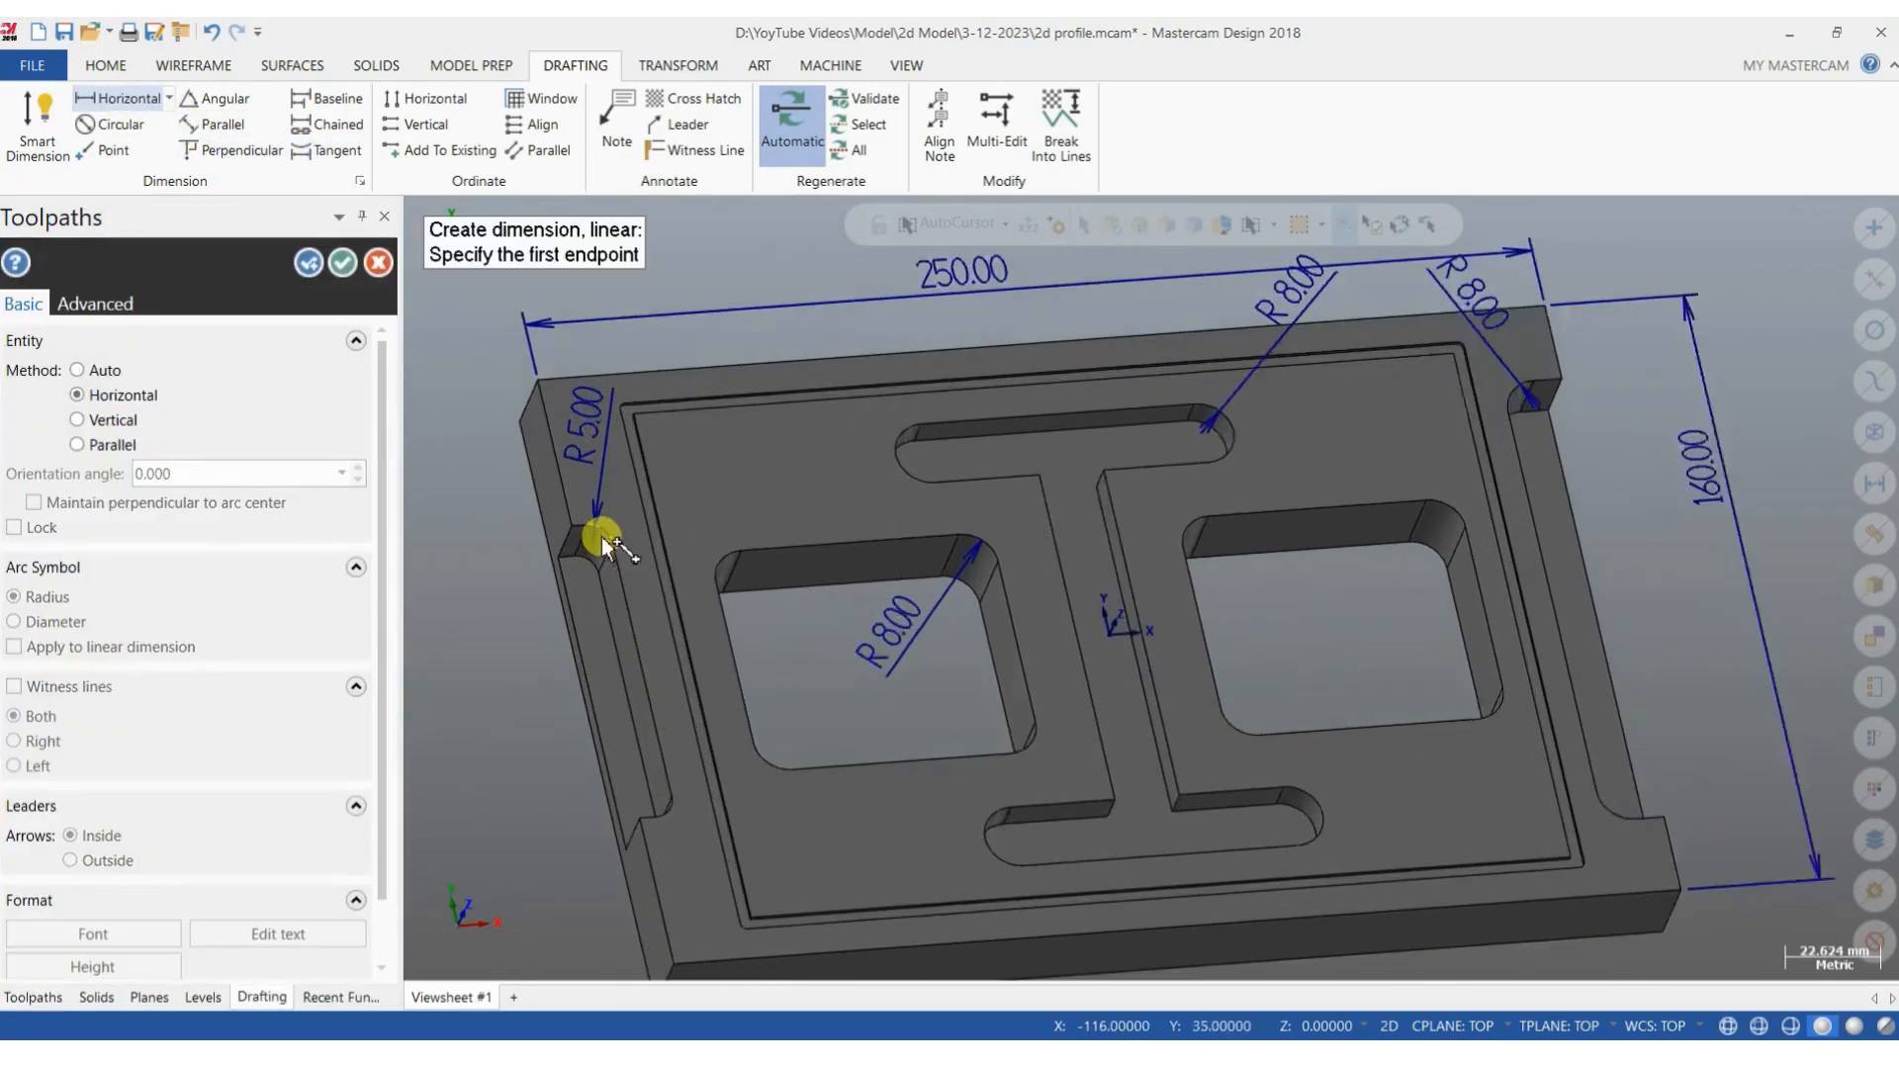
scroll(607, 544, up, 1)
click(614, 542)
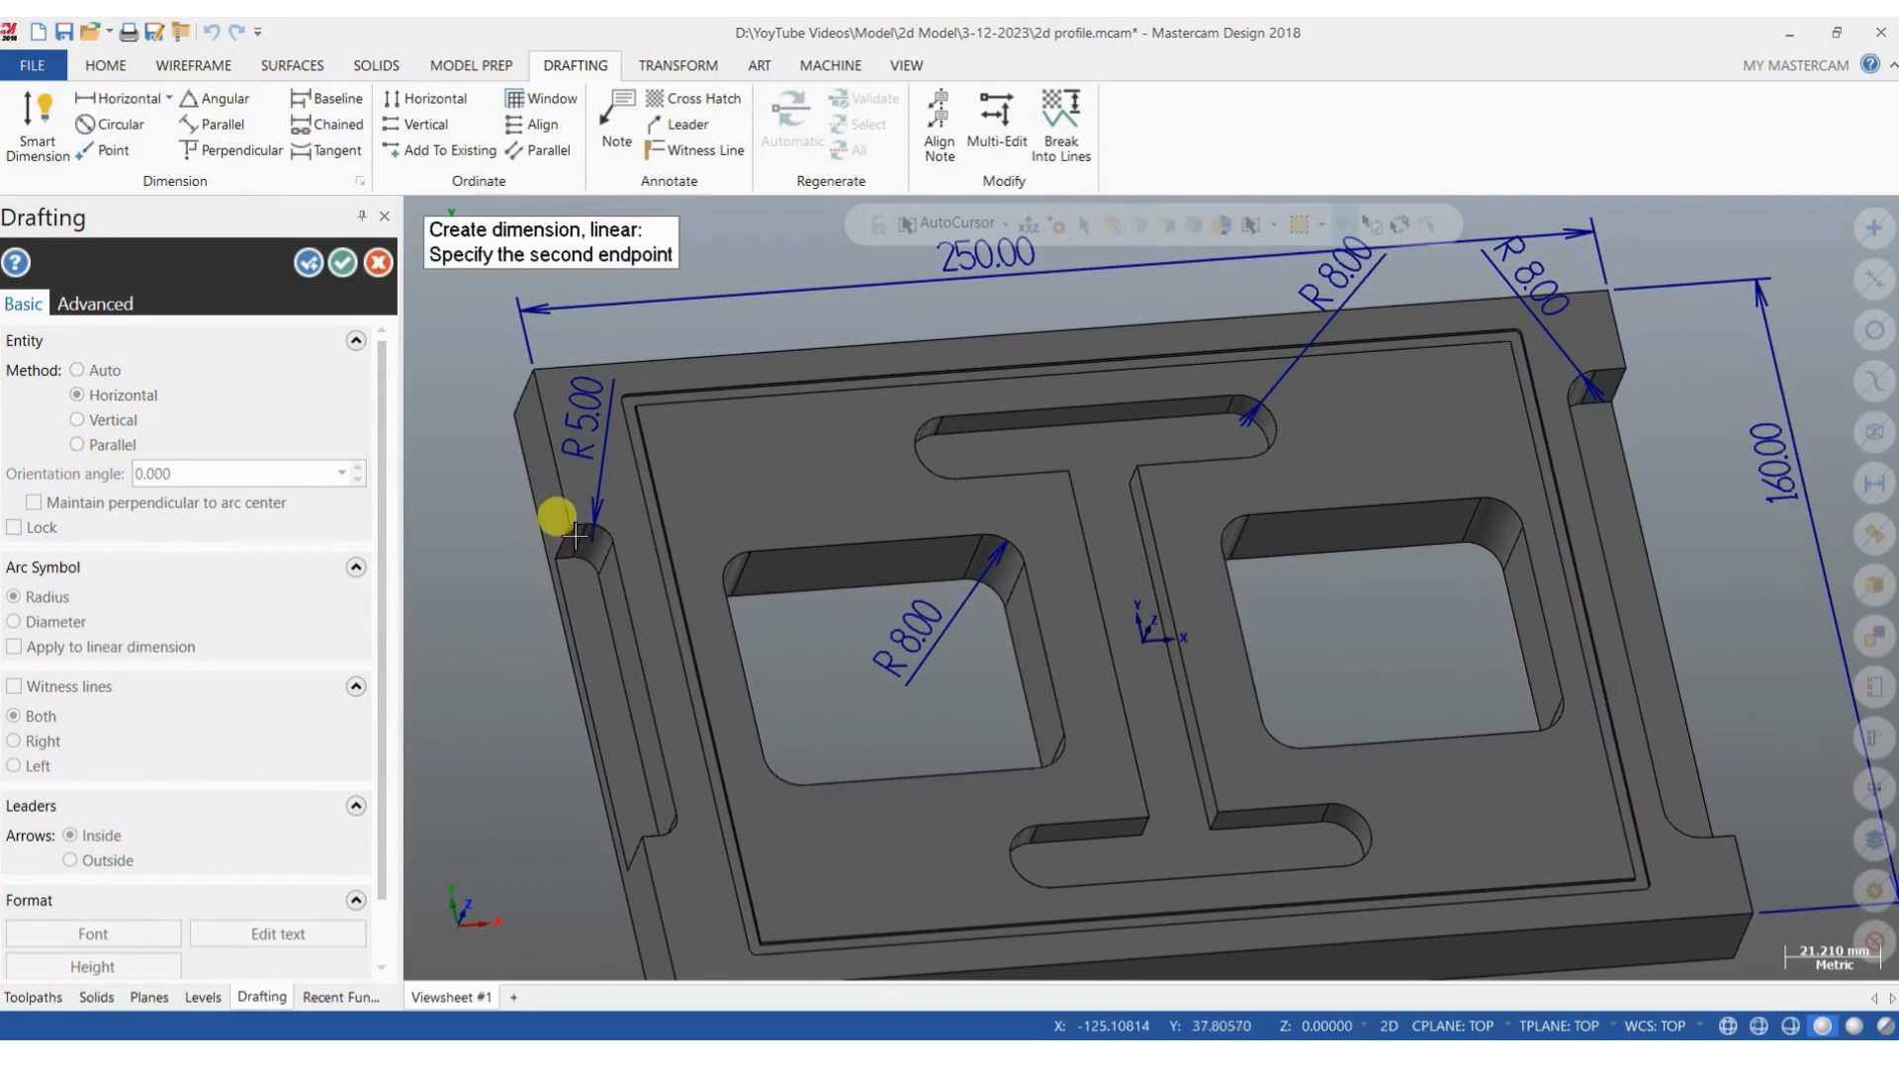
click(577, 535)
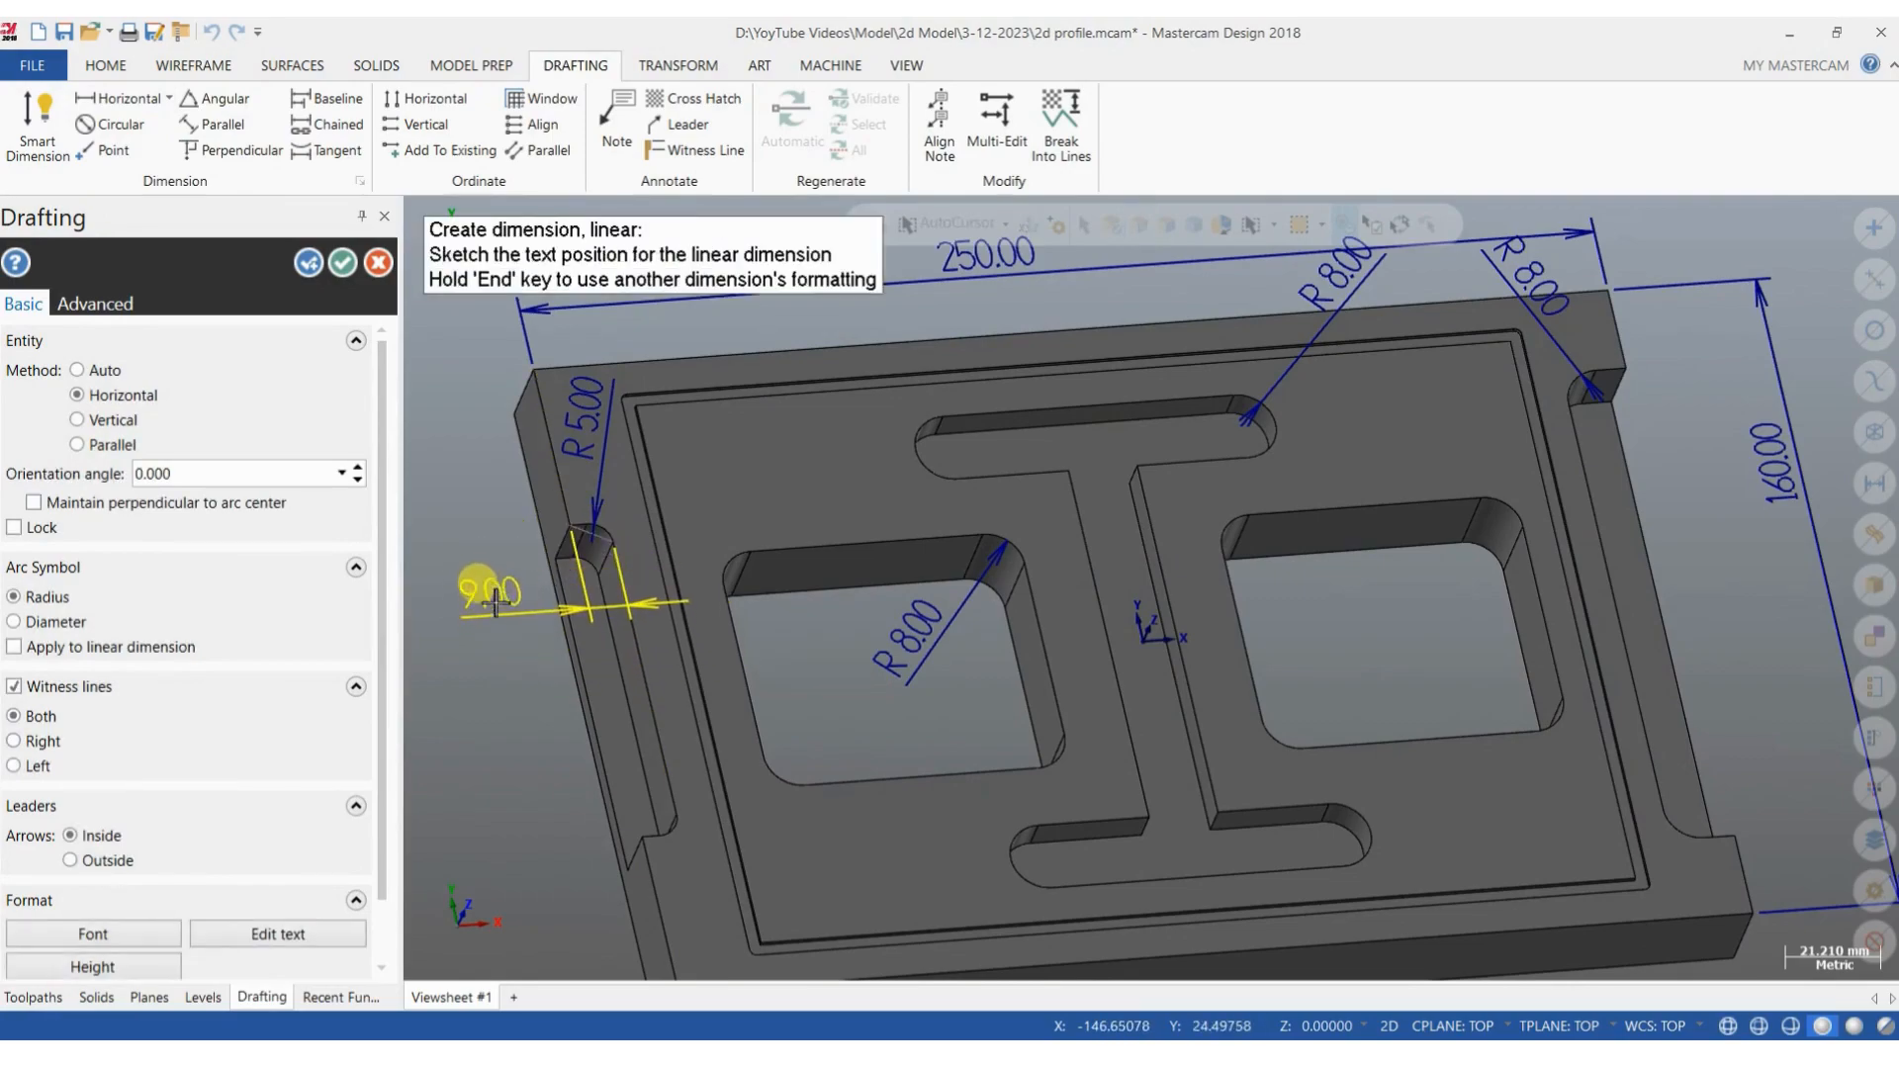
click(479, 594)
Place a horizontal dimension for the depth of the right edge notch and finish the dimensioning.
scroll(861, 606, down, 2)
scroll(1509, 422, up, 3)
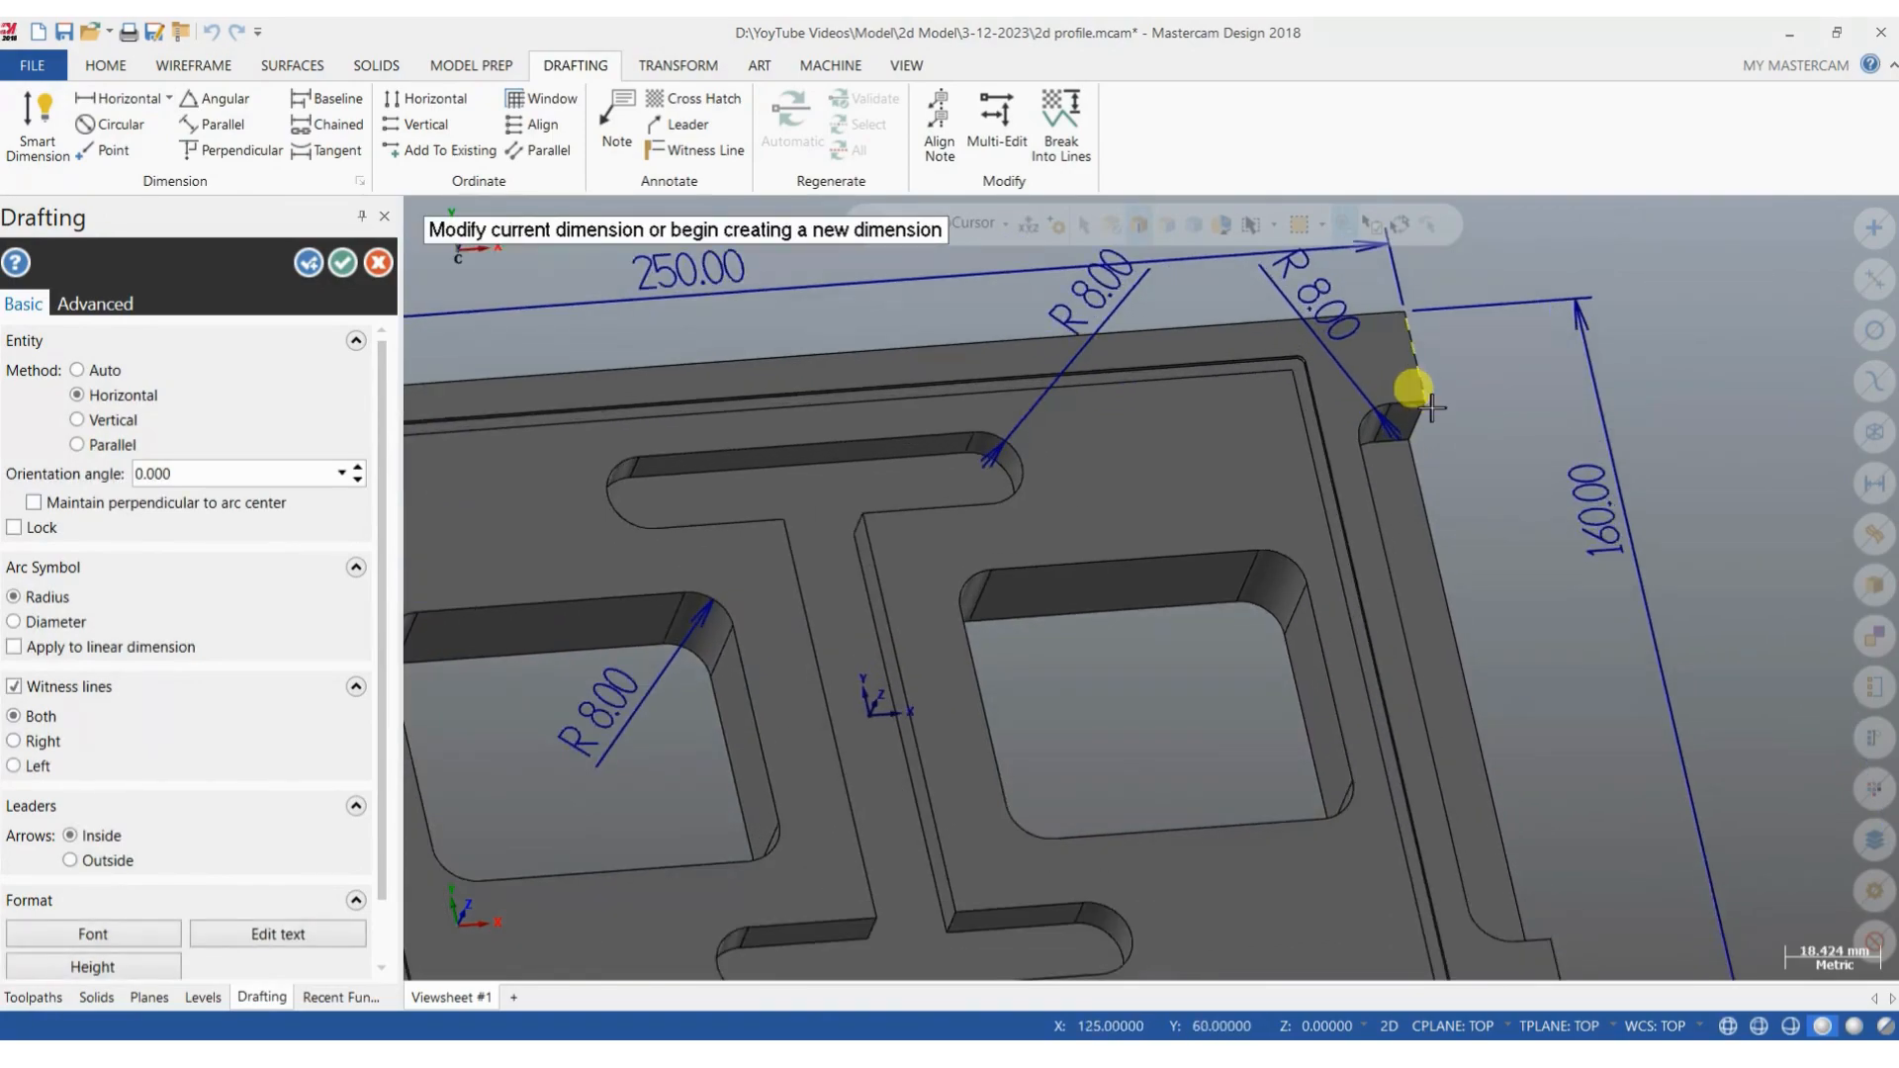
click(1431, 406)
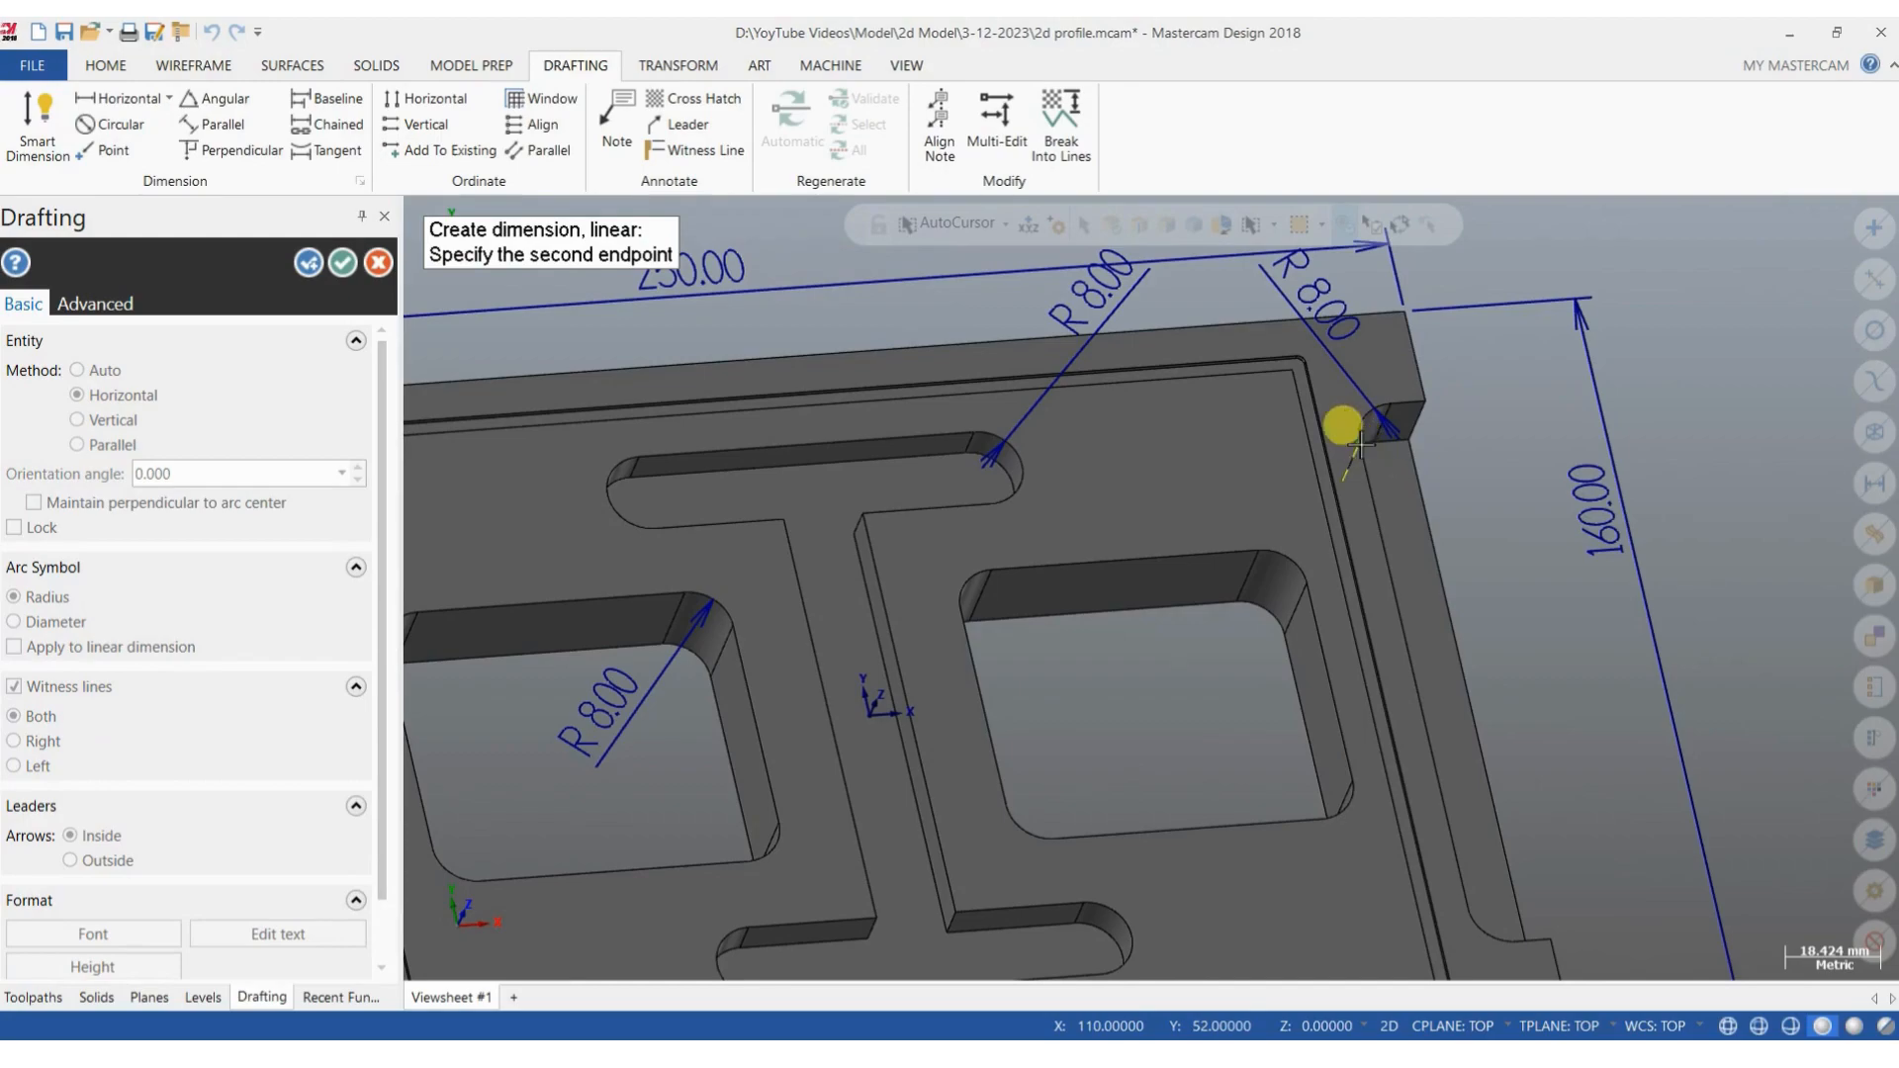
click(1361, 445)
click(1477, 415)
scroll(1484, 643, down, 2)
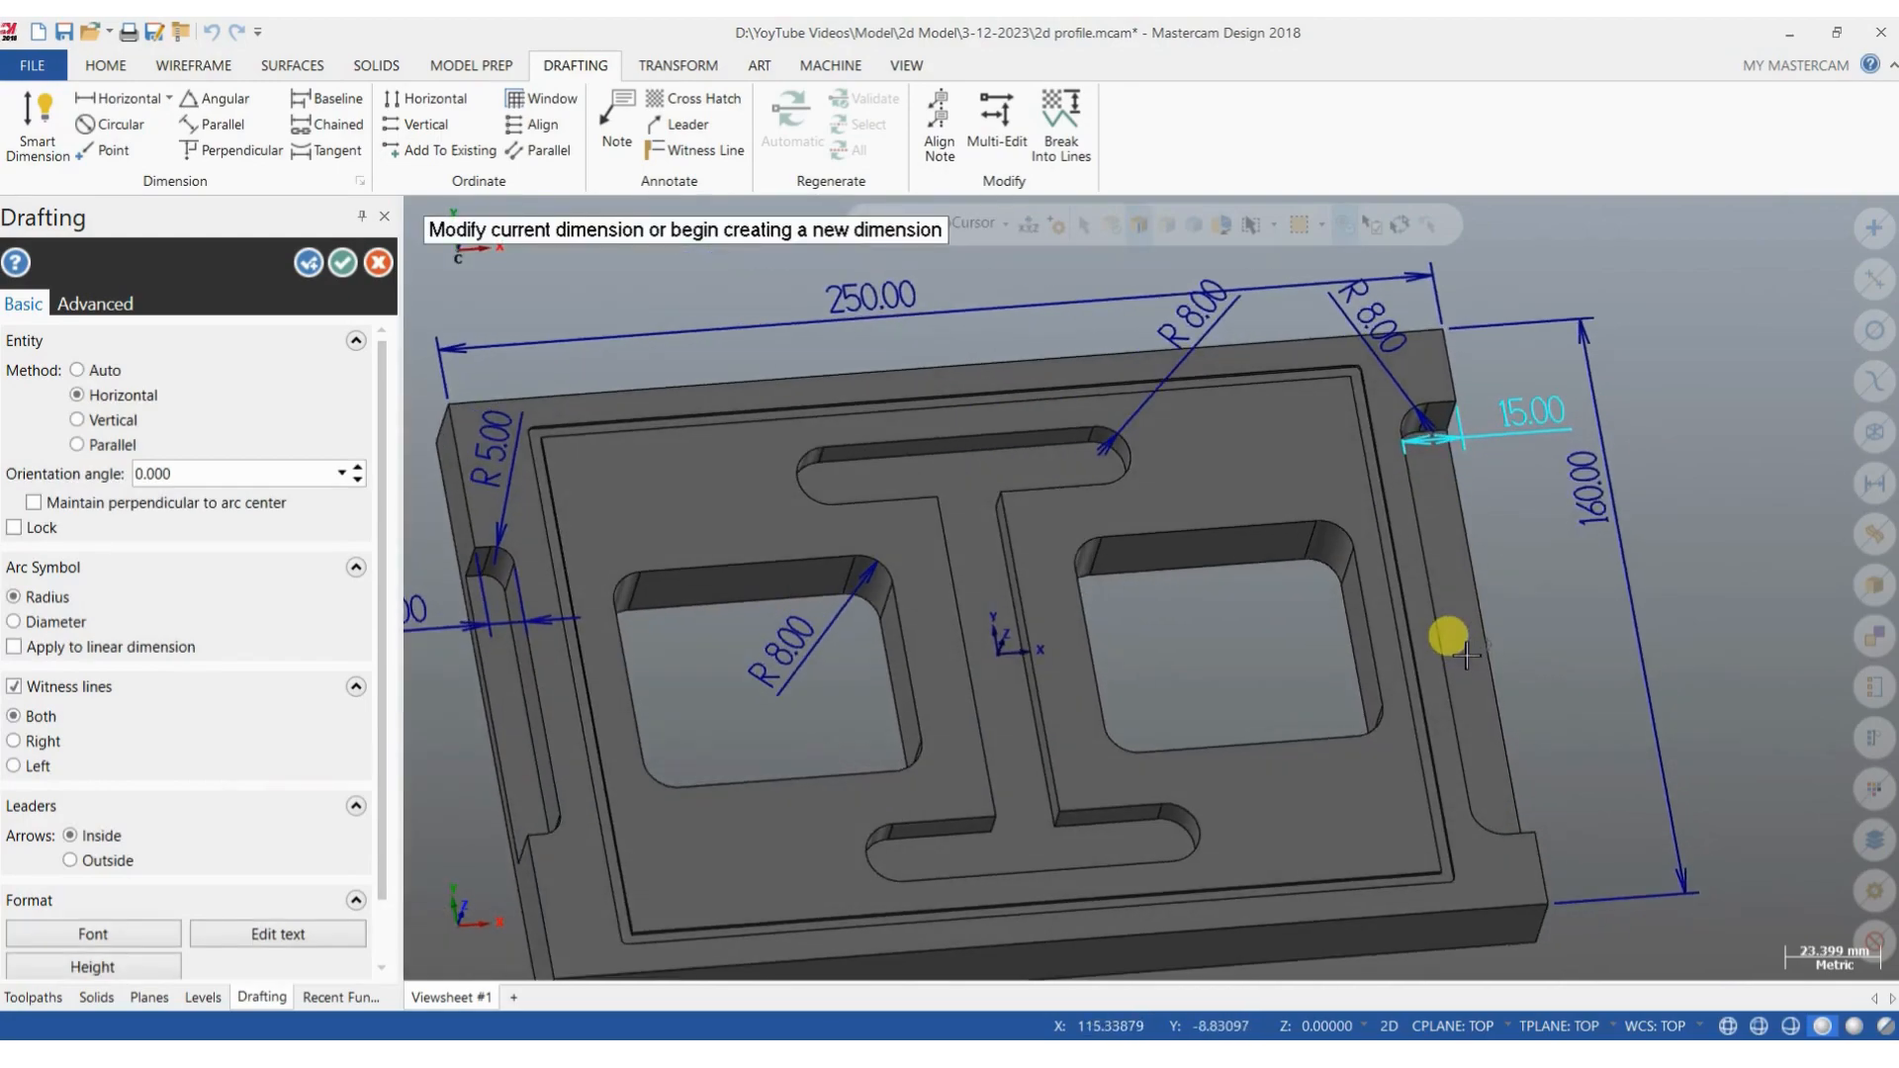
scroll(1424, 633, down, 1)
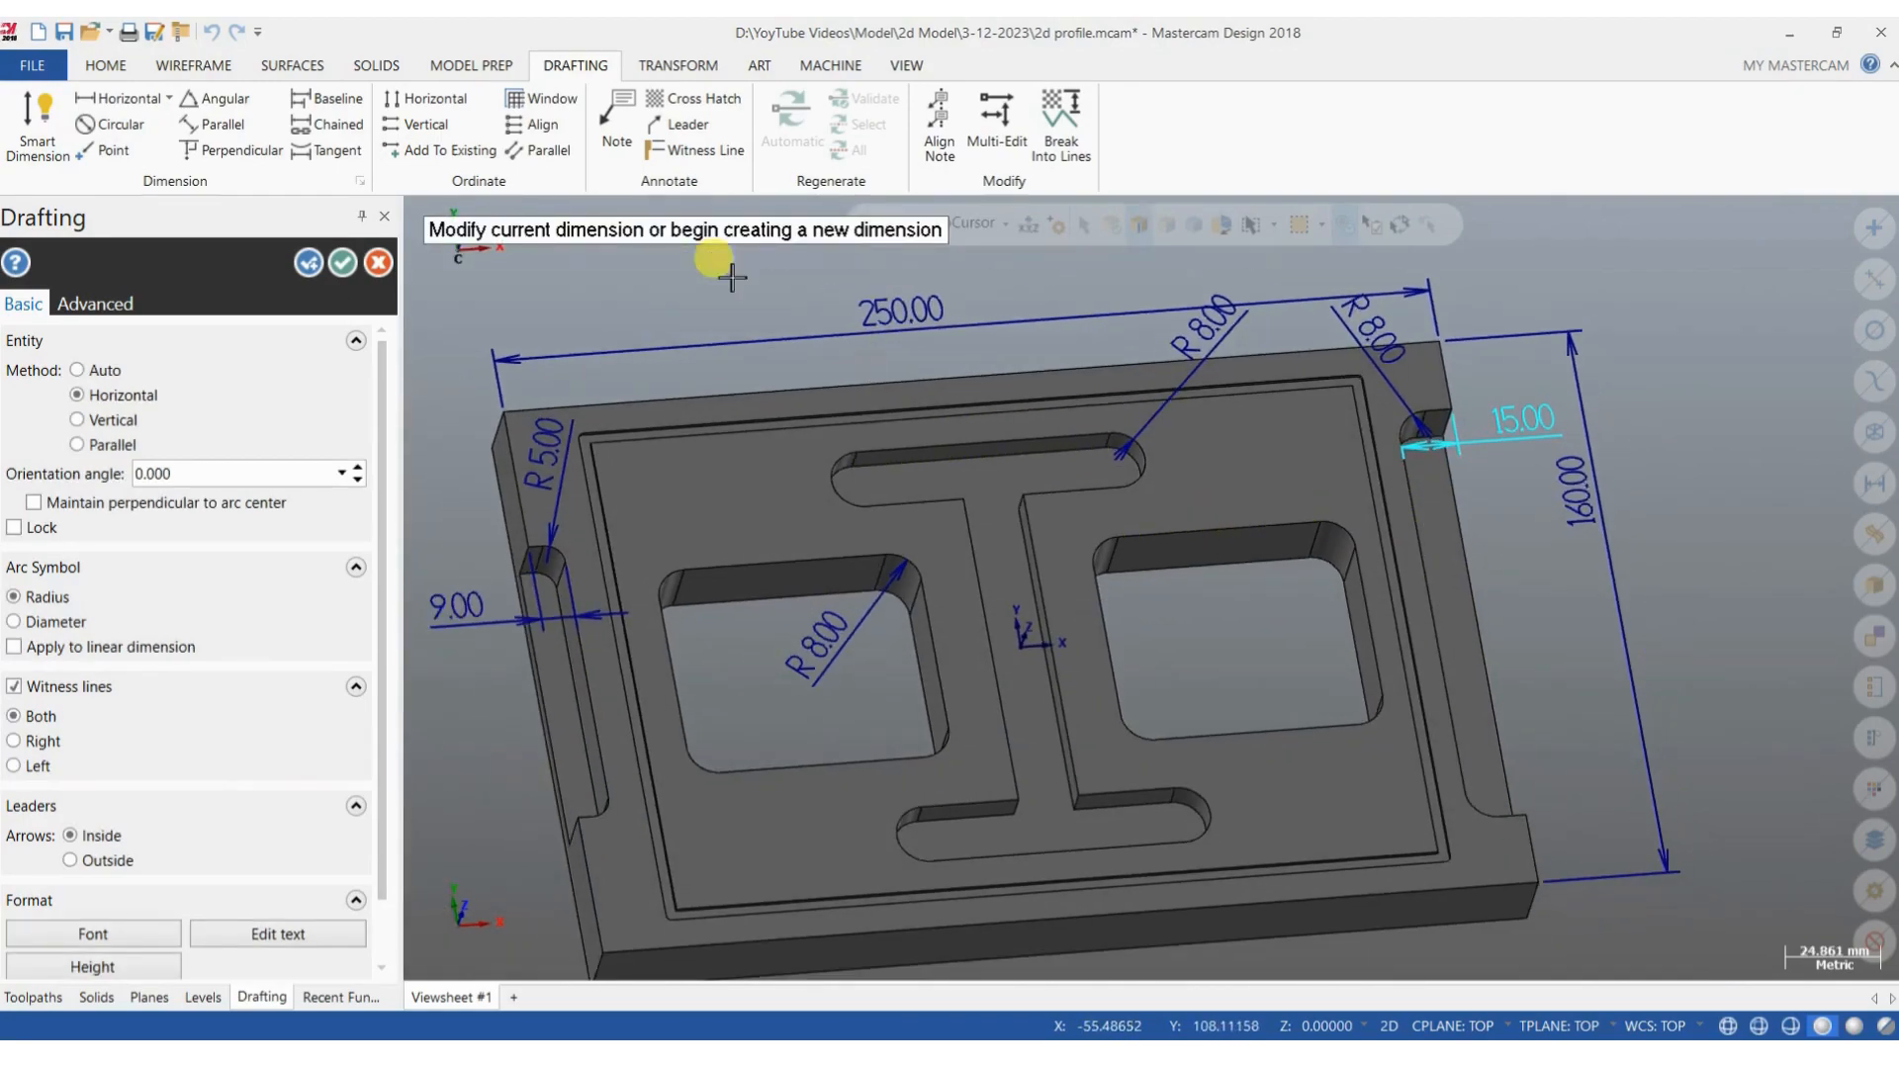
click(343, 282)
Add a machine group using the default mill.
scroll(689, 560, down, 1)
scroll(651, 724, down, 1)
middle_drag(651, 724, 653, 701)
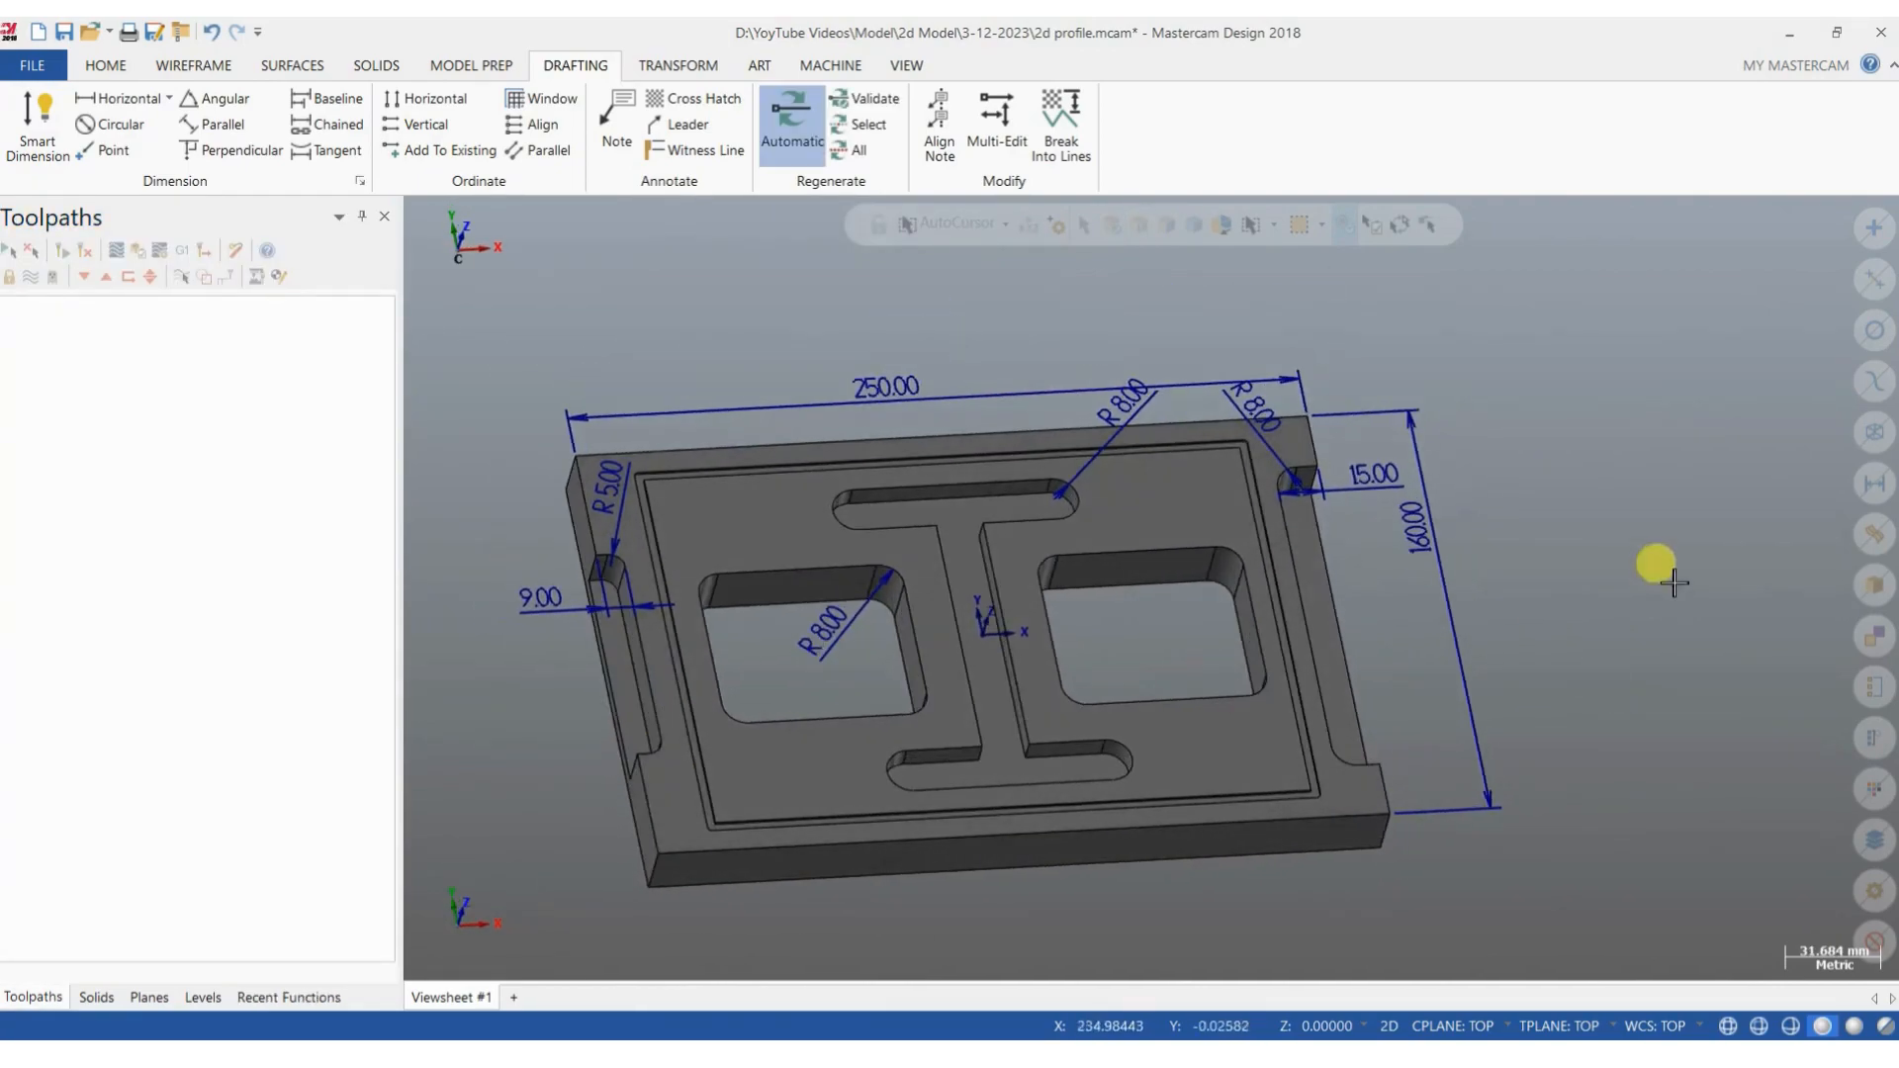
scroll(1464, 564, down, 1)
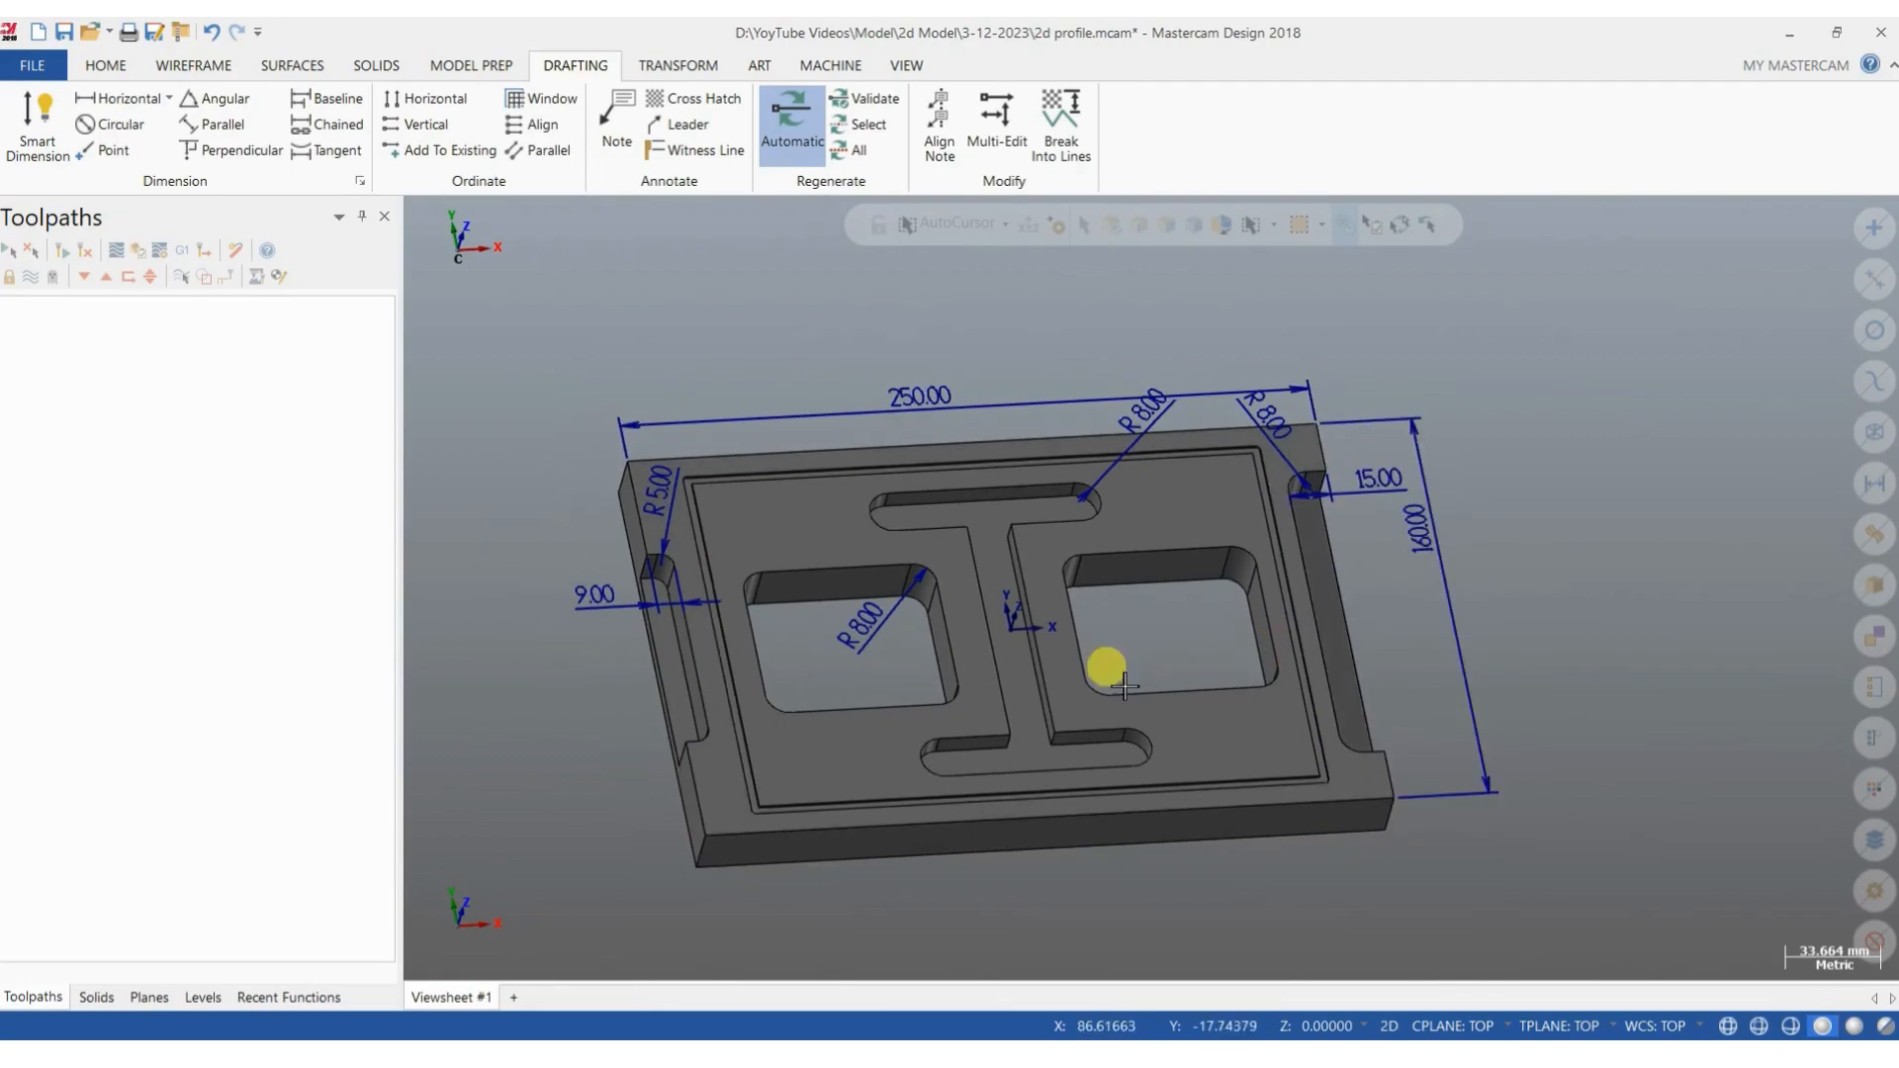
click(831, 66)
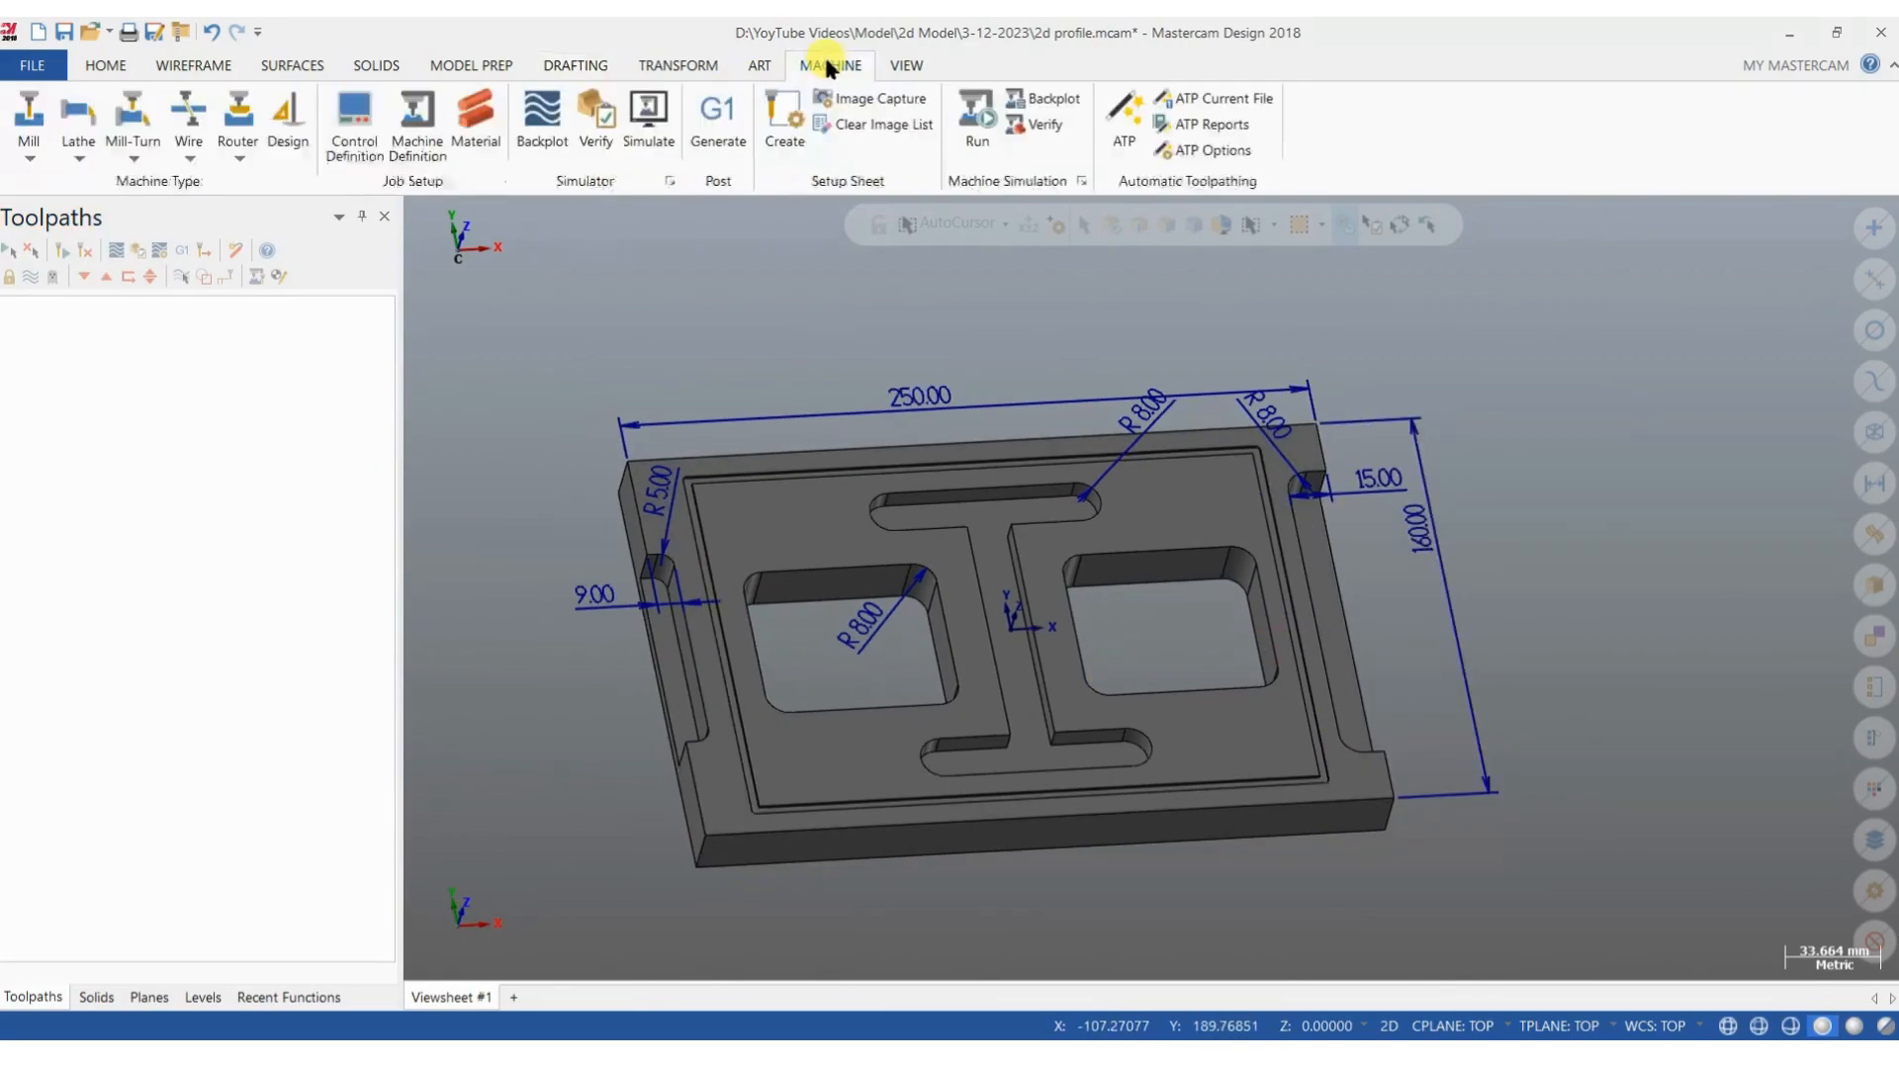
click(31, 161)
click(48, 184)
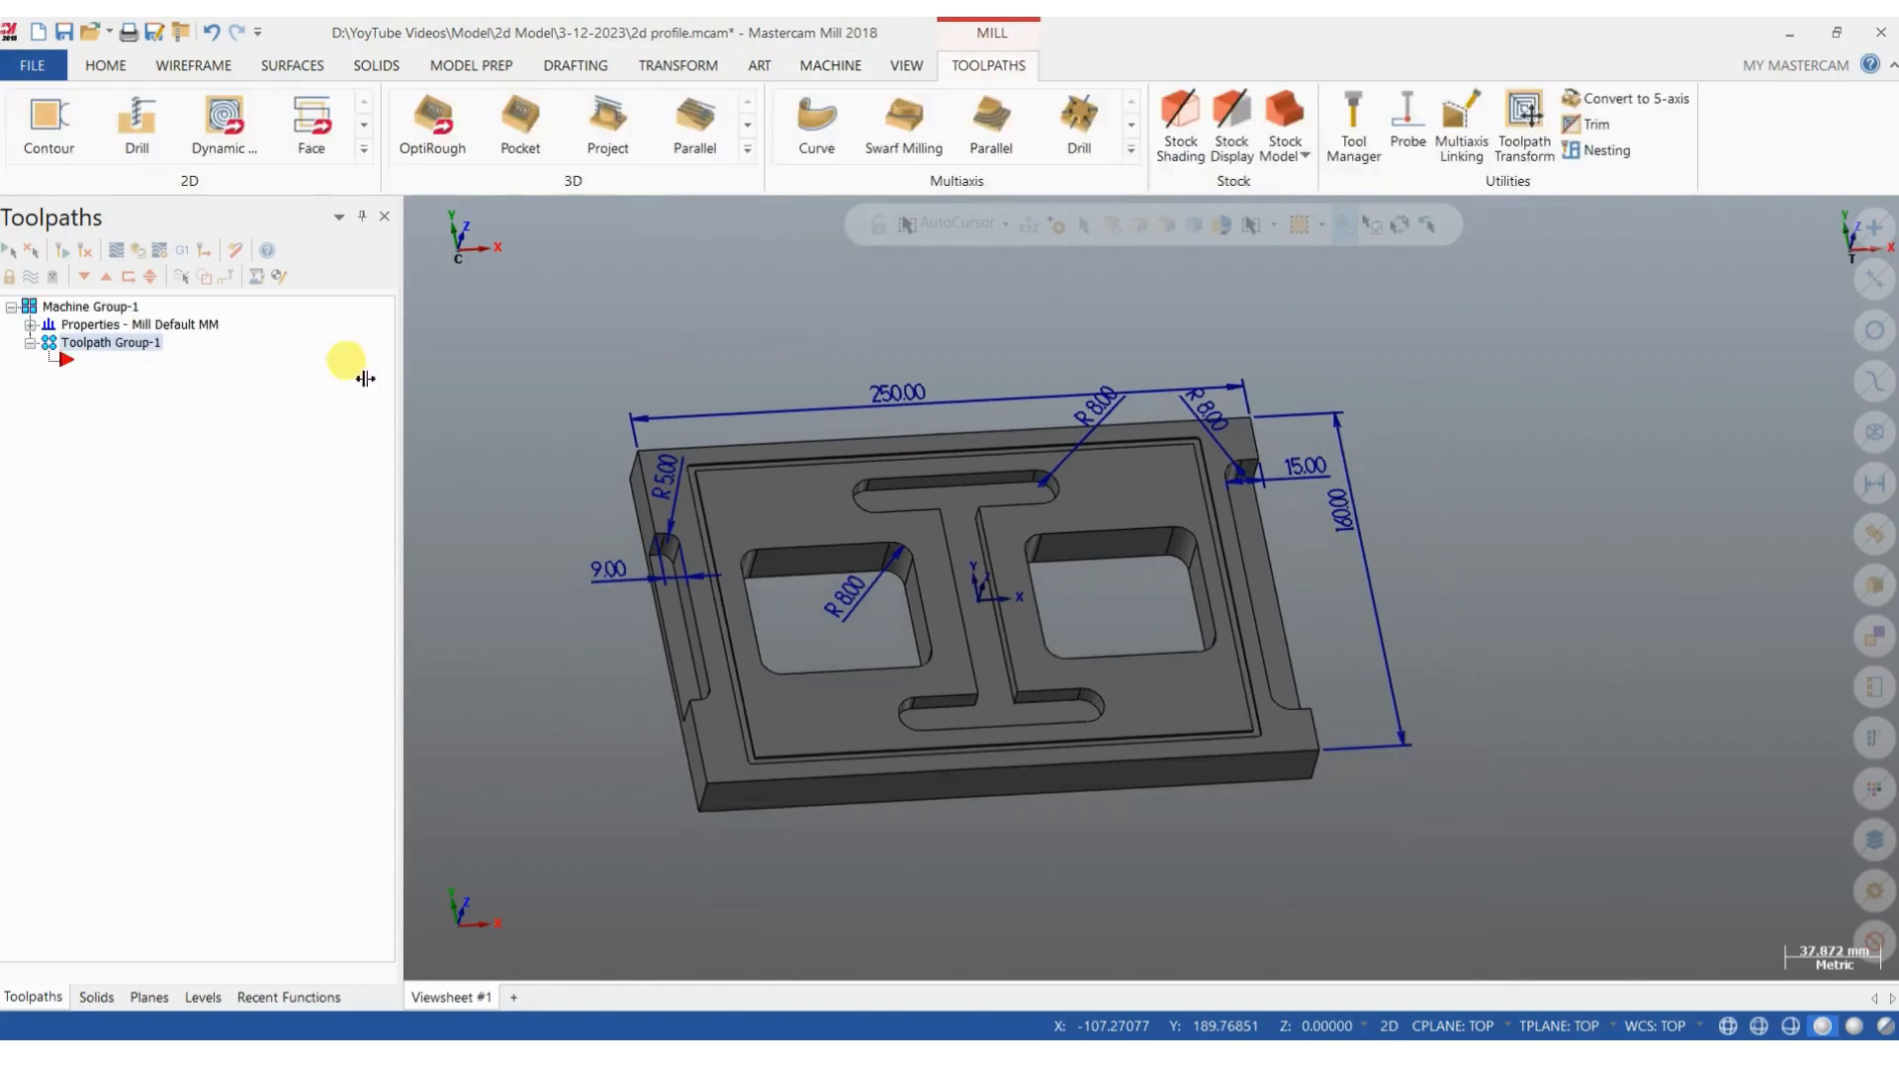
scroll(692, 661, up, 1)
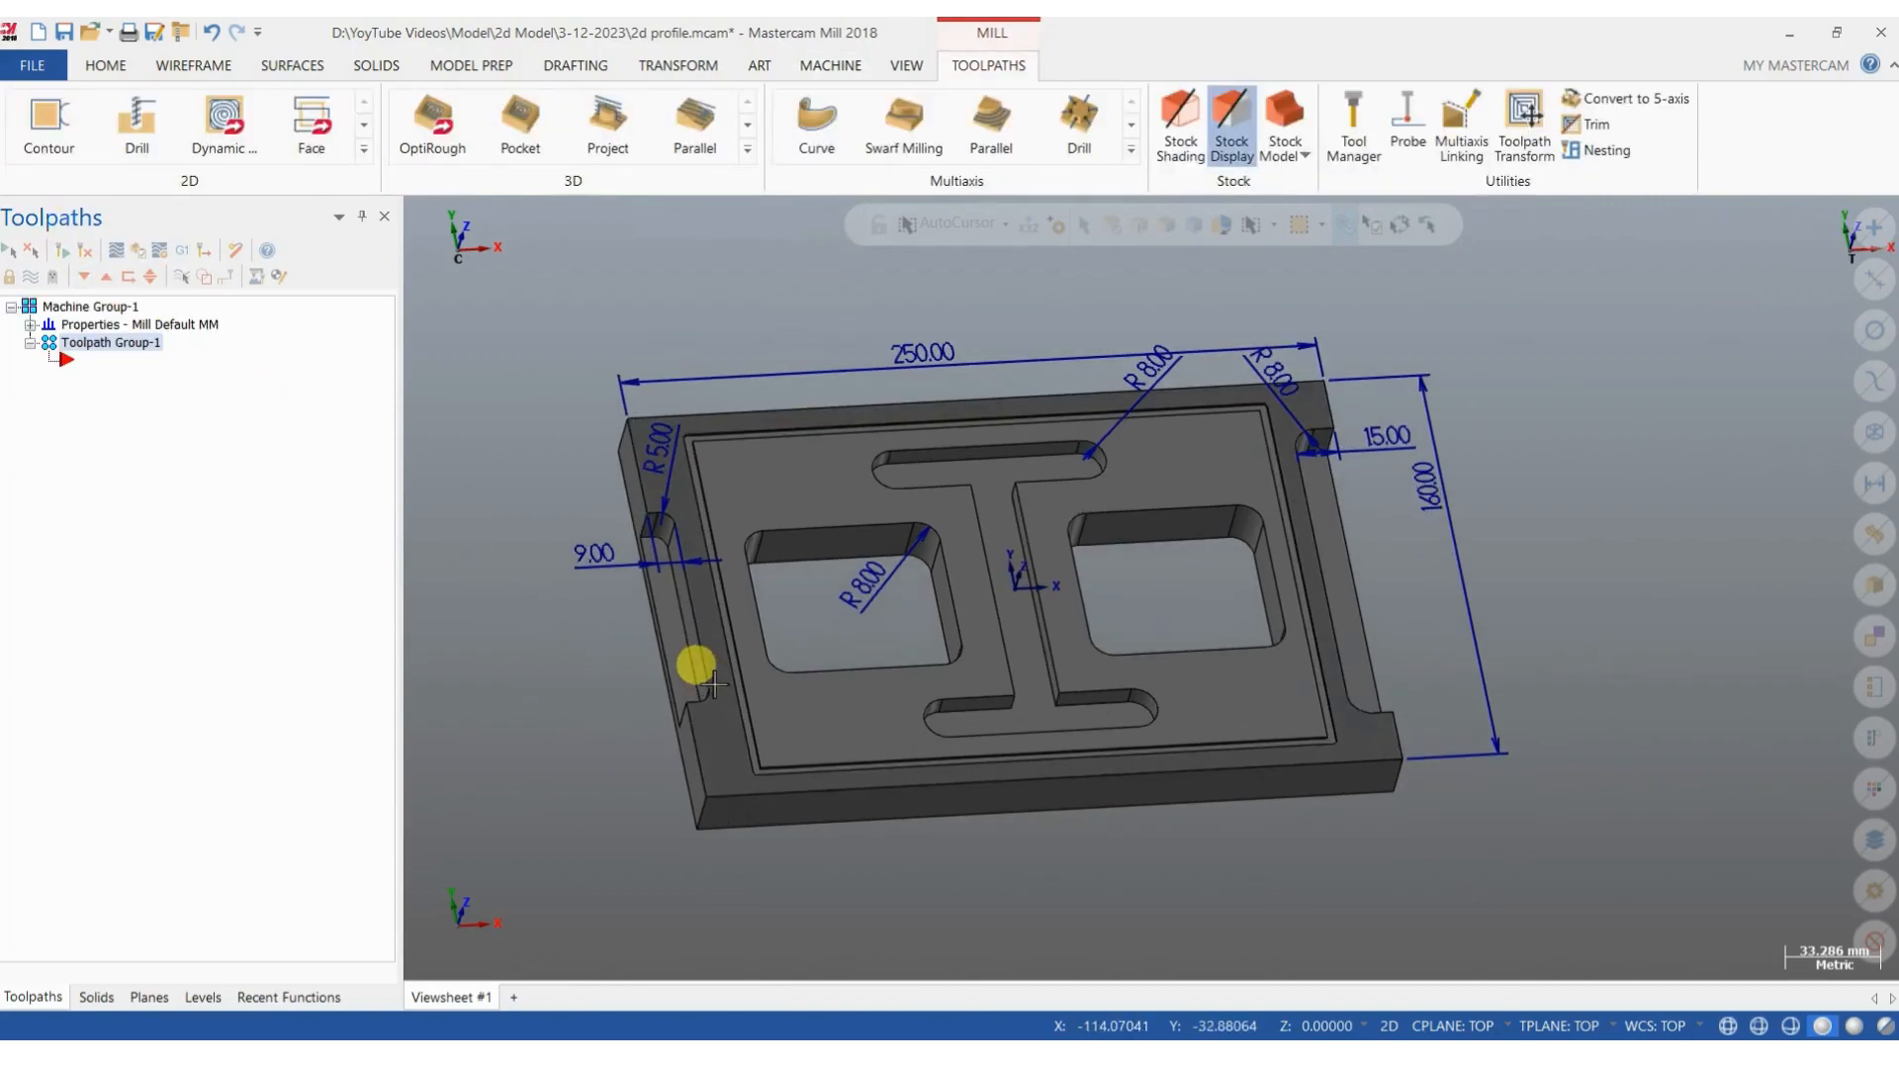
click(22, 126)
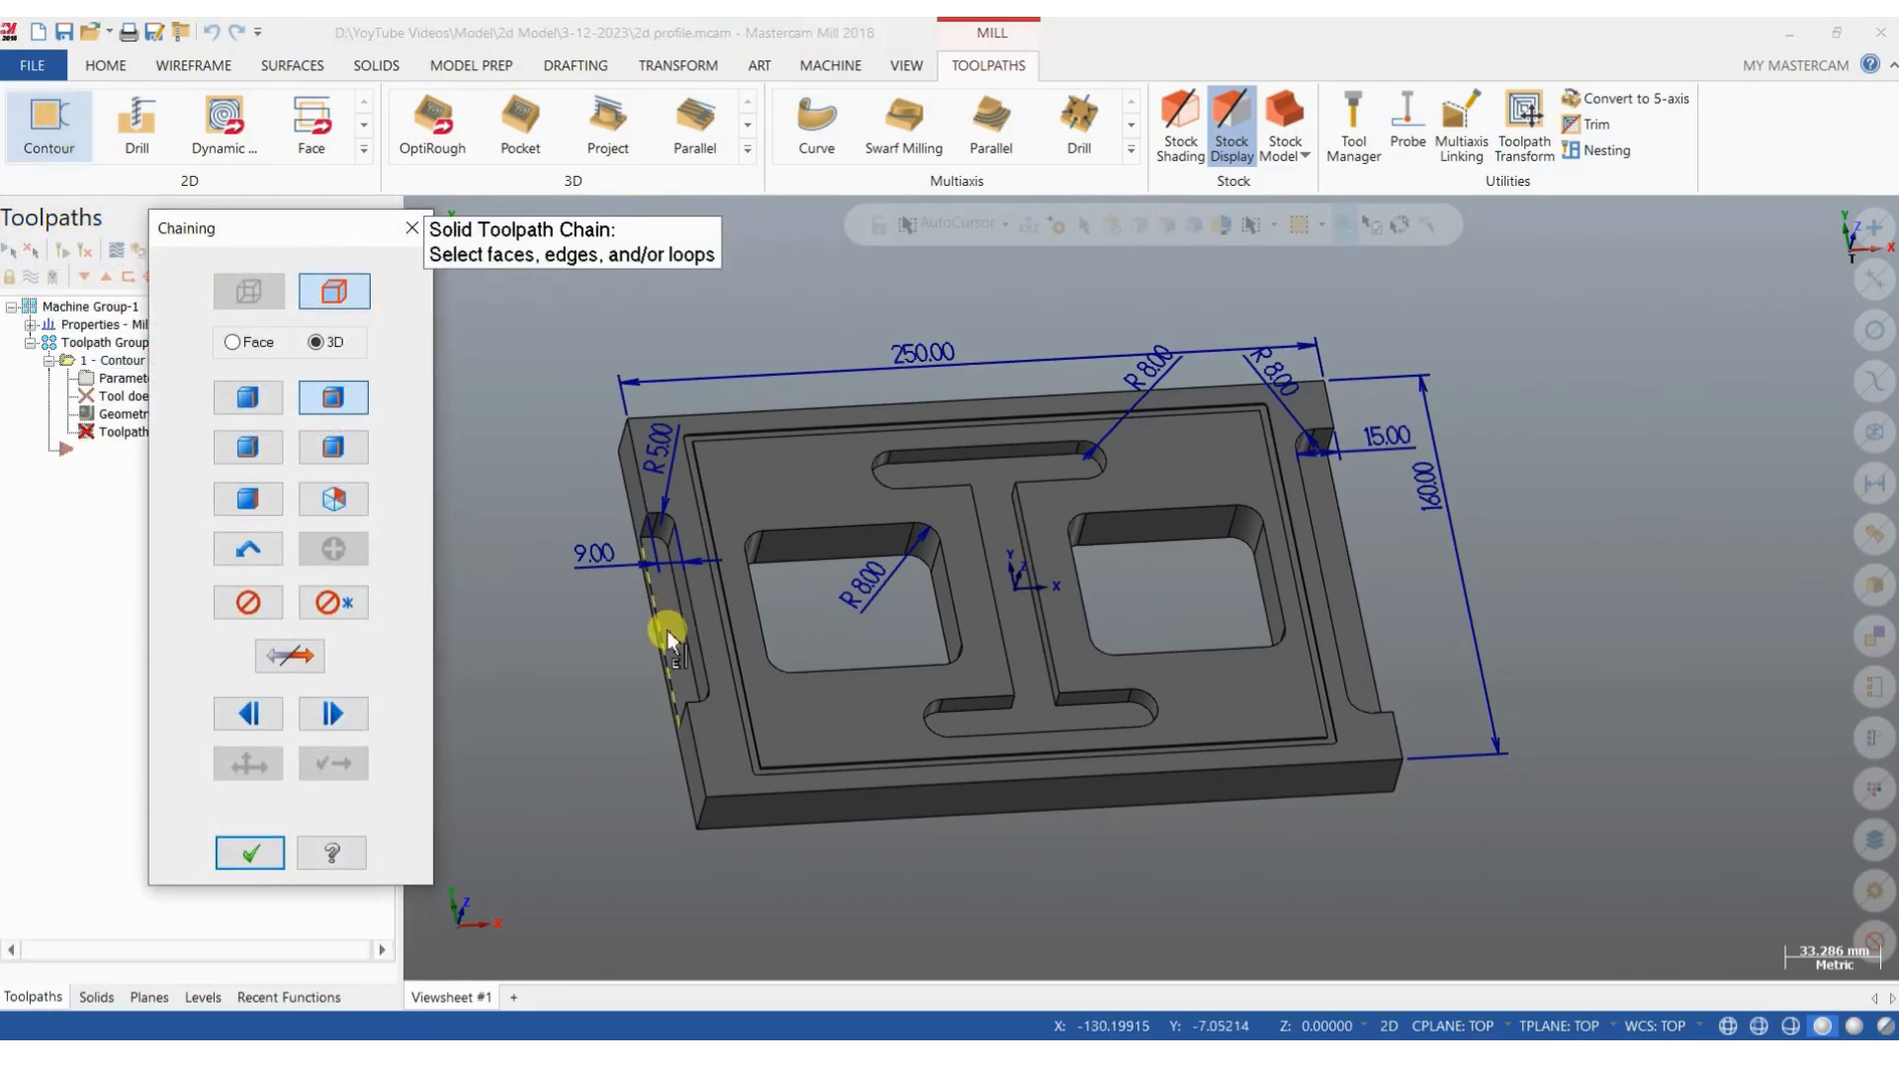
scroll(593, 688, up, 1)
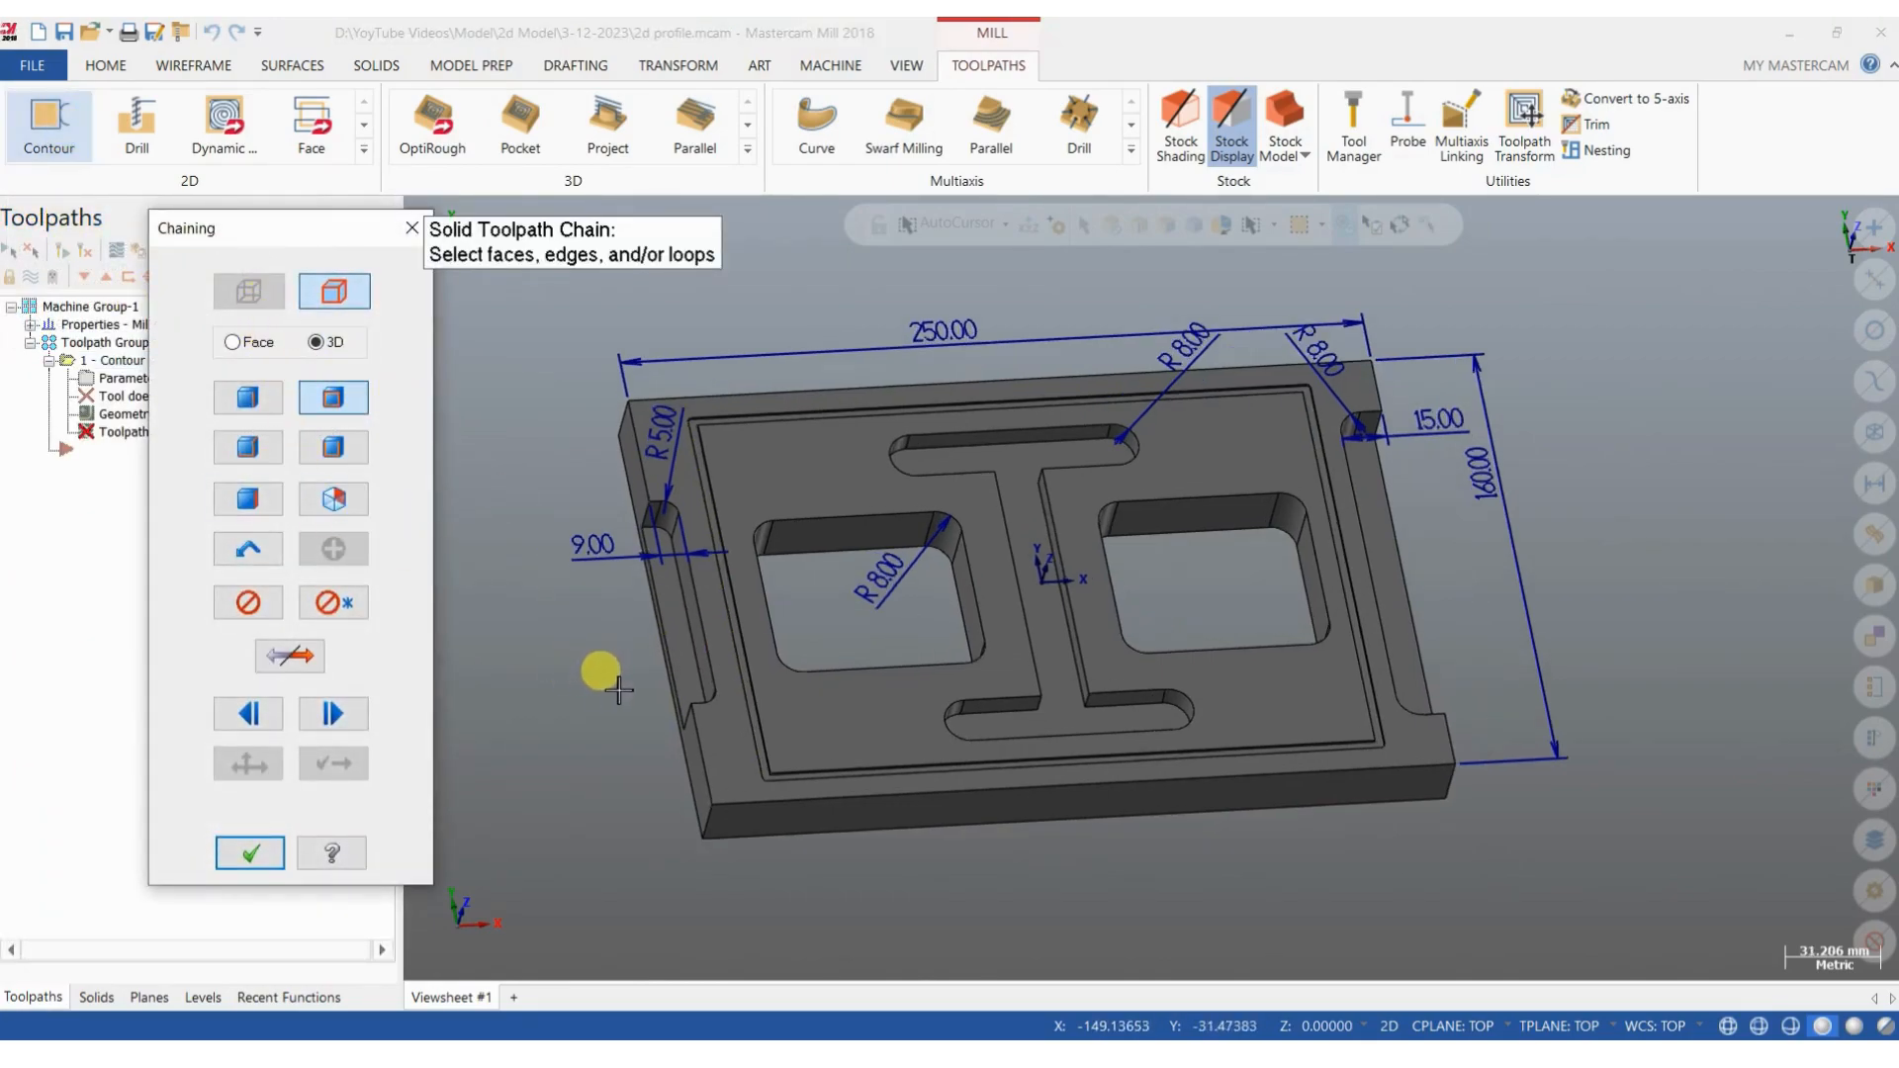
click(412, 230)
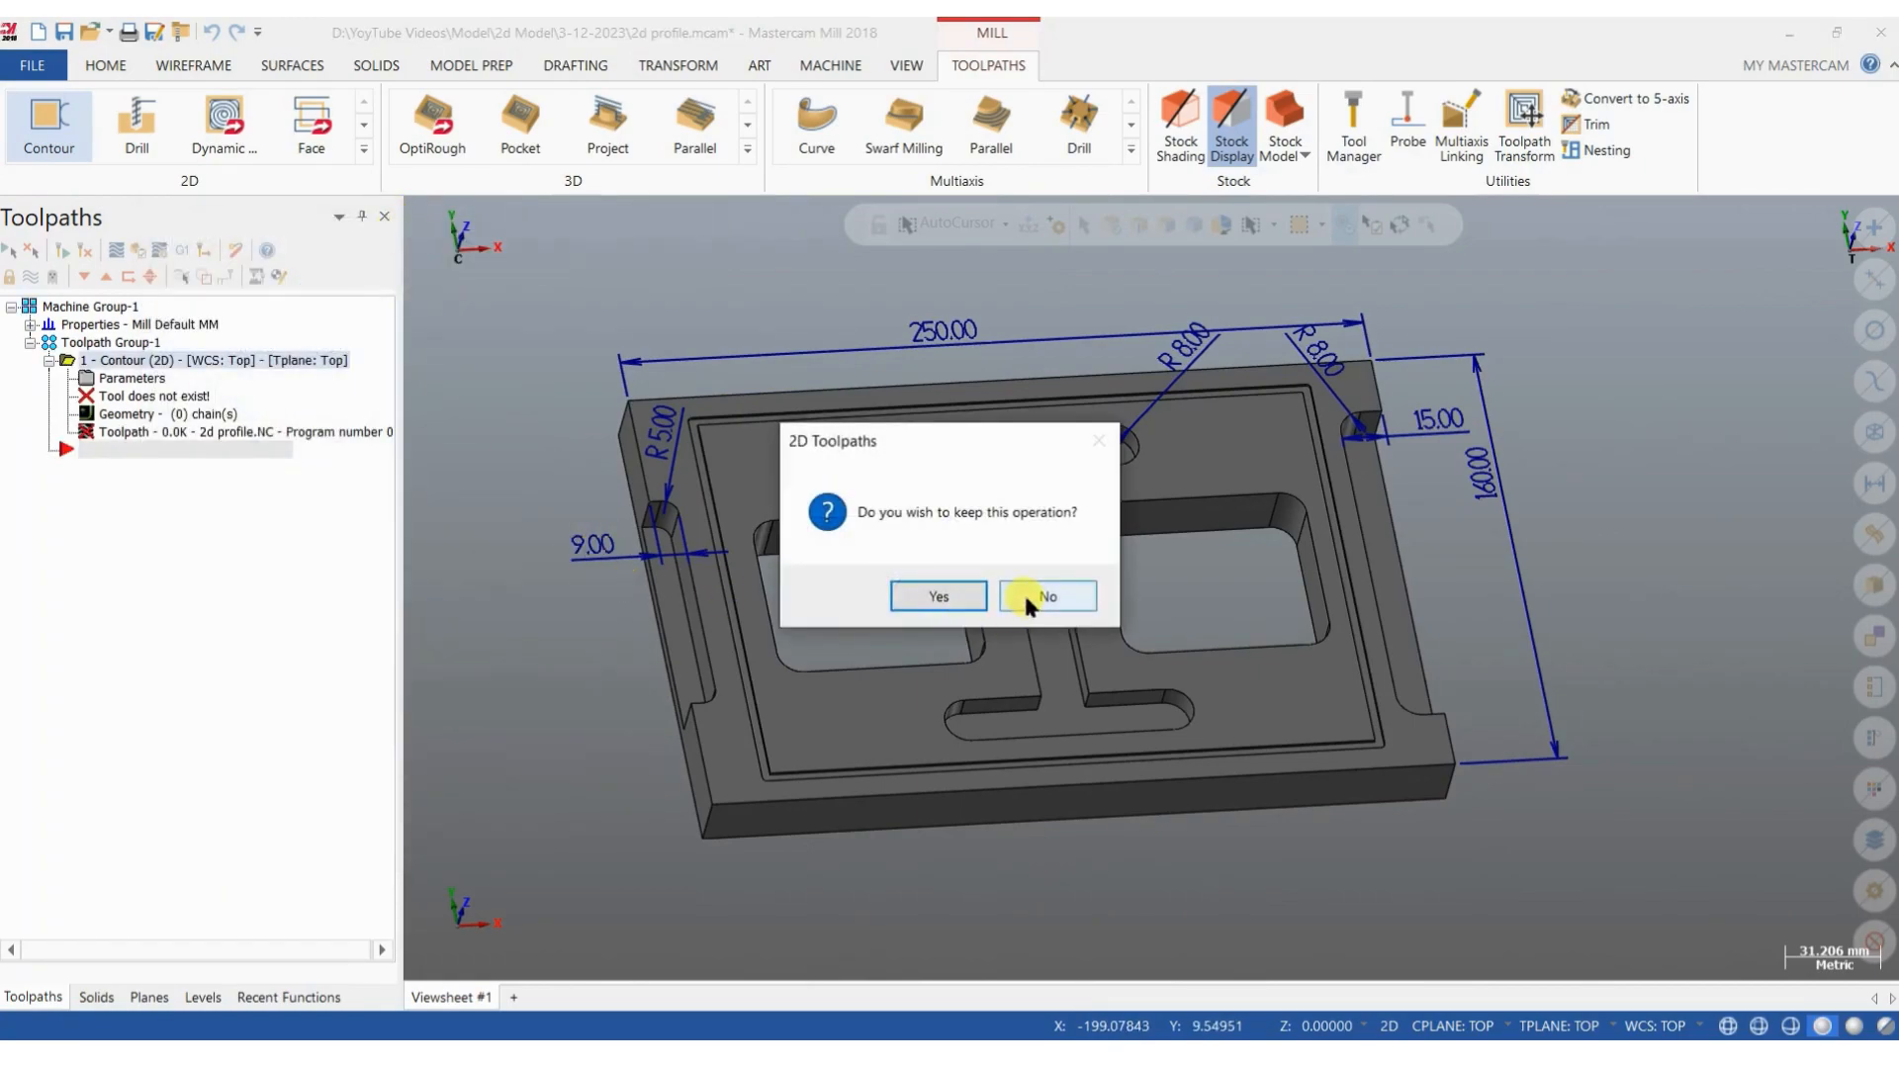
click(1046, 597)
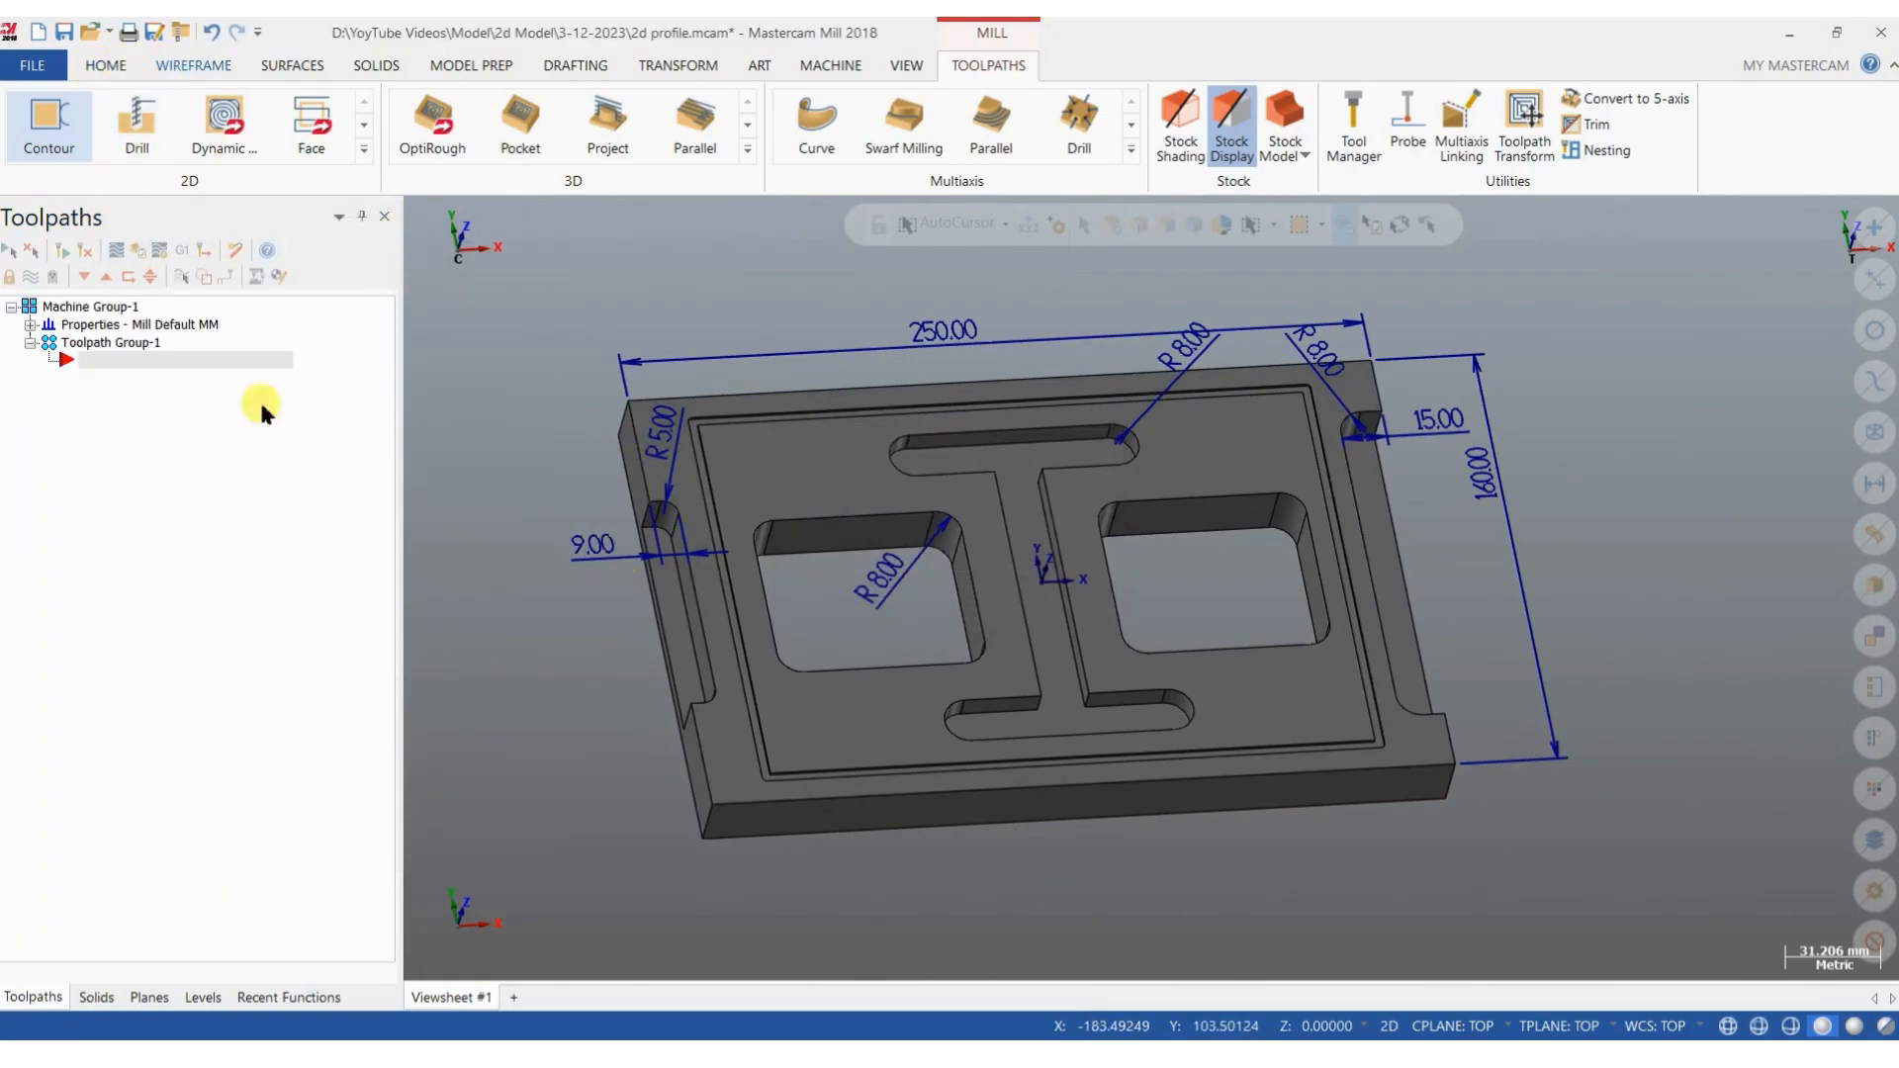
Create level 2 in the level list and make it the active level.
click(203, 997)
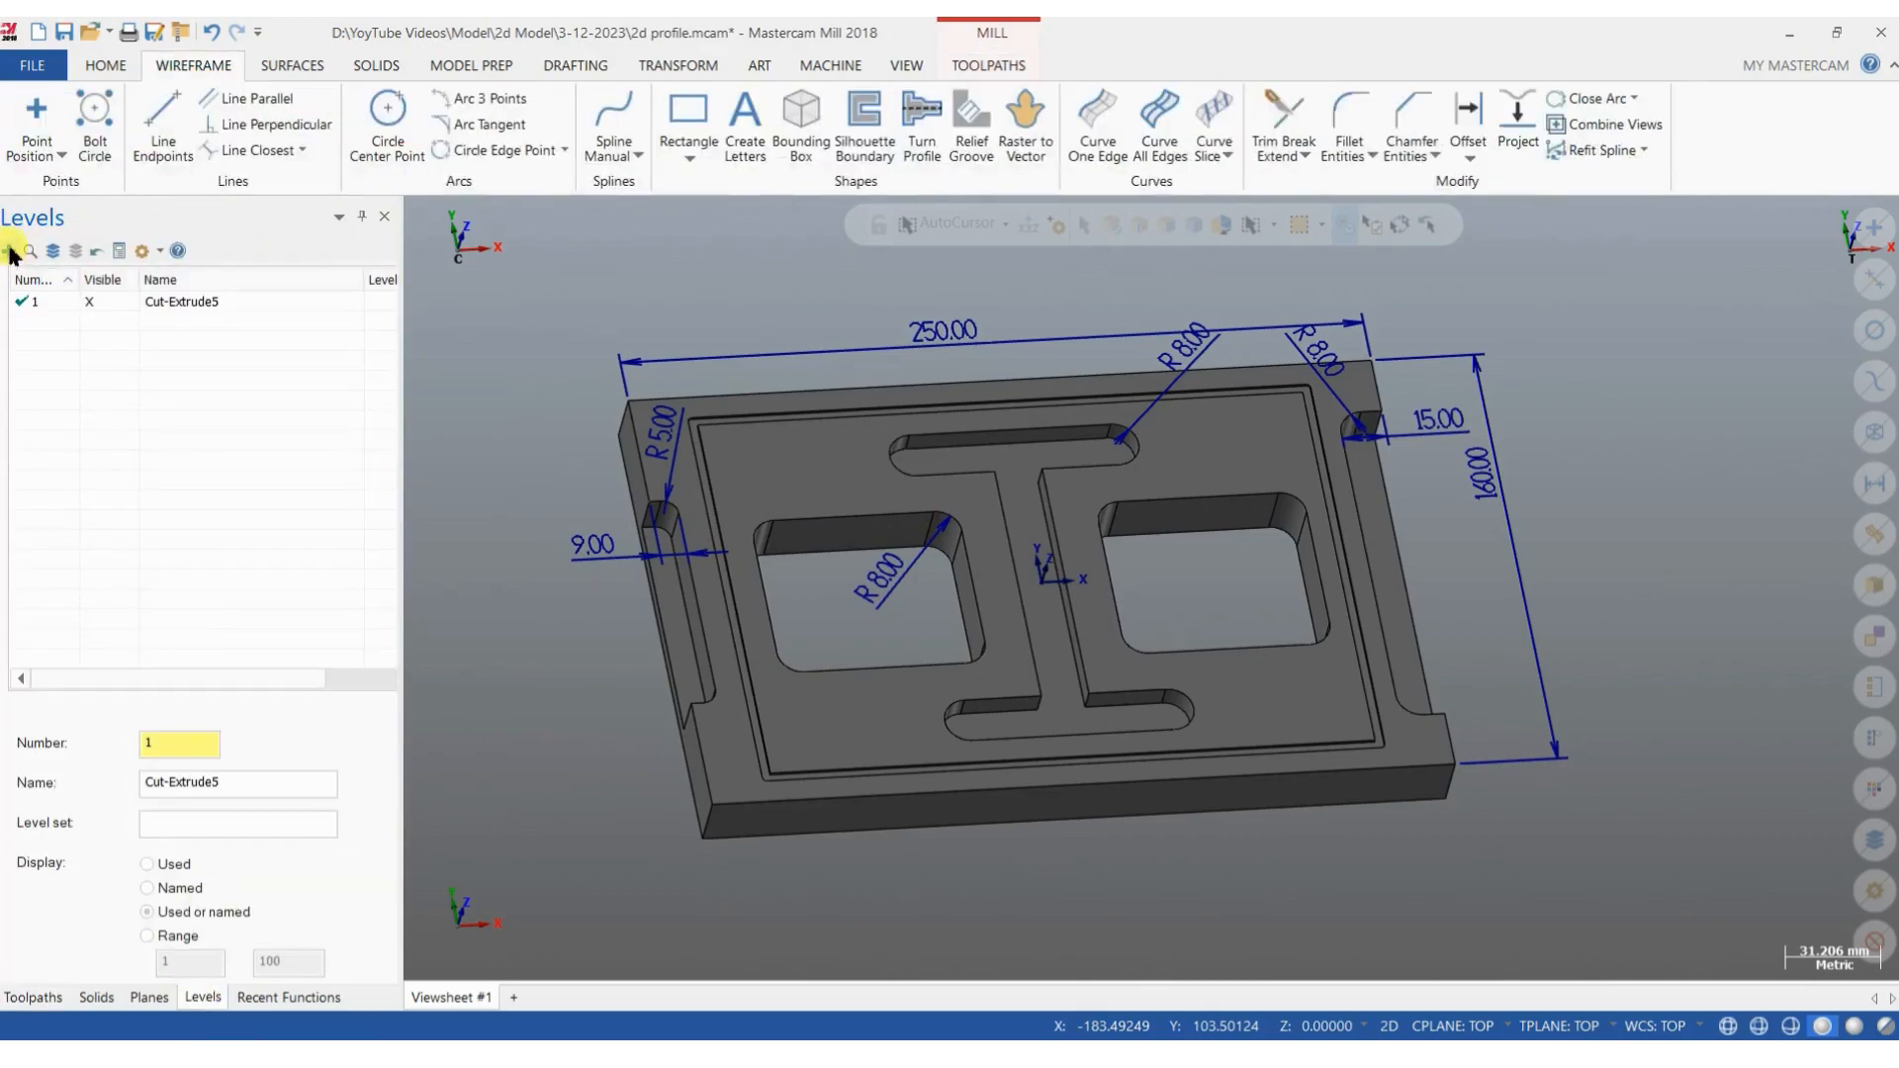
scroll(551, 500, up, 2)
double_click(49, 319)
text(2)
key(Return)
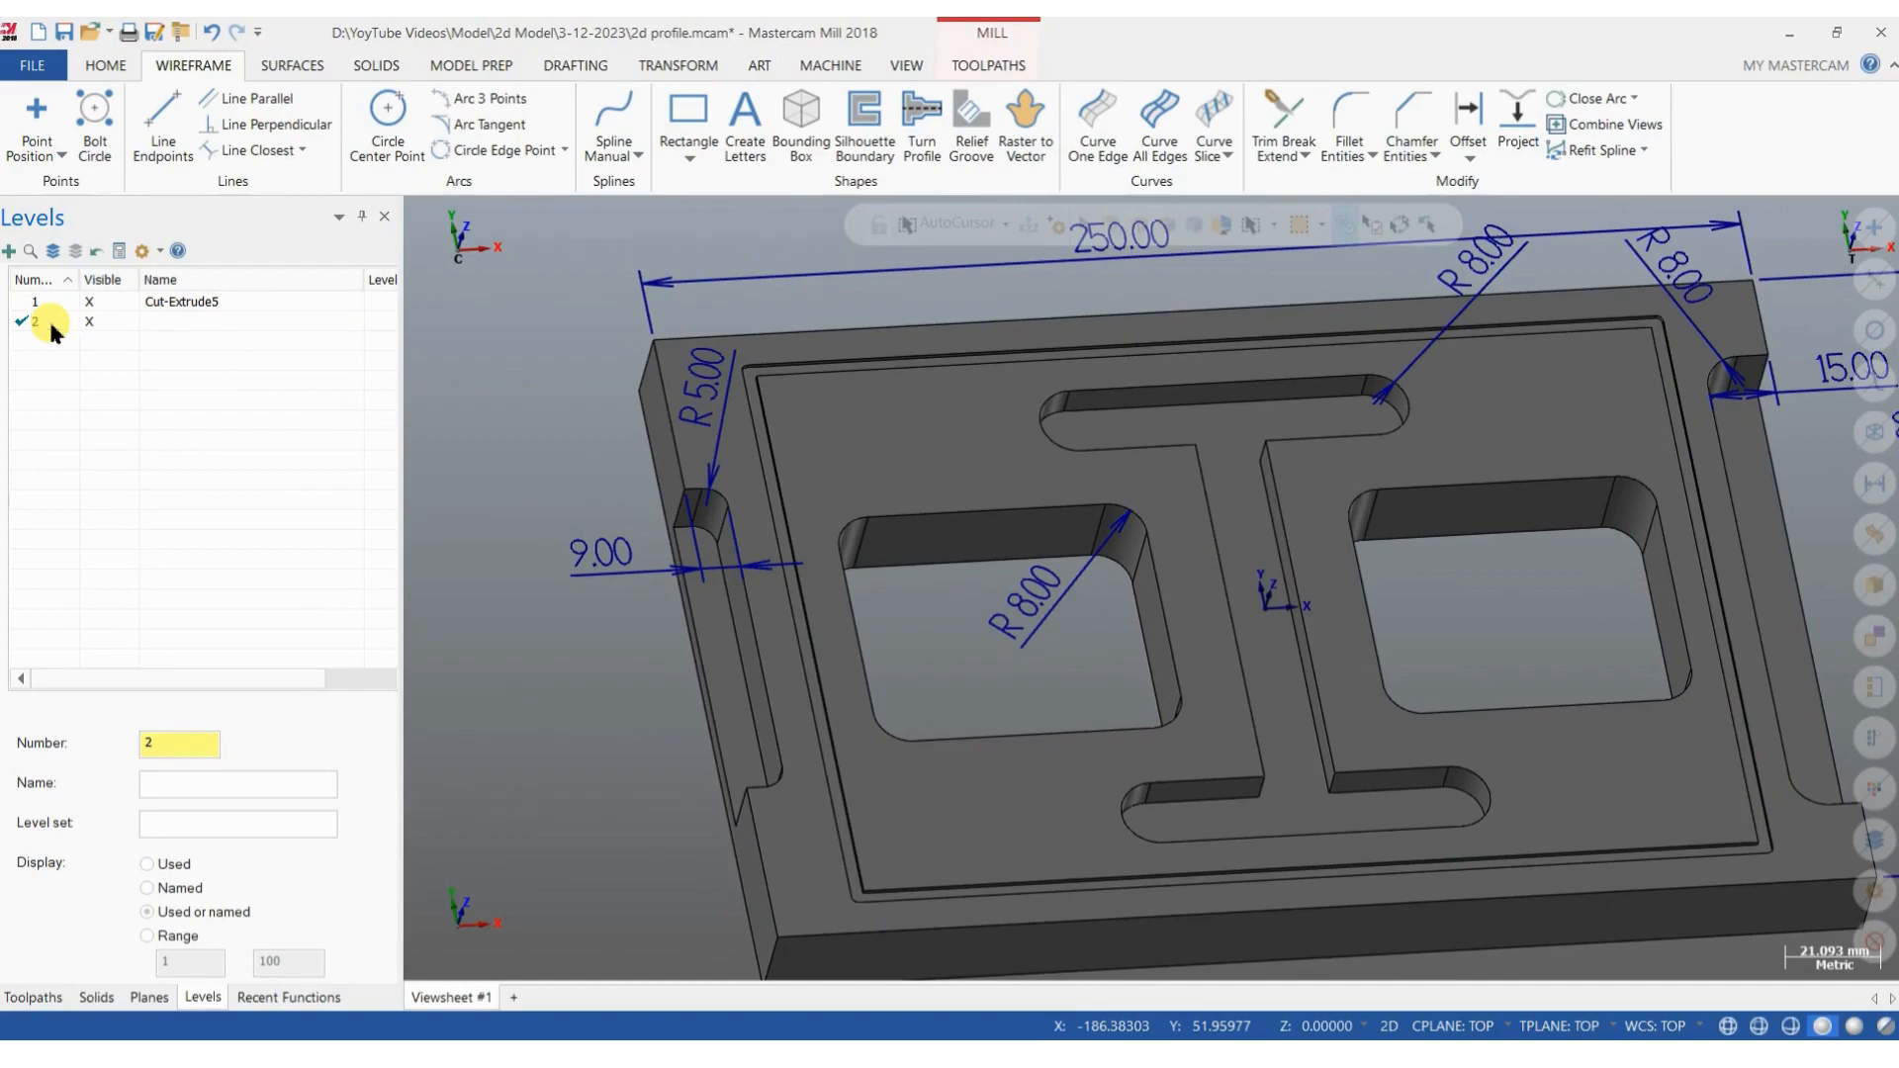
Start Curve One Edge and switch the construction mode to 3D.
scroll(615, 479, down, 1)
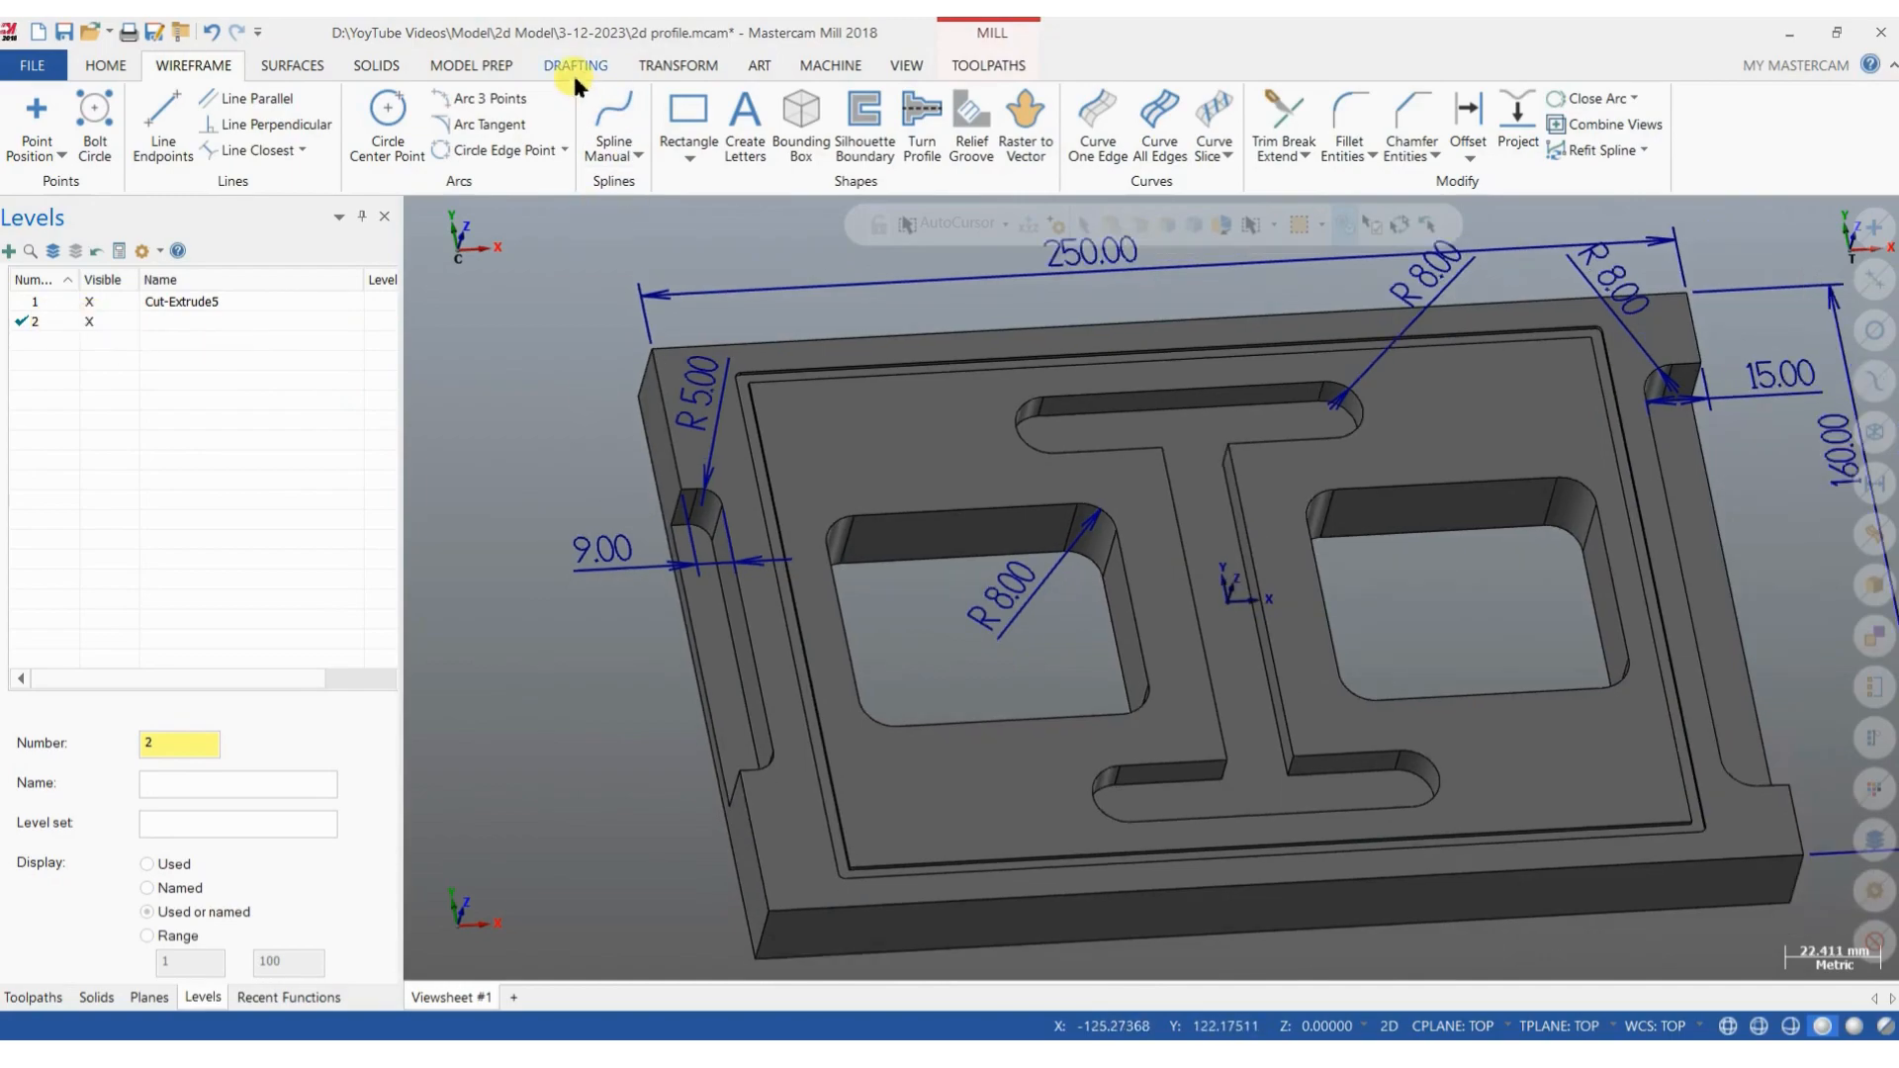
click(1097, 124)
scroll(682, 585, up, 3)
scroll(683, 585, up, 1)
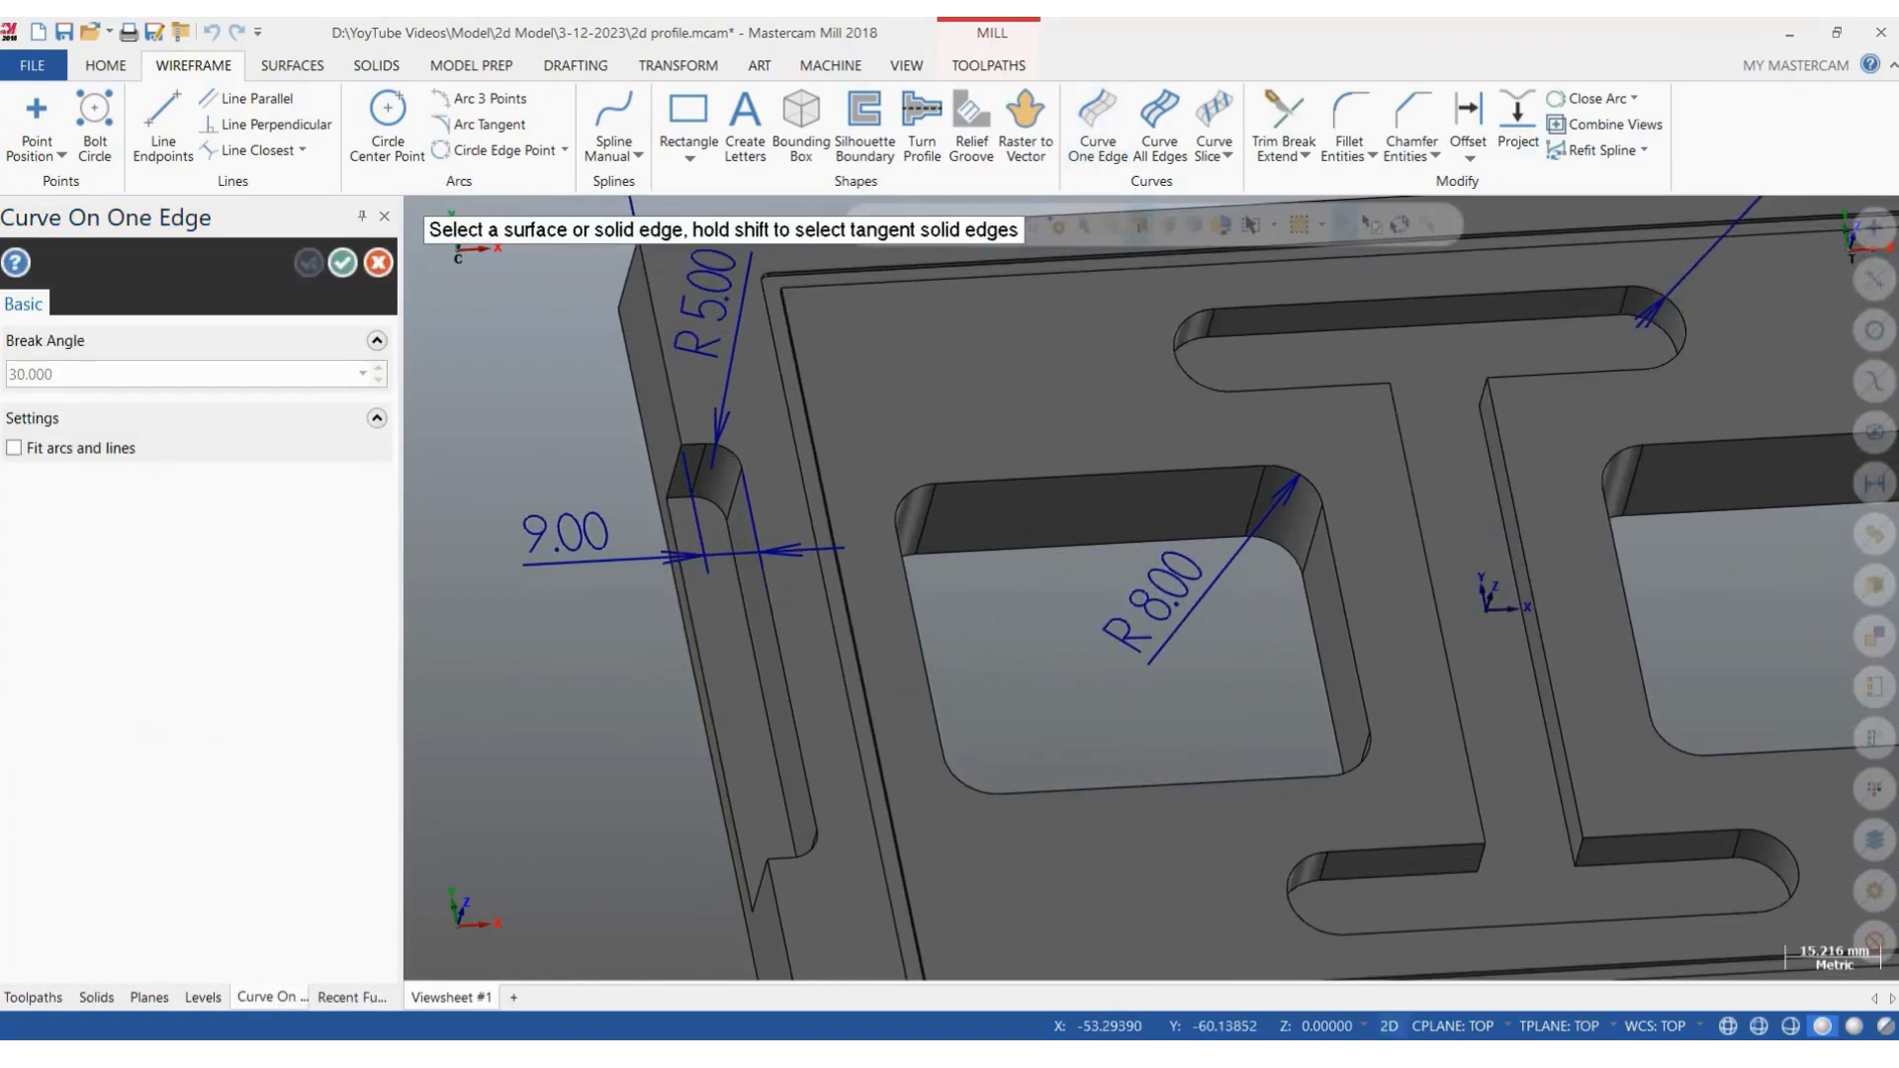
click(1389, 1026)
Create edge curves along the left notch's floor, covering both short ends, the corner arcs and the long inner edge.
scroll(702, 504, up, 2)
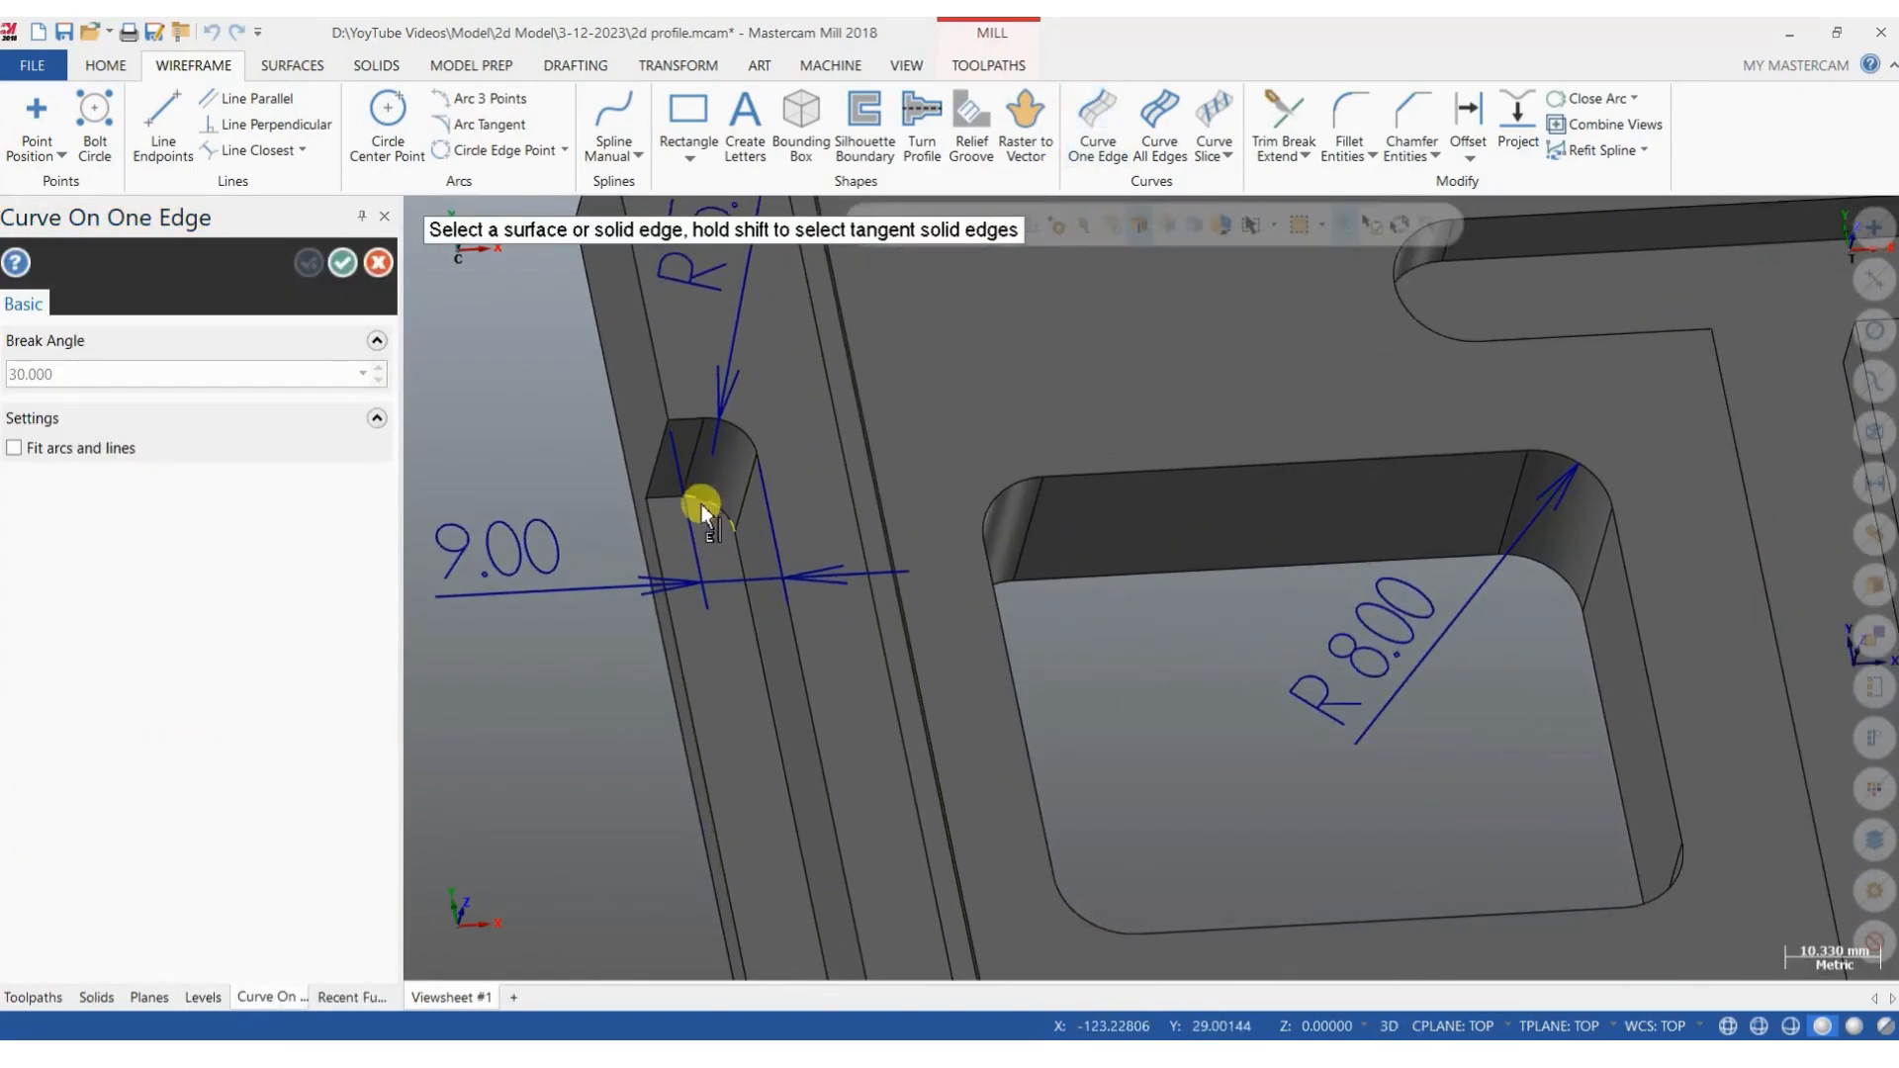
scroll(959, 704, down, 1)
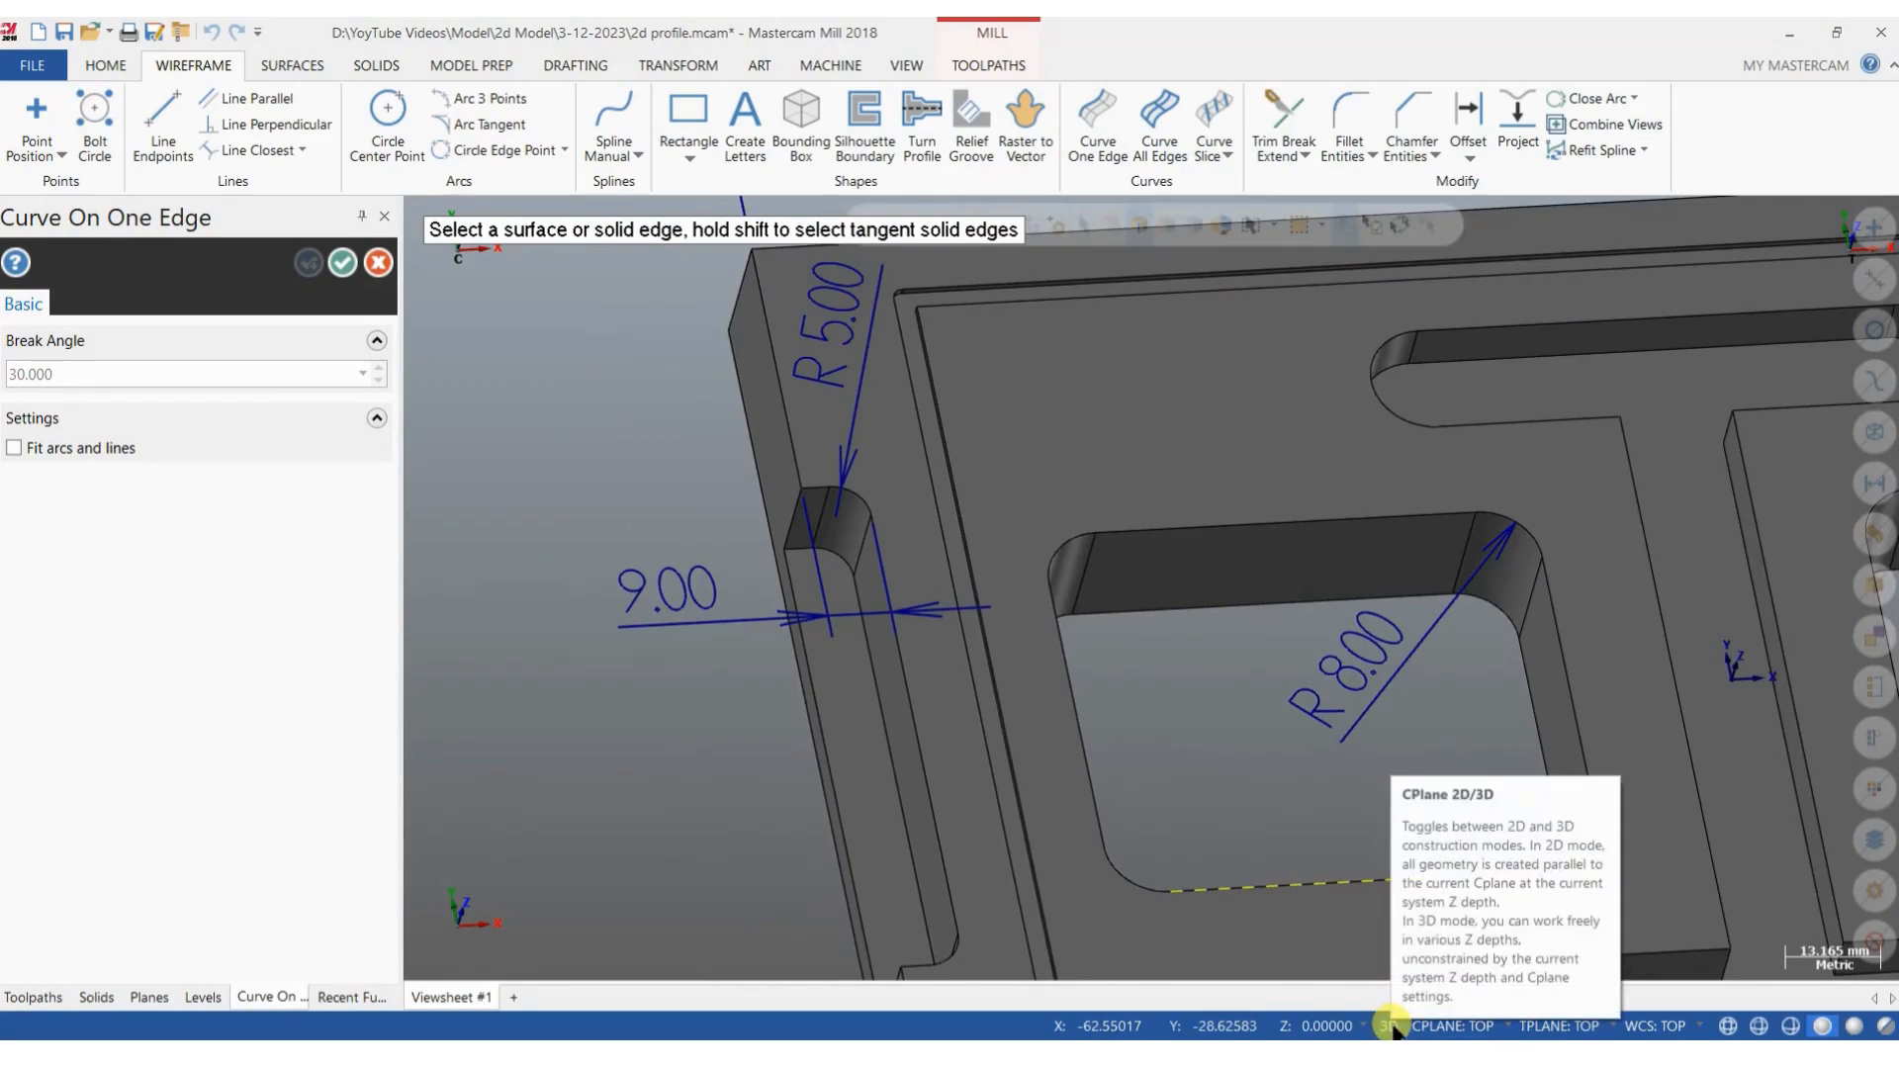
scroll(1070, 637, down, 3)
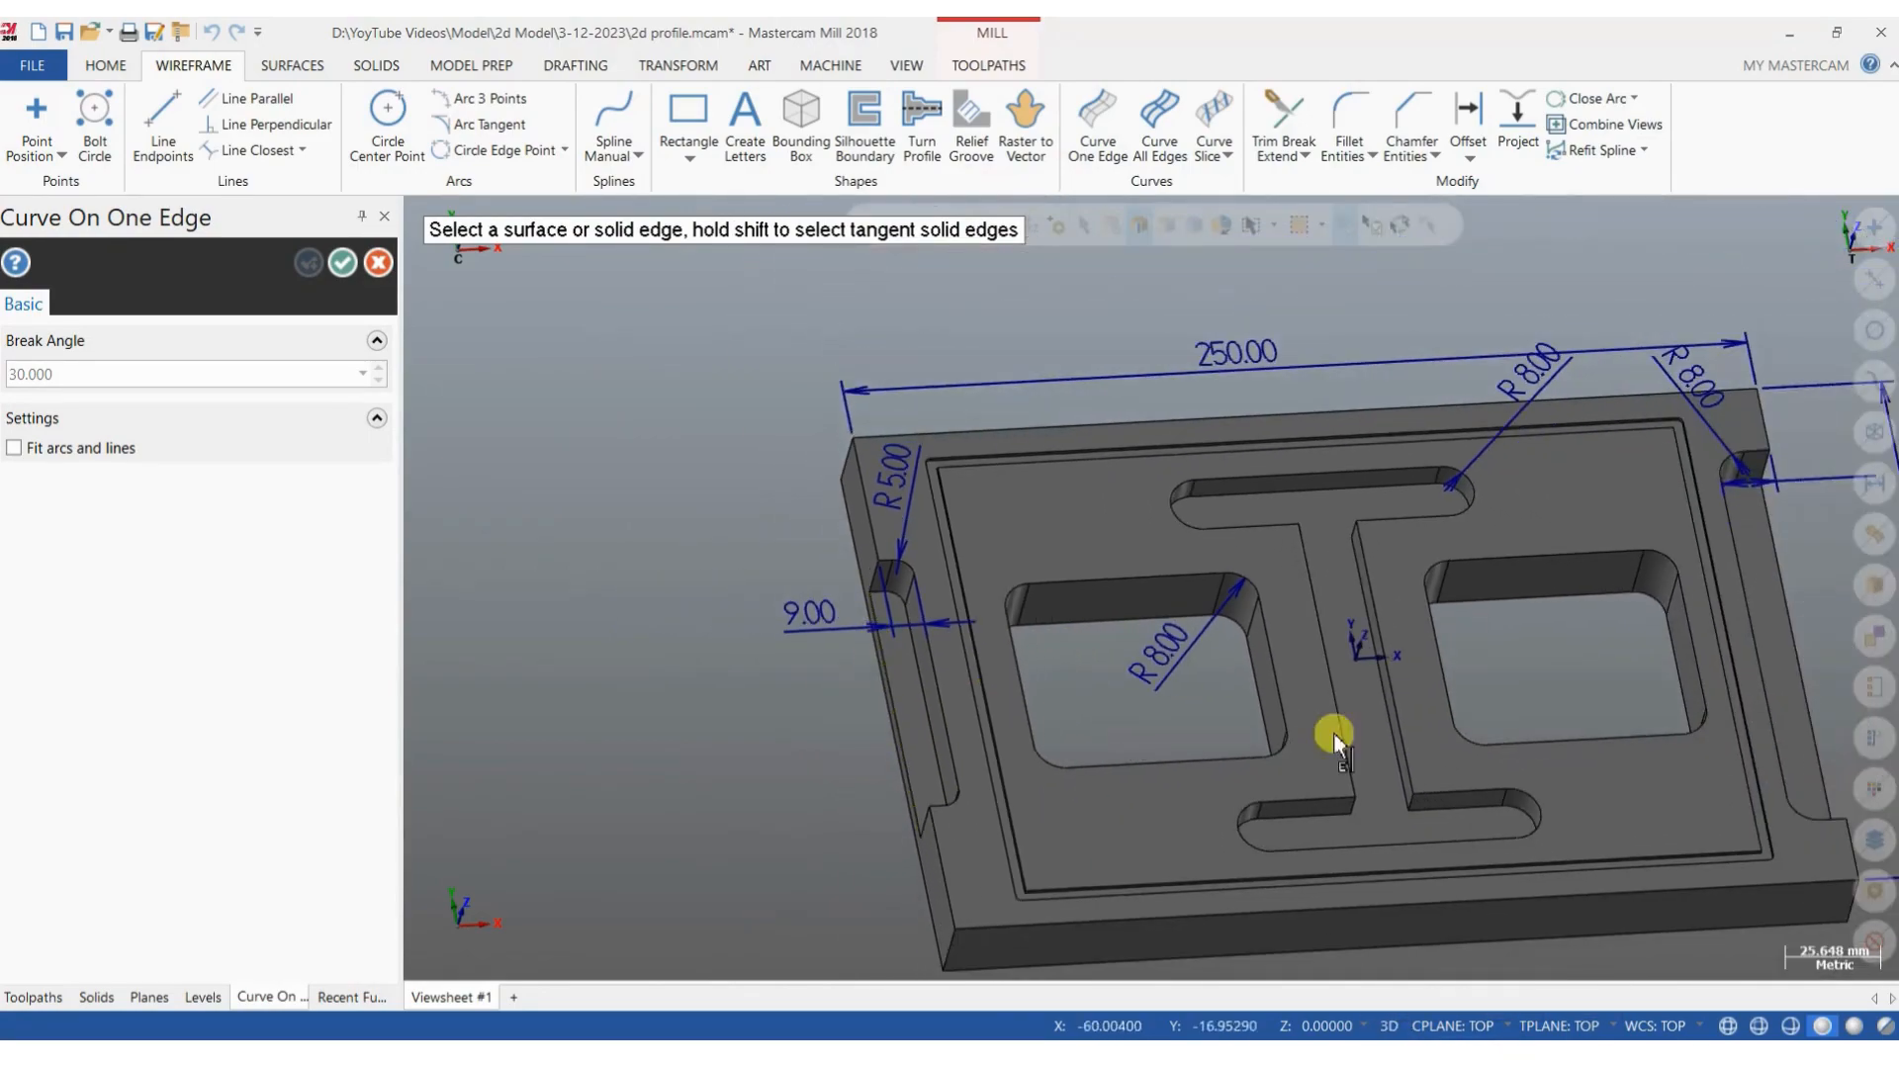
scroll(1694, 734, up, 1)
scroll(760, 525, down, 2)
middle_drag(1045, 618, 1118, 740)
middle_drag(1160, 828, 709, 691)
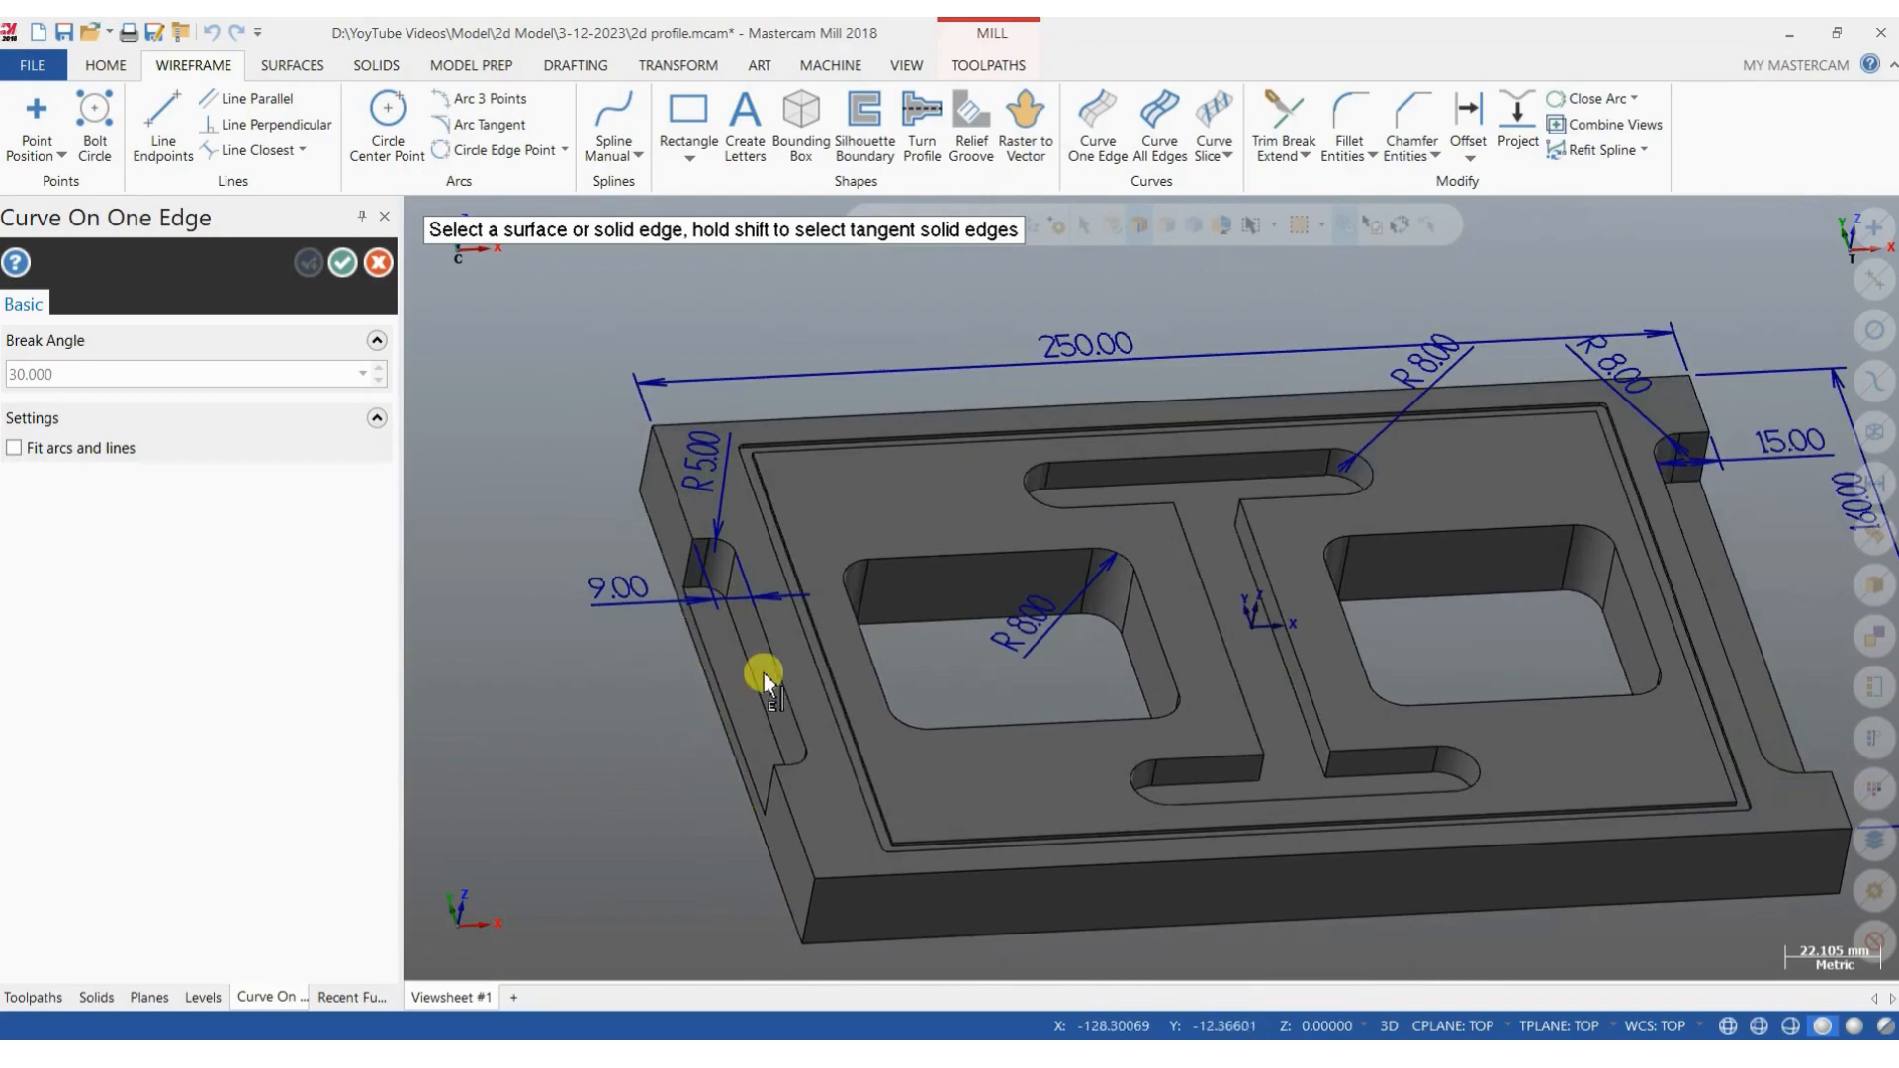
scroll(699, 596, up, 3)
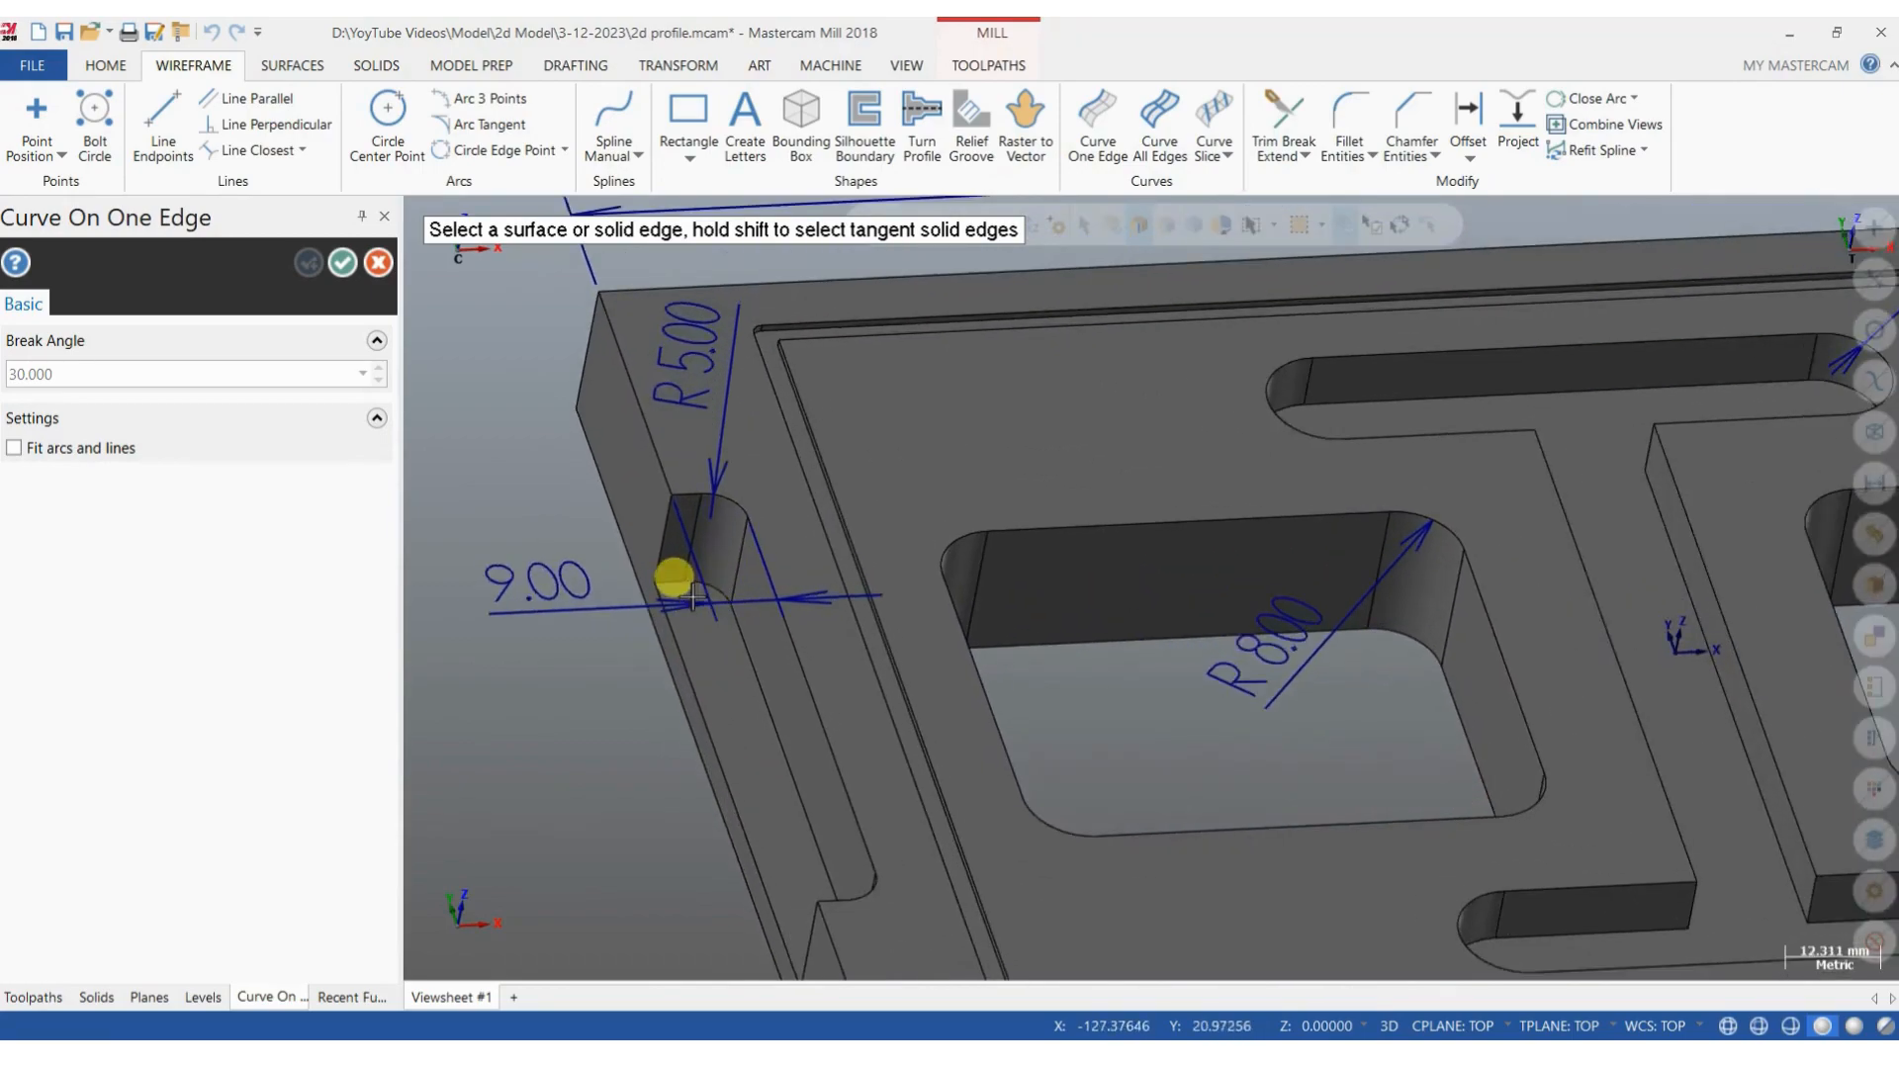
click(675, 579)
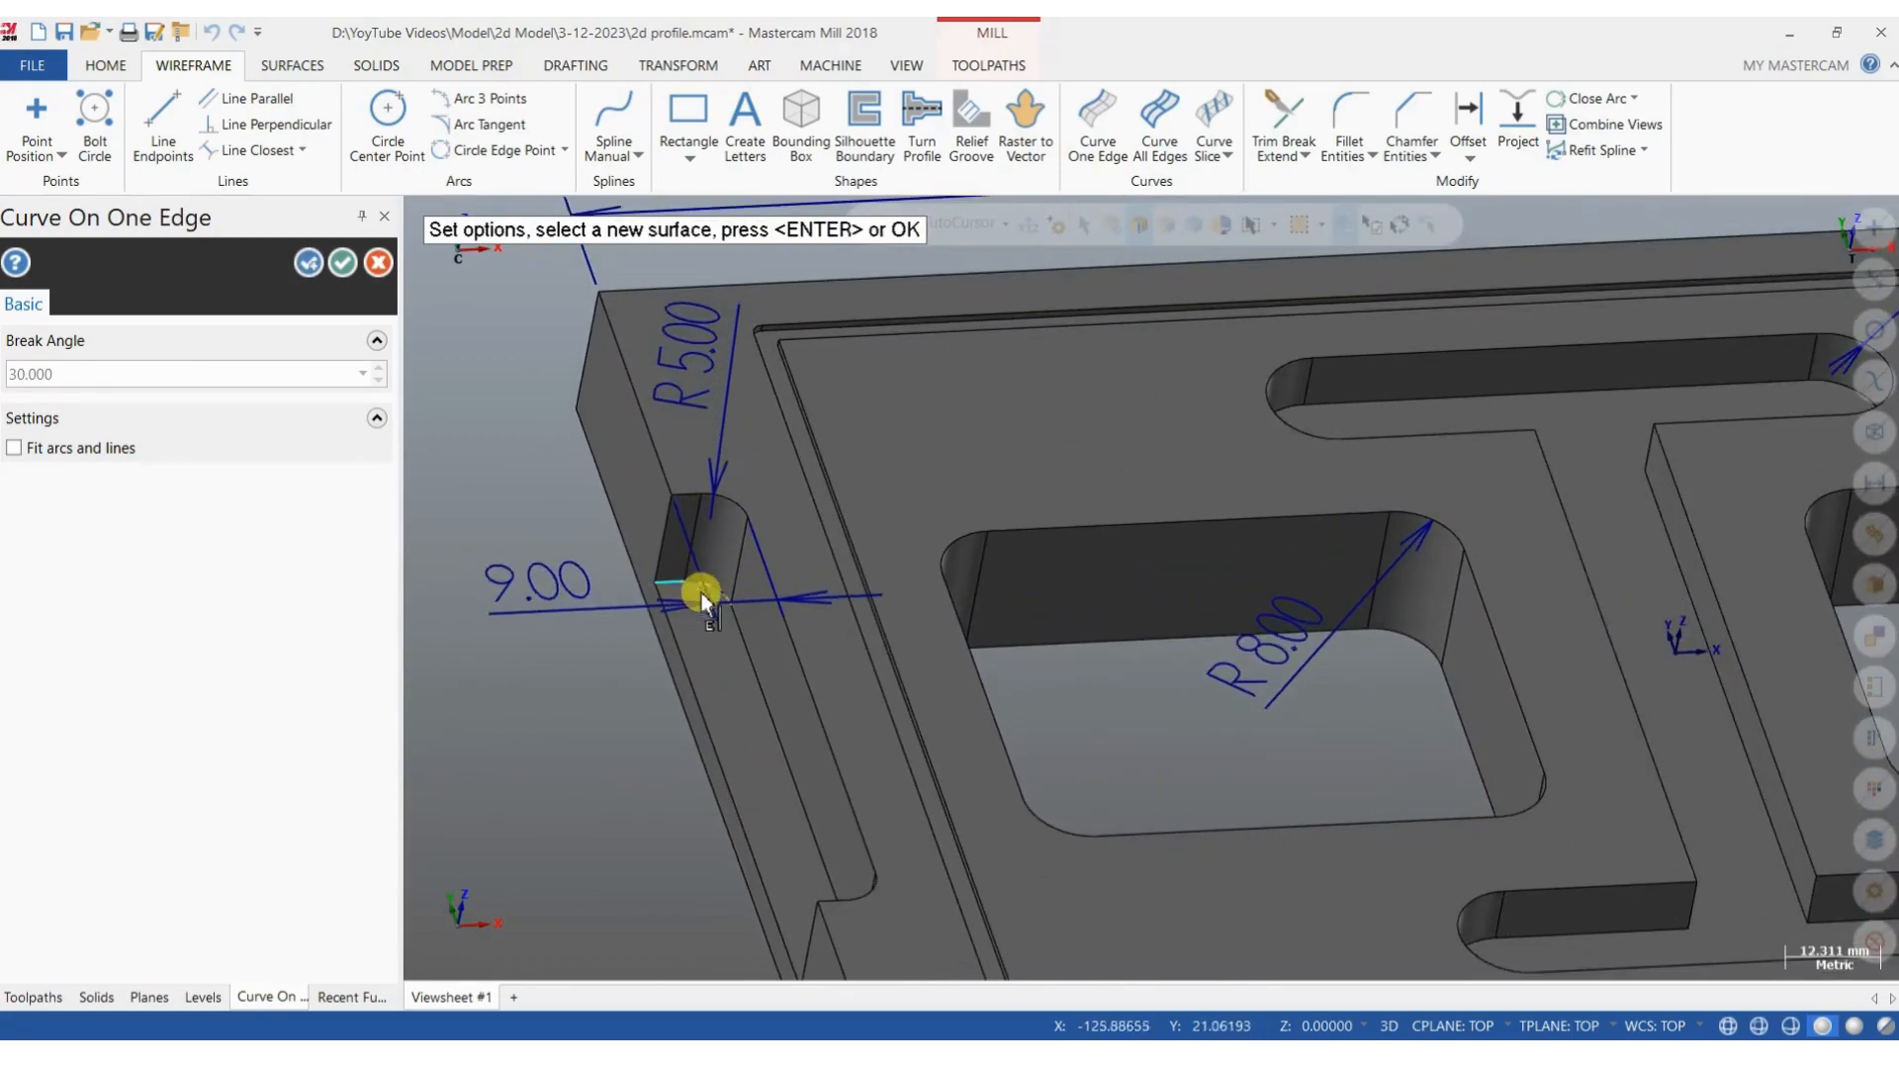
scroll(757, 495, down, 2)
scroll(782, 683, up, 2)
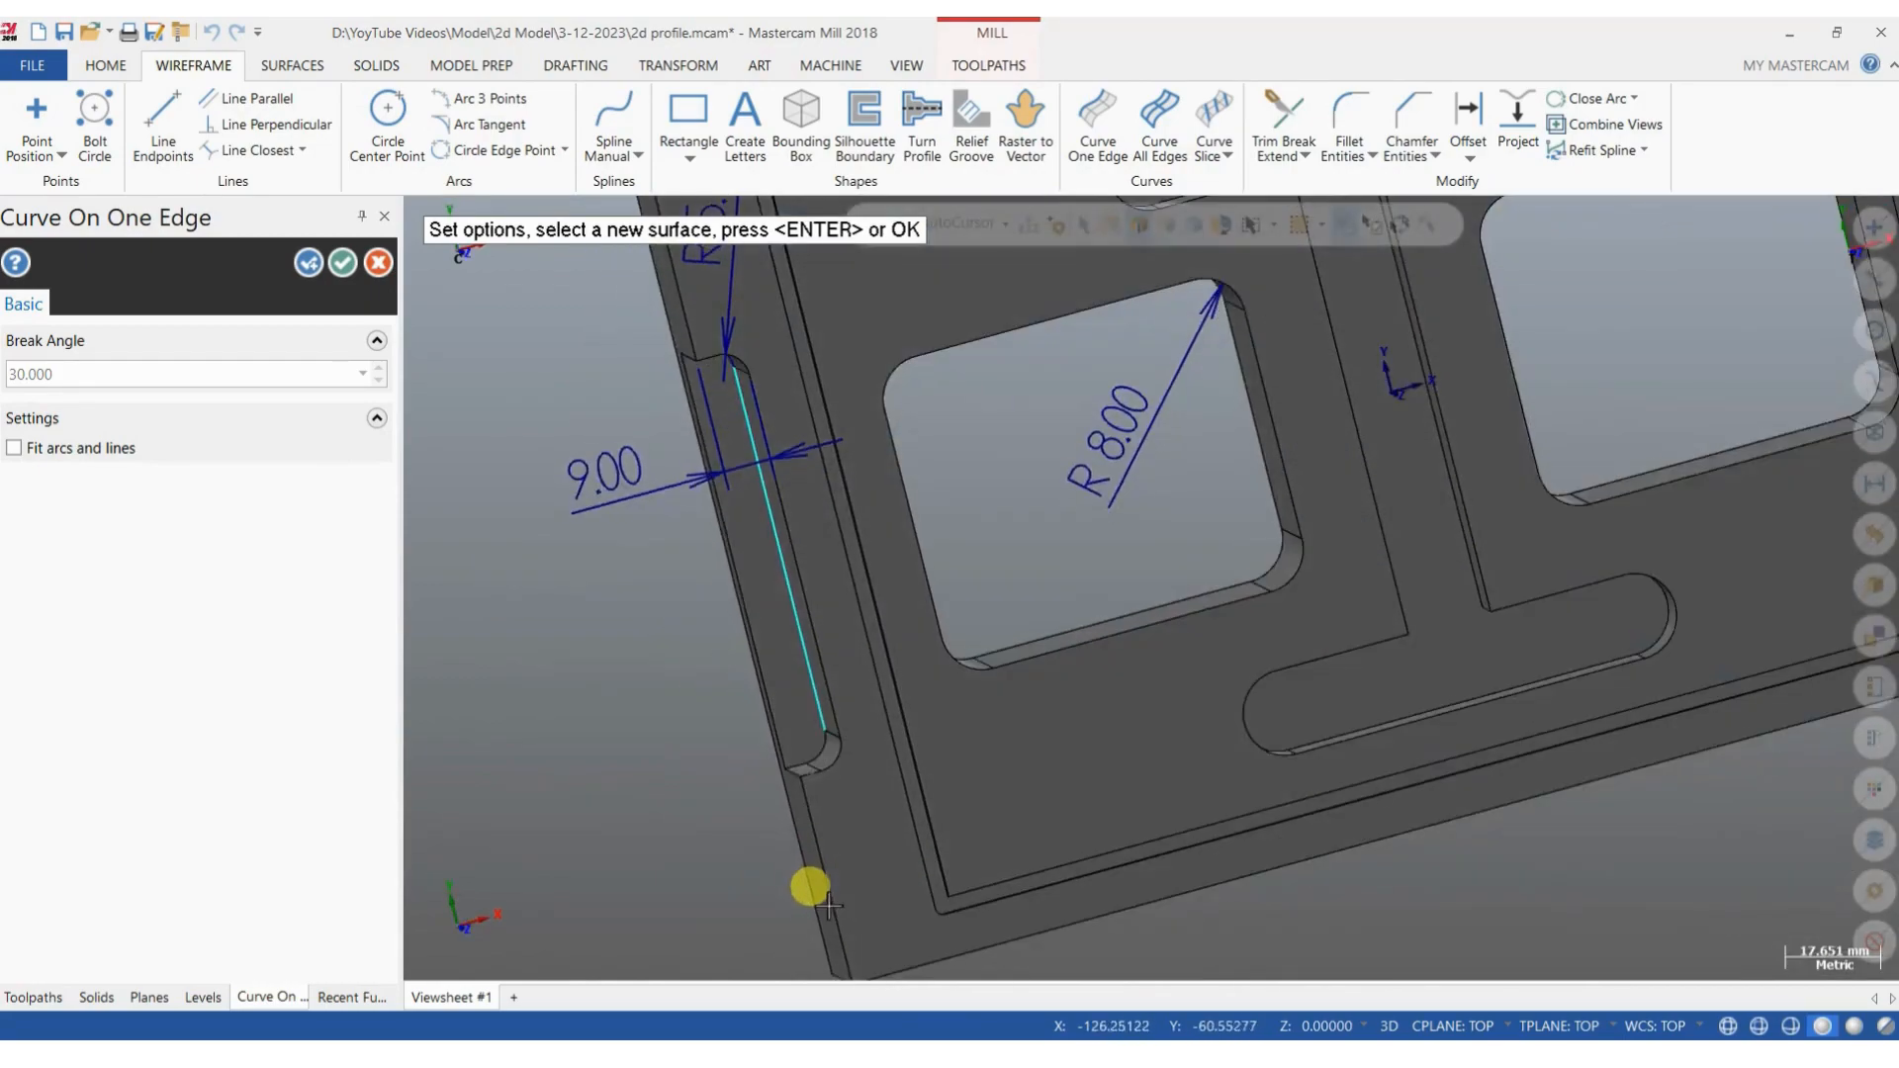
scroll(818, 721, up, 1)
click(786, 788)
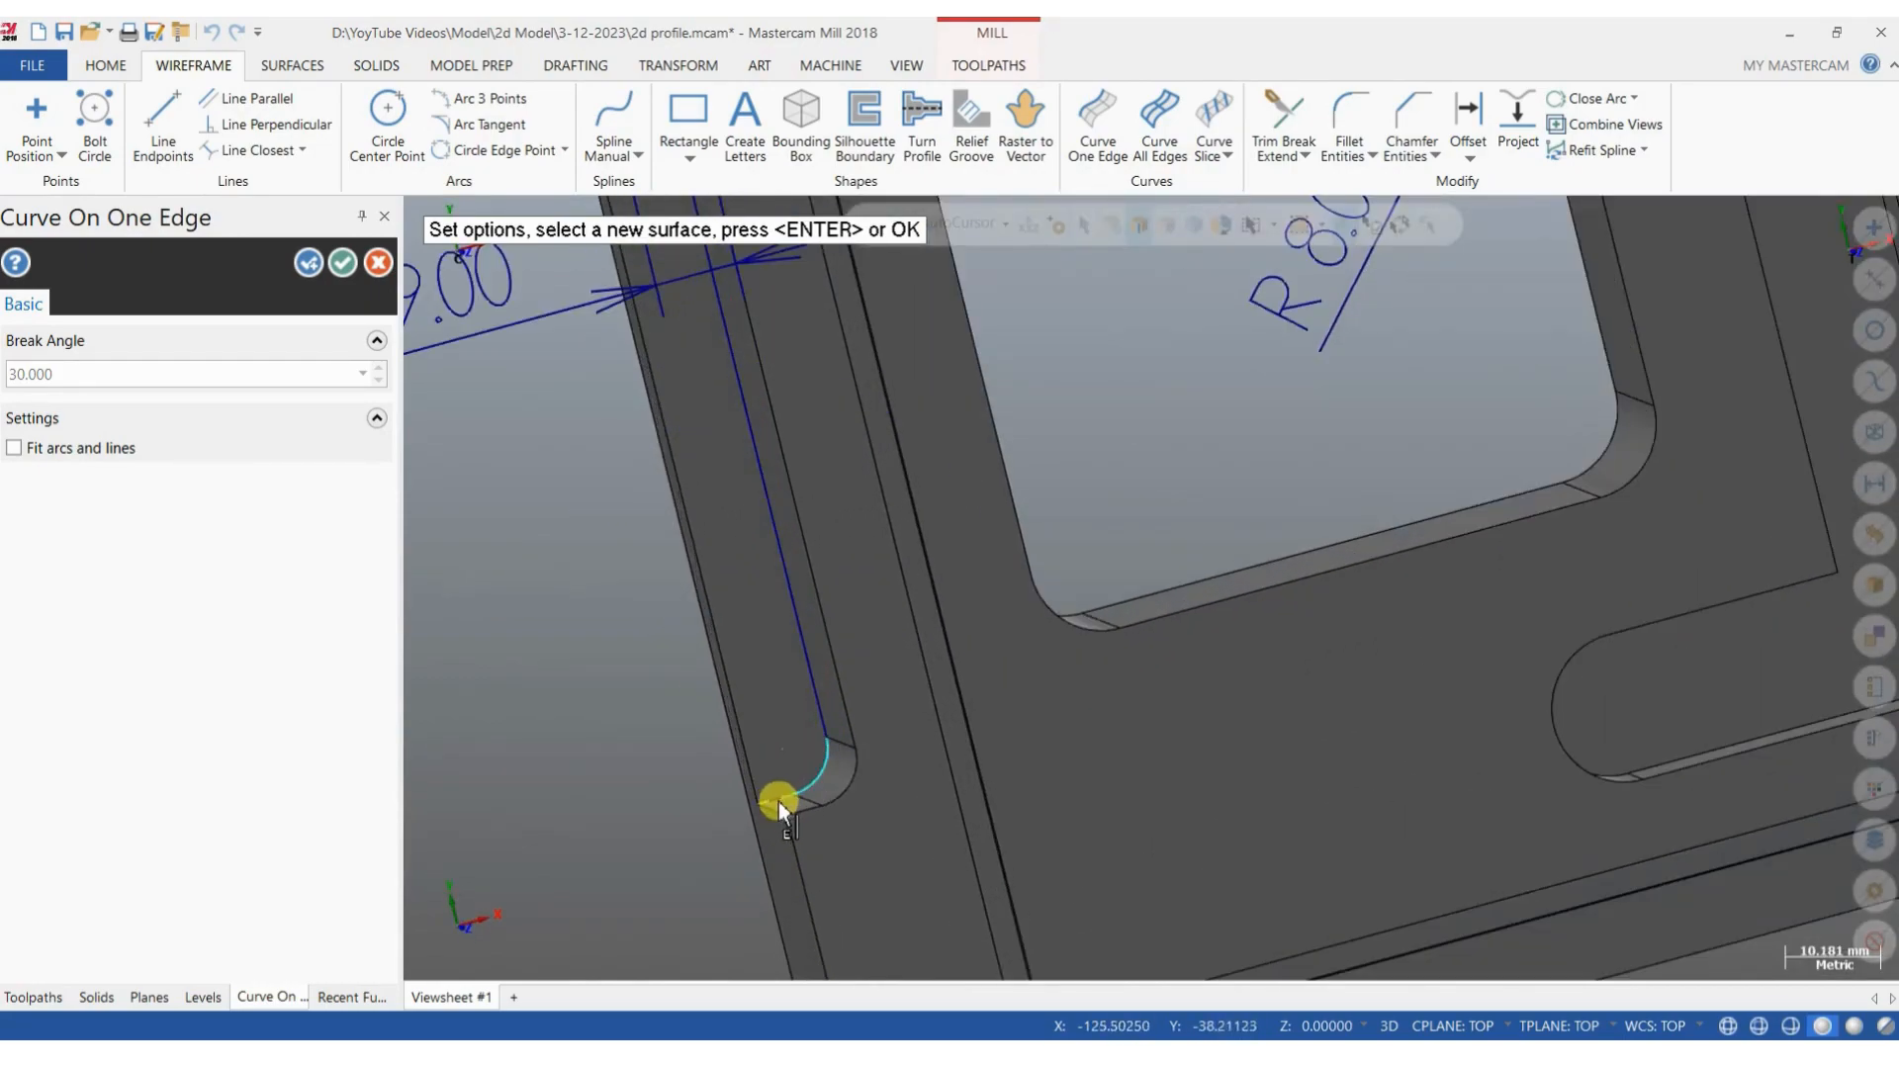
Create curves on all edges of the right notch floor, the I-shaped pocket floor and the central face around both windows.
scroll(666, 746, down, 4)
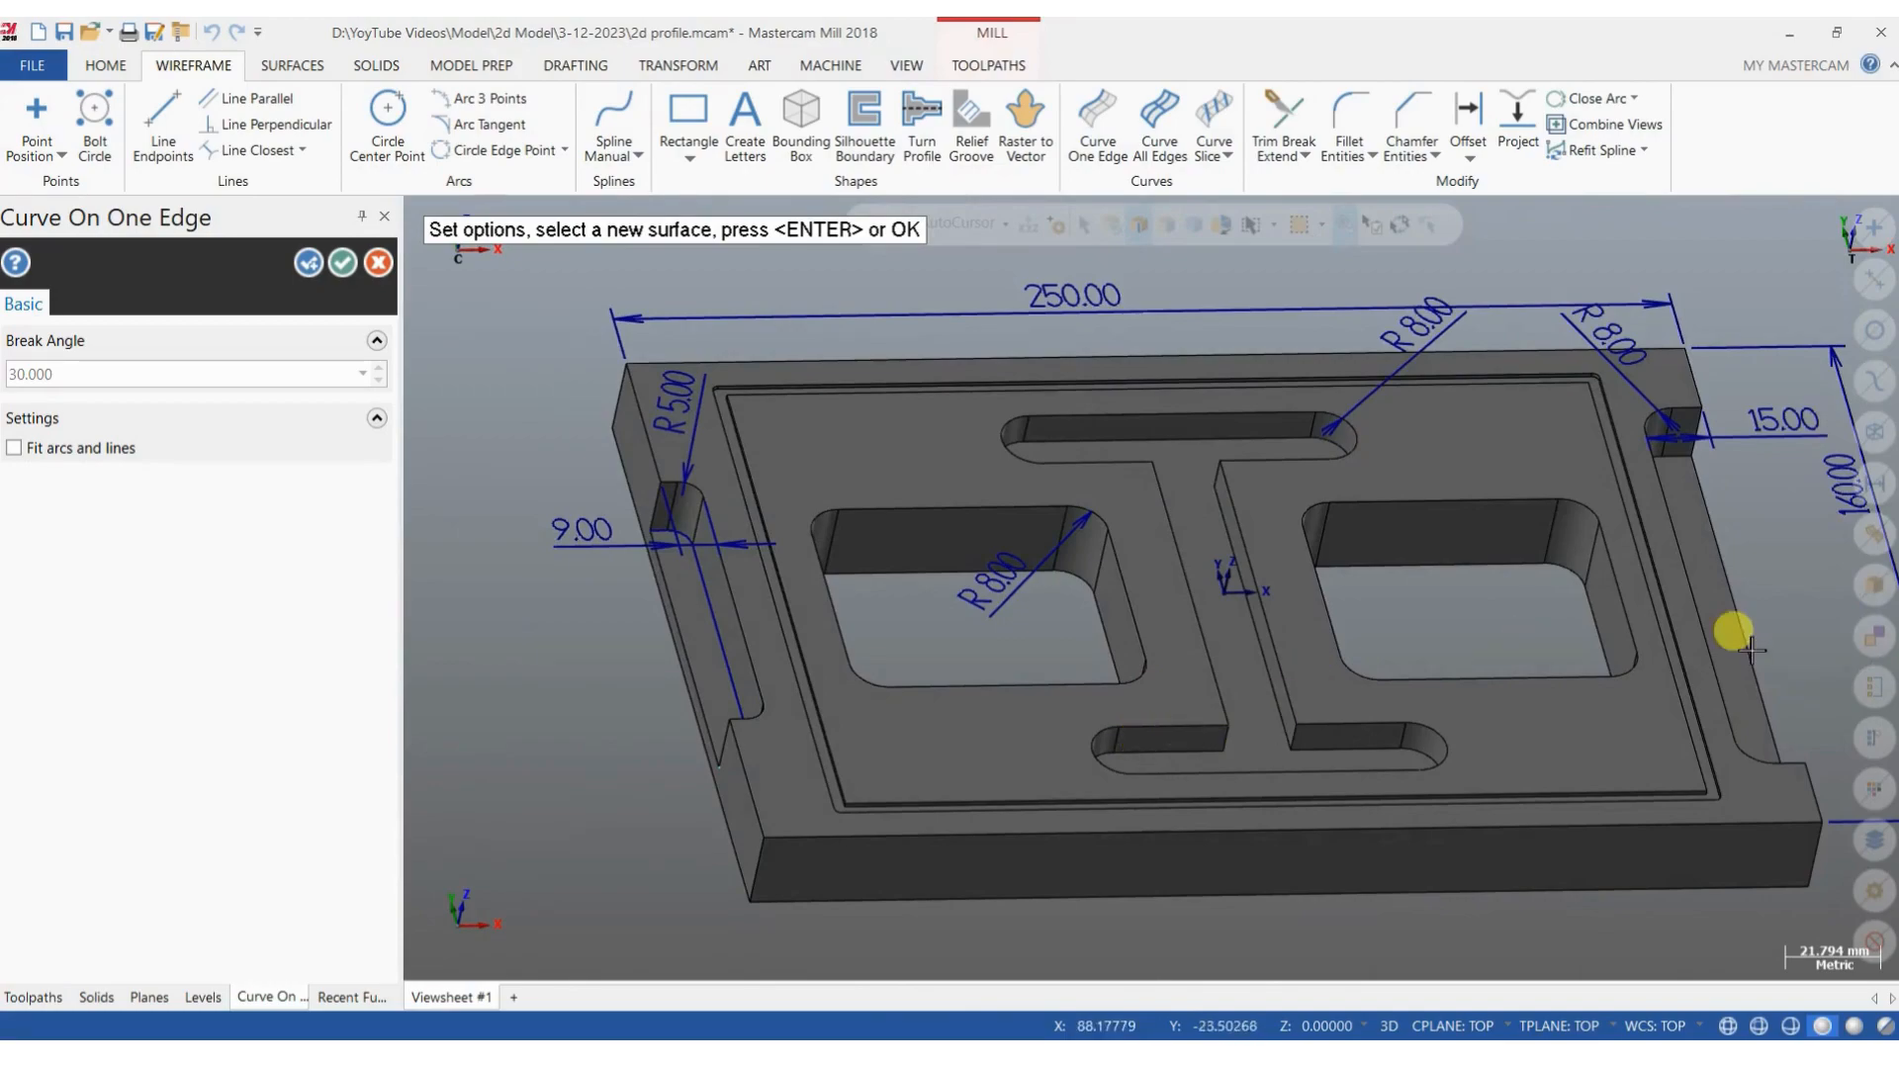
scroll(1741, 633, up, 2)
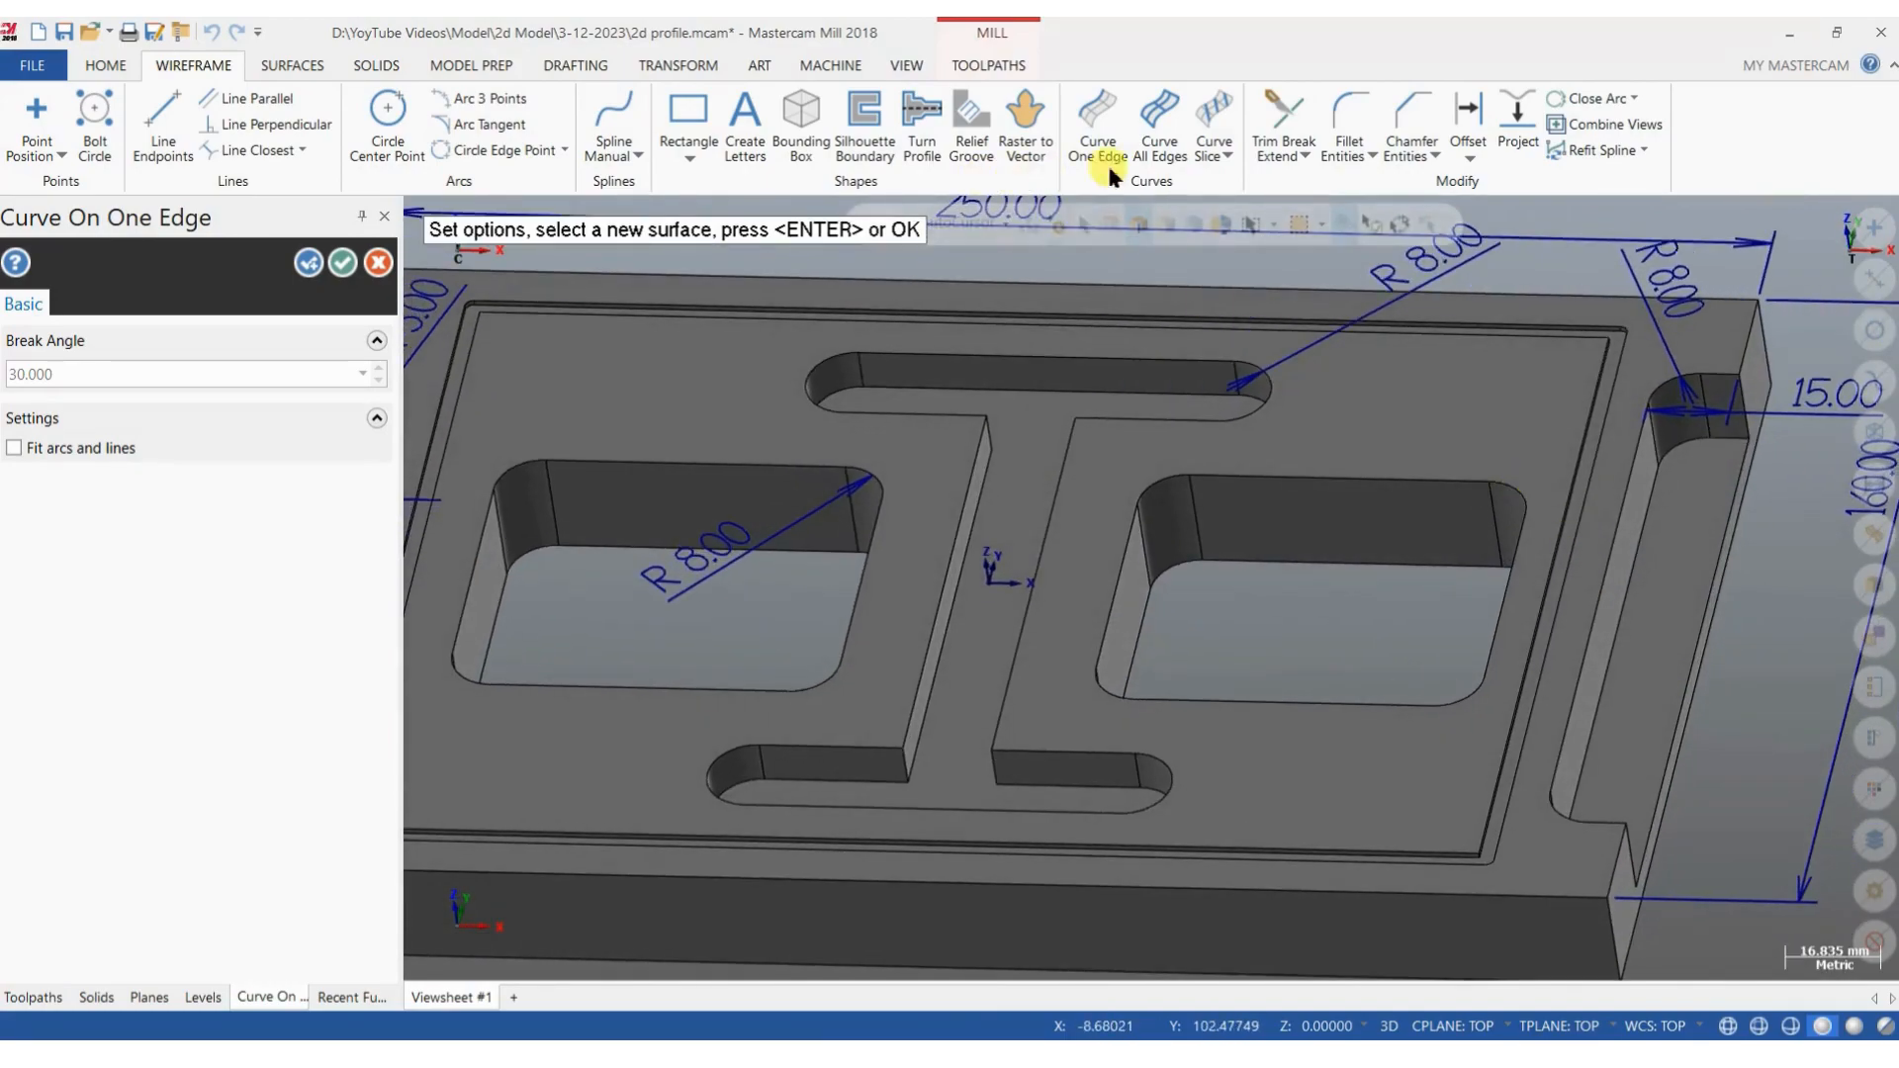
click(1159, 121)
click(1658, 603)
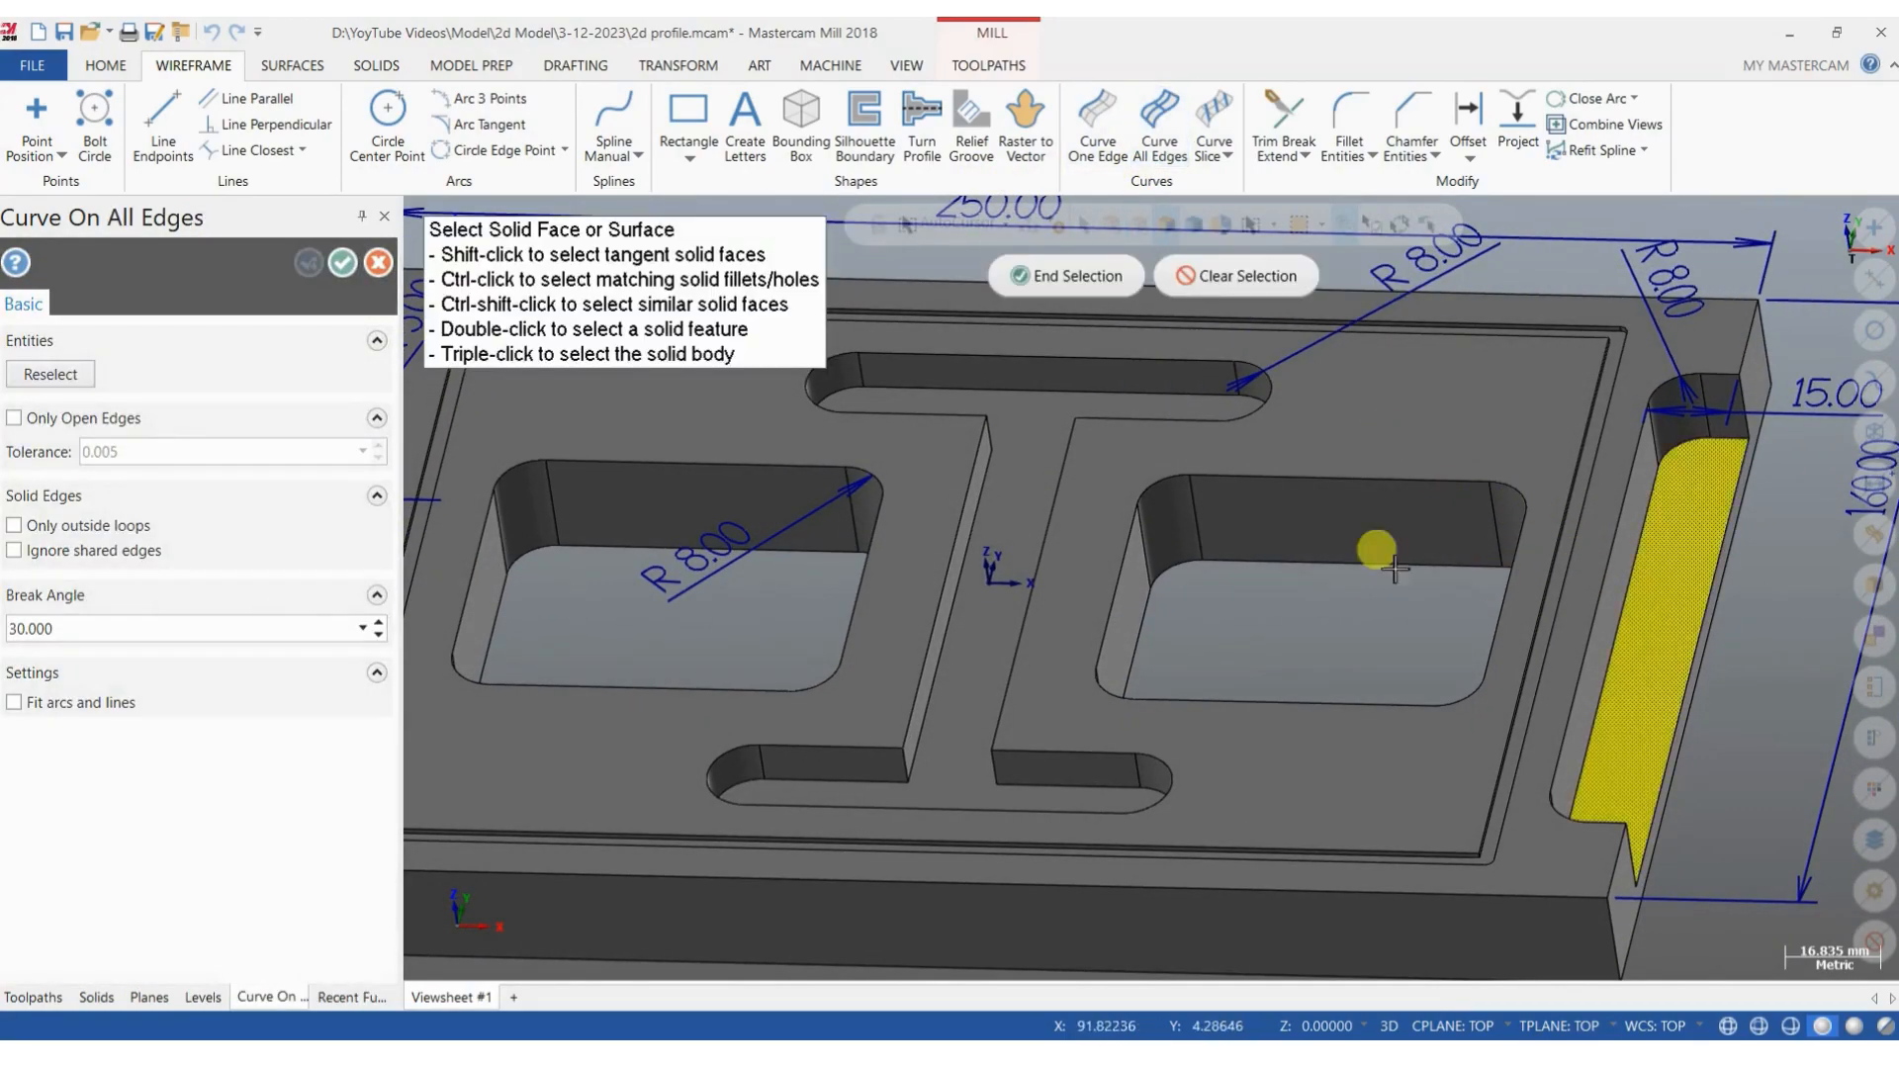
click(1048, 423)
scroll(1145, 604, down, 2)
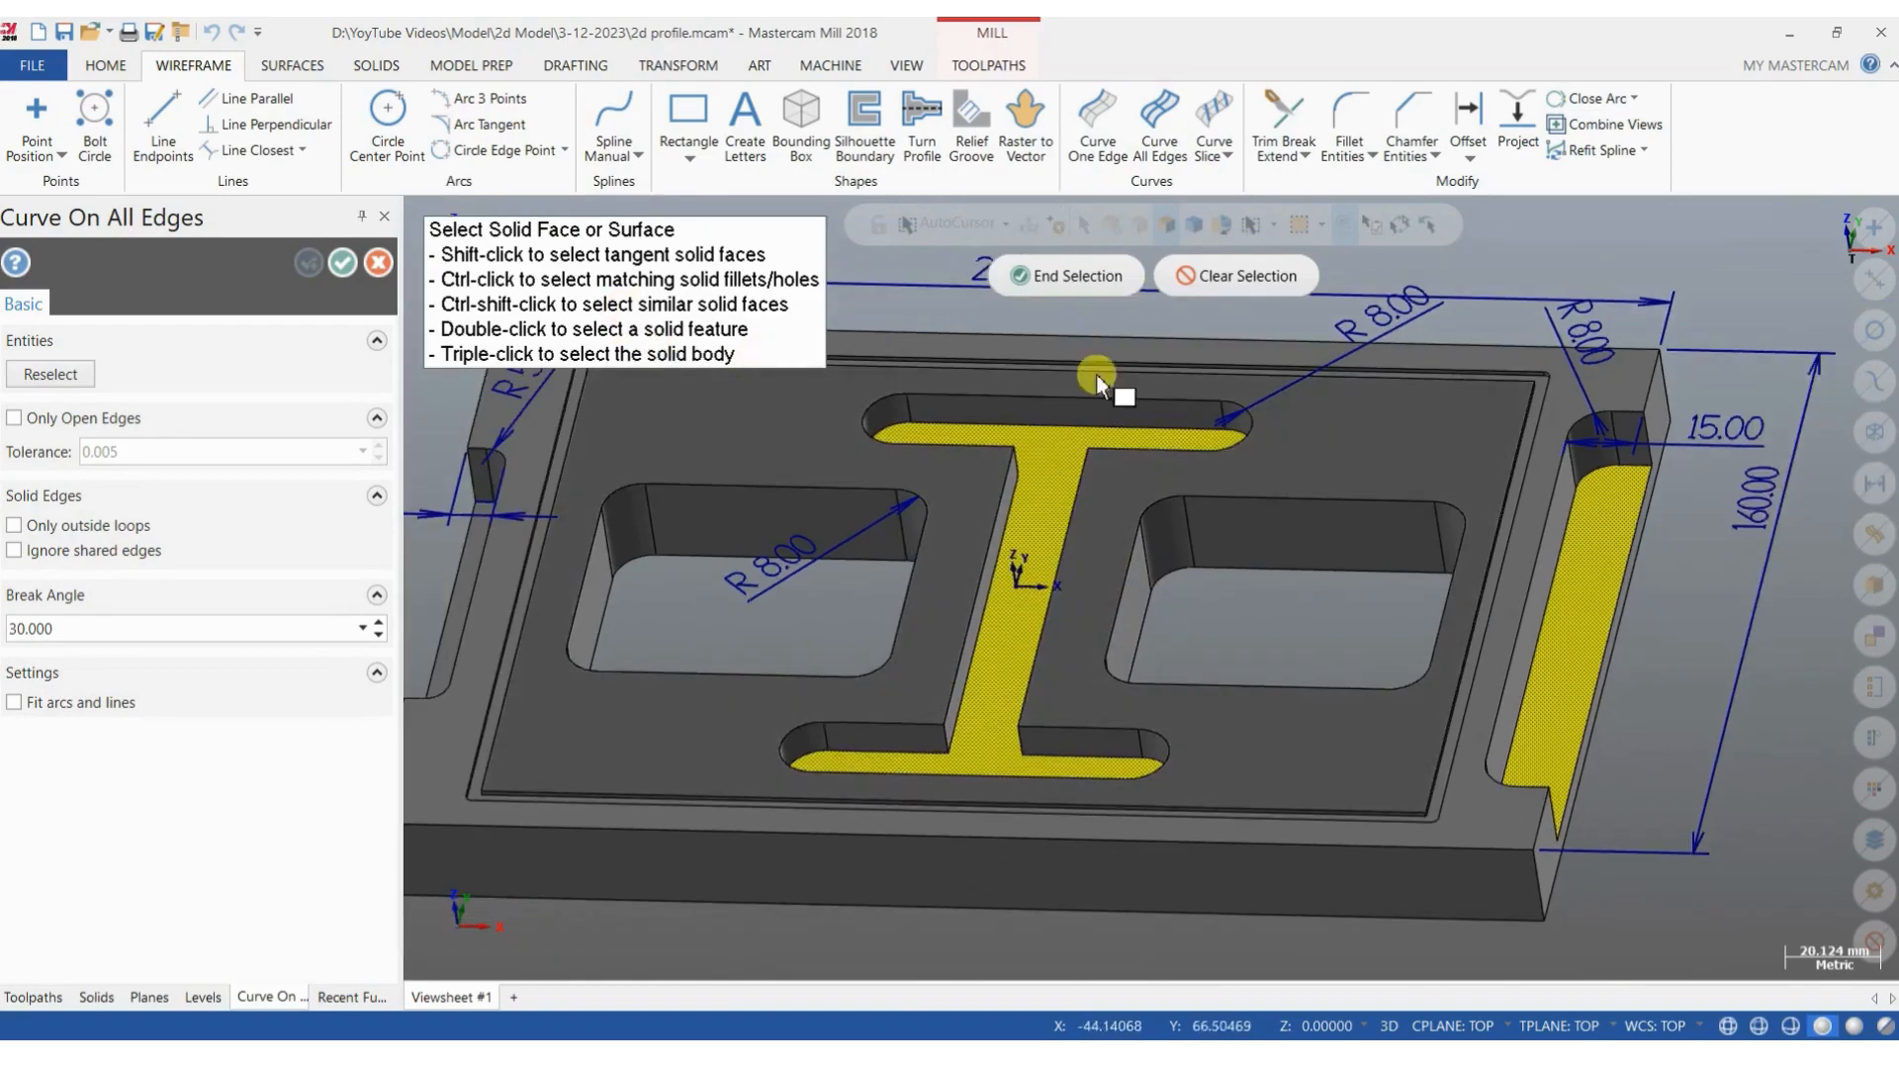
click(853, 422)
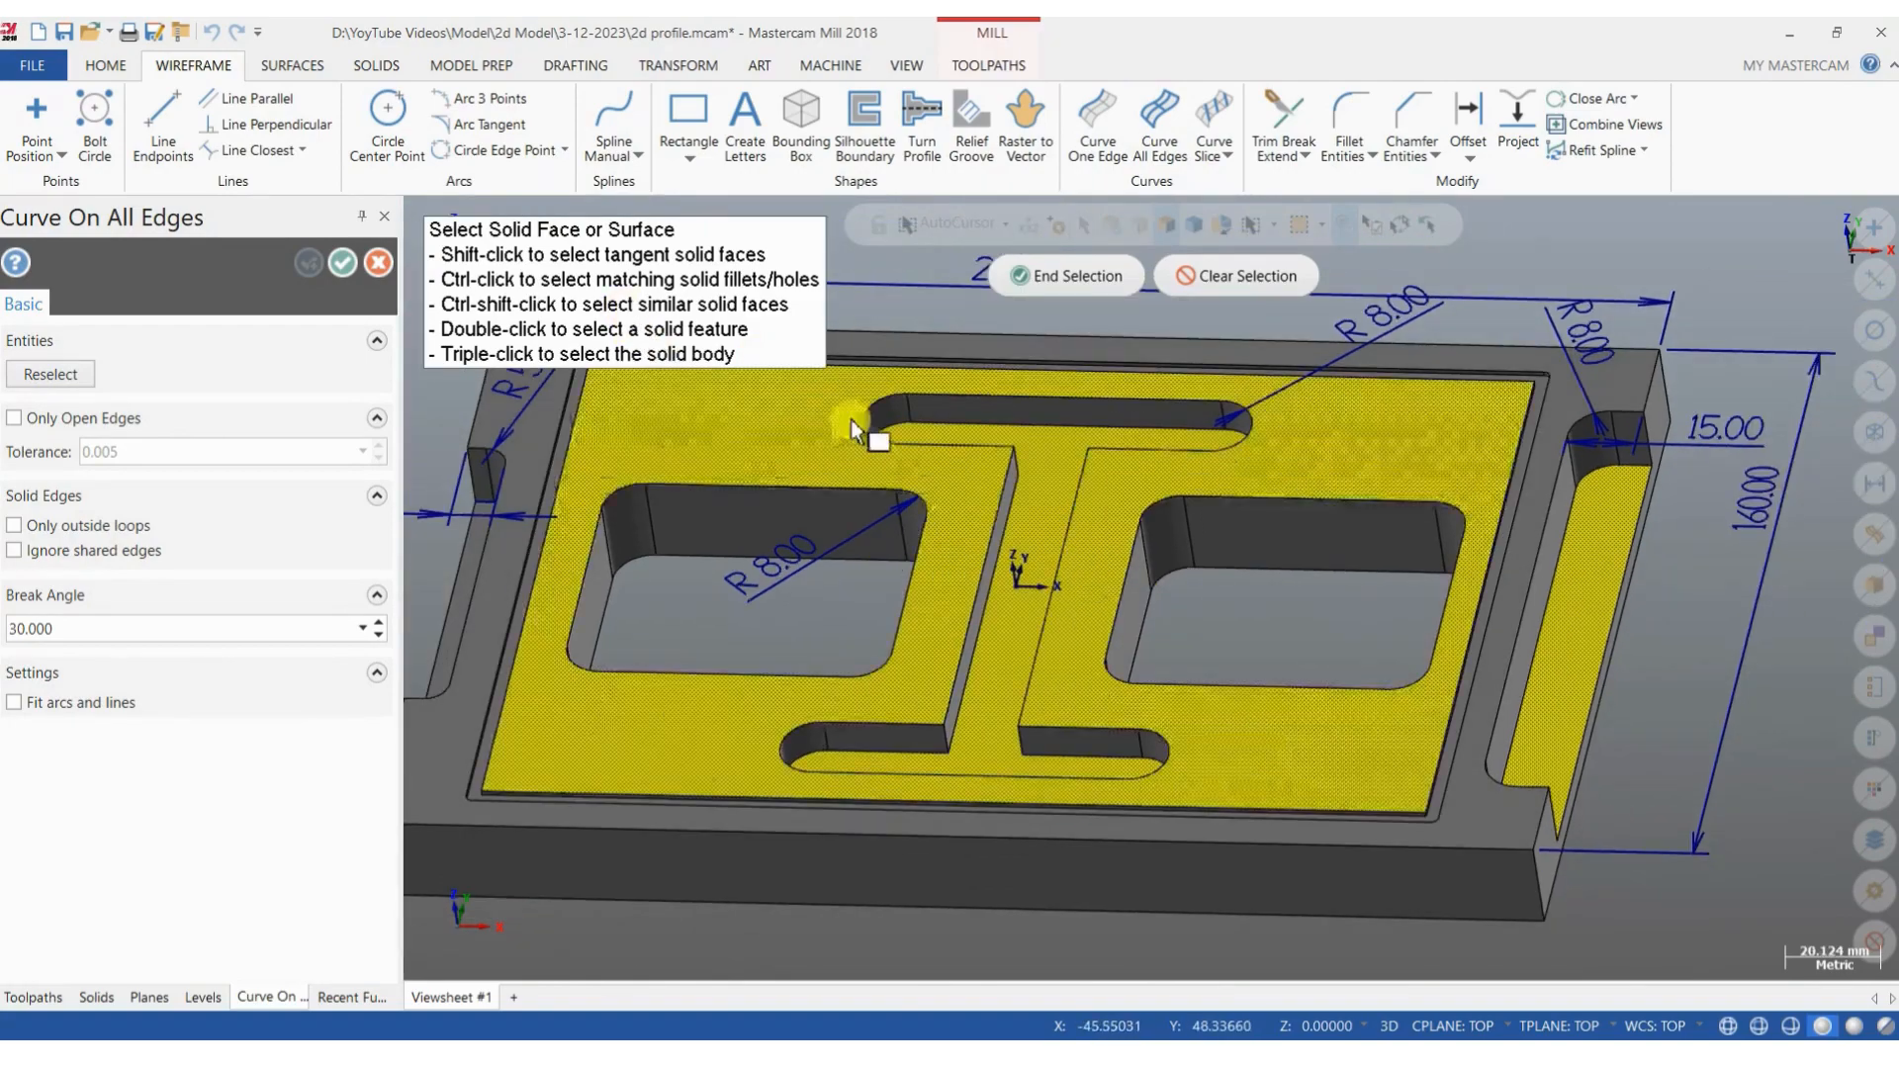
click(1078, 277)
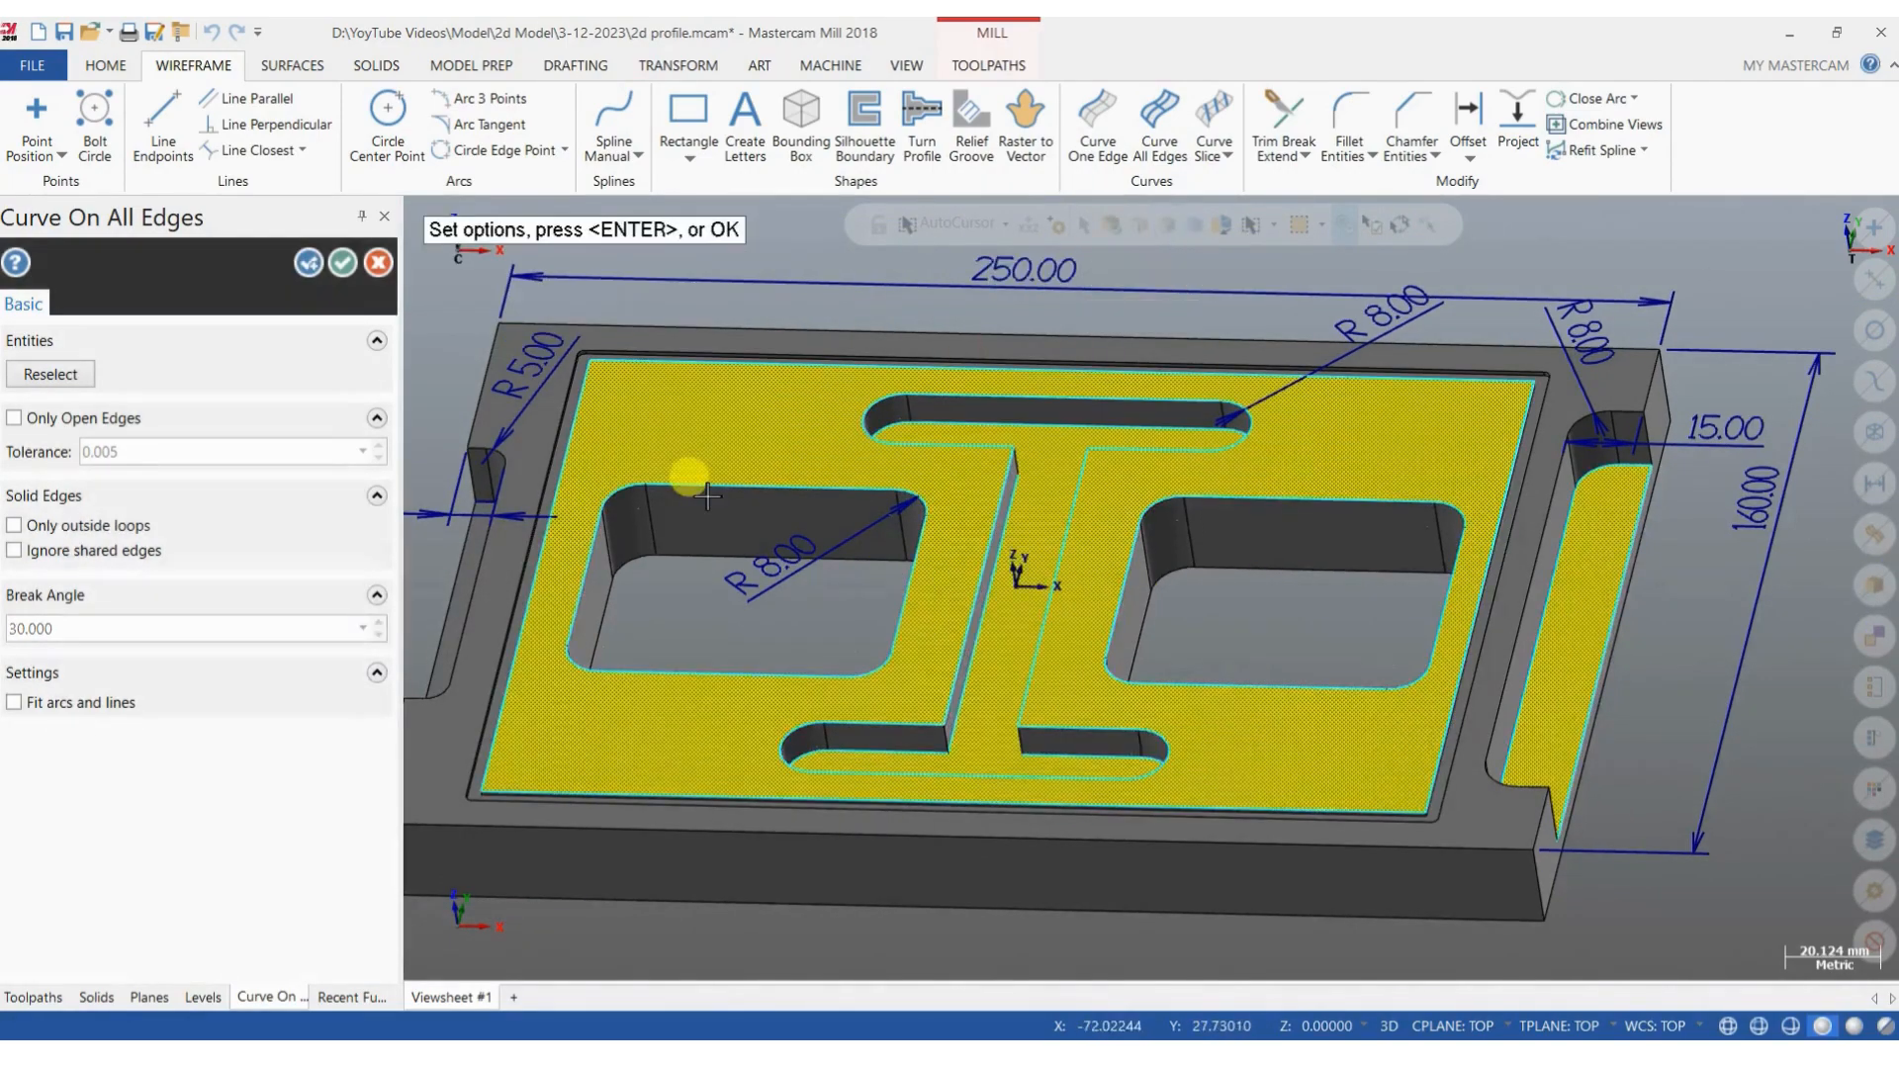
click(344, 263)
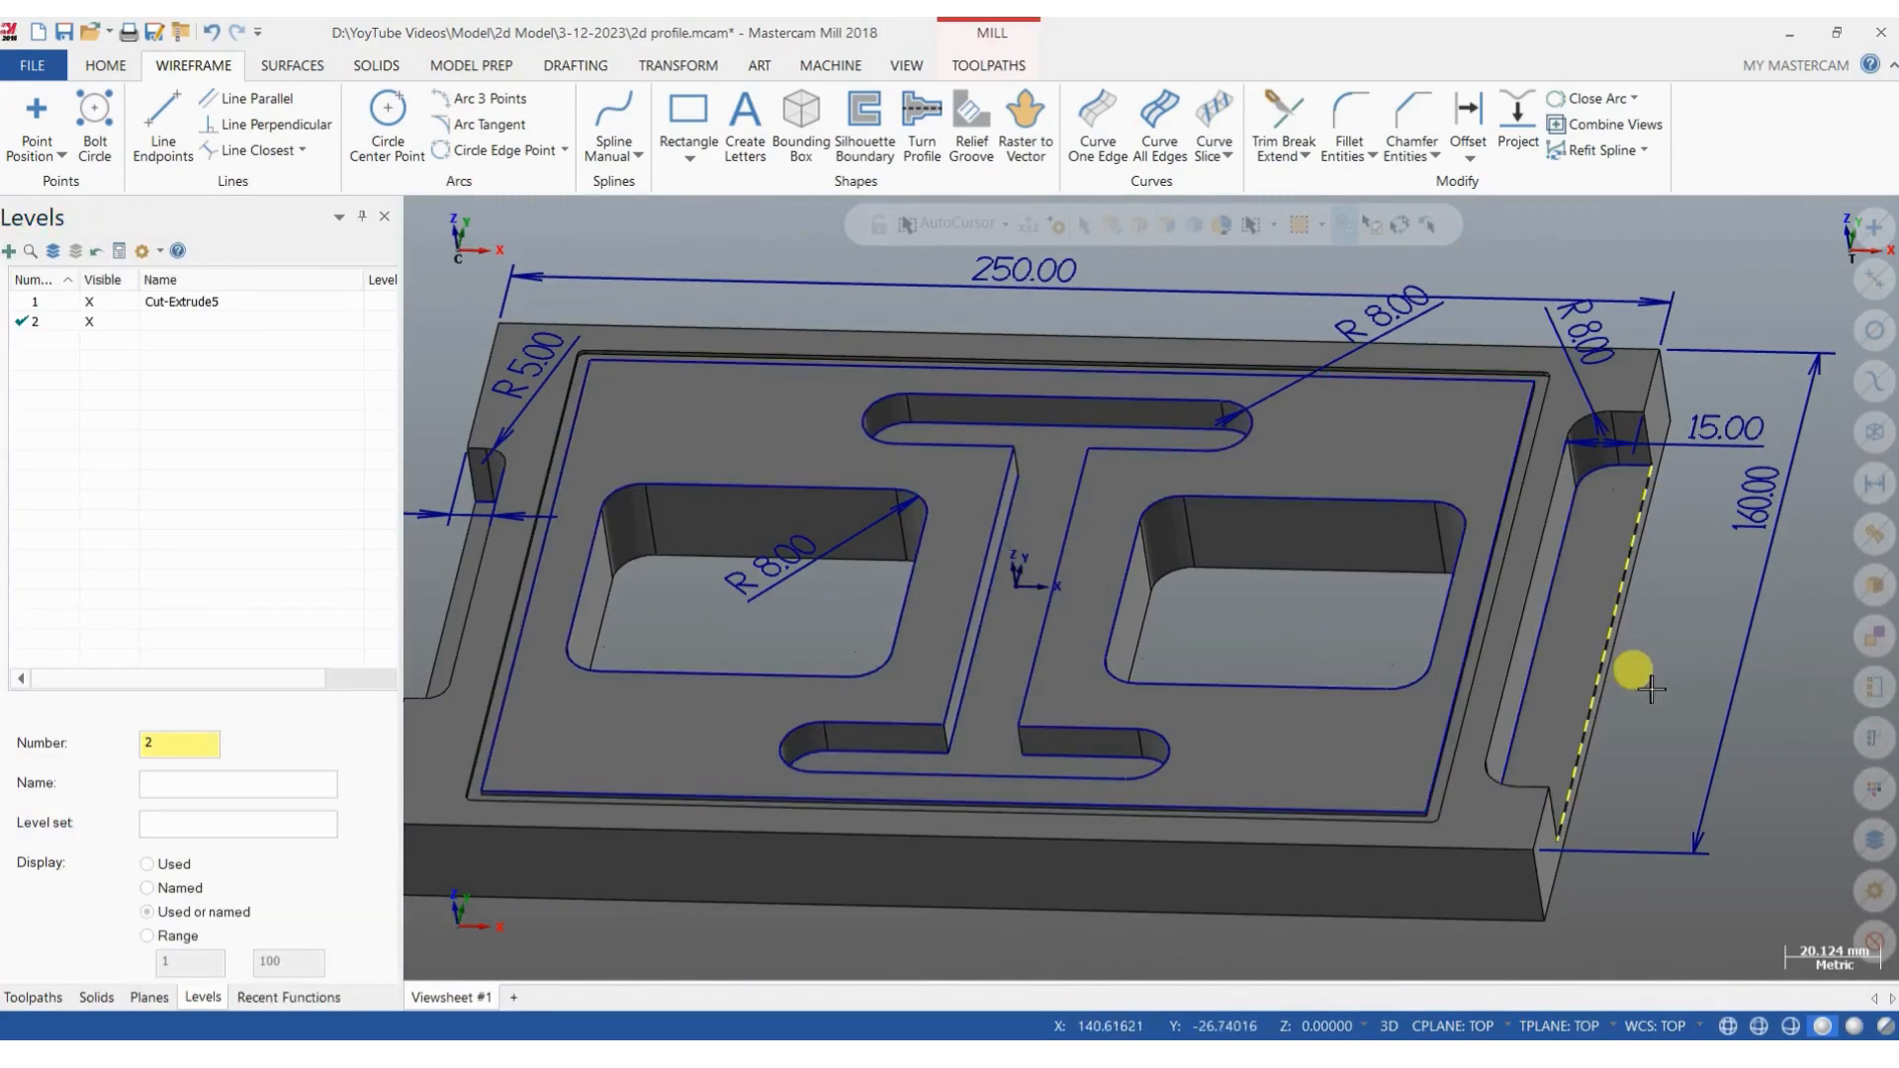
Extend both open ends of the left notch's curve outward by 5.5 mm with Trim Break Extend.
middle_drag(1568, 644, 1350, 465)
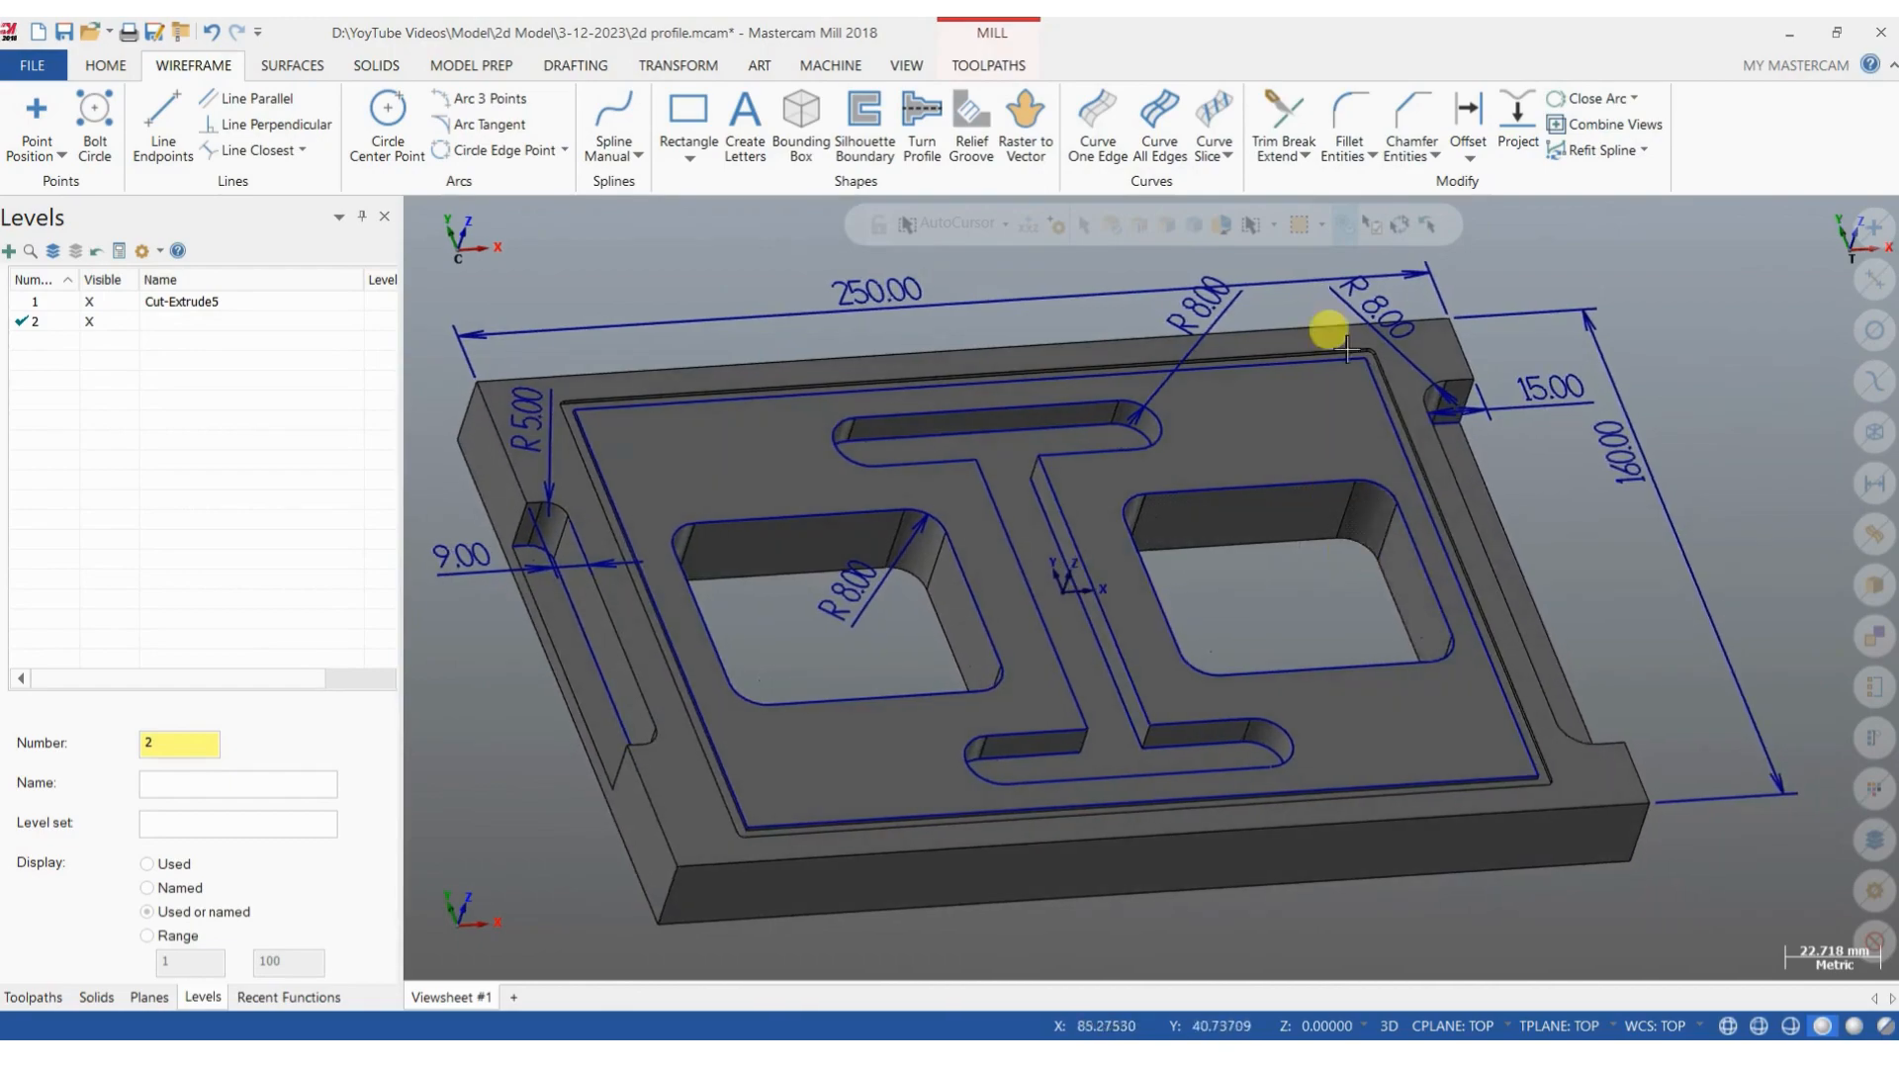
click(1284, 111)
click(77, 568)
click(95, 637)
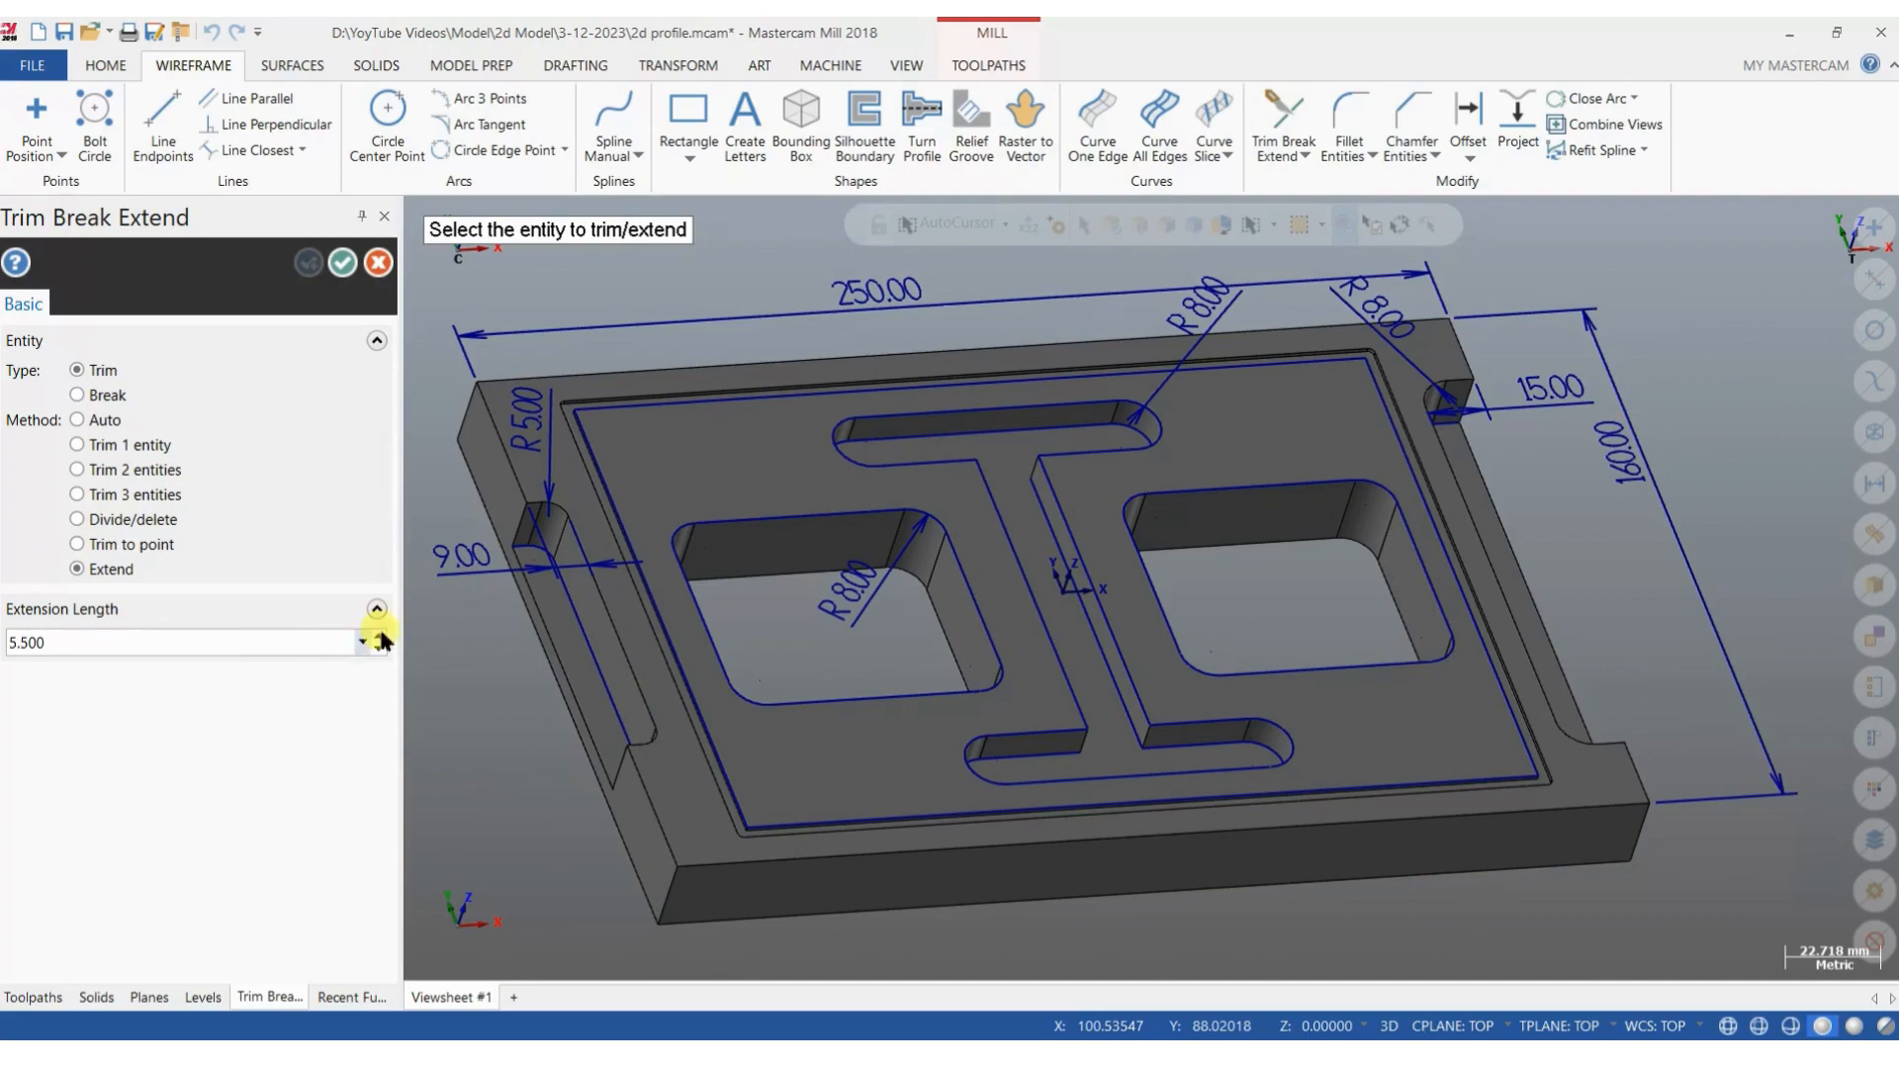
scroll(503, 502, up, 4)
scroll(594, 754, down, 4)
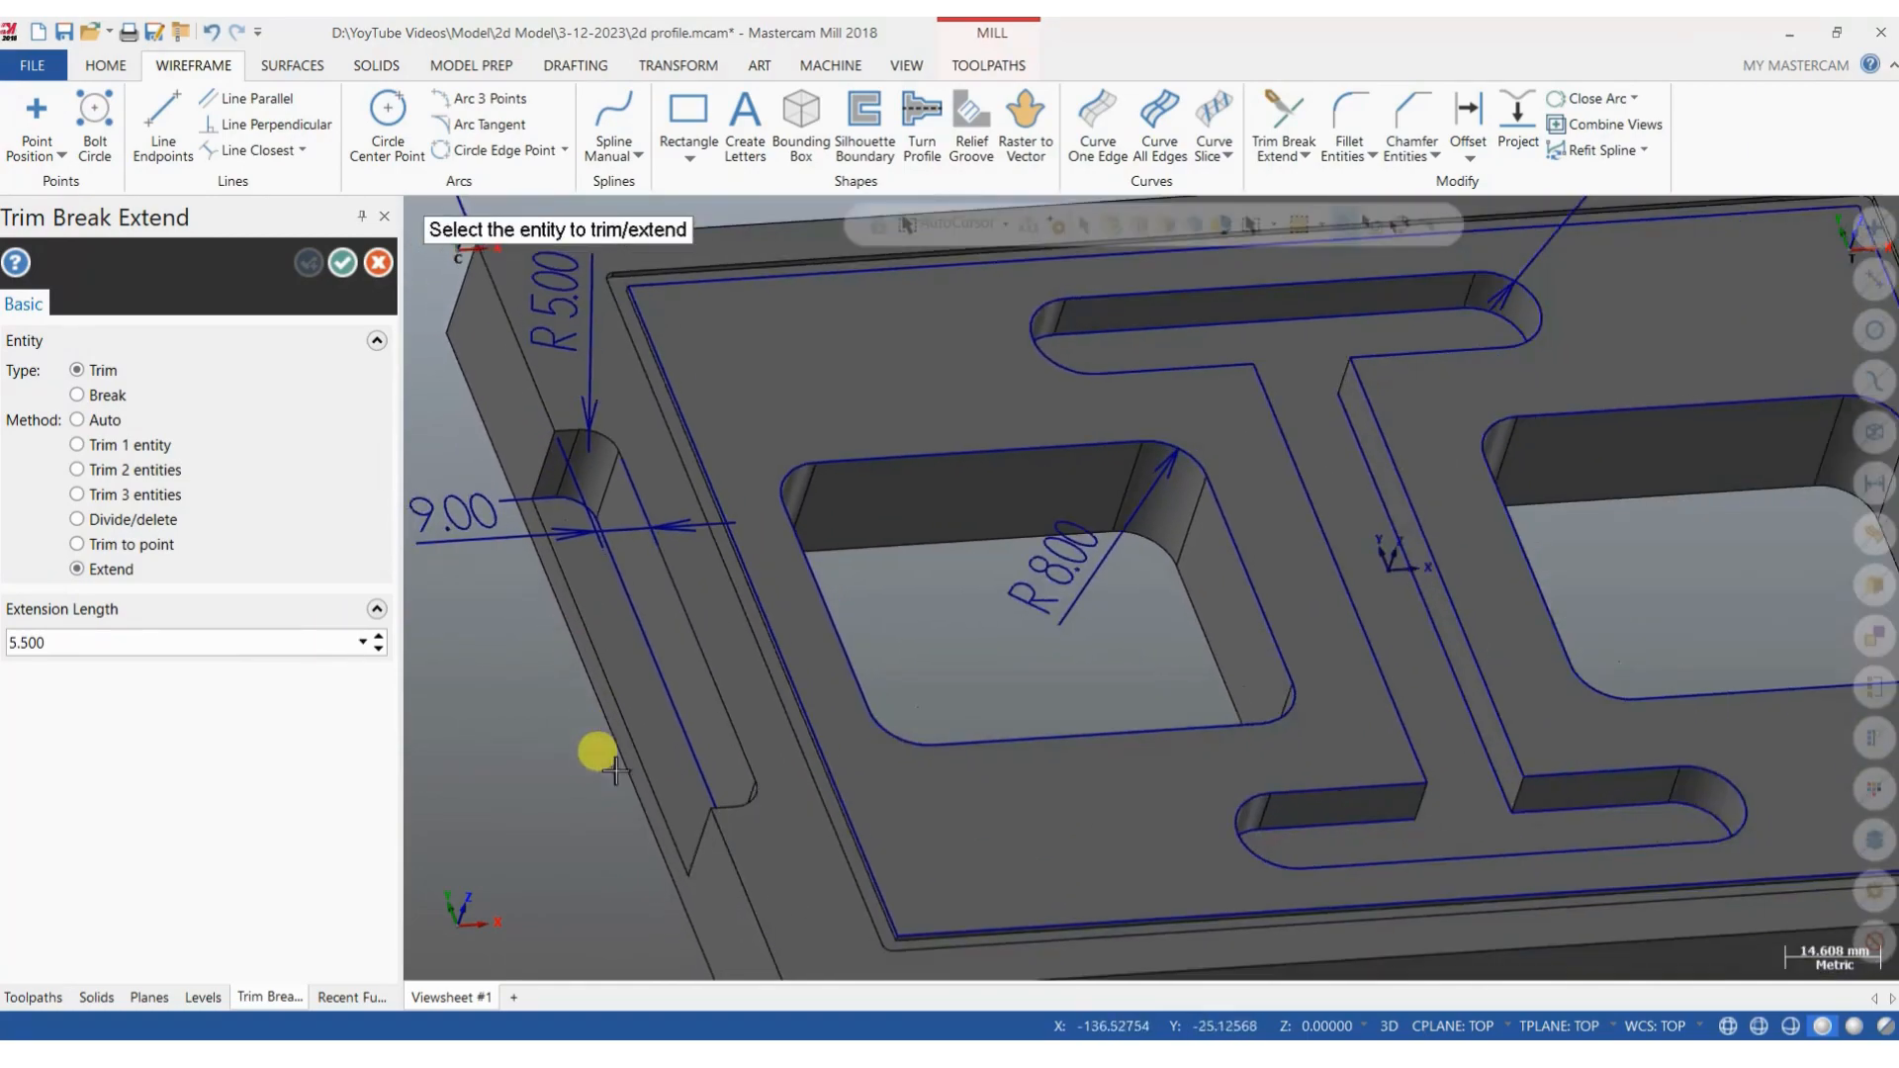
scroll(686, 859, up, 4)
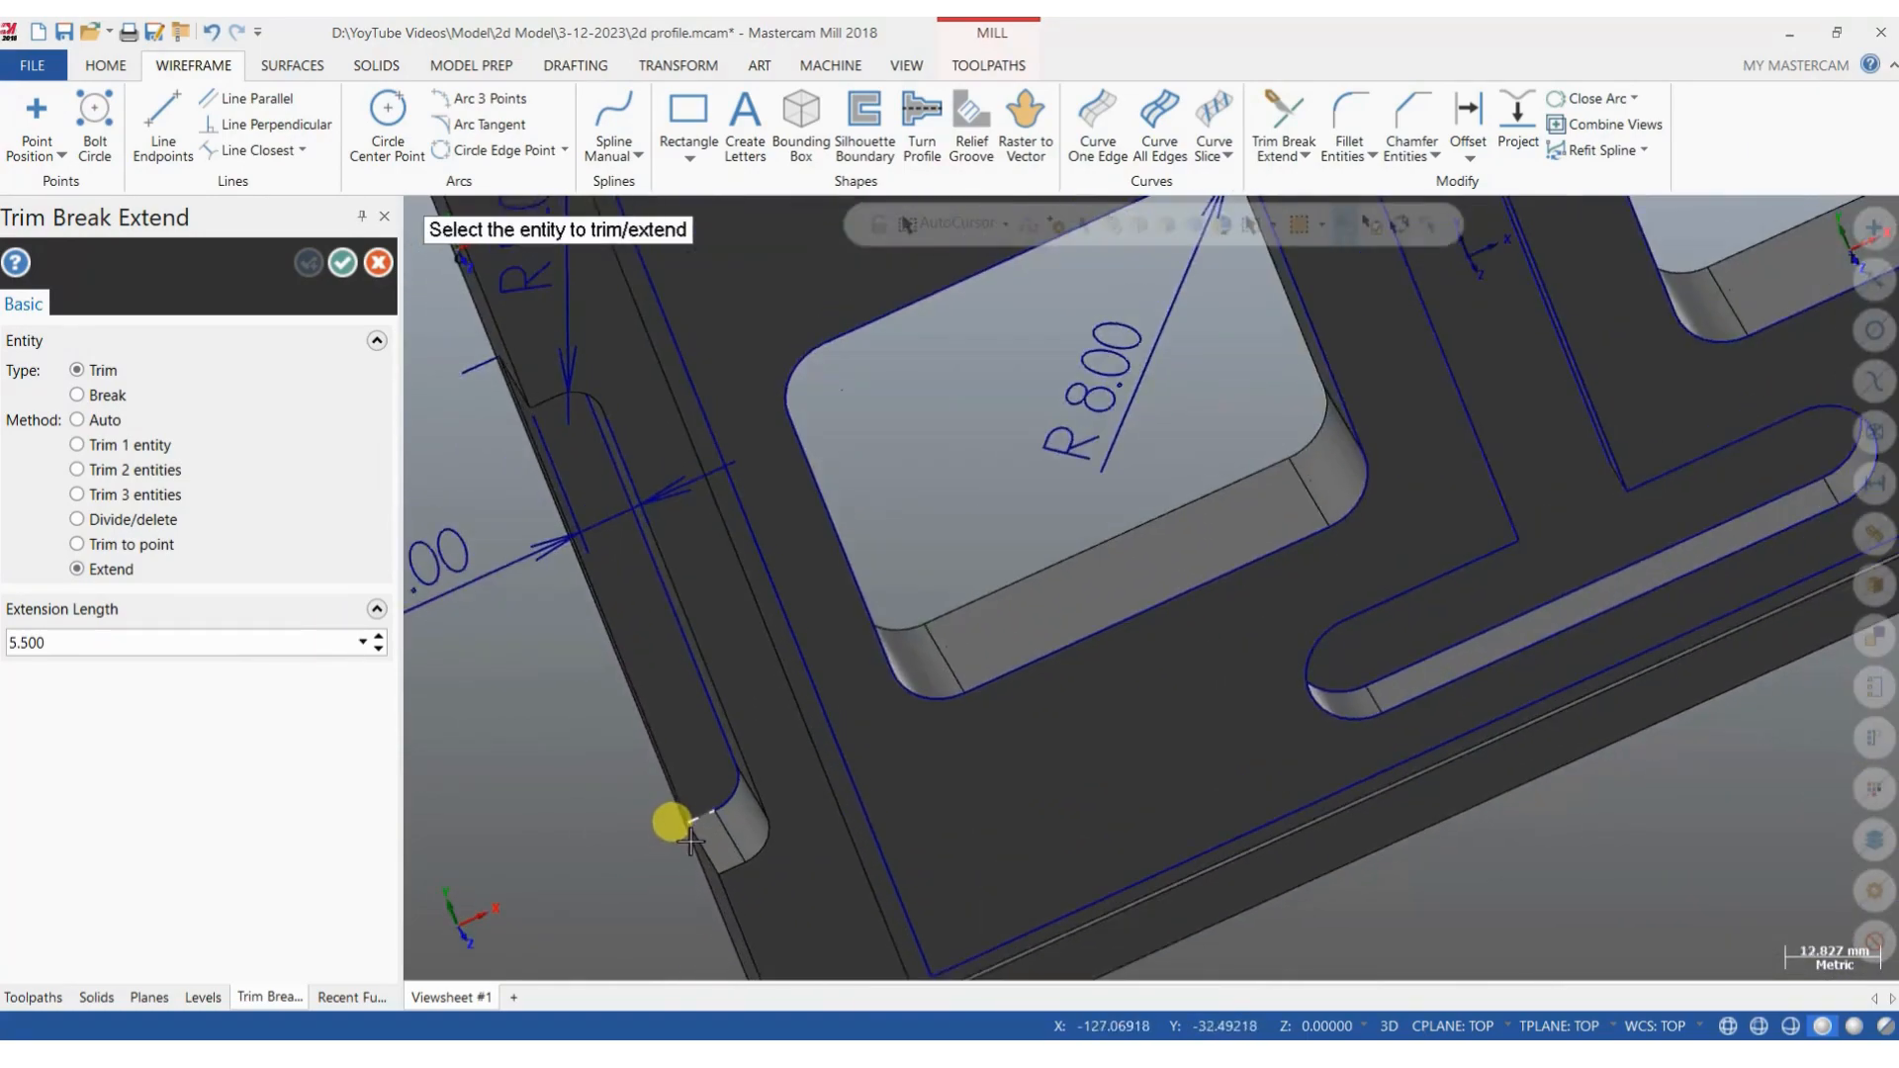
click(691, 836)
scroll(574, 834, down, 2)
middle_drag(613, 821, 546, 705)
scroll(546, 705, down, 4)
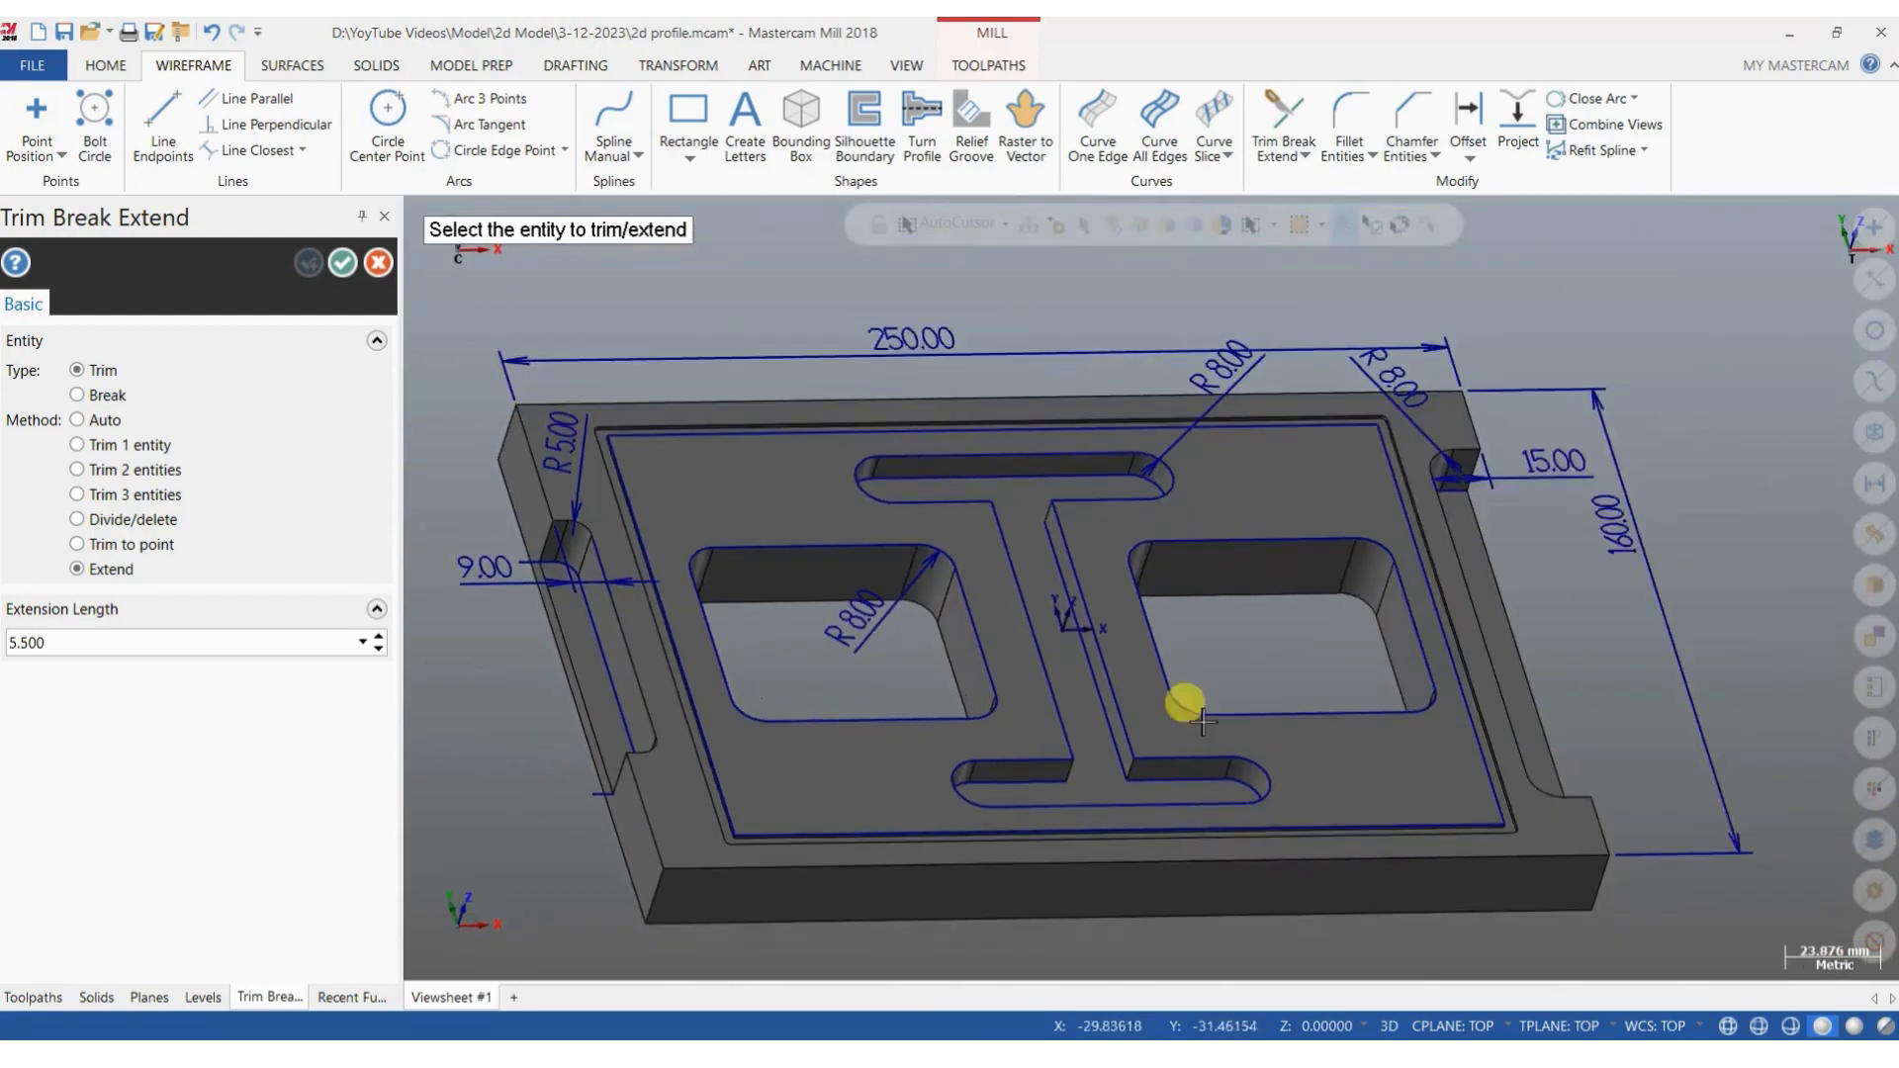
scroll(1501, 513, up, 4)
scroll(1428, 392, down, 2)
middle_drag(1559, 765, 1536, 726)
key(Escape)
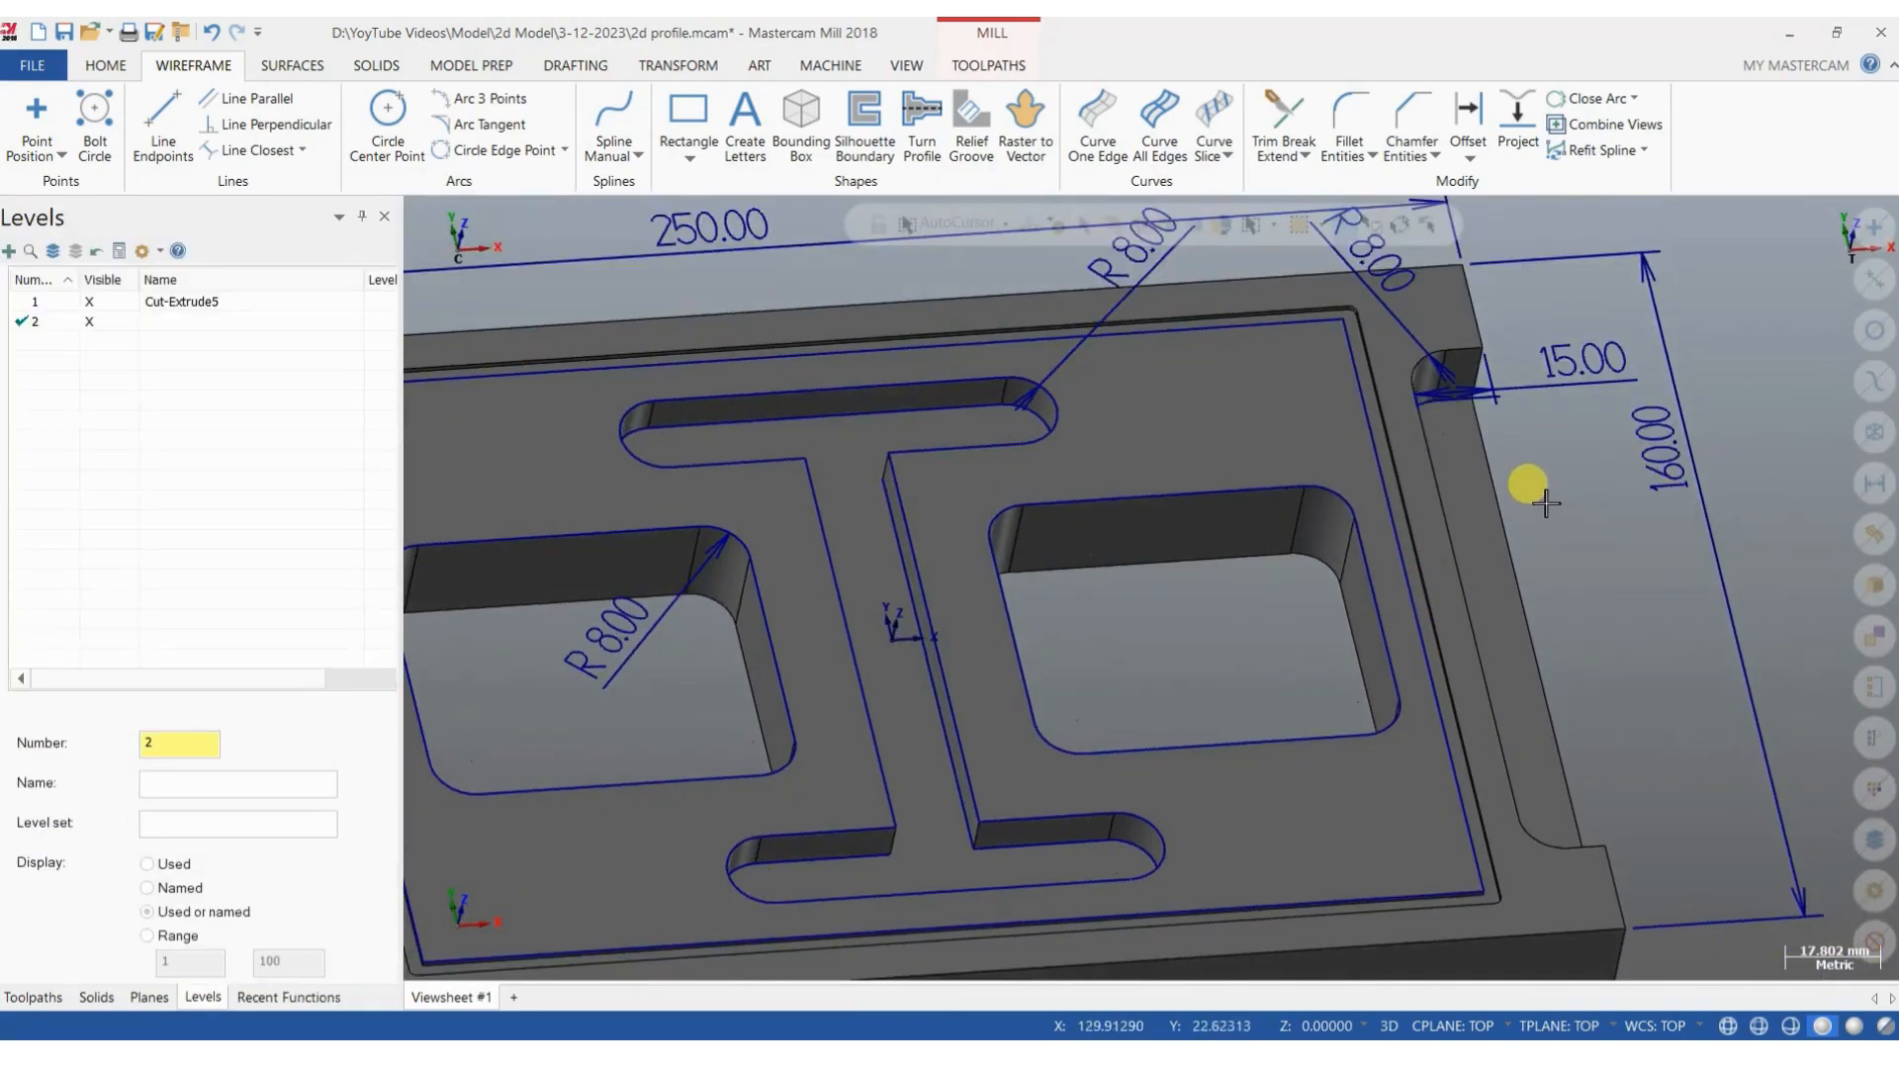
Extend both open ends of the right notch's curve outward by 8.5 mm with Trim Break Extend.
scroll(1568, 416, up, 3)
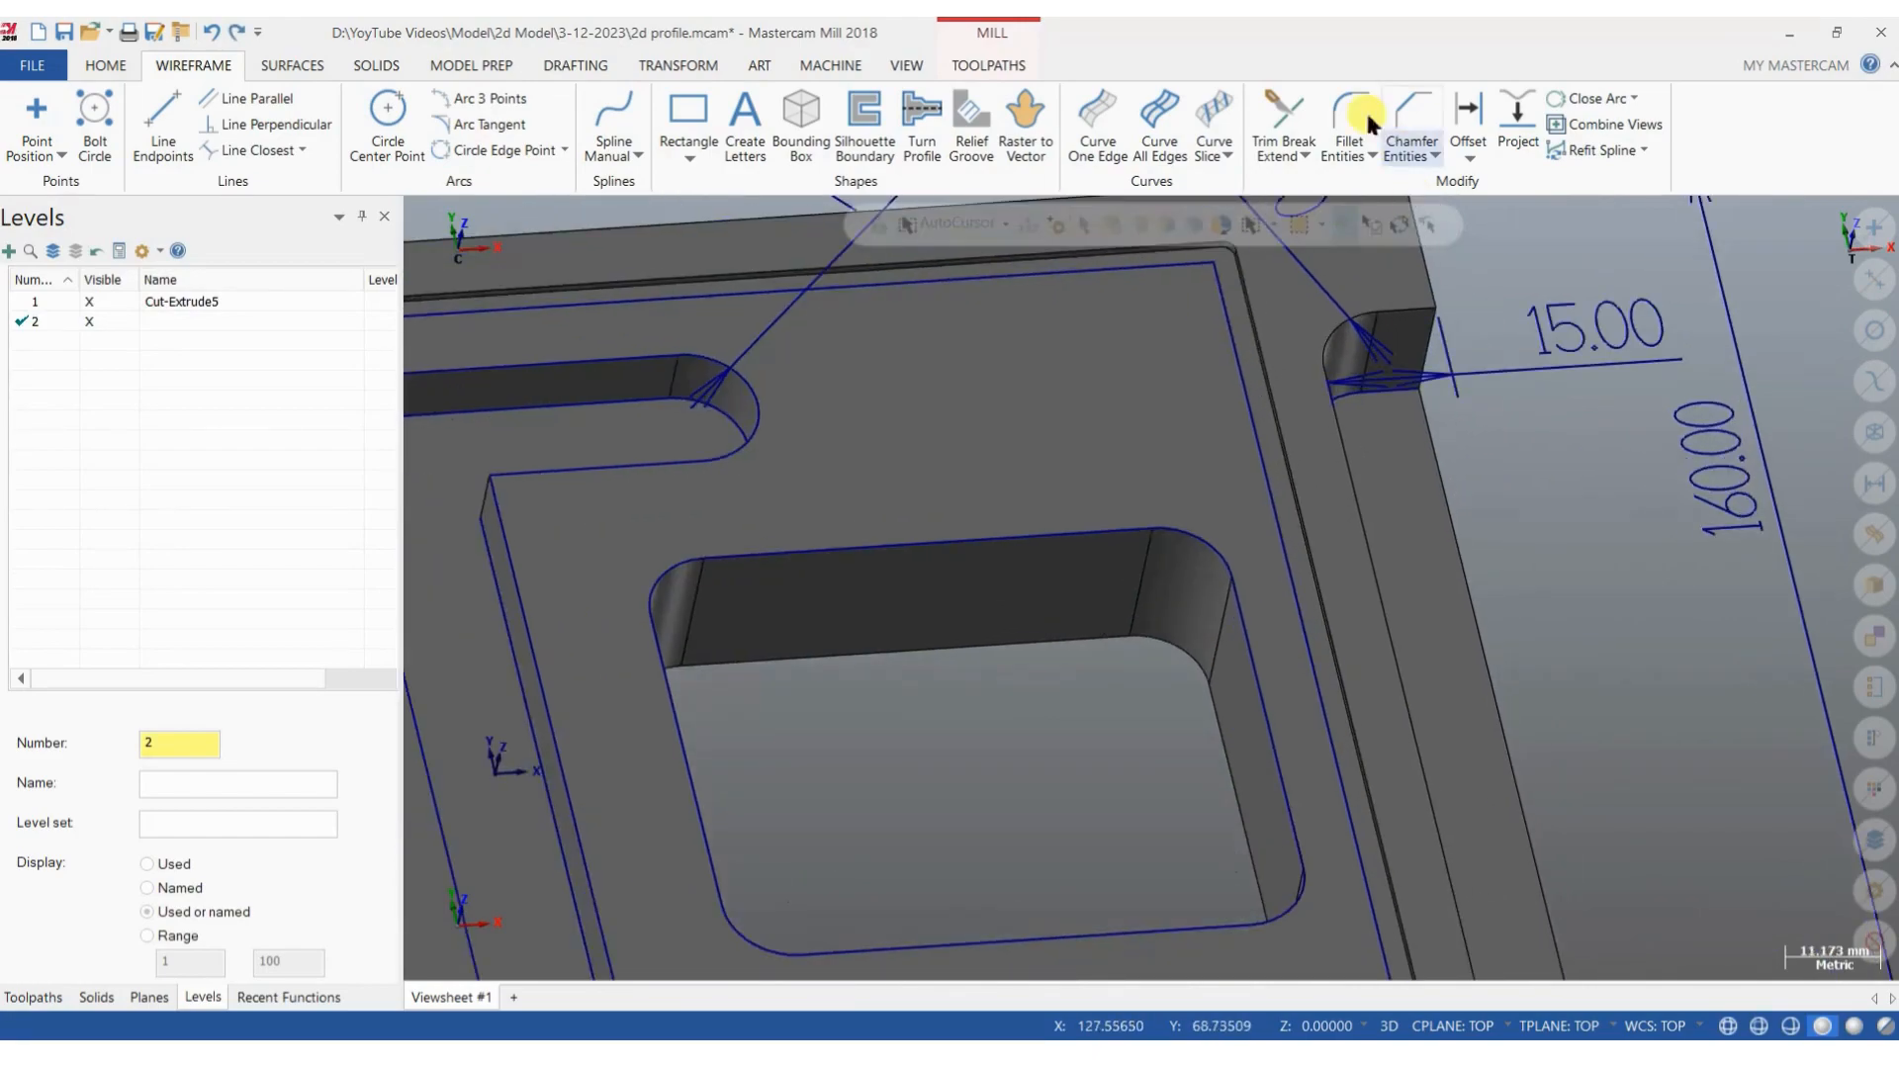
click(1284, 111)
click(148, 571)
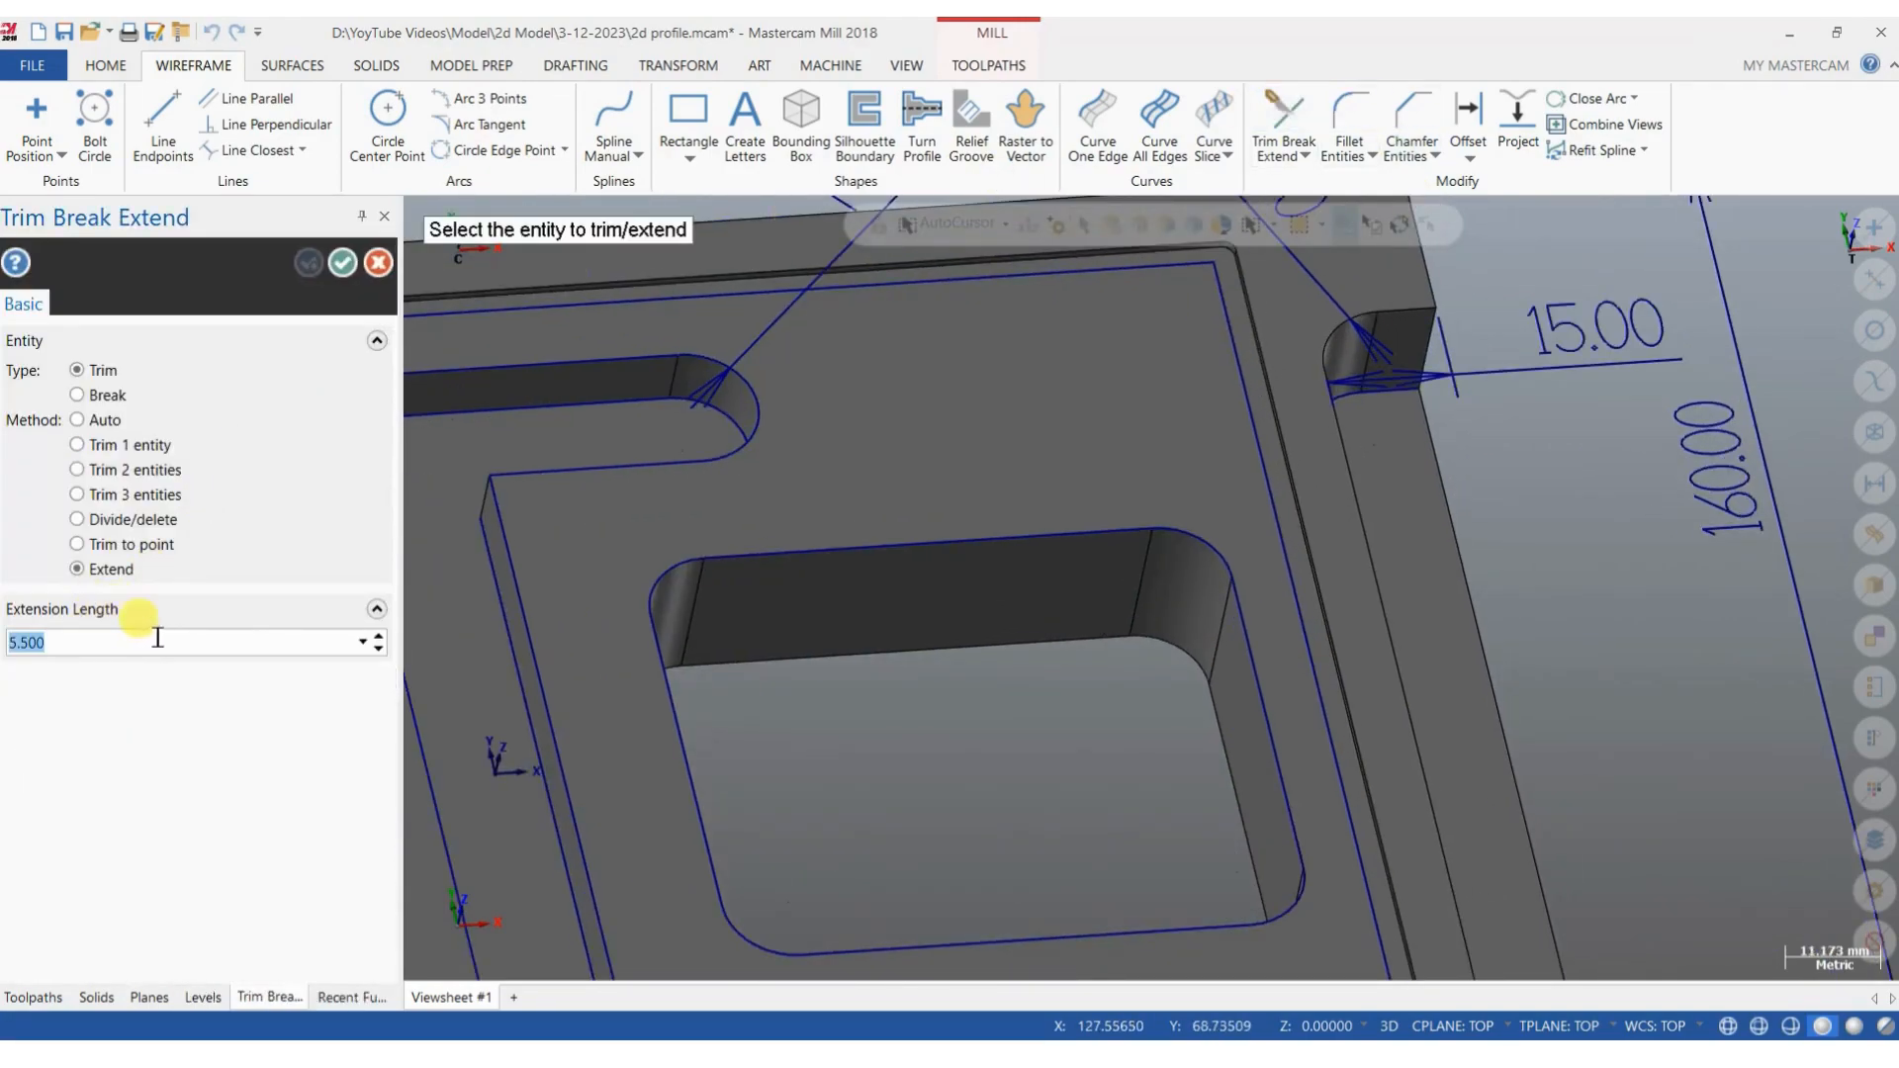
text(8.5)
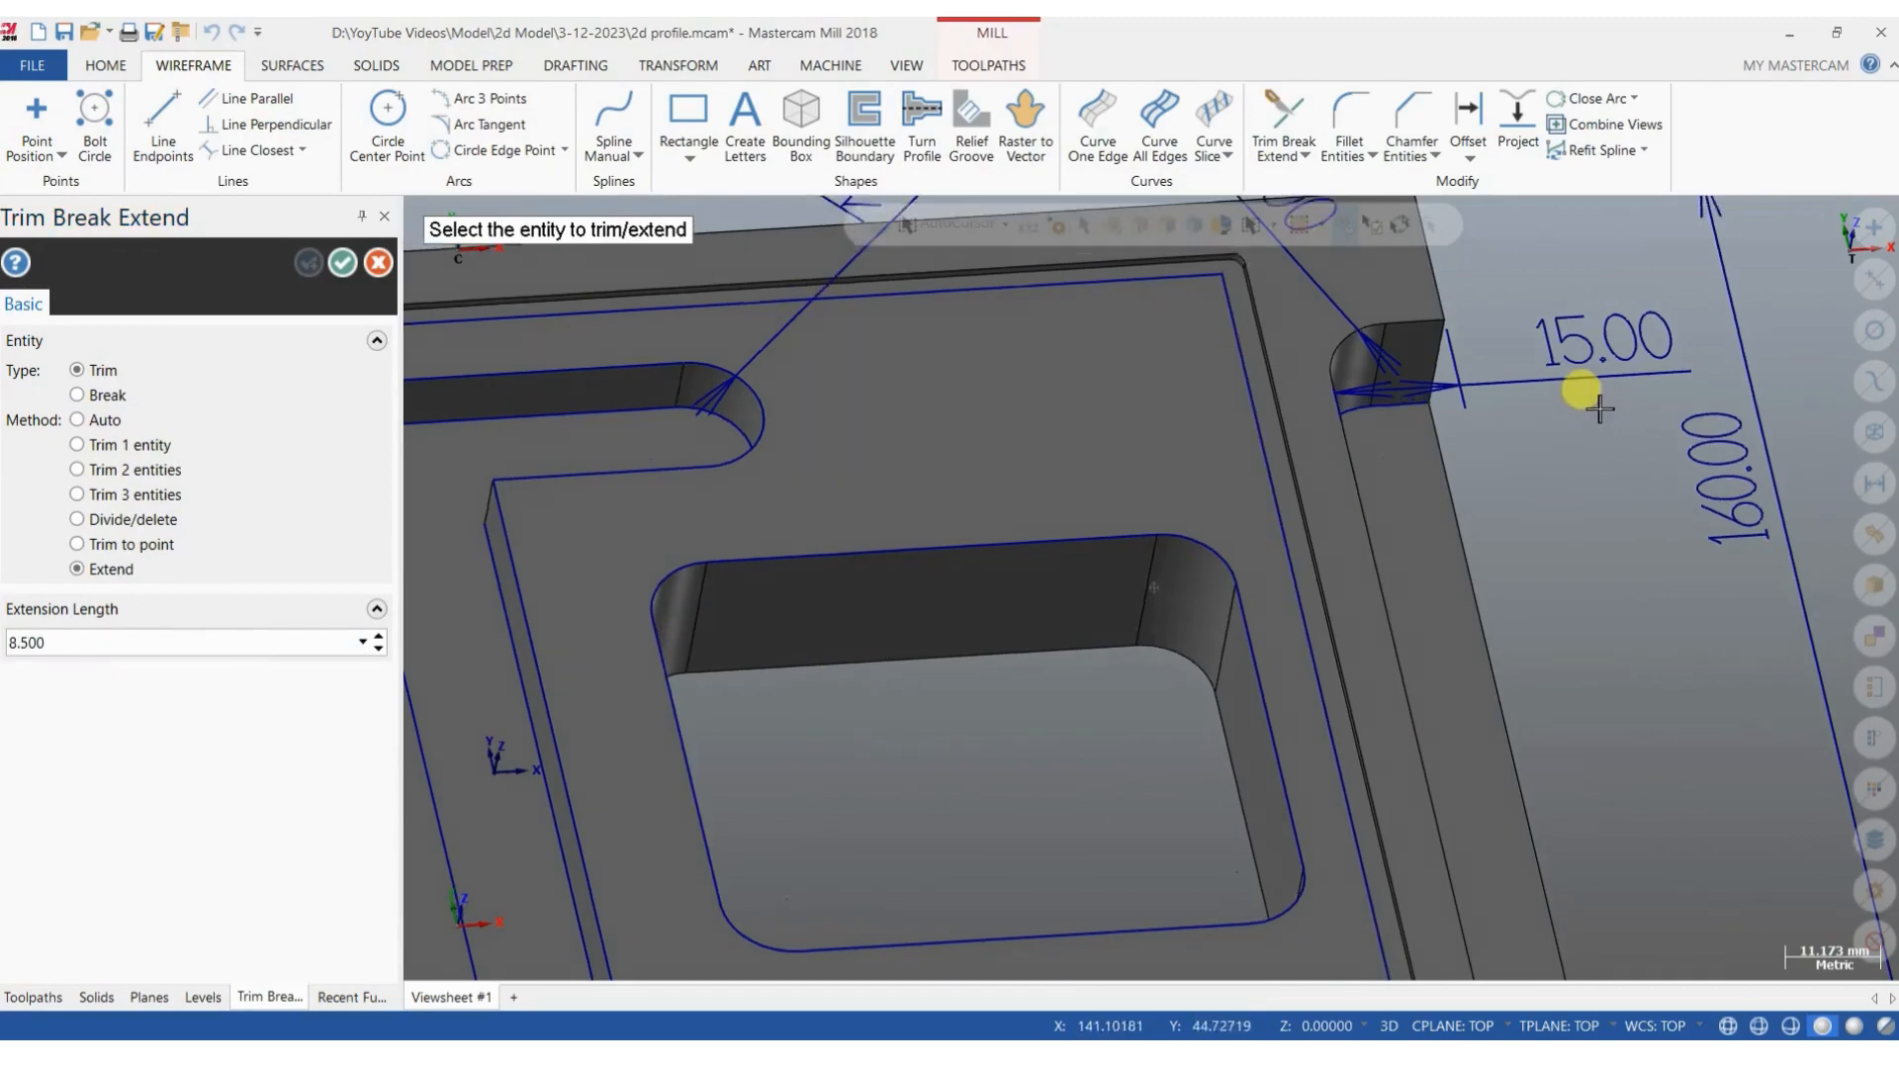
scroll(1444, 471, up, 2)
scroll(1336, 329, down, 3)
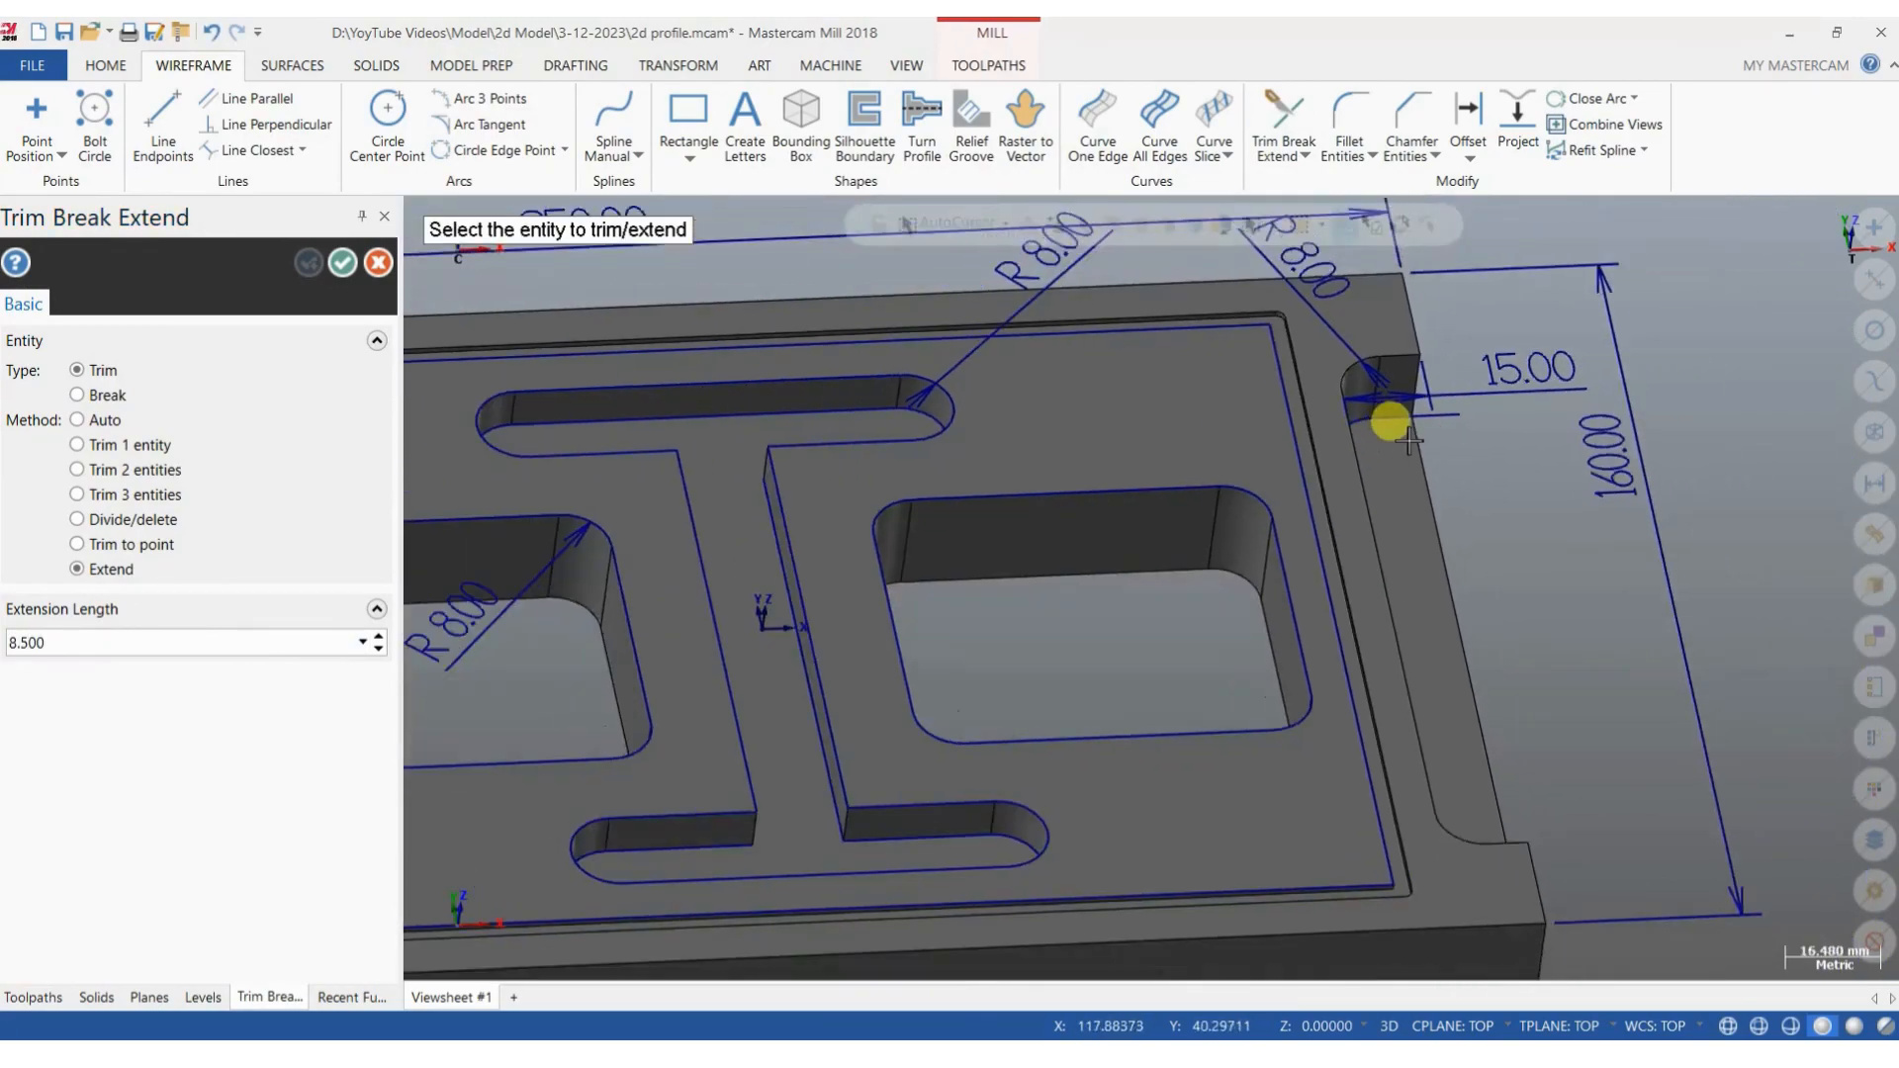
scroll(1464, 836, up, 4)
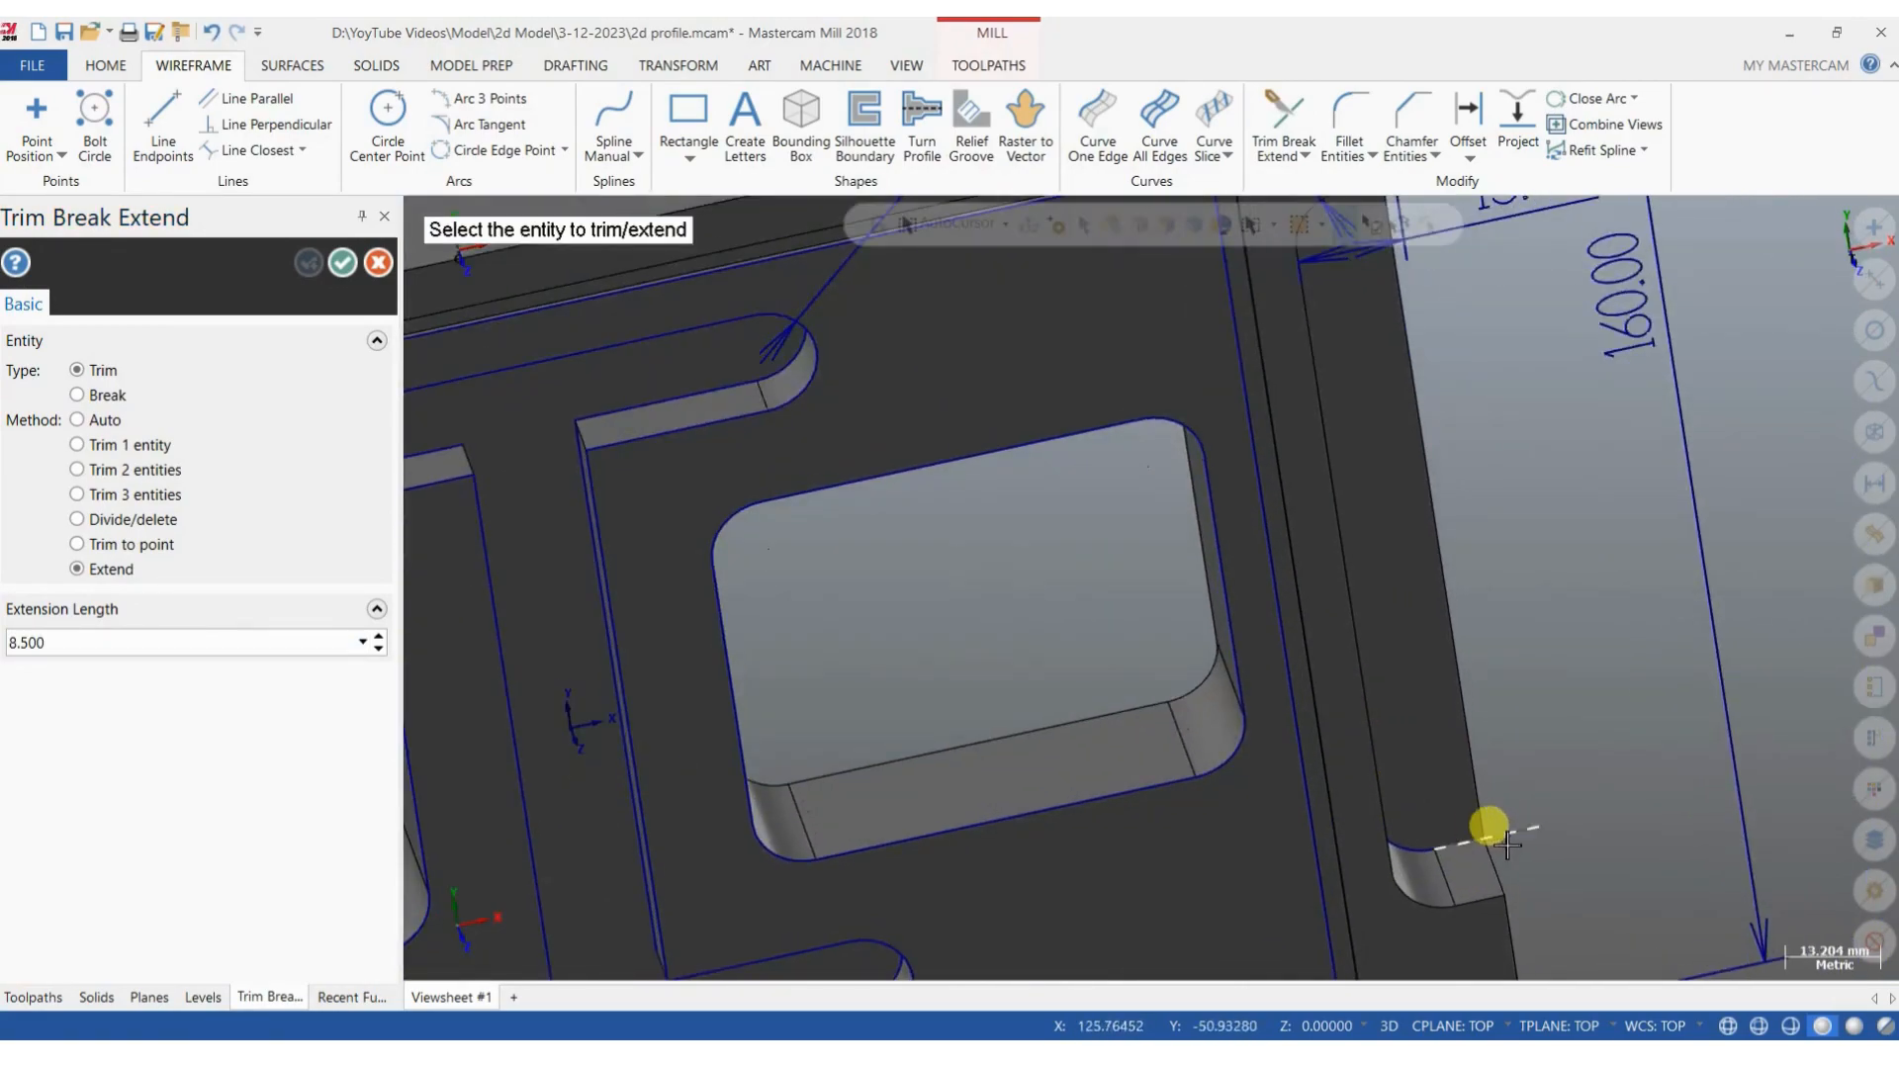
scroll(1493, 827, down, 5)
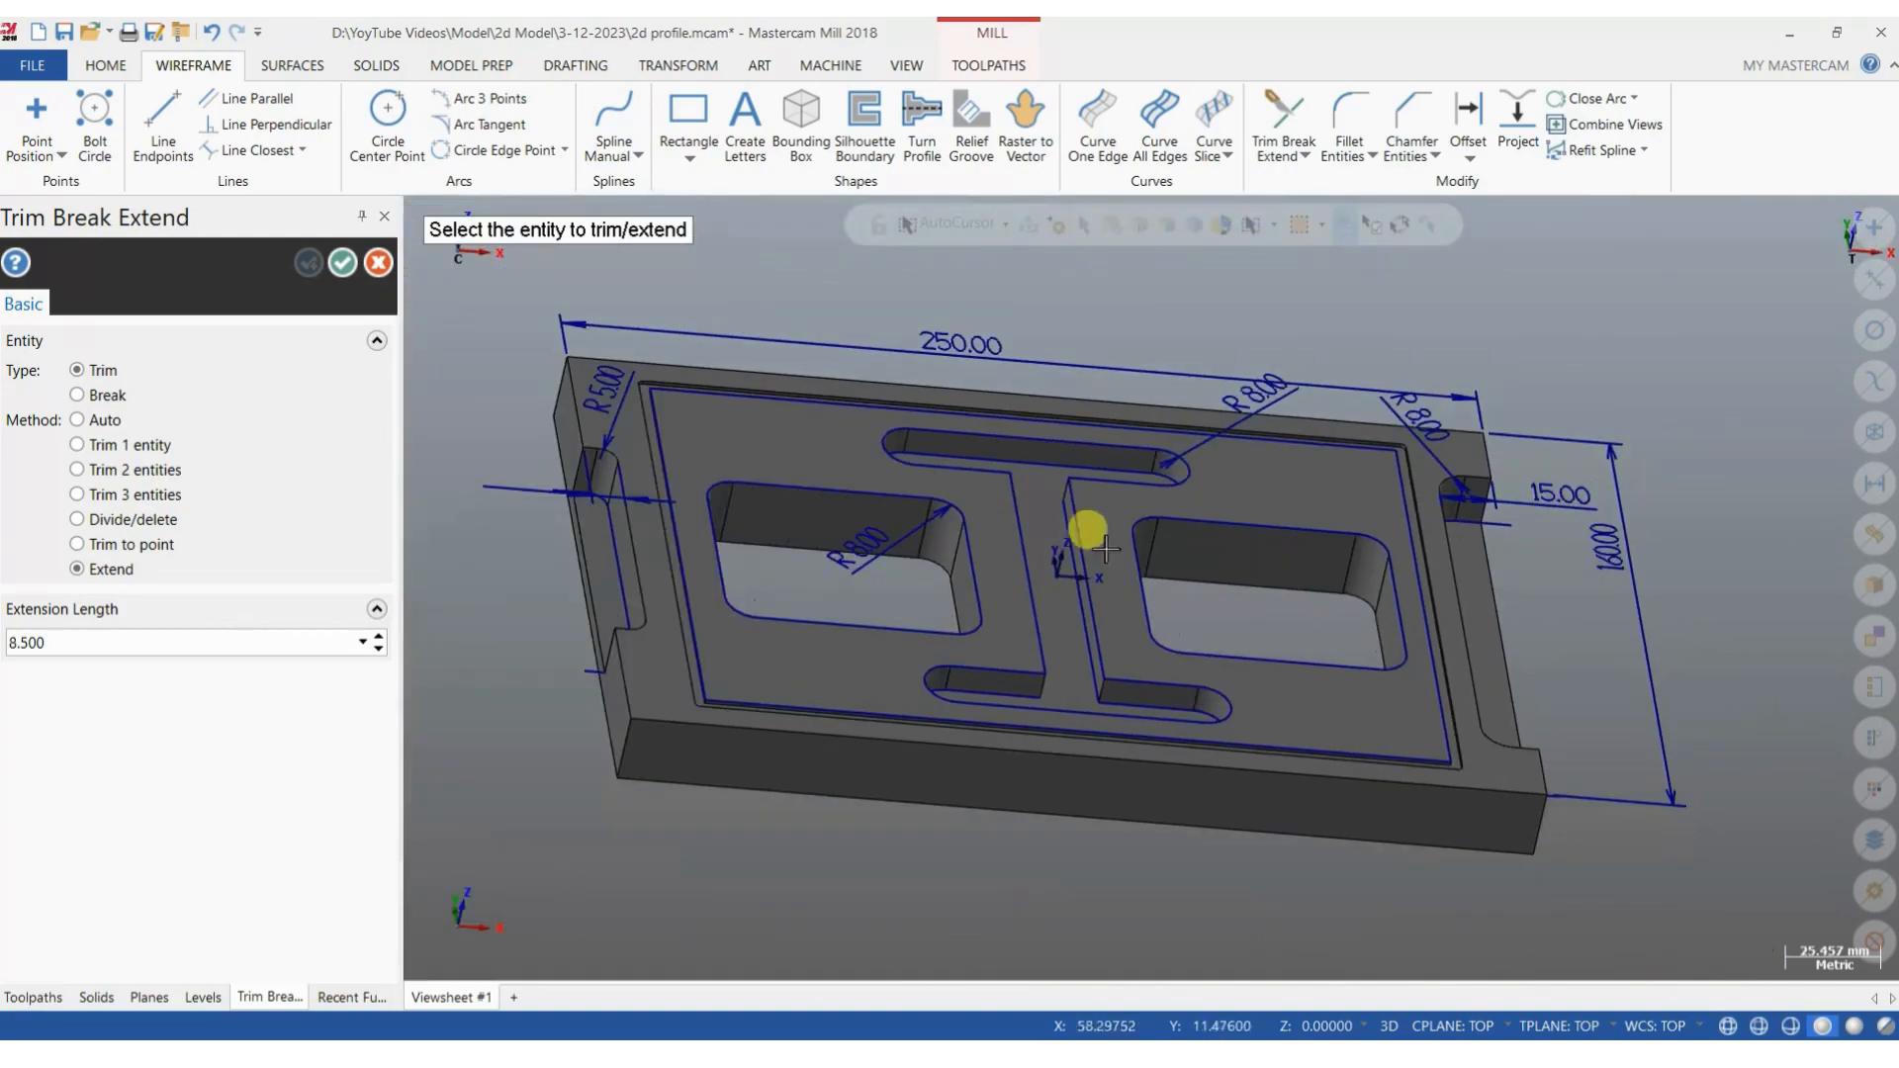
click(378, 263)
middle_drag(949, 611, 935, 648)
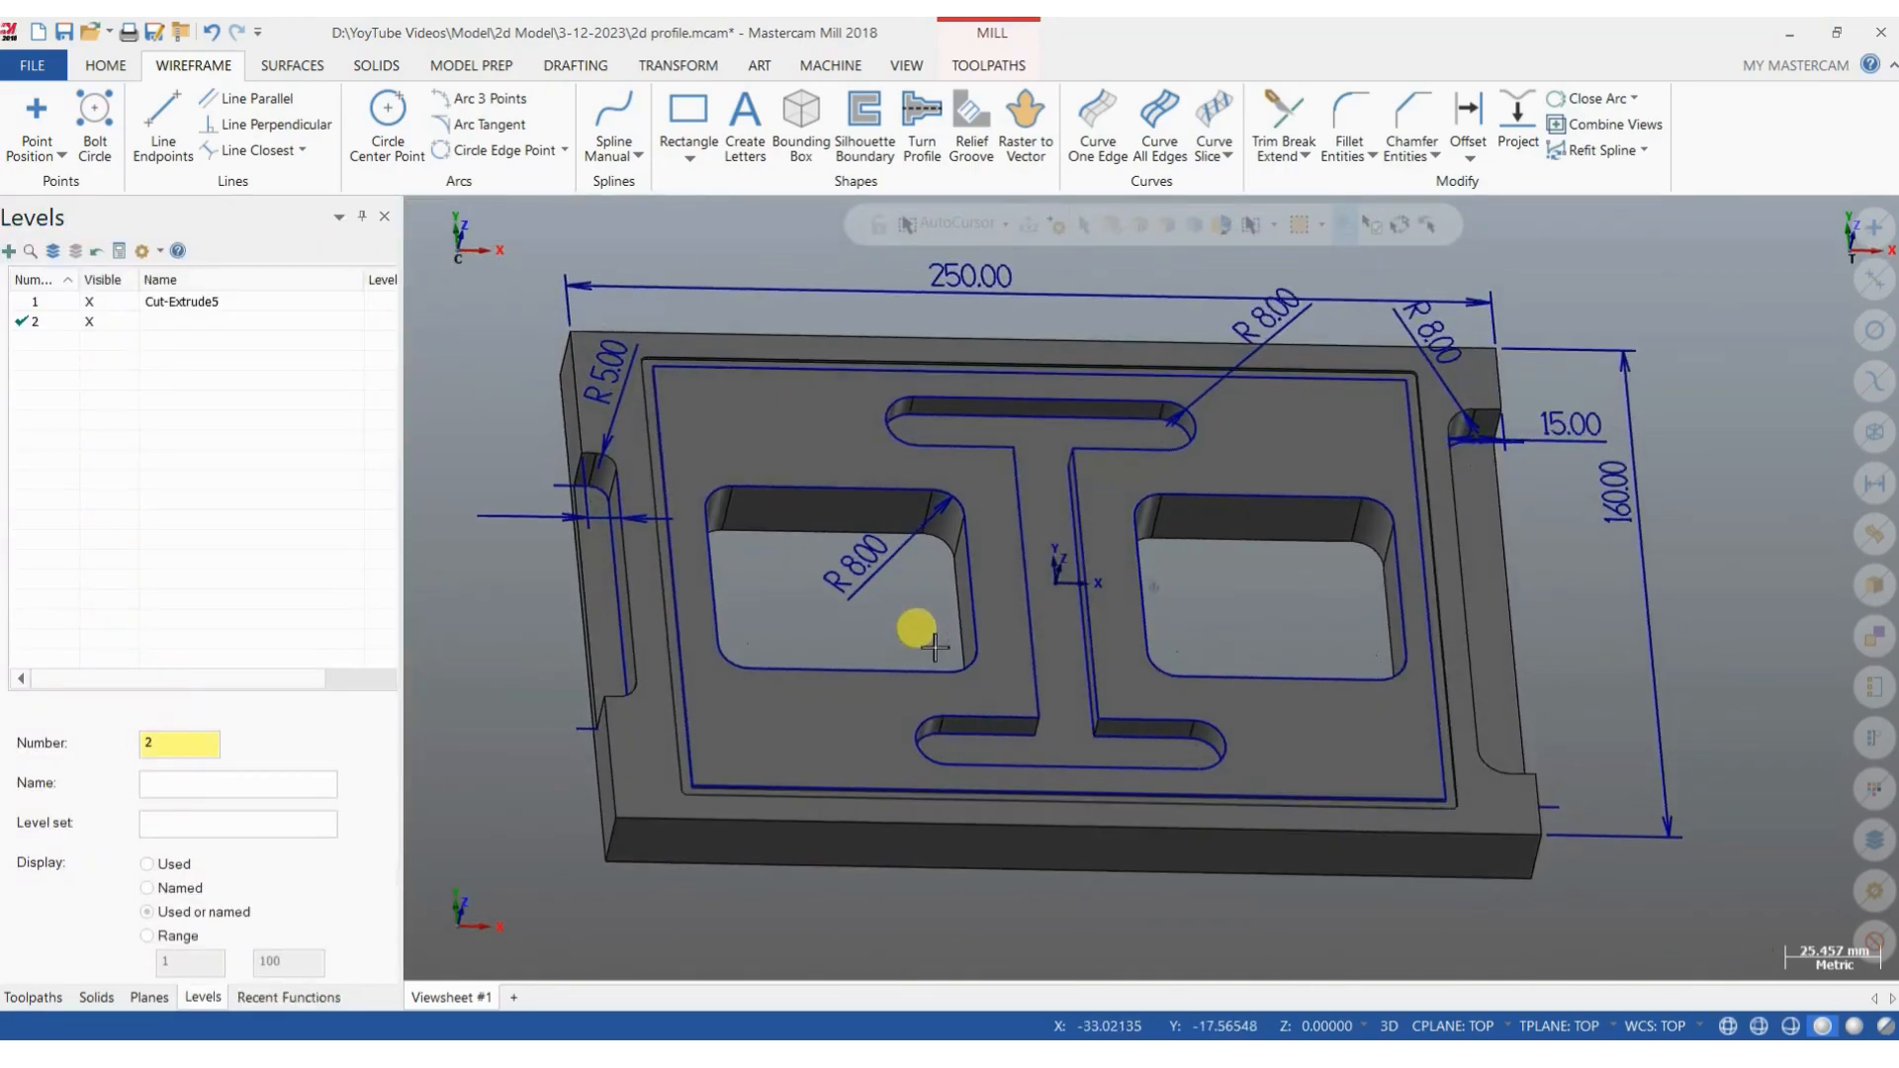
Start a 2D Contour toolpath and chain the left notch's extended curve from its lower open end.
click(988, 65)
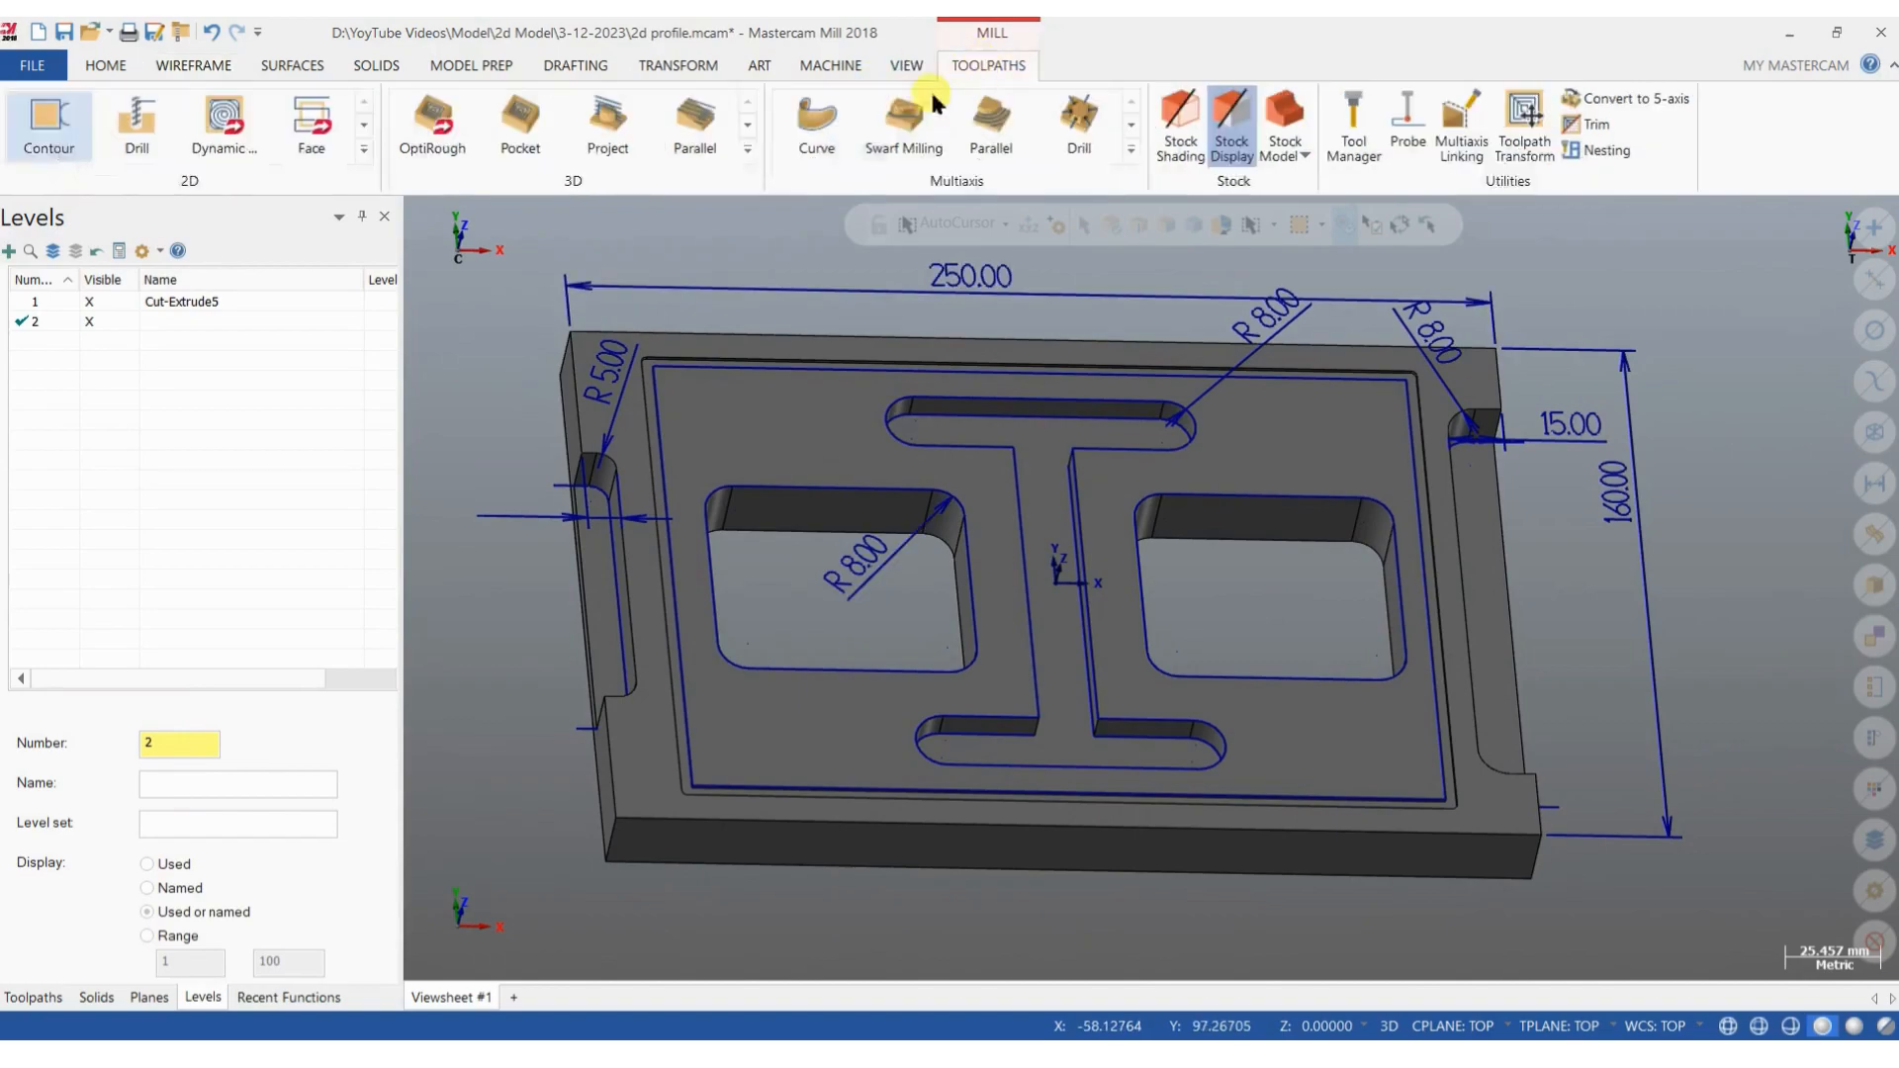
click(34, 127)
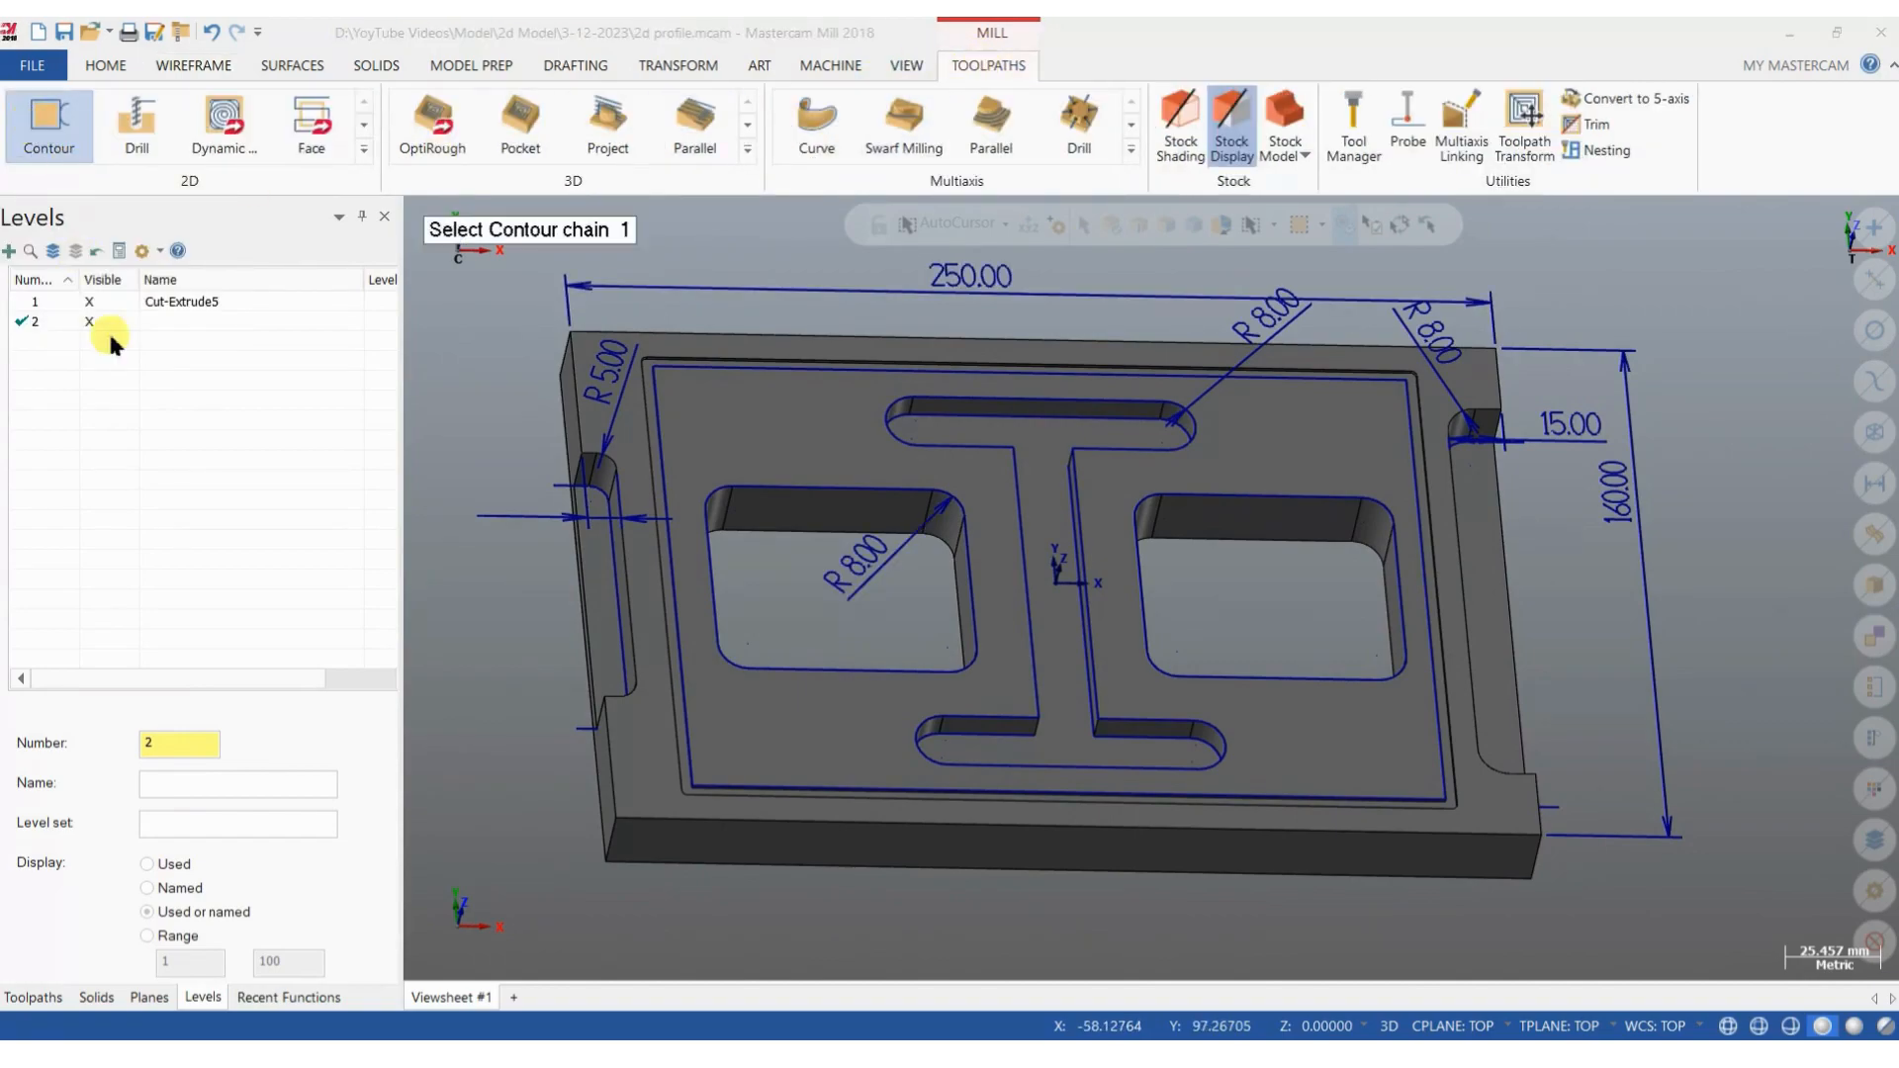
click(546, 725)
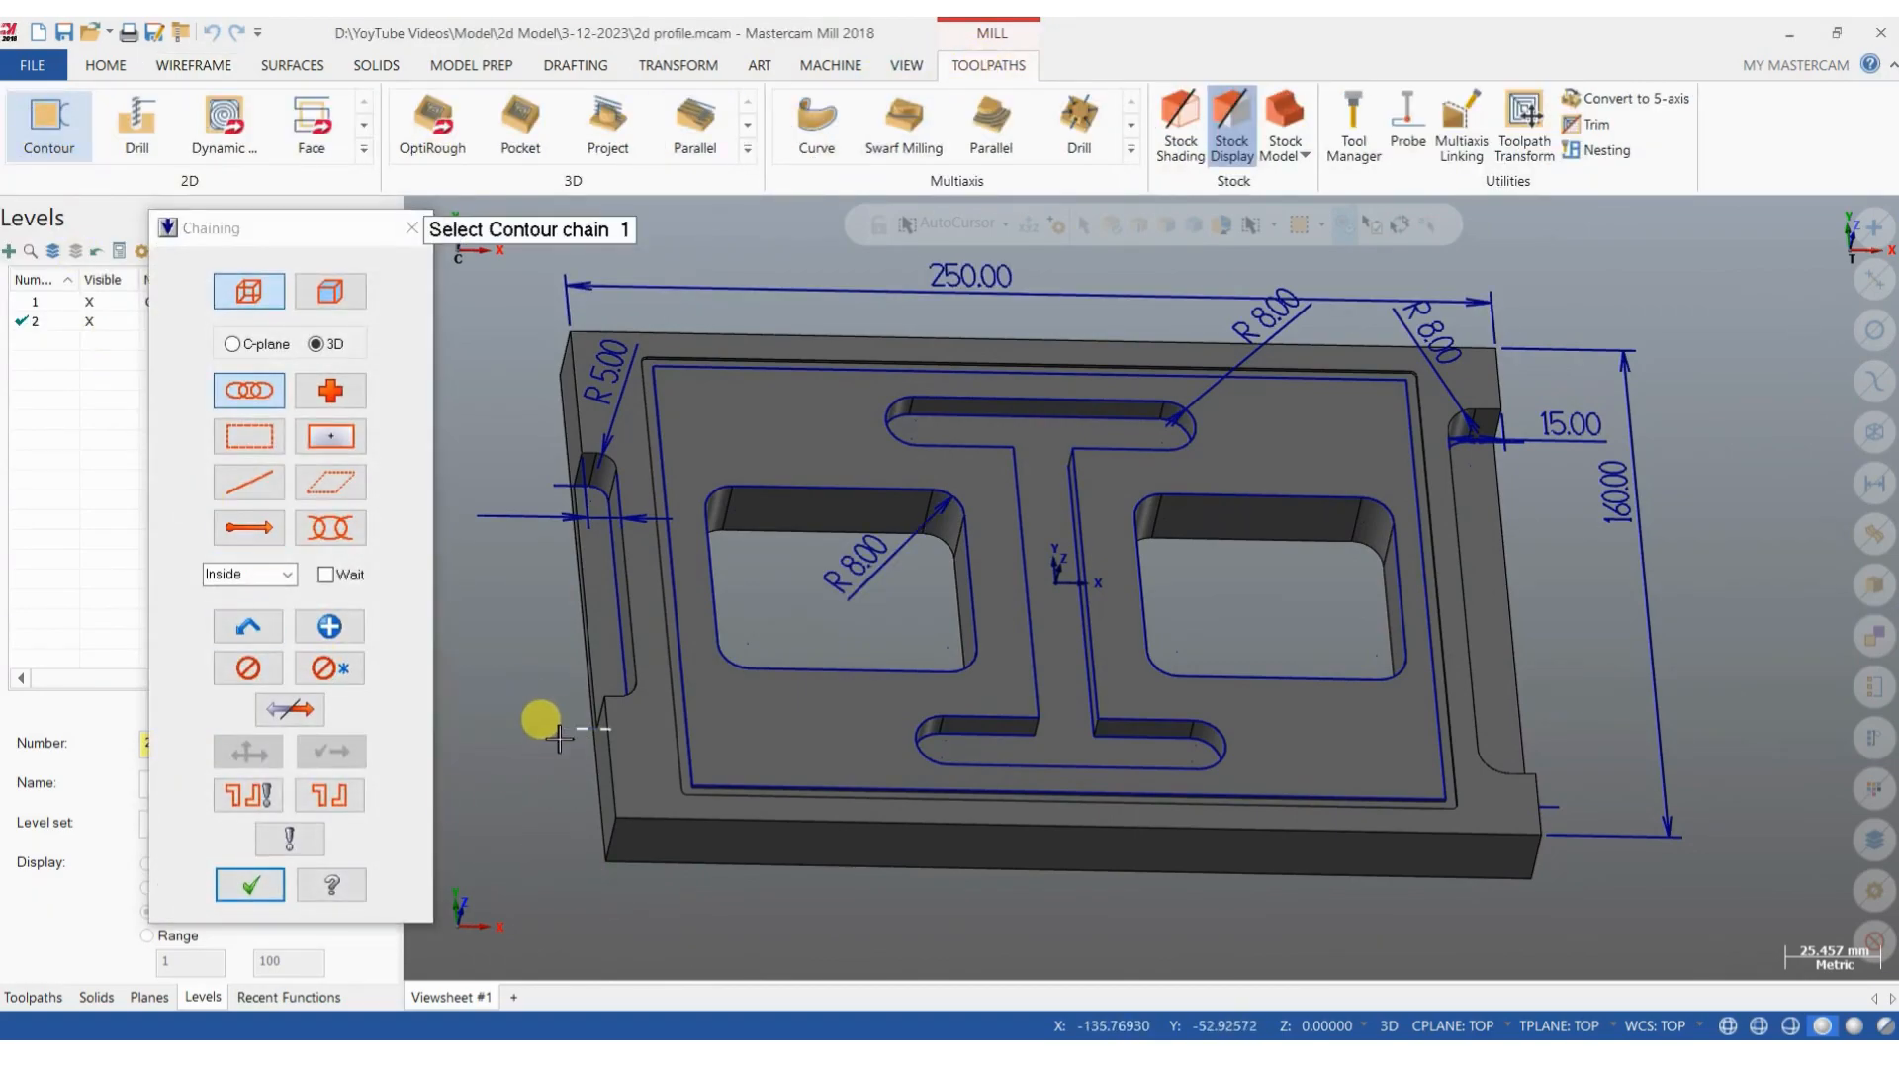
click(262, 881)
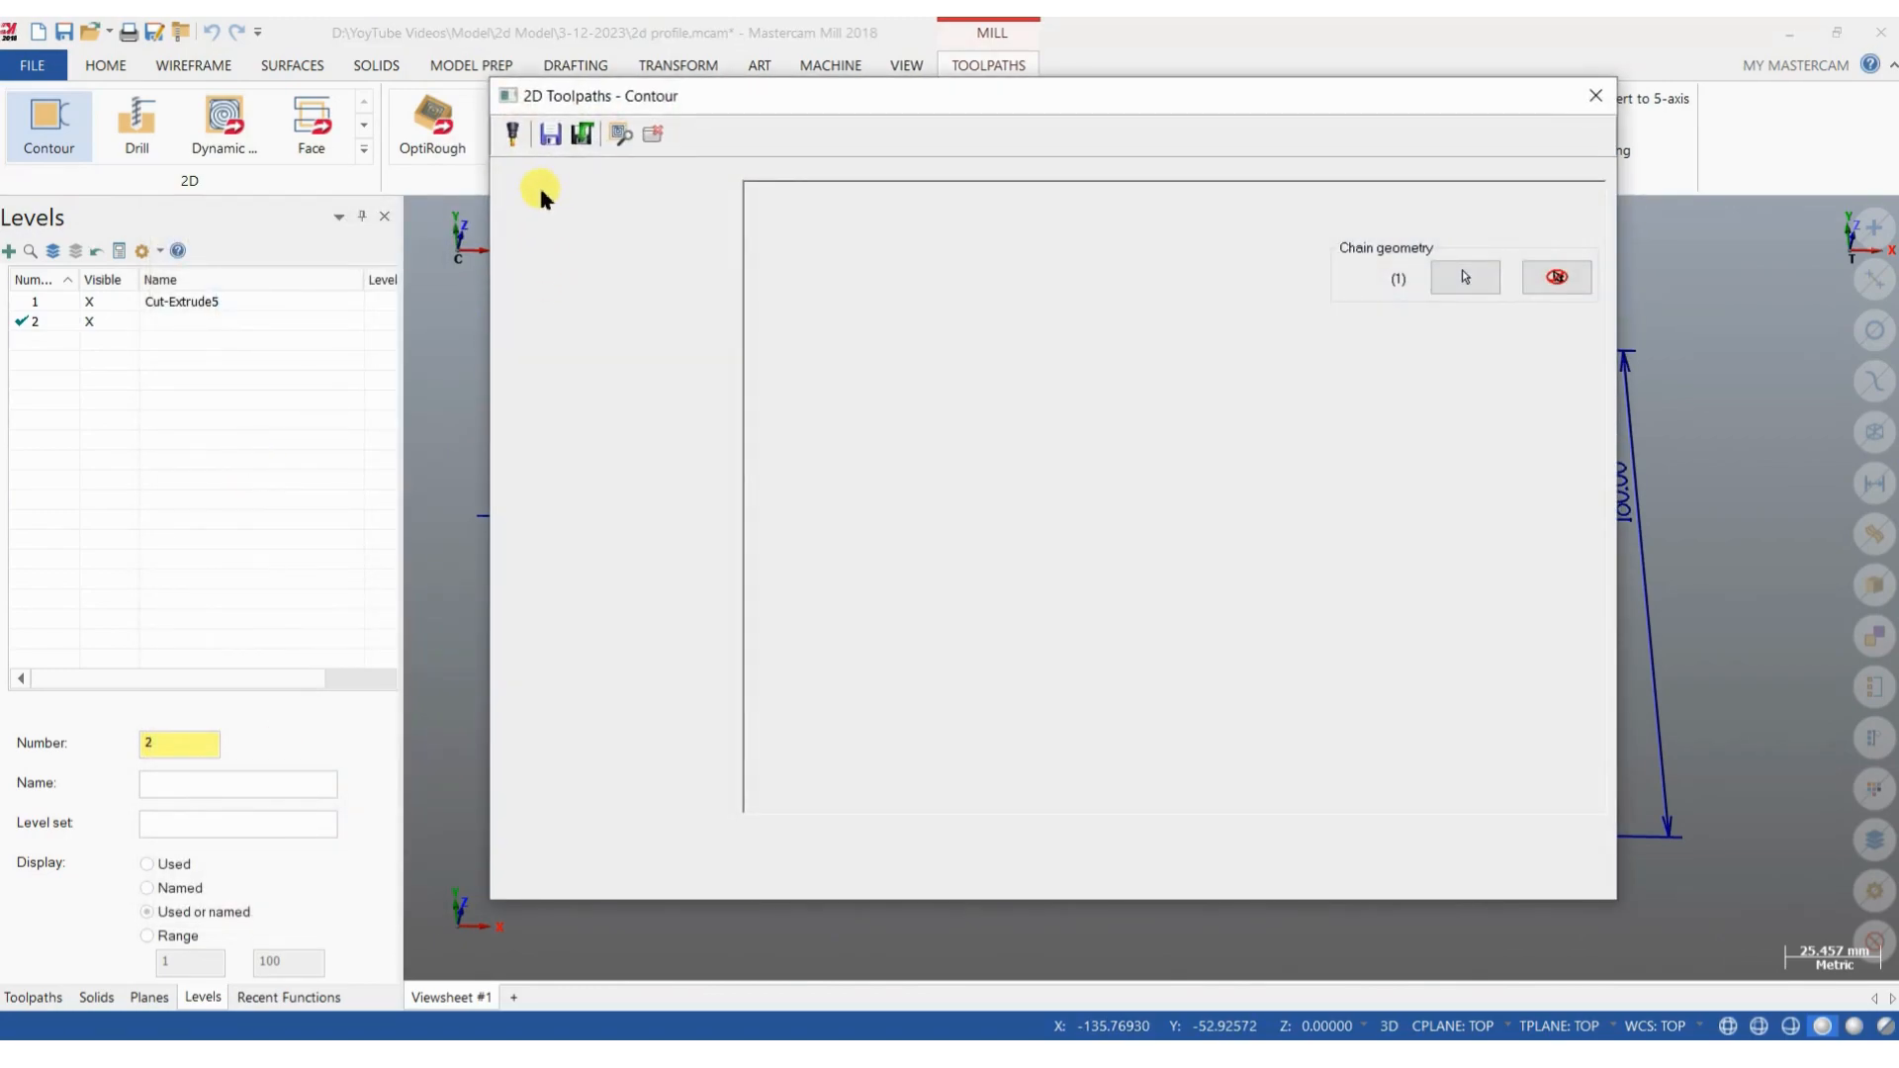
Create a new end mill with 10 mm cutting diameter, 75 mm overall length, 25 mm cutting length and 10 mm shank.
click(554, 208)
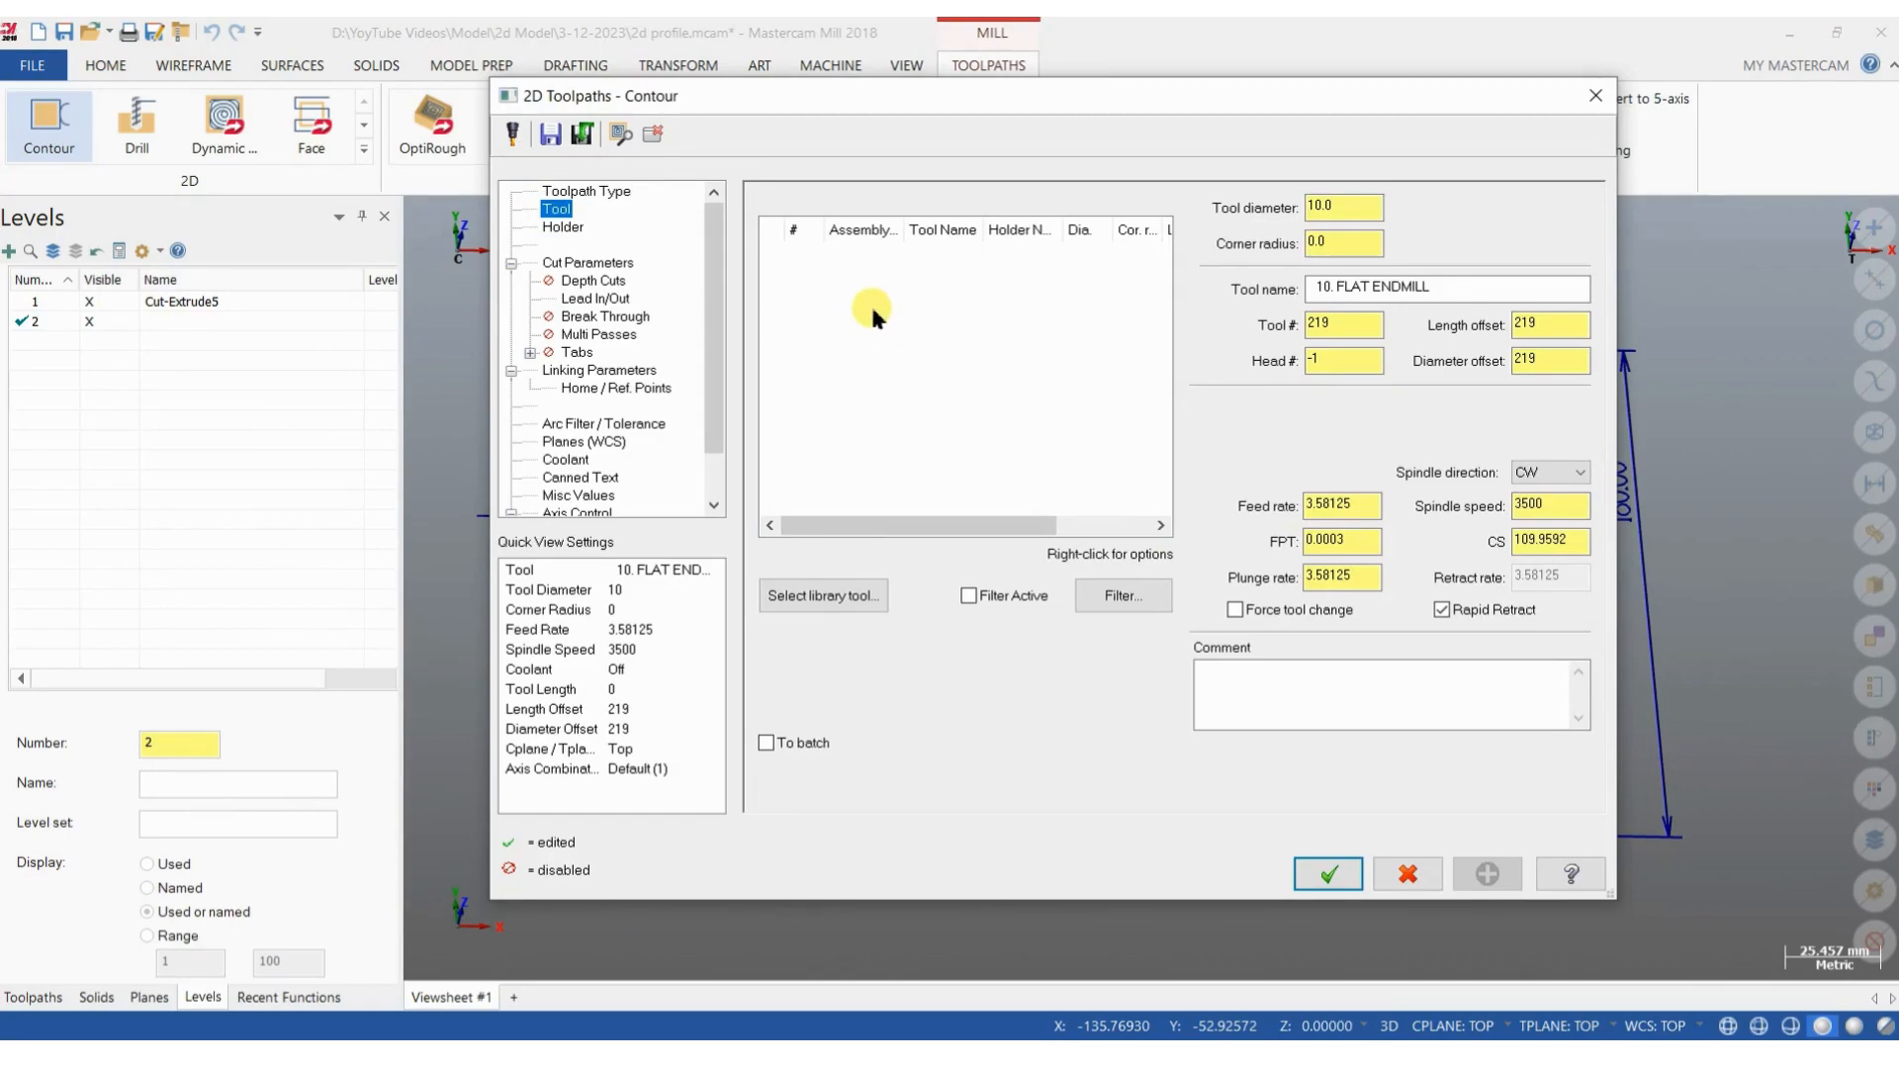
right_click(870, 303)
click(945, 342)
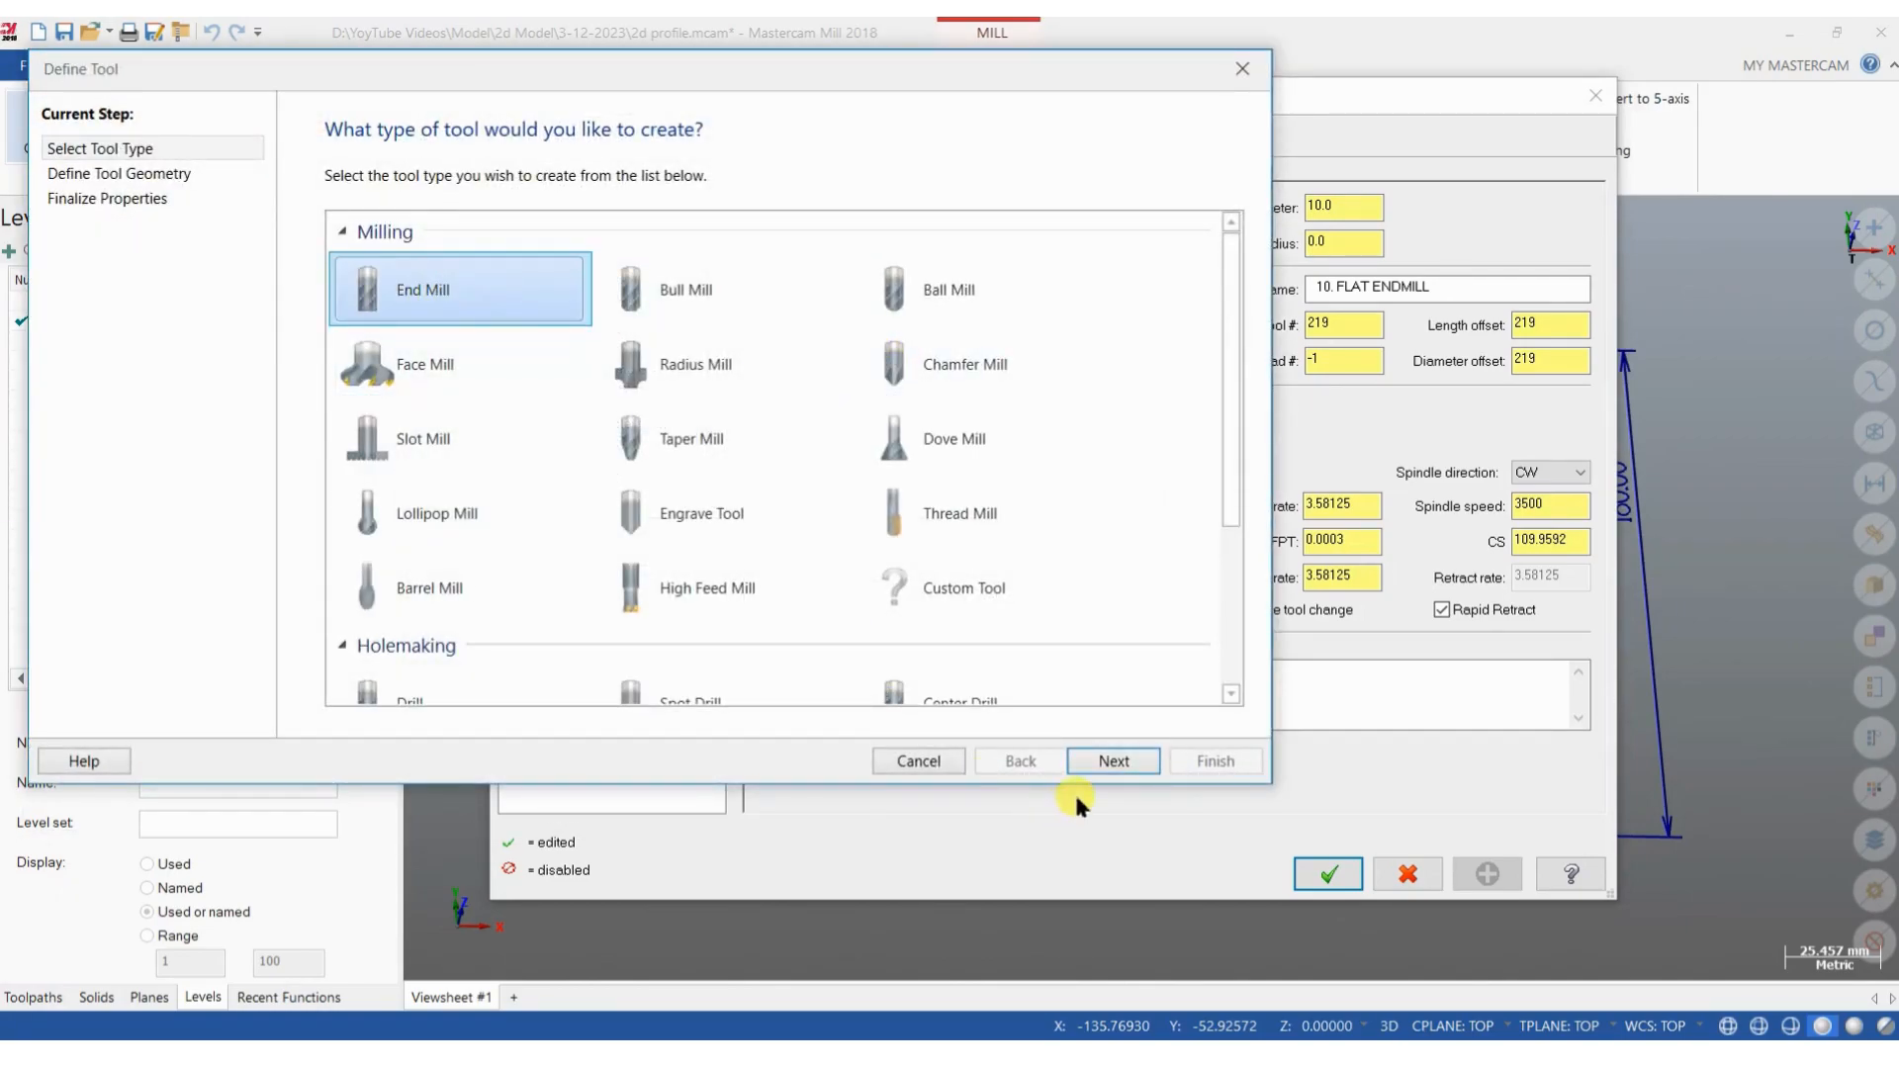
click(1113, 760)
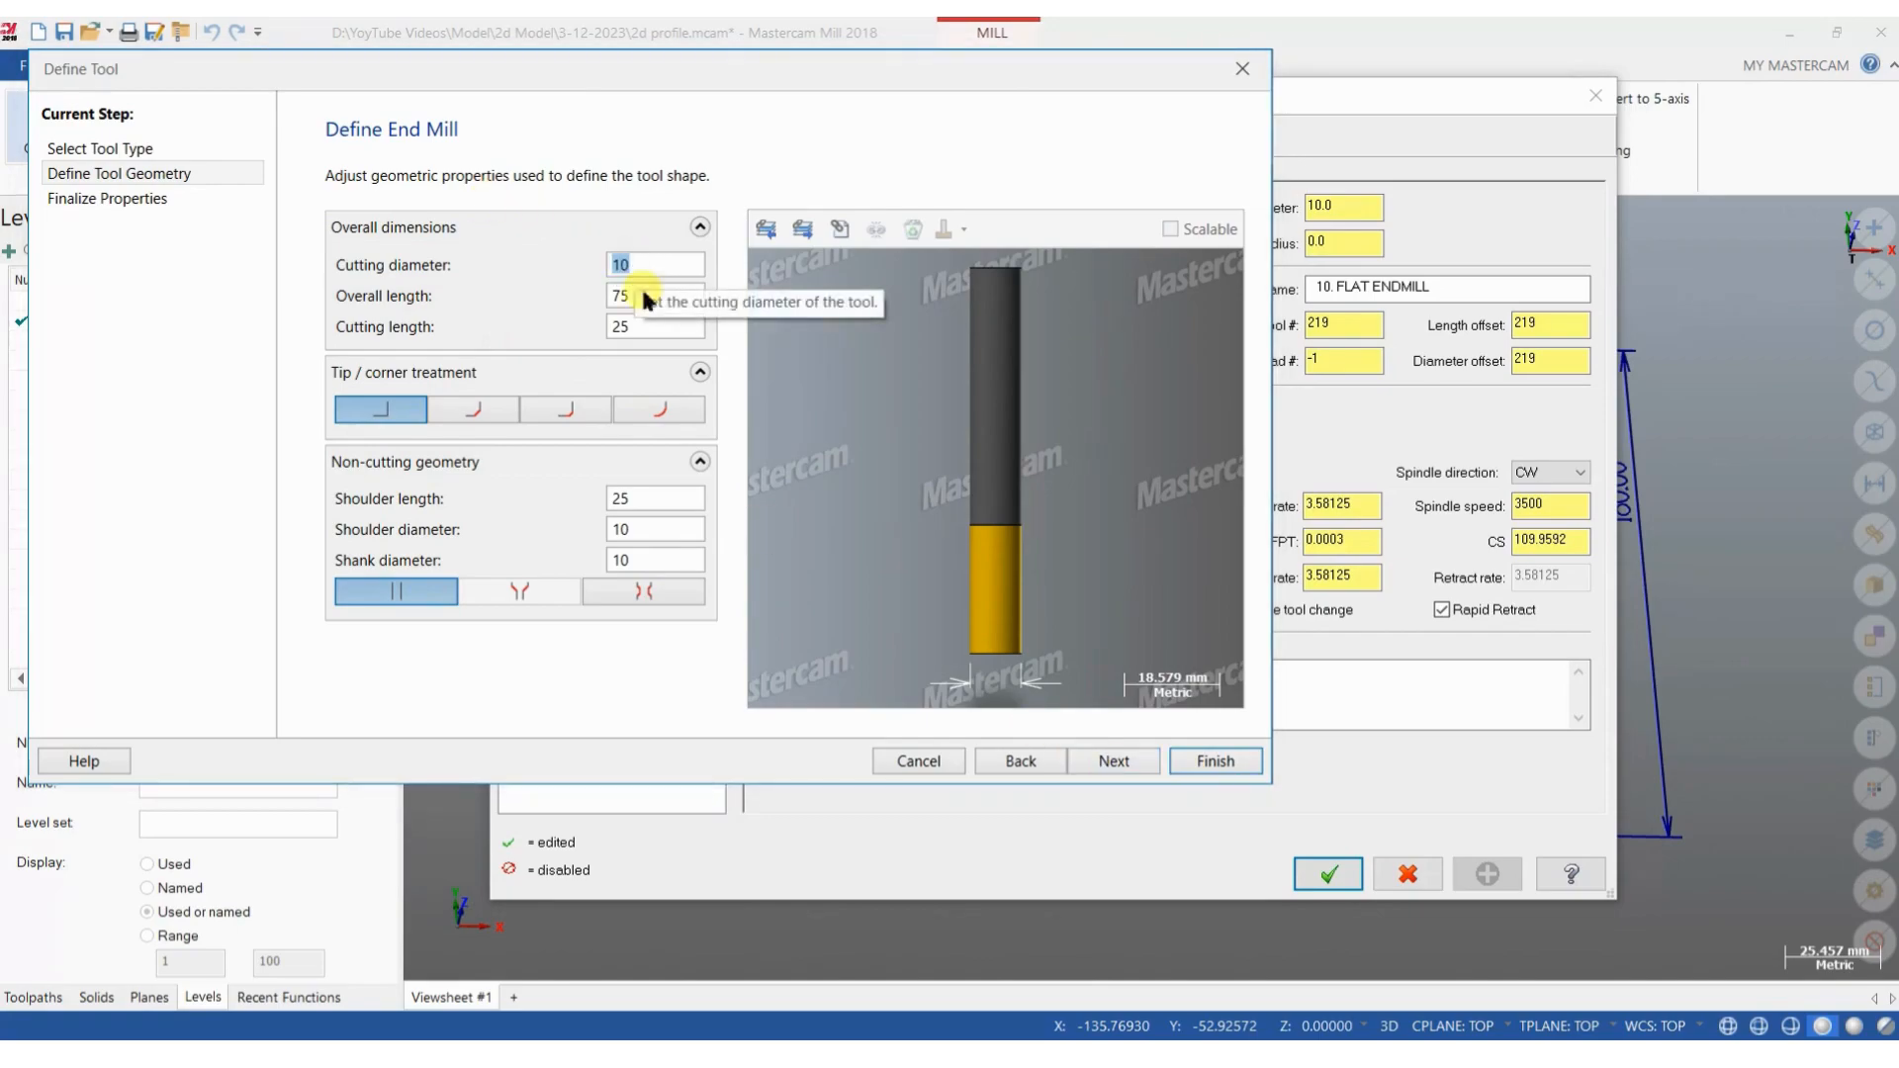
click(655, 537)
click(645, 569)
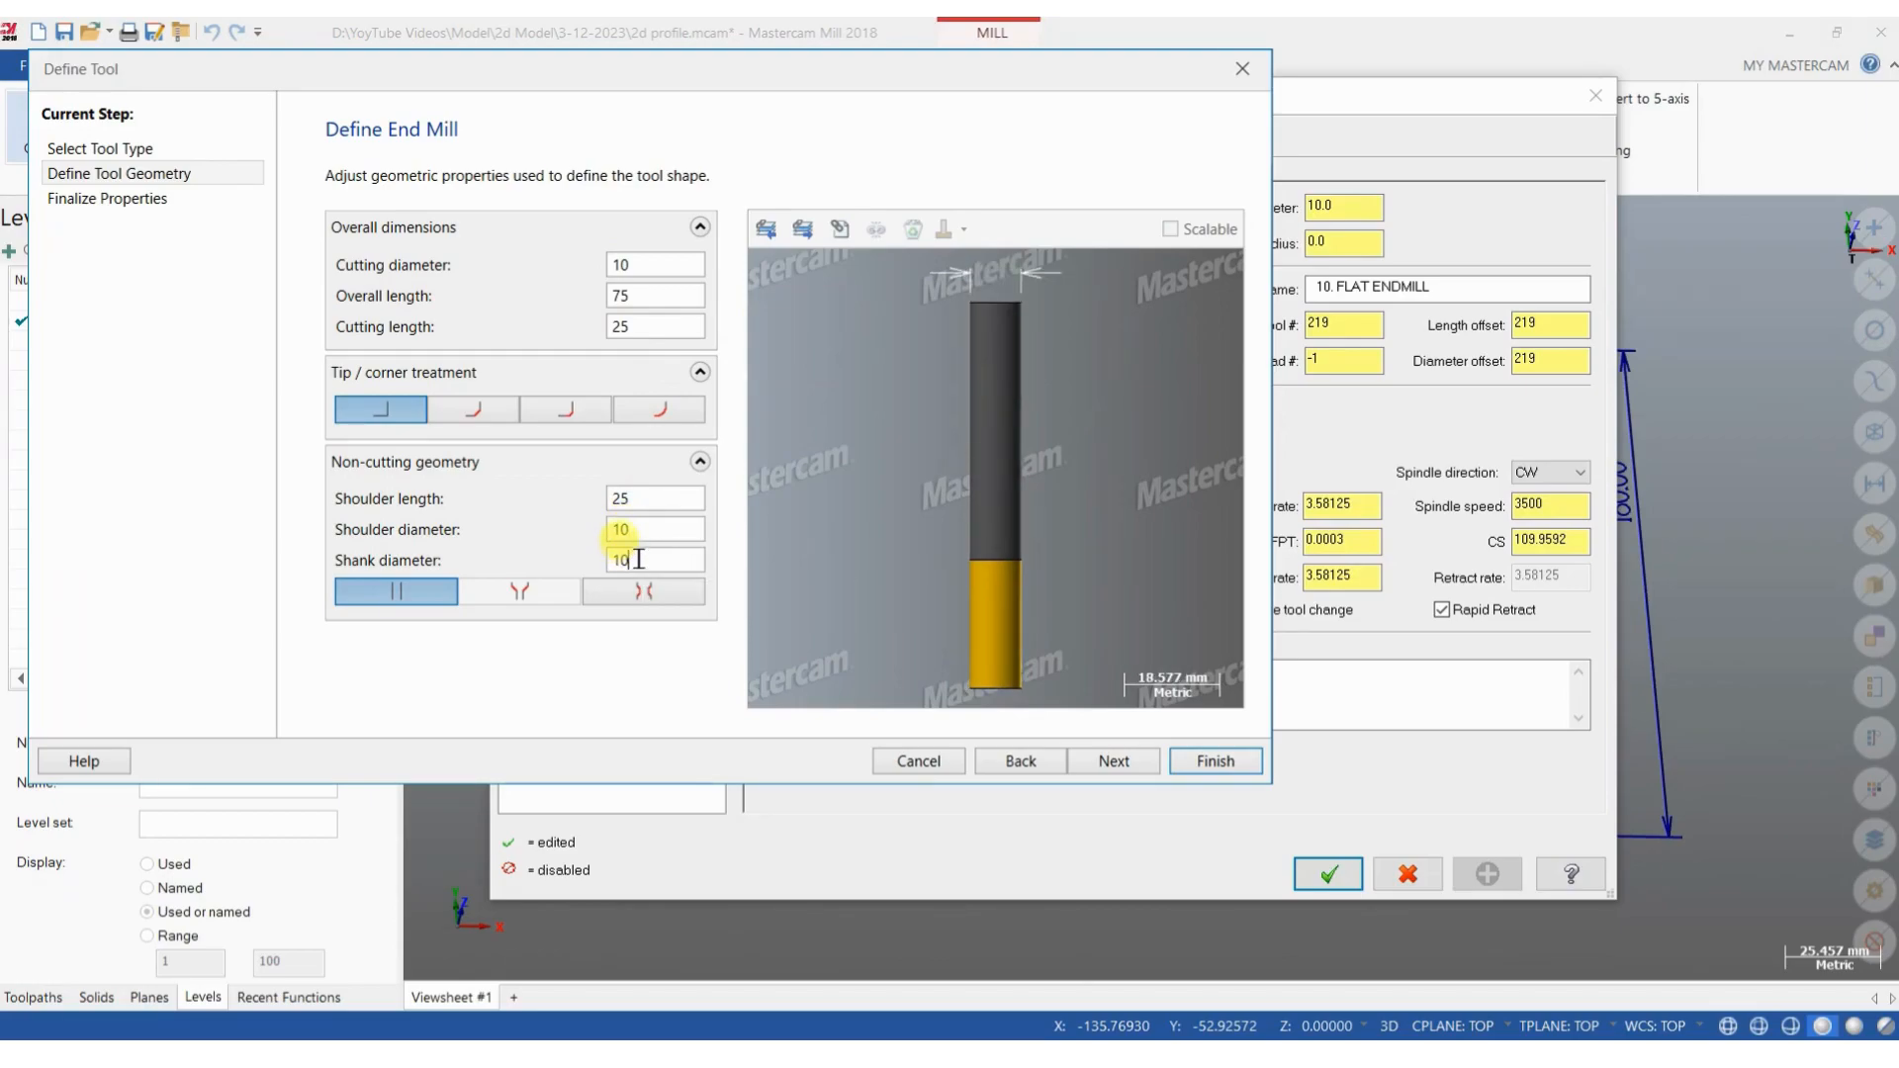
click(629, 497)
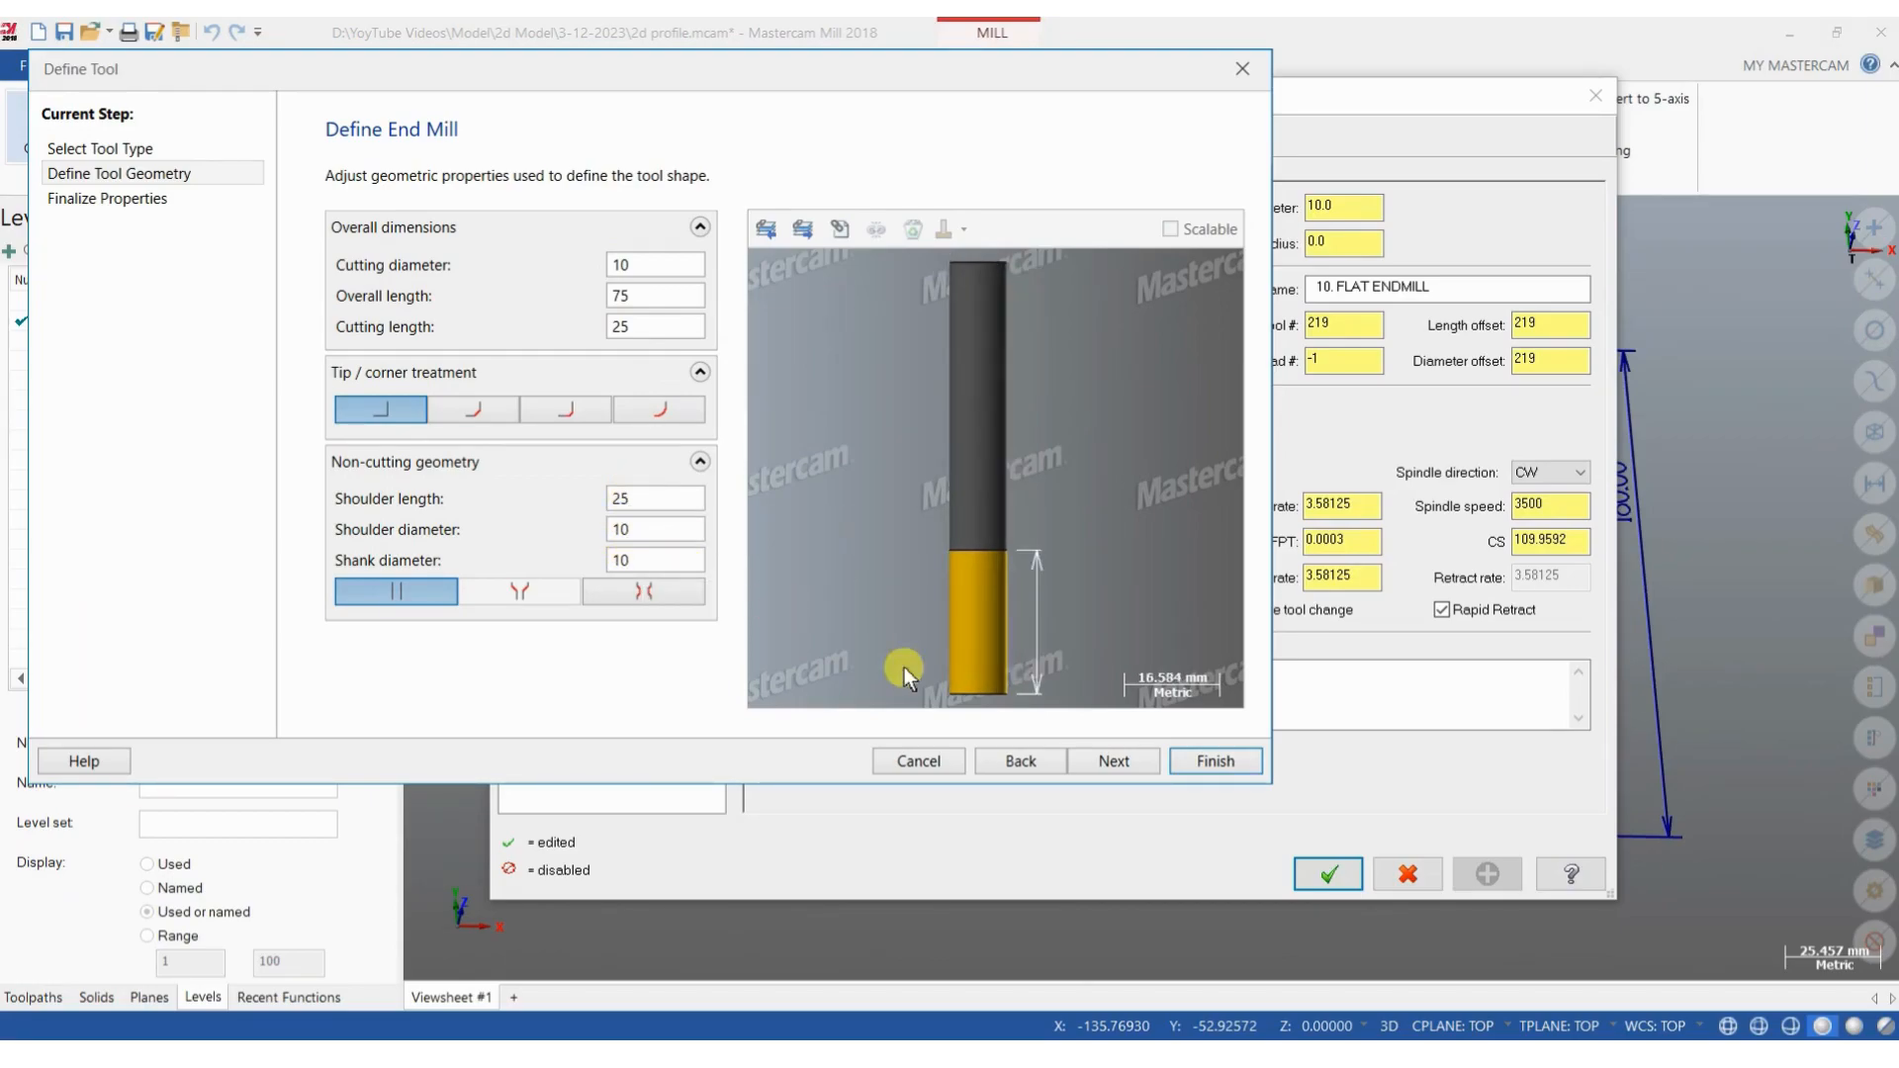
click(1091, 760)
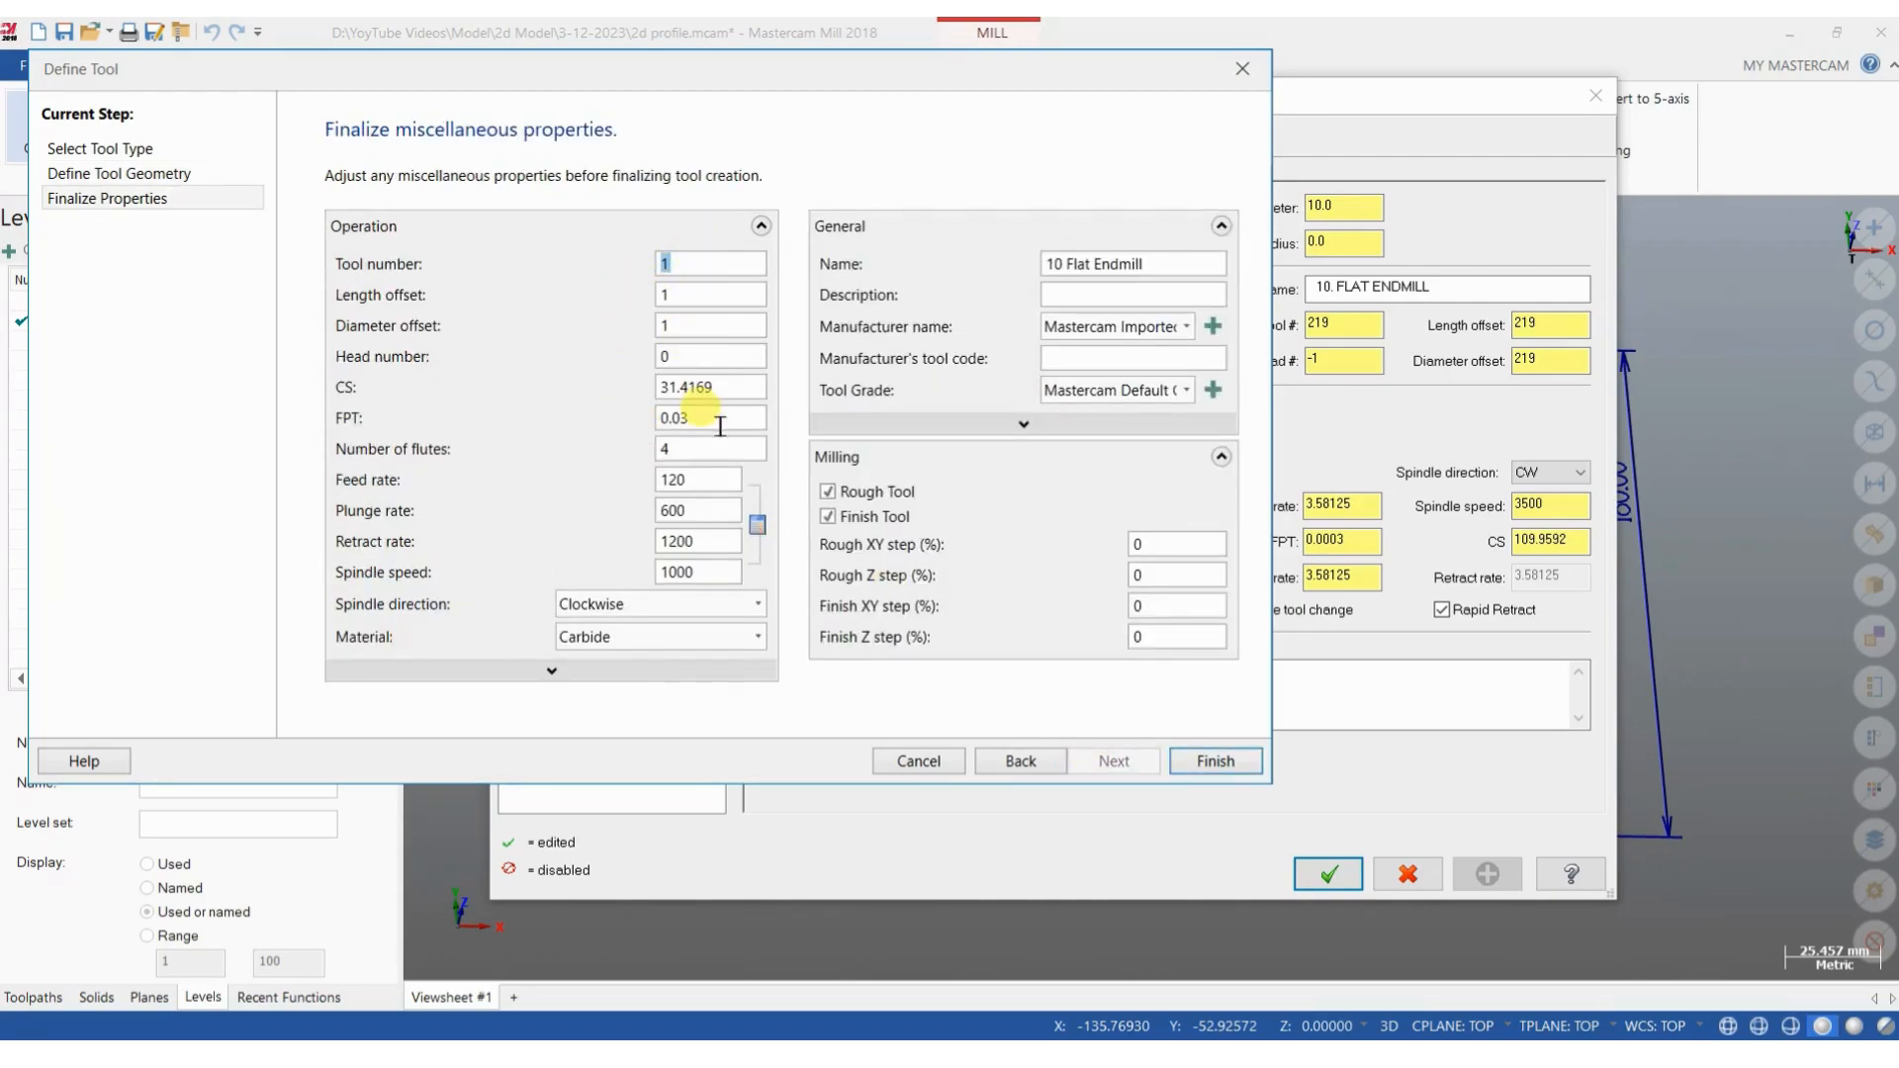
Set the new end mill's spindle speed to 3000, feed per tooth to 0.1 and feed rate to 1200, and finish defining it.
click(706, 572)
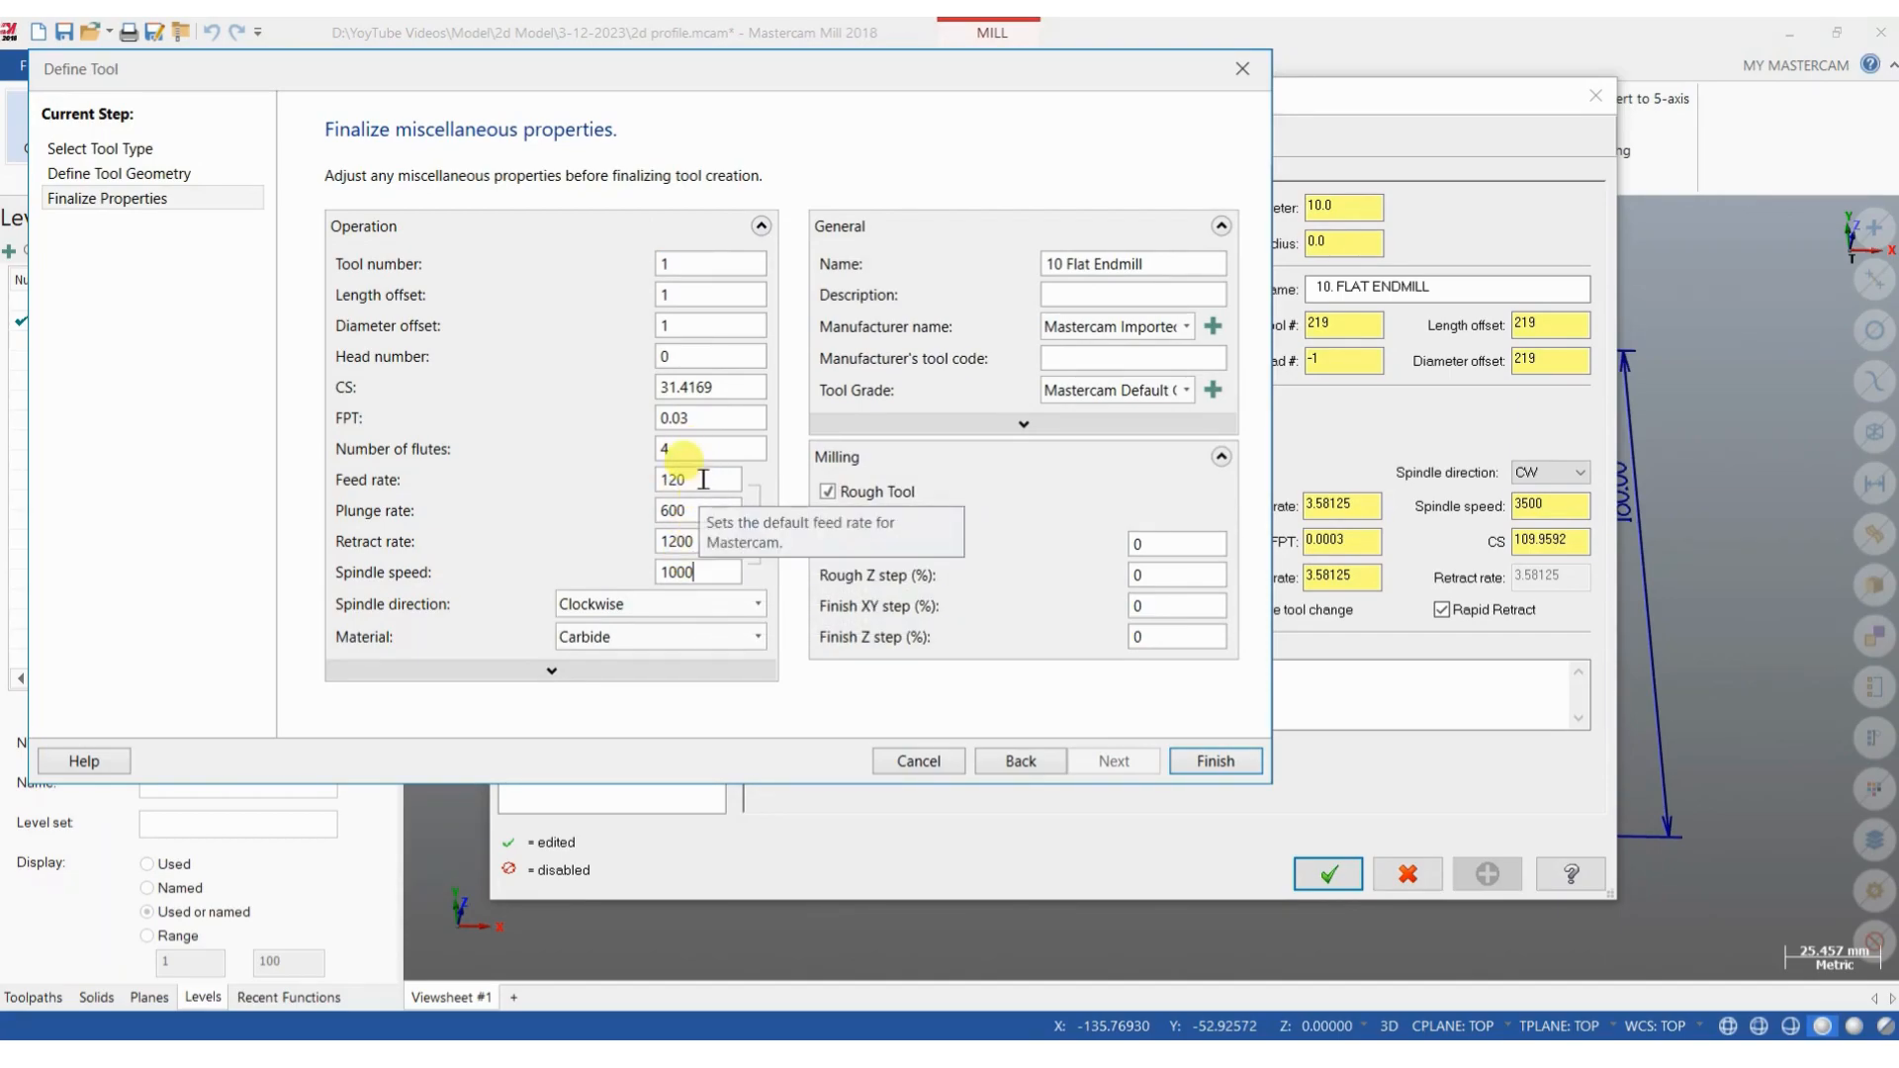
double_click(692, 572)
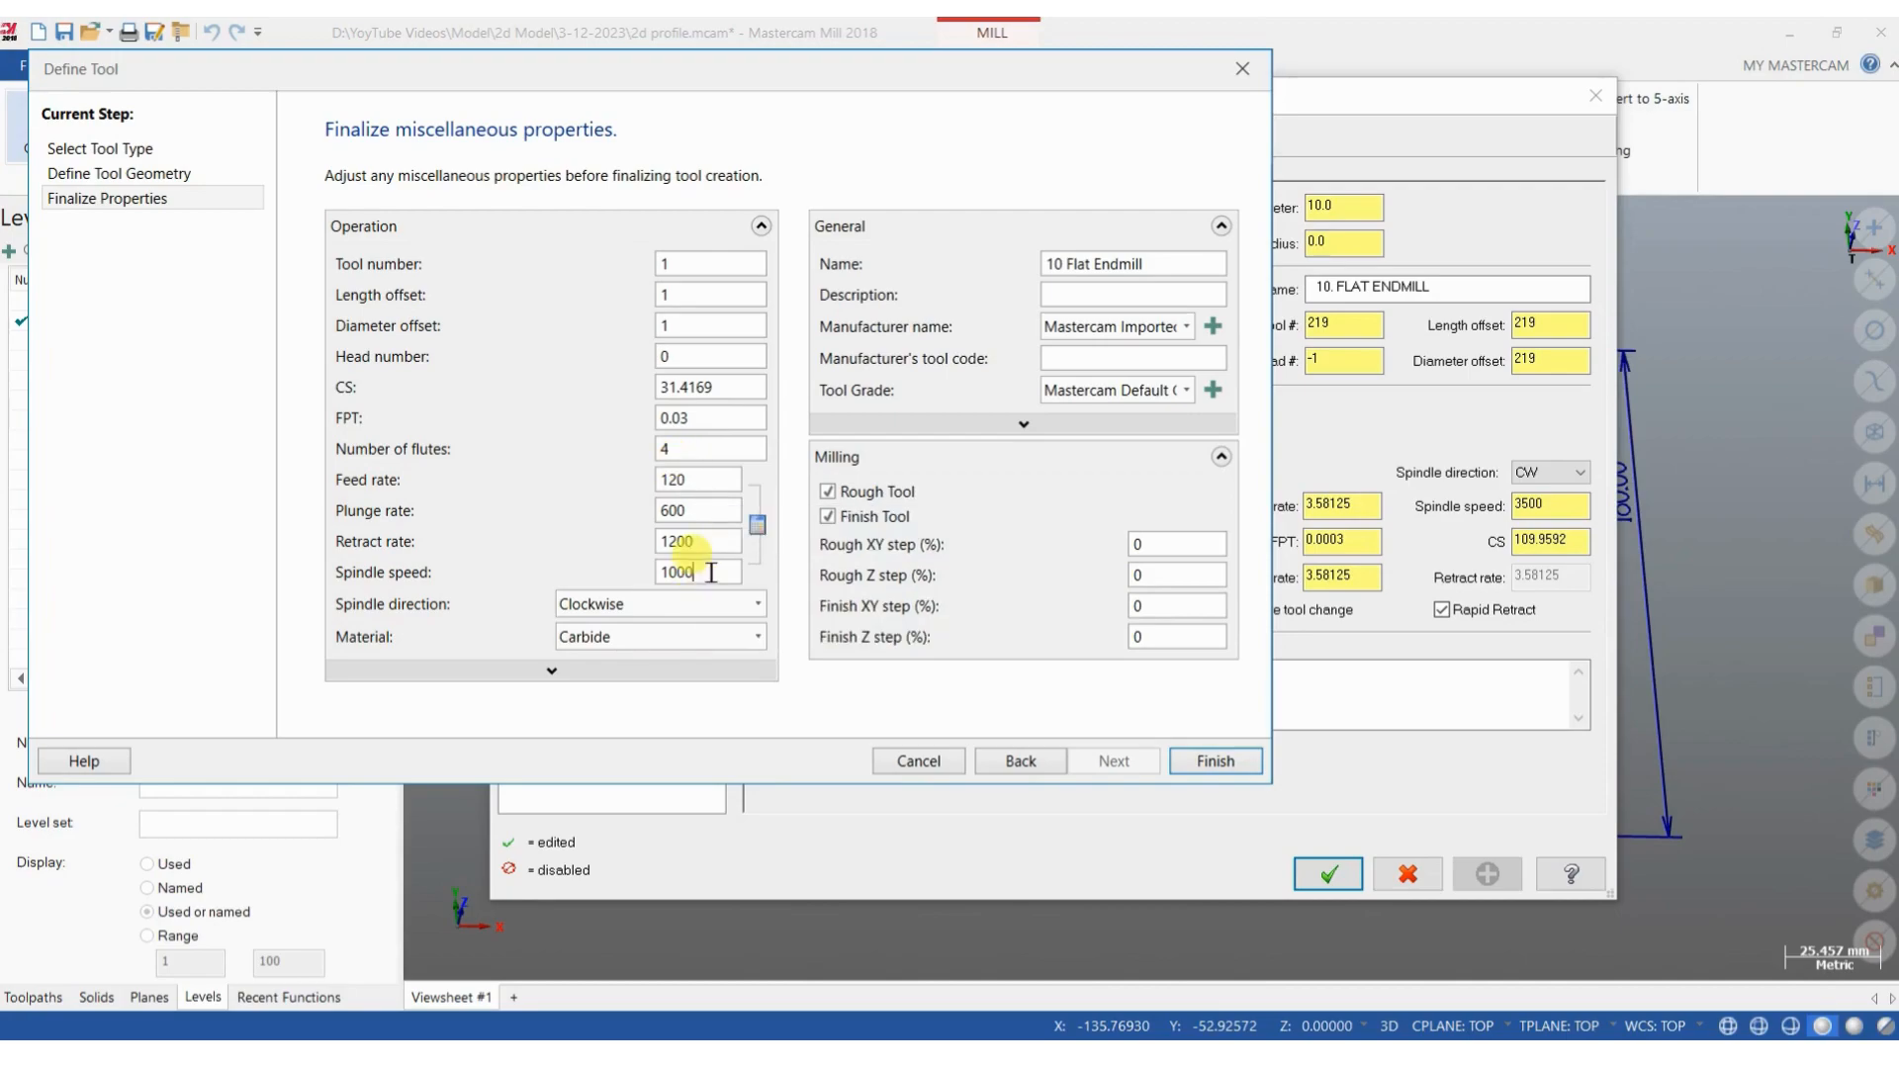
text(3000)
click(711, 479)
double_click(714, 426)
text(.1)
click(726, 482)
text(0)
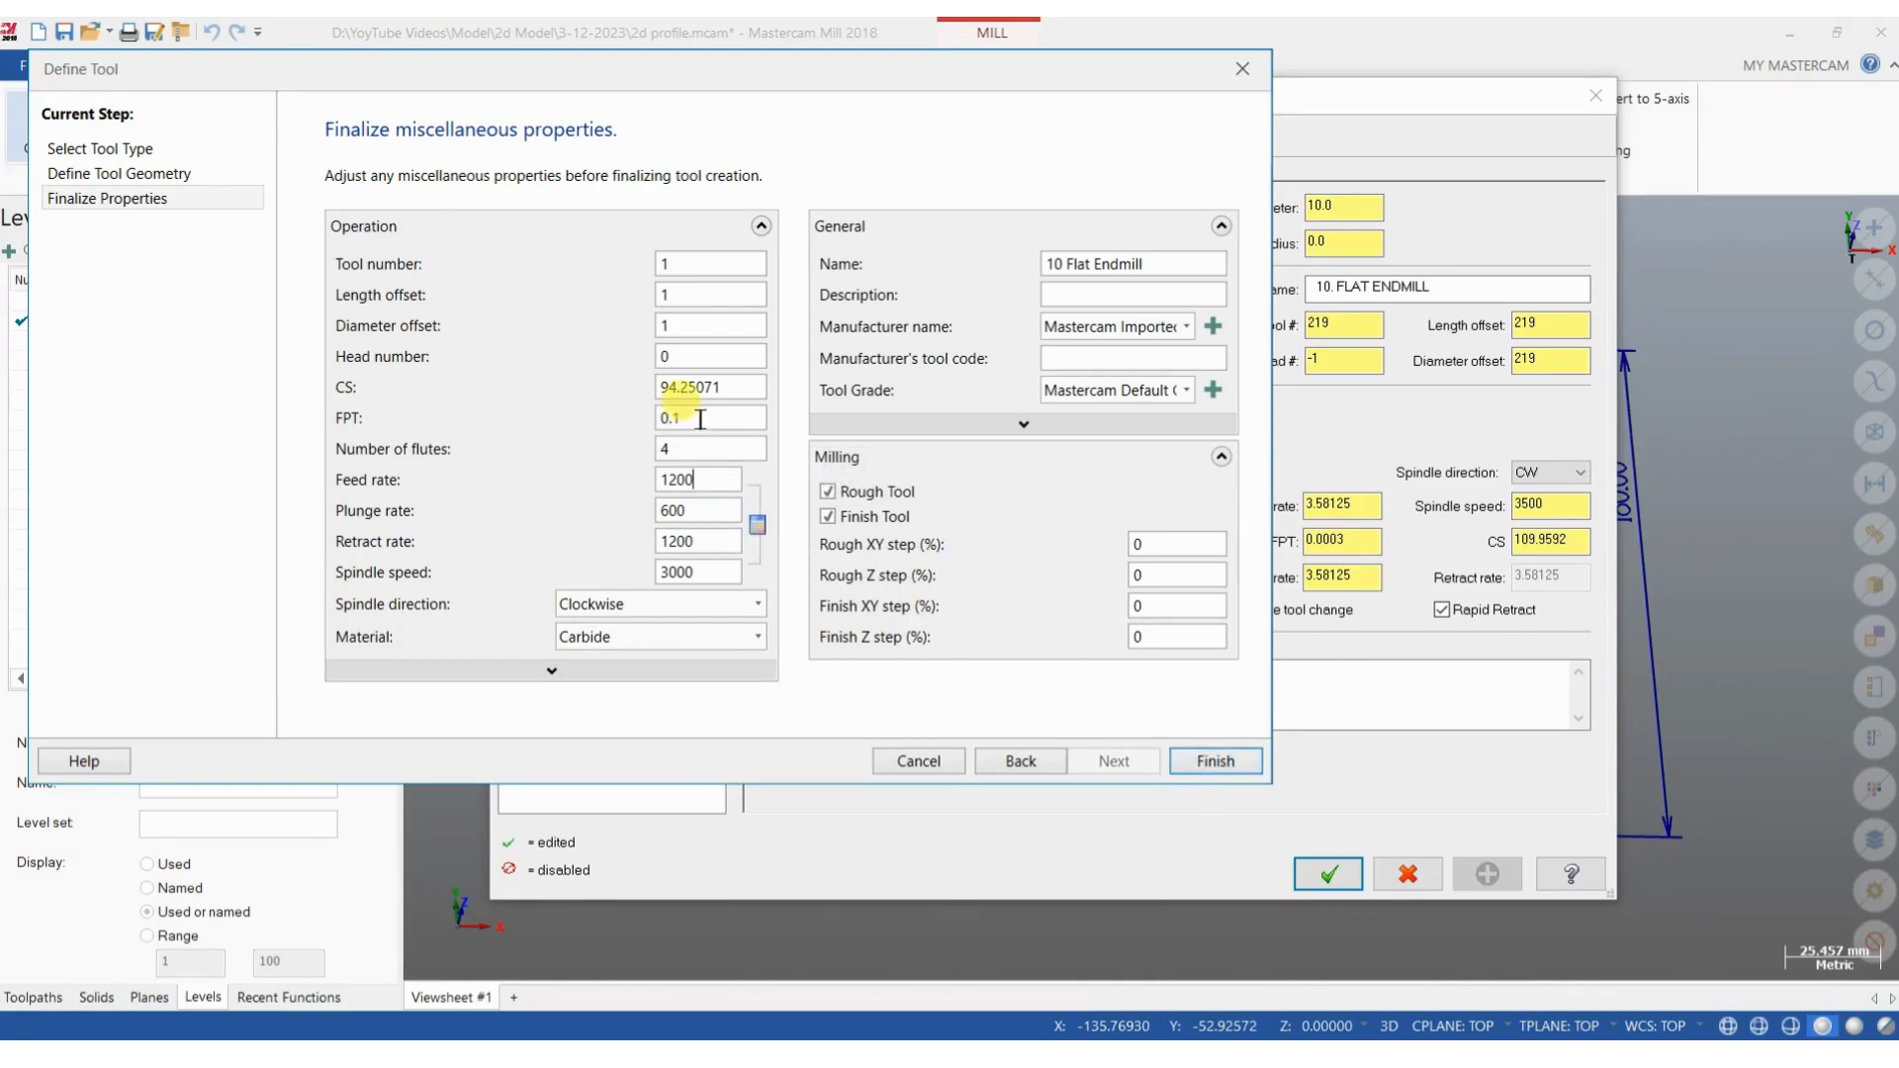
drag(713, 420, 648, 435)
click(1211, 753)
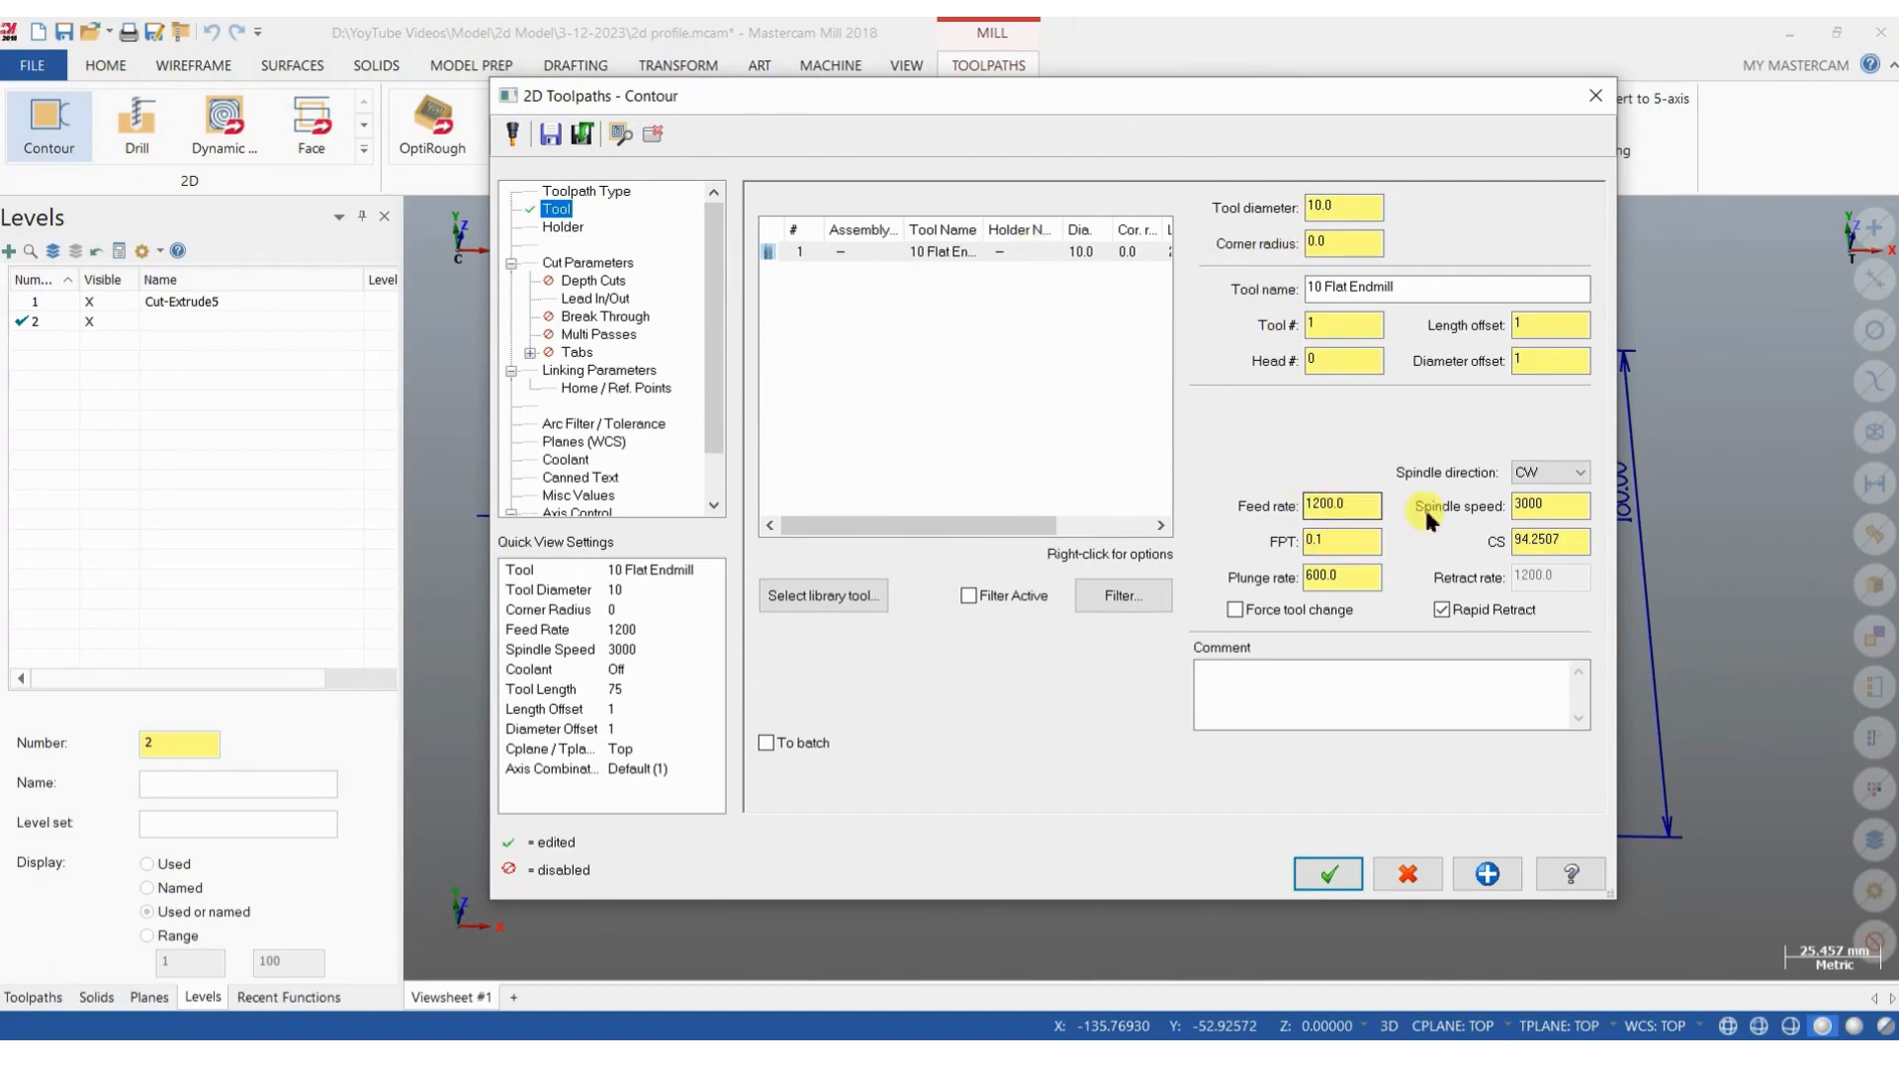
Change the contour type to Ramp with Plunge motion and a ramp depth of 0.5 mm.
click(591, 263)
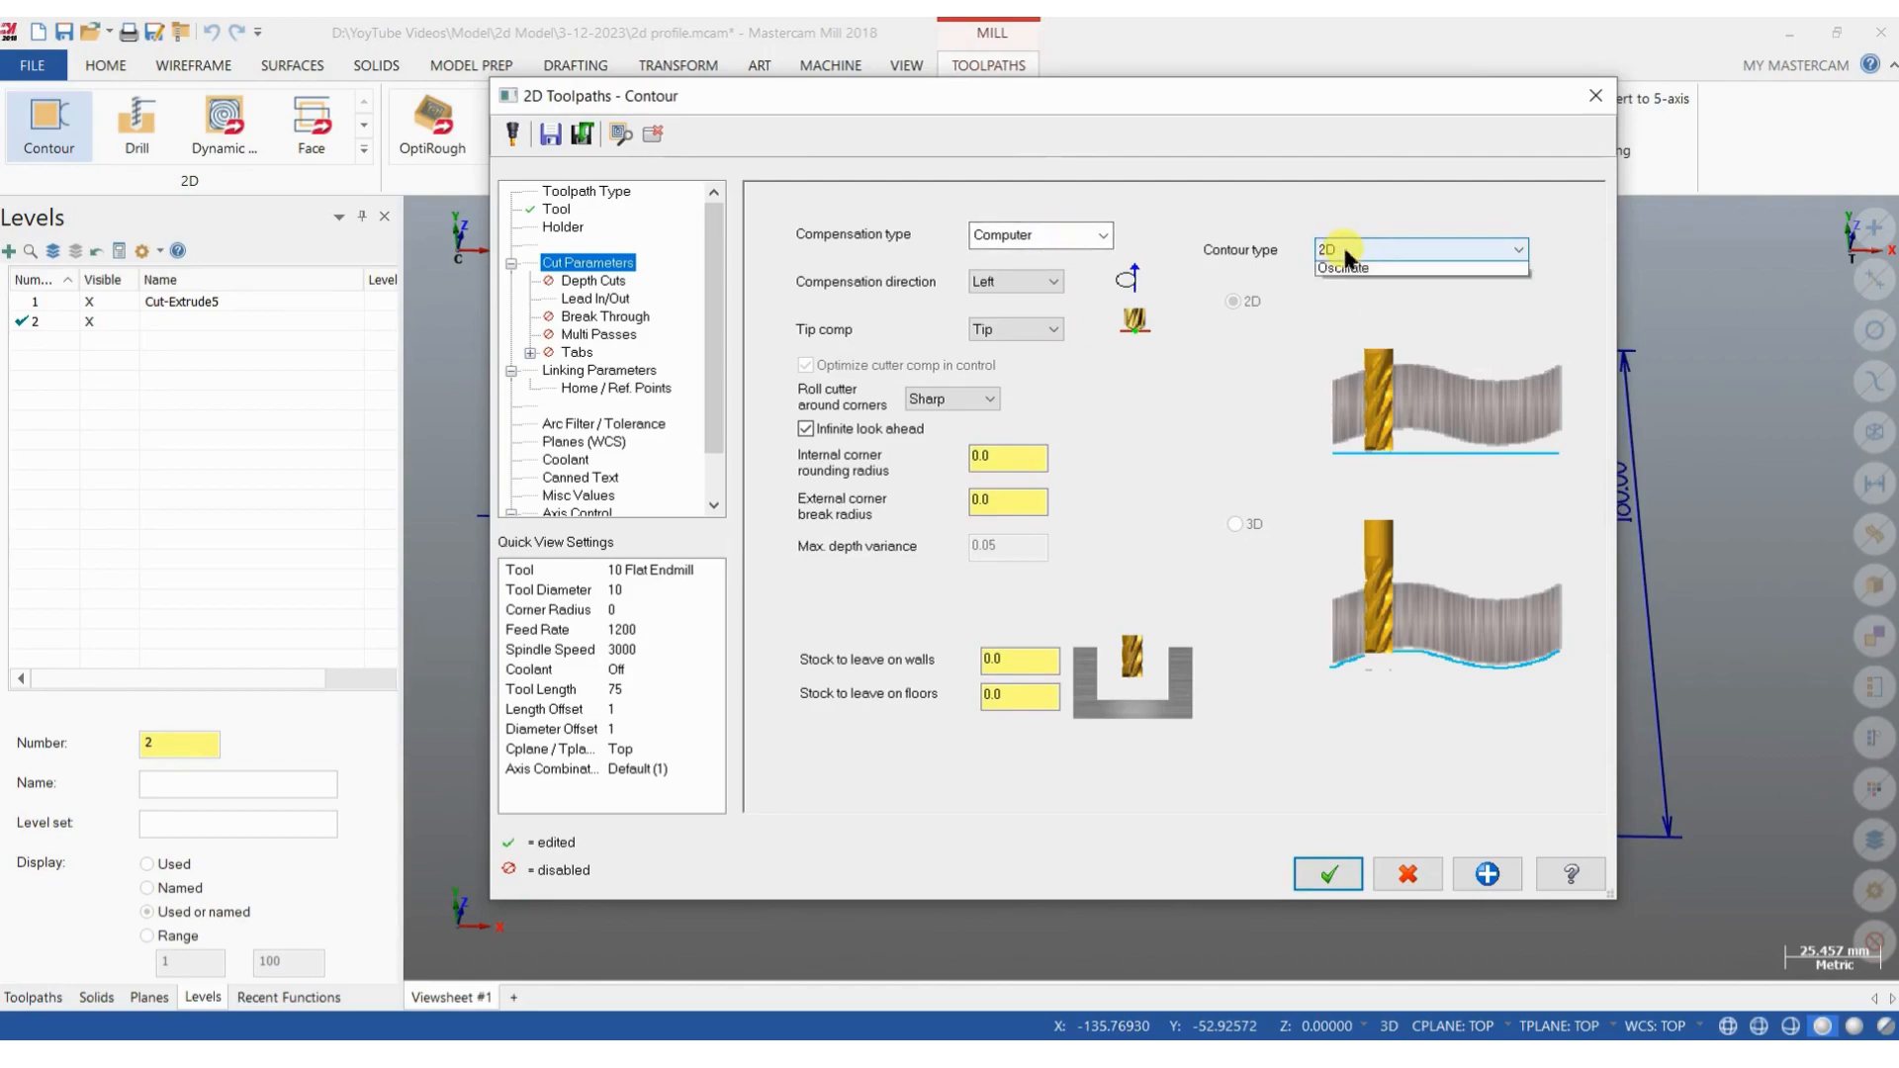
click(1339, 249)
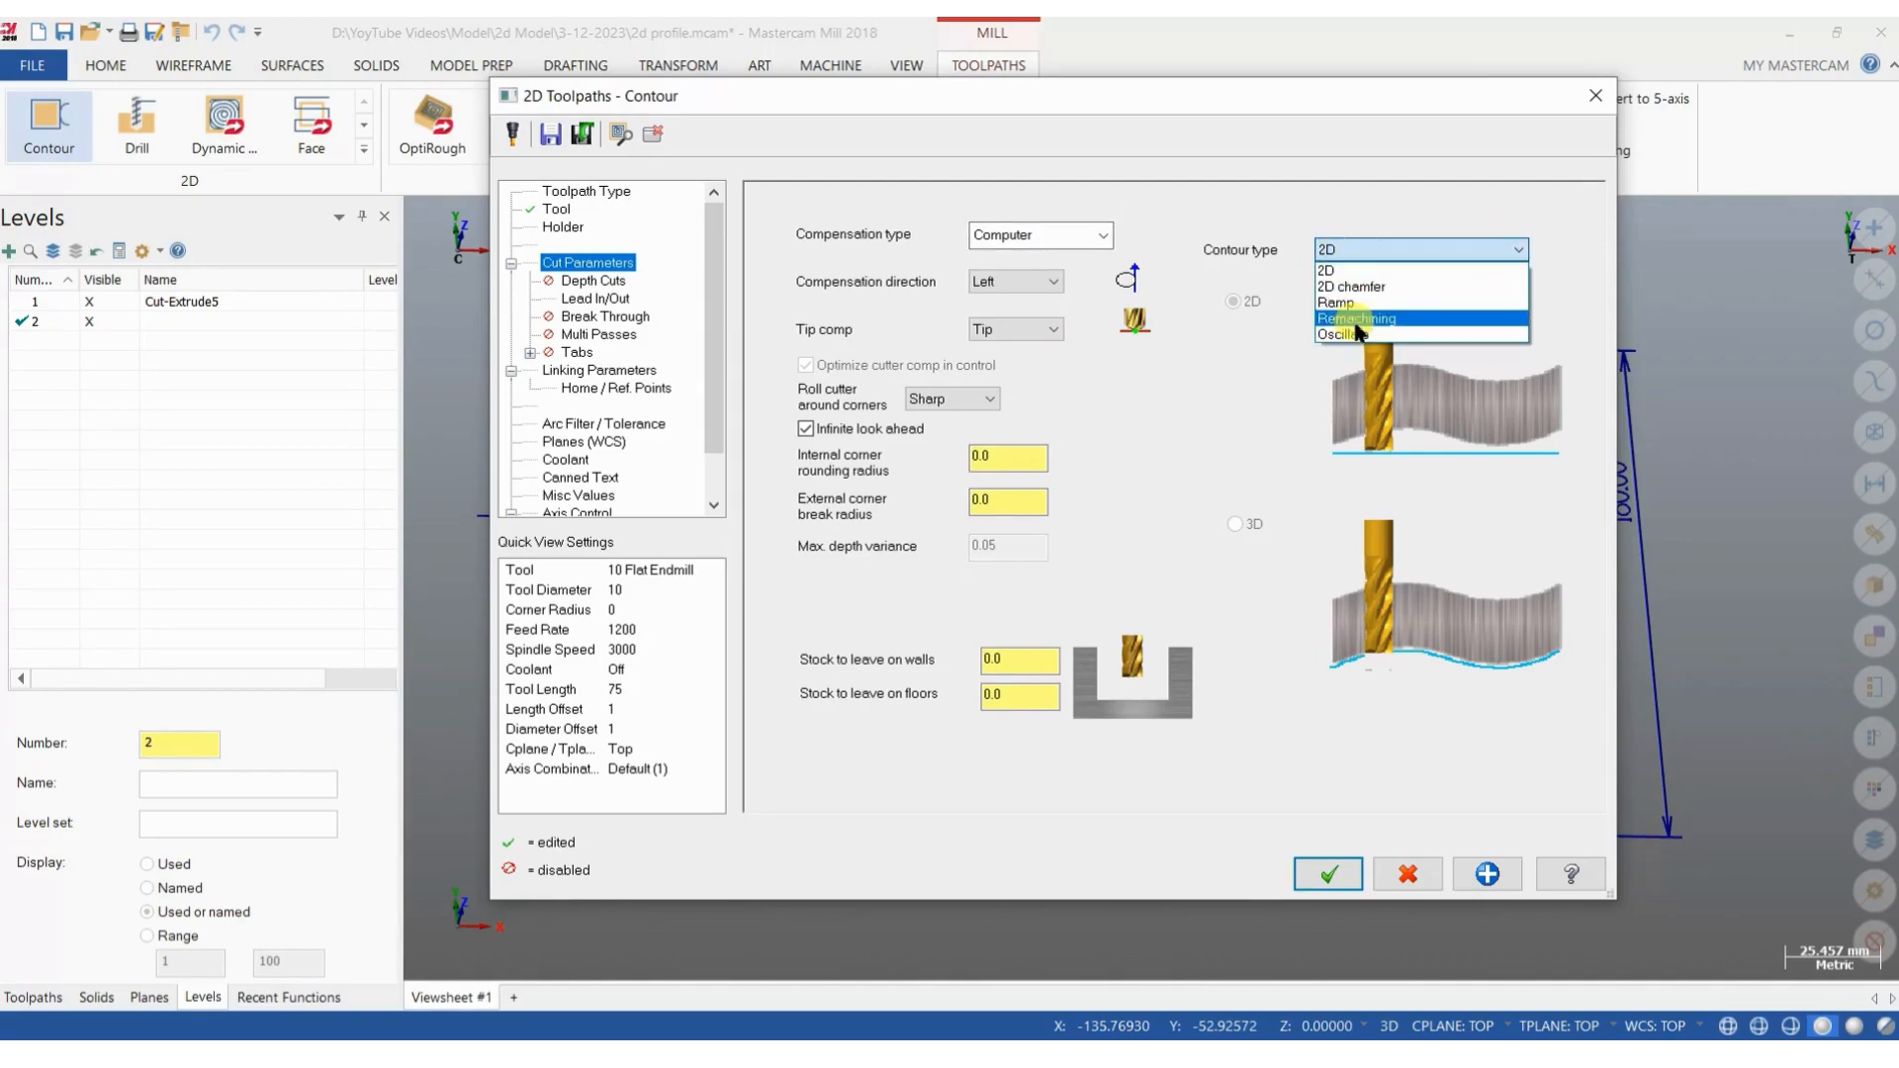
click(1358, 303)
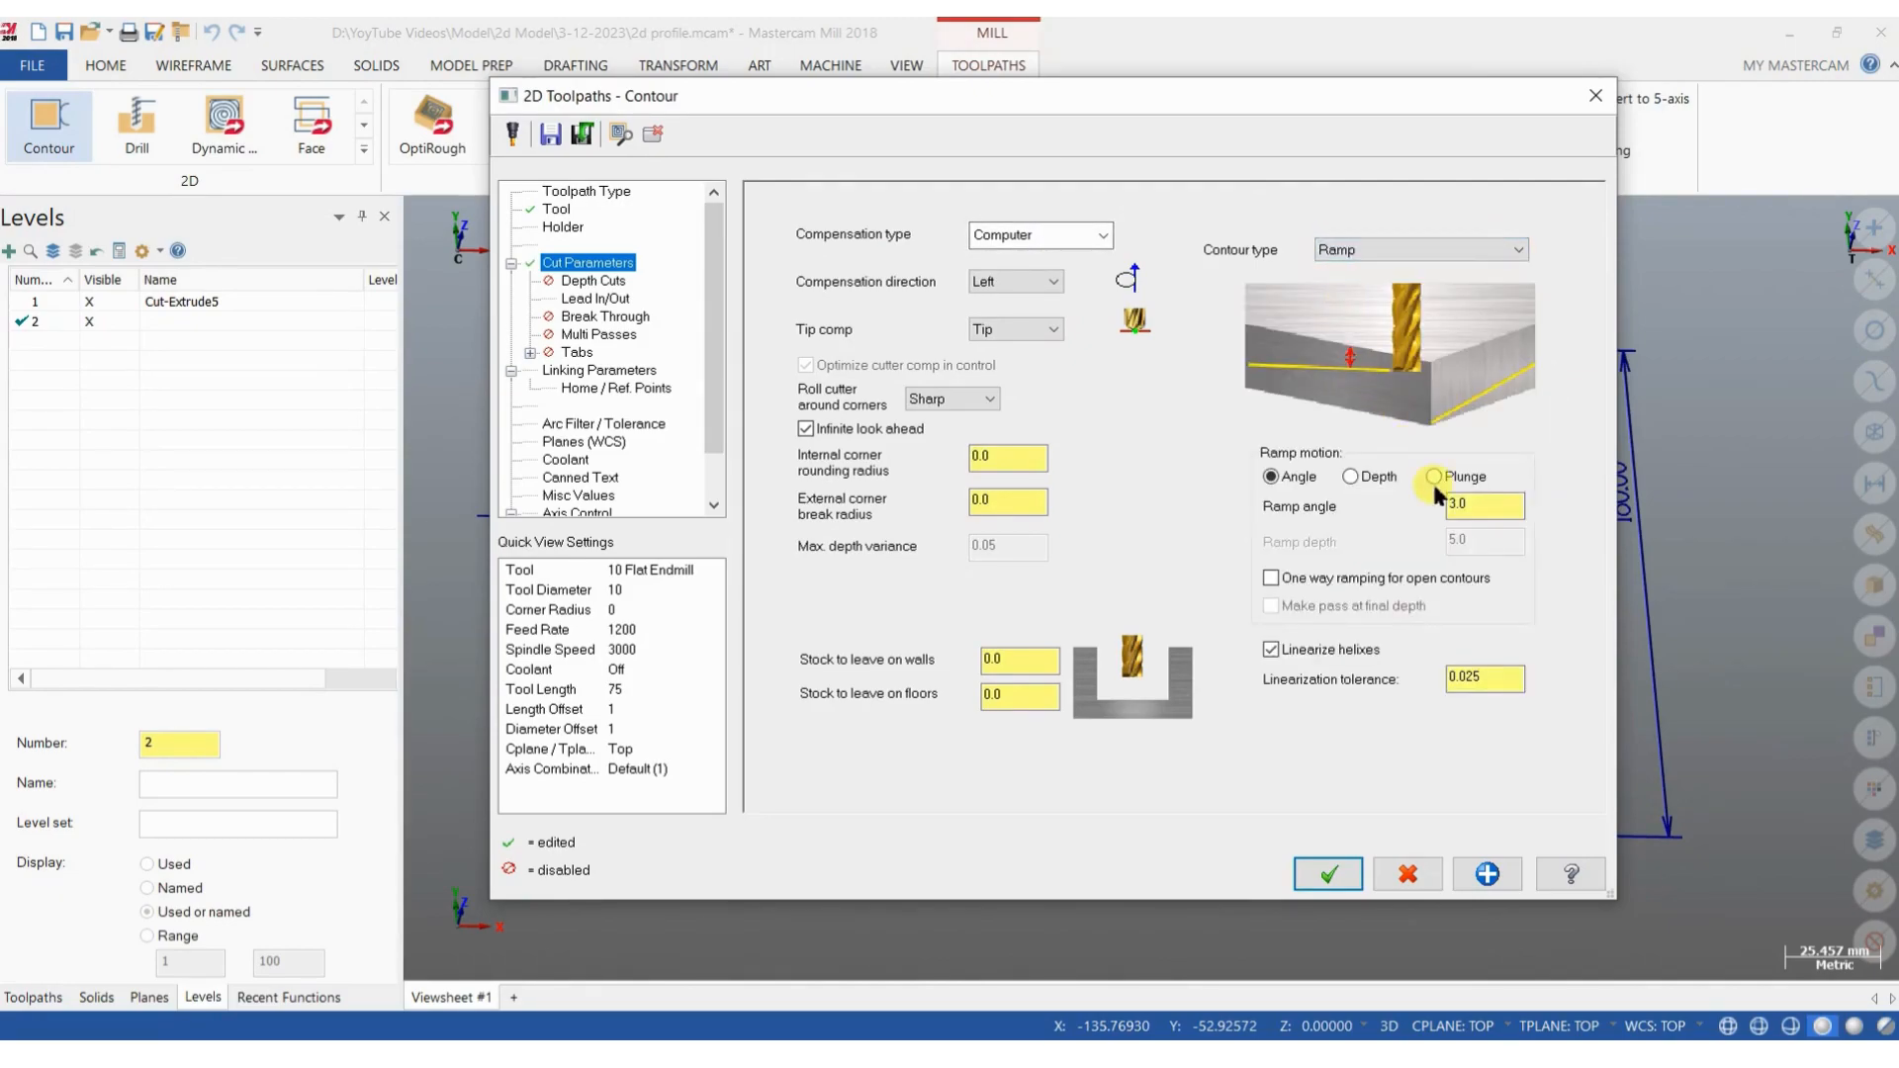
click(1434, 476)
double_click(1521, 553)
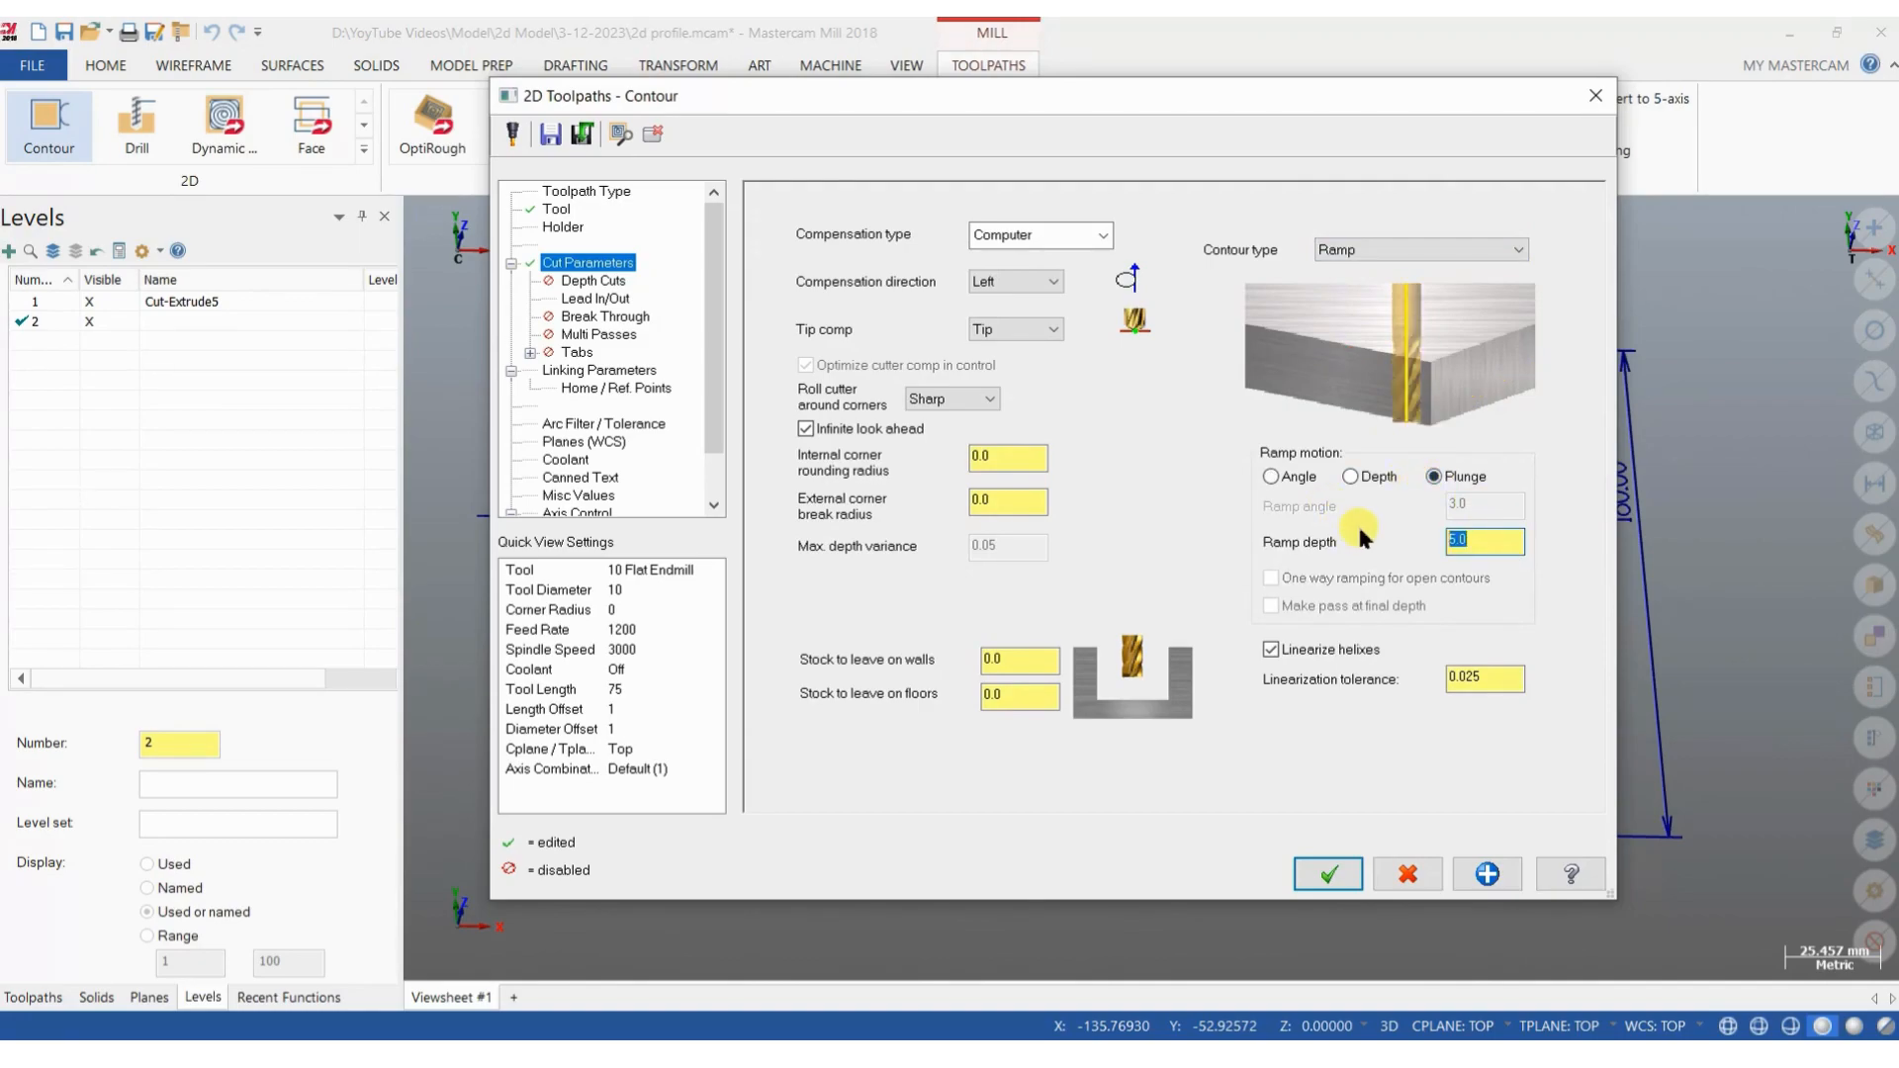
text(.5)
Set the stock to leave to 0.3 mm on walls and 0.15 mm on floors.
double_click(994, 660)
text(.3)
key(Return)
double_click(1037, 703)
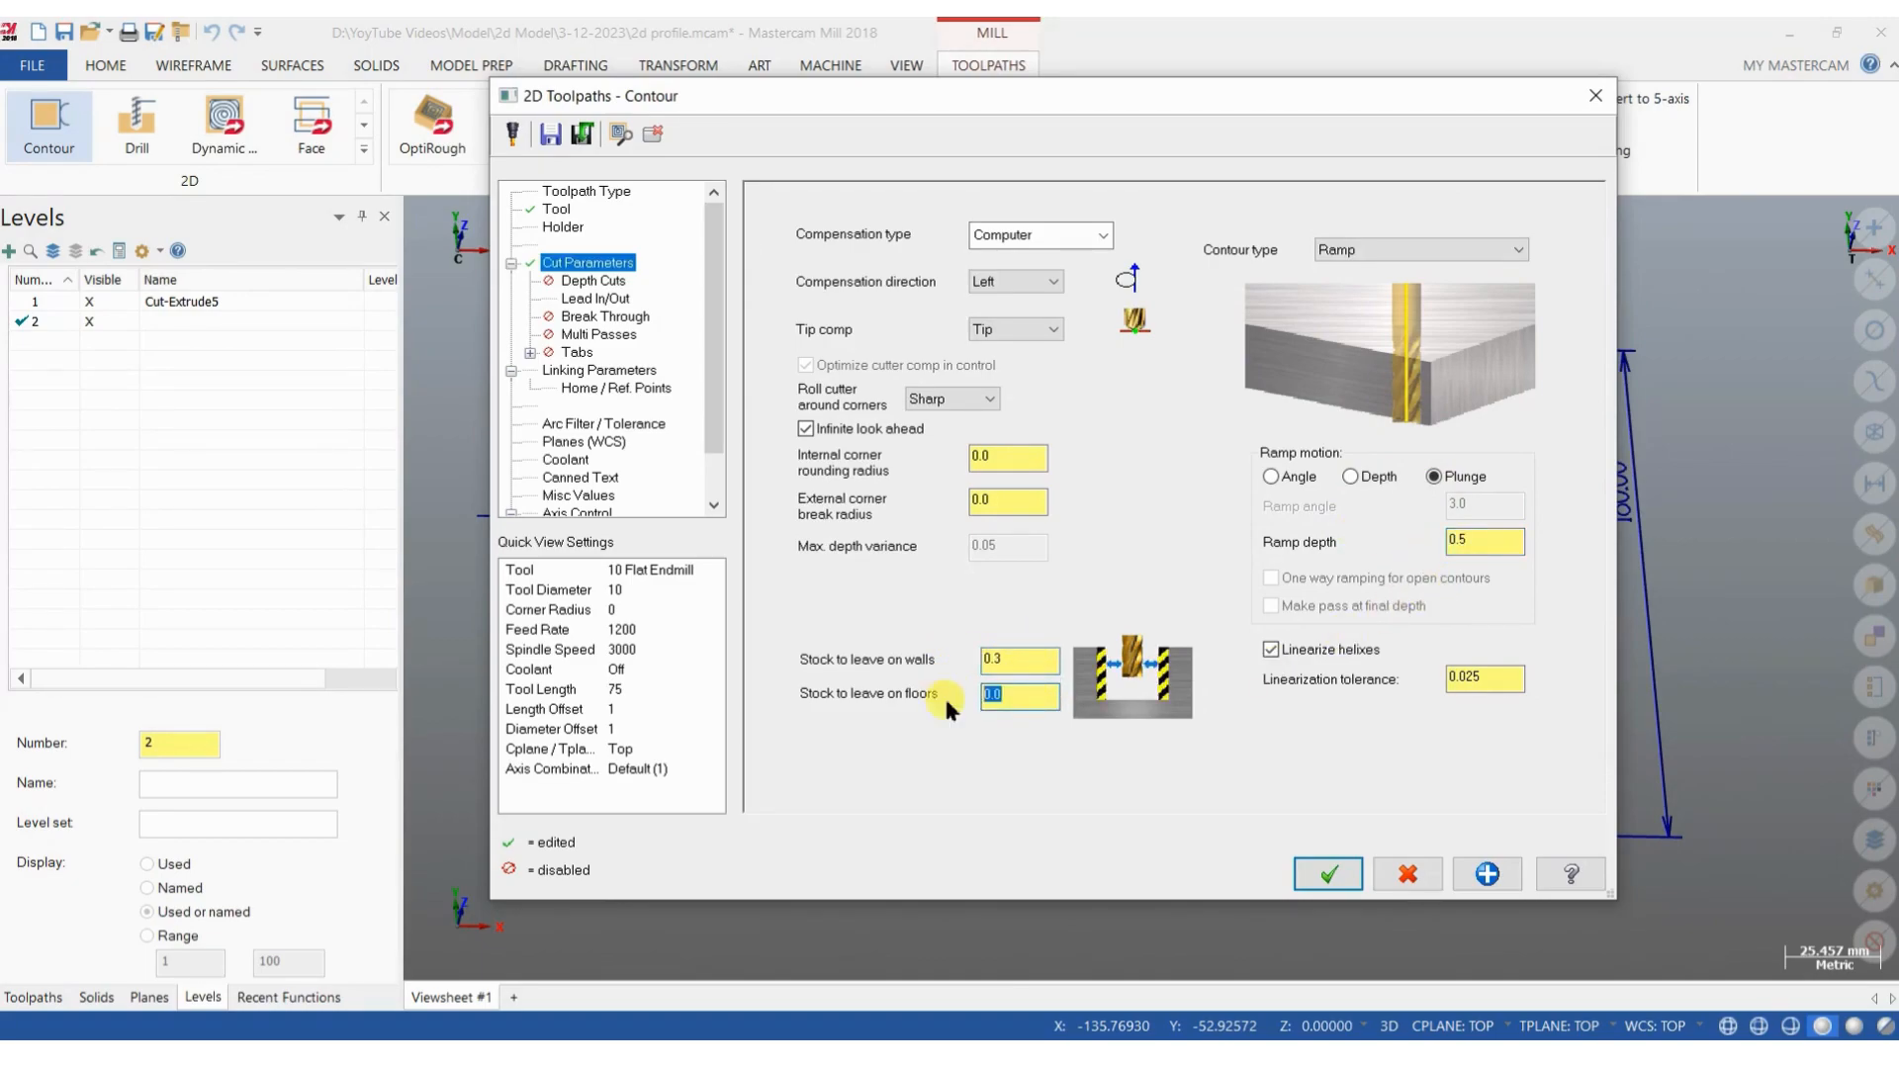
text(.15)
key(Return)
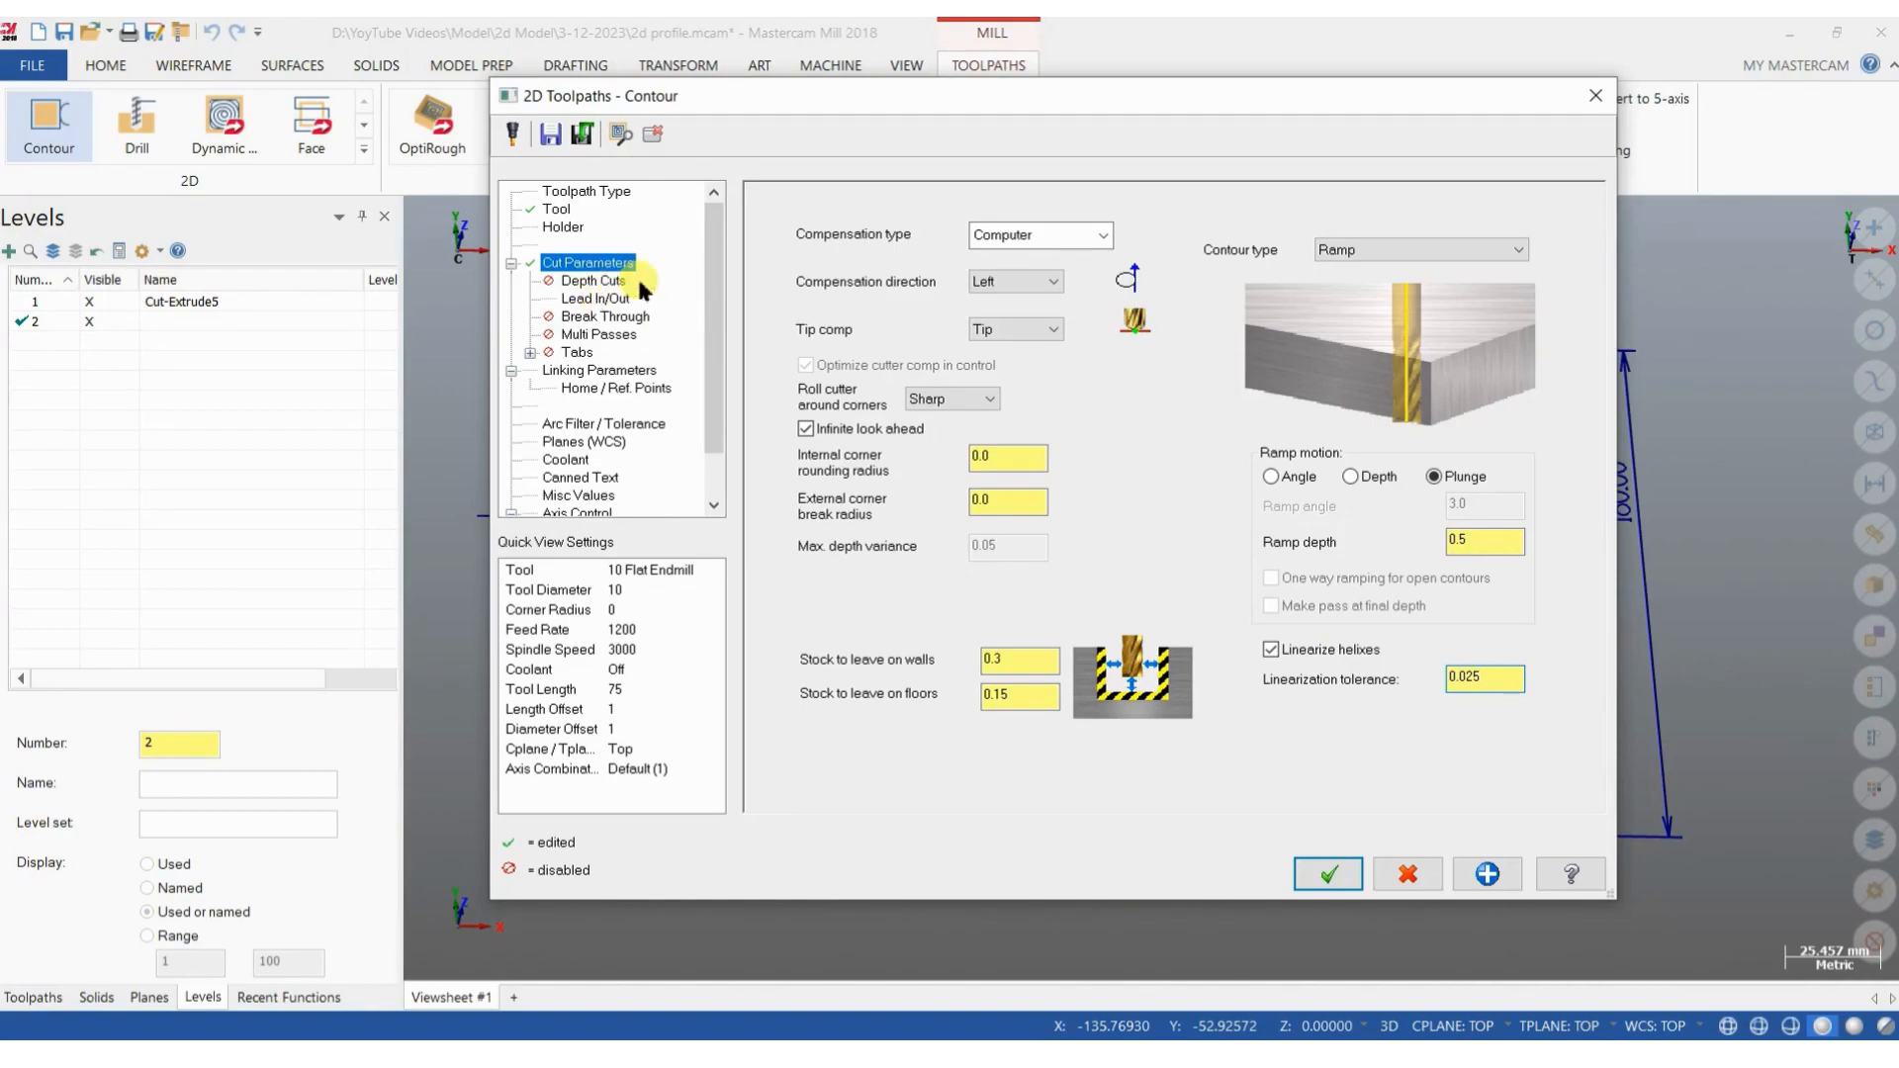
Set the lead-in line length and arc radius to 1 mm each and copy the entry values to the exit.
click(581, 299)
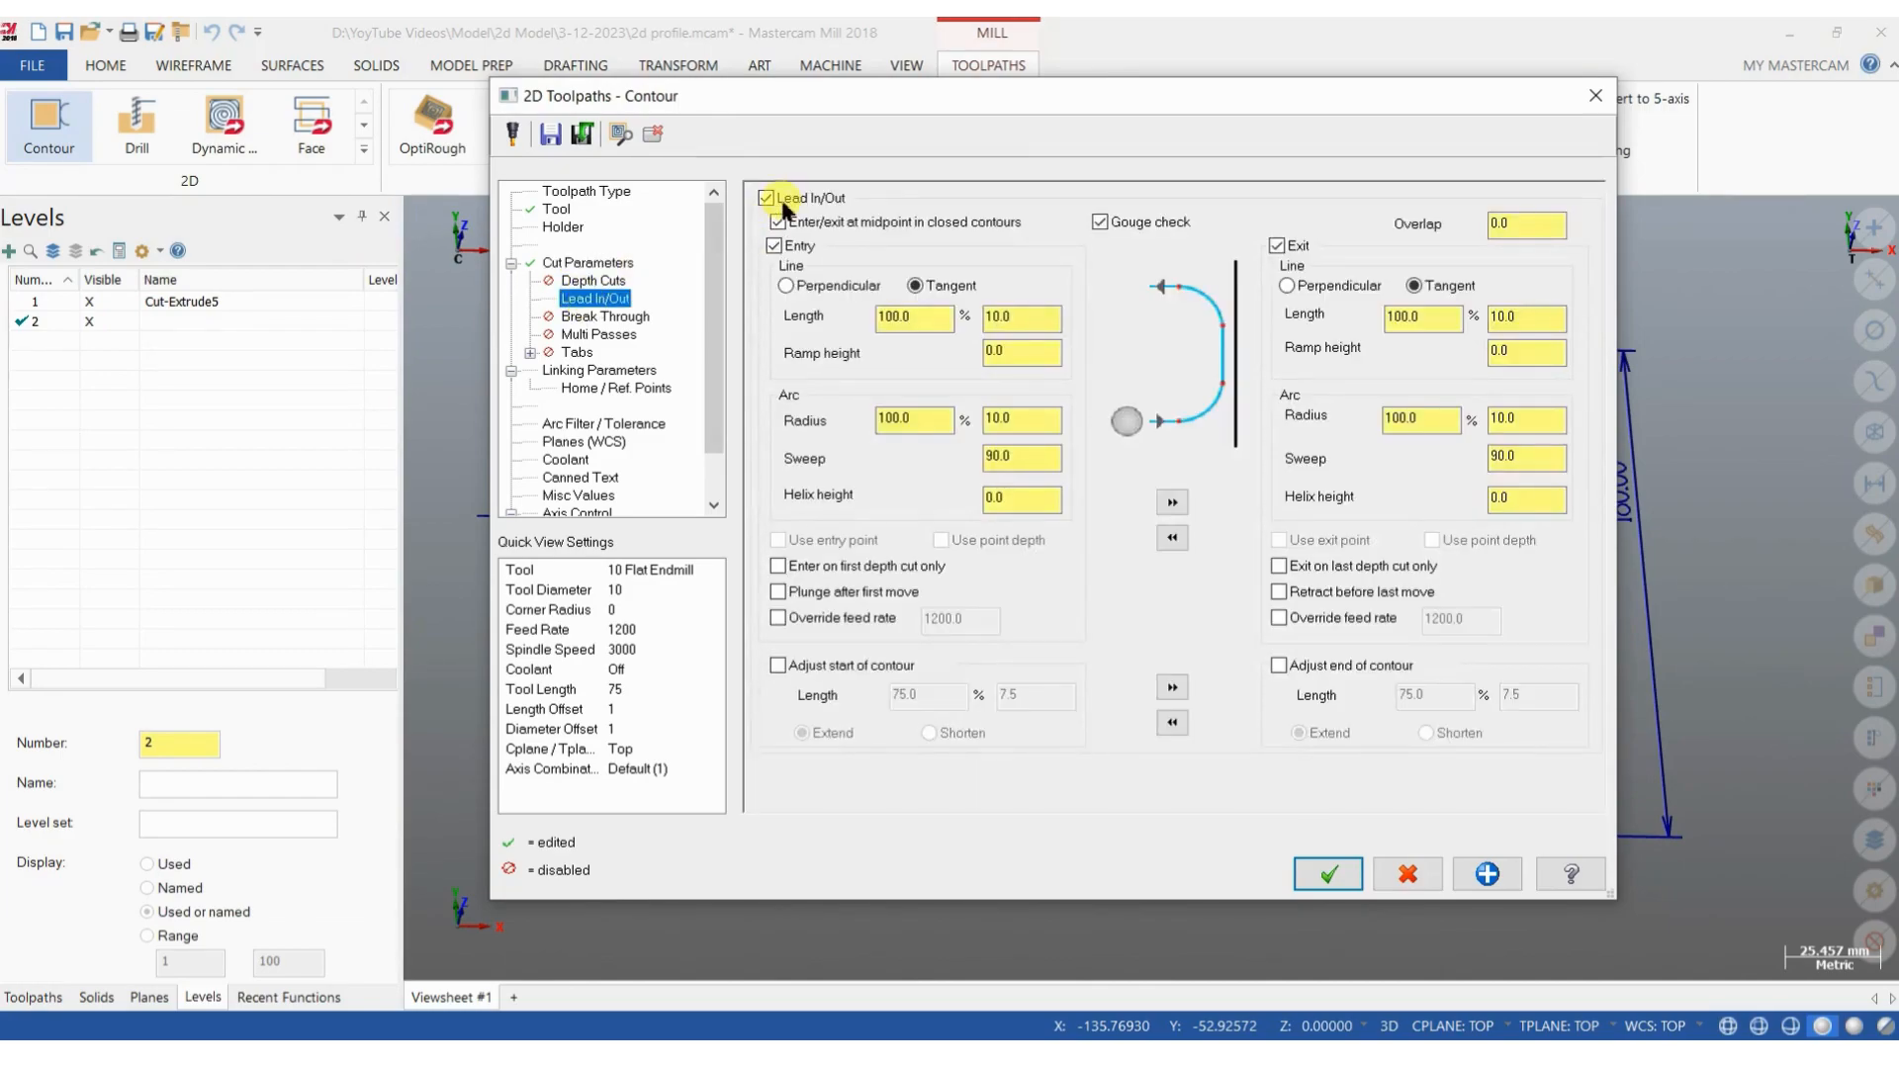
double_click(1018, 317)
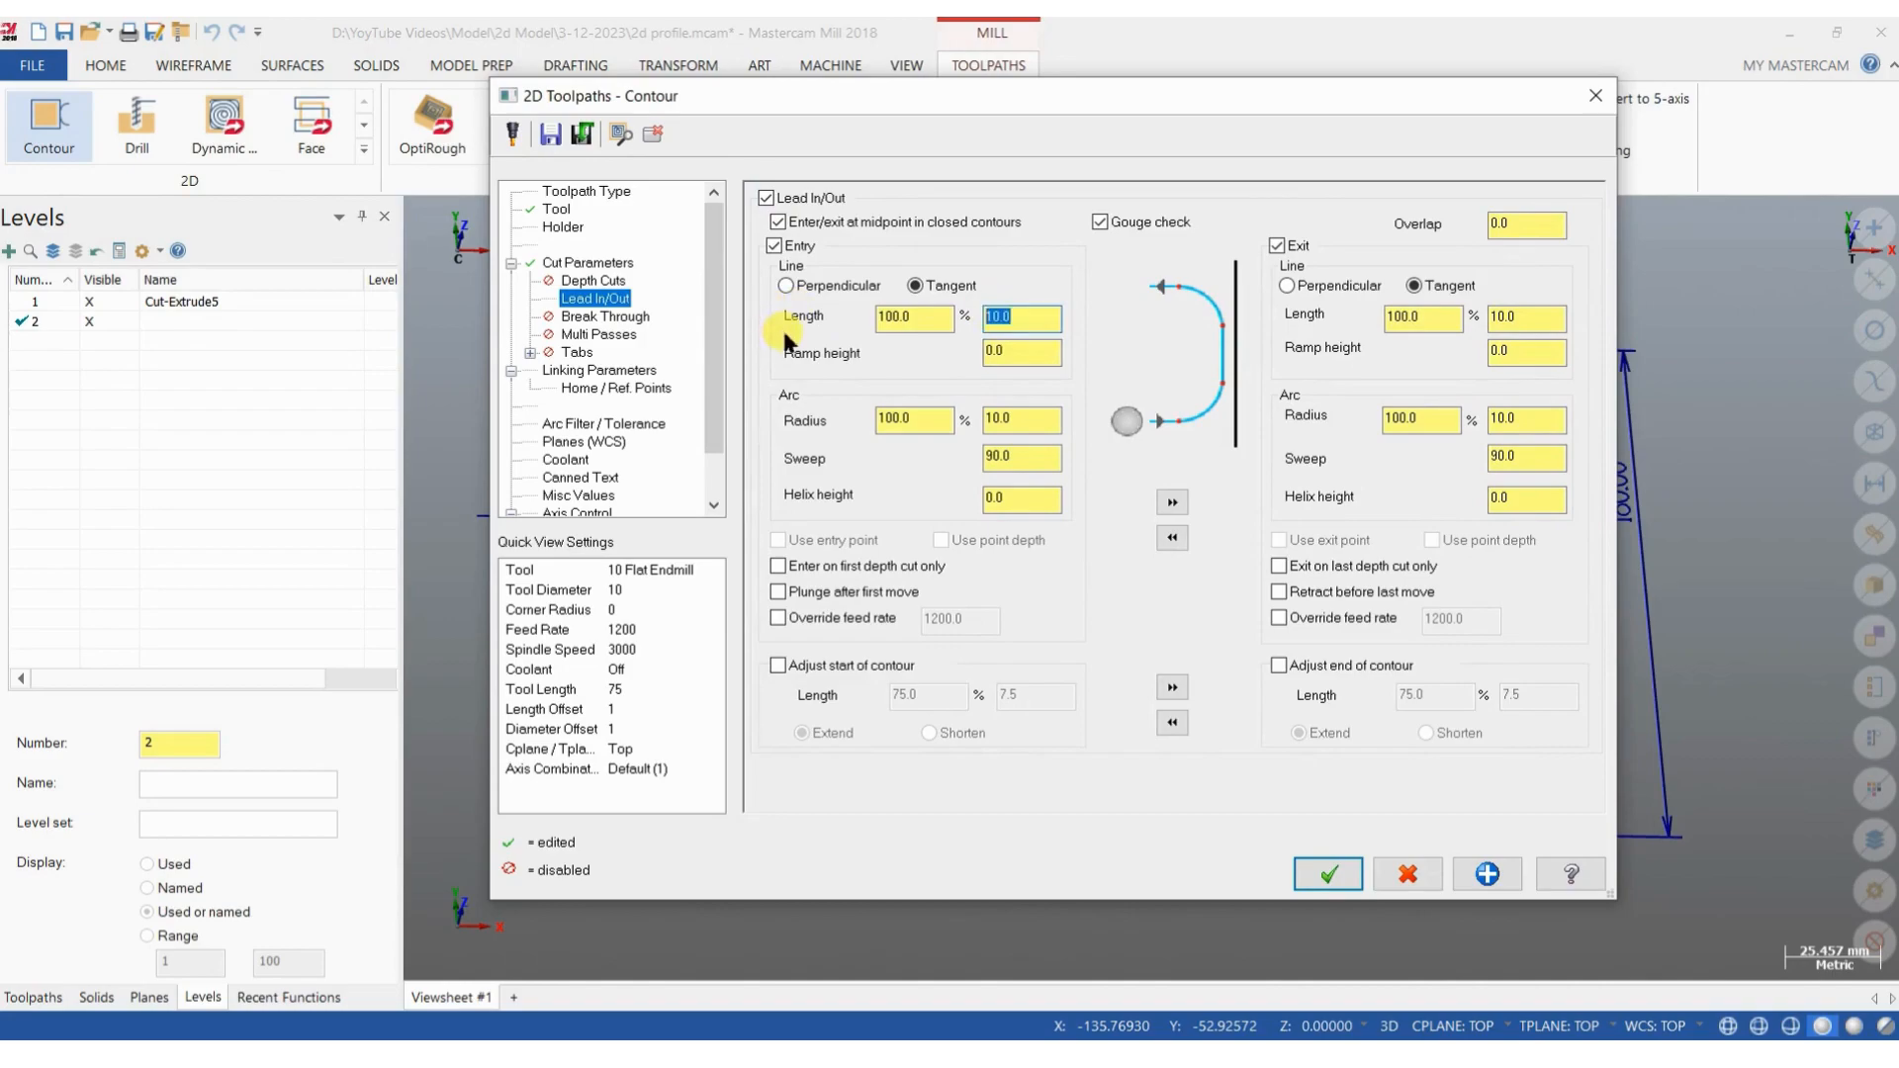
text(1)
double_click(999, 419)
text(1)
click(1173, 502)
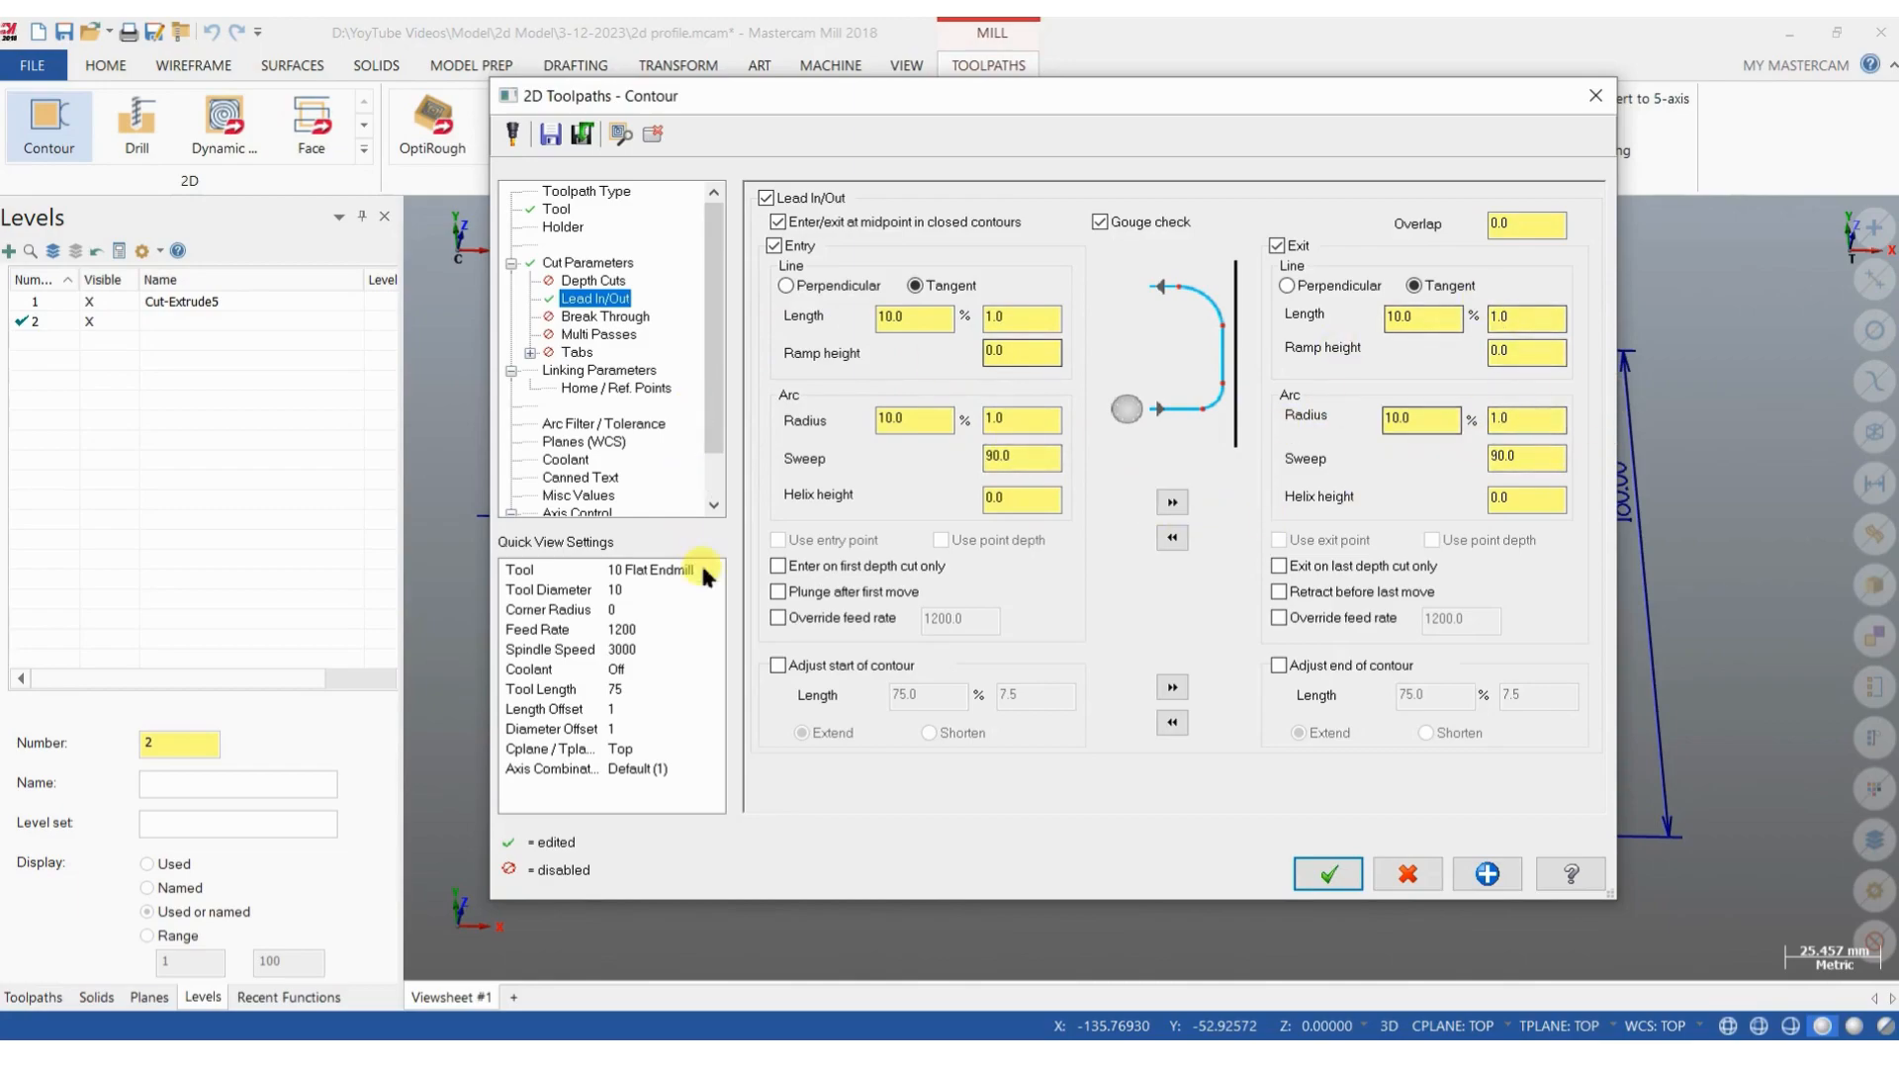
Set the retract, feed plane and depth to absolute, and pick the cut depth of -15 from the left notch's floor edge.
click(586, 372)
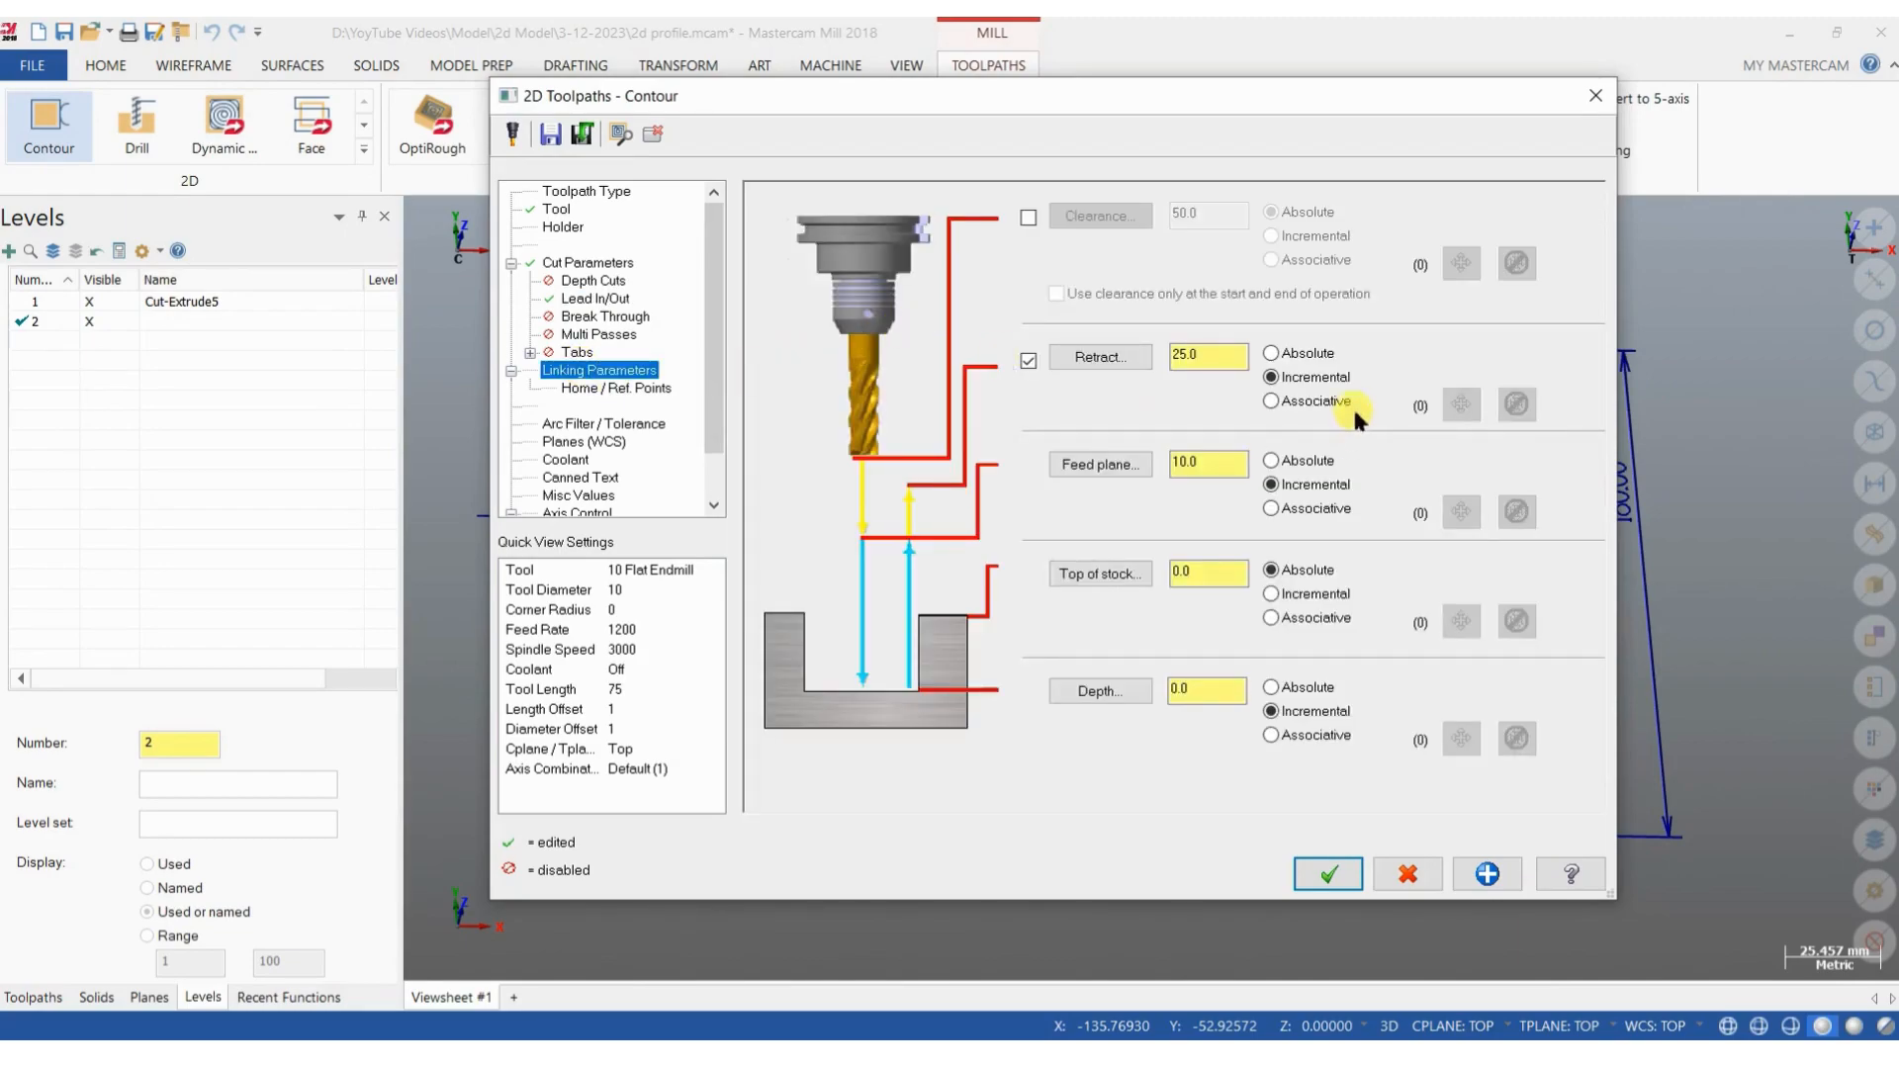
click(1286, 356)
click(1276, 461)
click(1279, 712)
click(1271, 687)
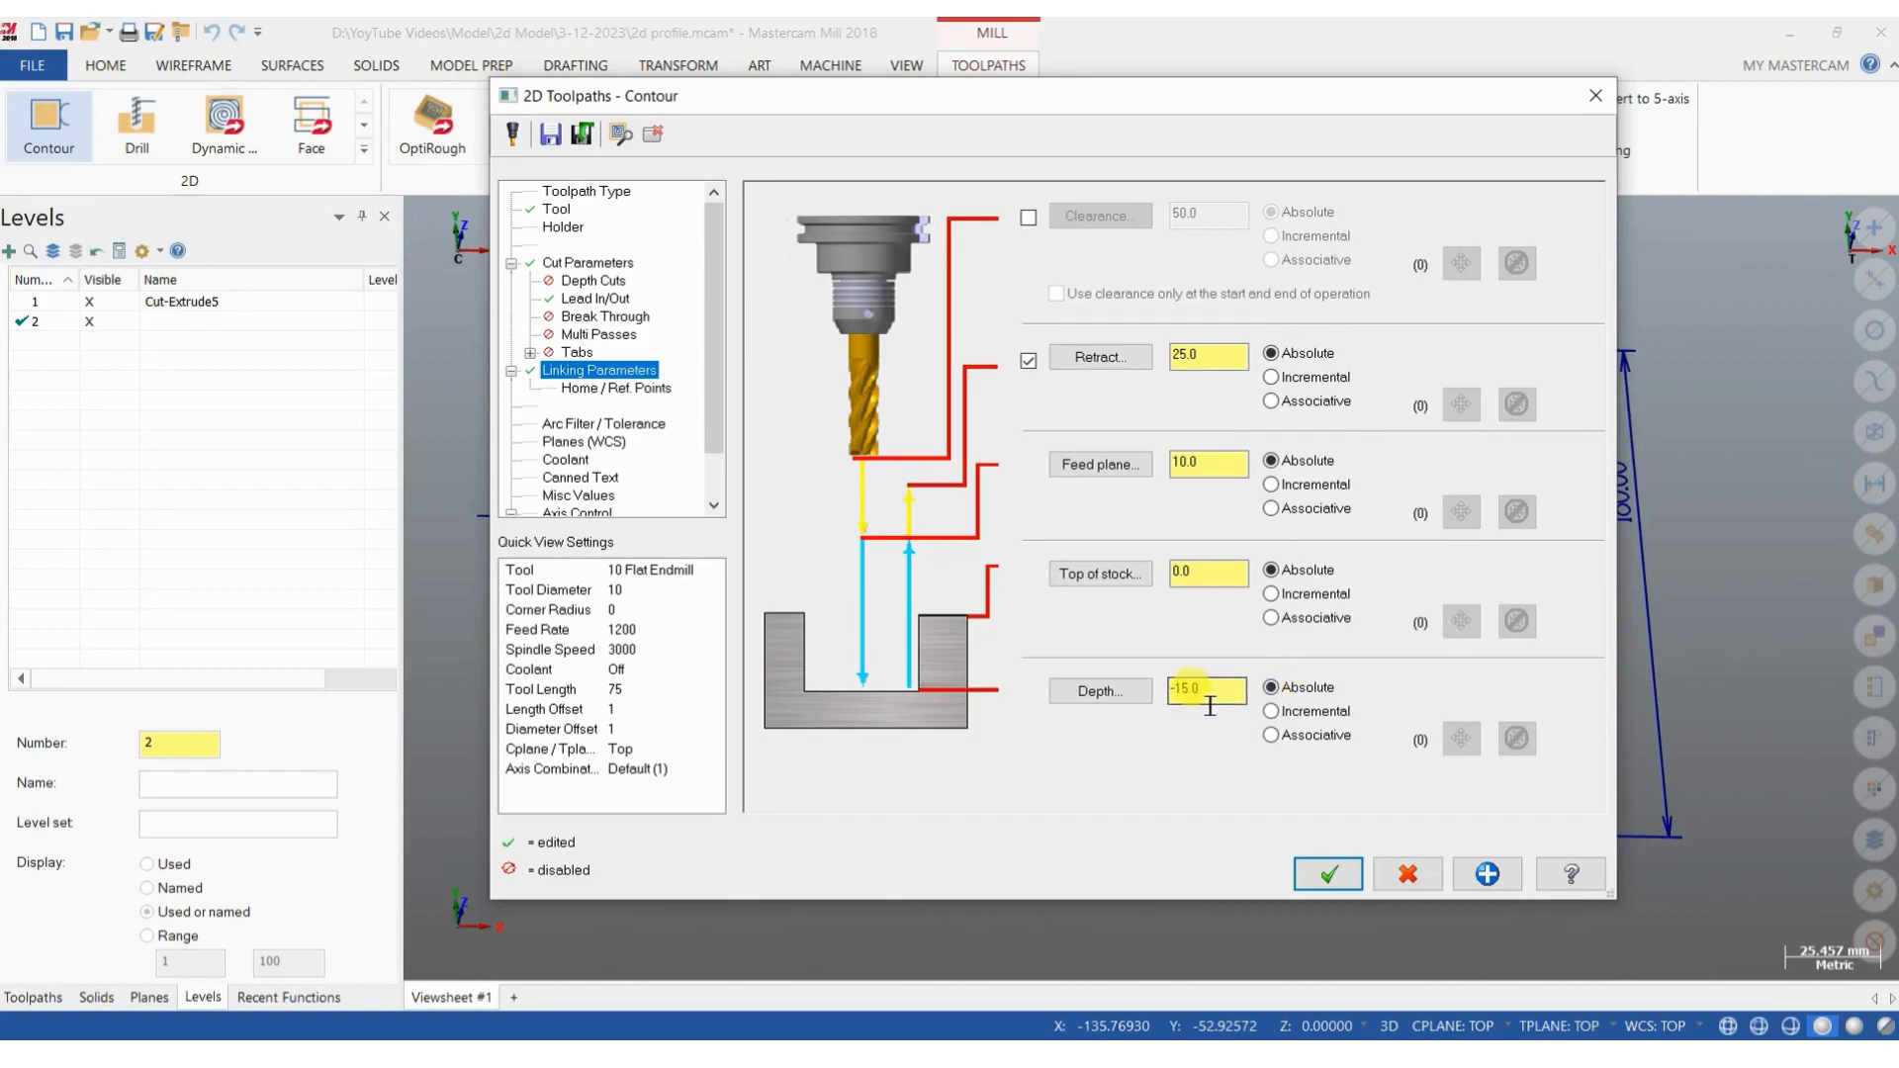
click(1081, 692)
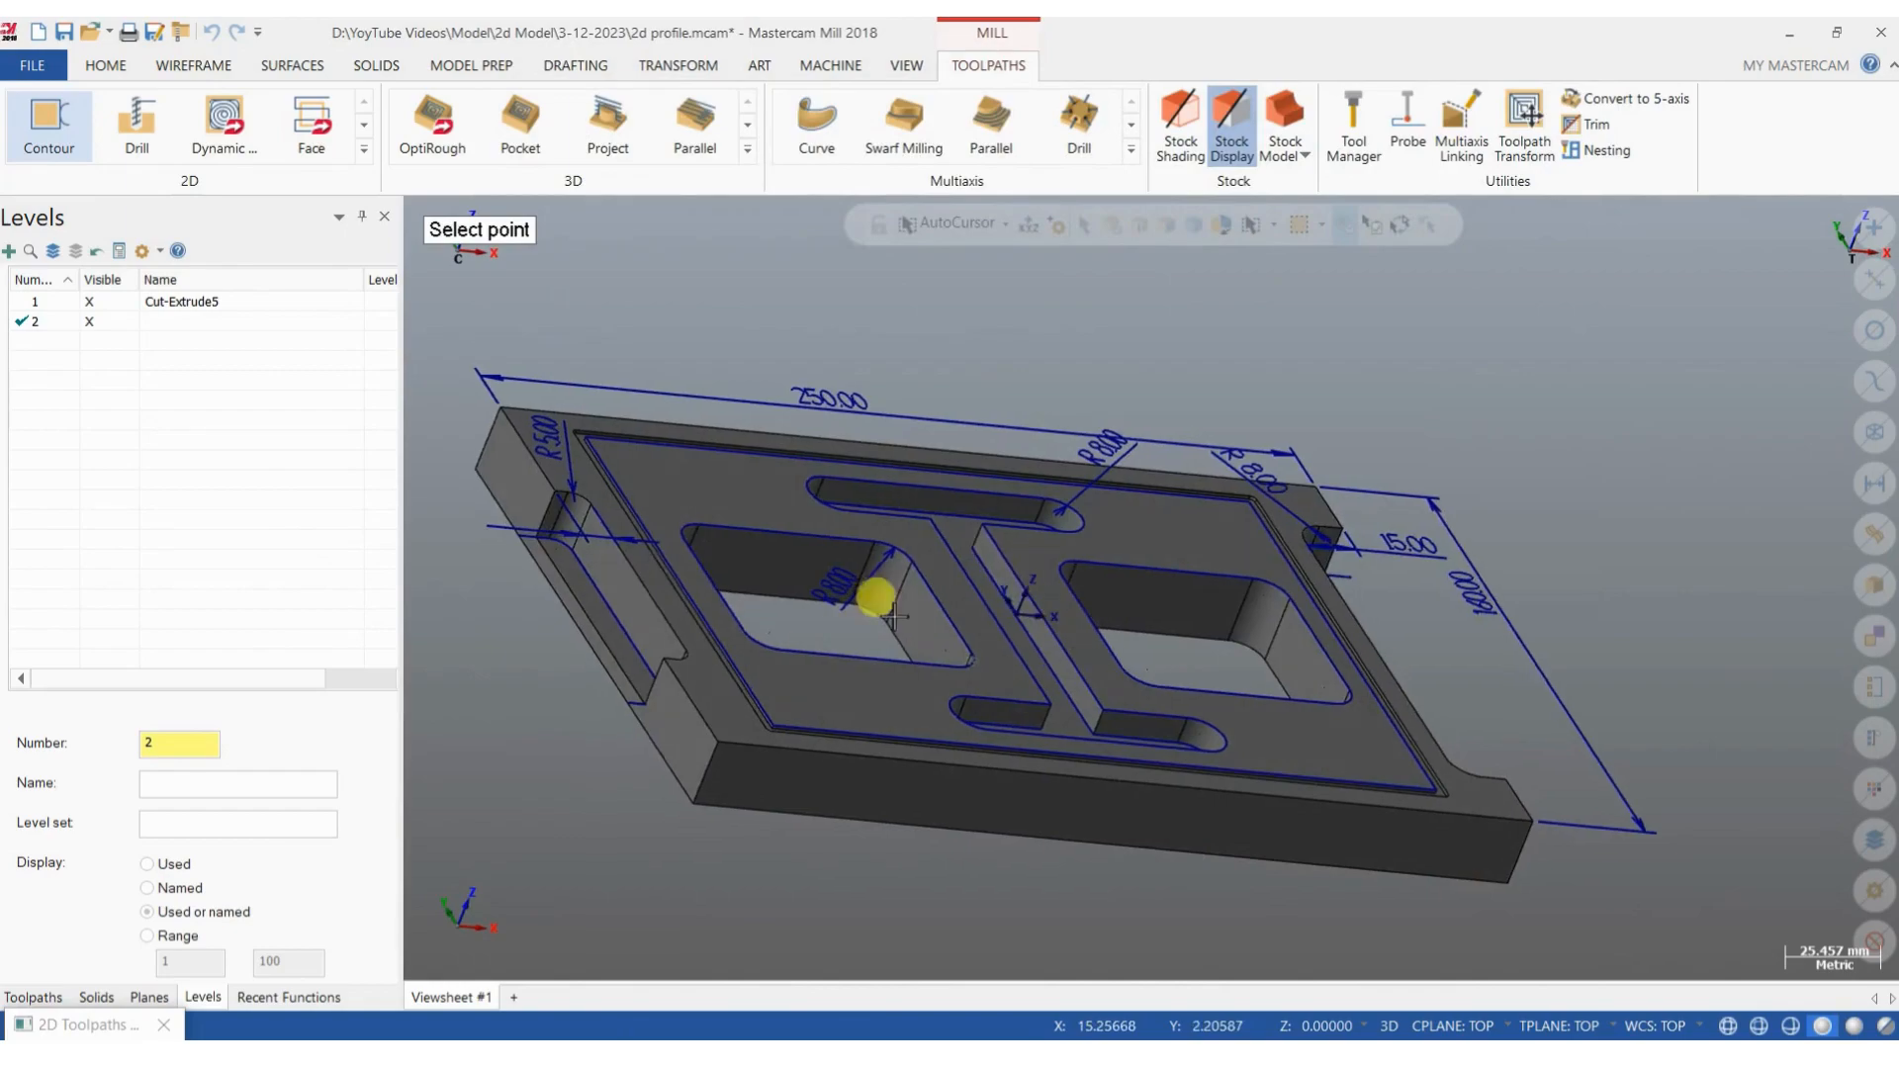
scroll(538, 538, up, 6)
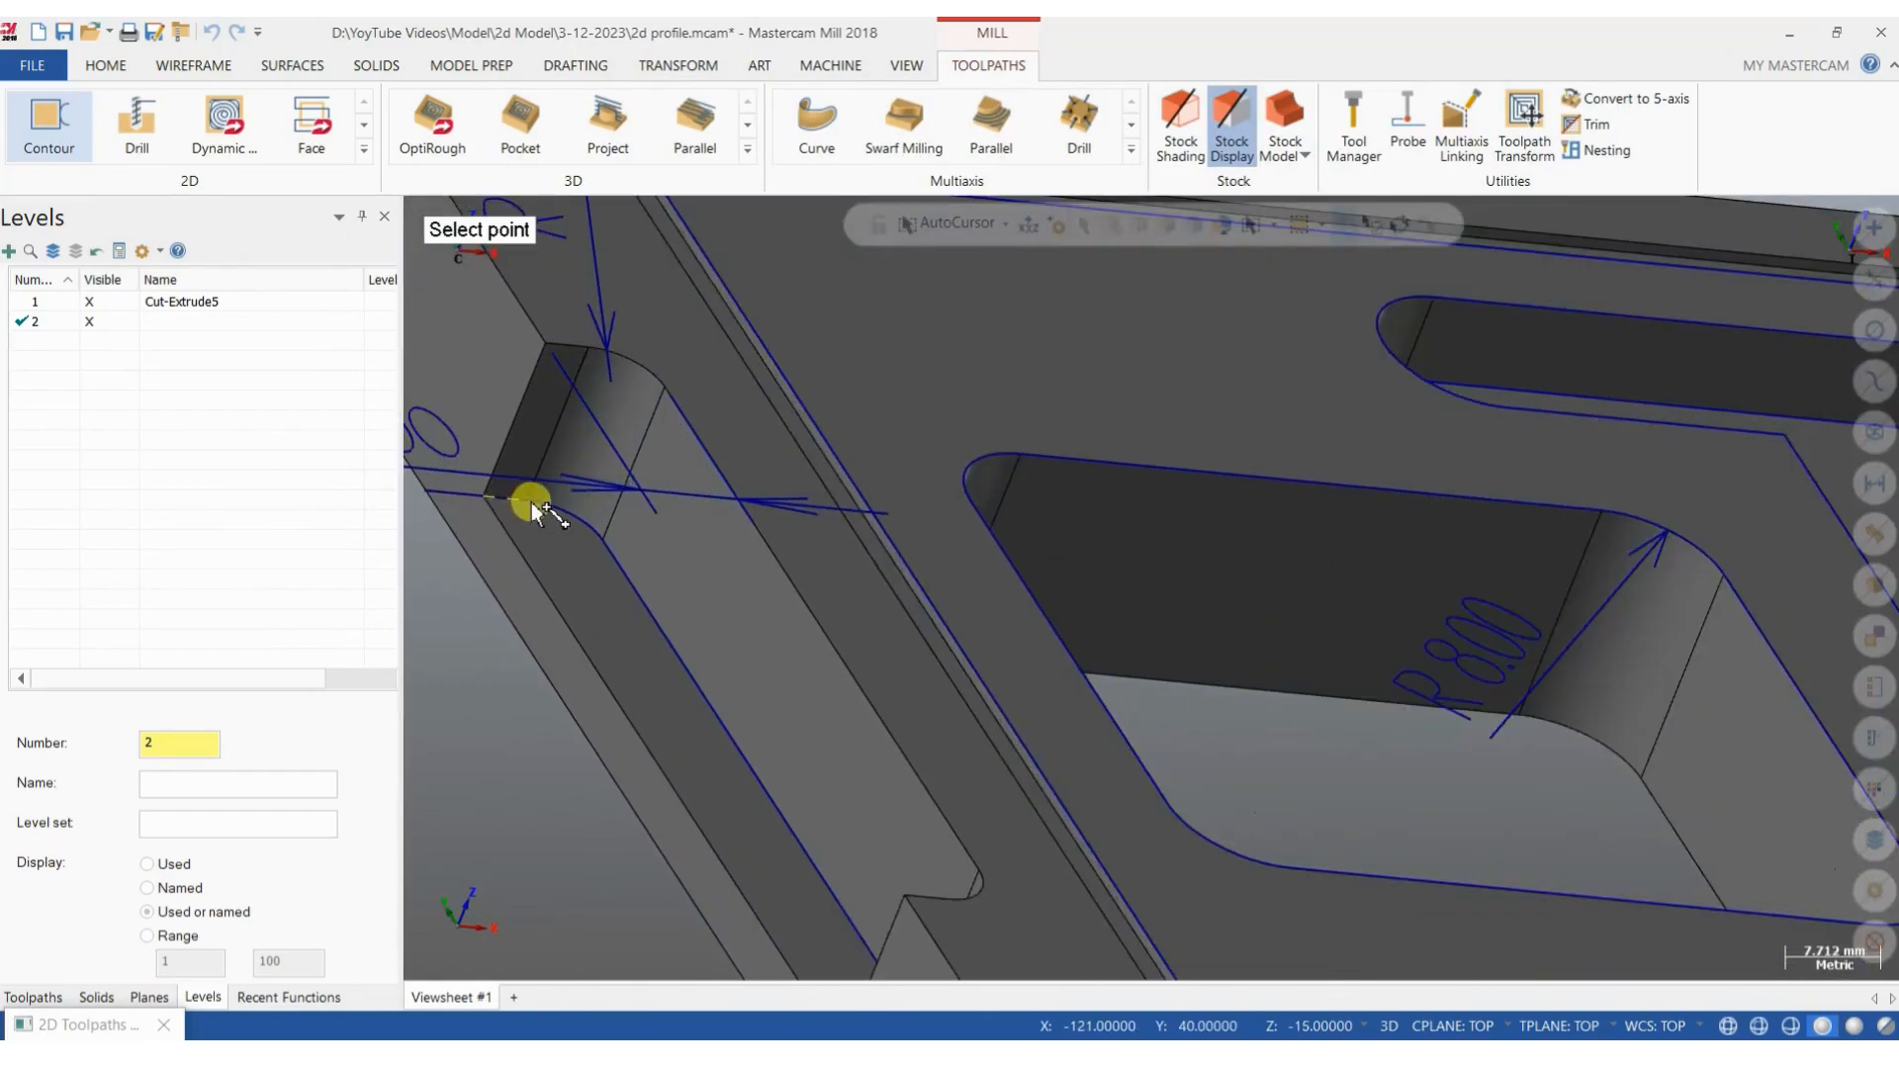
click(533, 504)
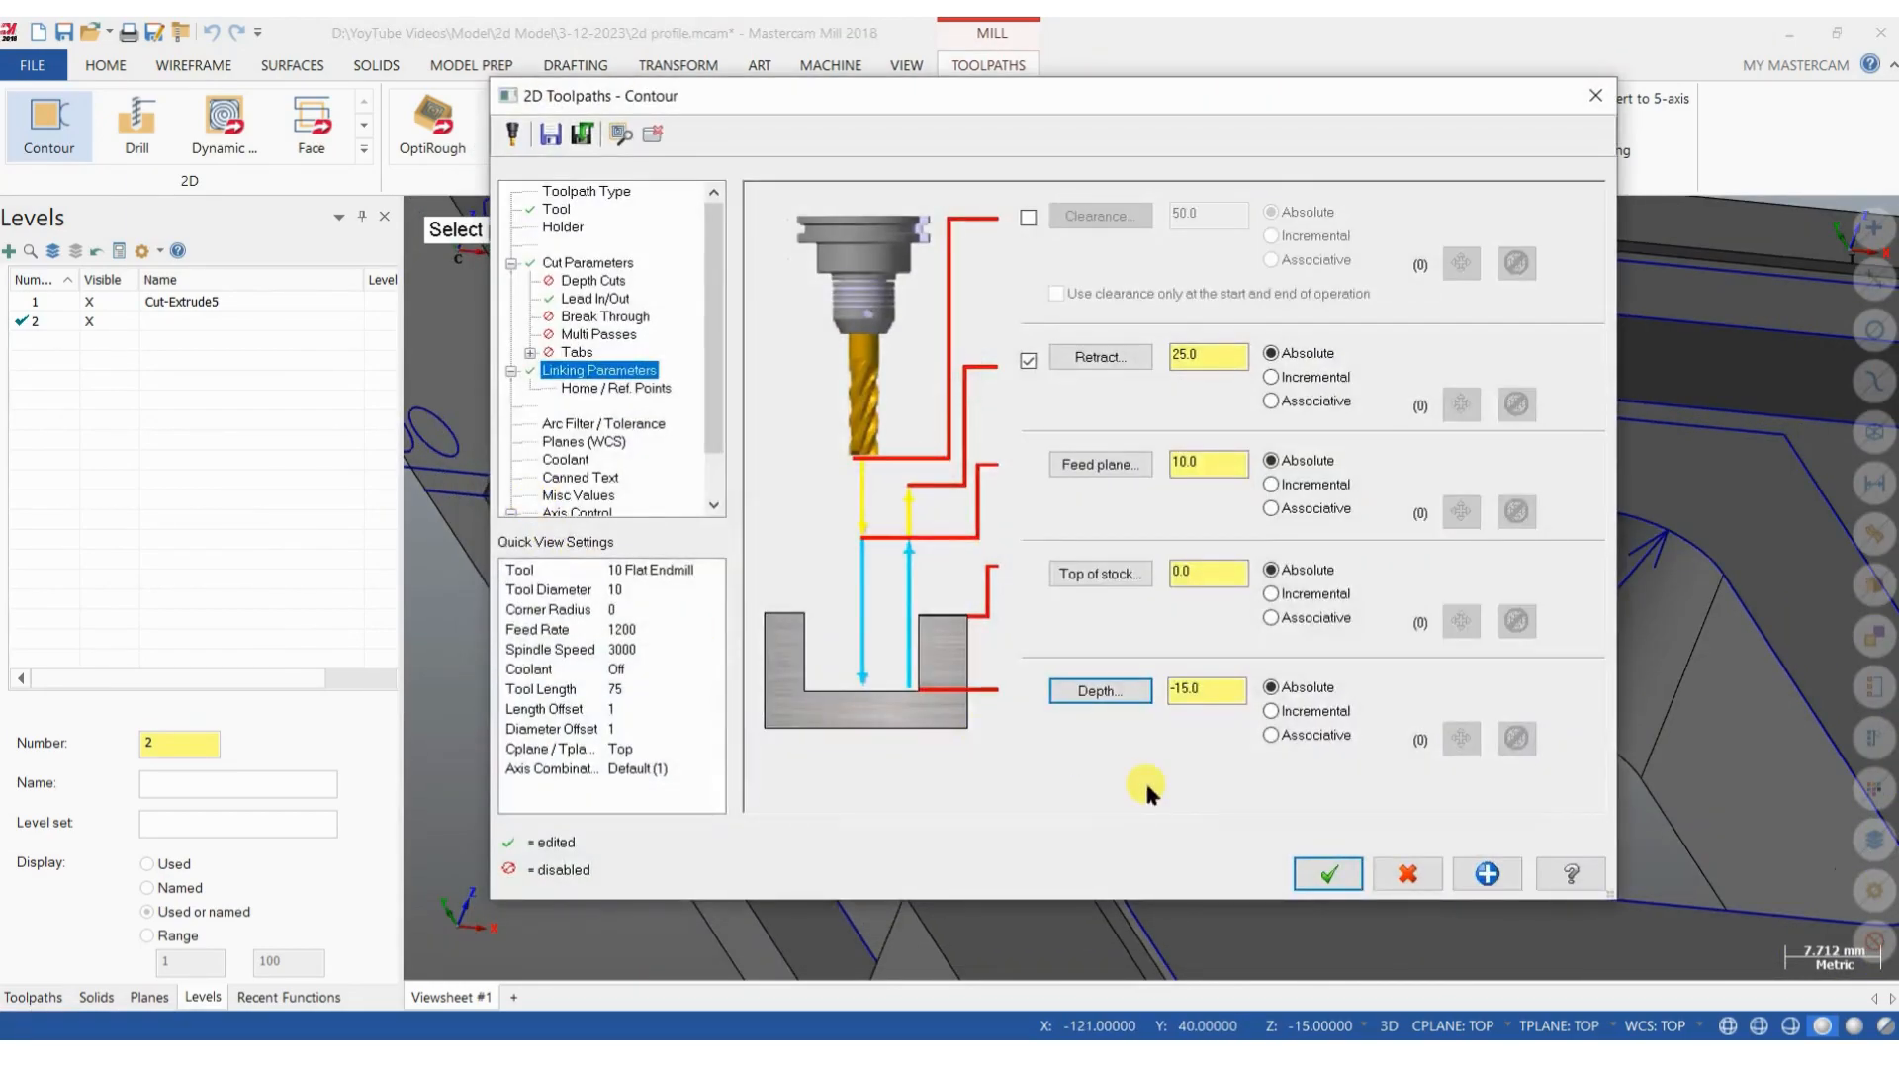
Set the linking parameters to top of stock 0.2, feed plane 4 and retract 50, and accept the left notch's contour.
click(1093, 570)
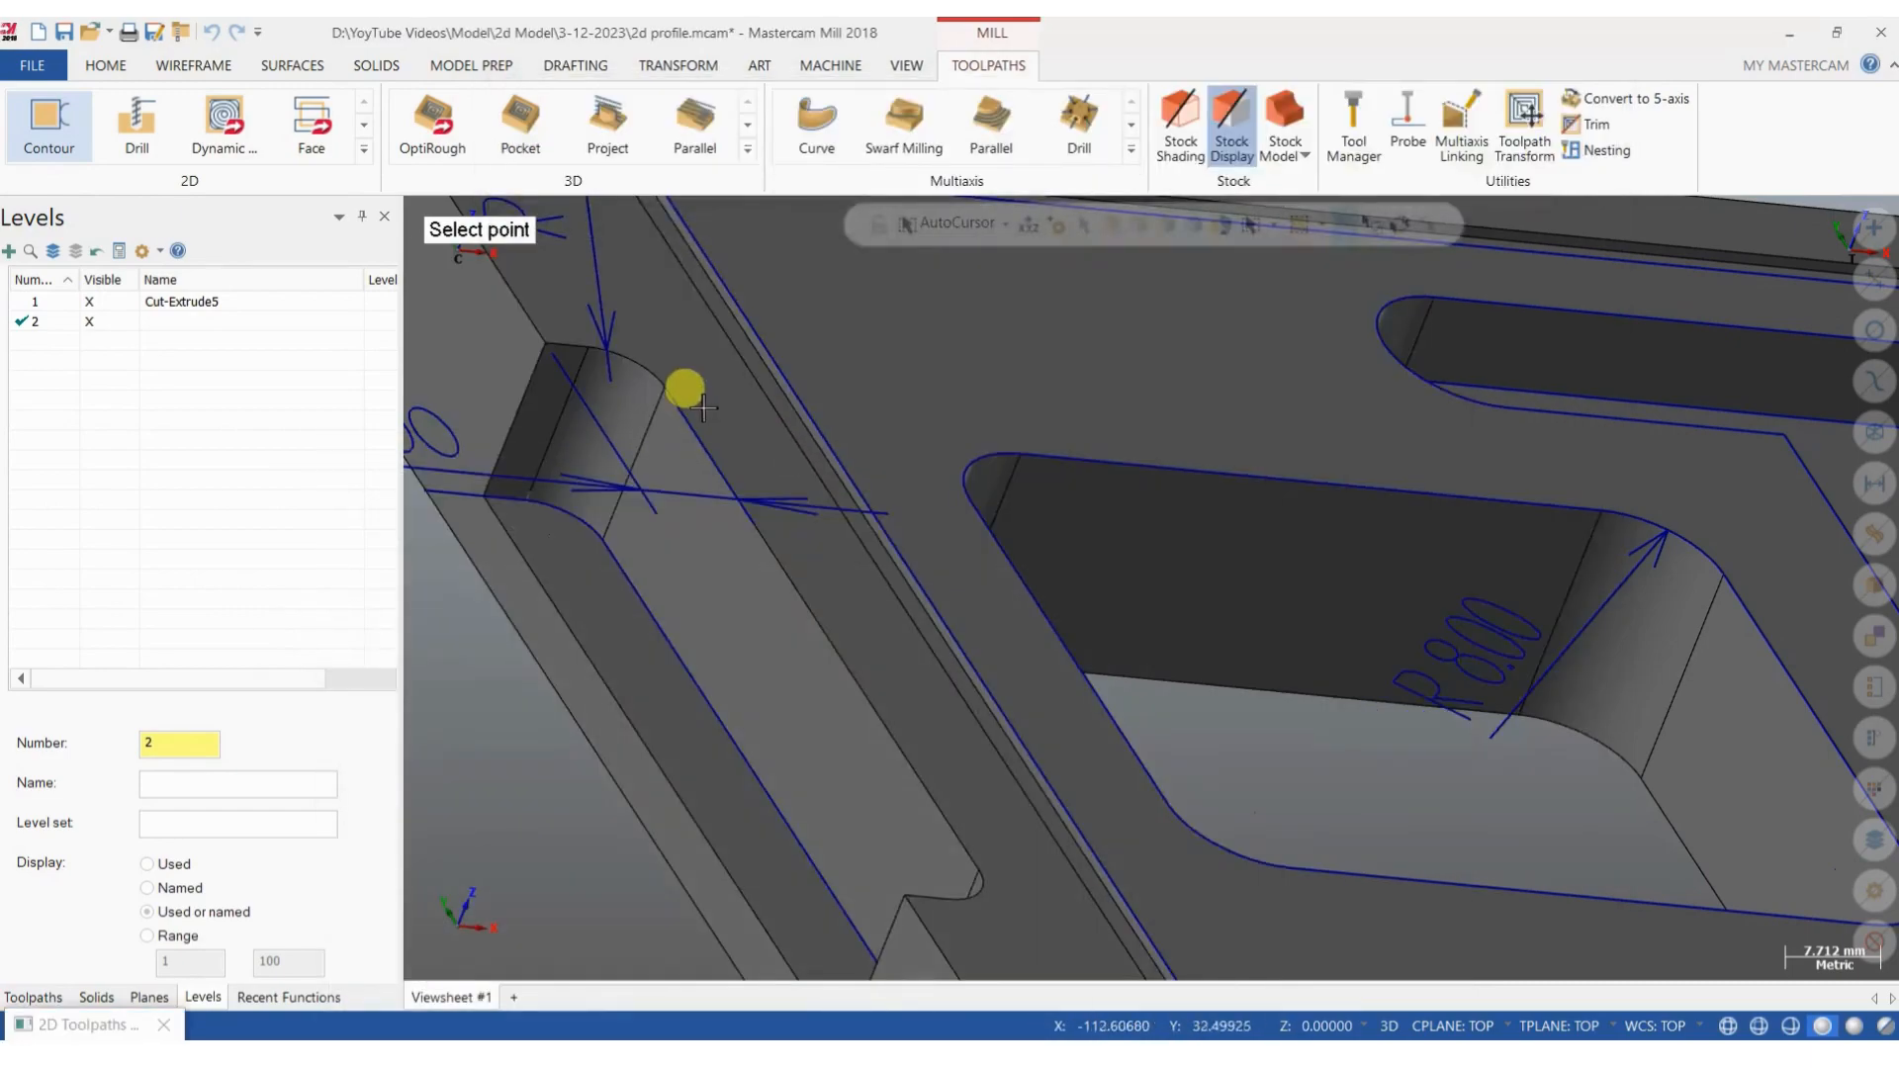
click(671, 400)
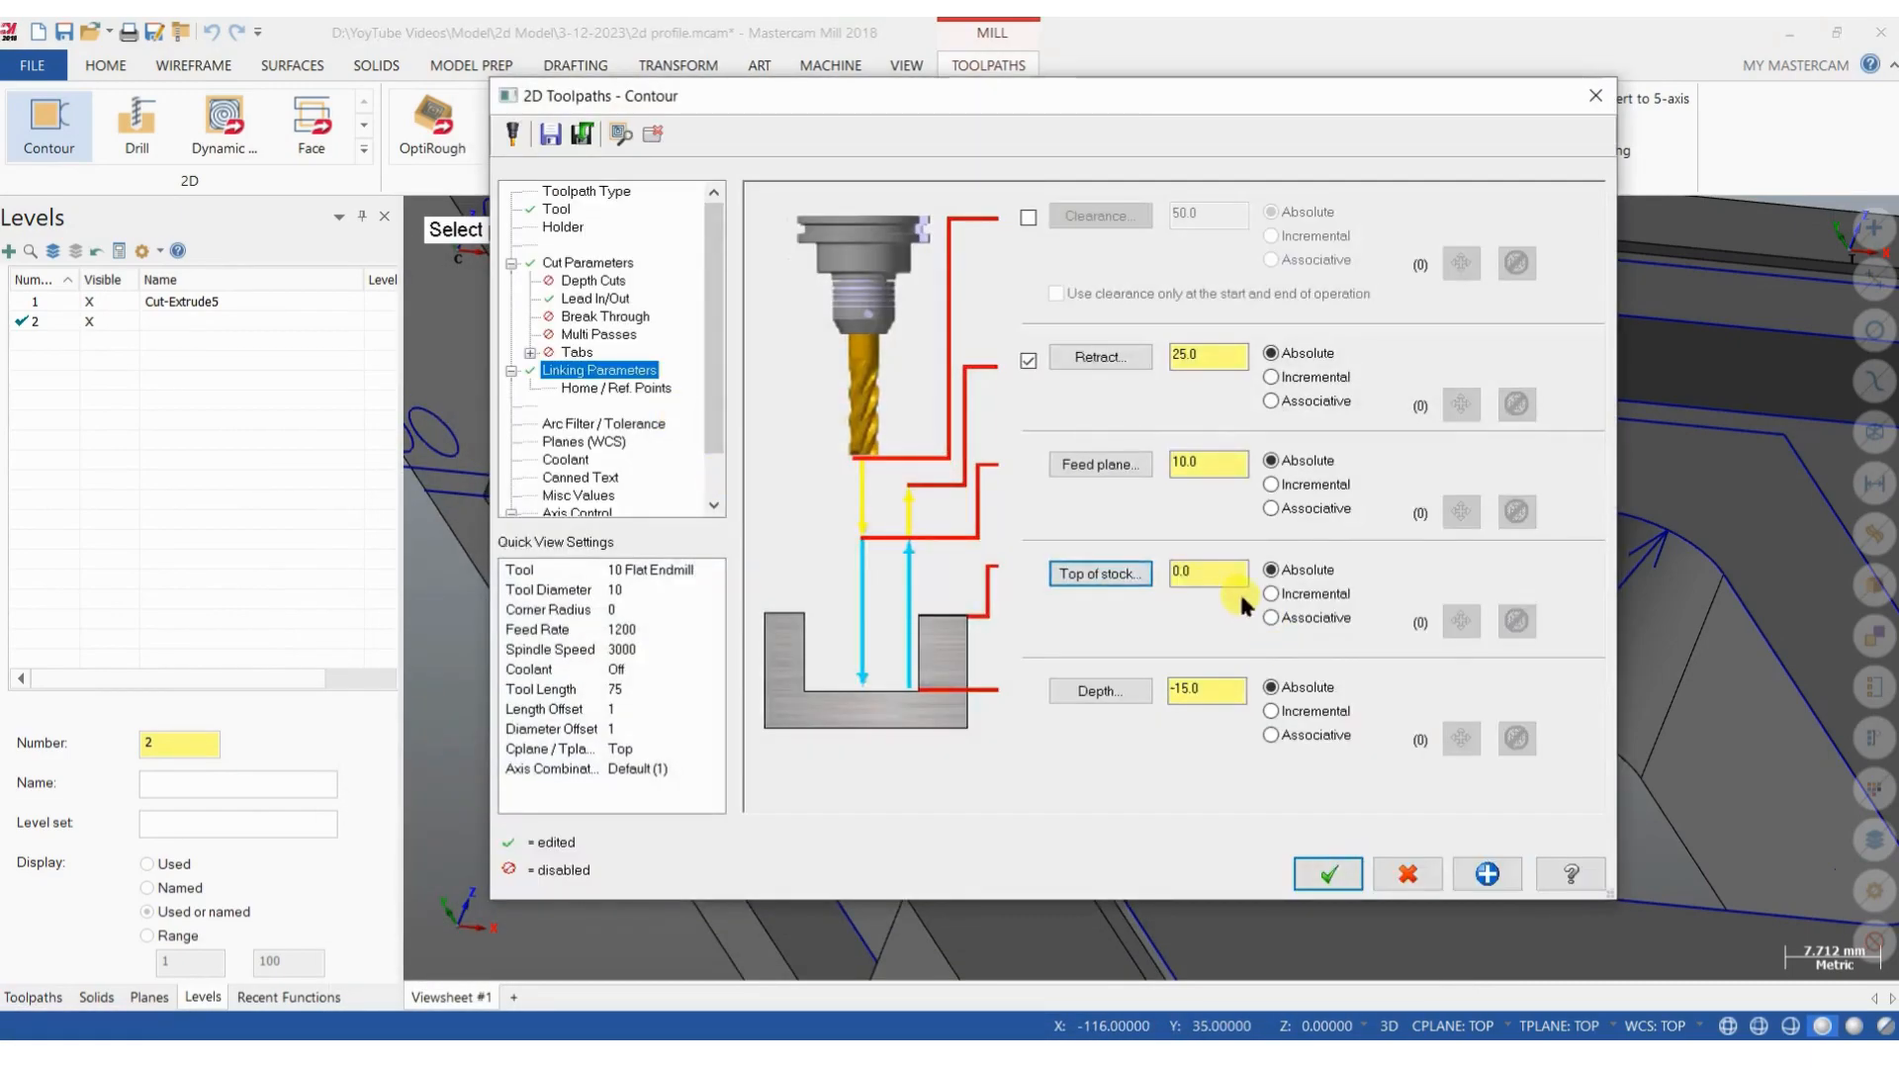
text(2)
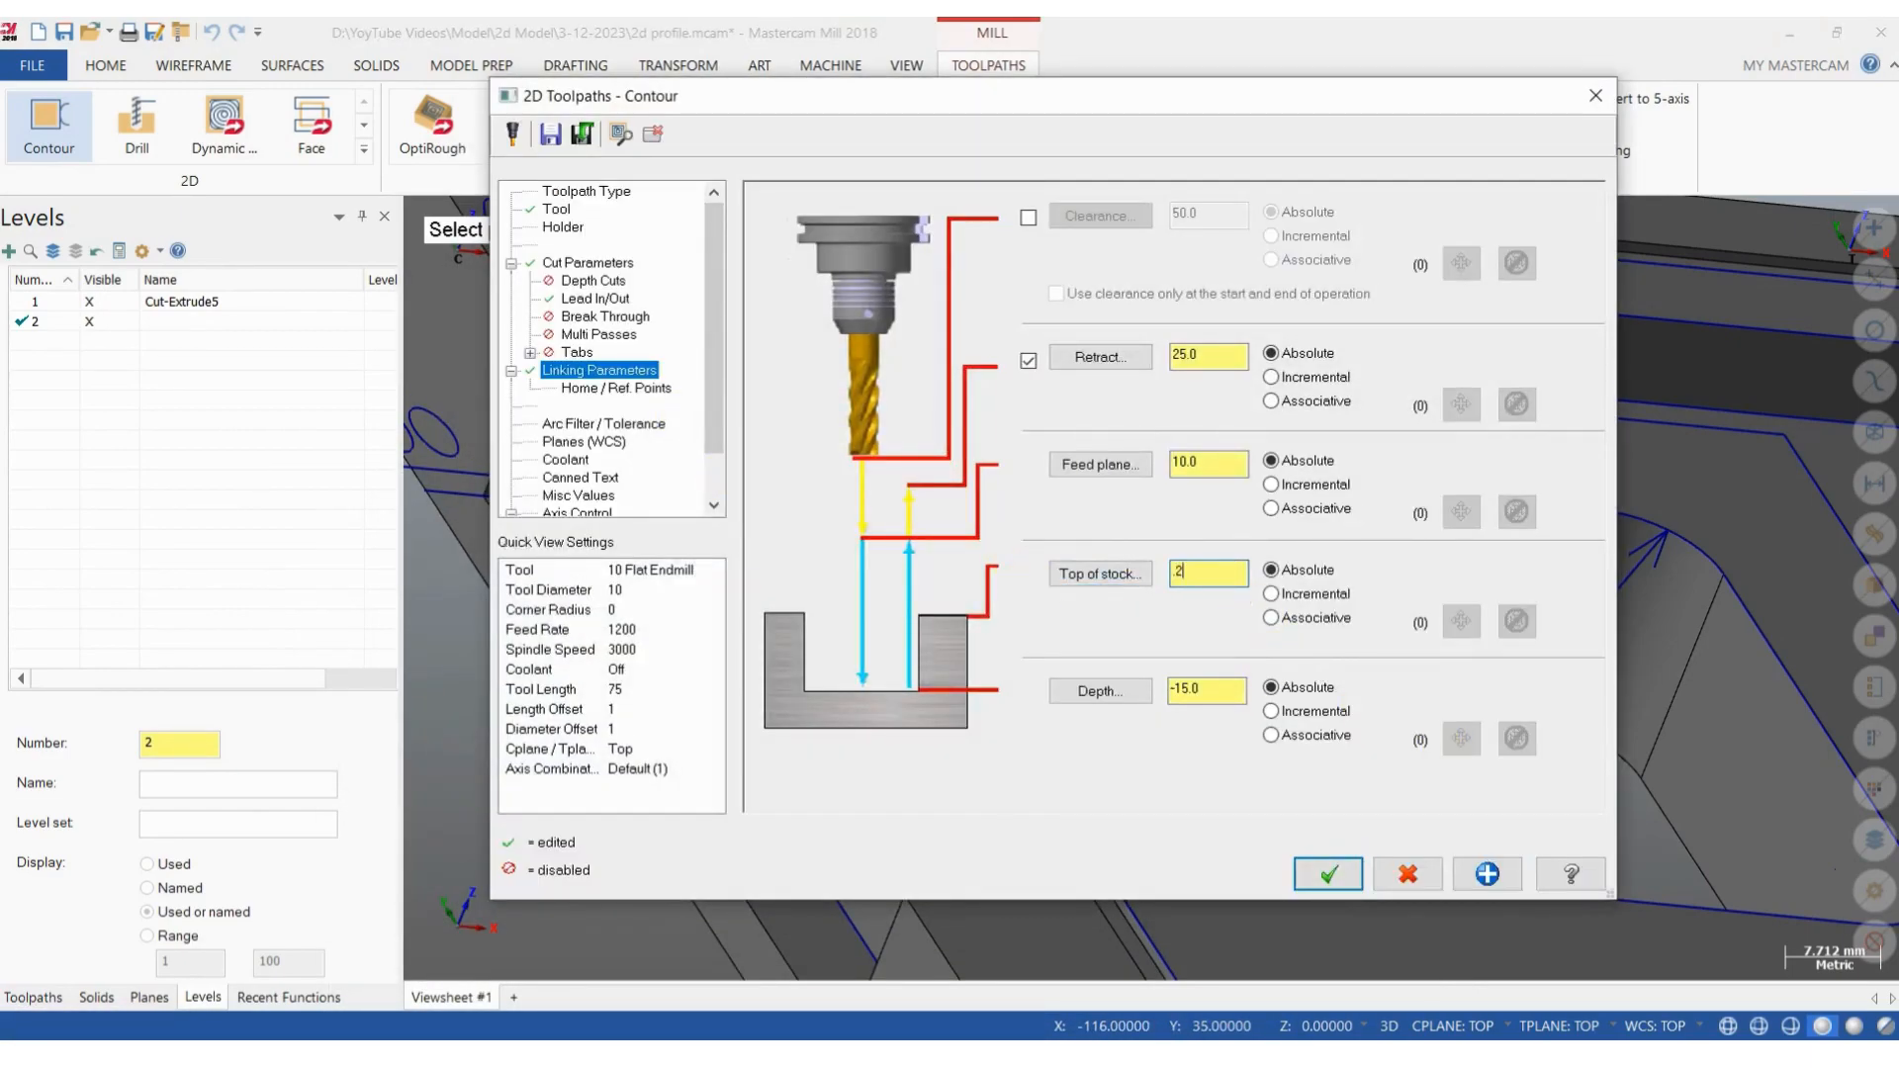
click(1233, 465)
text(4)
double_click(1192, 356)
key(Return)
drag(1014, 107, 795, 96)
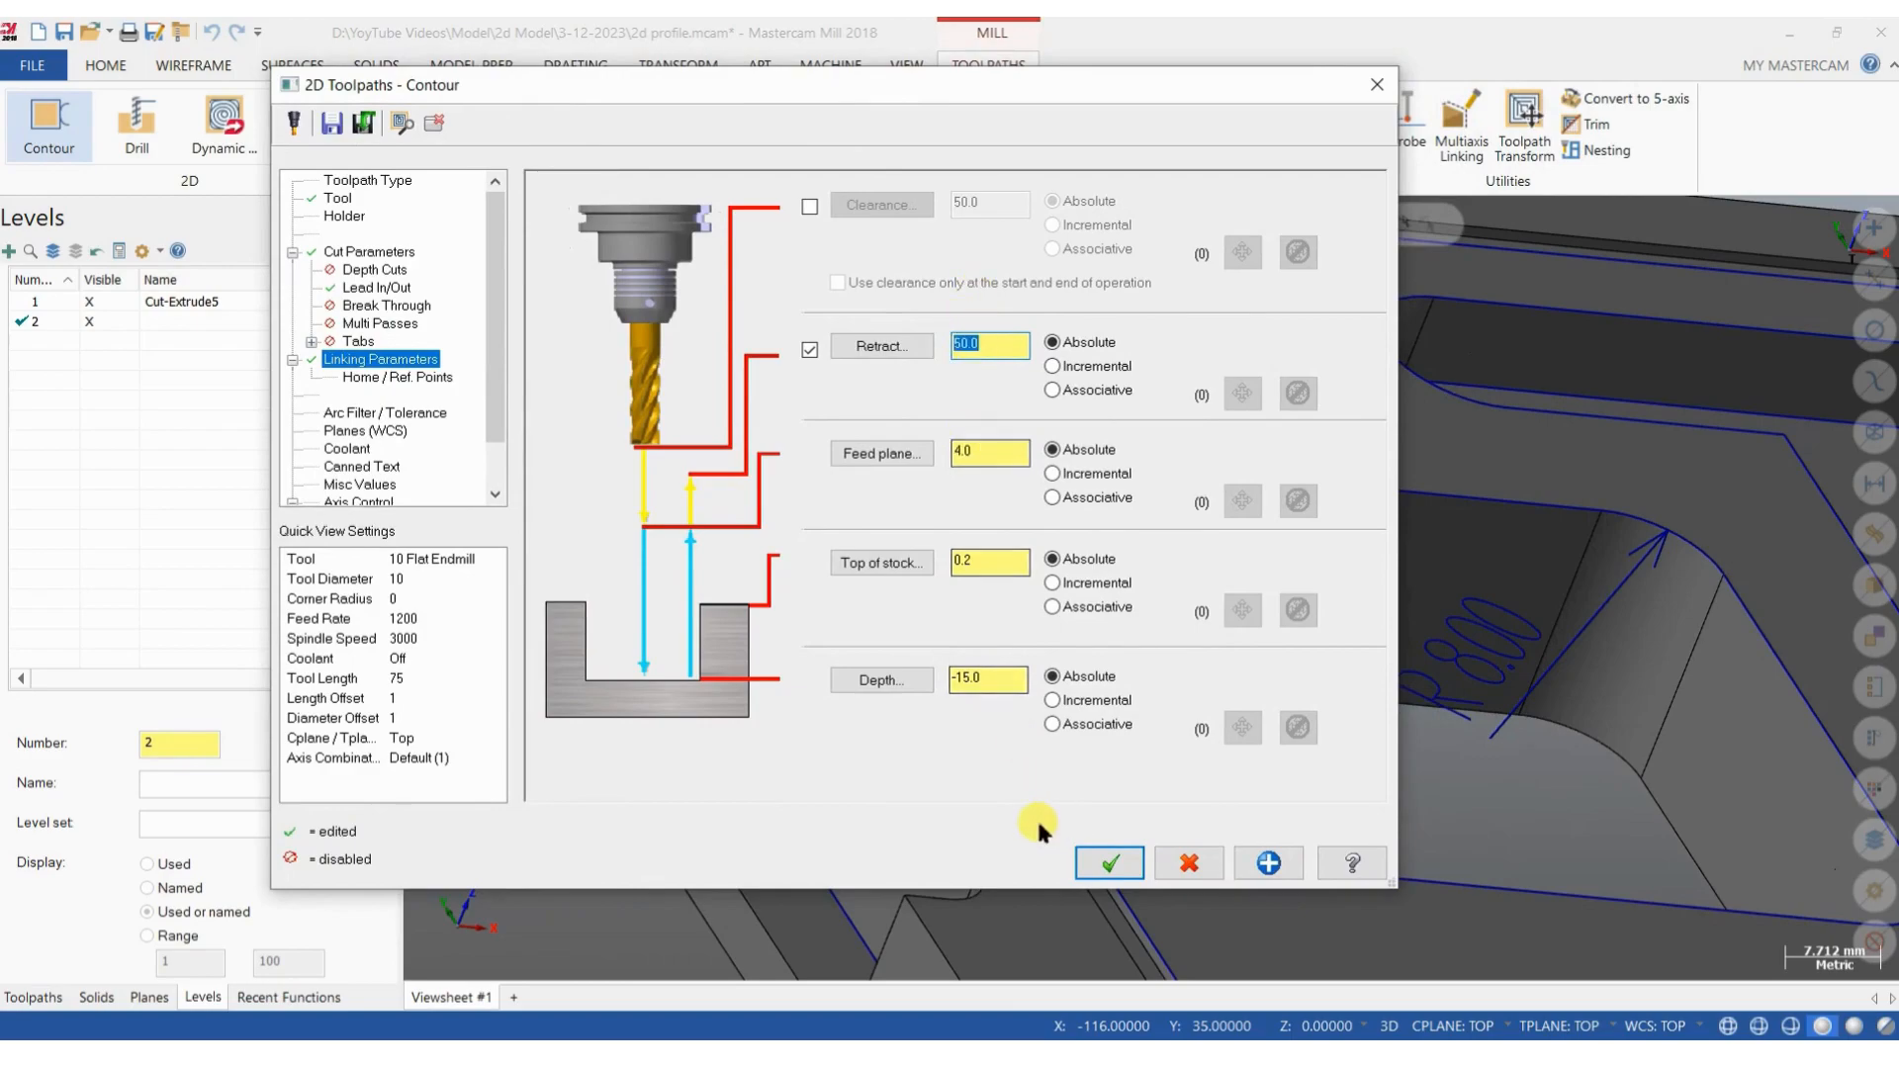
click(1110, 860)
Duplicate the left notch's contour operation as a second operation in the same toolpath group.
scroll(758, 598, down, 2)
middle_drag(758, 598, 496, 666)
click(33, 997)
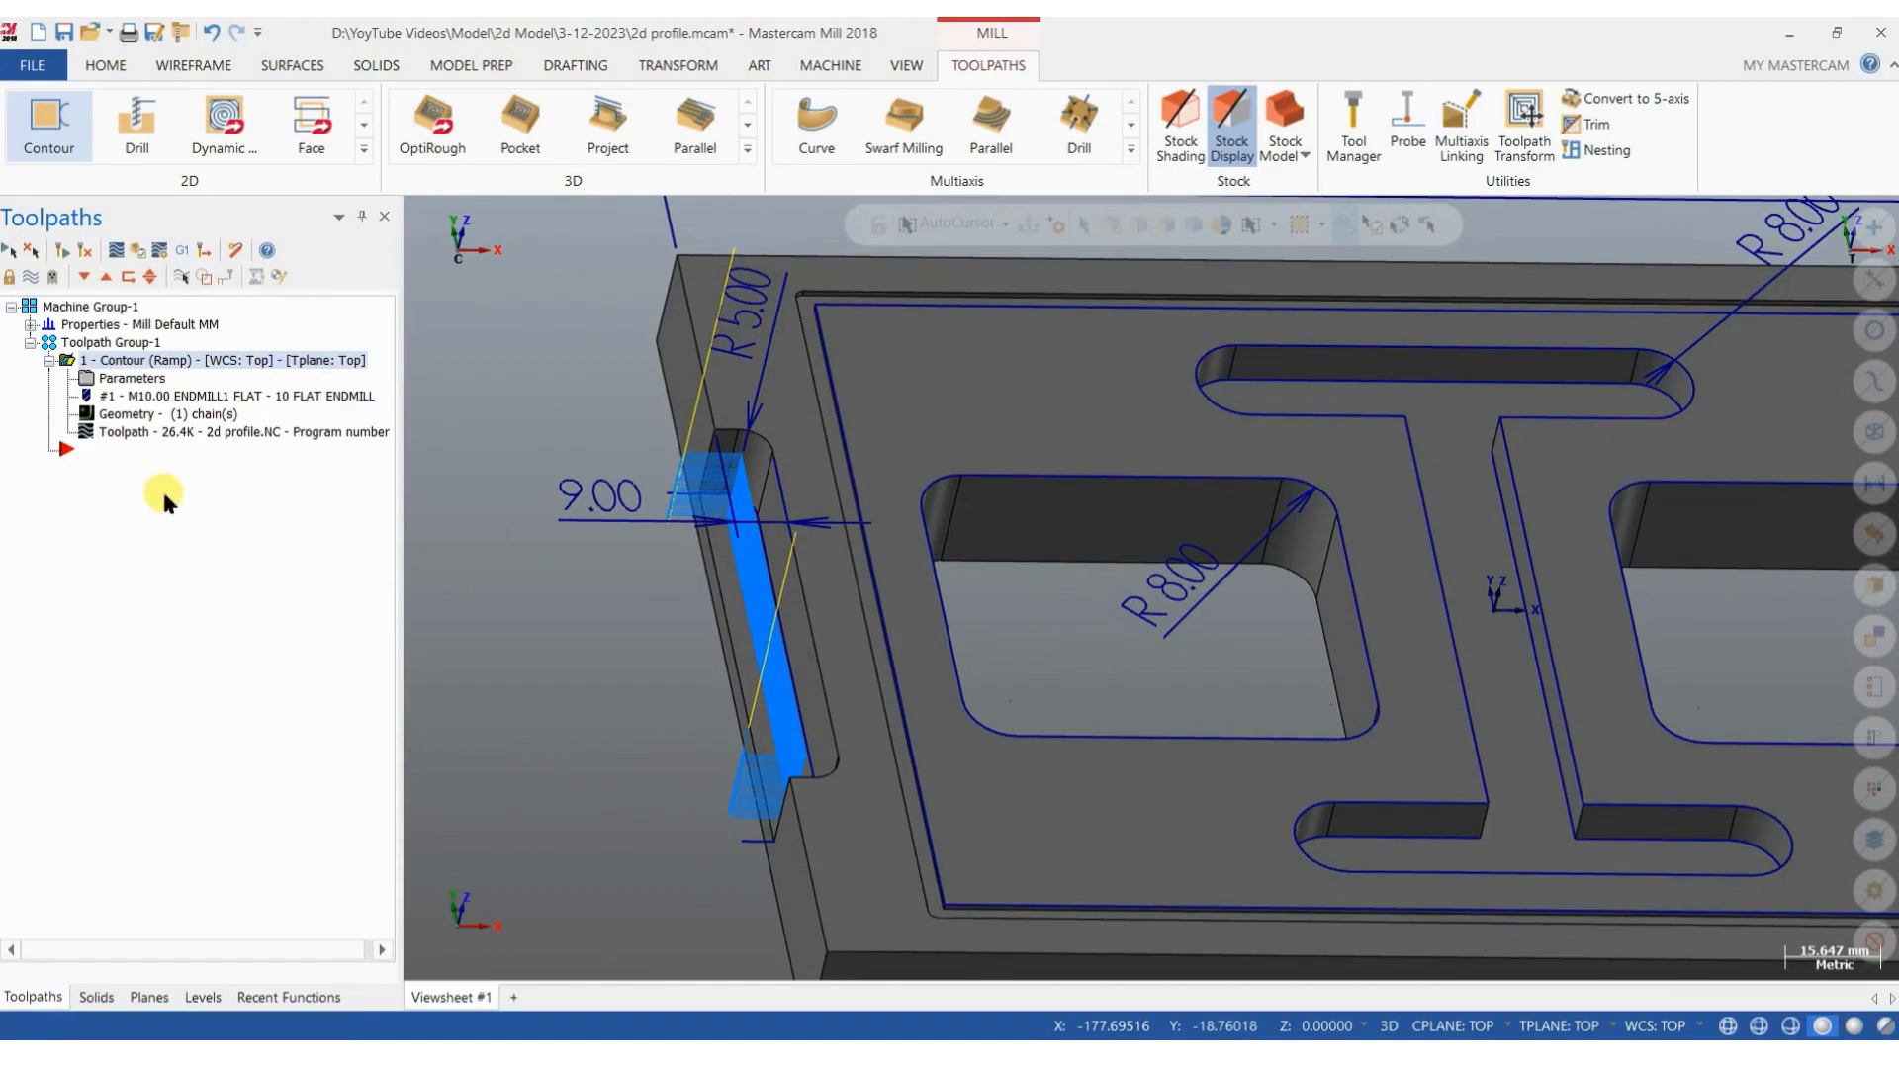
right_click(135, 368)
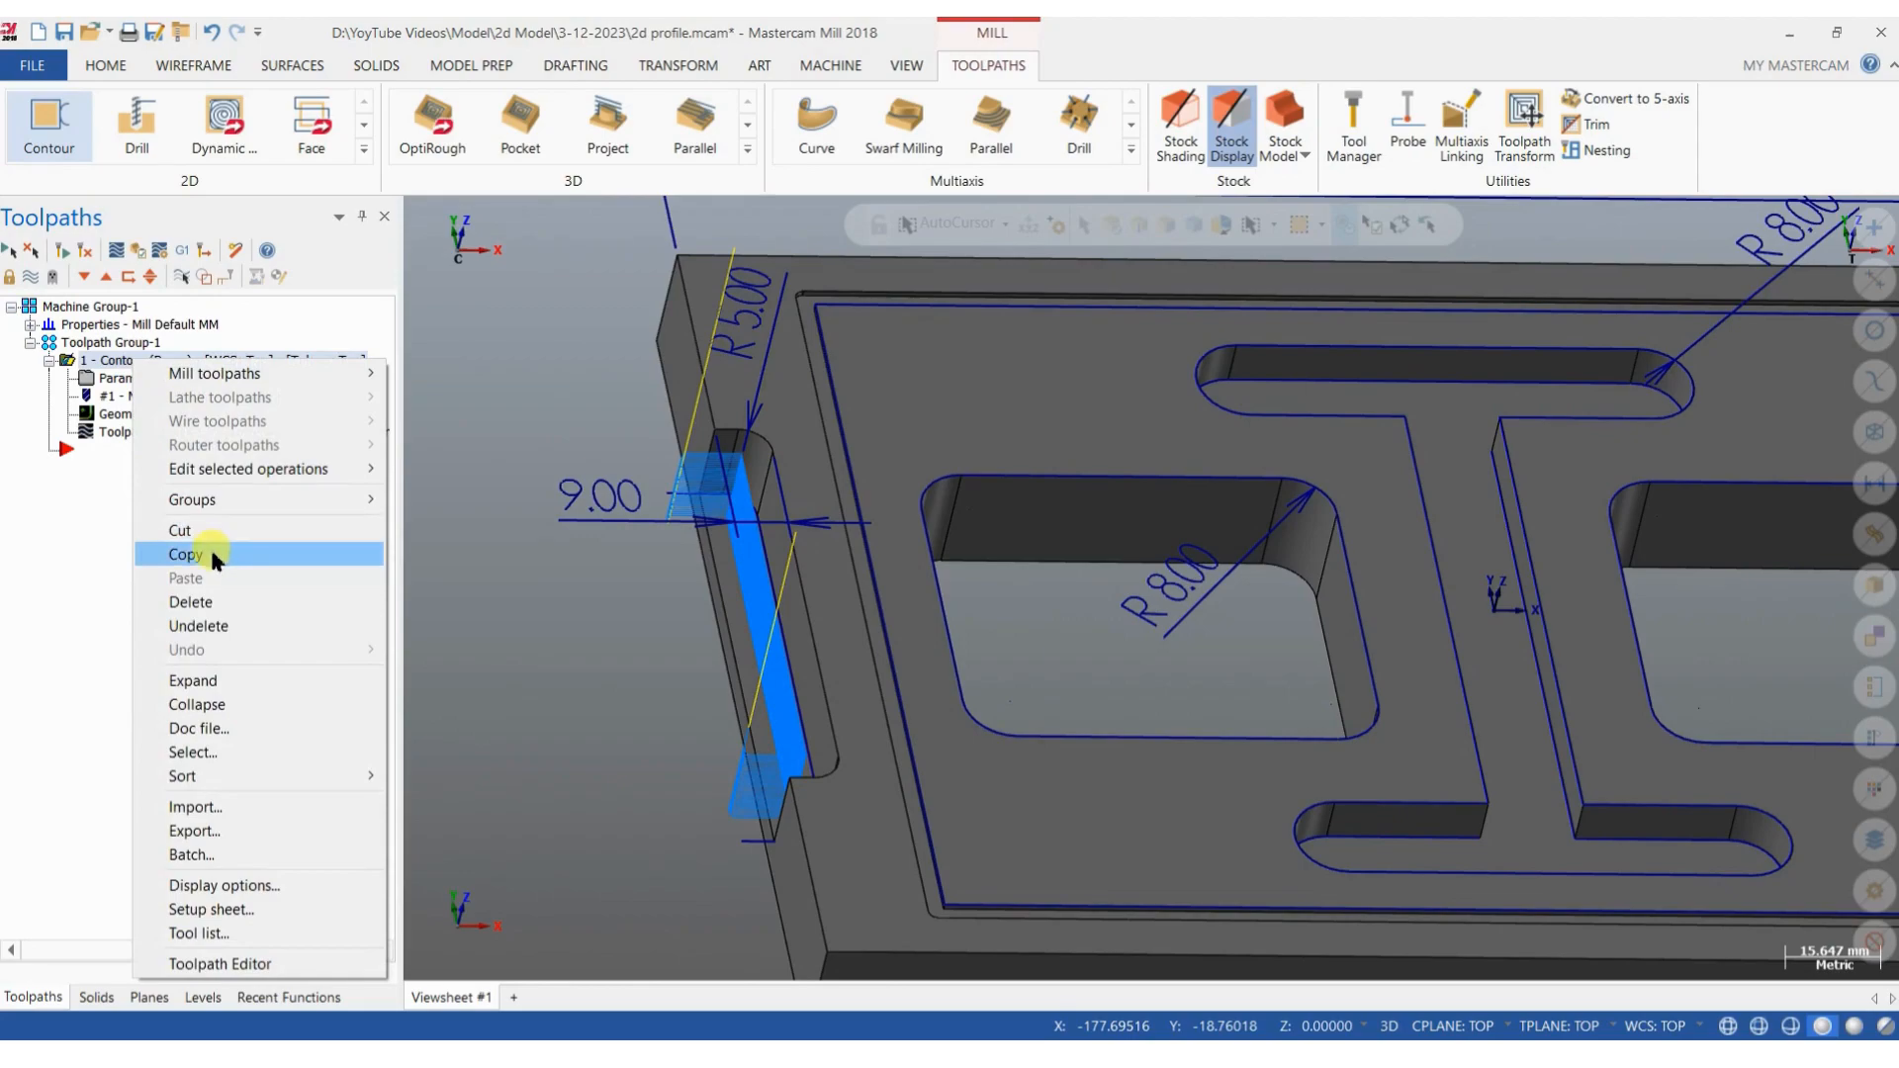
click(210, 544)
right_click(65, 447)
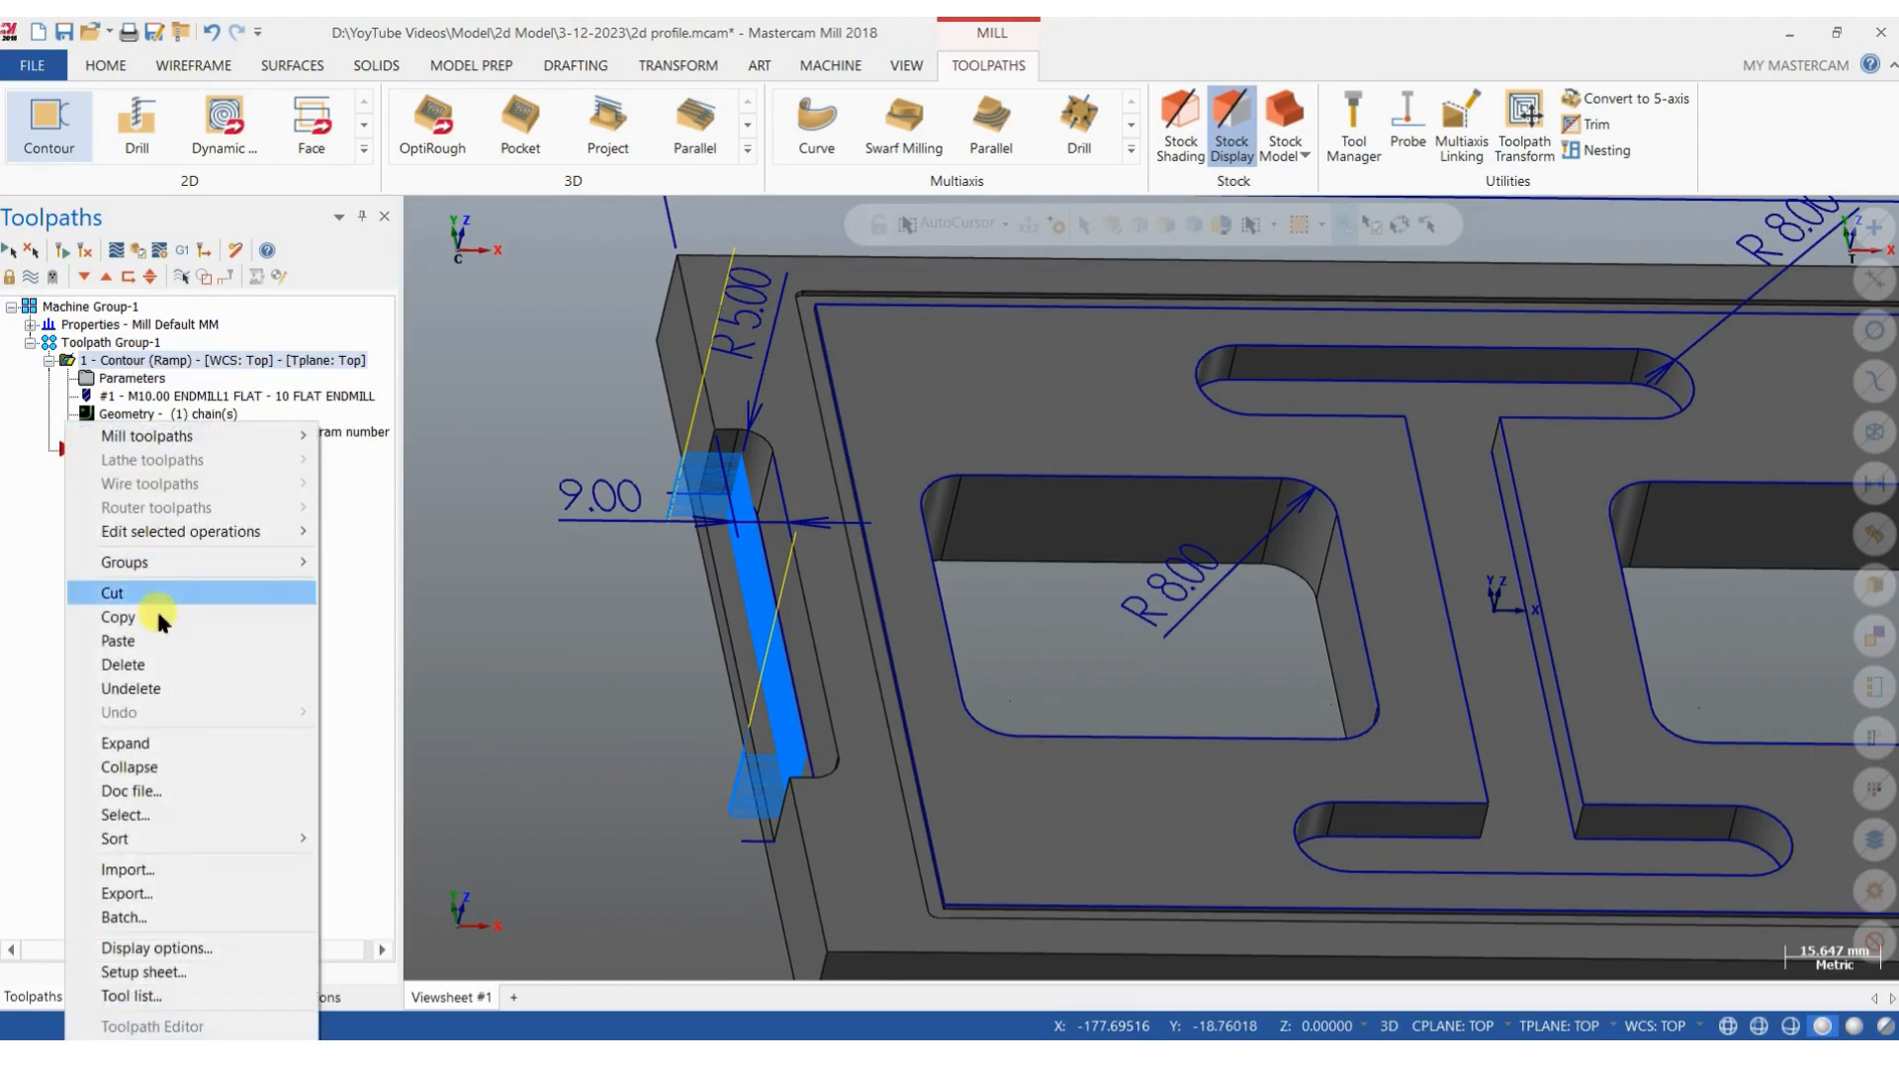
click(146, 641)
Rechain the duplicated contour operation's geometry to the right notch's edge curve.
scroll(614, 560, down, 4)
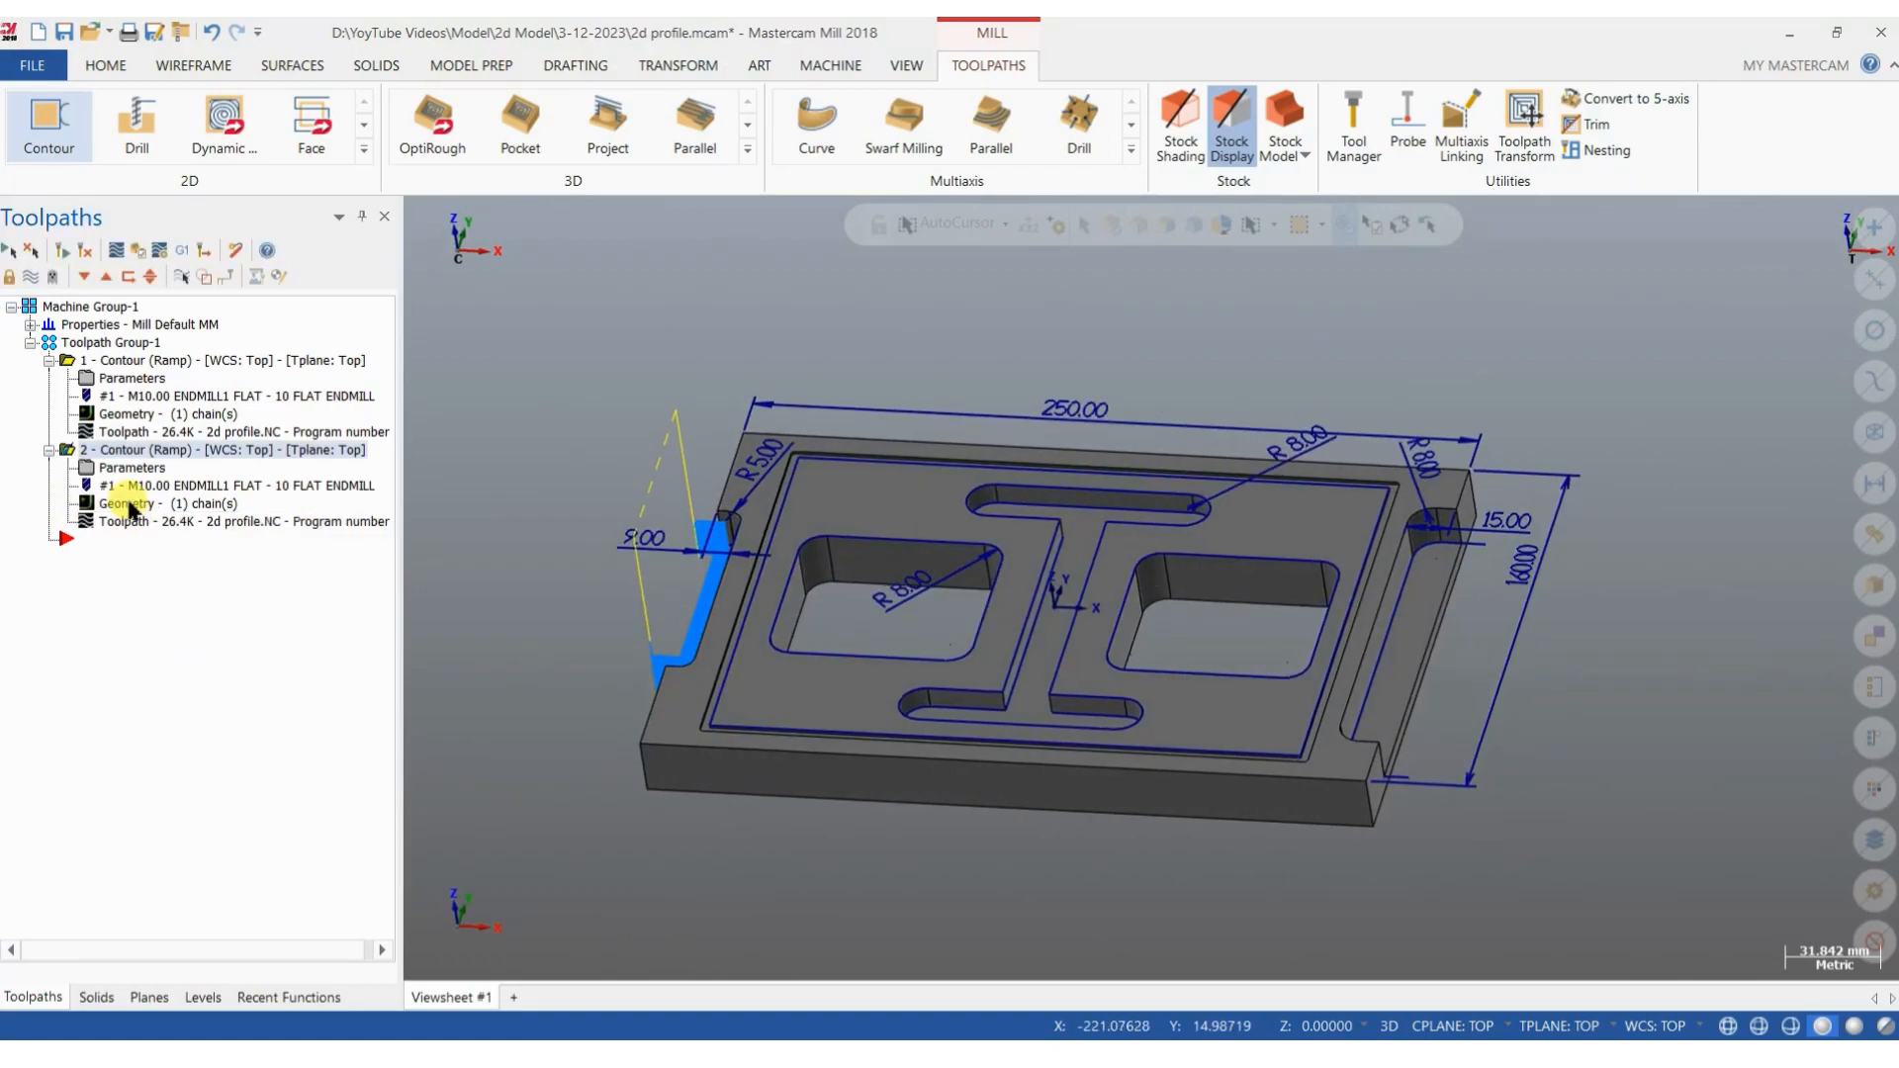
click(129, 505)
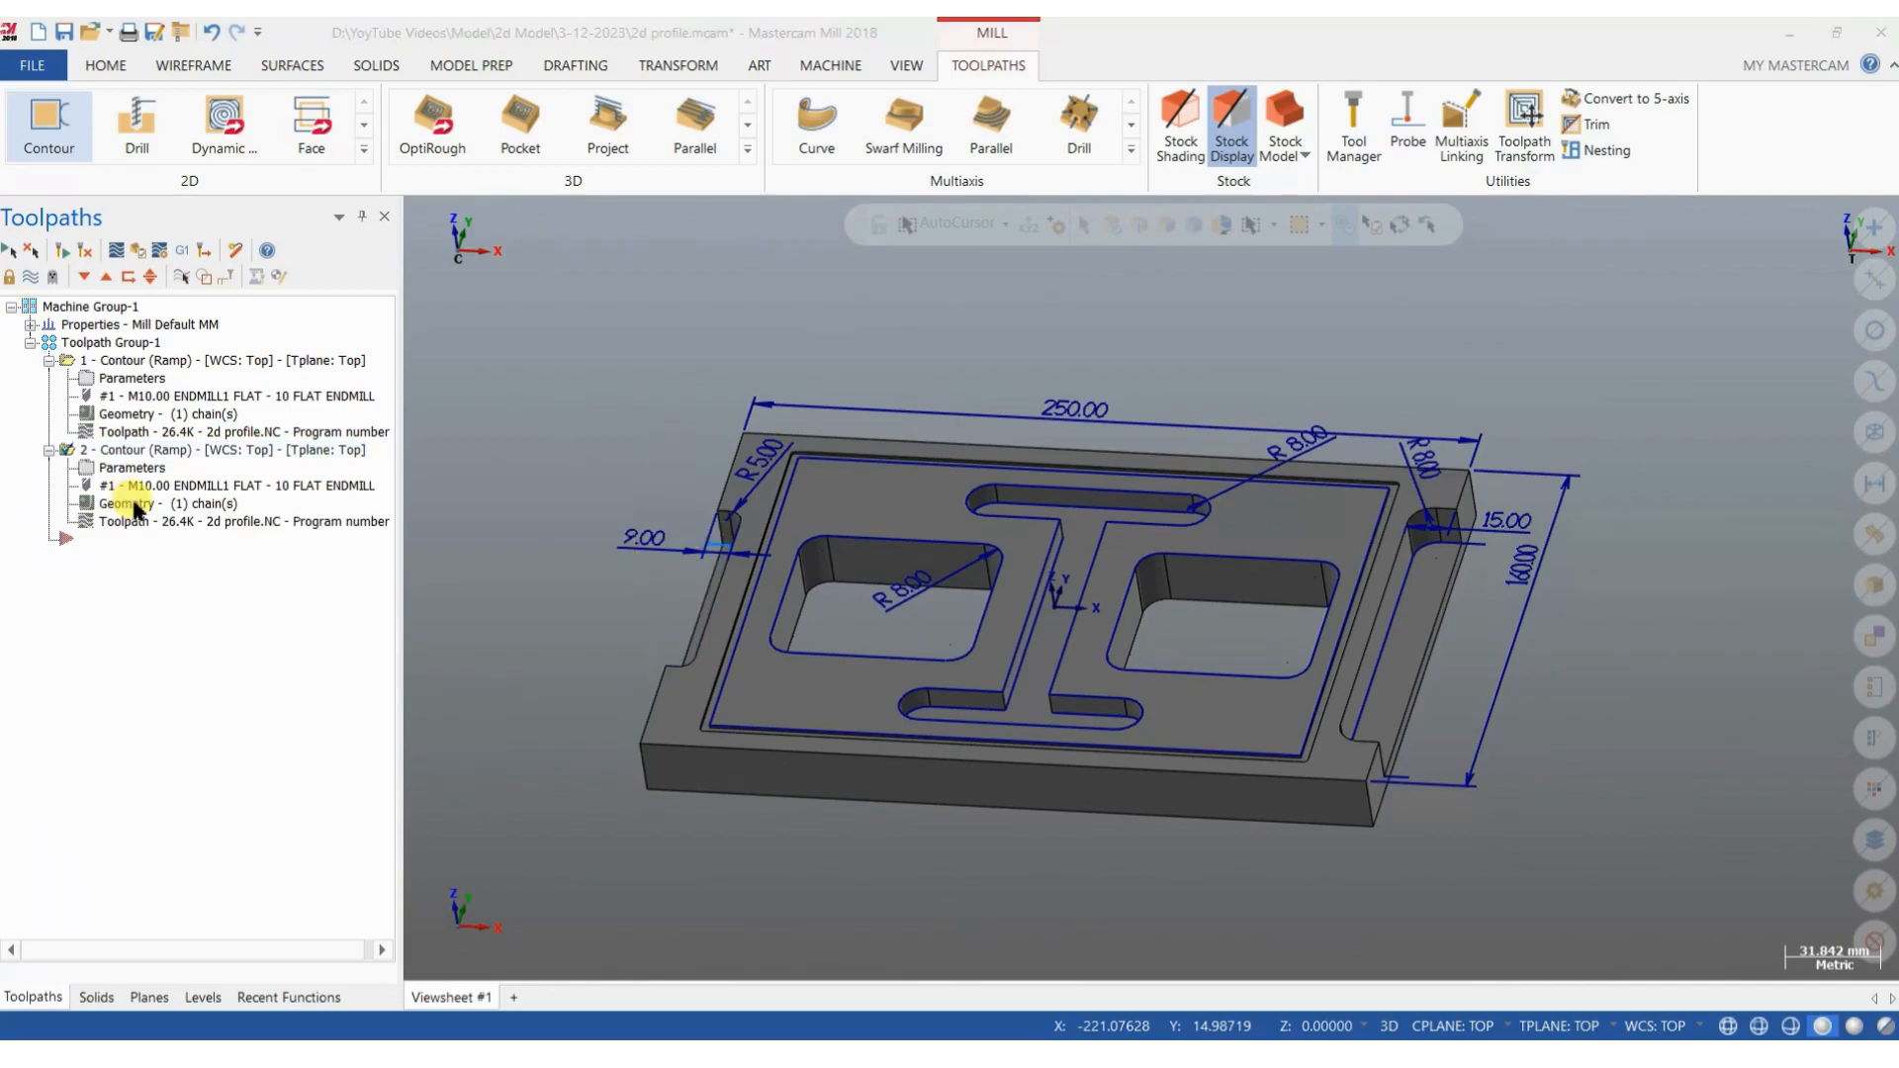
right_click(250, 485)
click(318, 543)
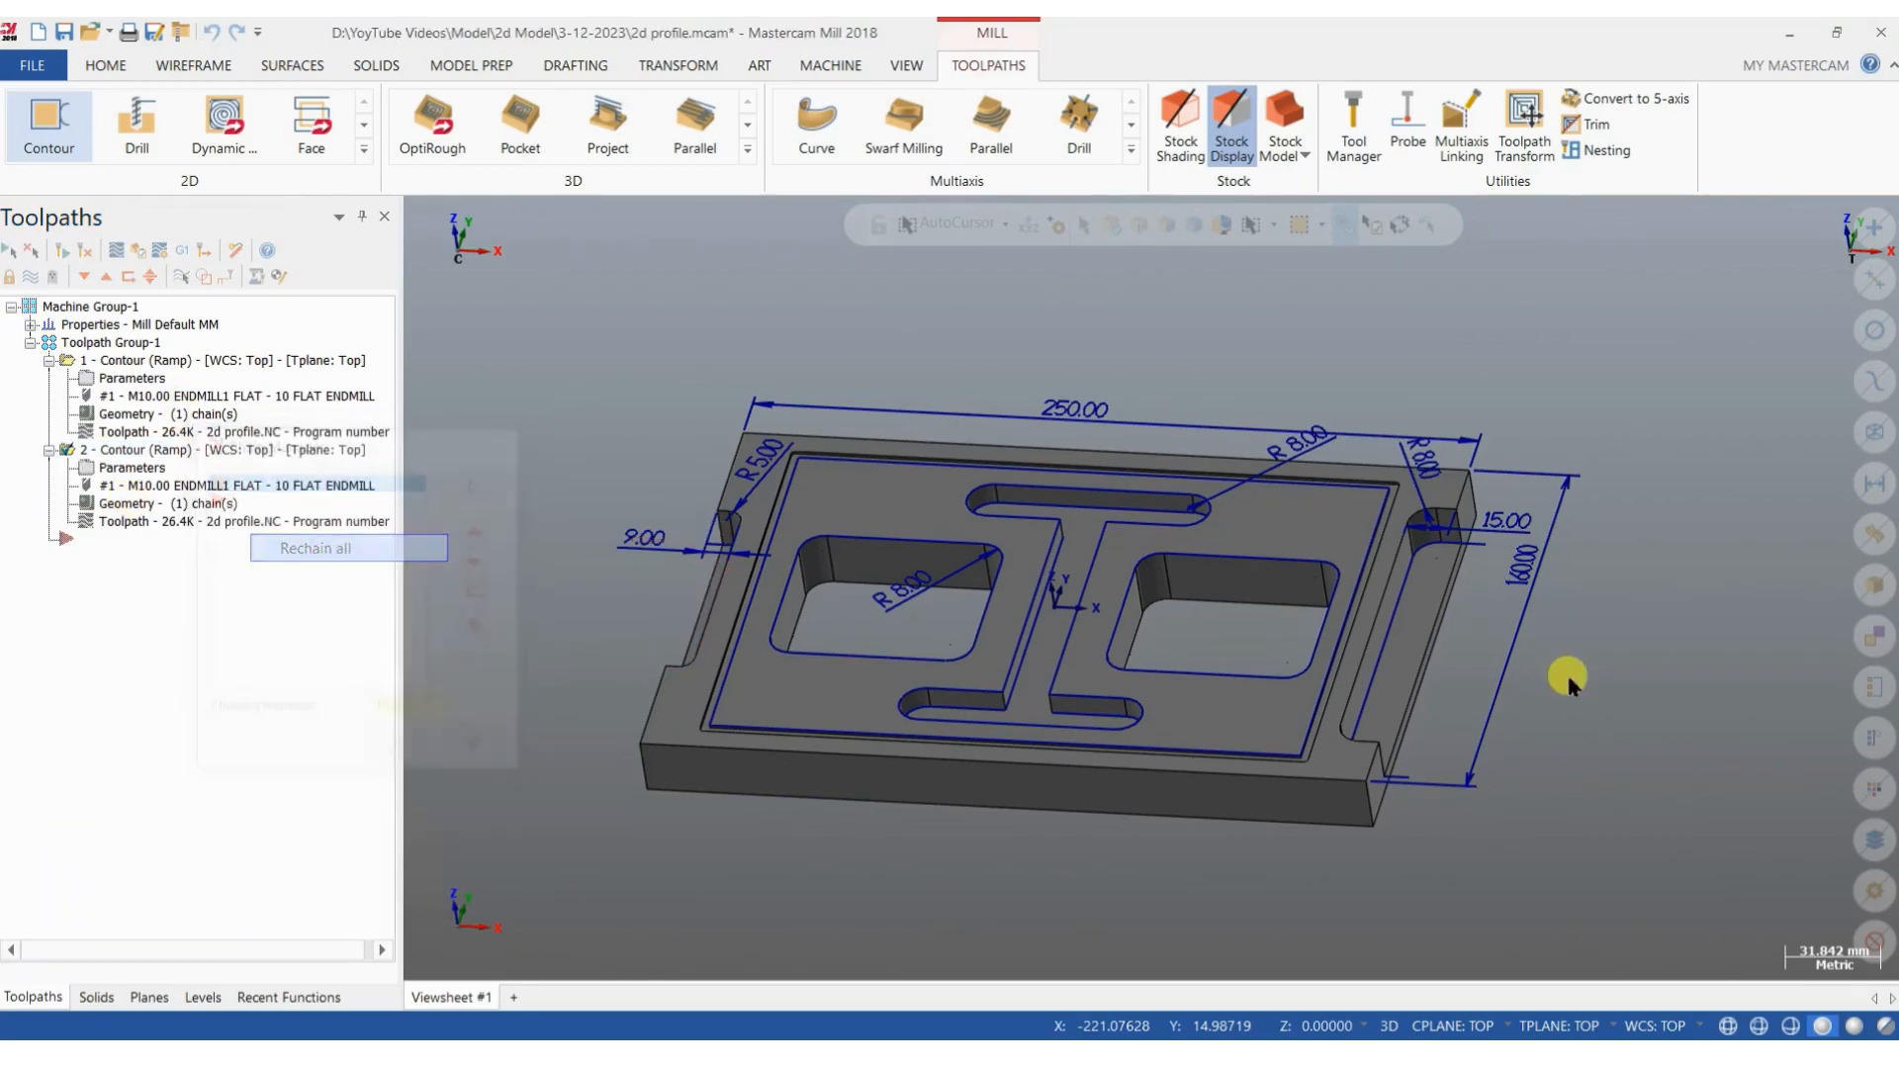
scroll(1479, 535, up, 2)
click(1484, 544)
scroll(1474, 539, down, 2)
click(250, 884)
click(396, 751)
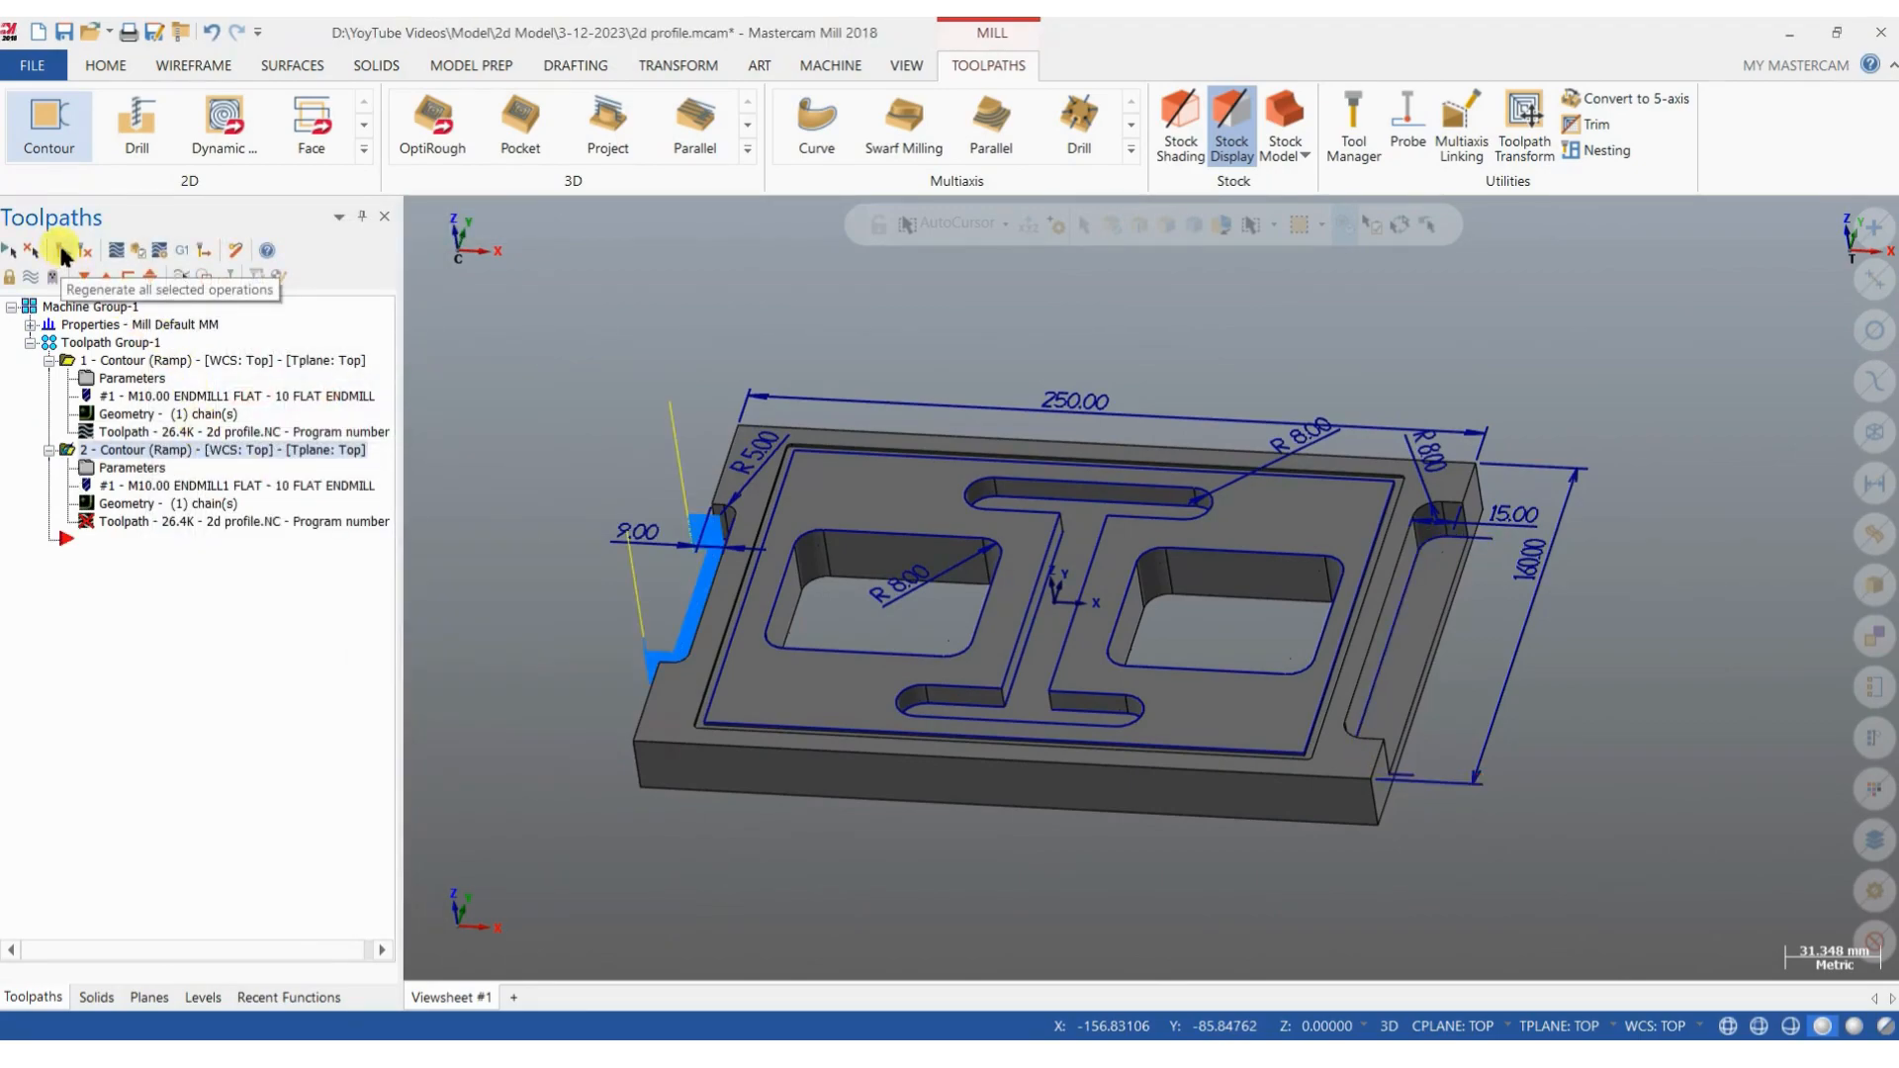
Pick the second contour's cut depth of -15 from the right notch's edge and accept the parameters.
click(132, 469)
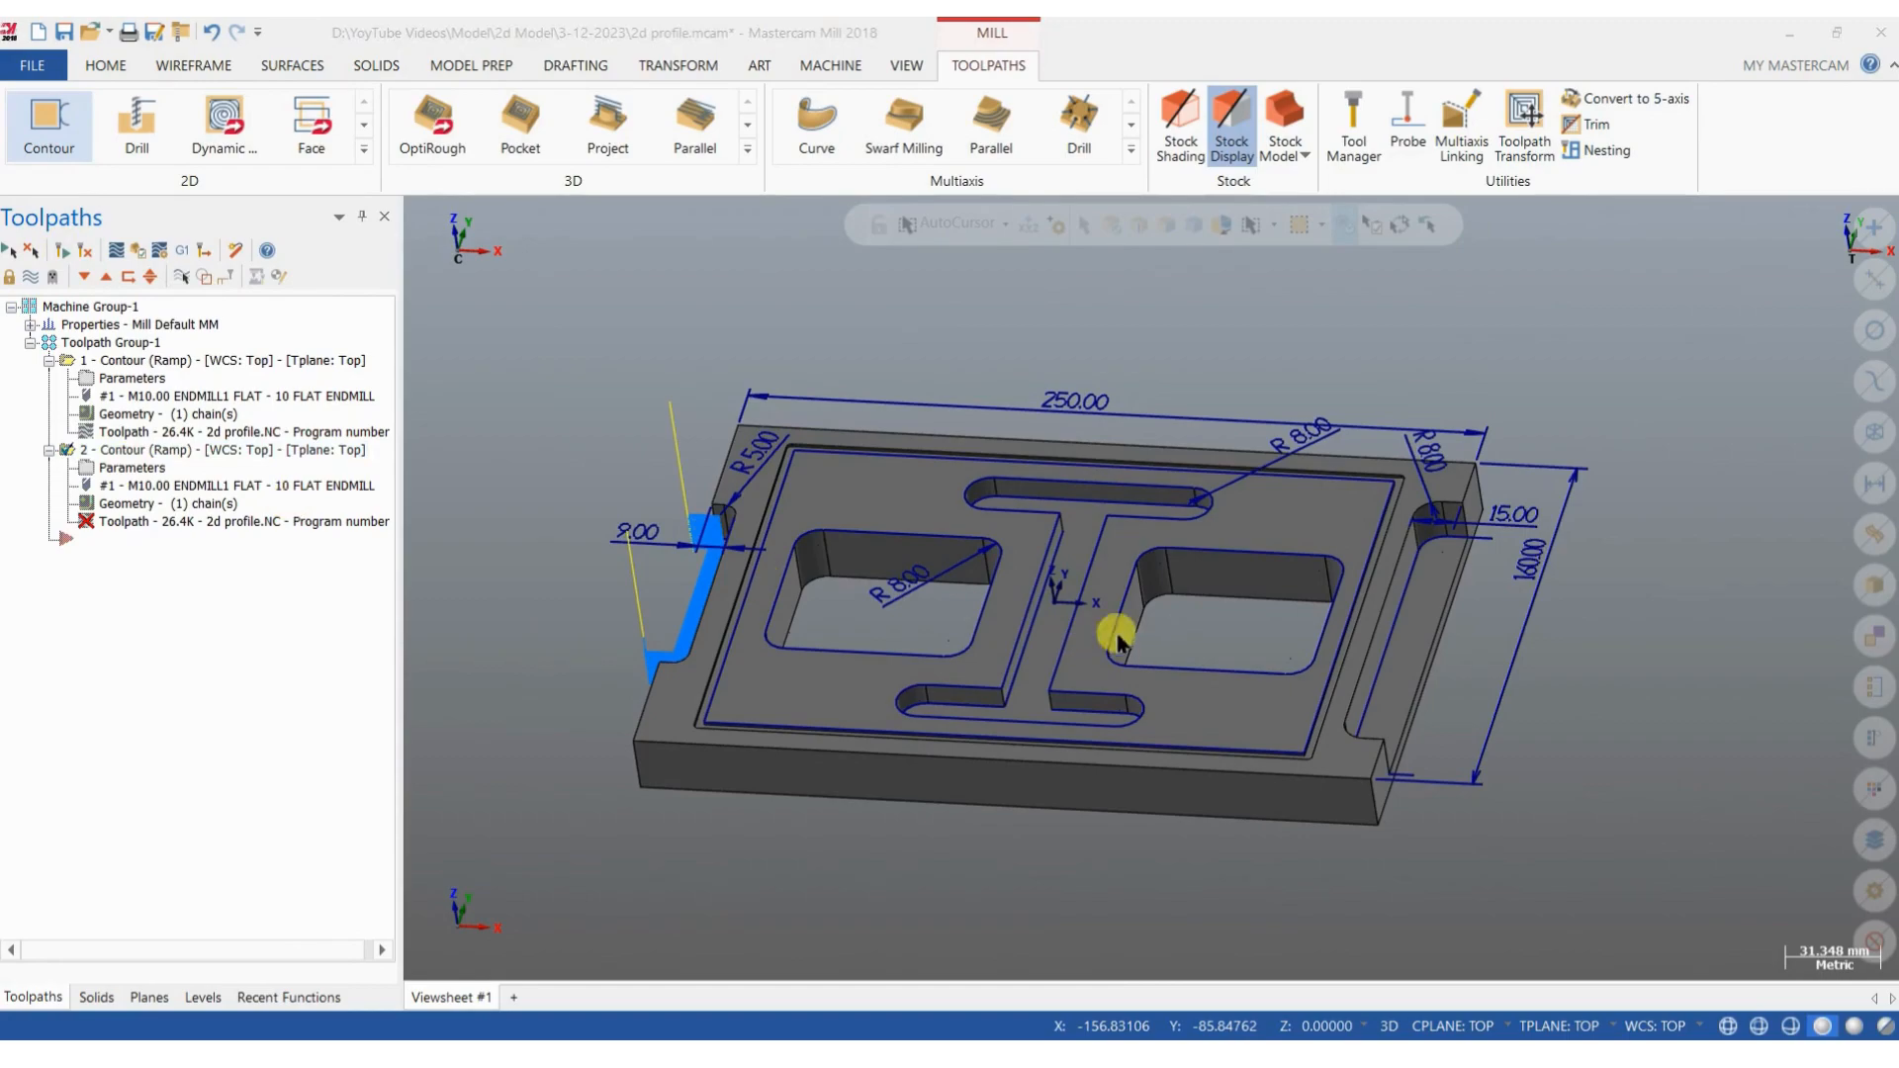
click(852, 680)
scroll(1394, 550, up, 4)
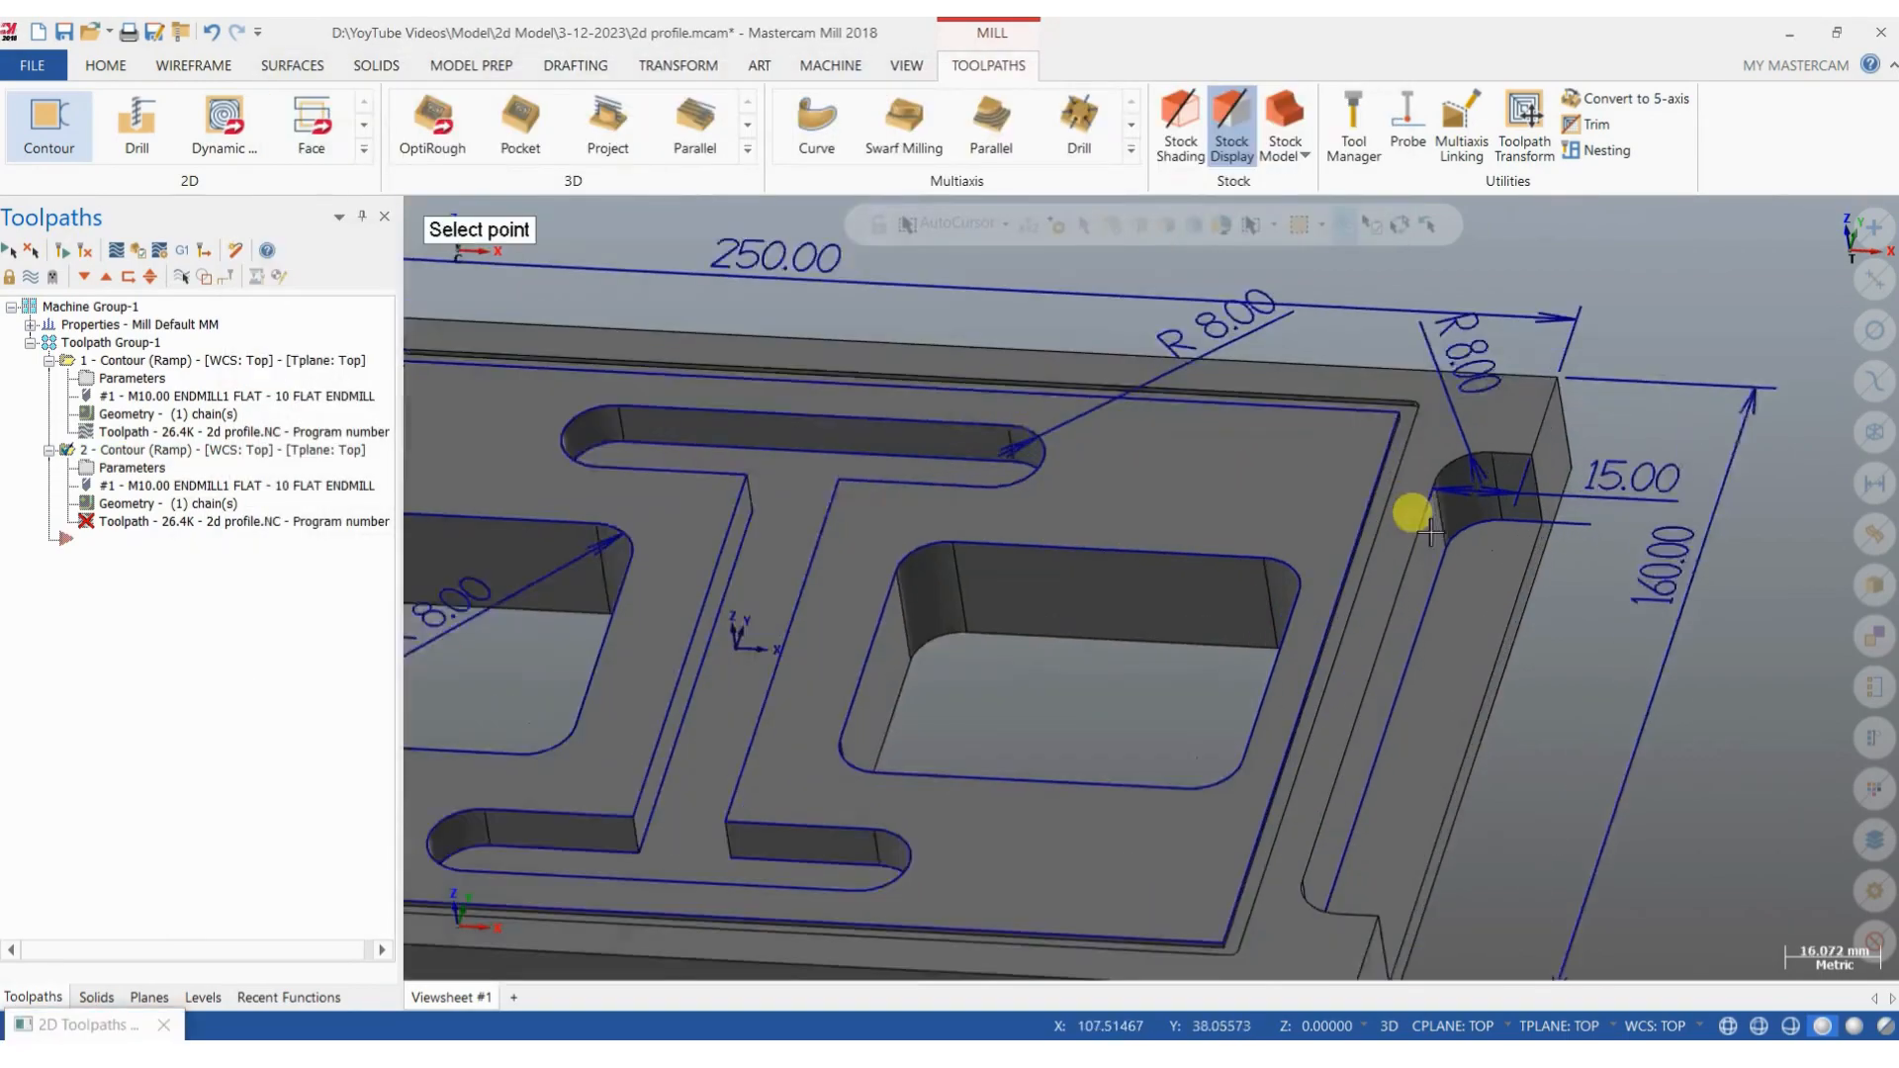
click(1445, 551)
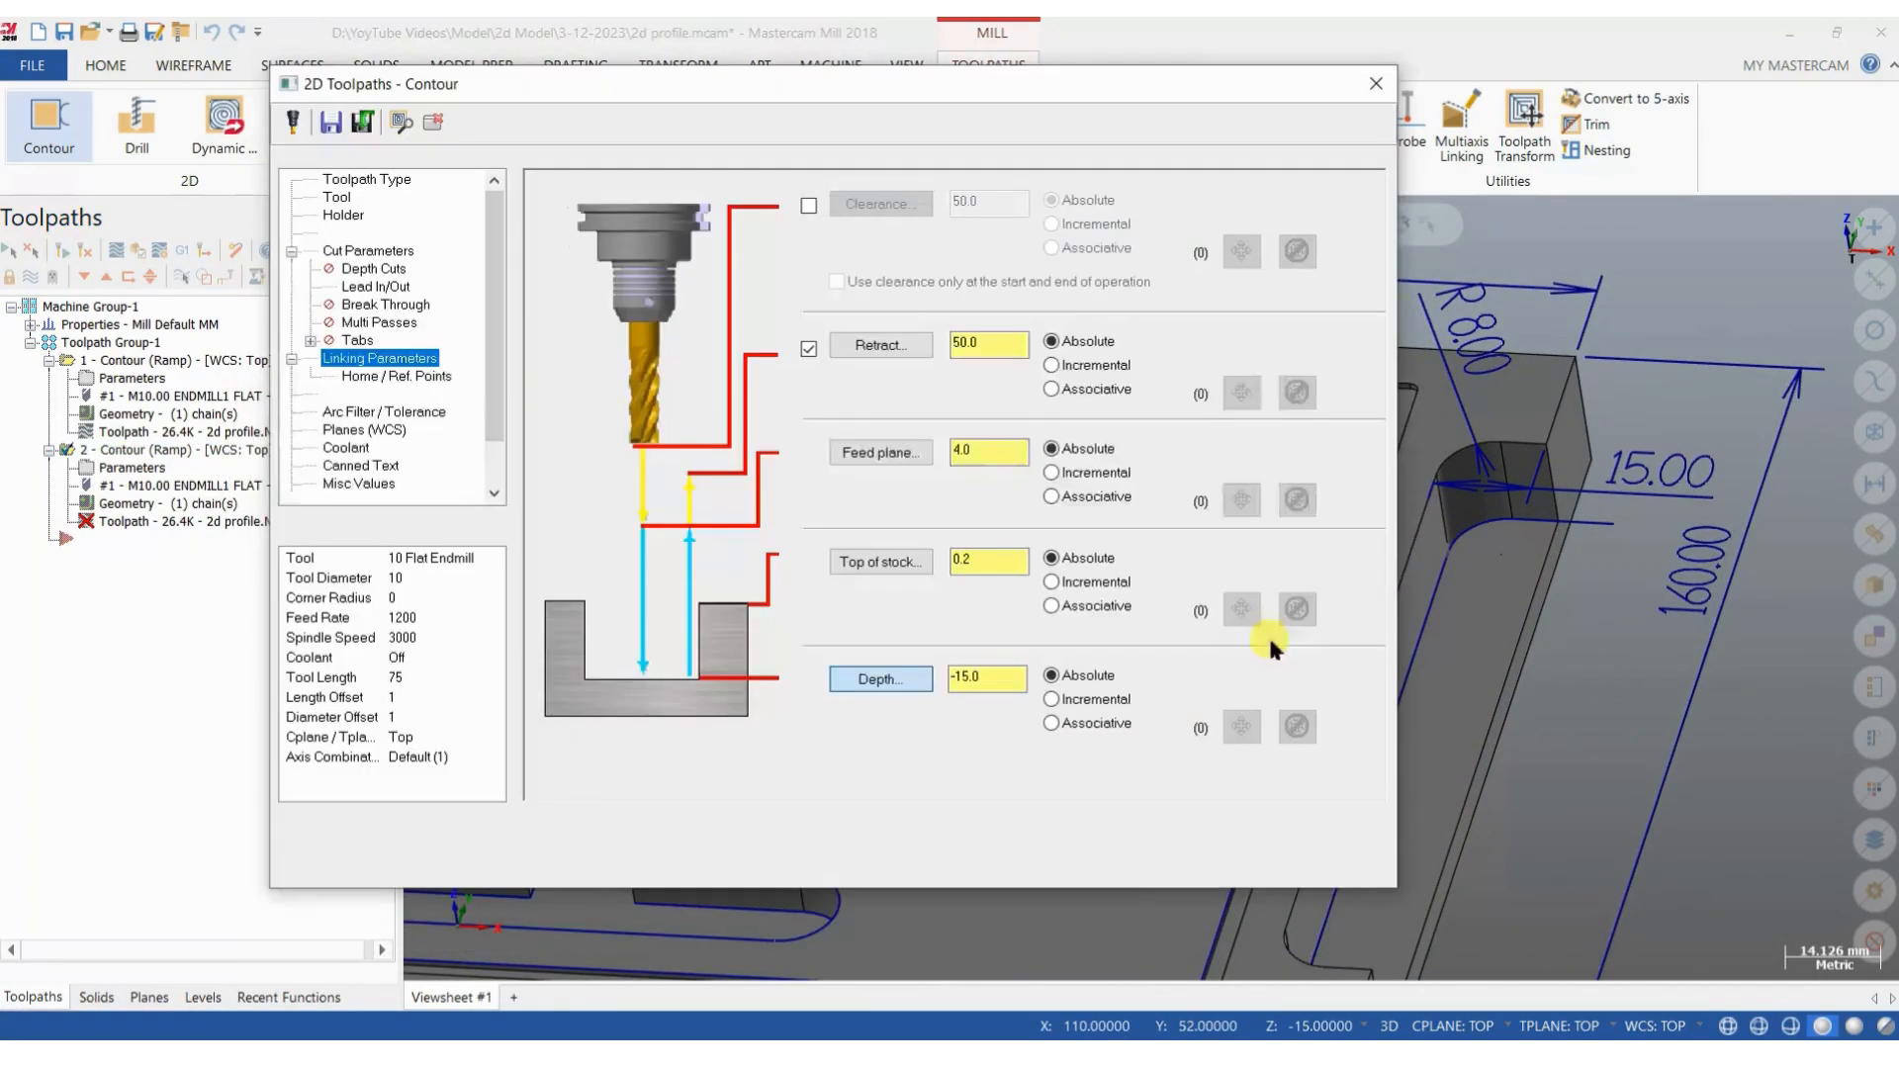
click(1108, 862)
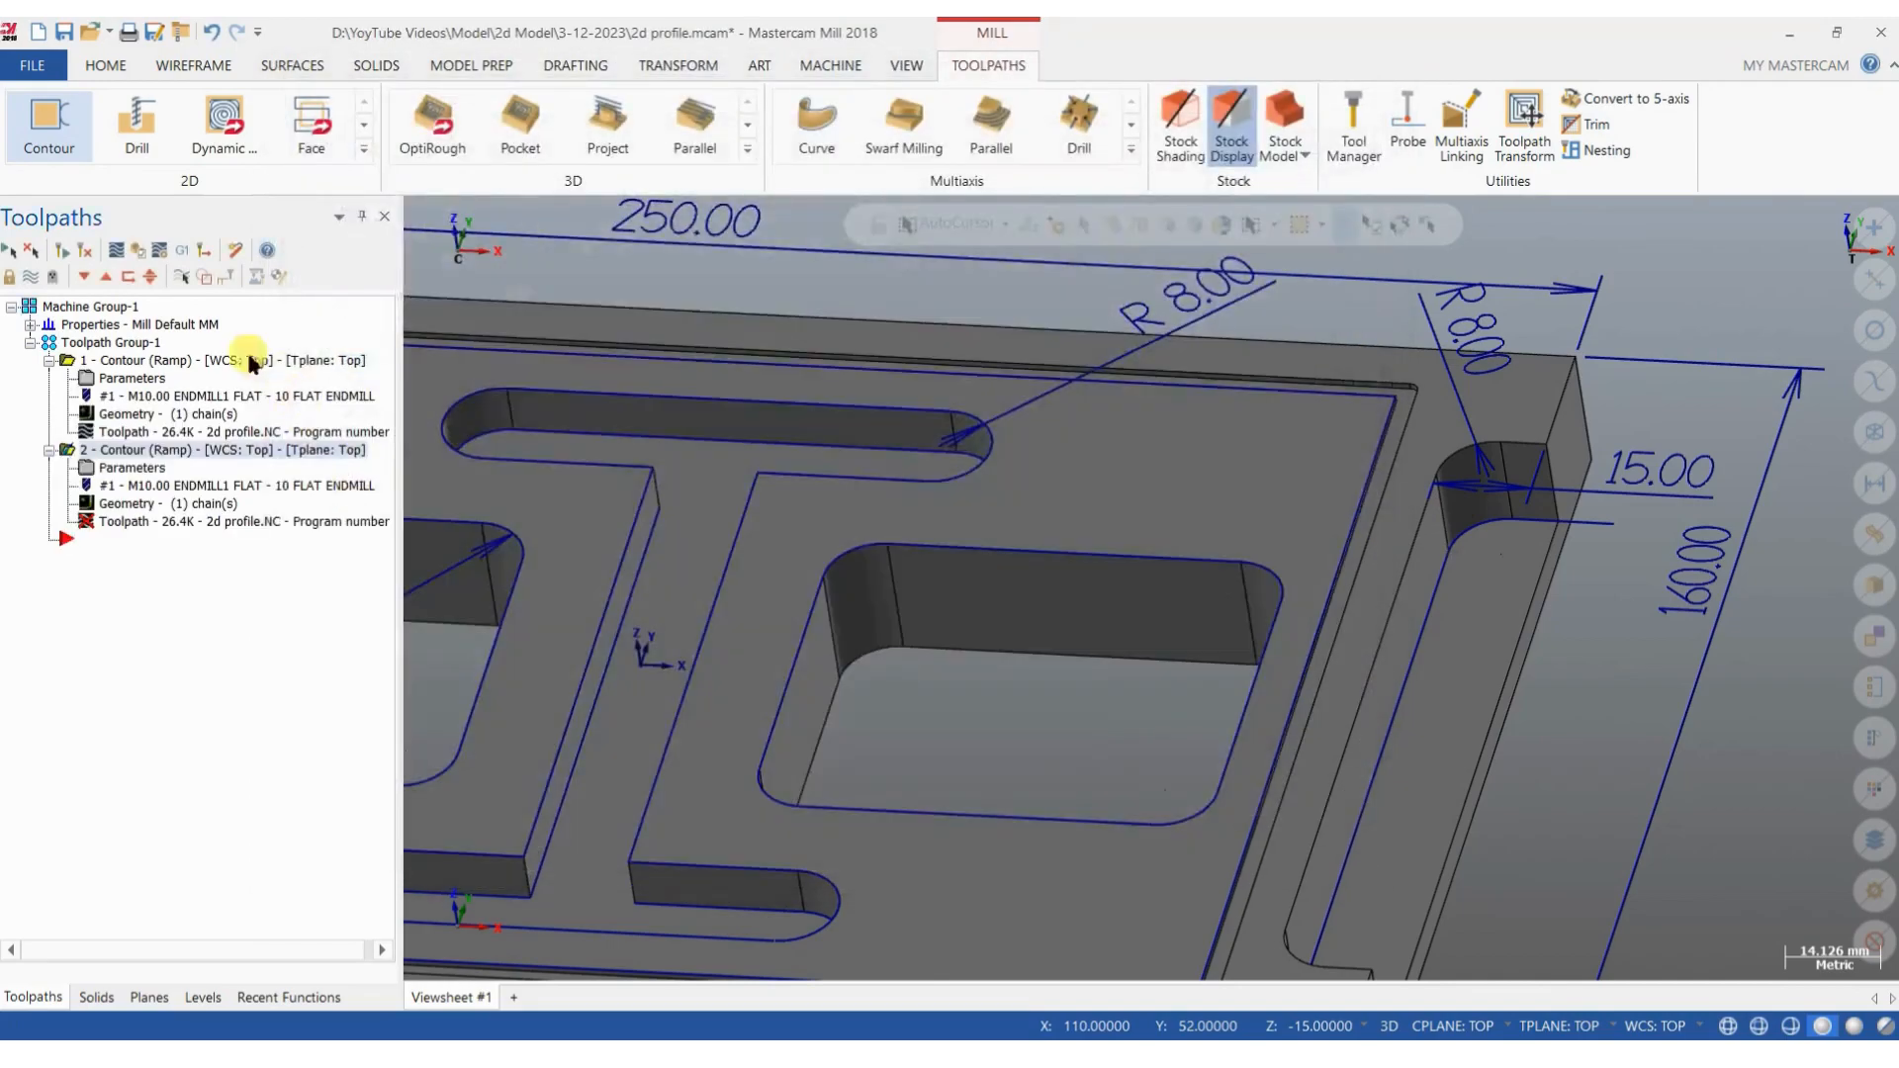
Create a new end mill for the right notch's contour with a 16 mm cutting diameter.
click(148, 468)
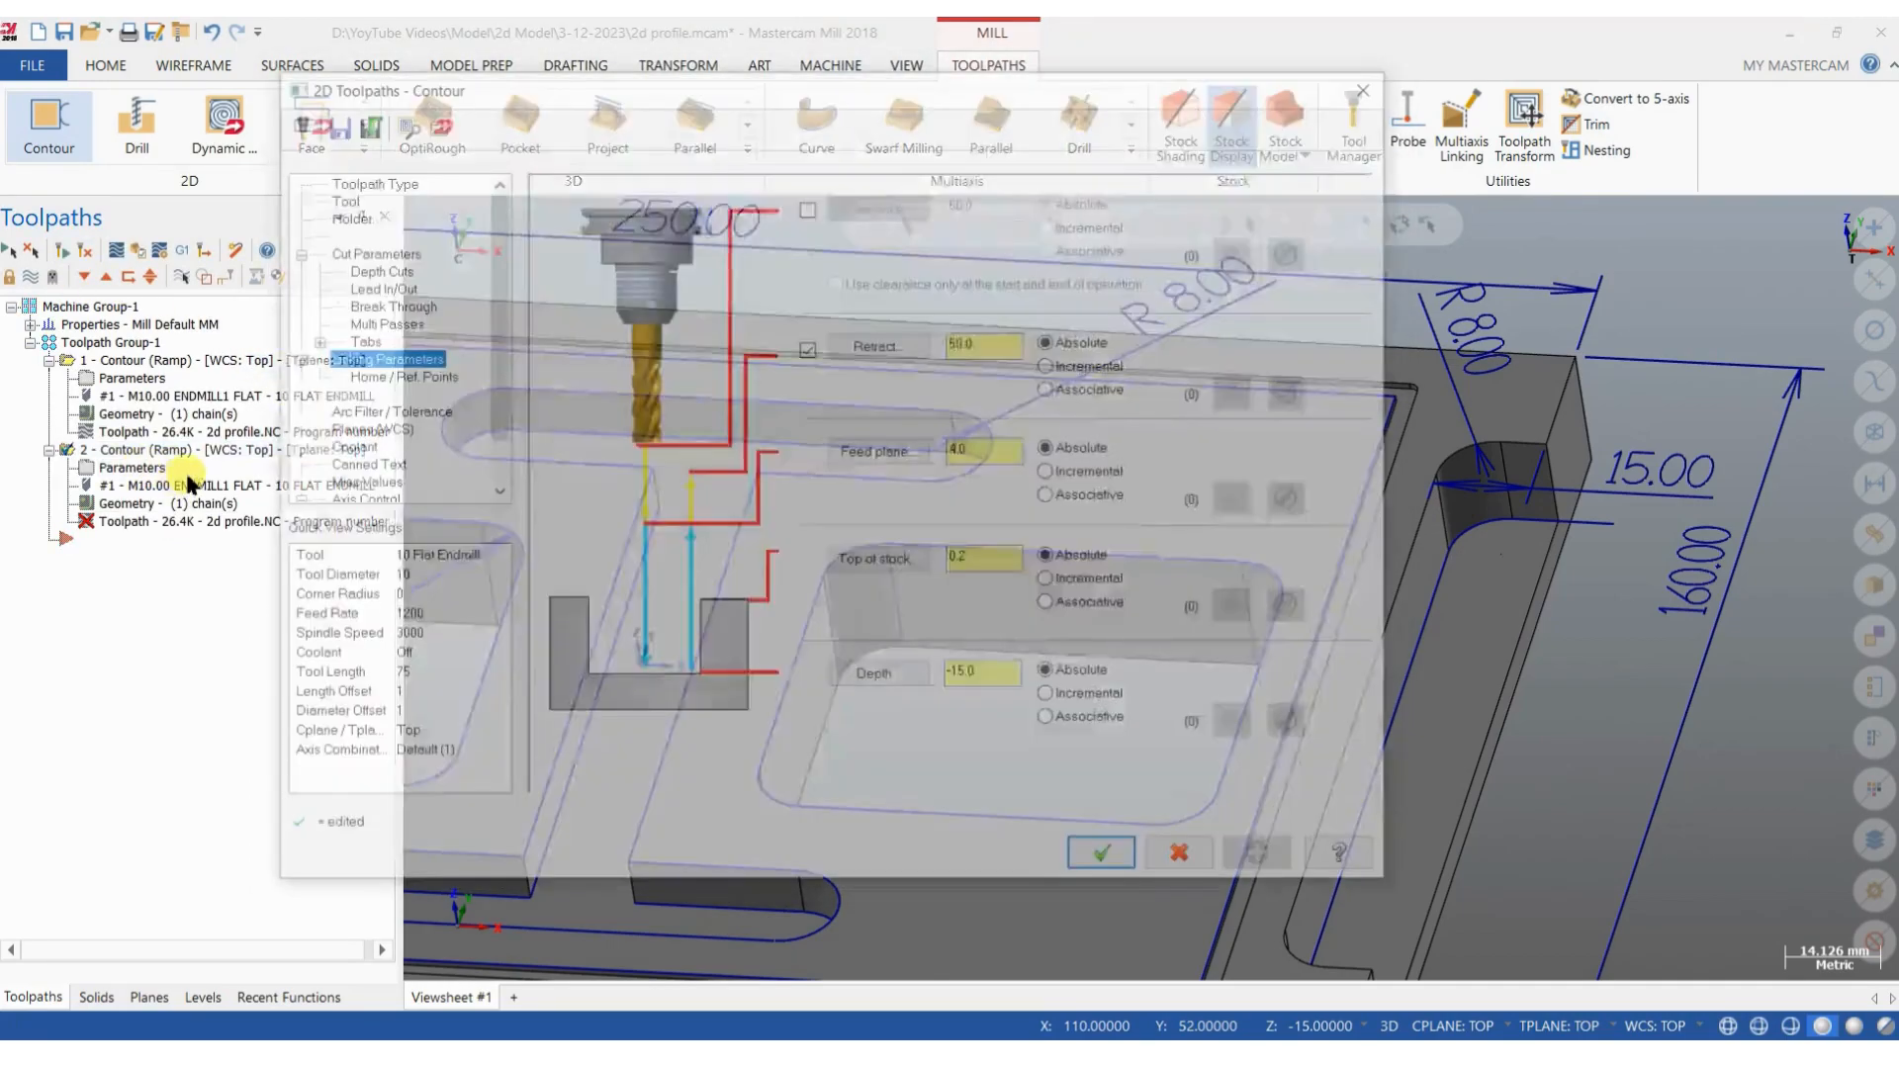
click(337, 203)
right_click(683, 299)
click(734, 333)
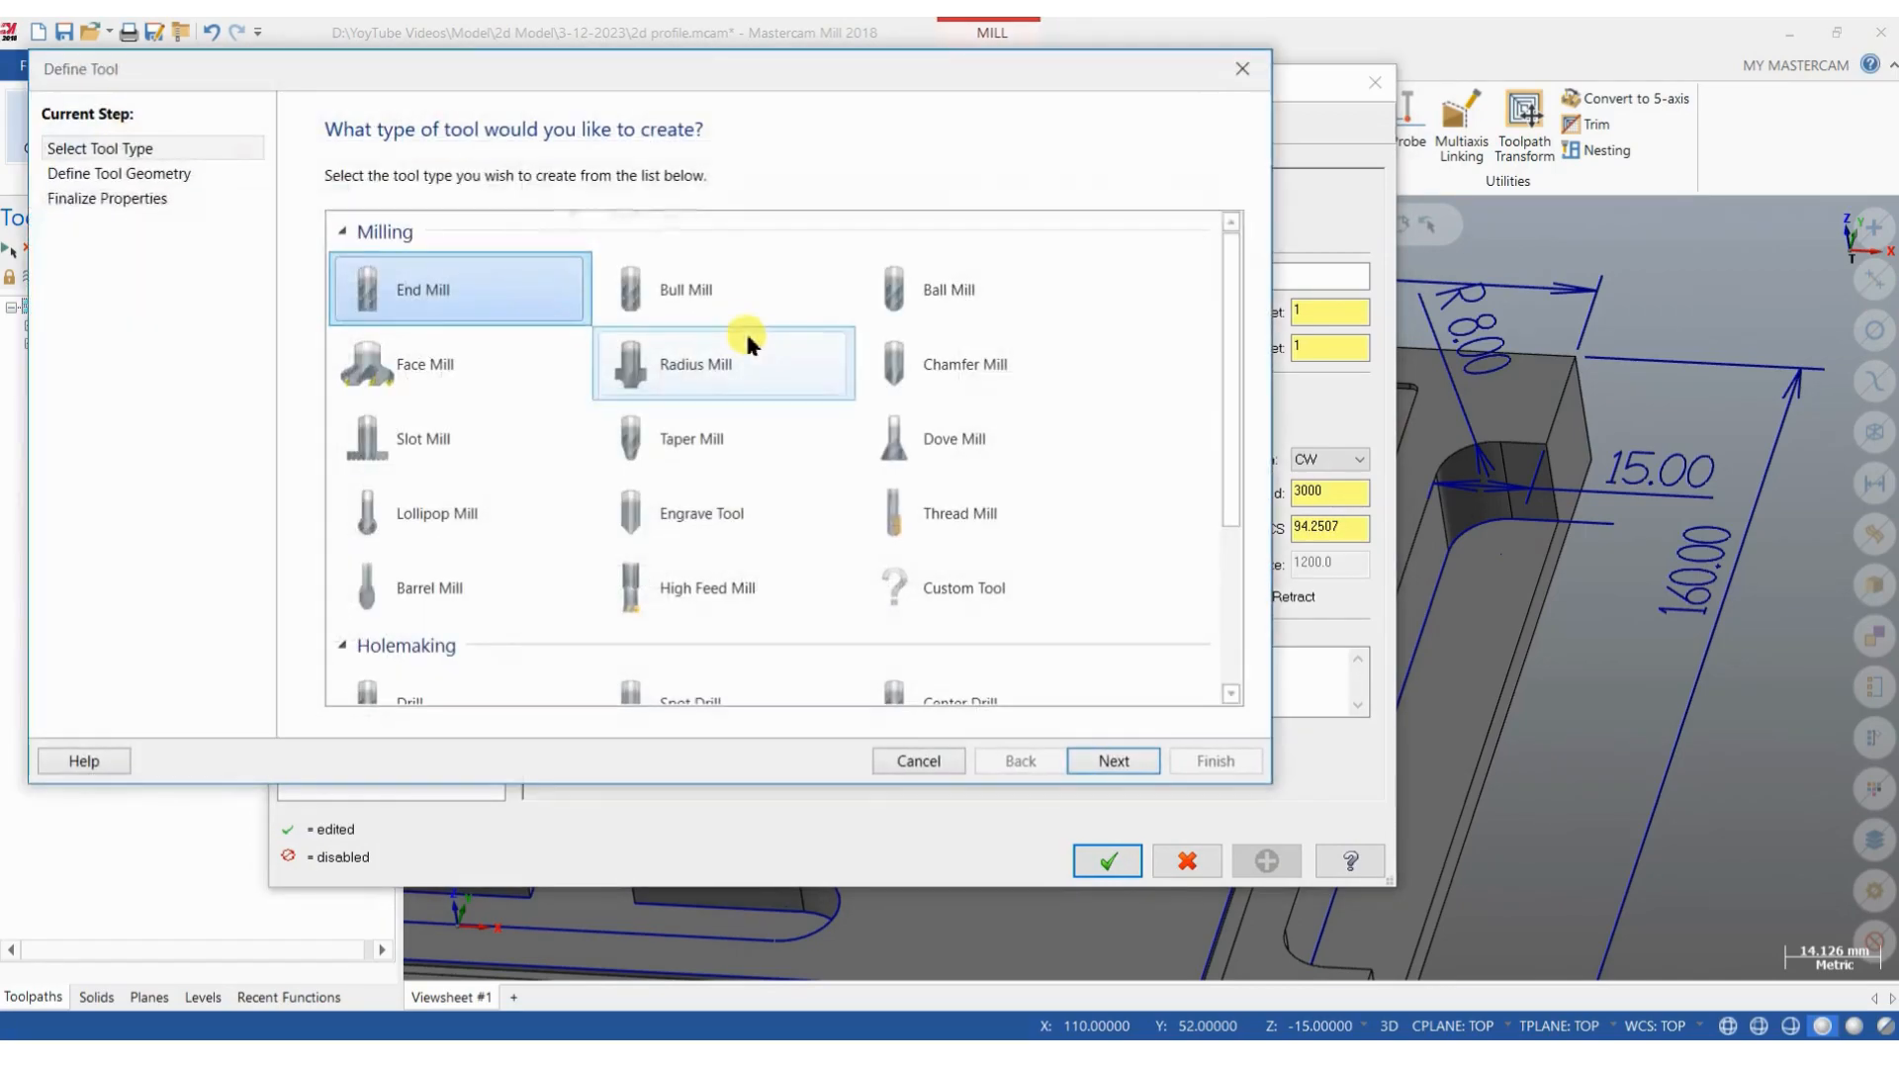
click(1111, 761)
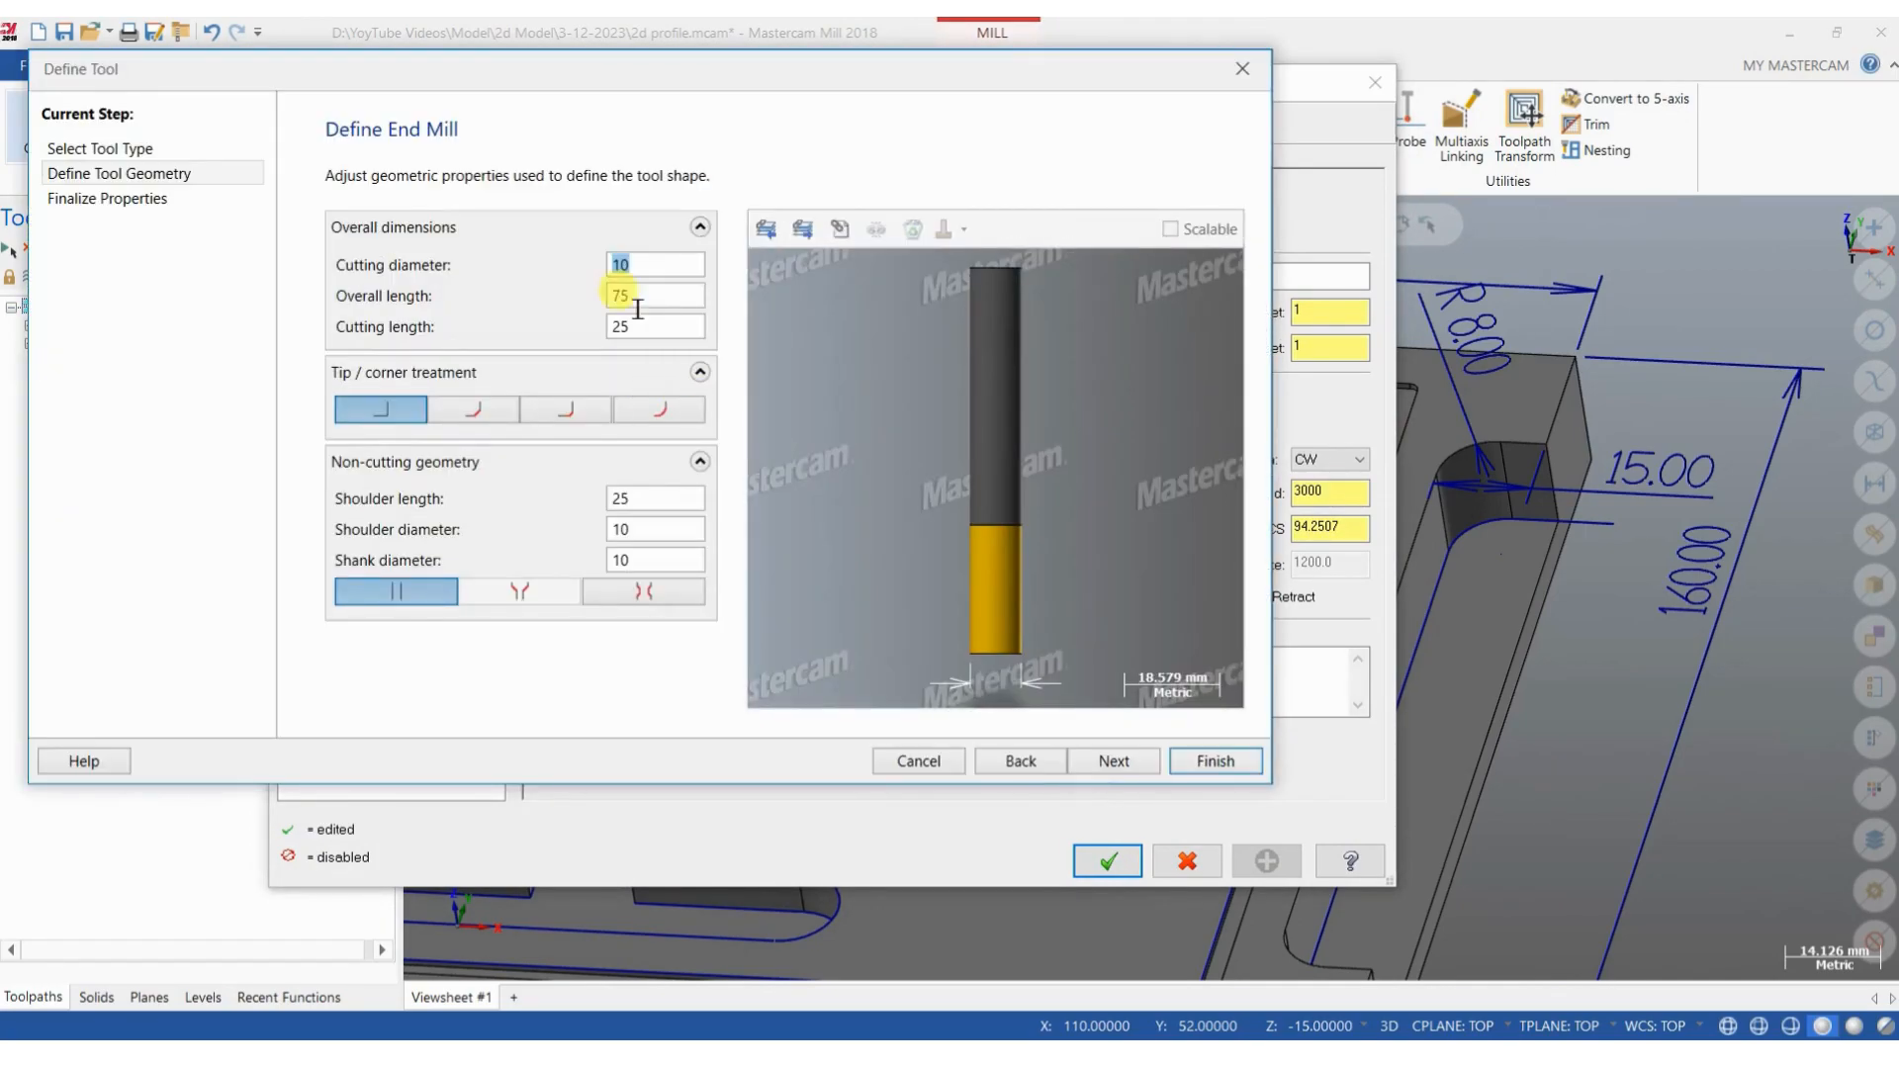
text(16)
click(653, 498)
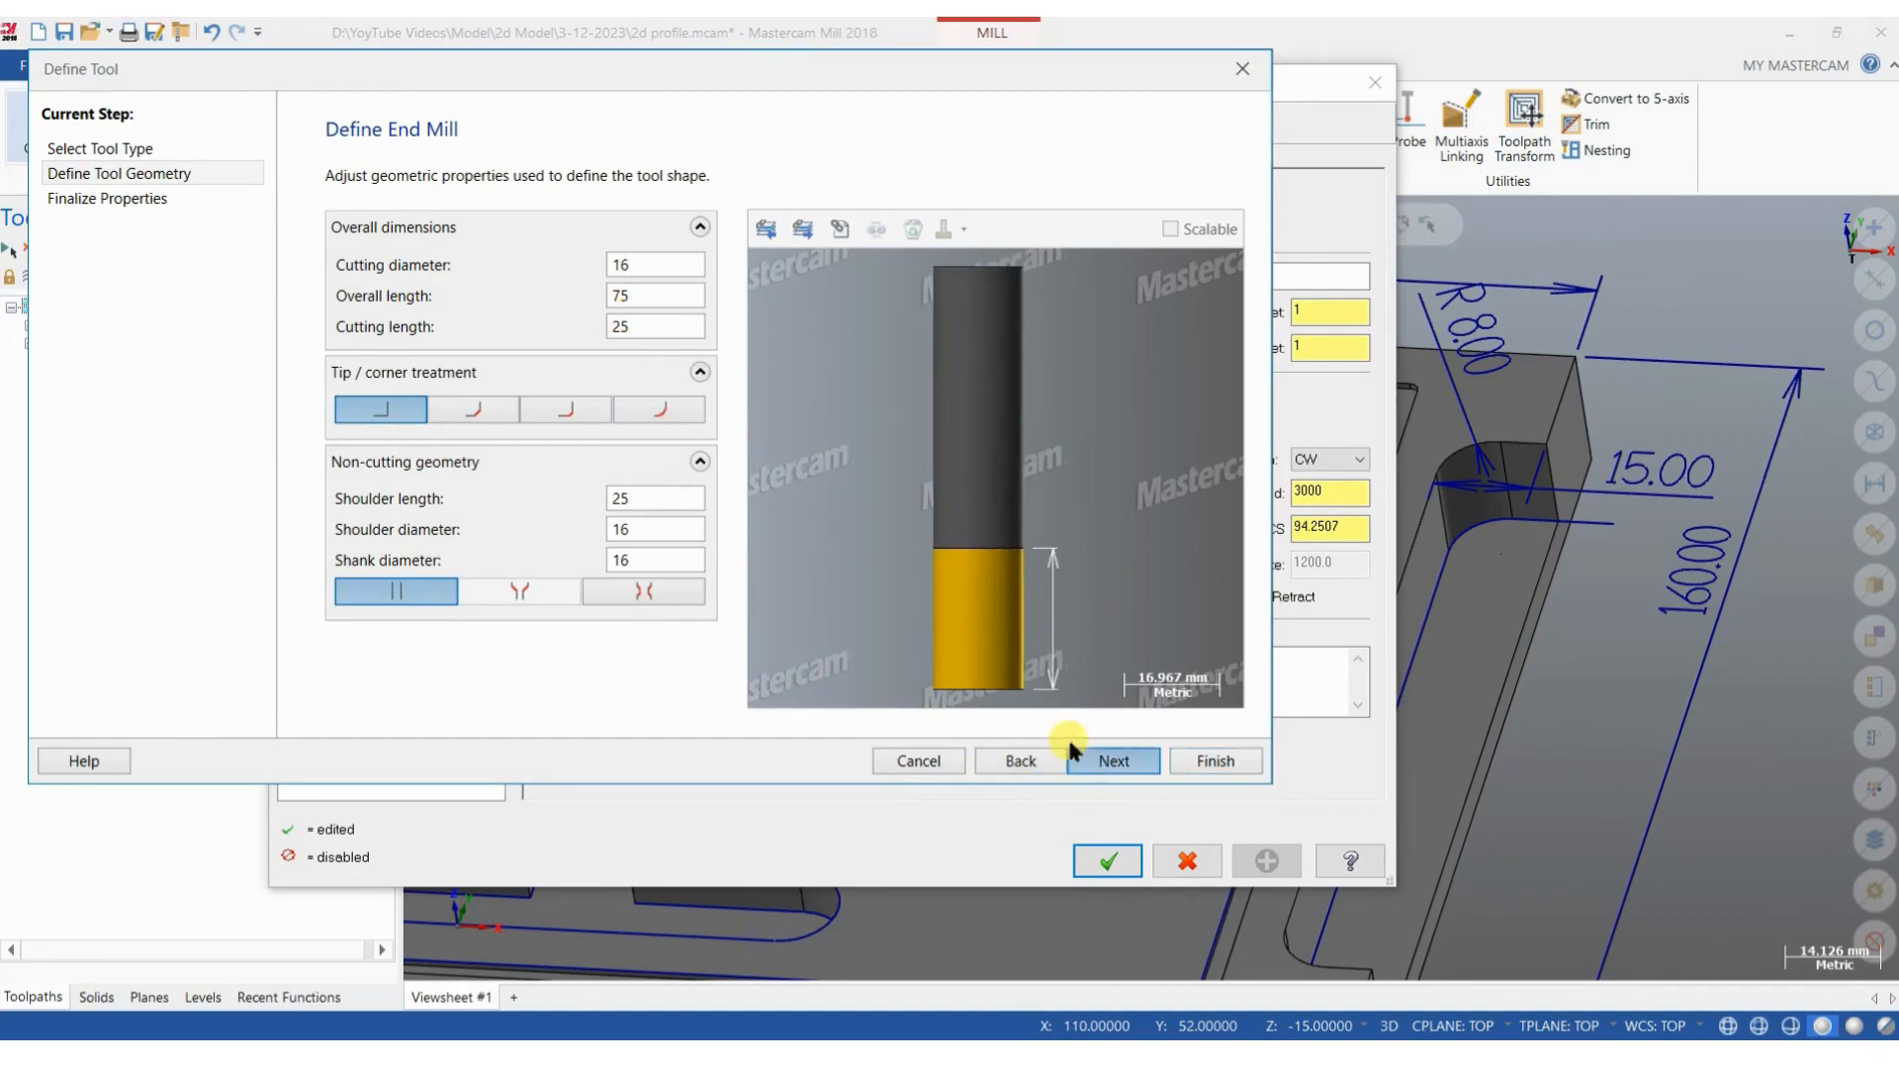
Finish the 16 mm end mill with spindle speed 1875 and feed per tooth 0.15, and re-initialize the operation's feeds and speeds.
click(1108, 761)
double_click(708, 573)
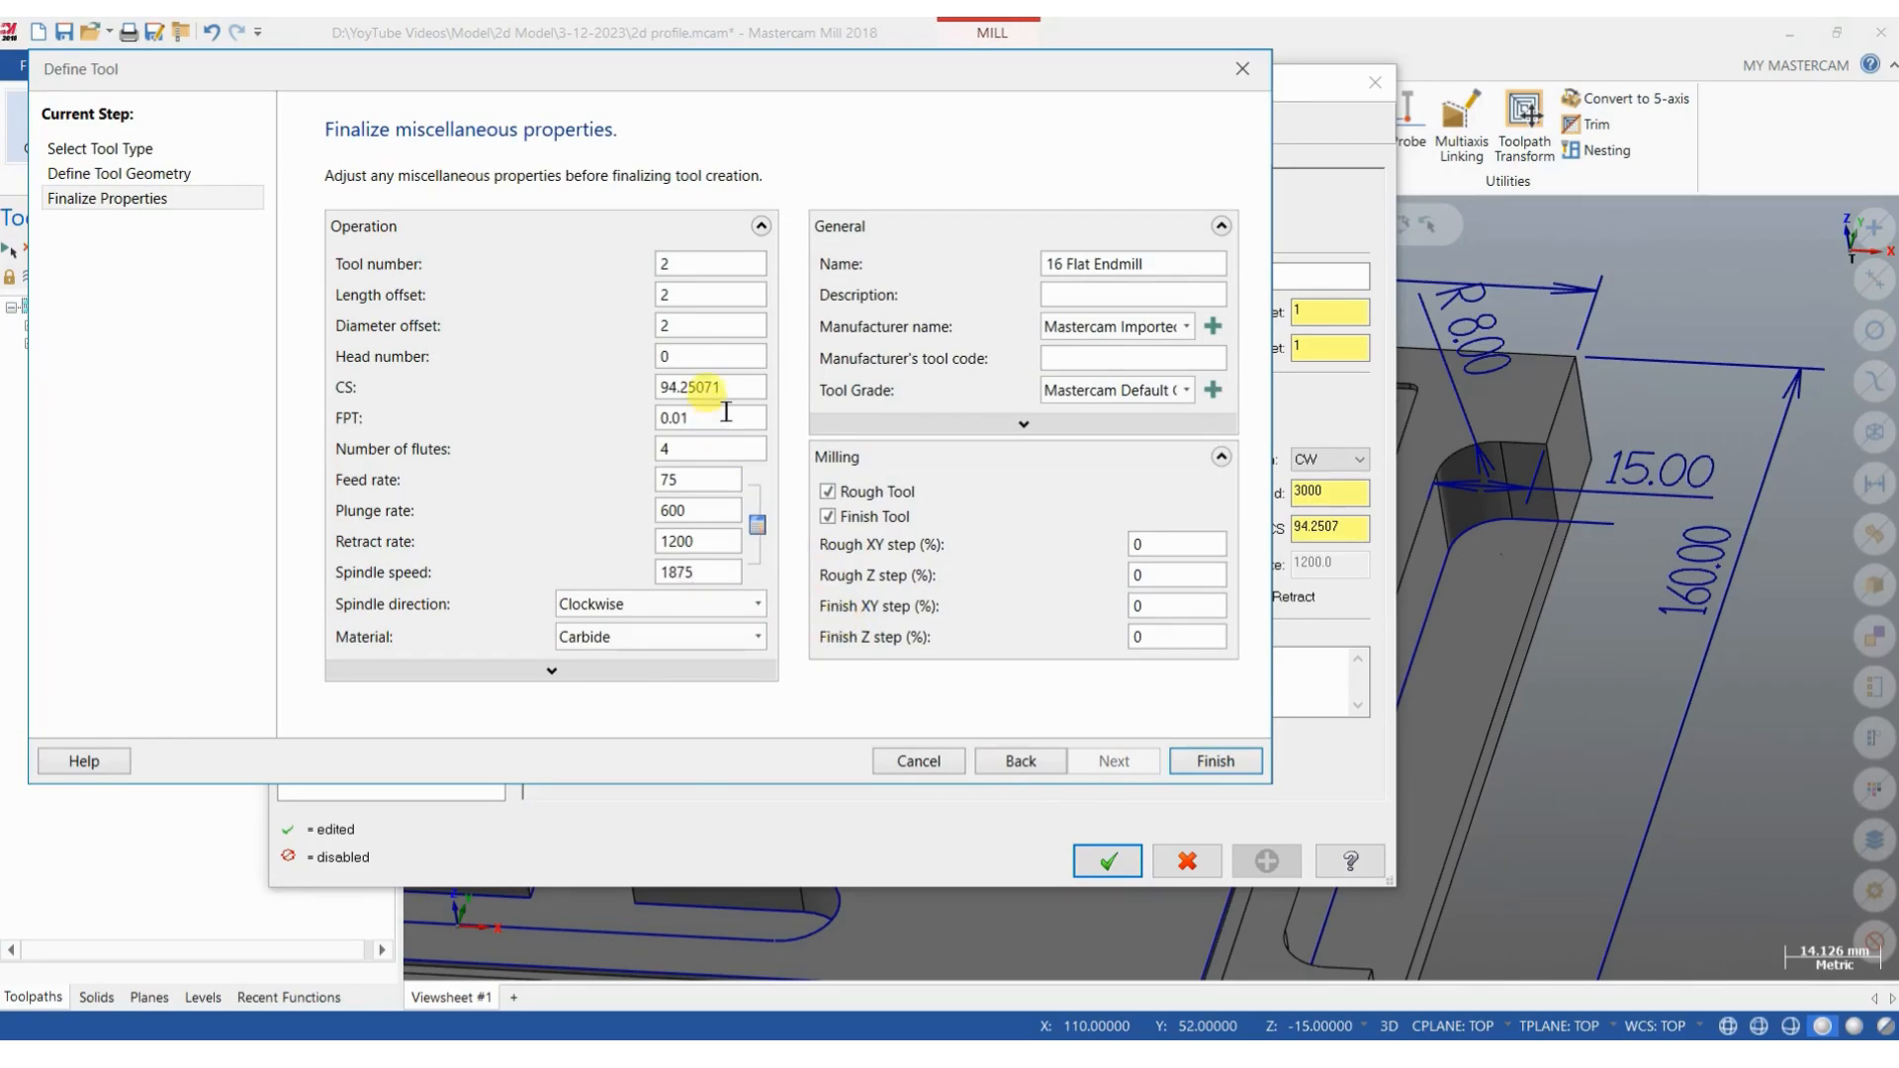
text(0.15)
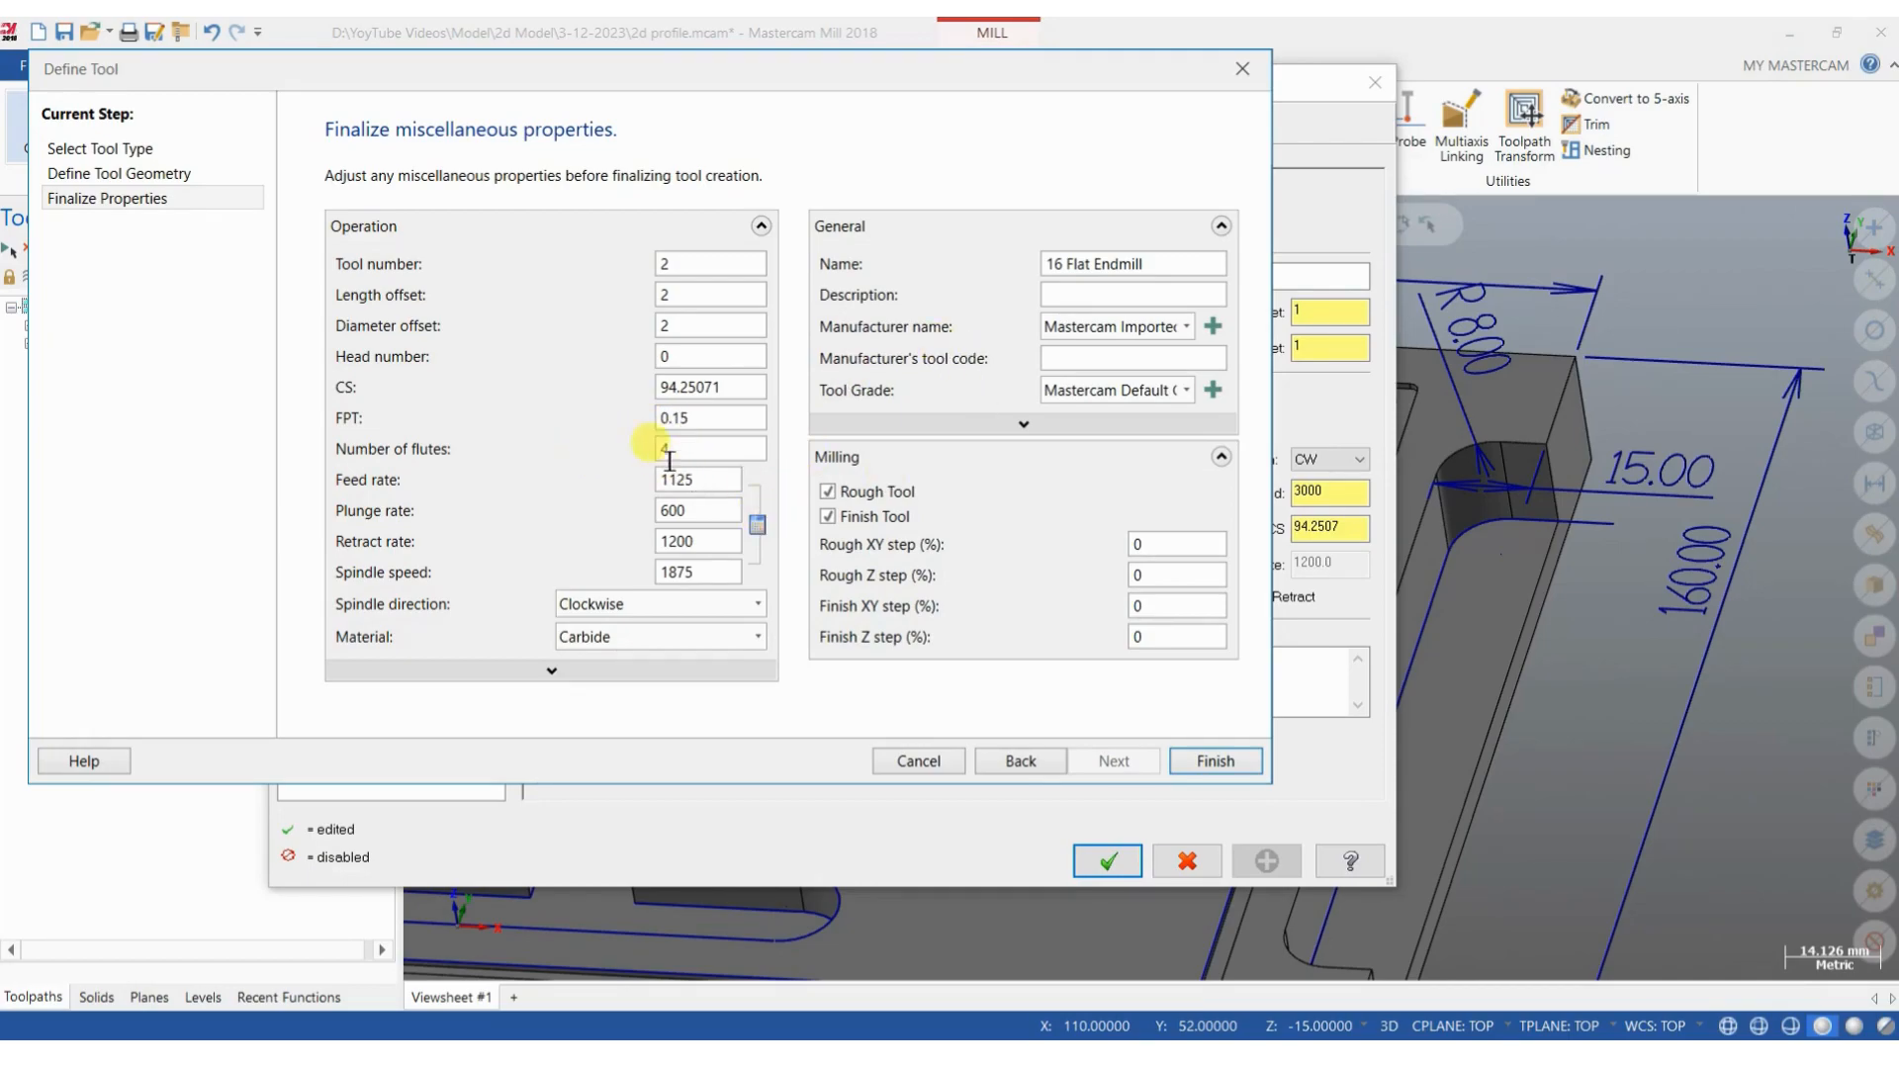
click(1205, 764)
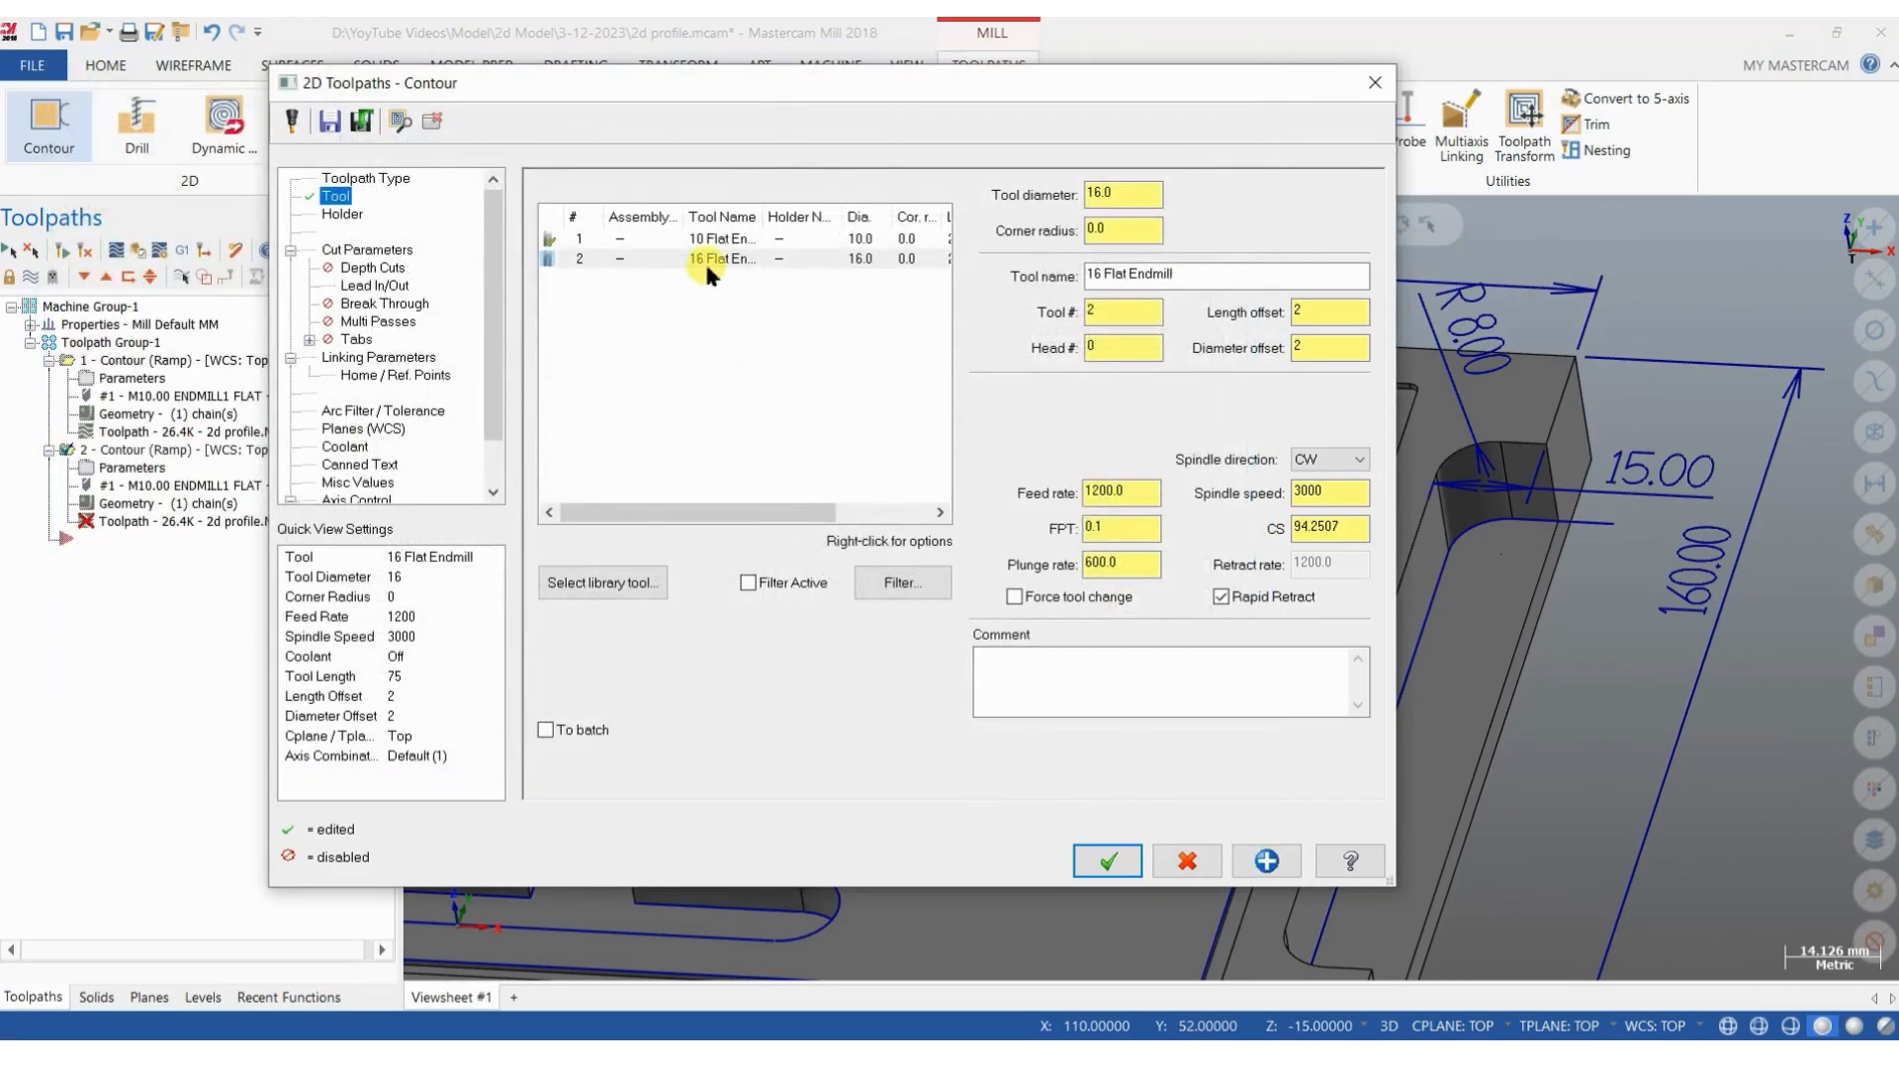
right_click(709, 263)
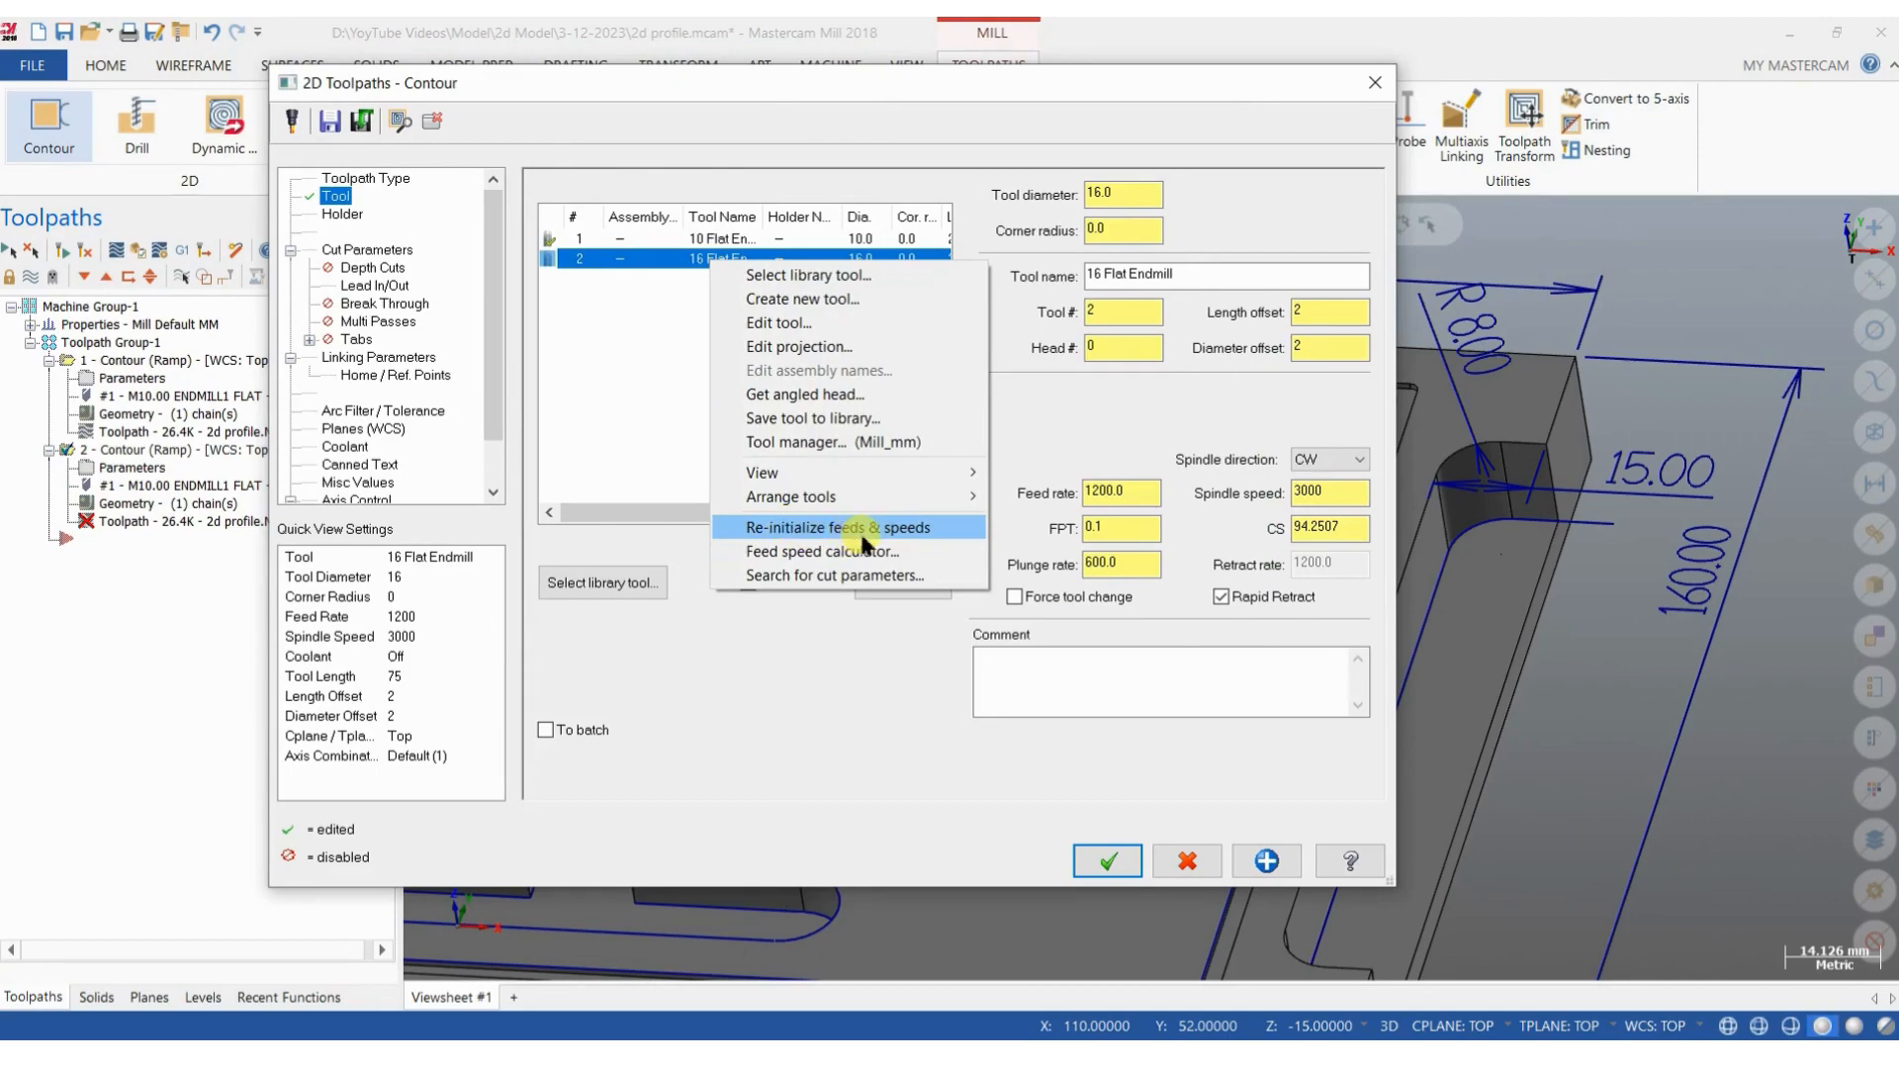
click(876, 529)
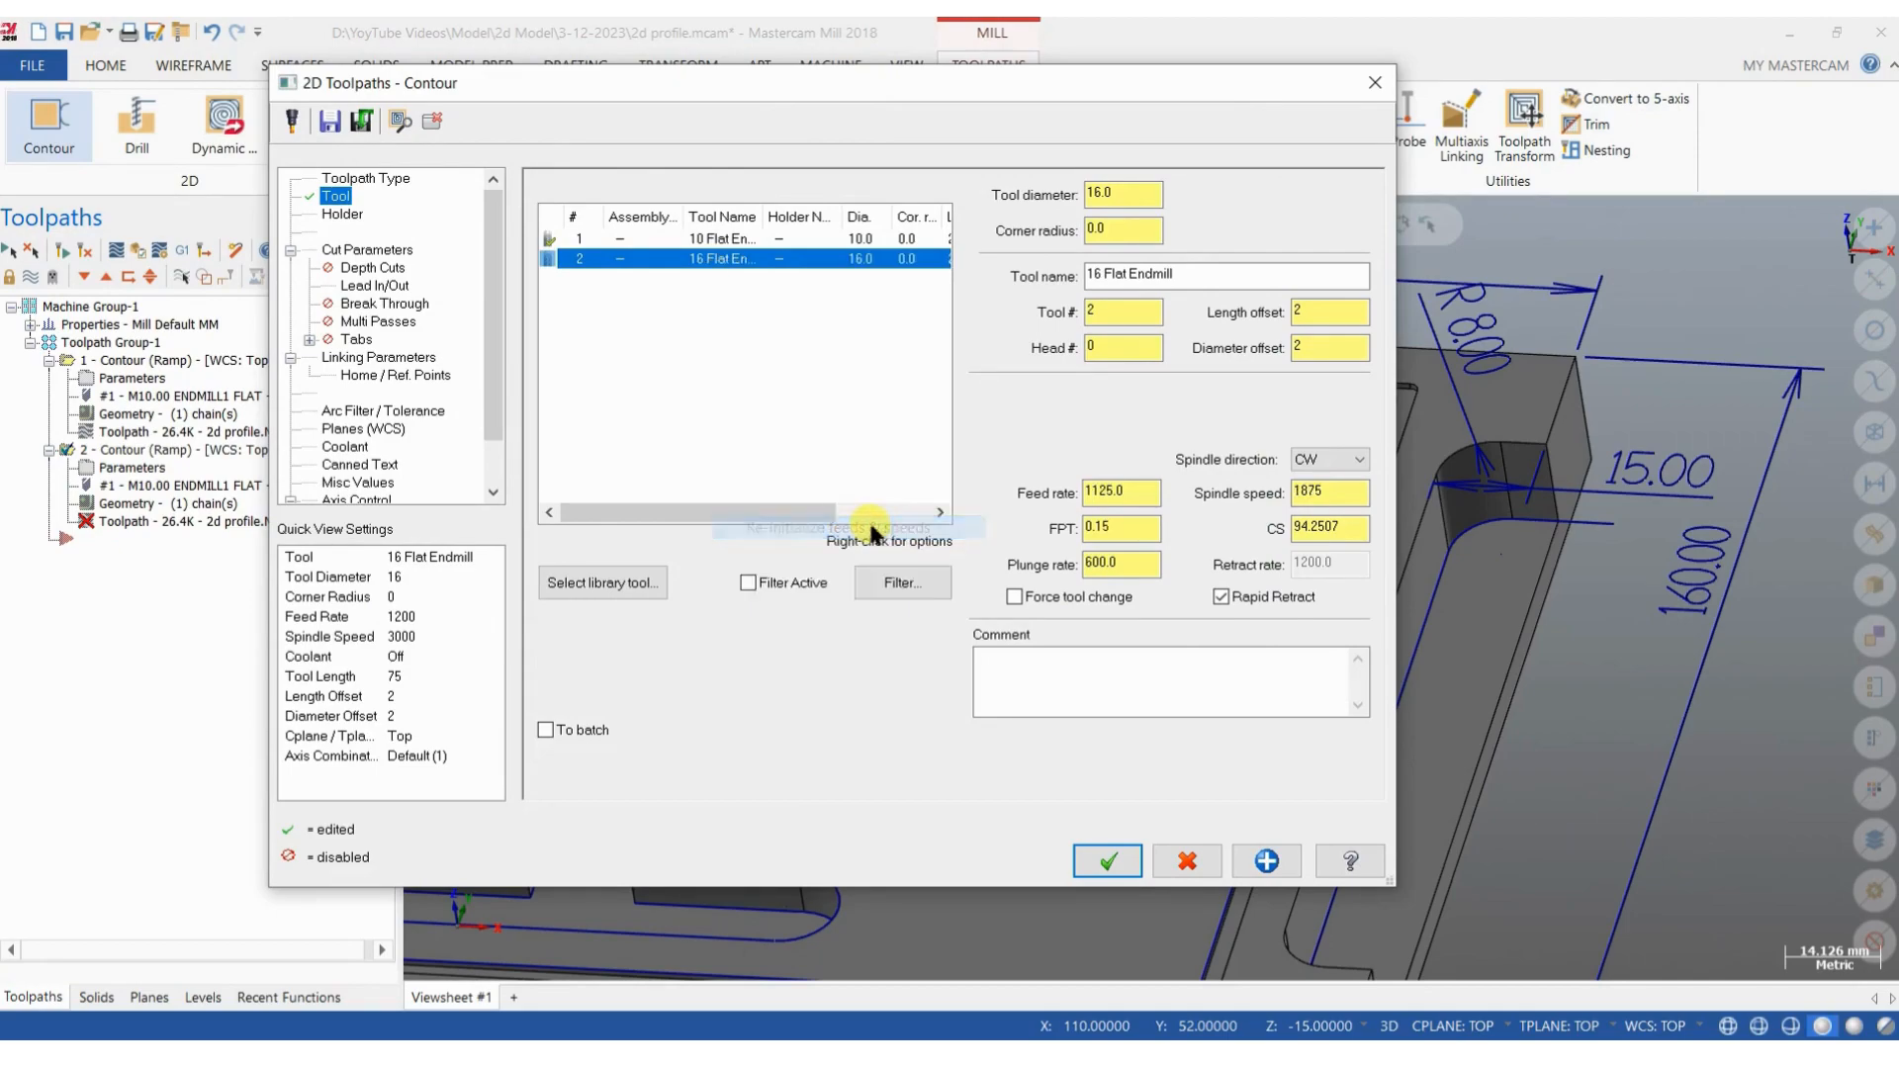
Check the right notch contour's cut parameters and lead-in/out values, and accept the operation with the 16 mm end mill.
click(366, 251)
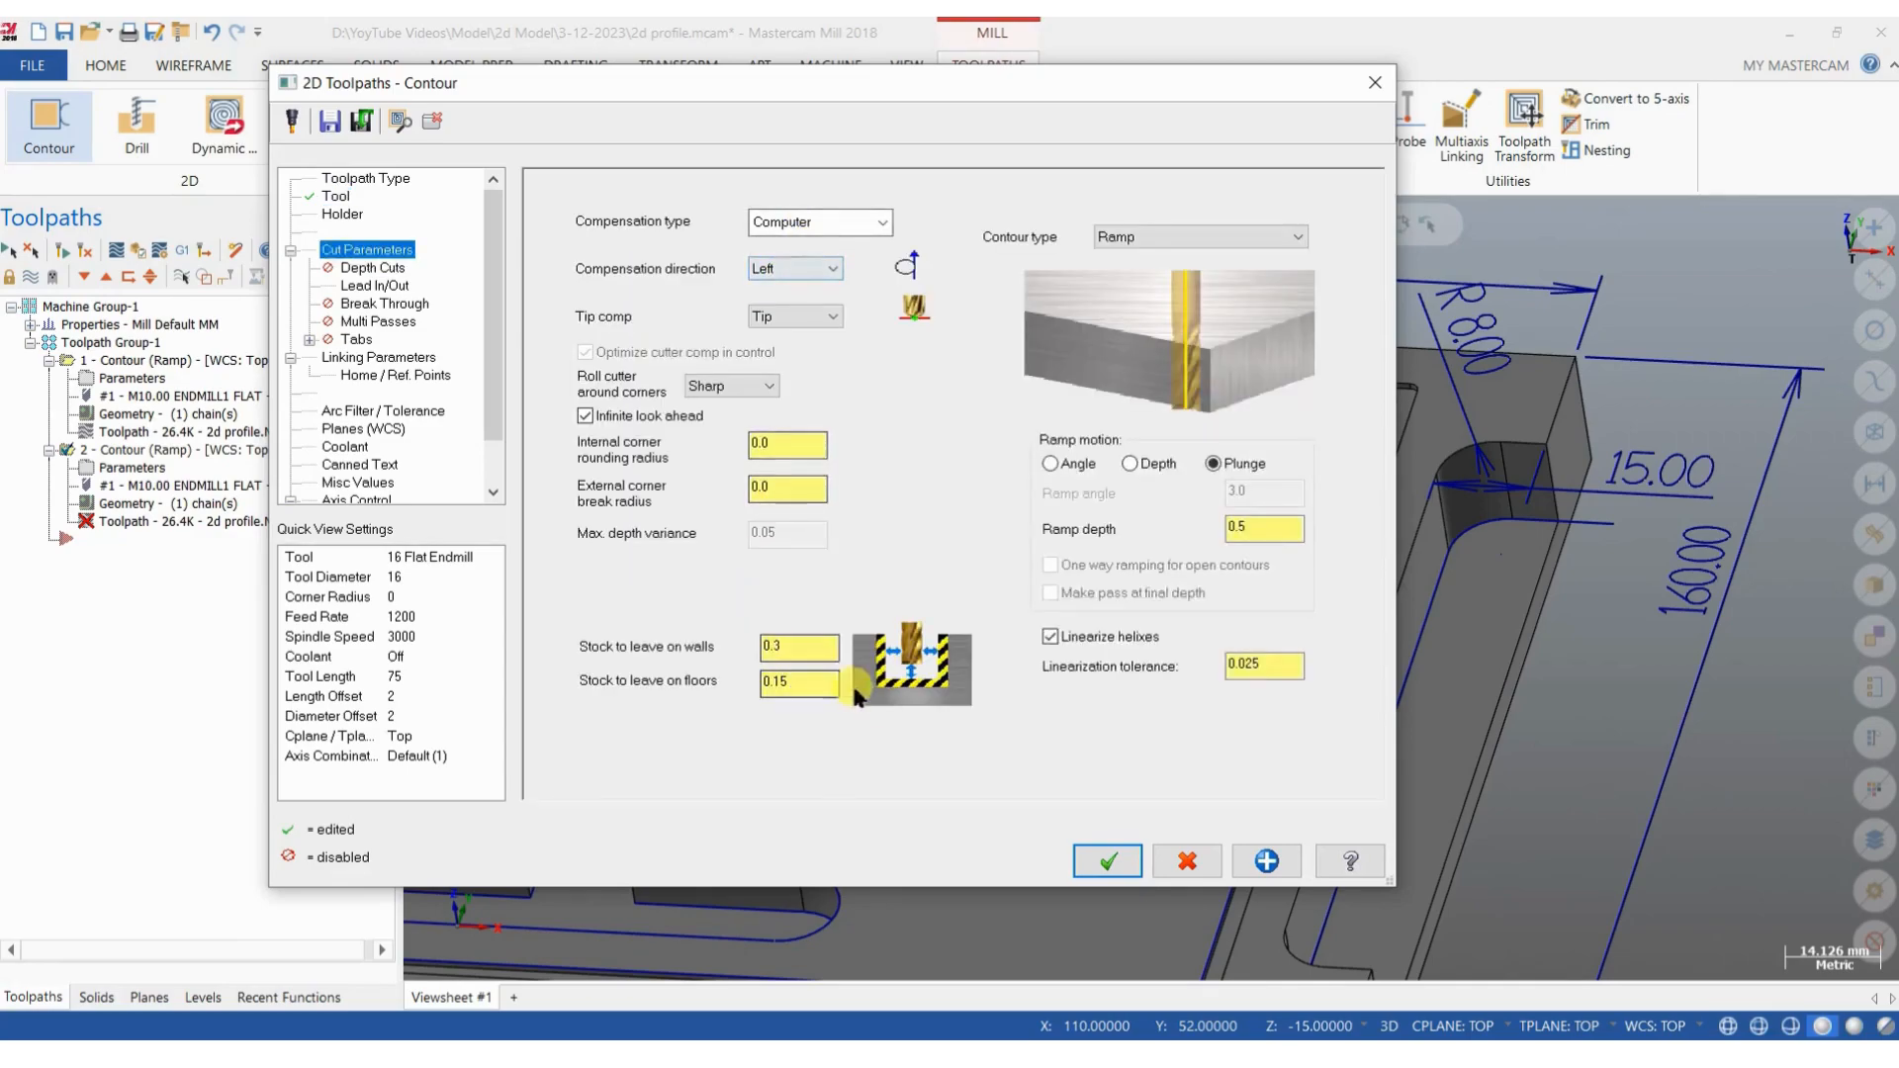
click(374, 286)
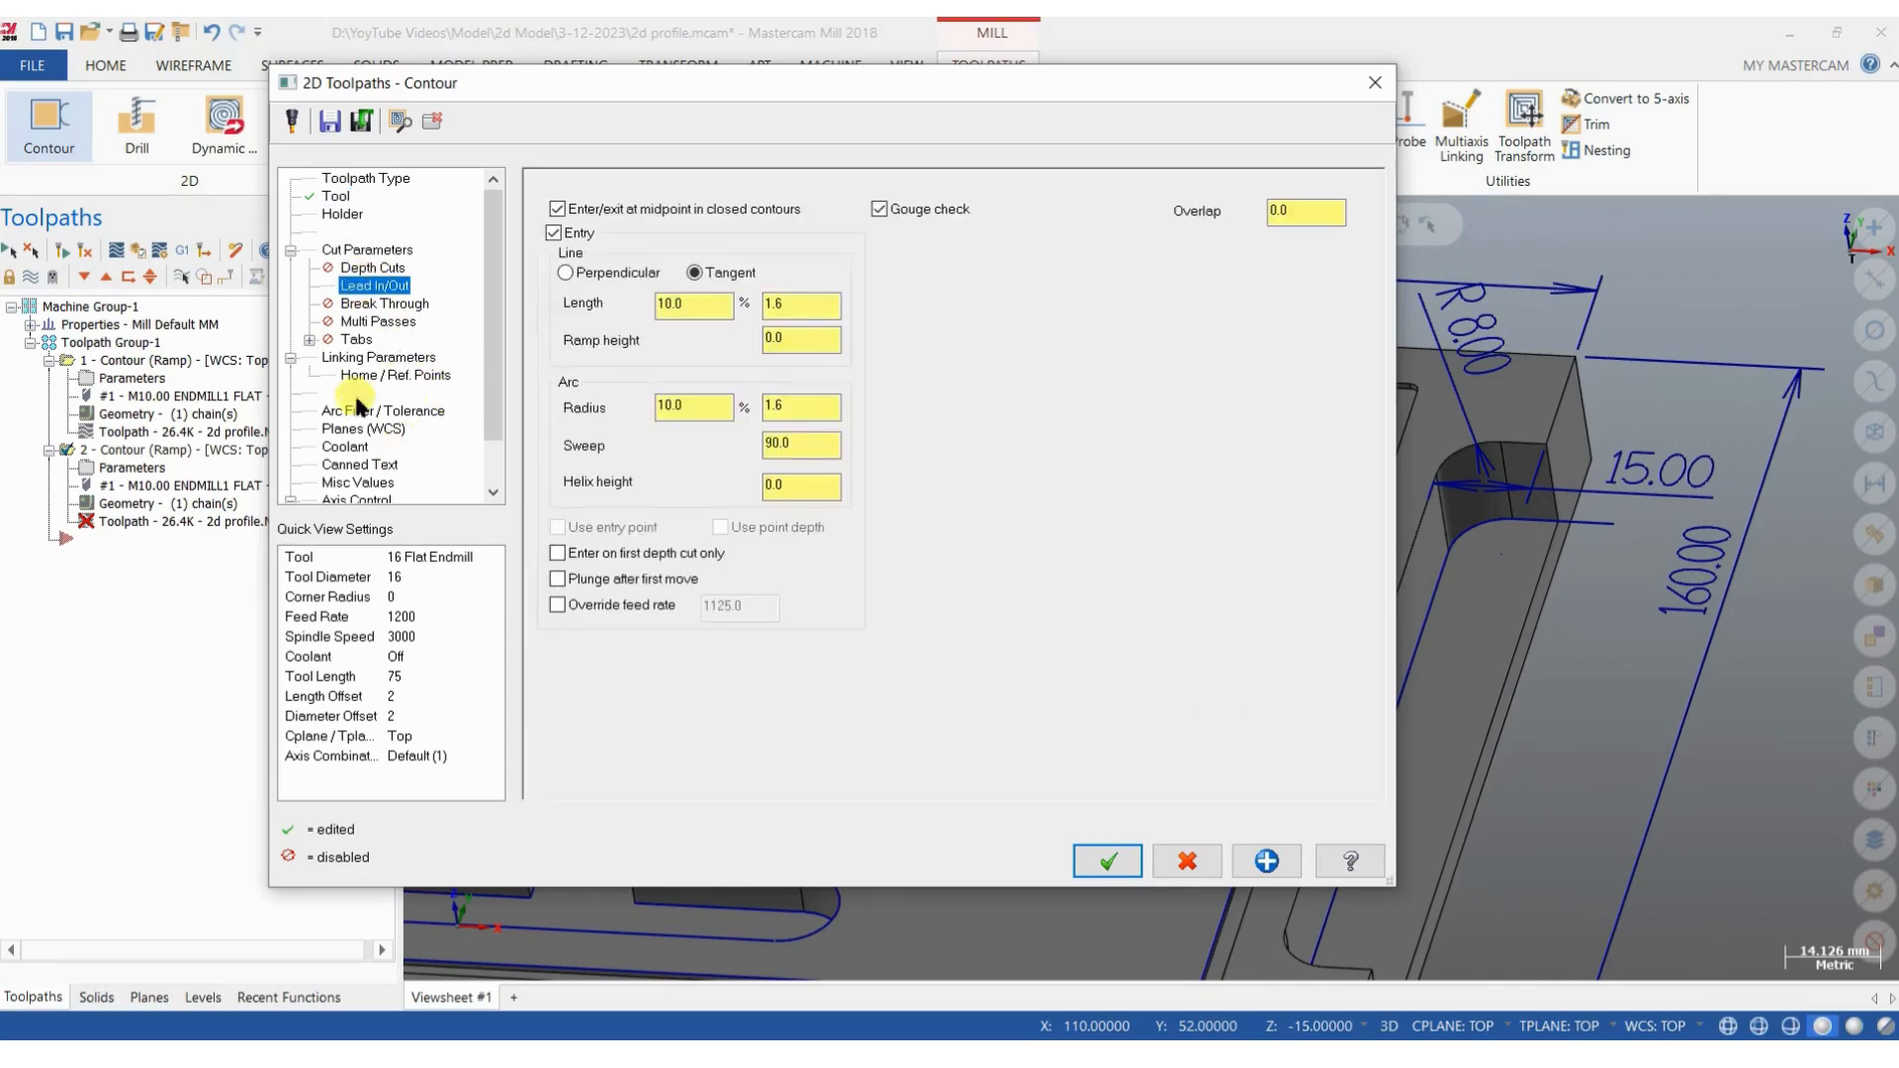
click(1085, 859)
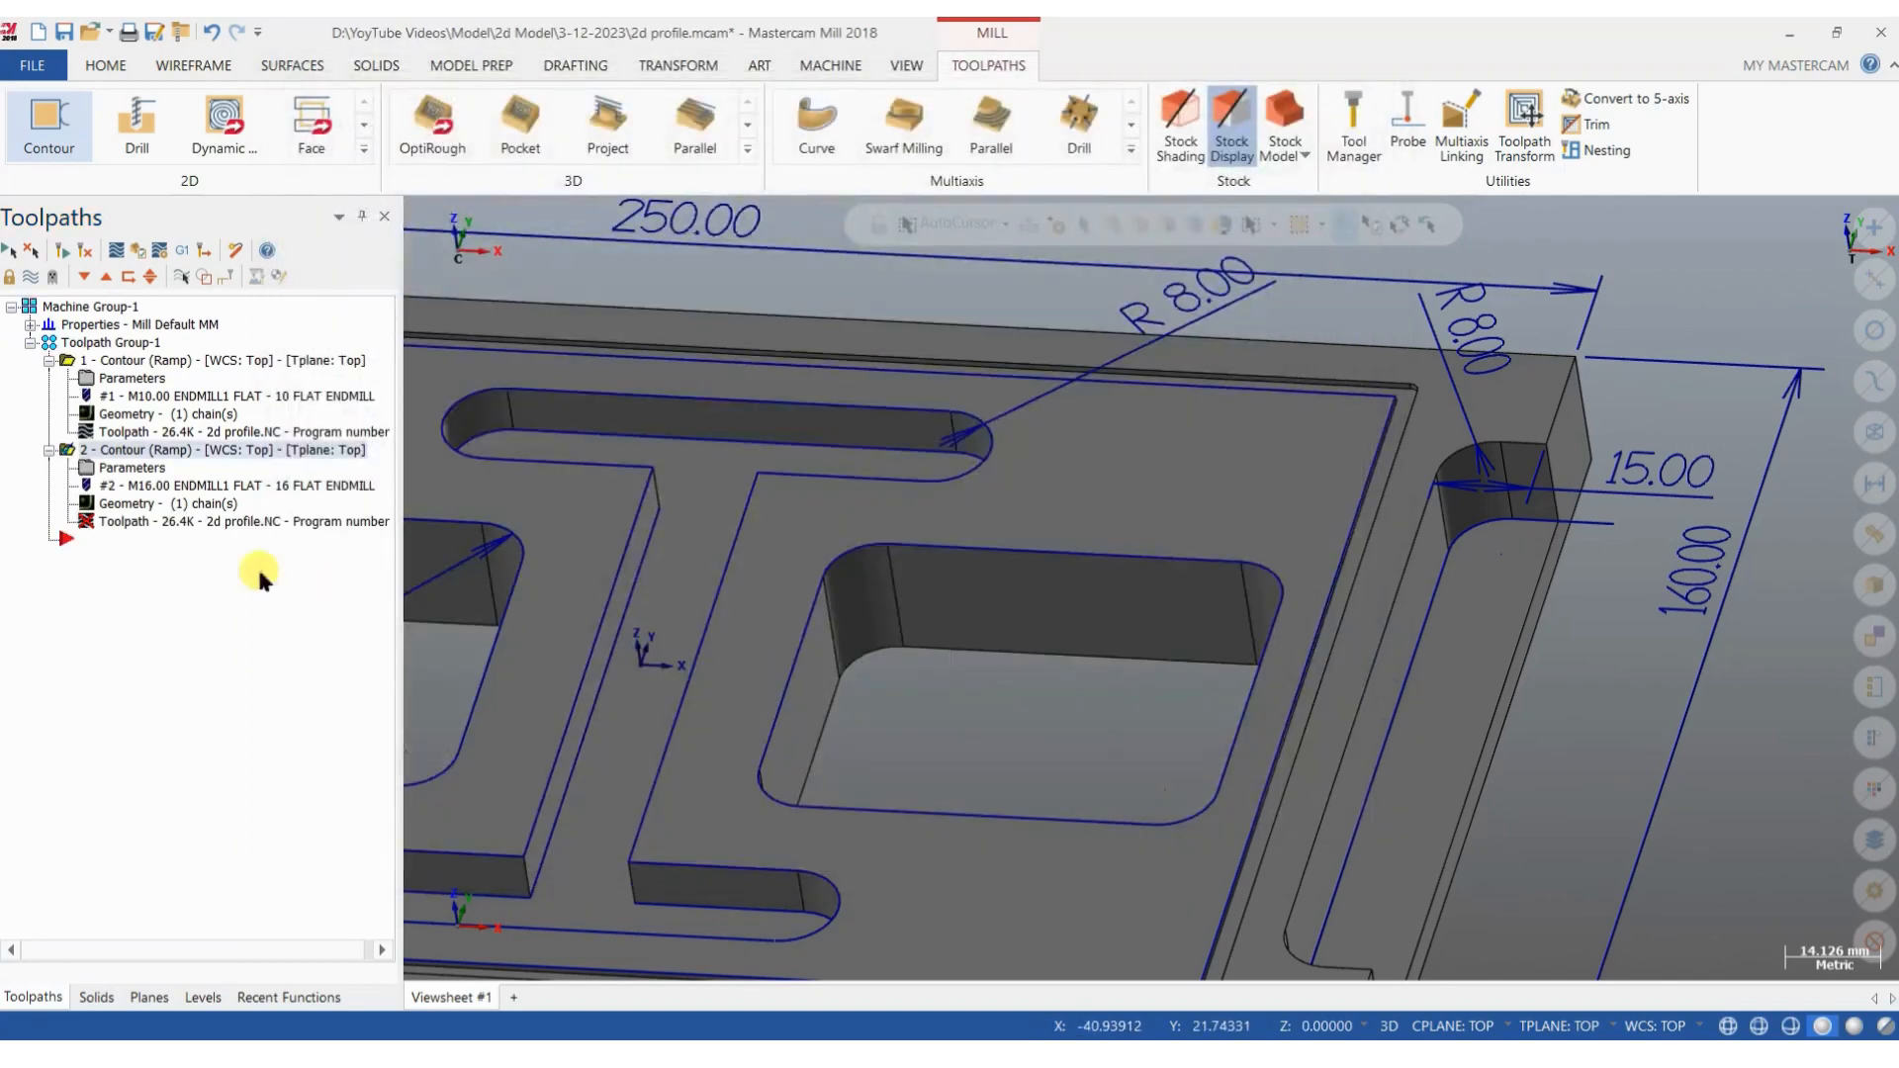
click(127, 471)
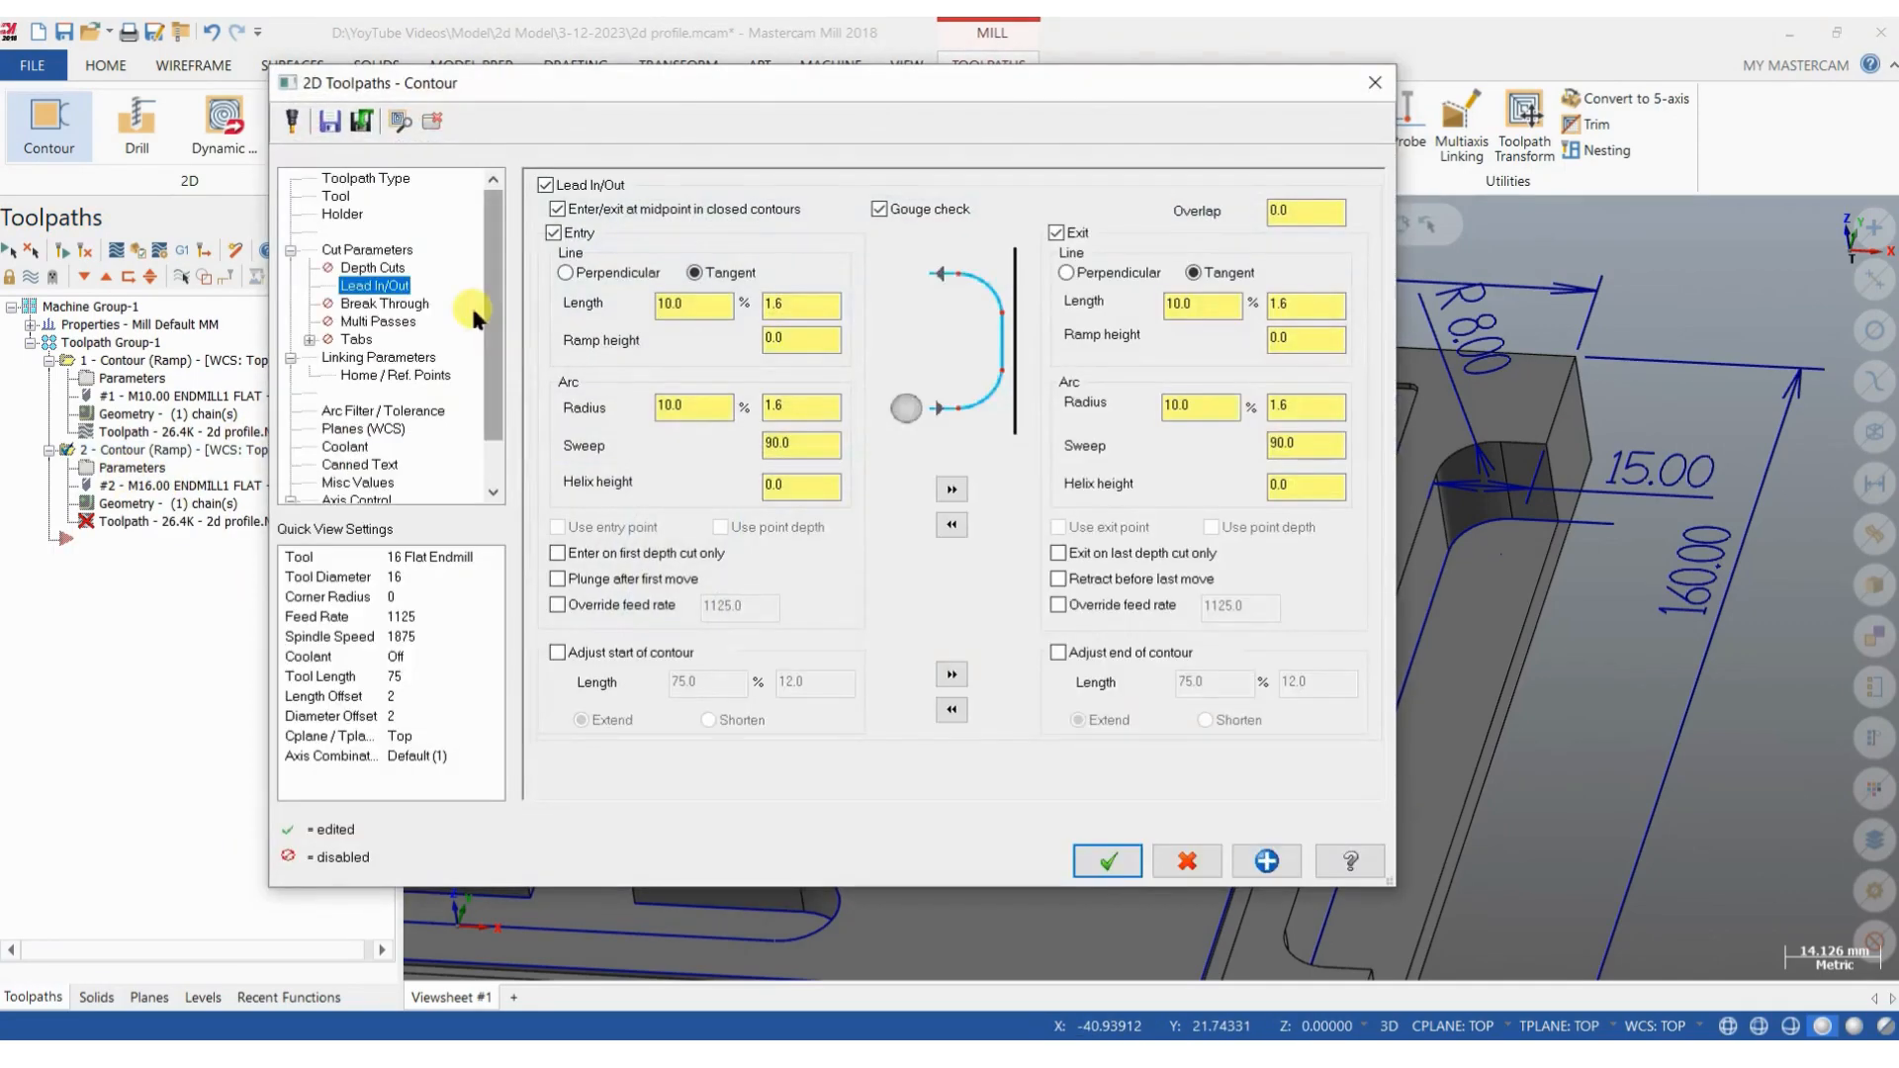
double_click(806, 315)
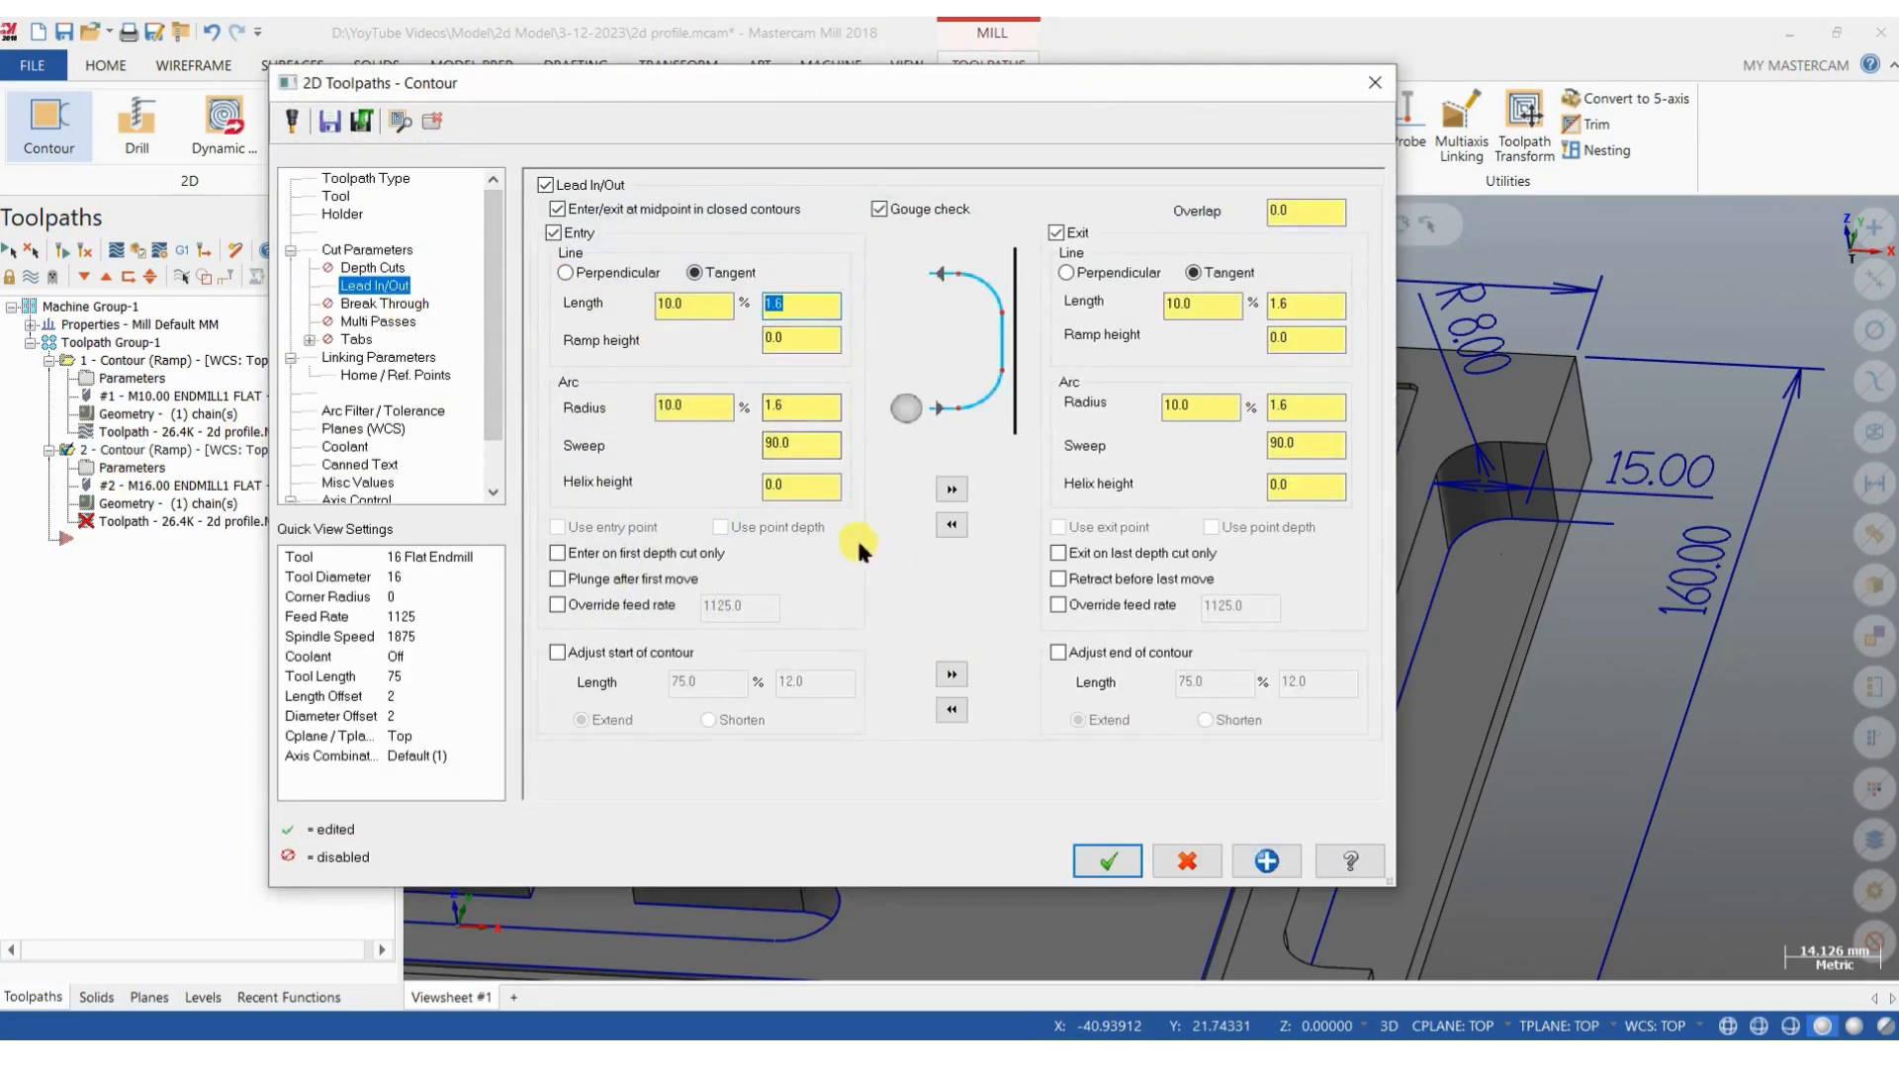
click(1098, 860)
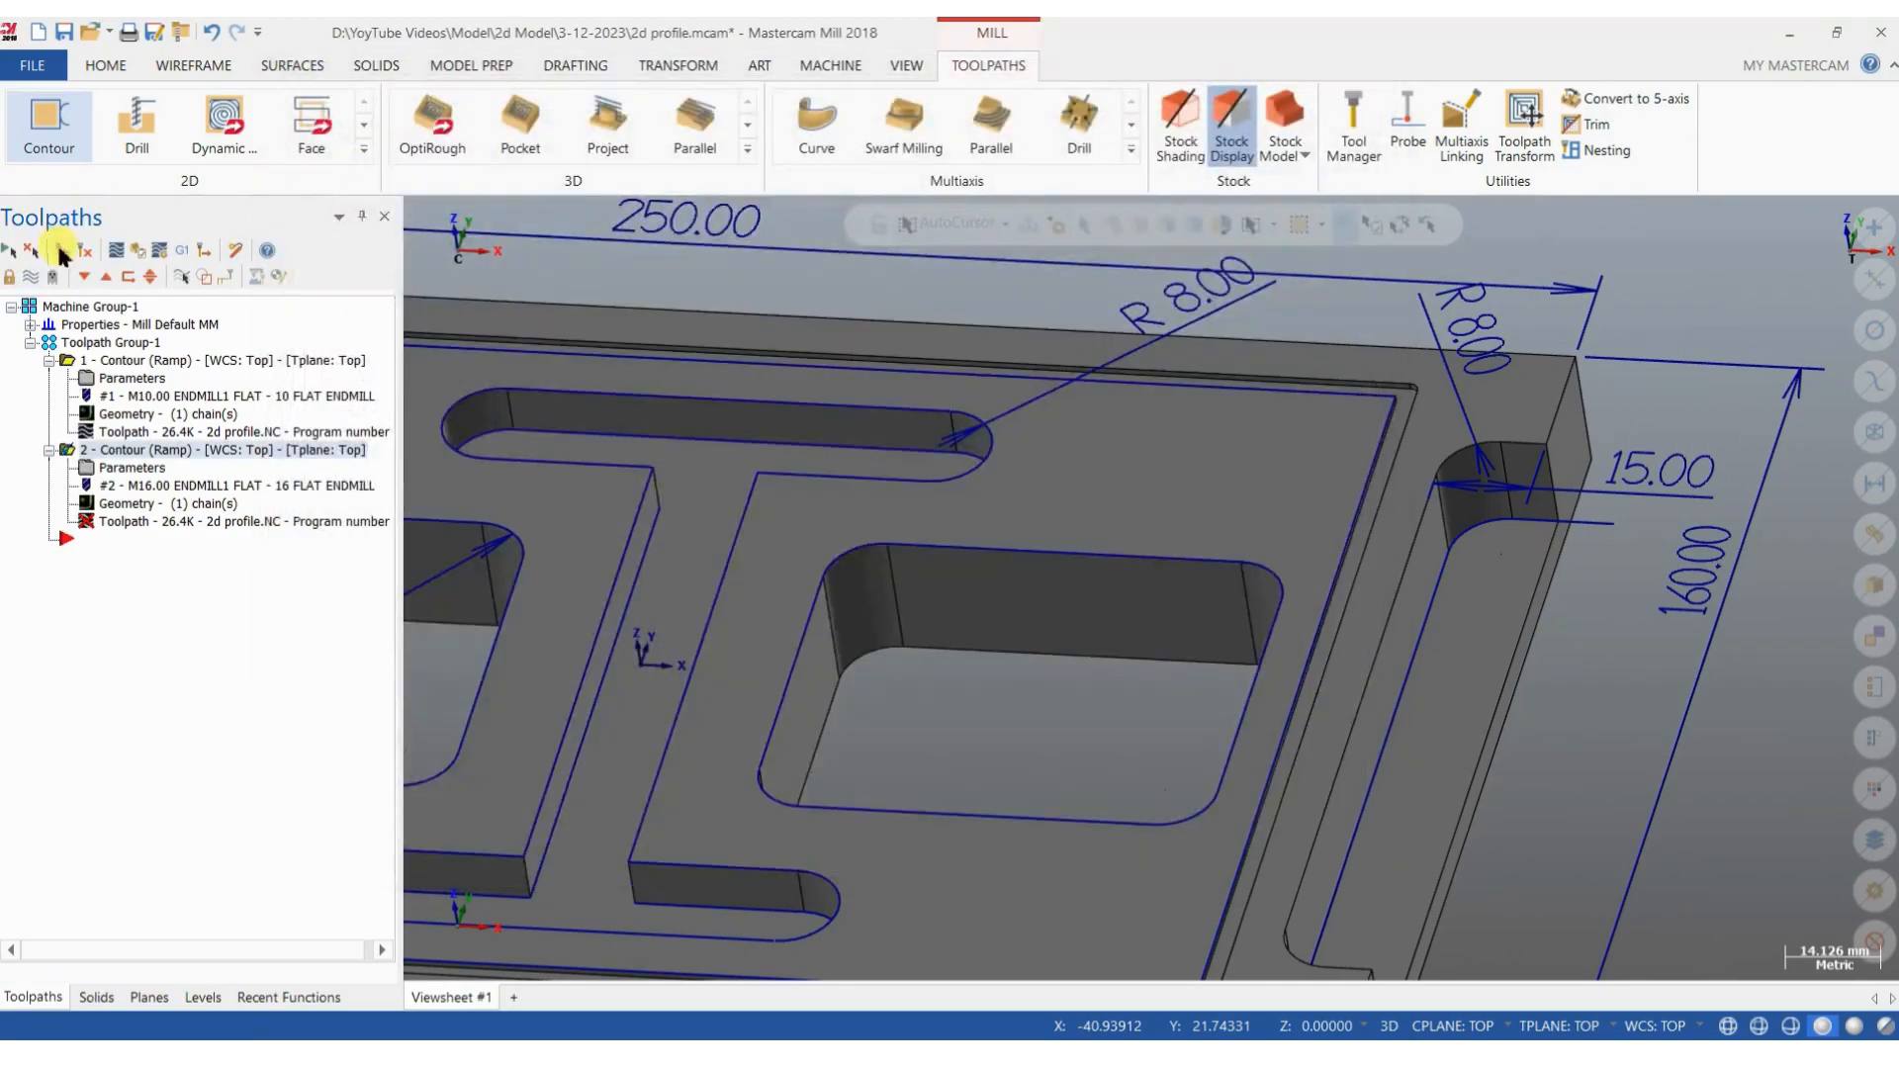
Regenerate the second contour operation and inspect its toolpath along the right notch.
scroll(1339, 436, down, 3)
scroll(1357, 614, up, 2)
scroll(1462, 466, down, 4)
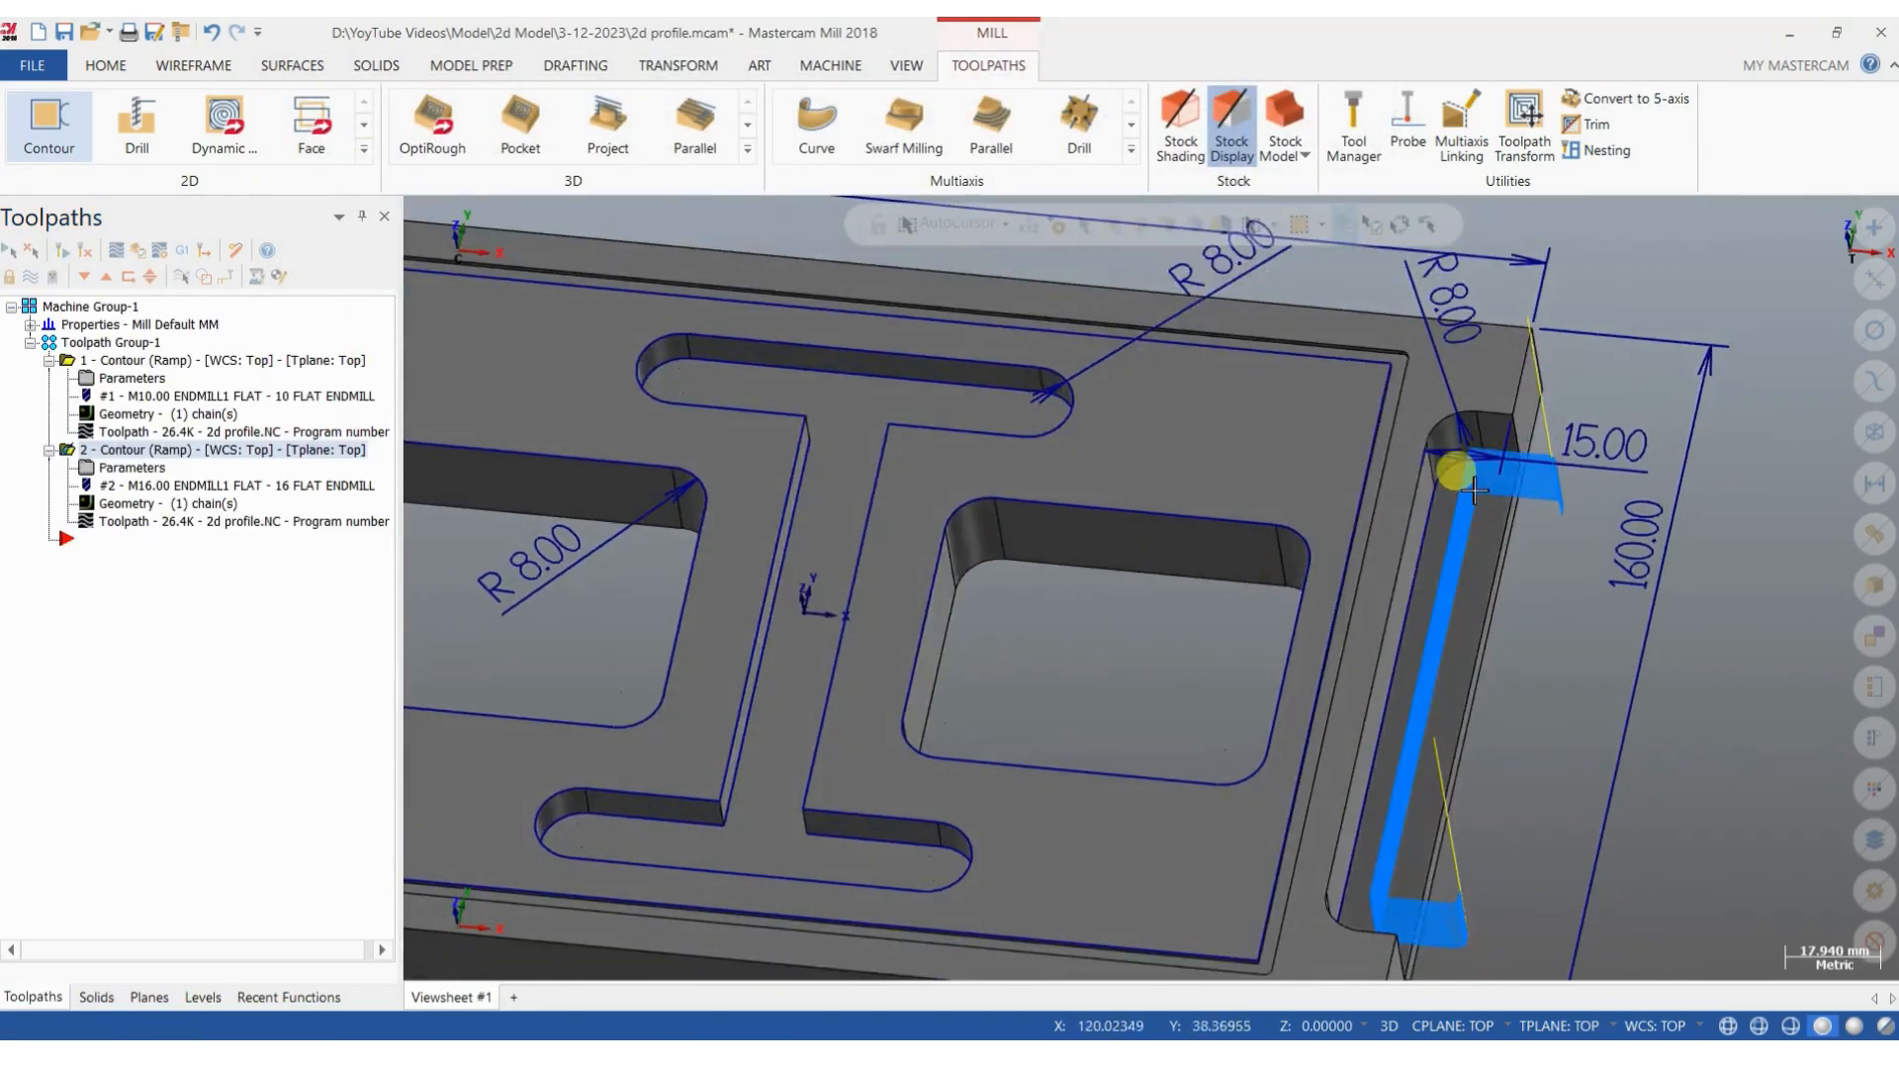
middle_drag(1460, 648, 1474, 604)
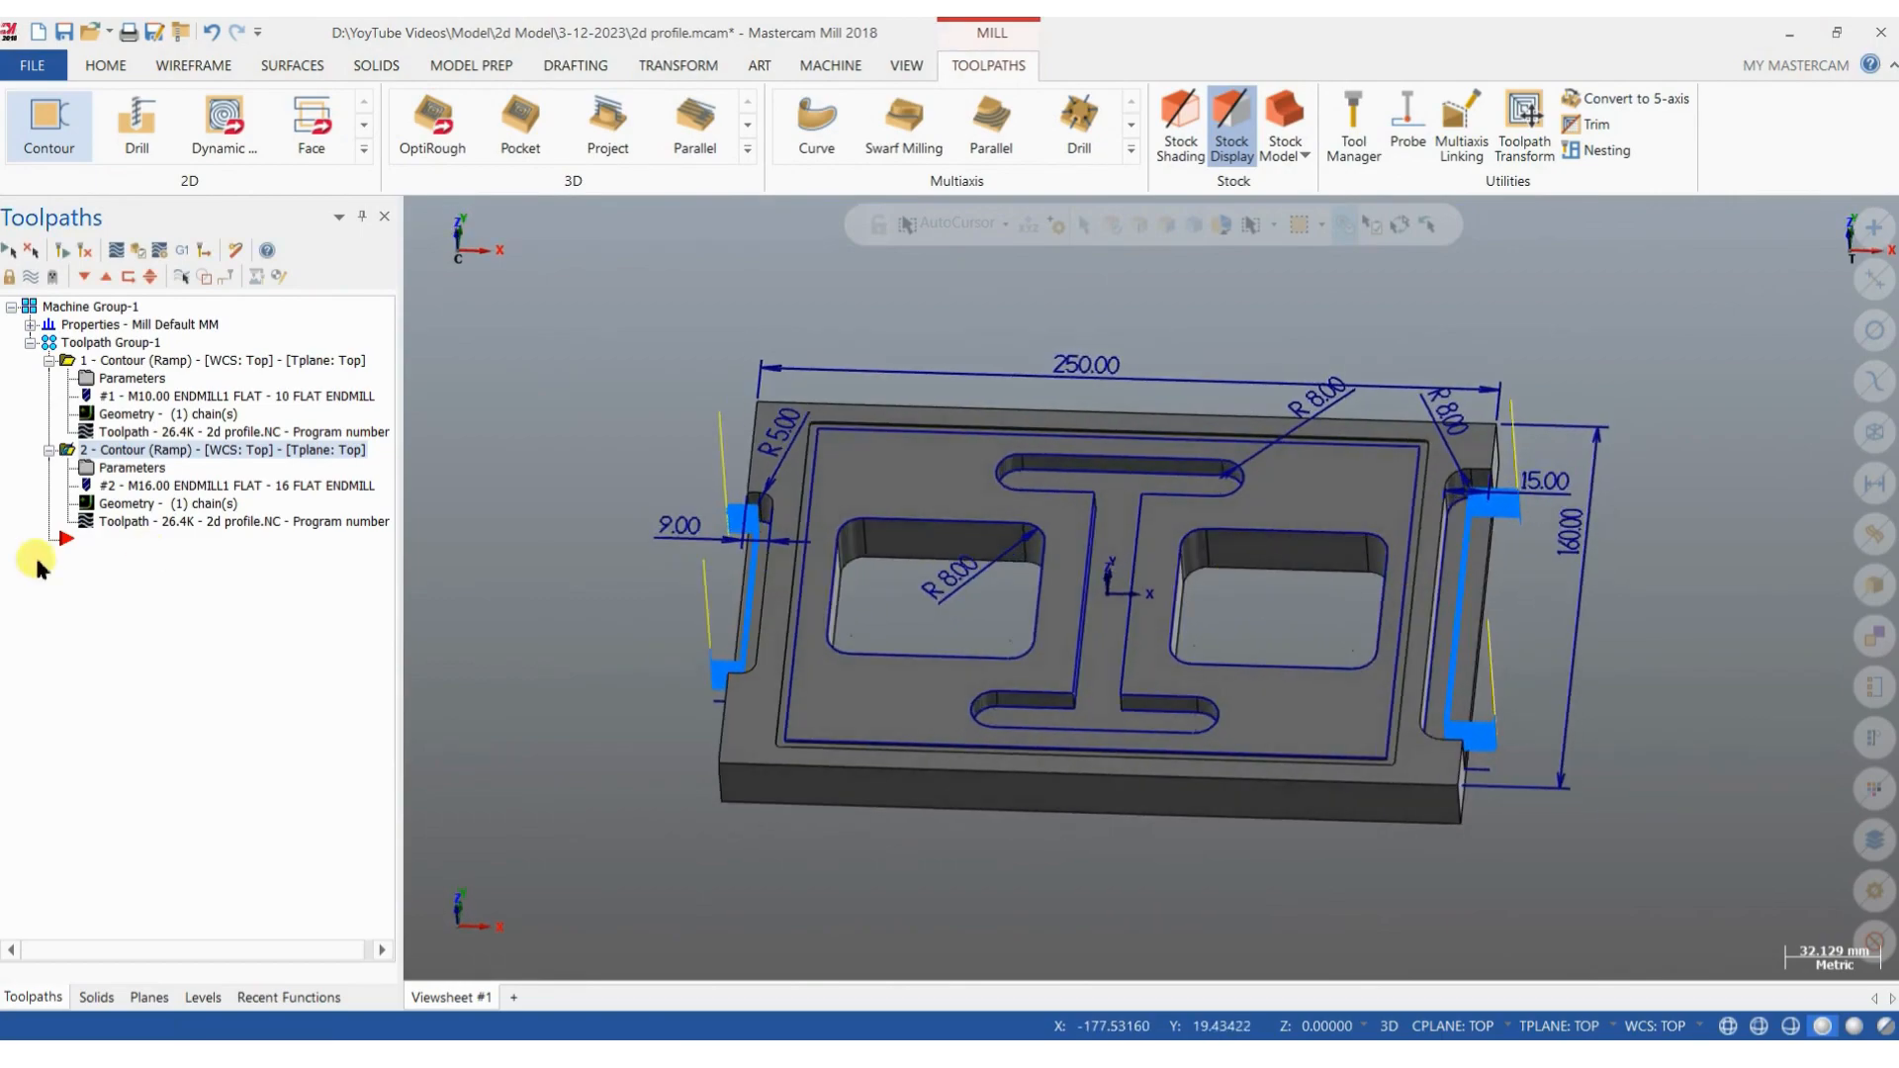
Copy both ramp contour operations and paste the duplicates at the end of the toolpath group.
click(118, 362)
right_click(118, 363)
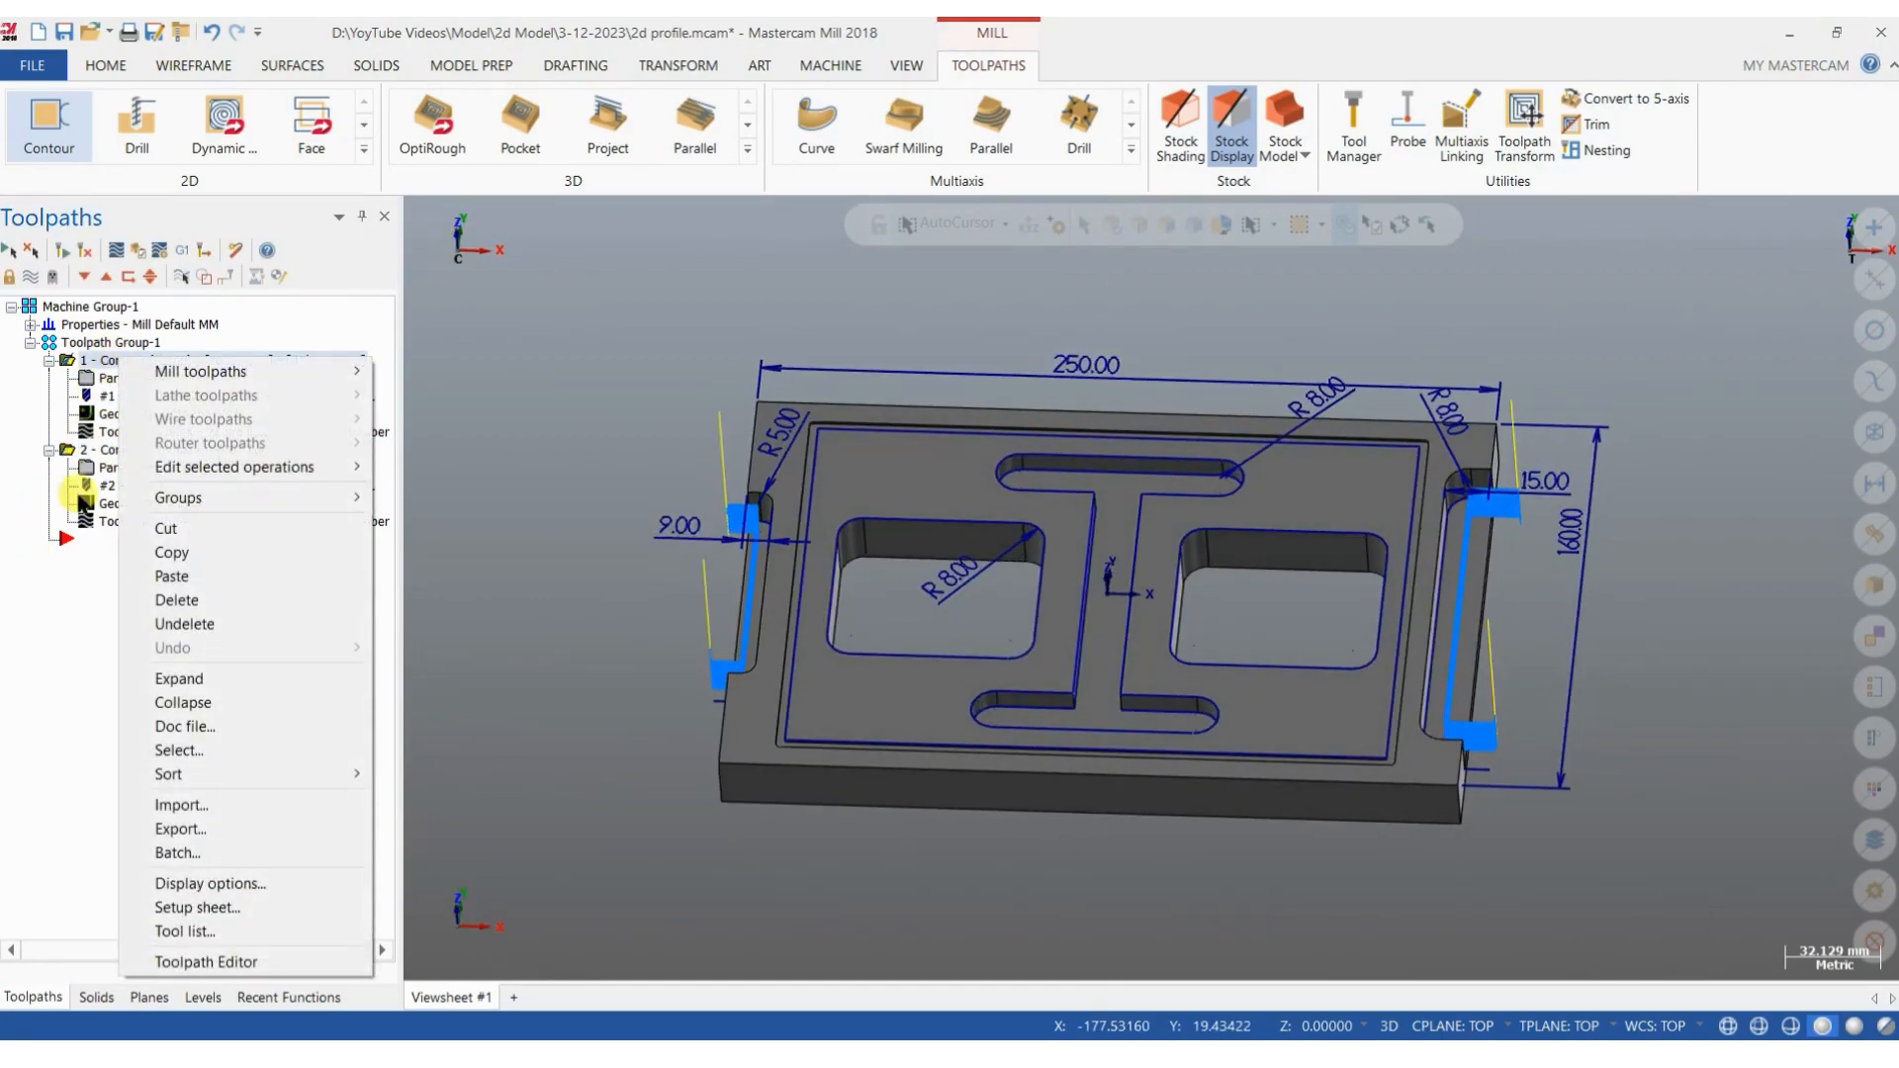
click(87, 451)
click(131, 363)
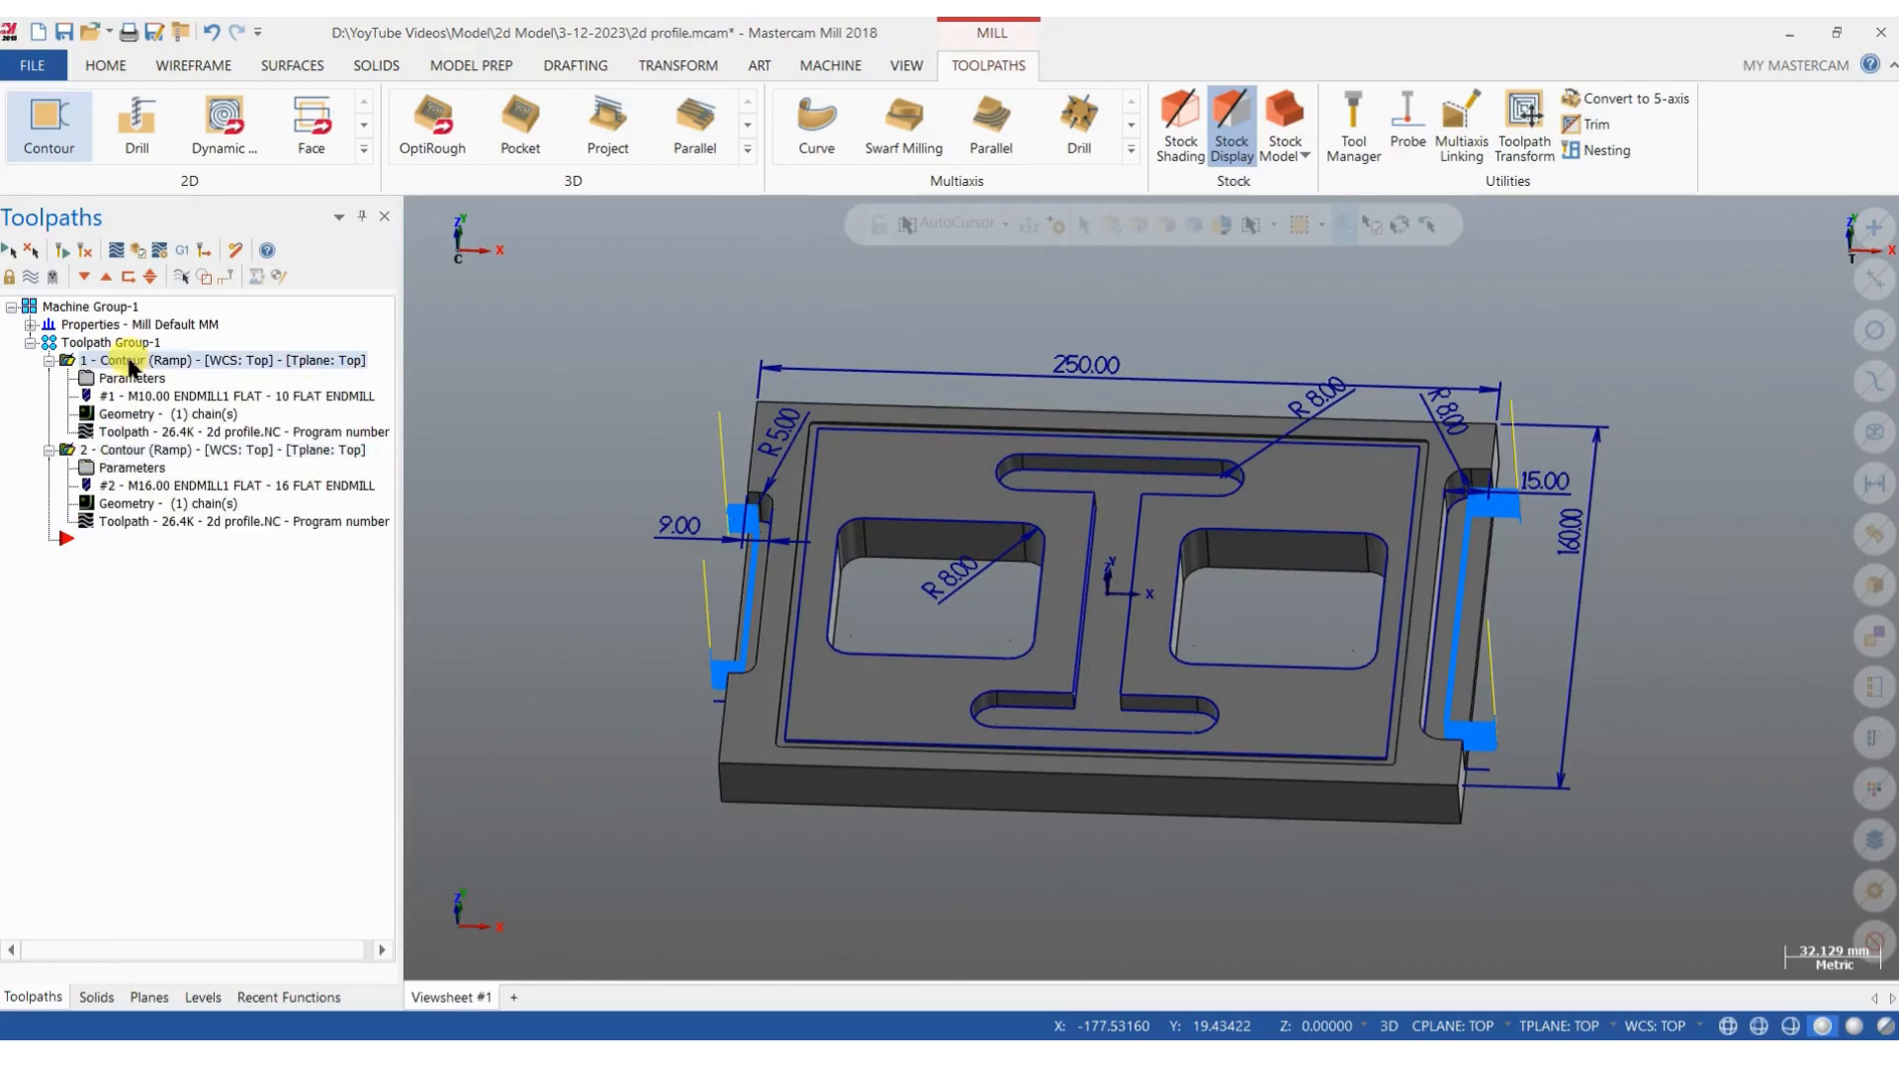
right_click(129, 363)
click(198, 557)
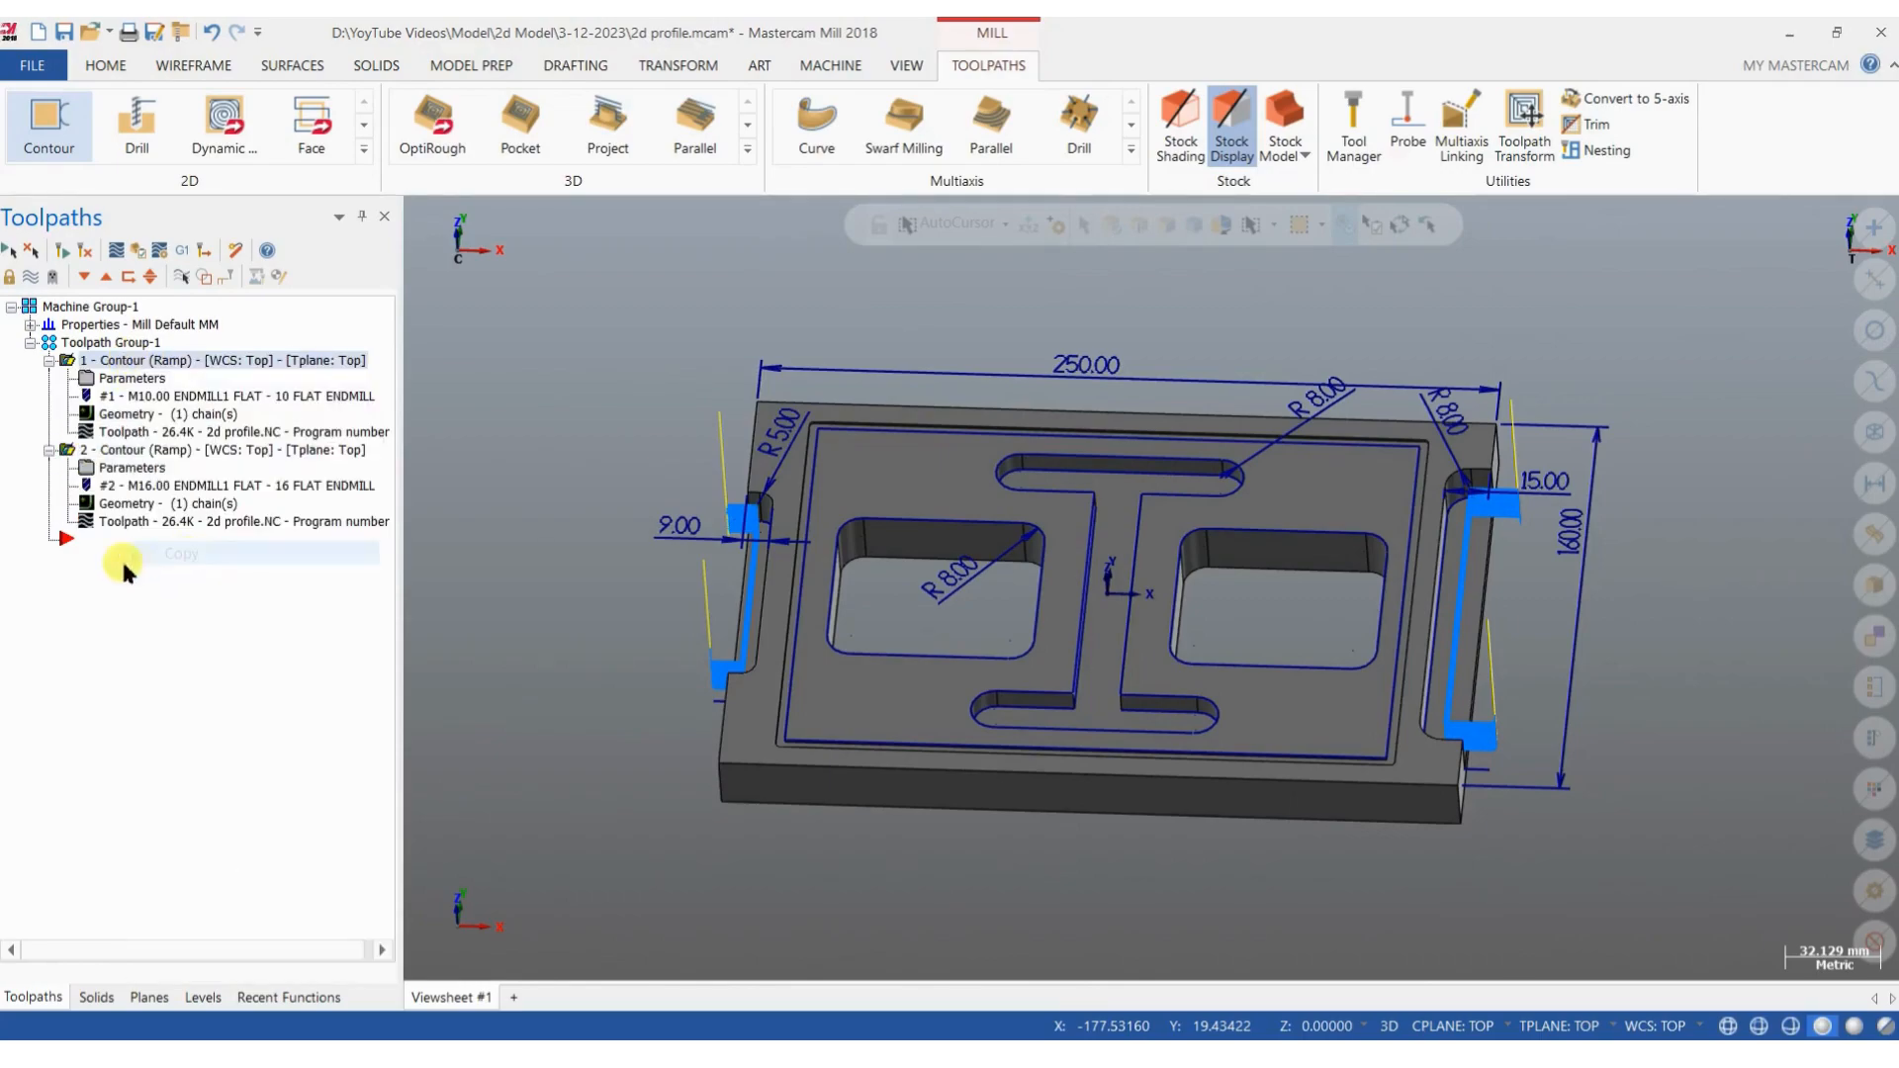
key(ctrl+v)
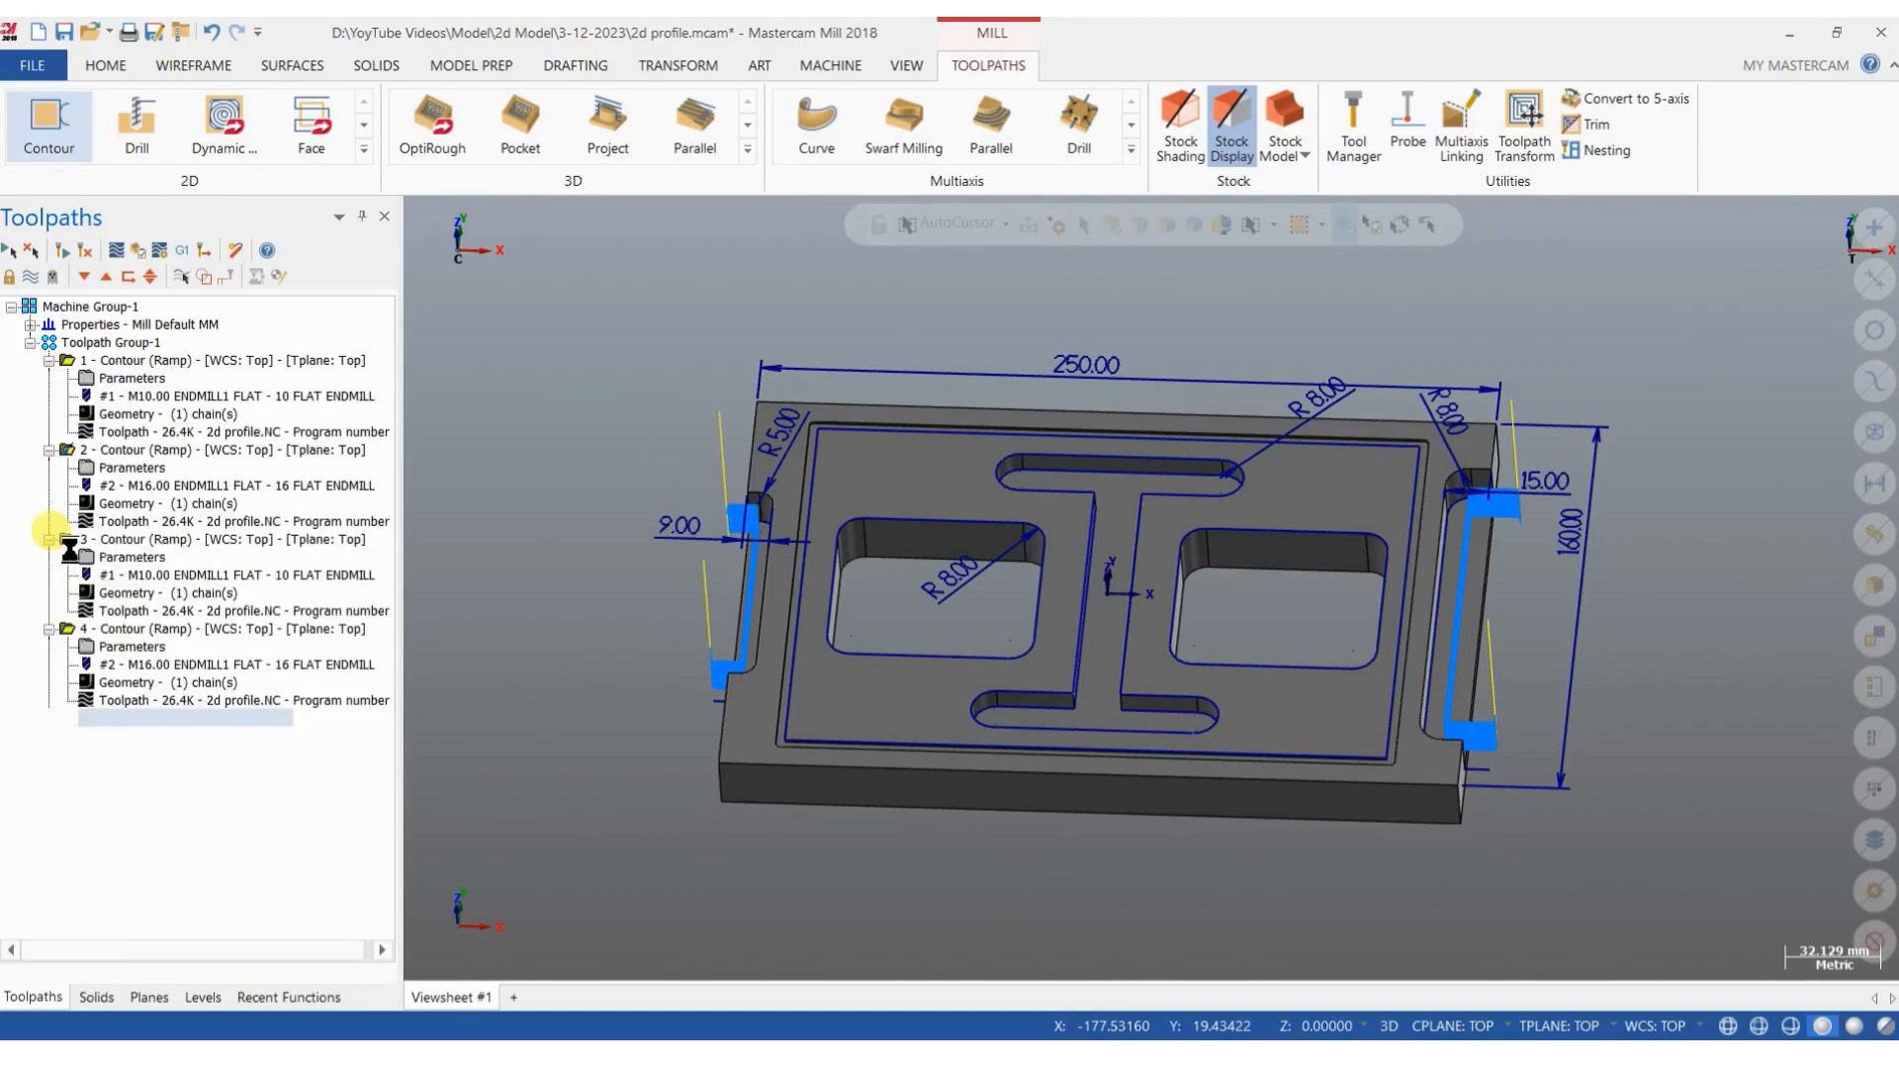
Set operation 3's compensation type to Wear and its stock to leave on walls and floors to 0.
click(141, 560)
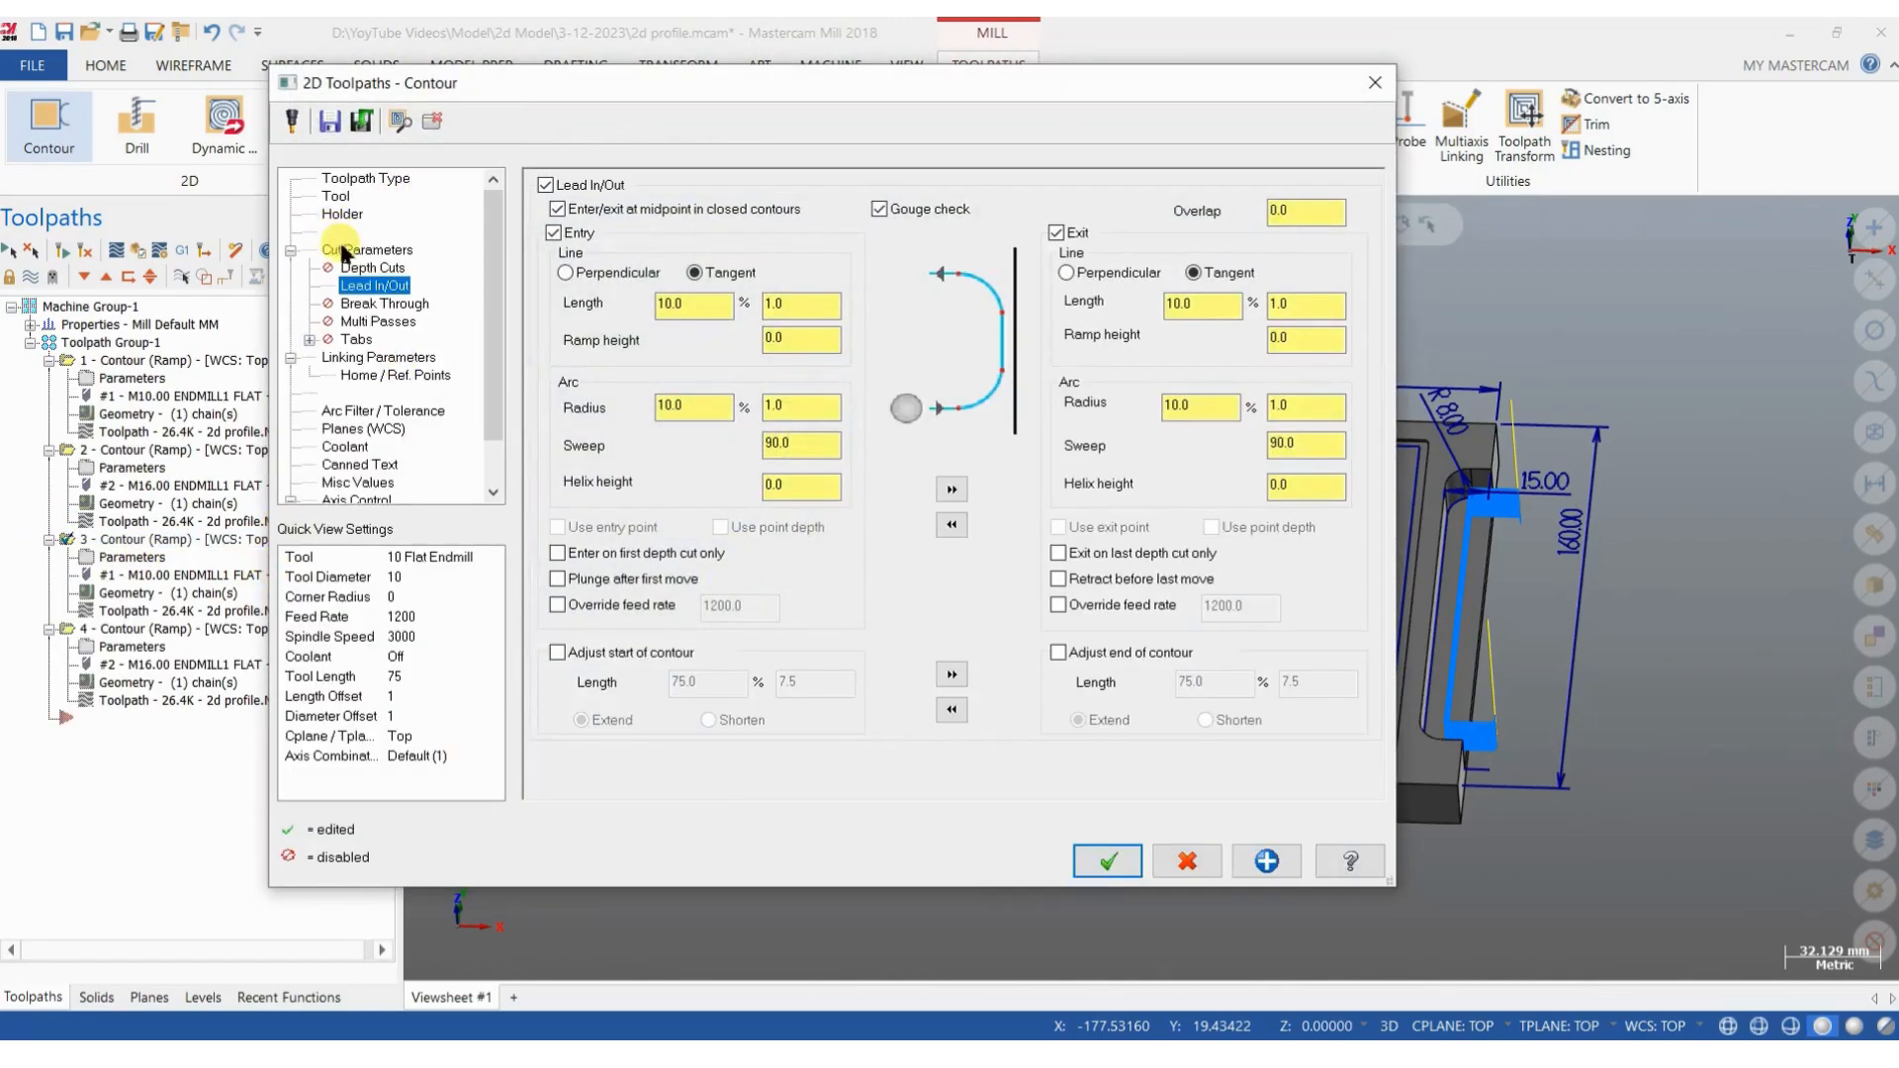
click(356, 252)
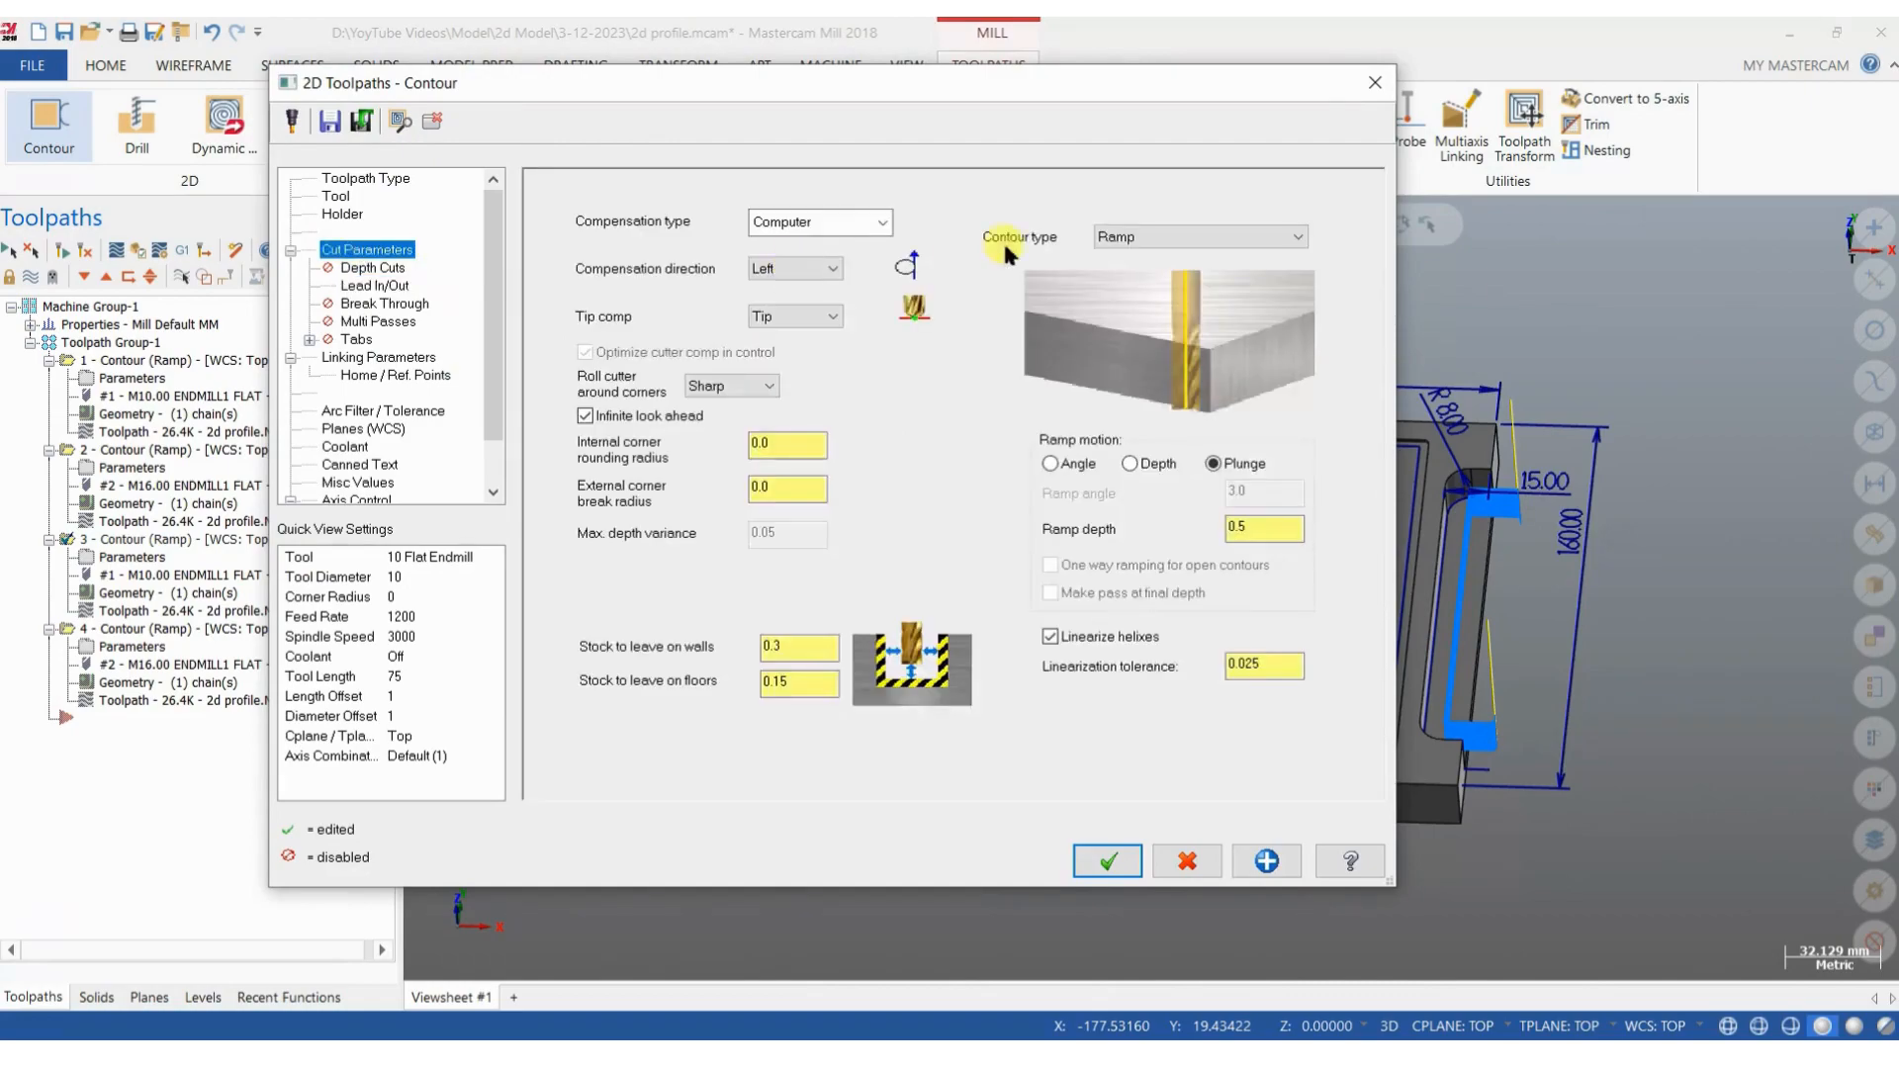
click(826, 222)
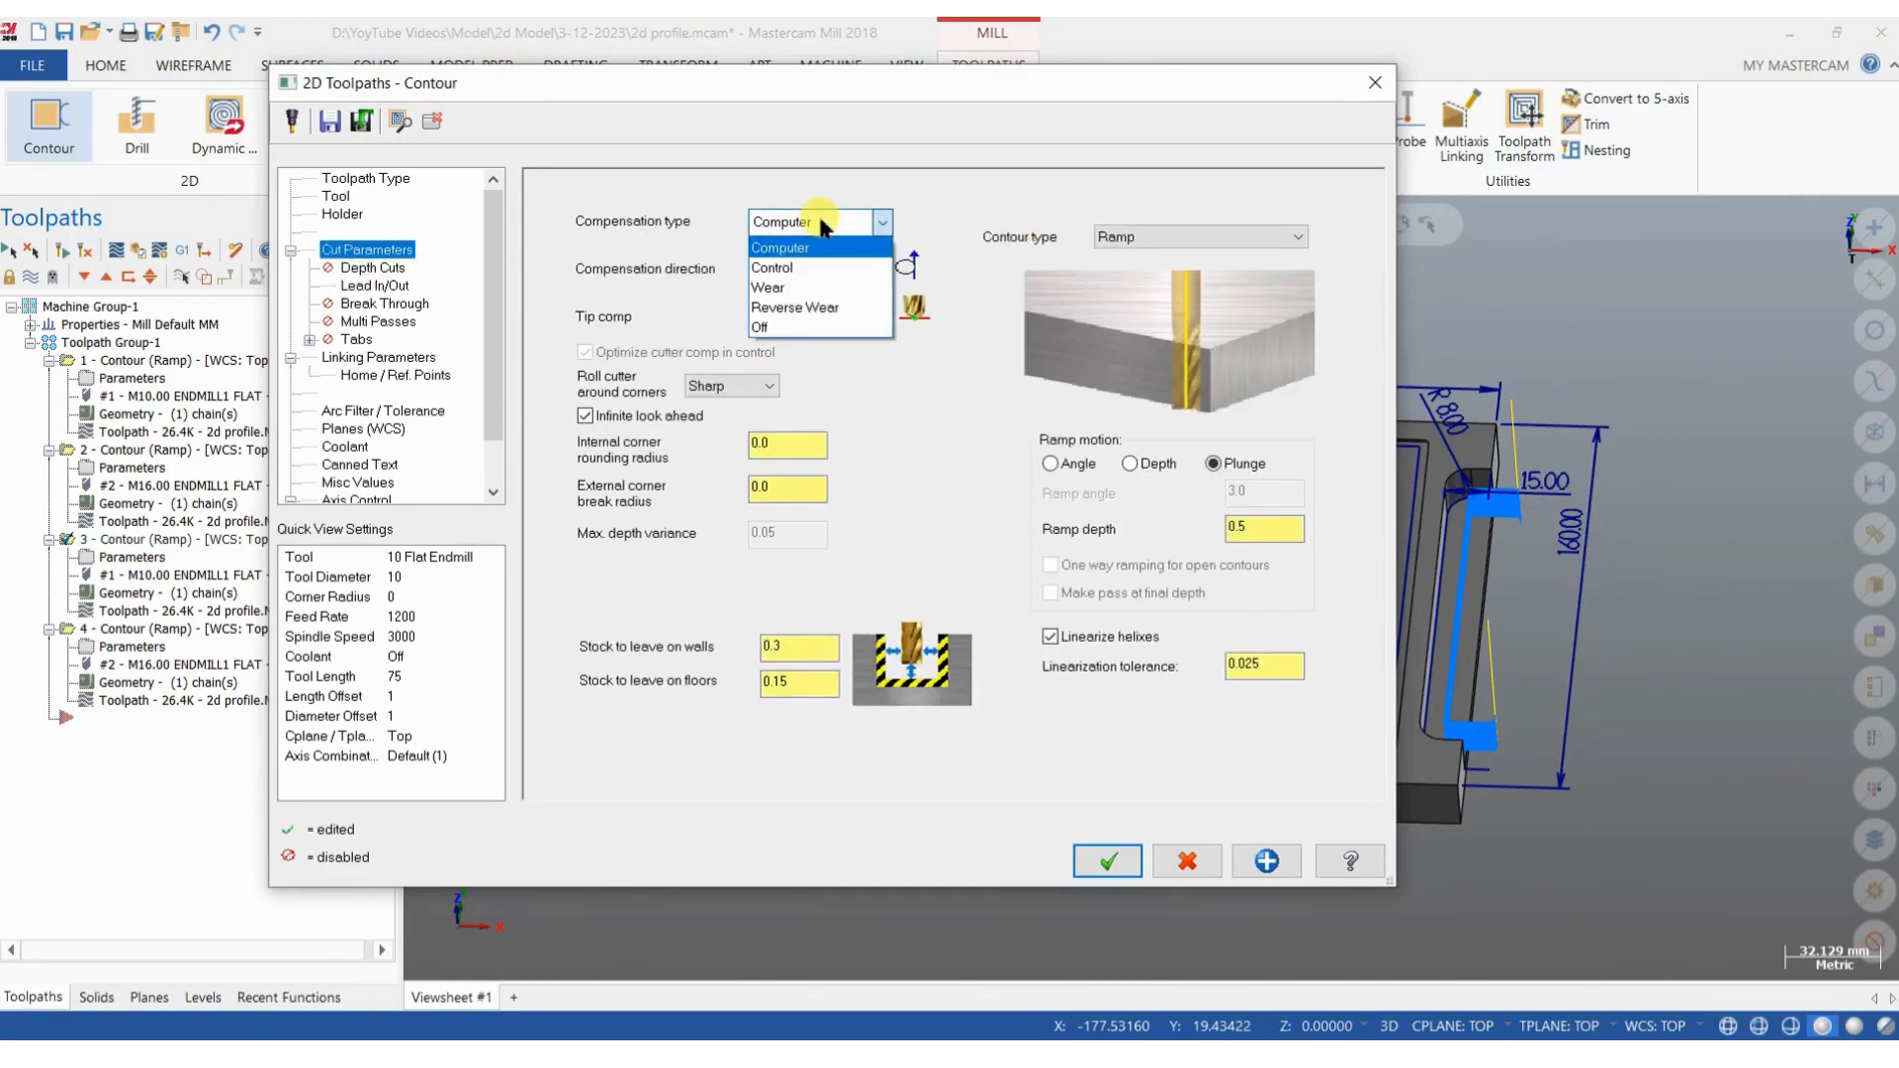
click(800, 289)
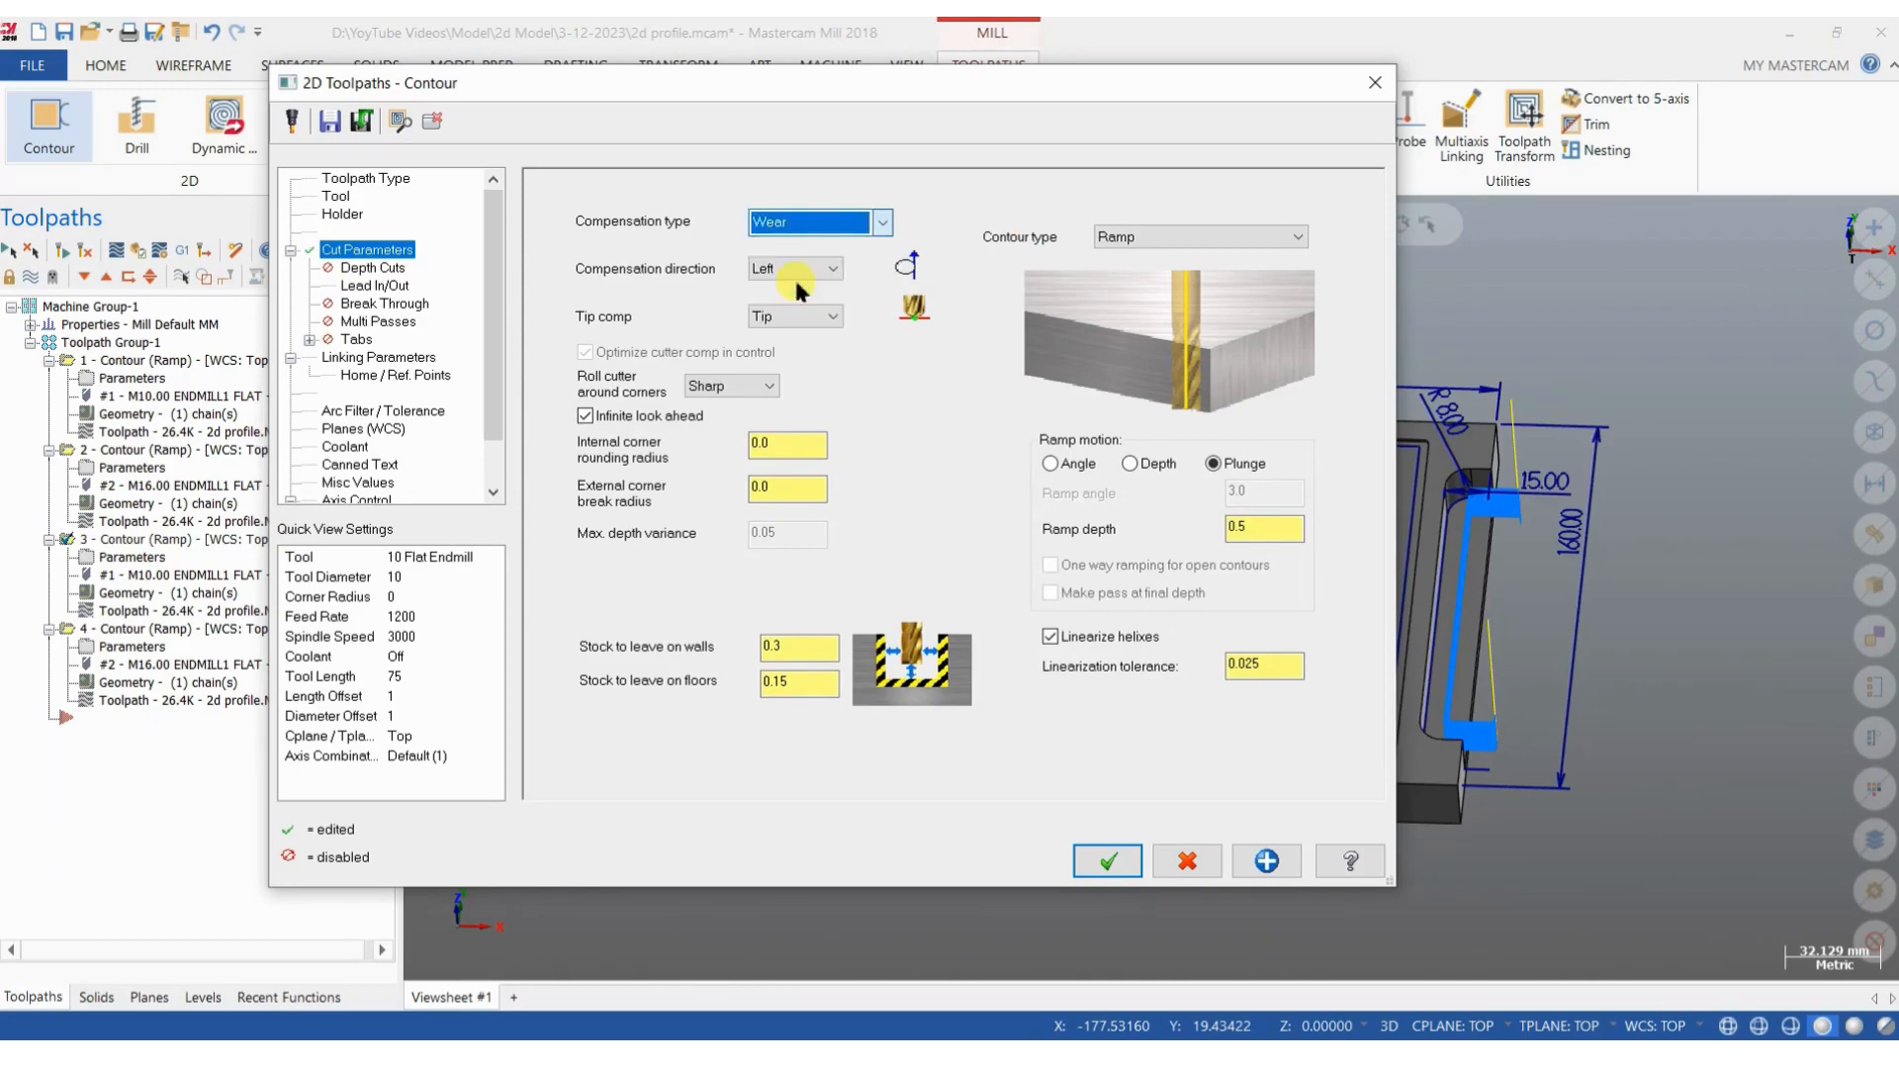
click(847, 222)
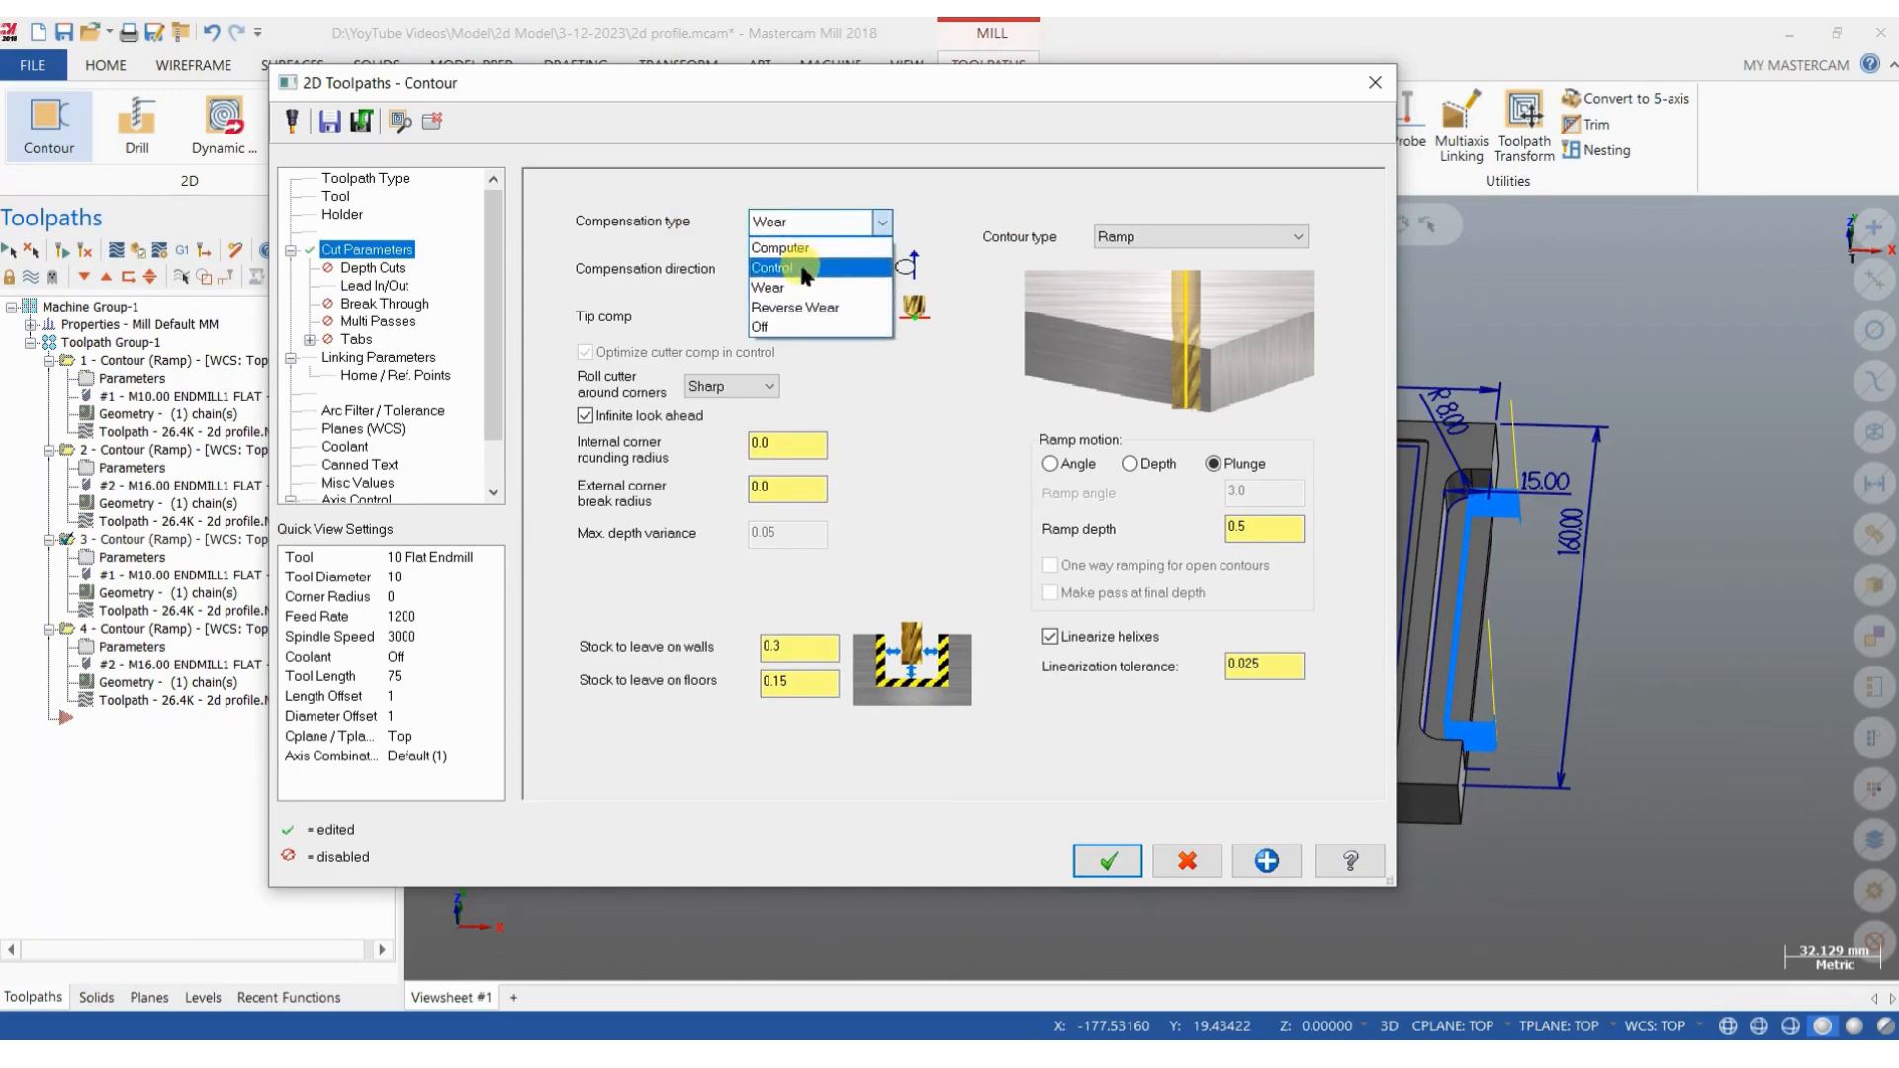
click(826, 226)
double_click(791, 647)
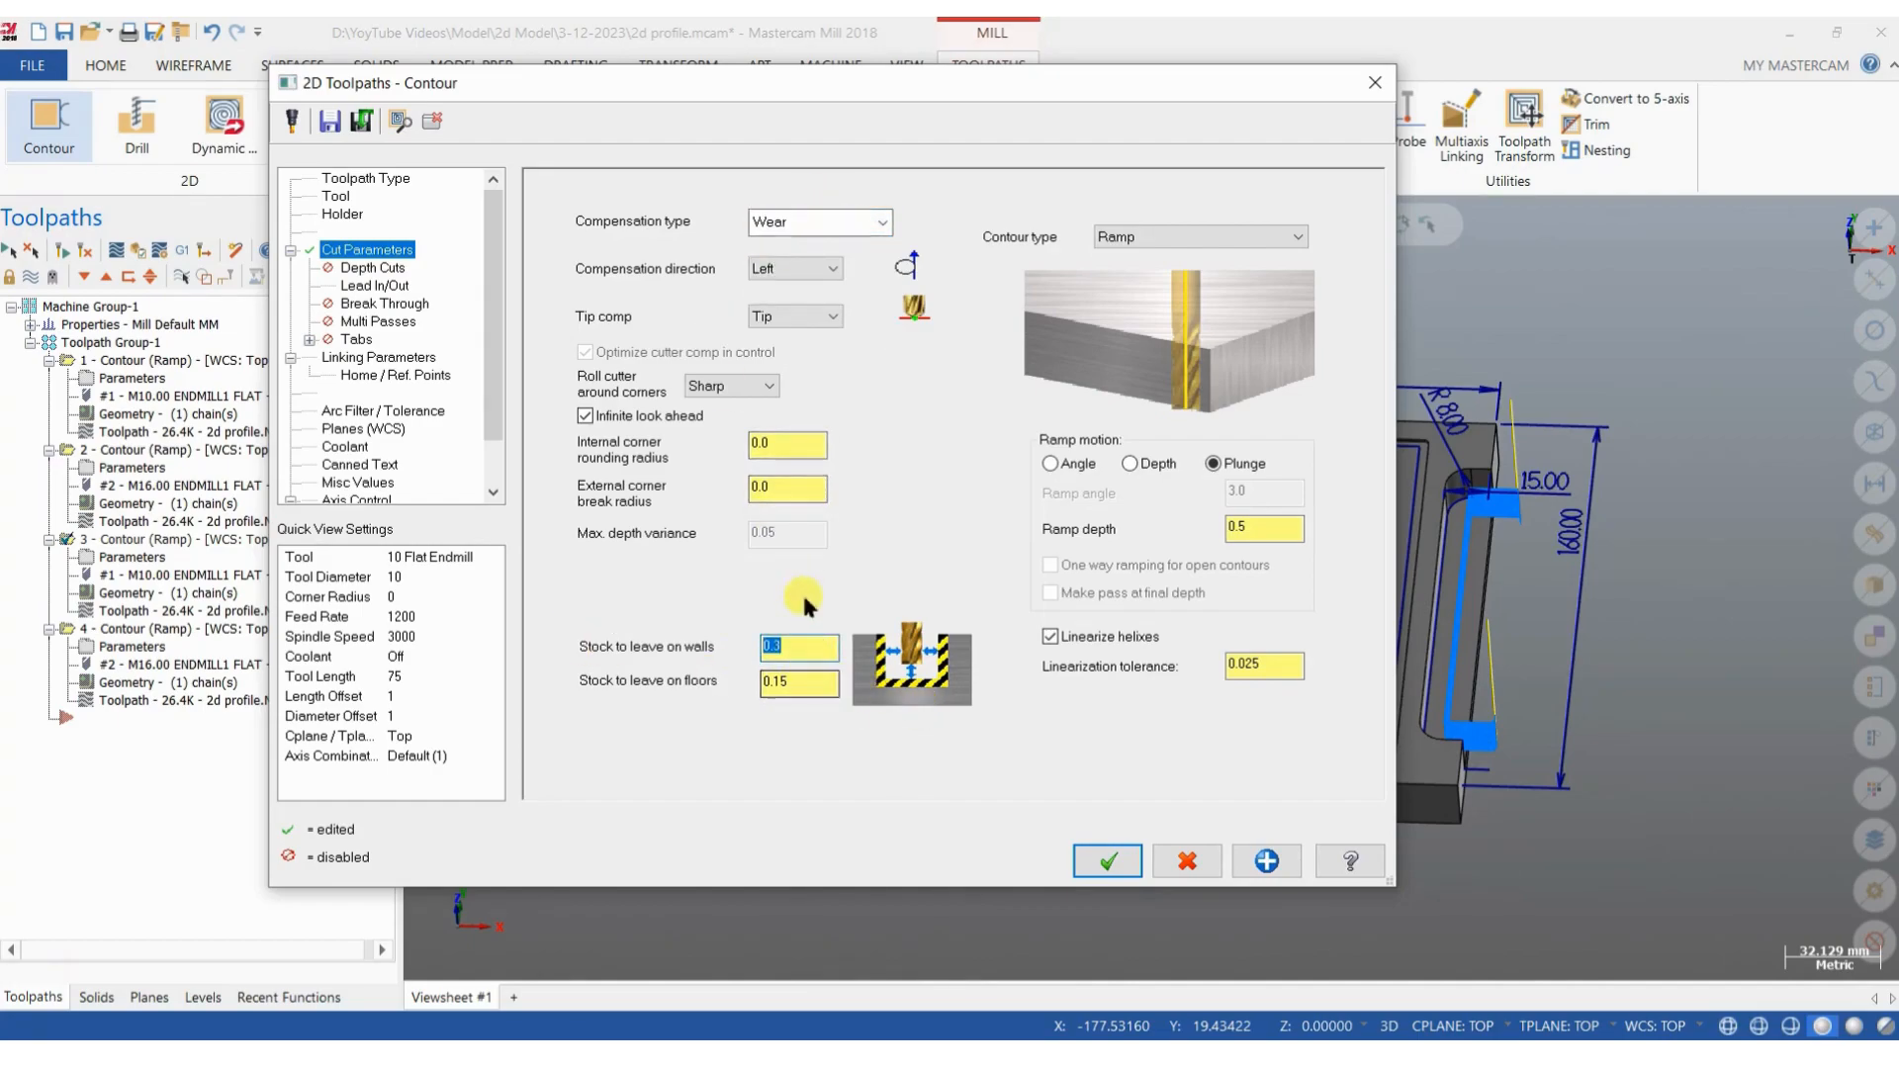
double_click(809, 684)
text(0)
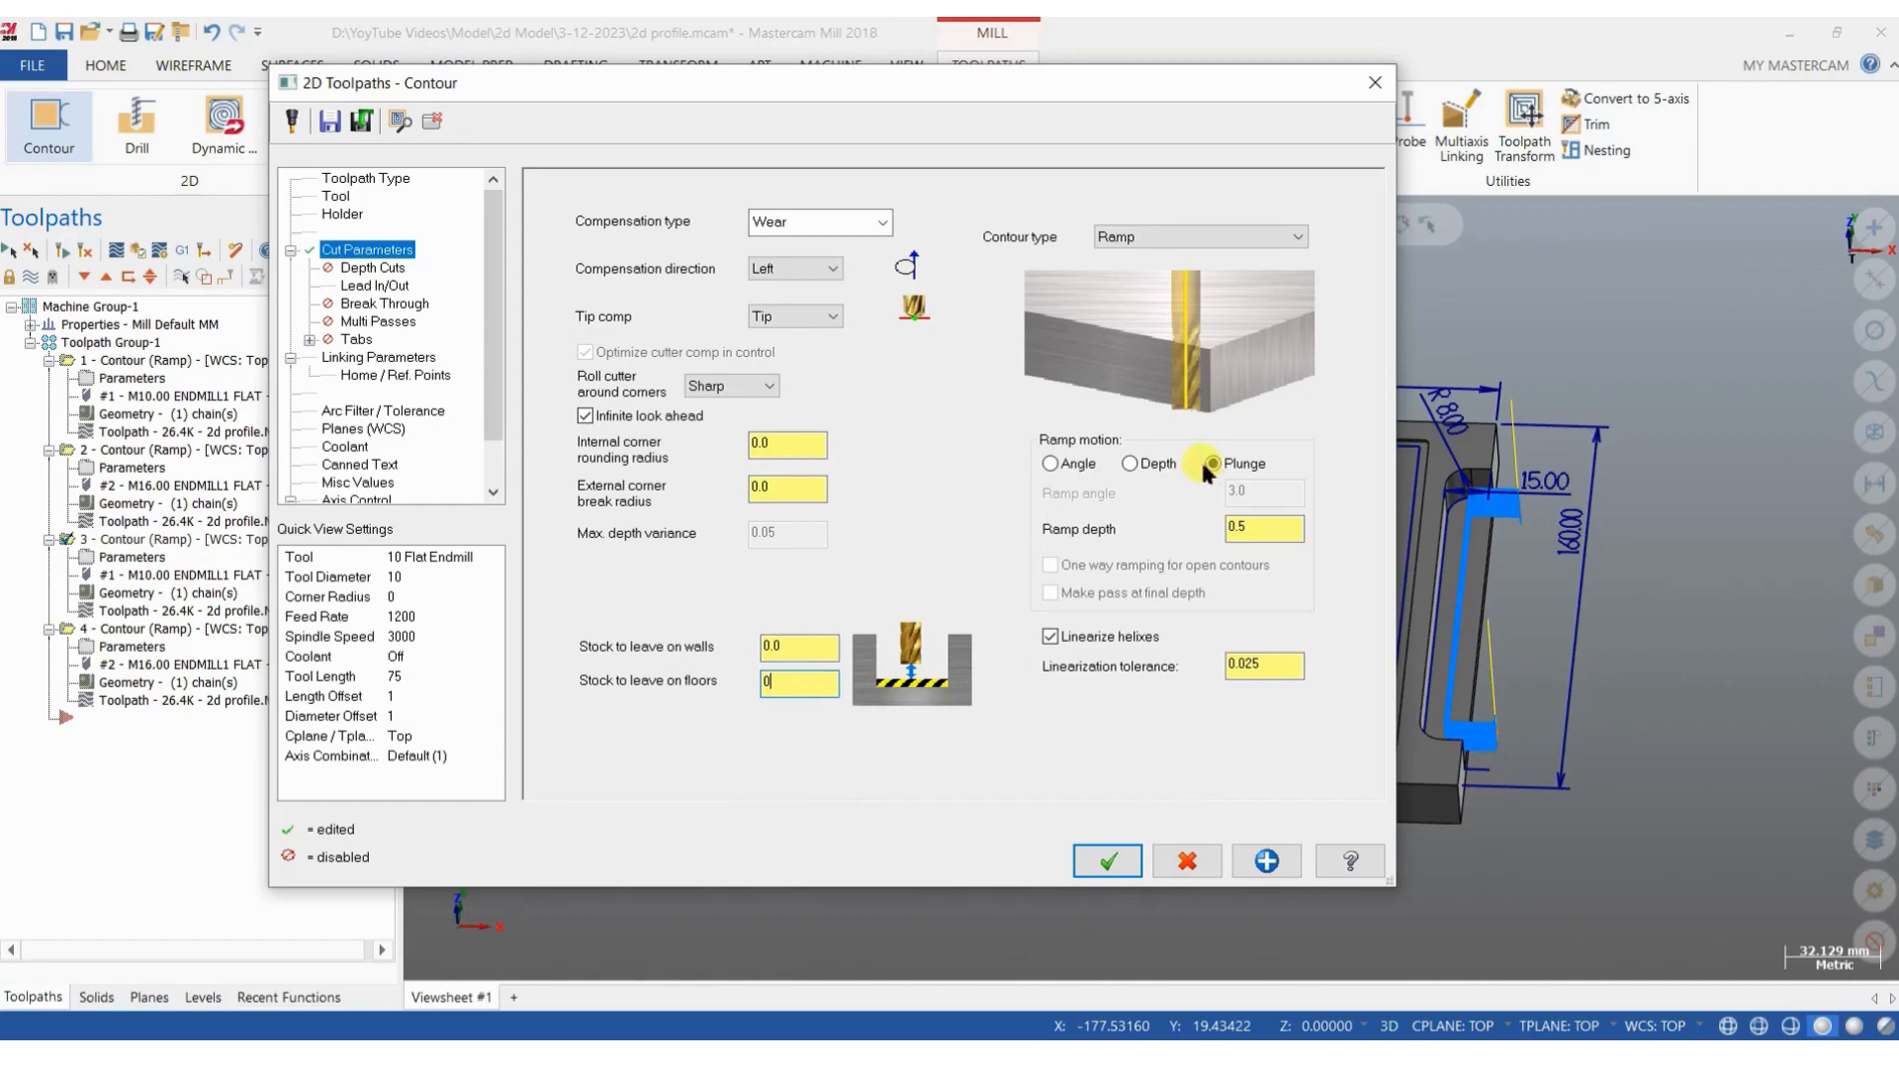
Change operation 3's contour type to 2D, check its lead-in/out values, and accept the parameters.
click(1171, 245)
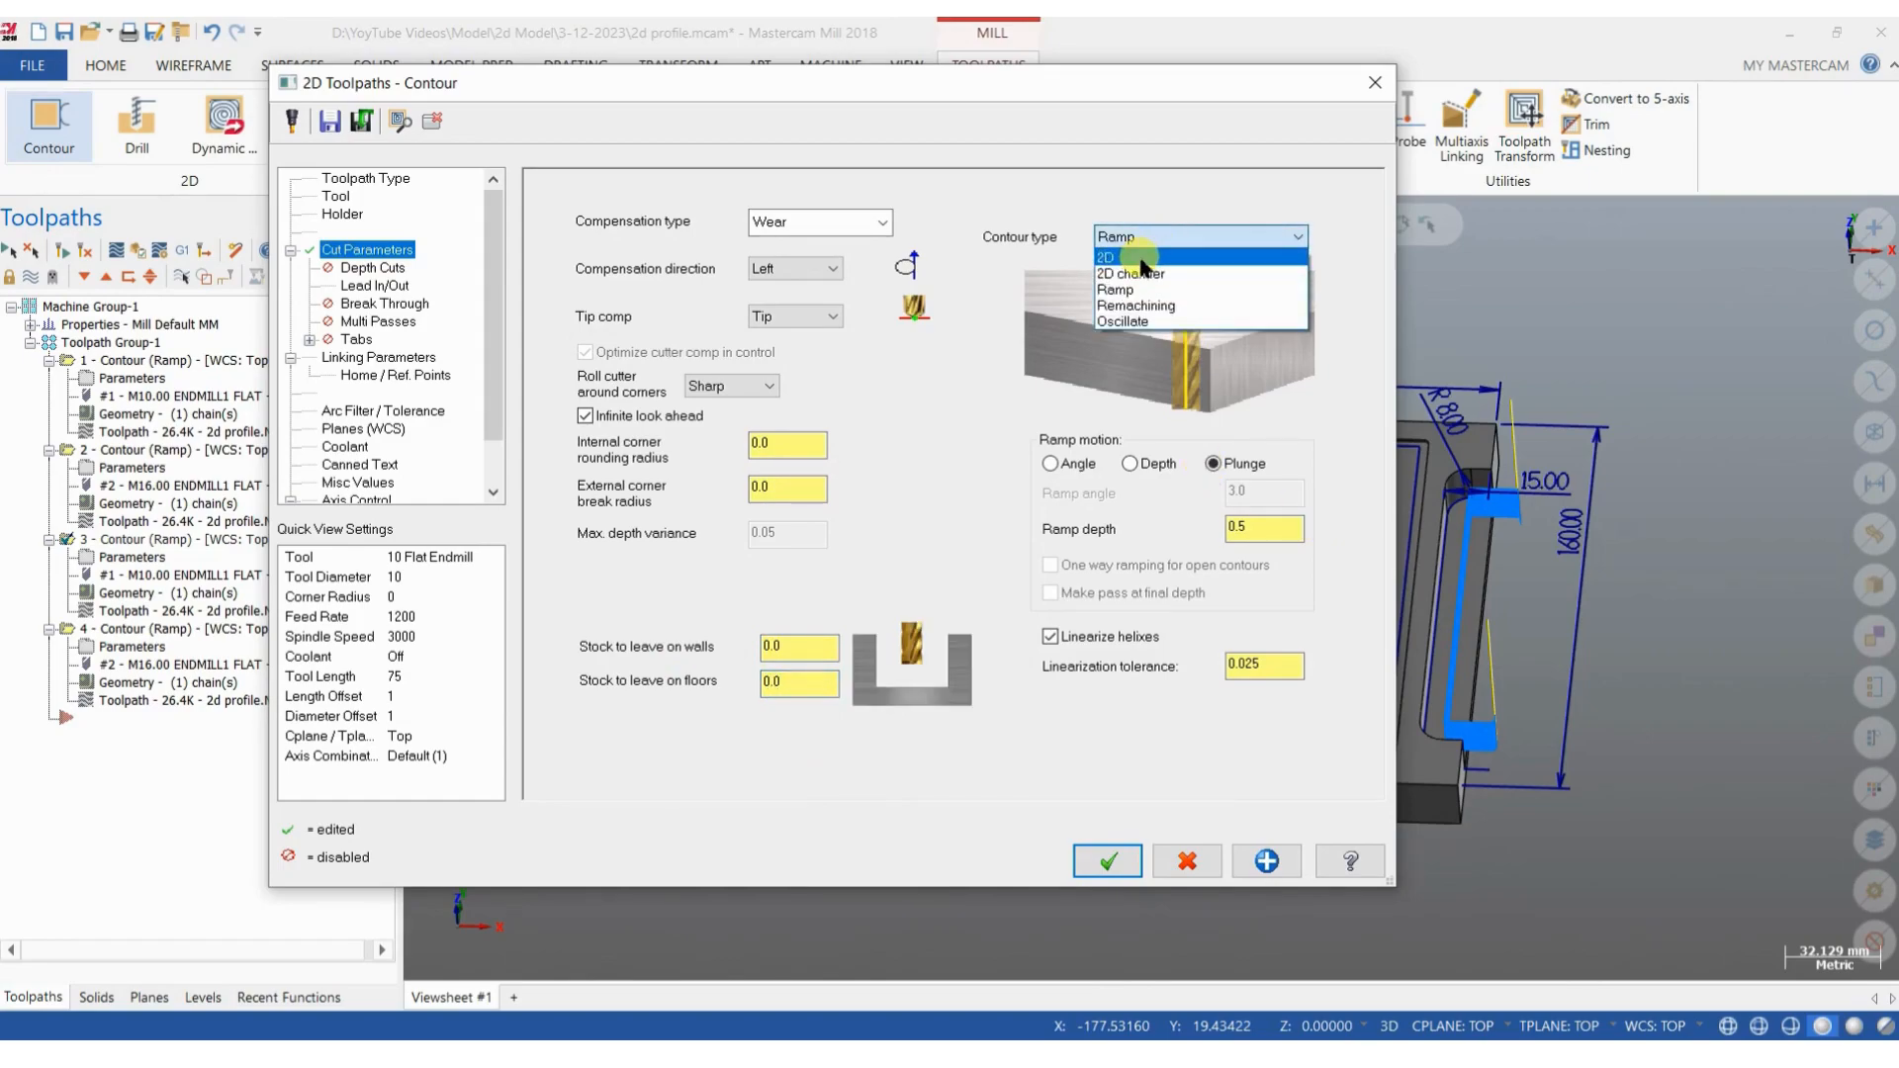
click(1142, 259)
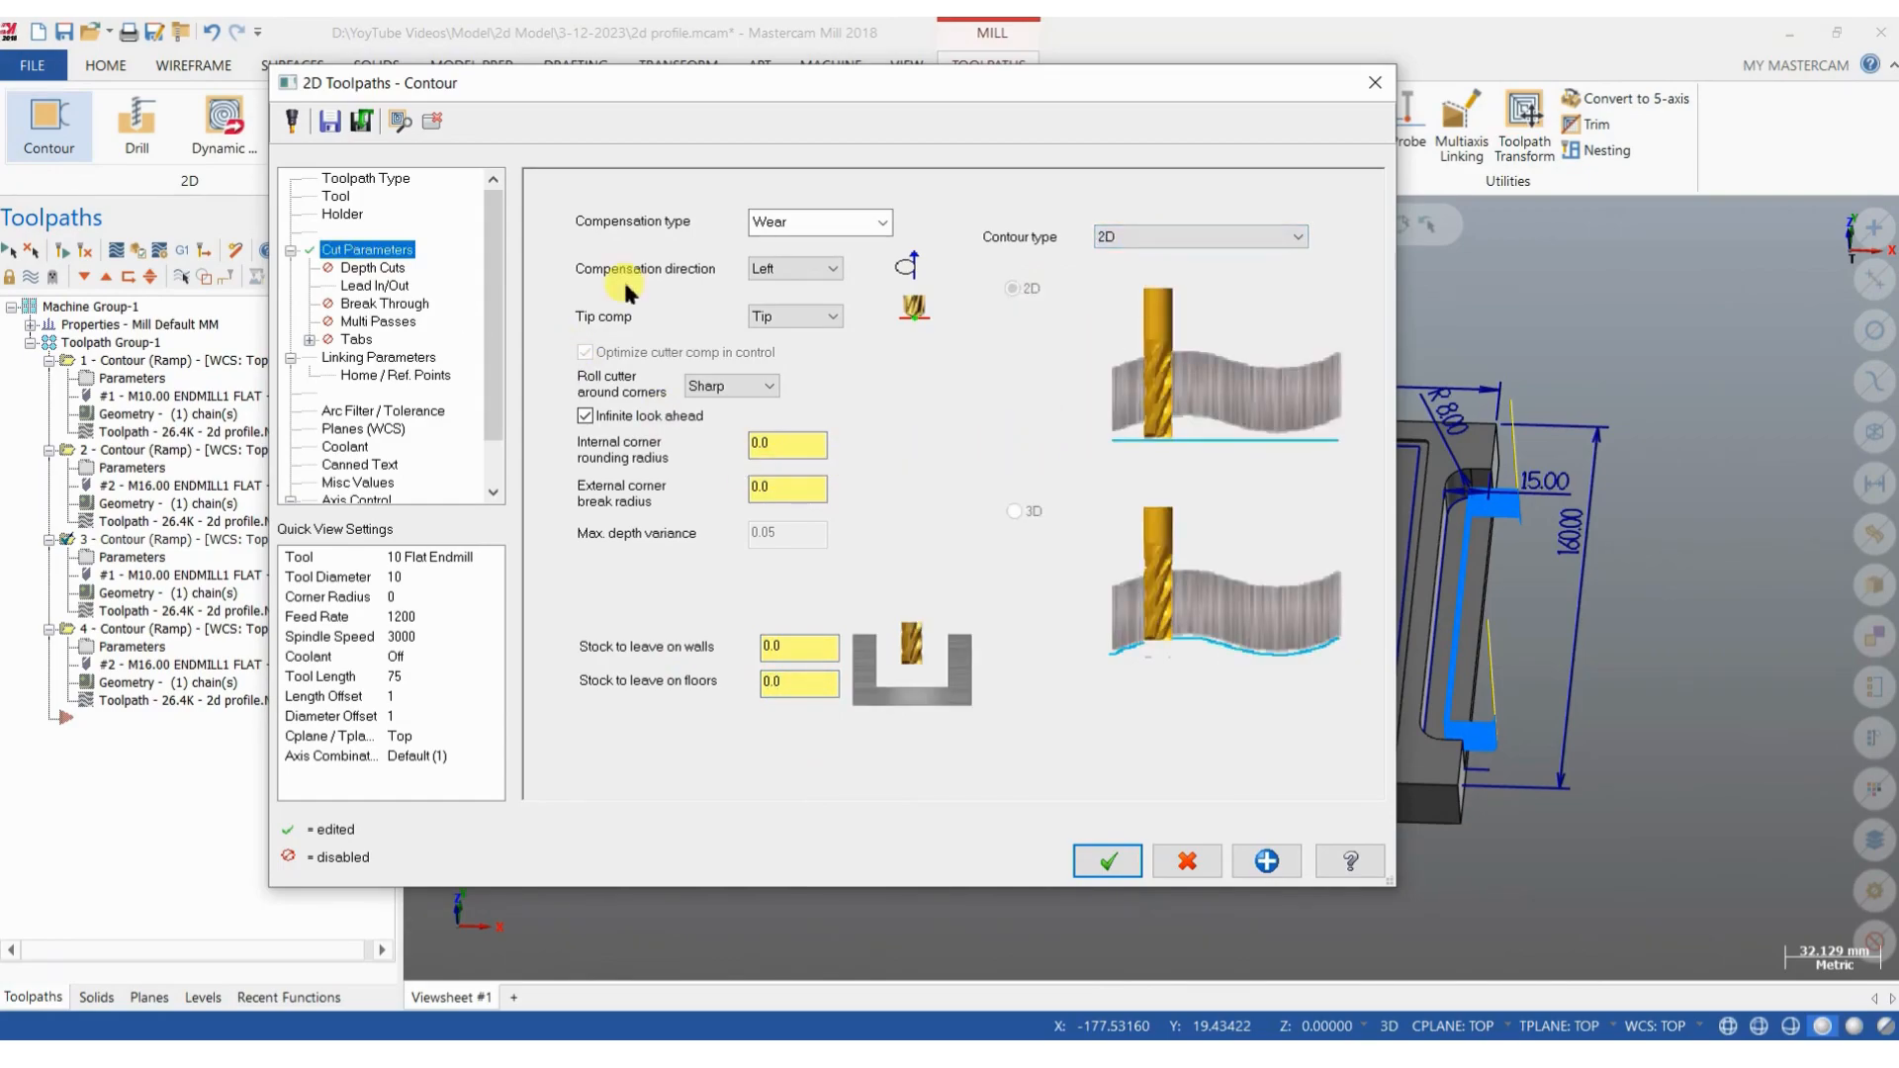
click(374, 285)
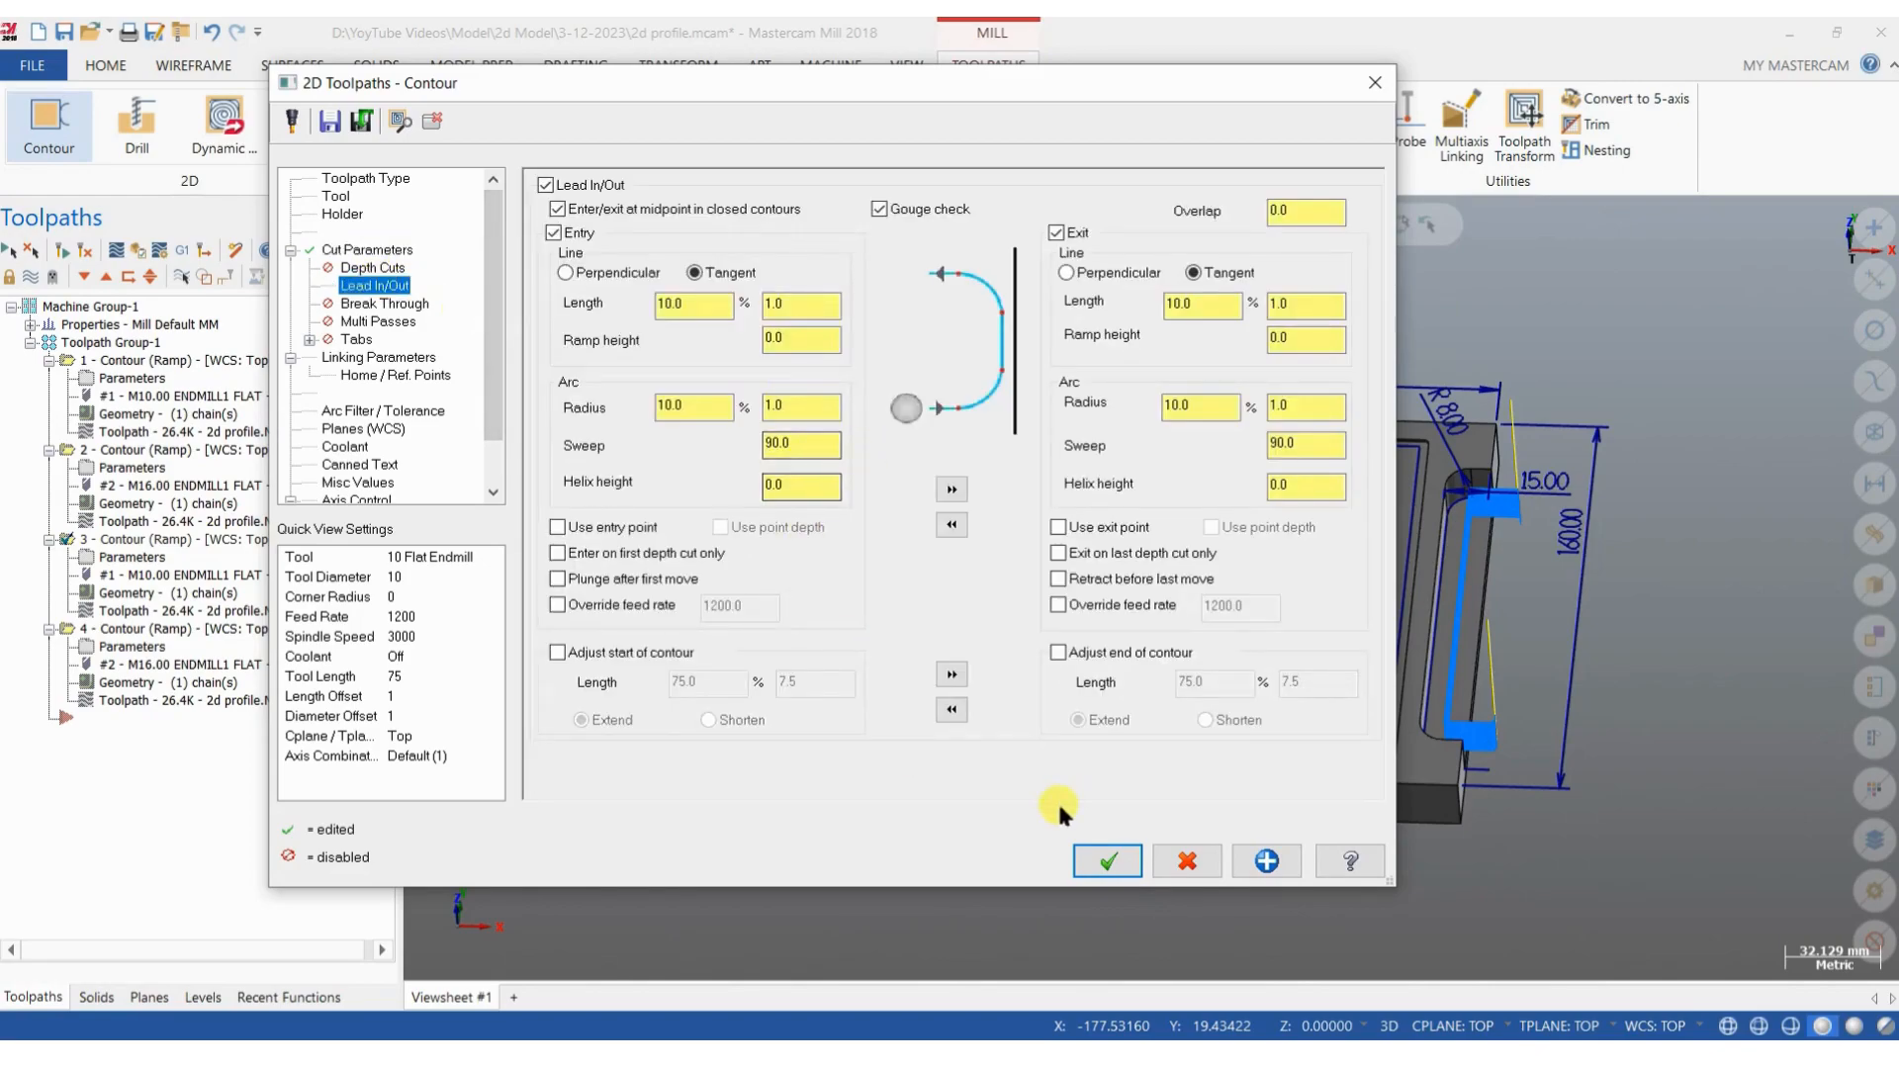
click(1105, 866)
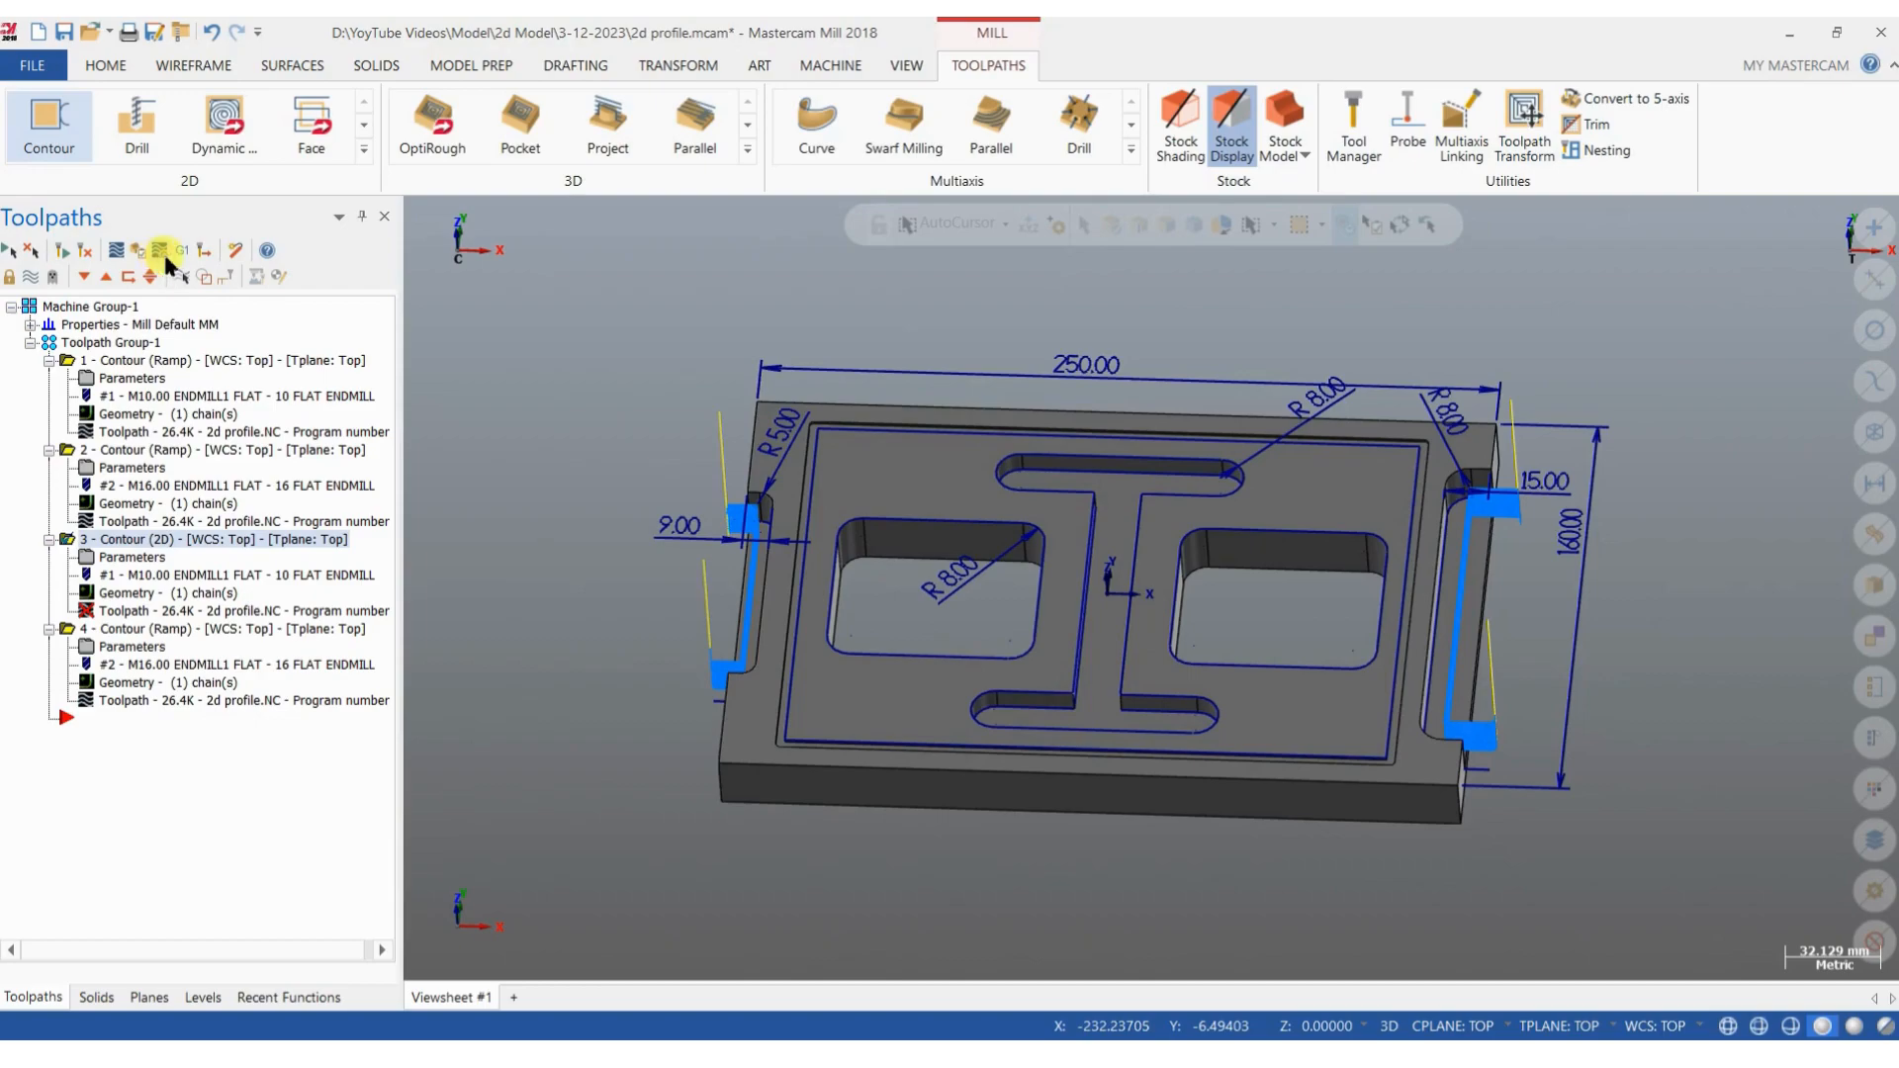
Limit the display to selected toolpaths, then regenerate operation 3 and inspect its single finishing pass along the left notch.
click(180, 277)
click(63, 254)
scroll(967, 711, up, 1)
mouse_move(965, 710)
middle_down()
mouse_move(1030, 712)
mouse_move(774, 698)
mouse_move(644, 662)
middle_up()
Set operation 4's compensation type to Wear and its stock to leave on walls and floors to 0.
click(117, 632)
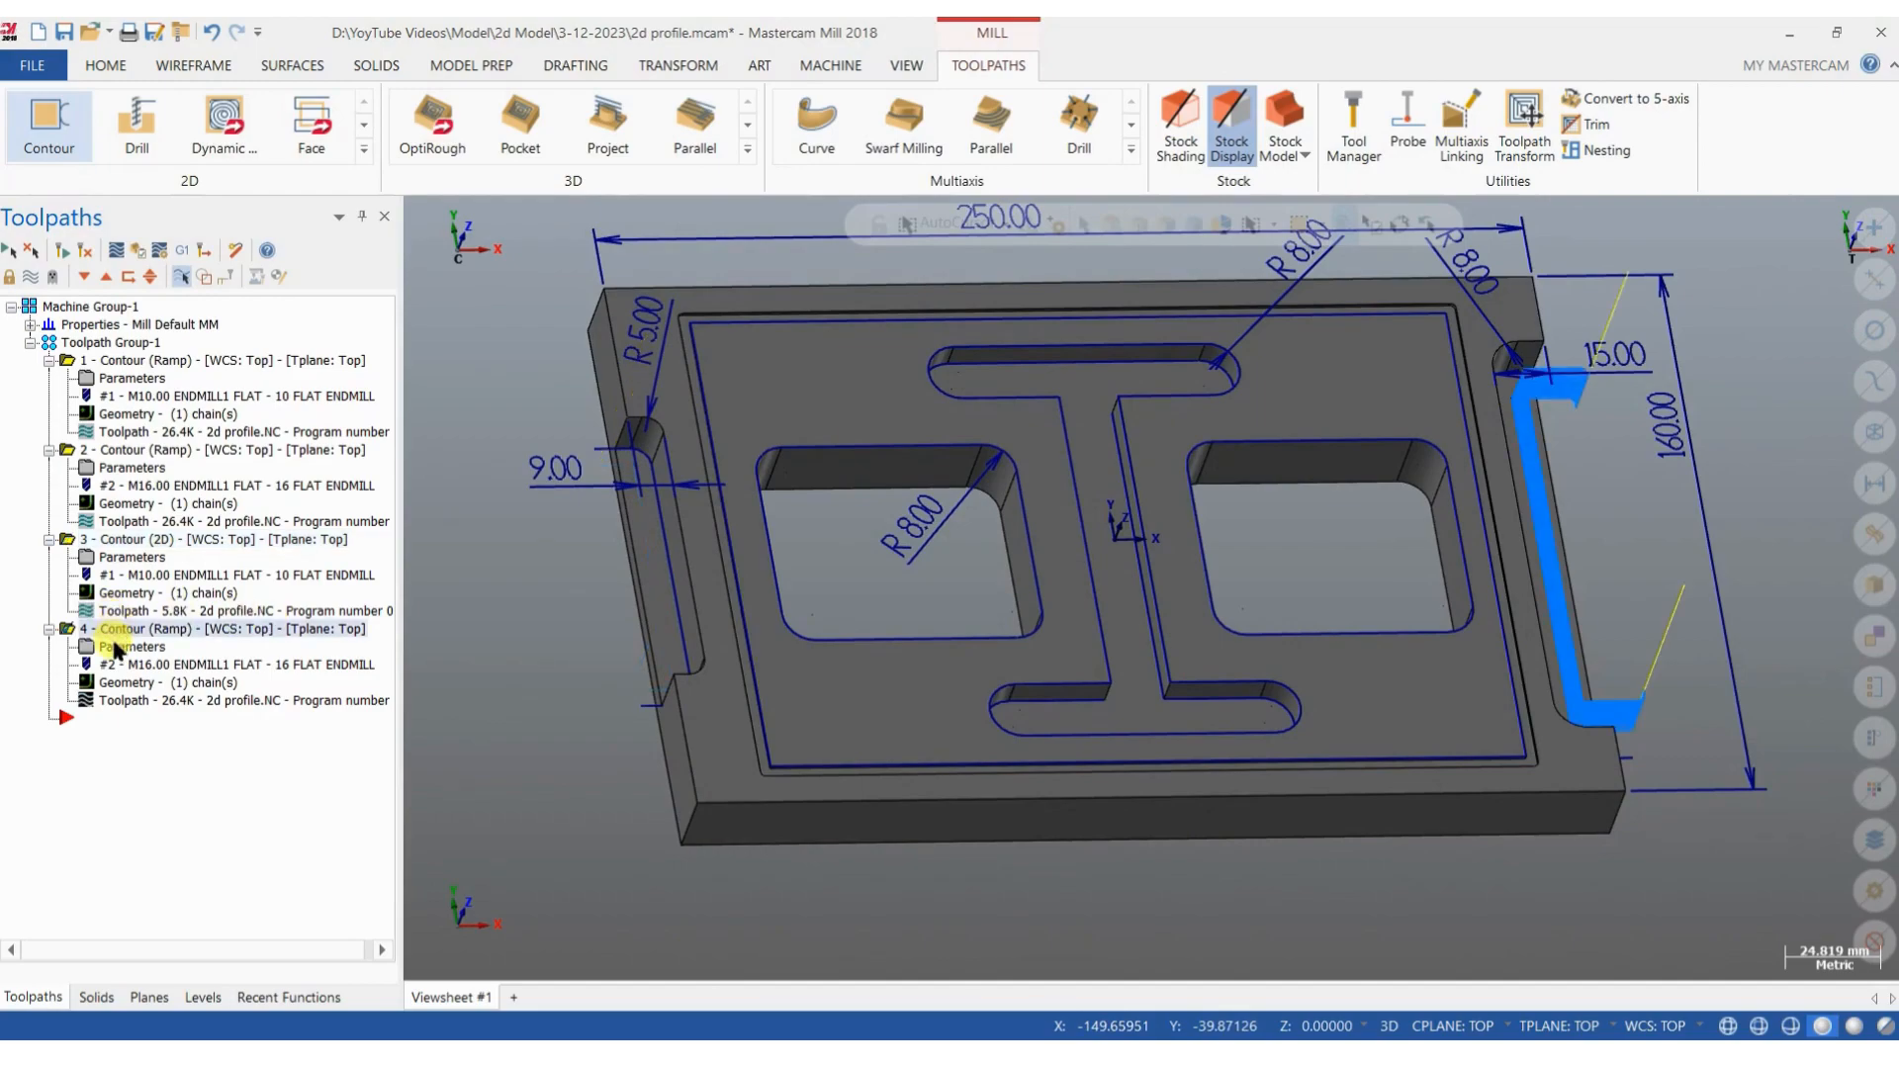
click(120, 647)
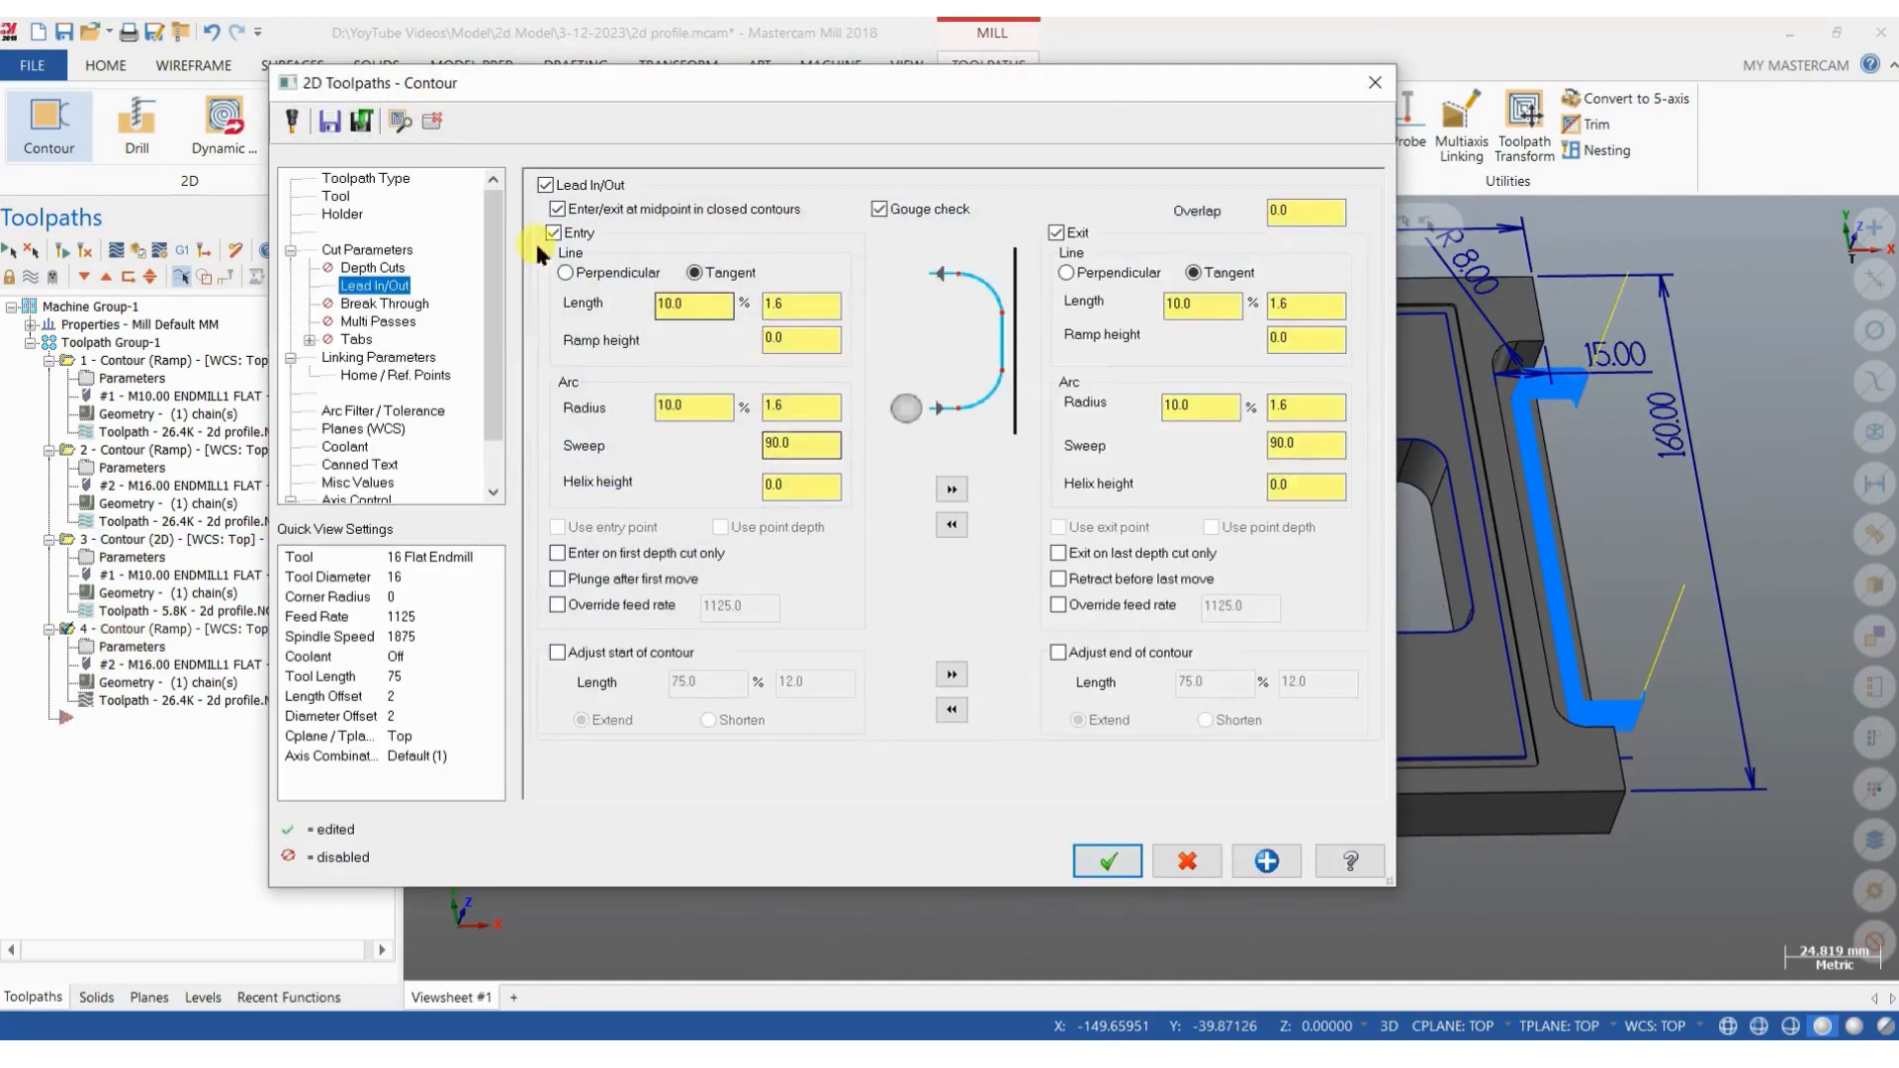
click(383, 251)
click(881, 223)
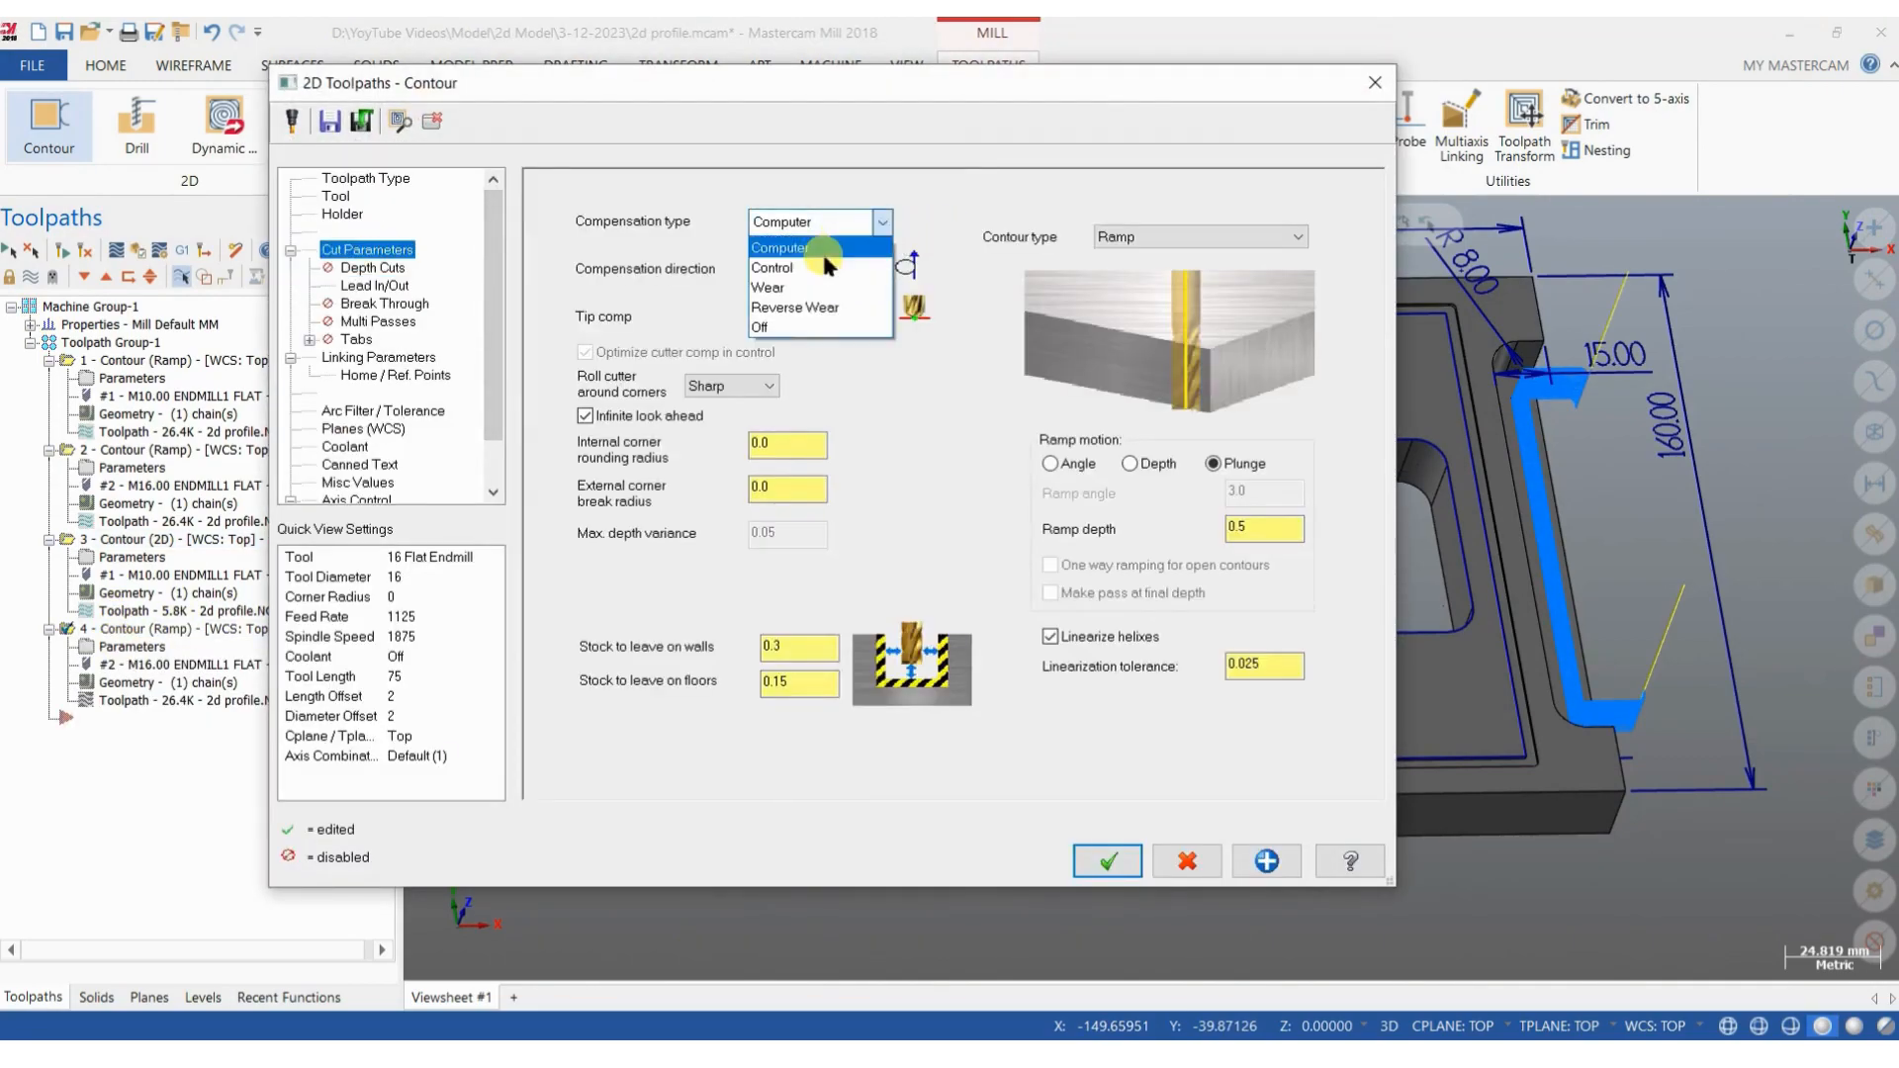
click(797, 288)
double_click(799, 647)
text(0)
double_click(819, 684)
text(0)
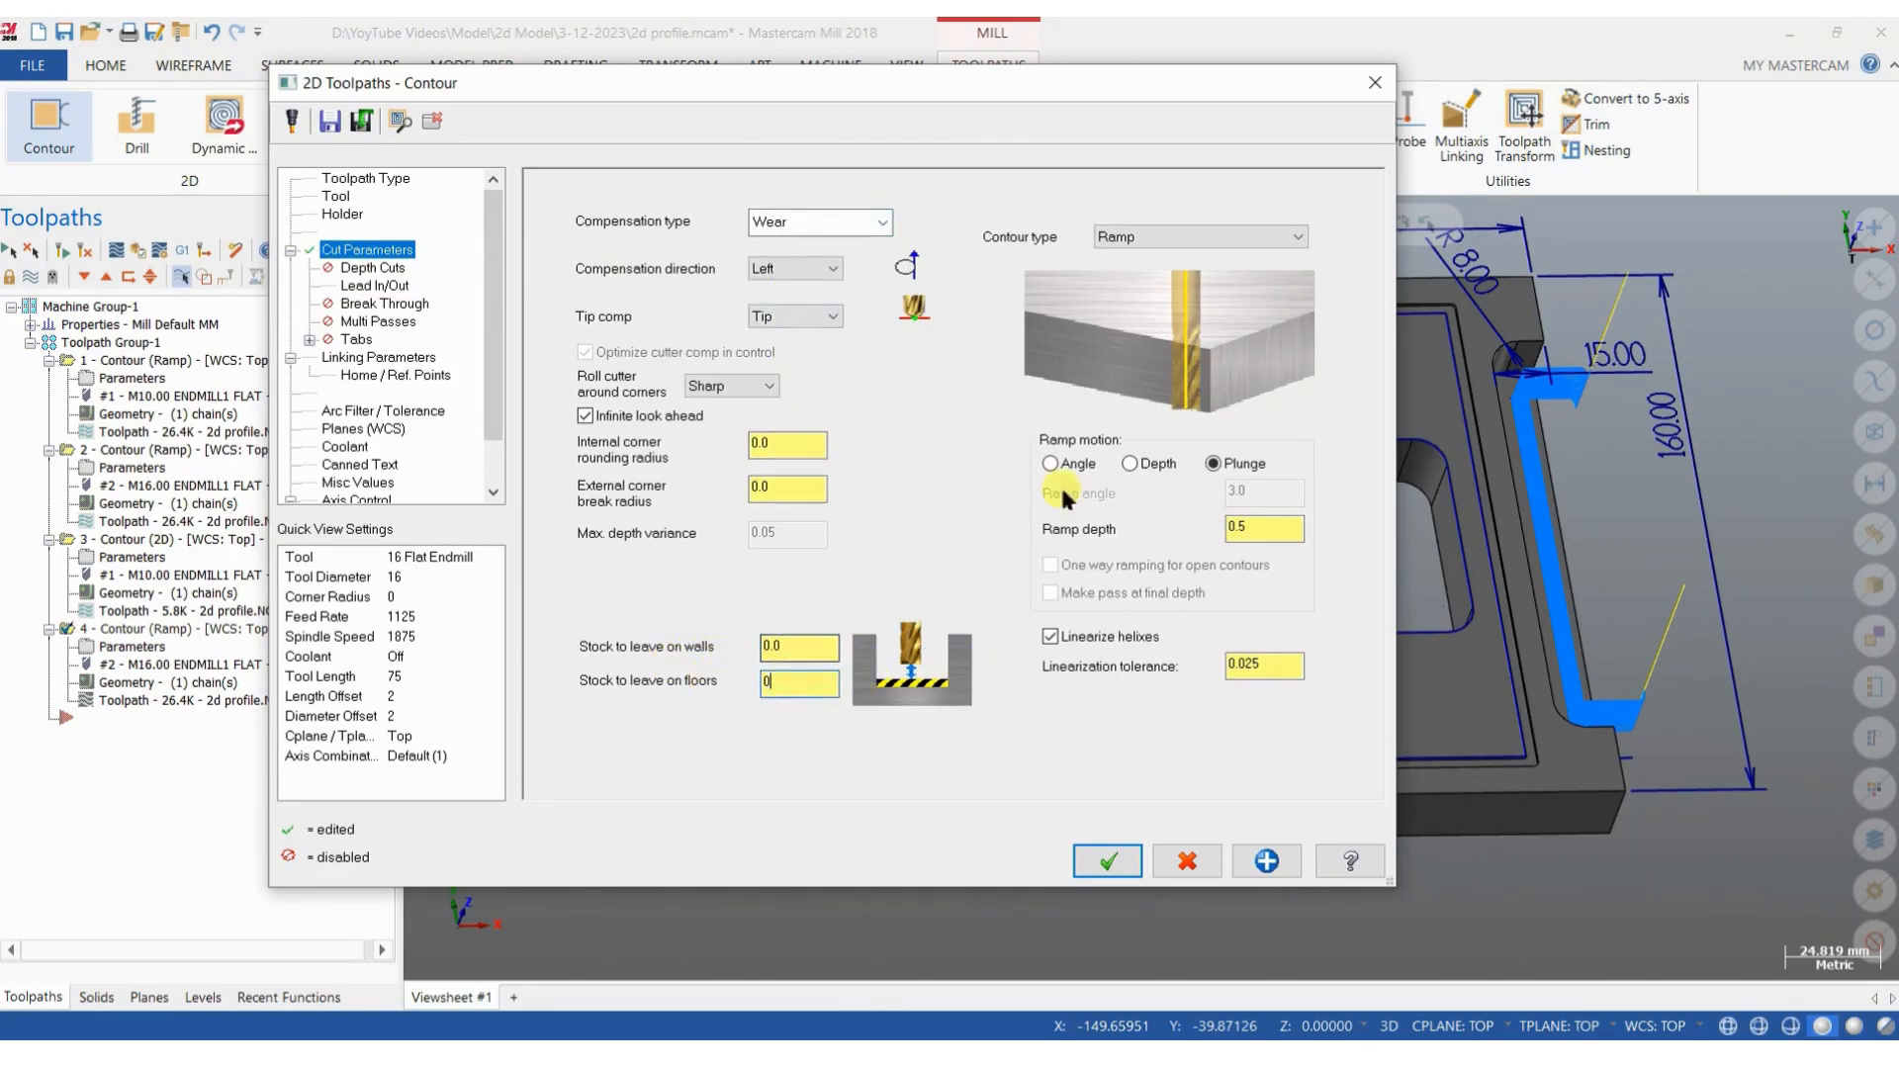
Change operation 4's contour type to 2D and accept the parameters.
click(1214, 240)
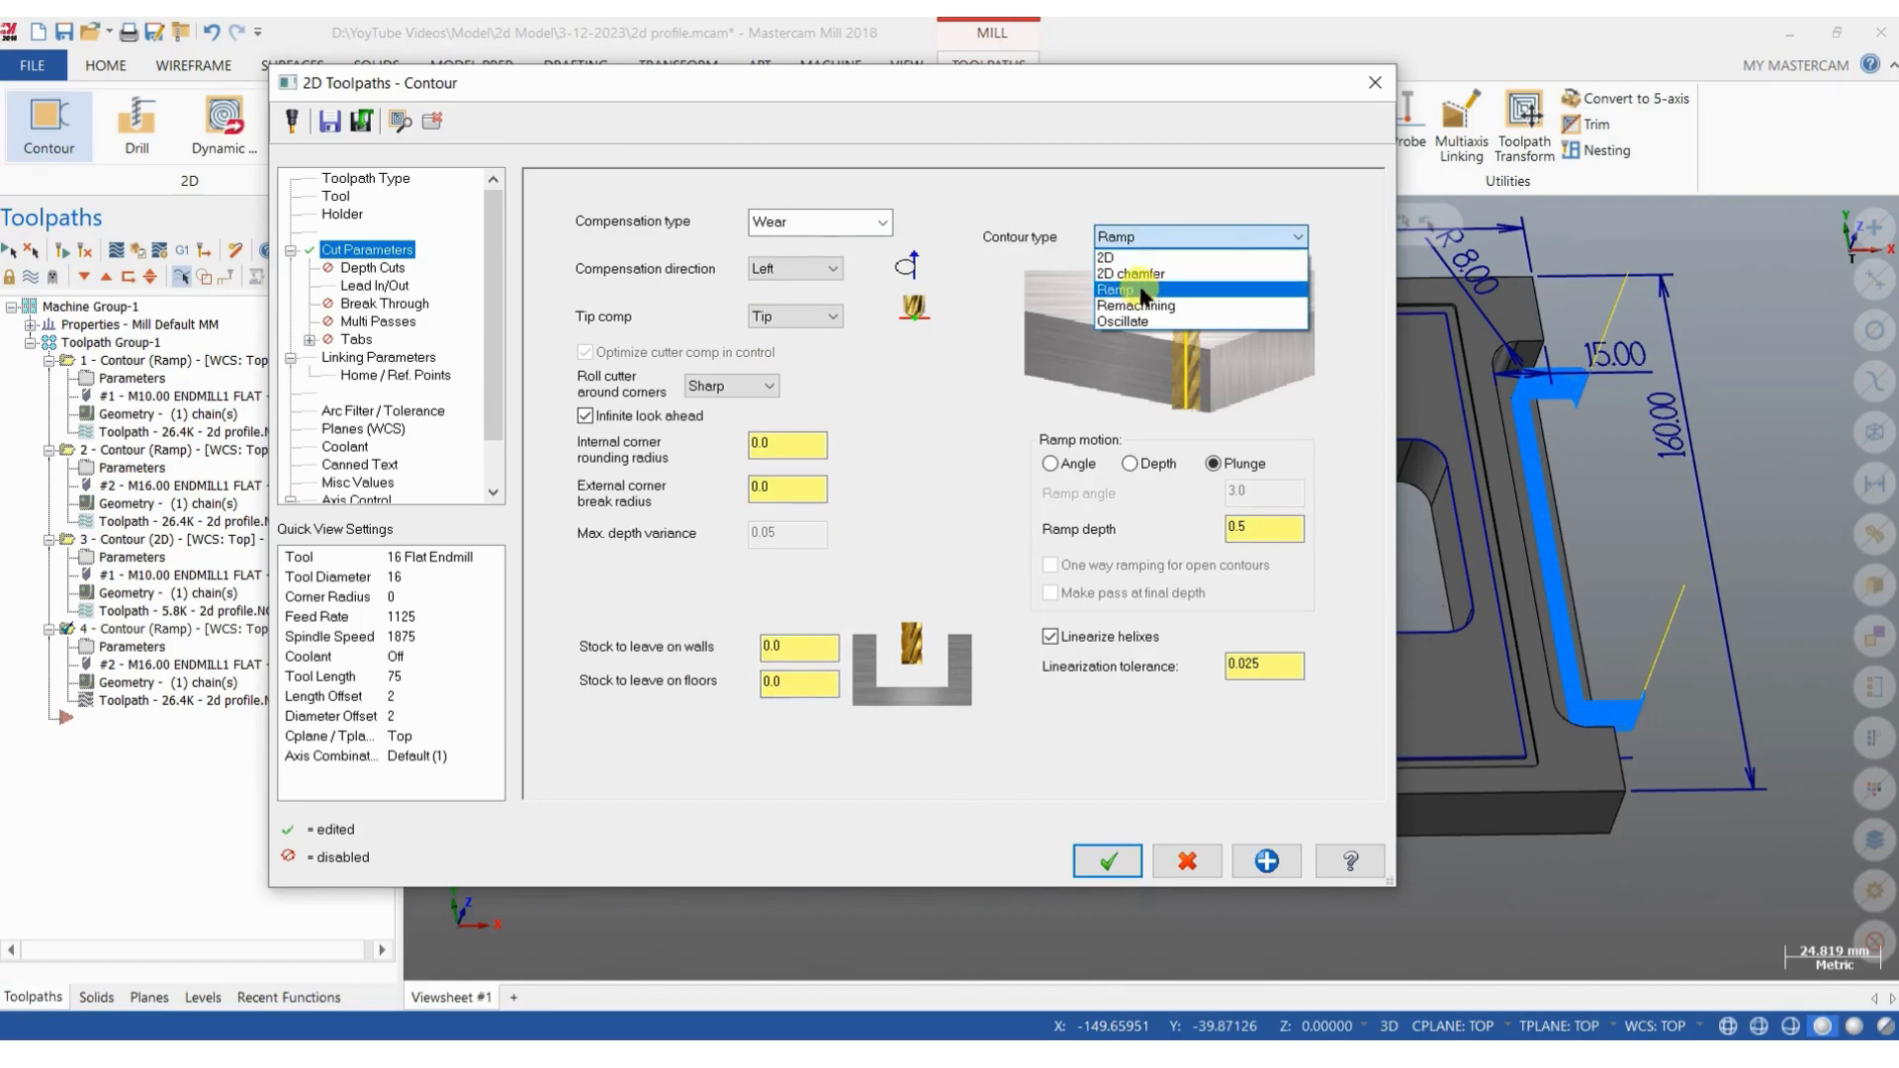
click(1144, 293)
click(1165, 233)
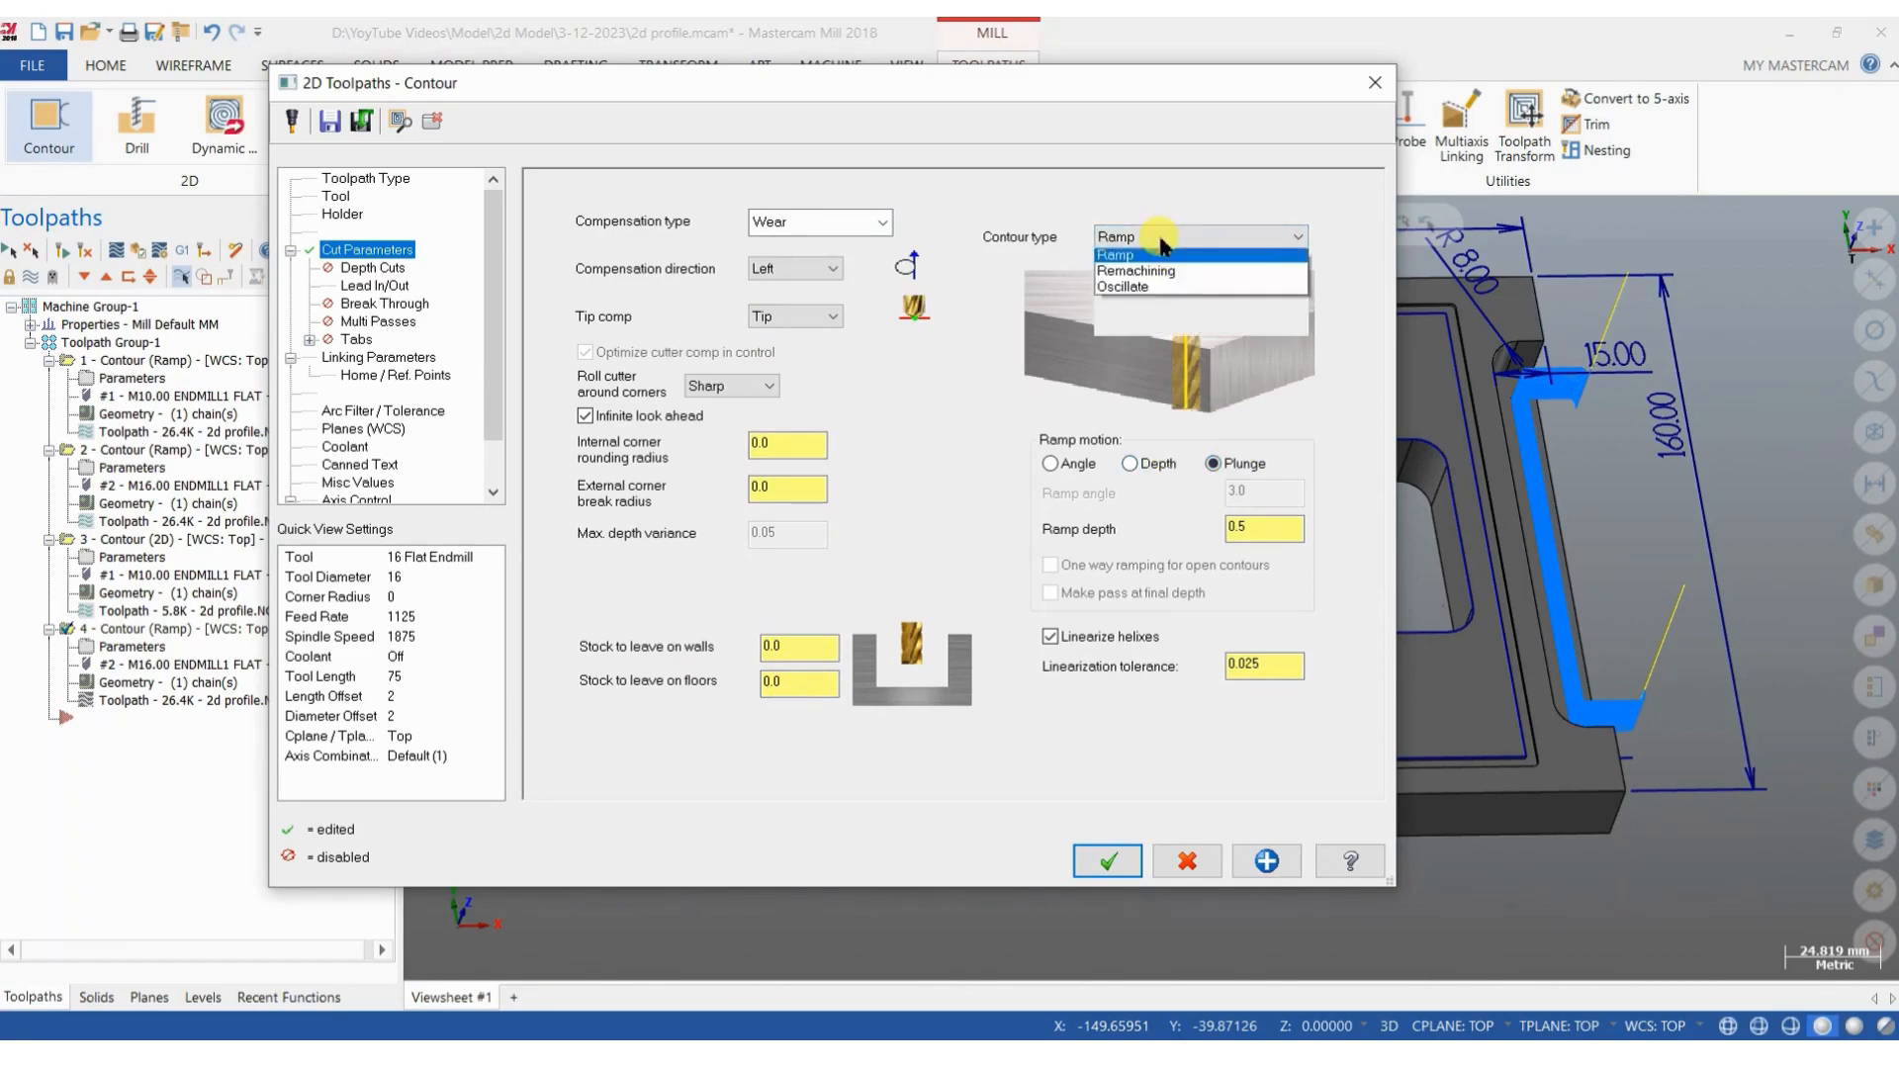
click(1128, 255)
click(1108, 861)
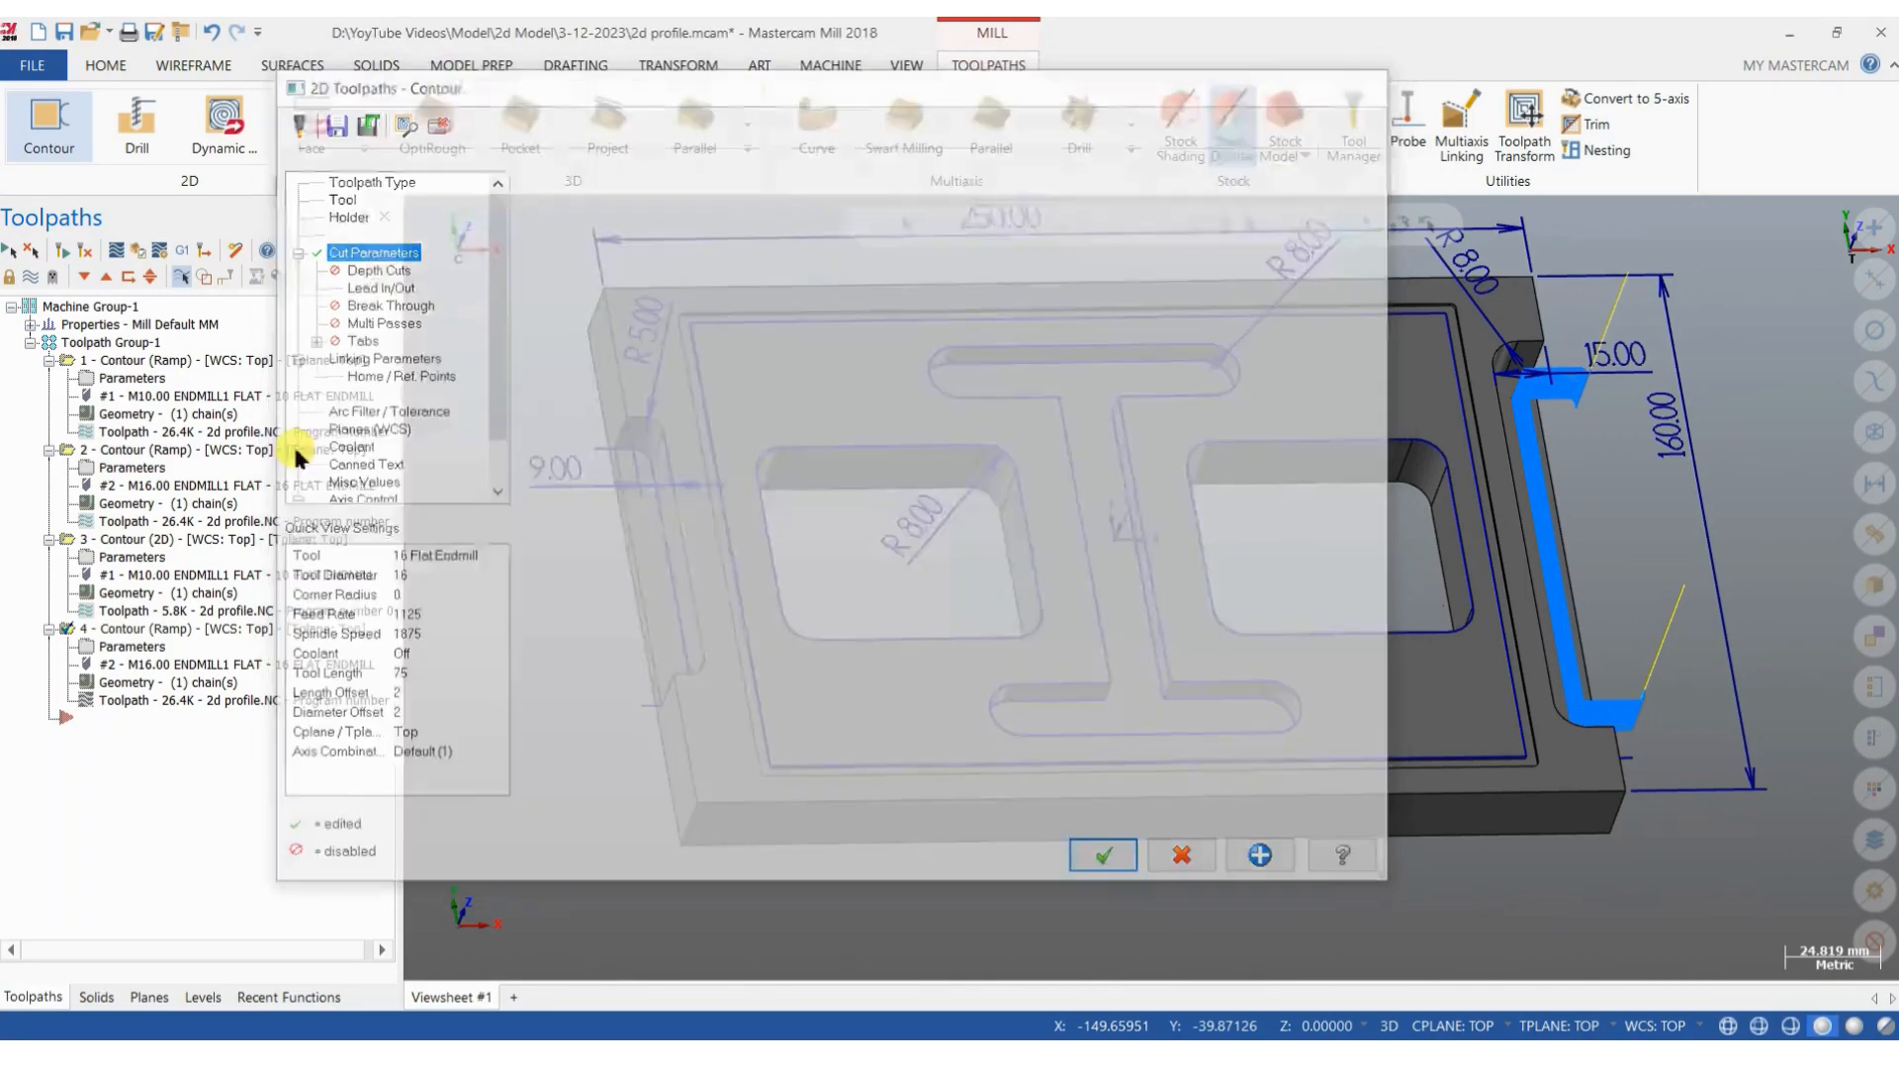
Regenerate operation 4 to inspect its pass along the right notch, and save the part file as 2d profile.mcam.
middle_drag(1416, 613, 1324, 539)
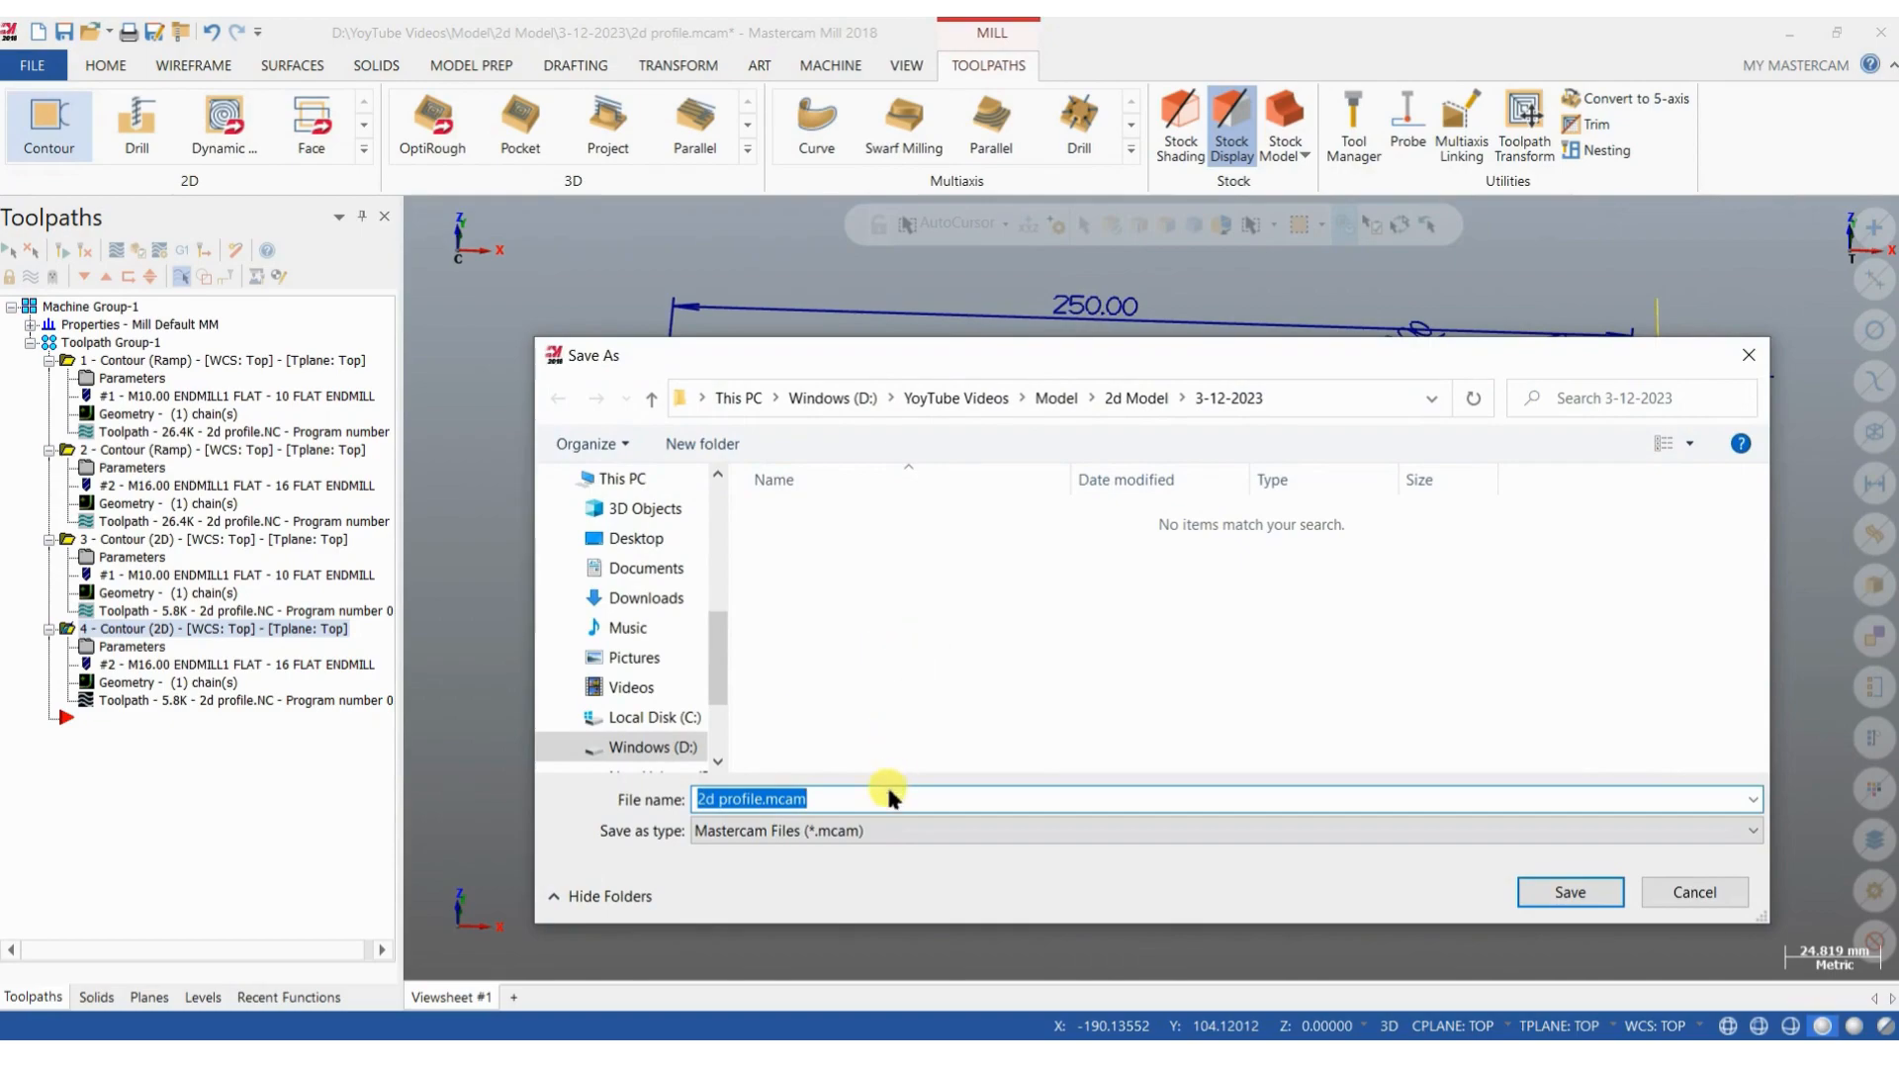
click(1569, 891)
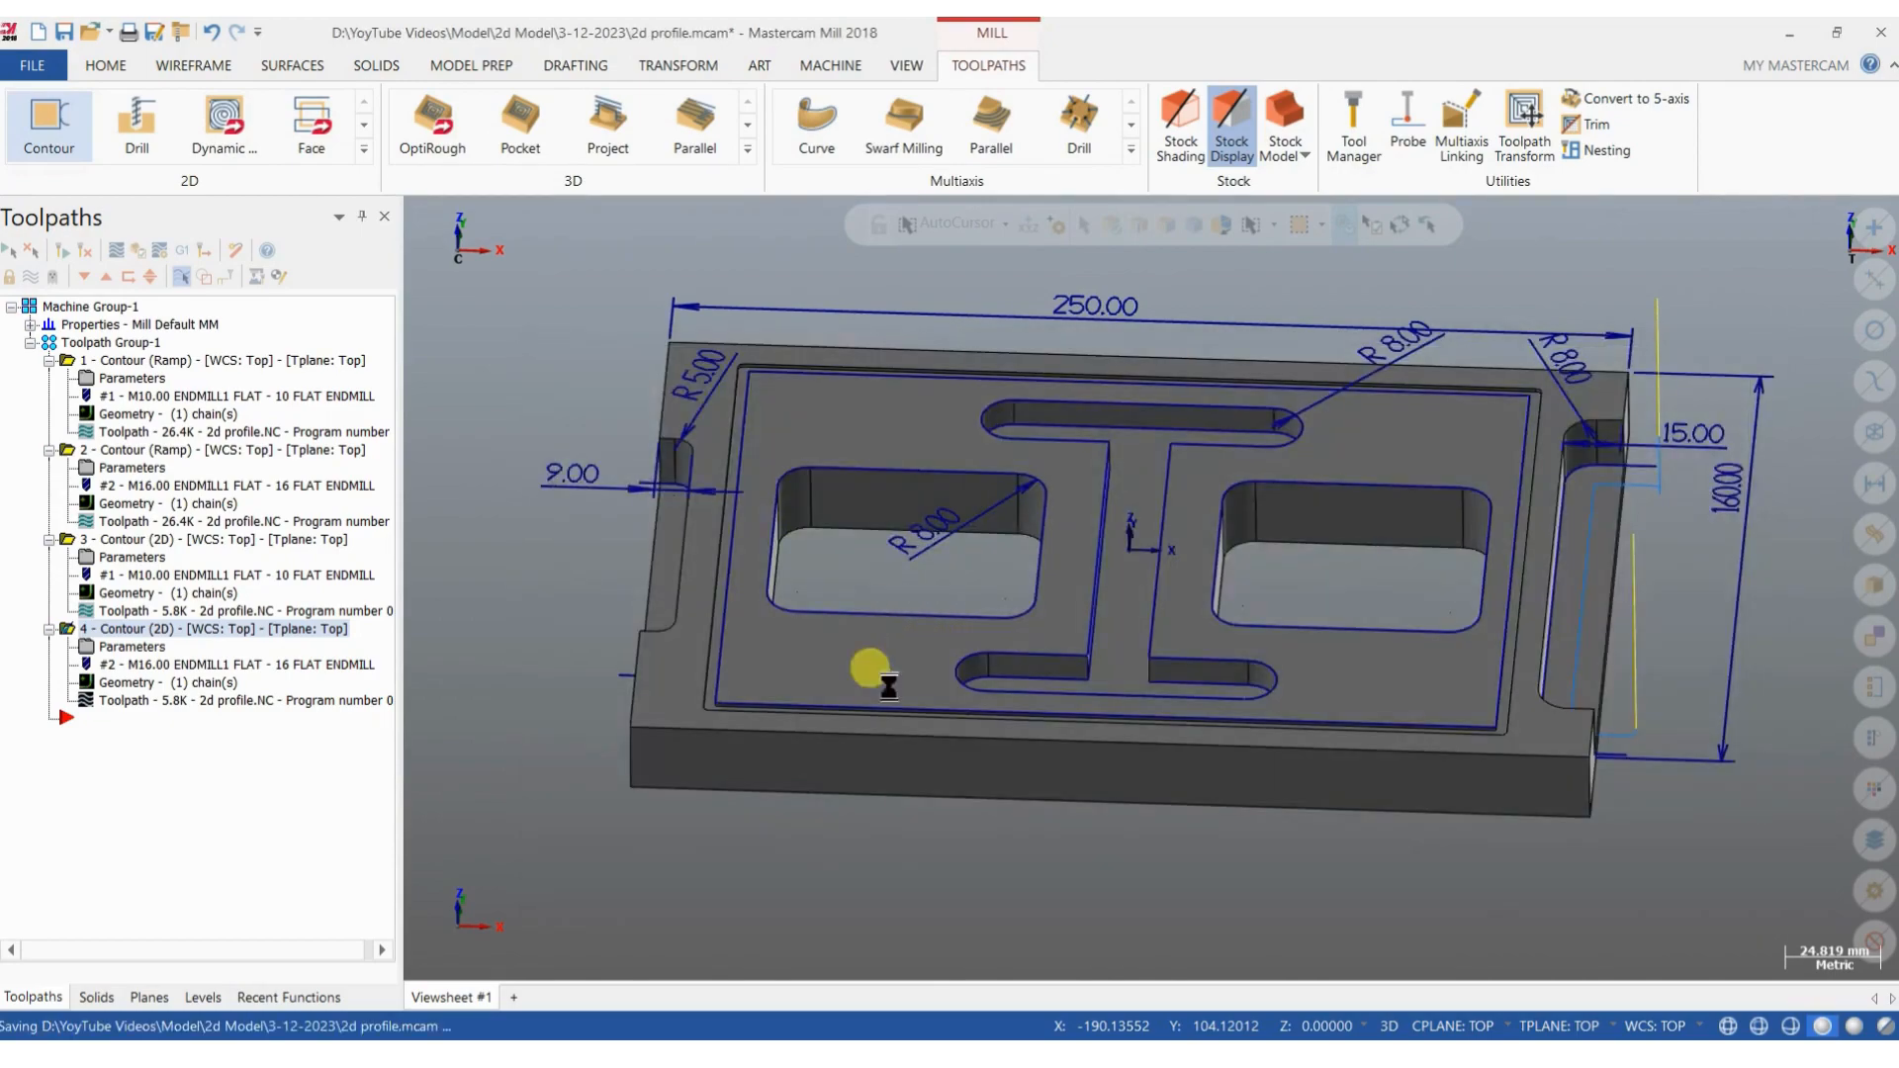
Examine the plate's rectangular border step, I-shaped slot and two rectangular windows from several angles.
scroll(994, 755, down, 2)
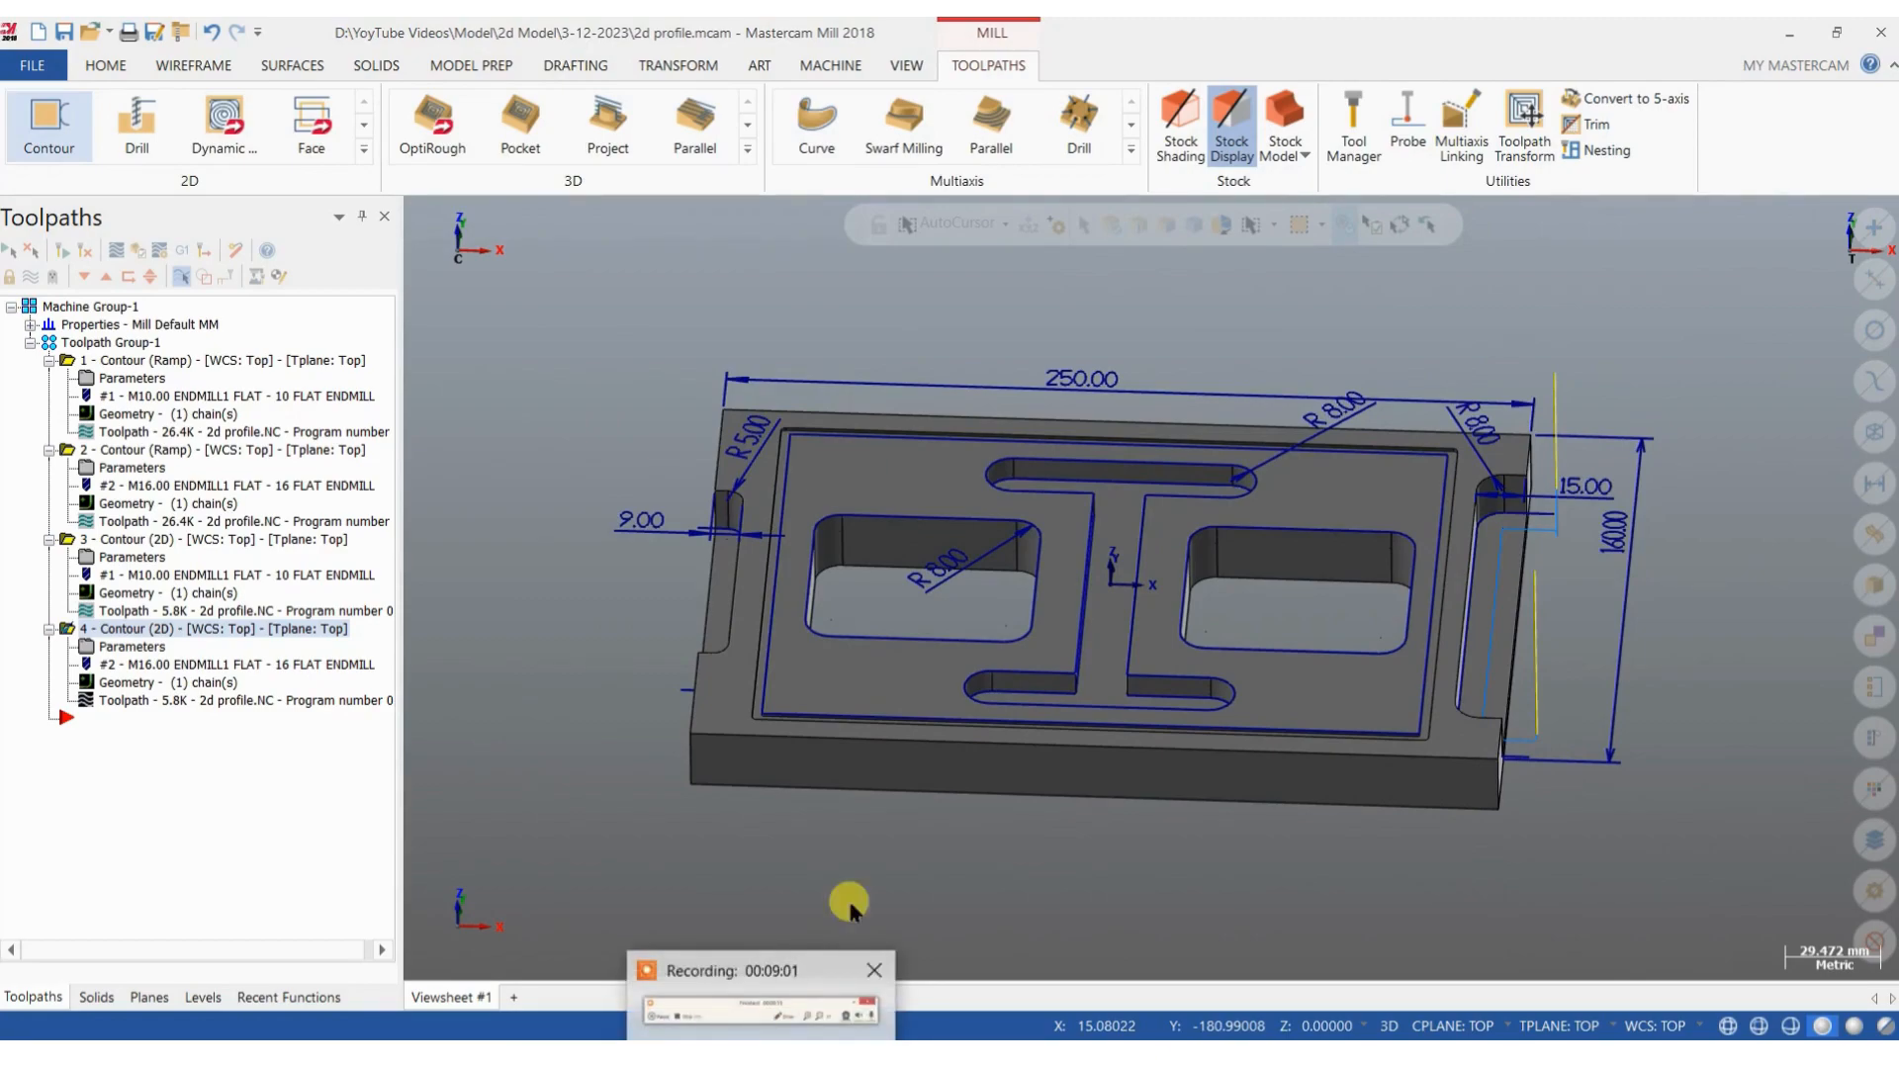
scroll(704, 827, down, 1)
scroll(1193, 585, up, 2)
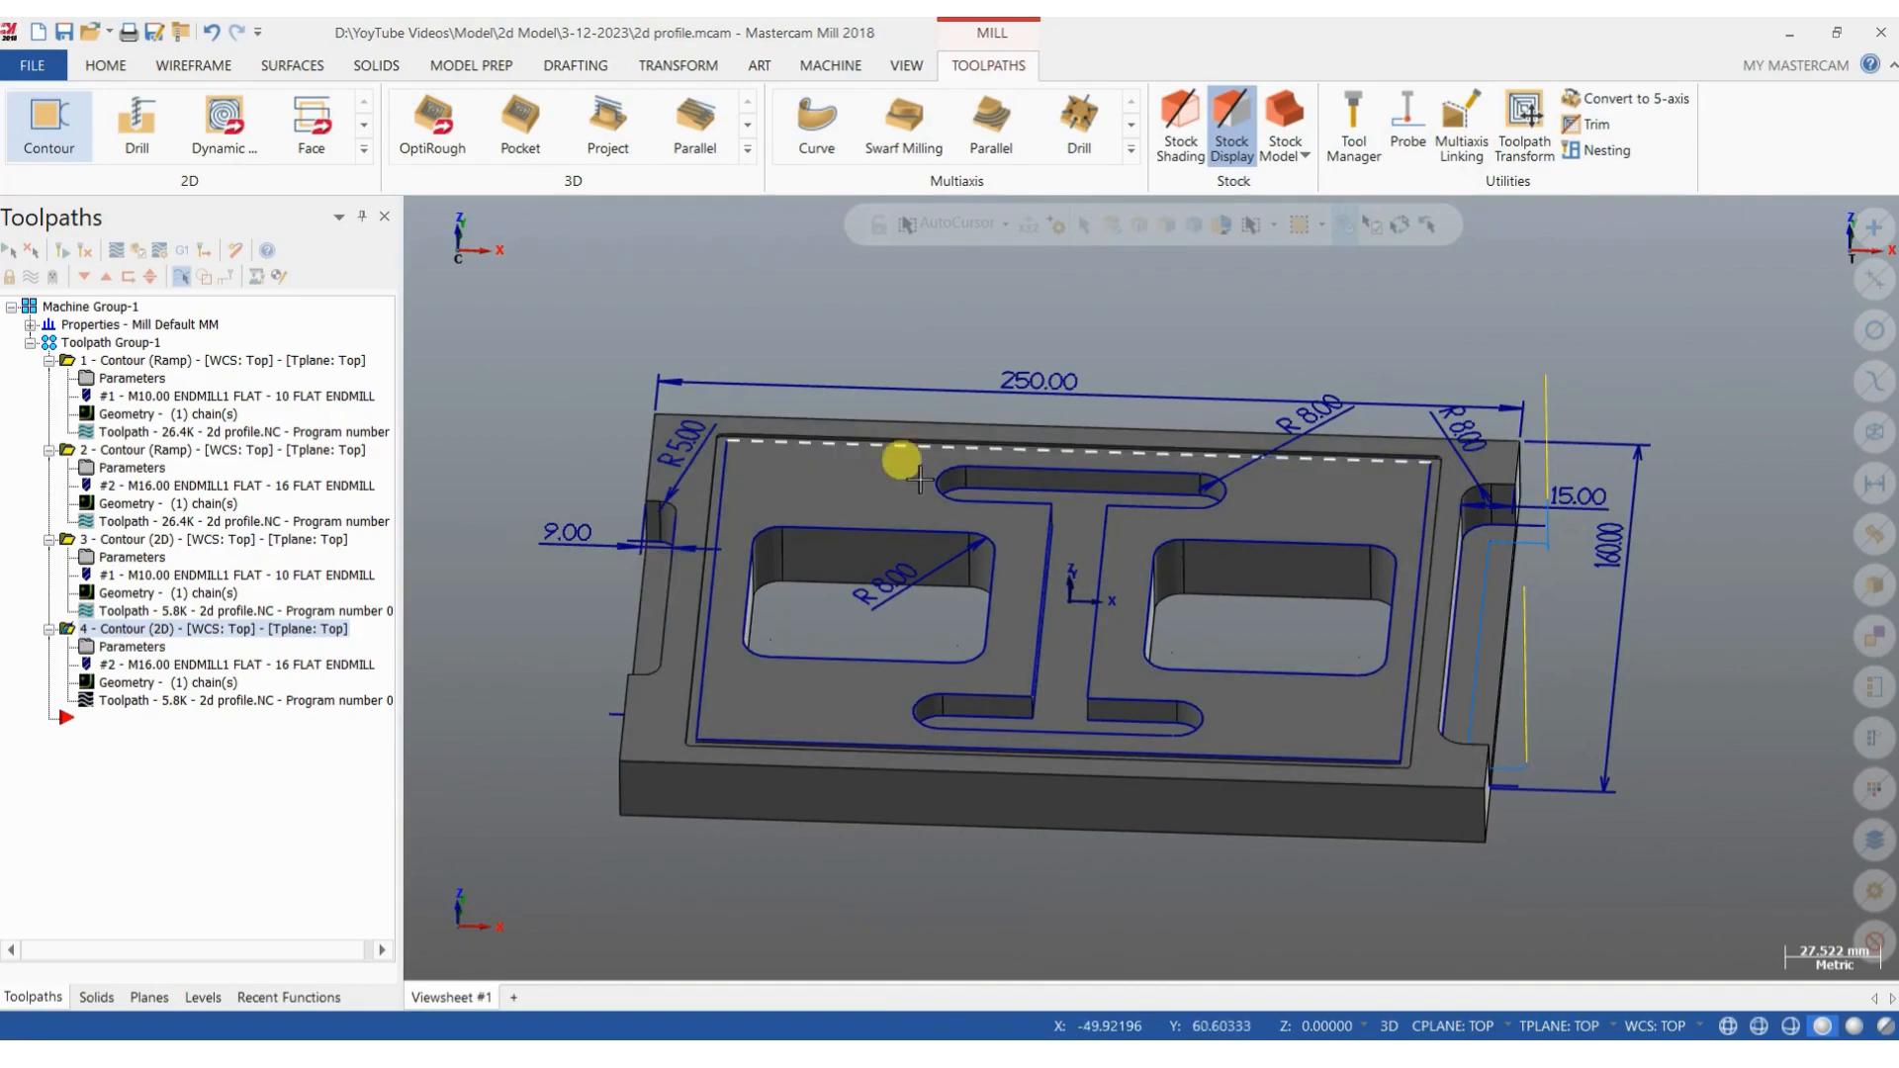
middle_drag(1082, 509, 1128, 585)
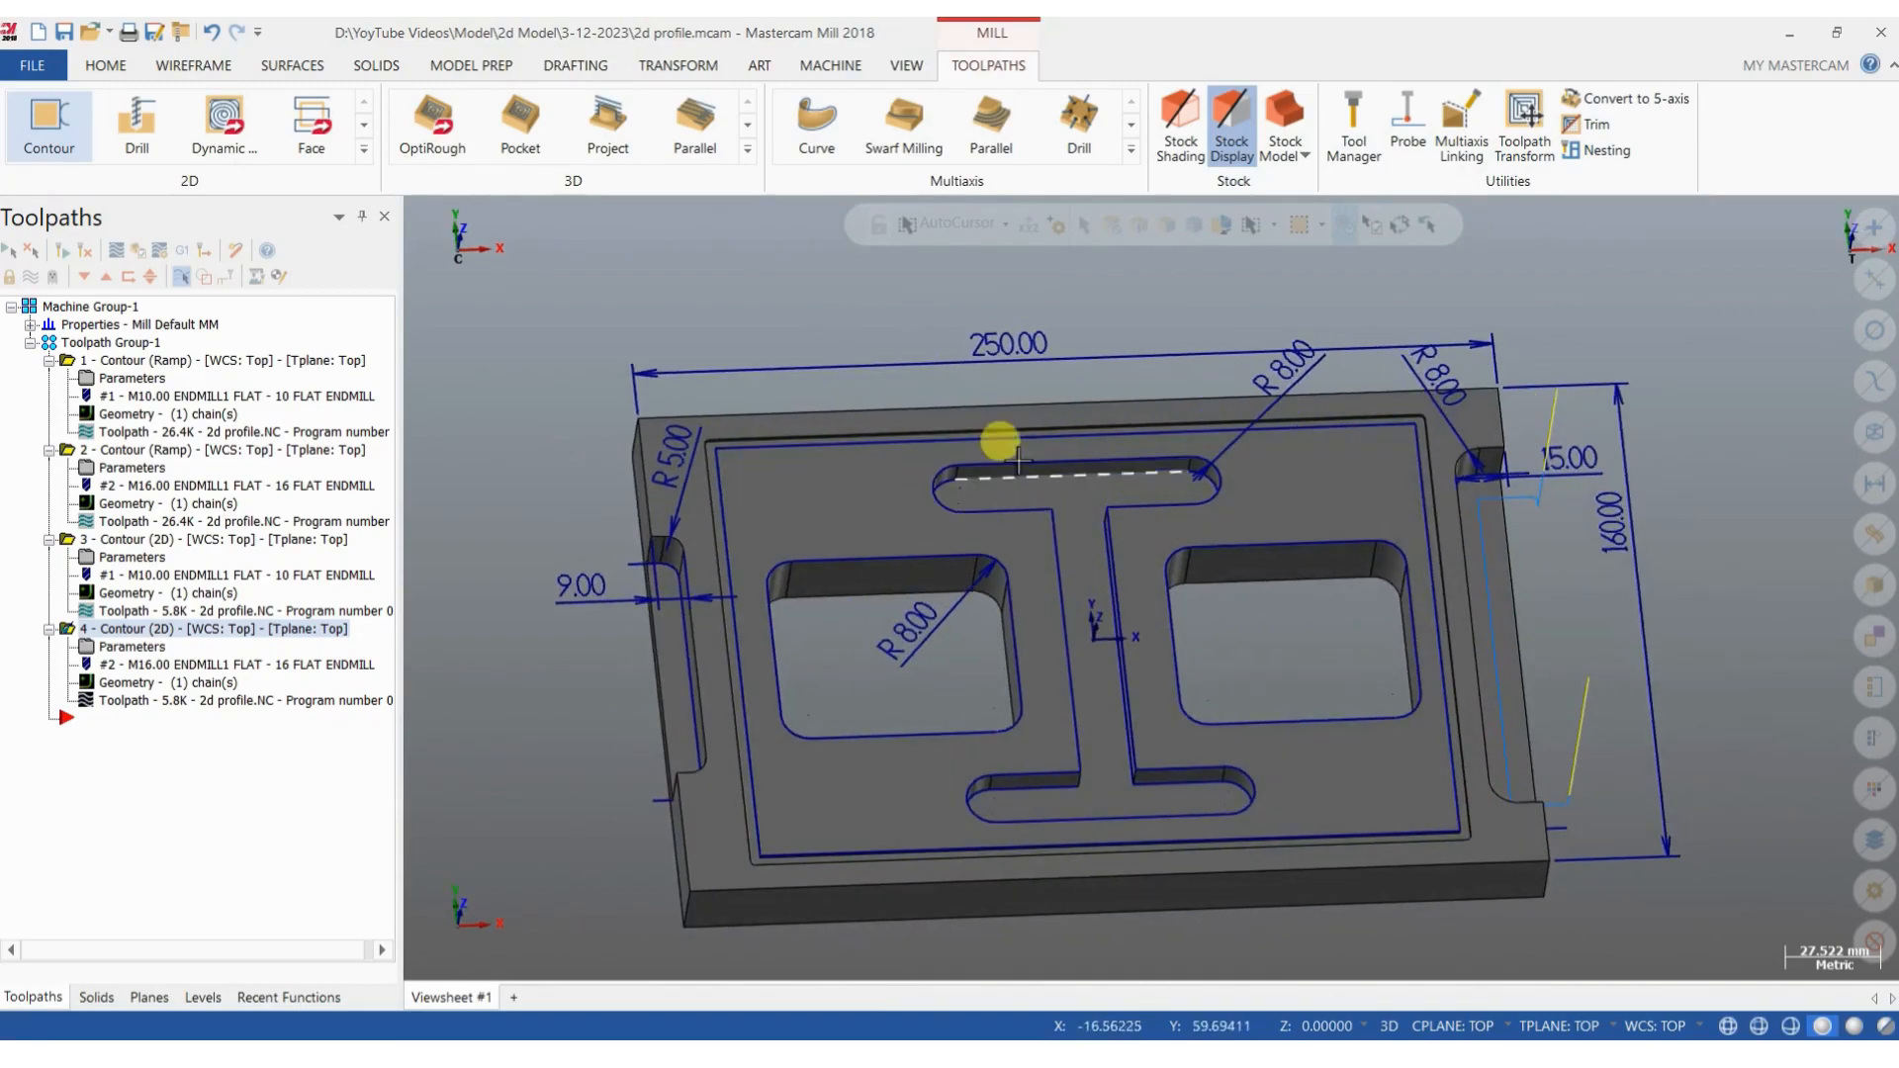
scroll(1023, 500, down, 2)
scroll(1243, 458, up, 3)
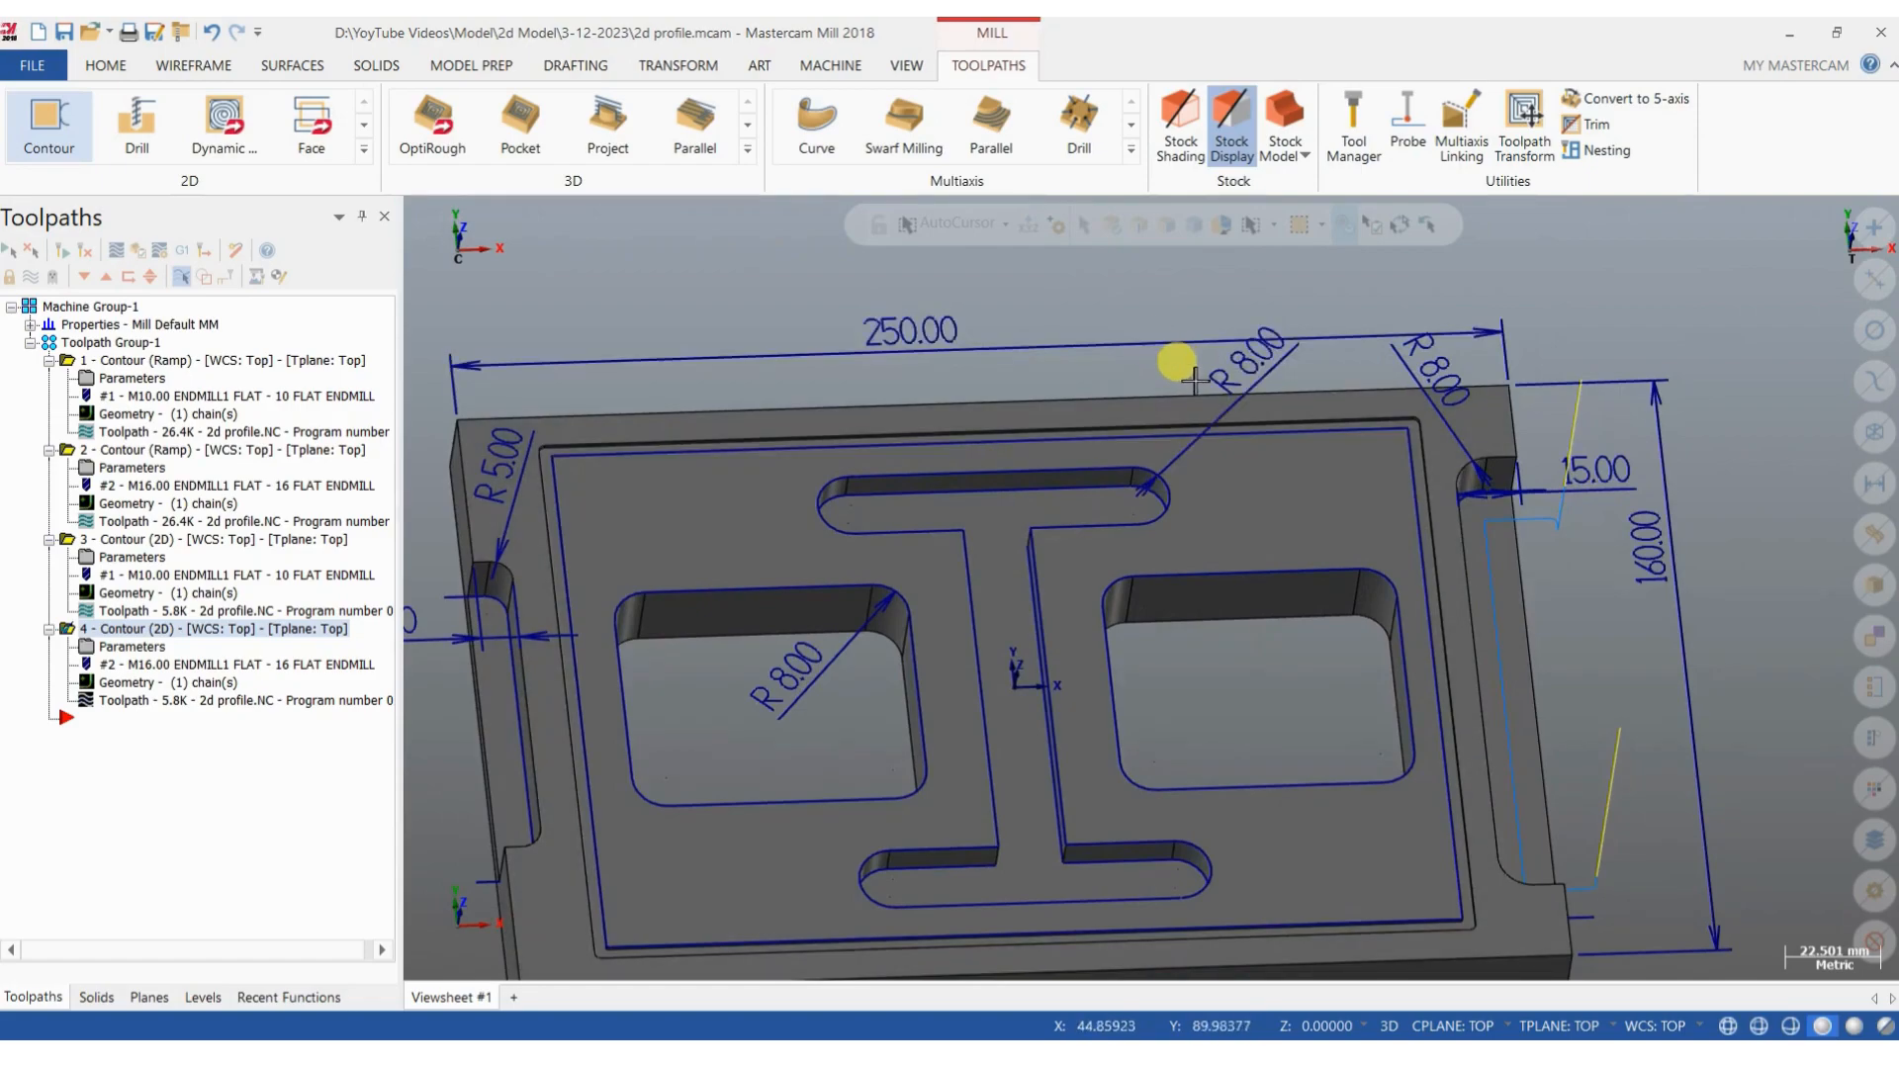
click(1203, 426)
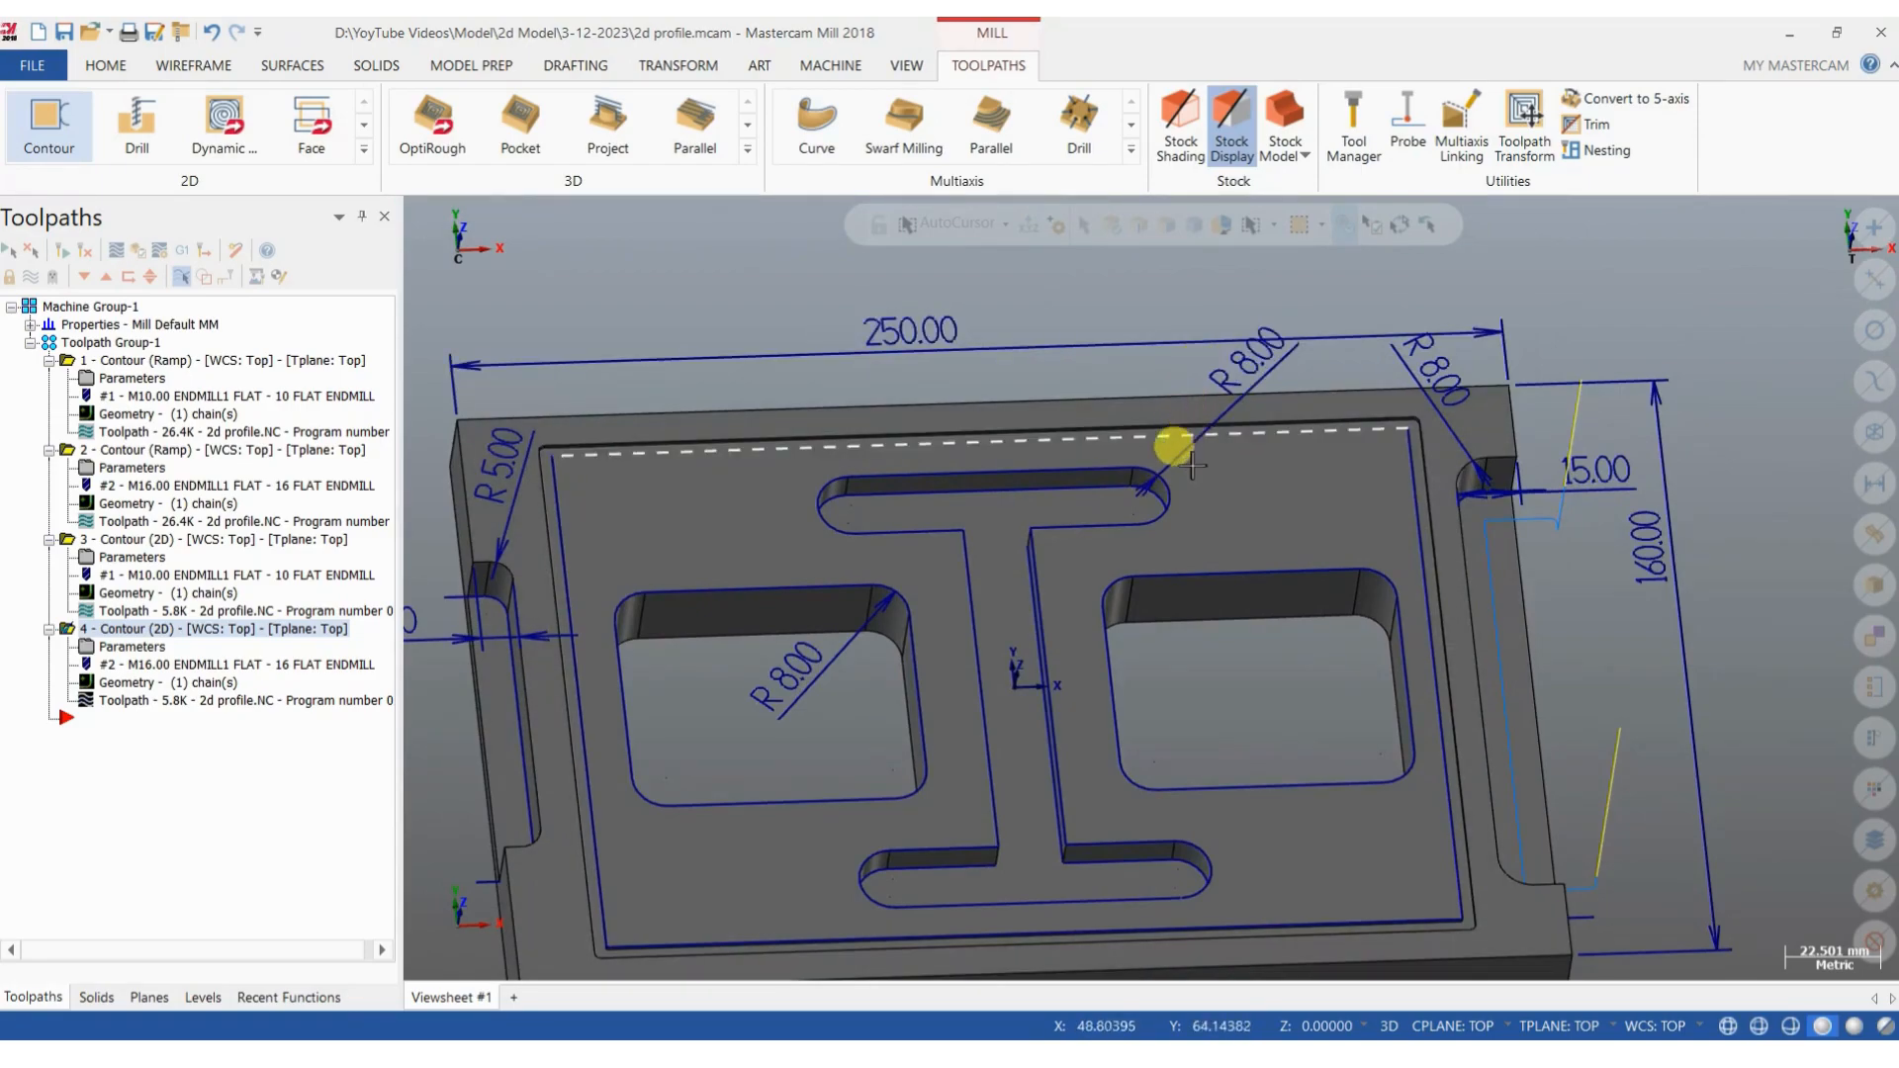
scroll(1069, 399, down, 2)
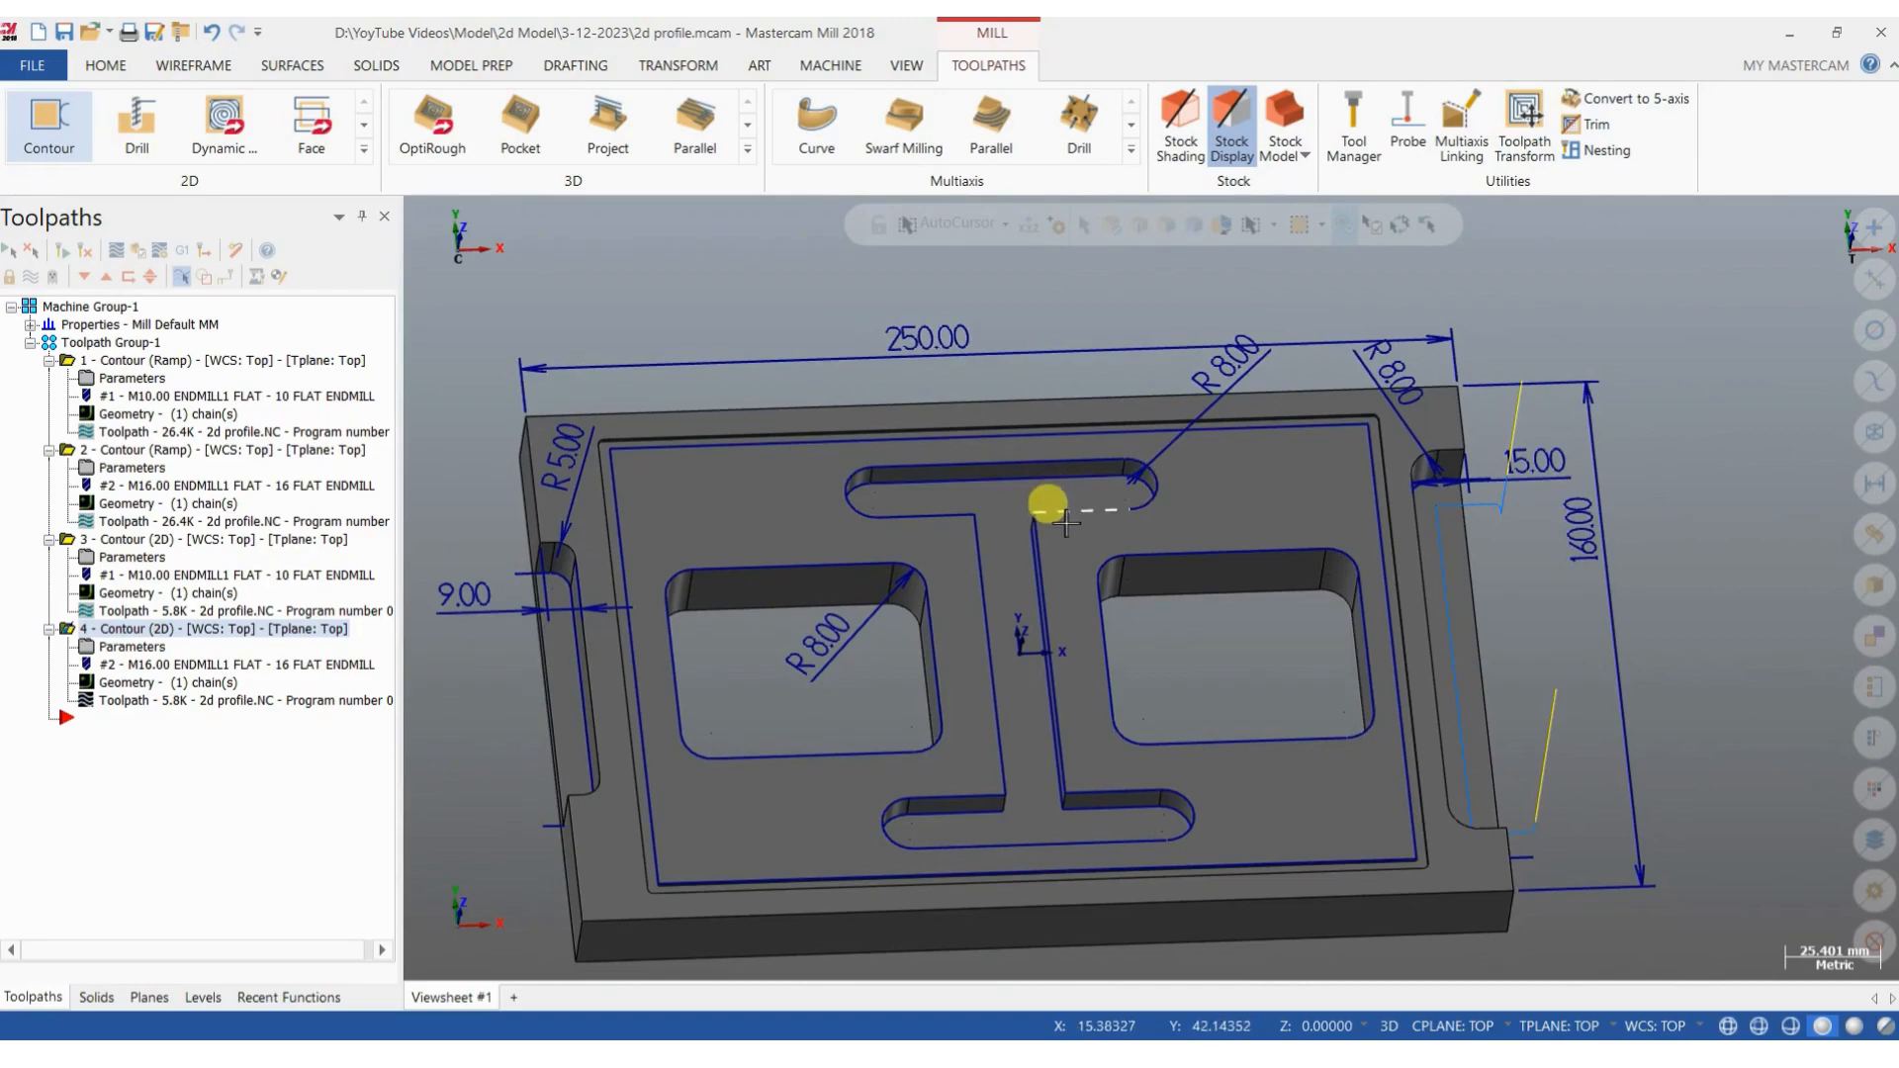
scroll(998, 435, down, 1)
middle_drag(997, 629, 944, 648)
scroll(934, 626, up, 1)
Hide level 2 to check which wireframe geometry it holds.
click(346, 699)
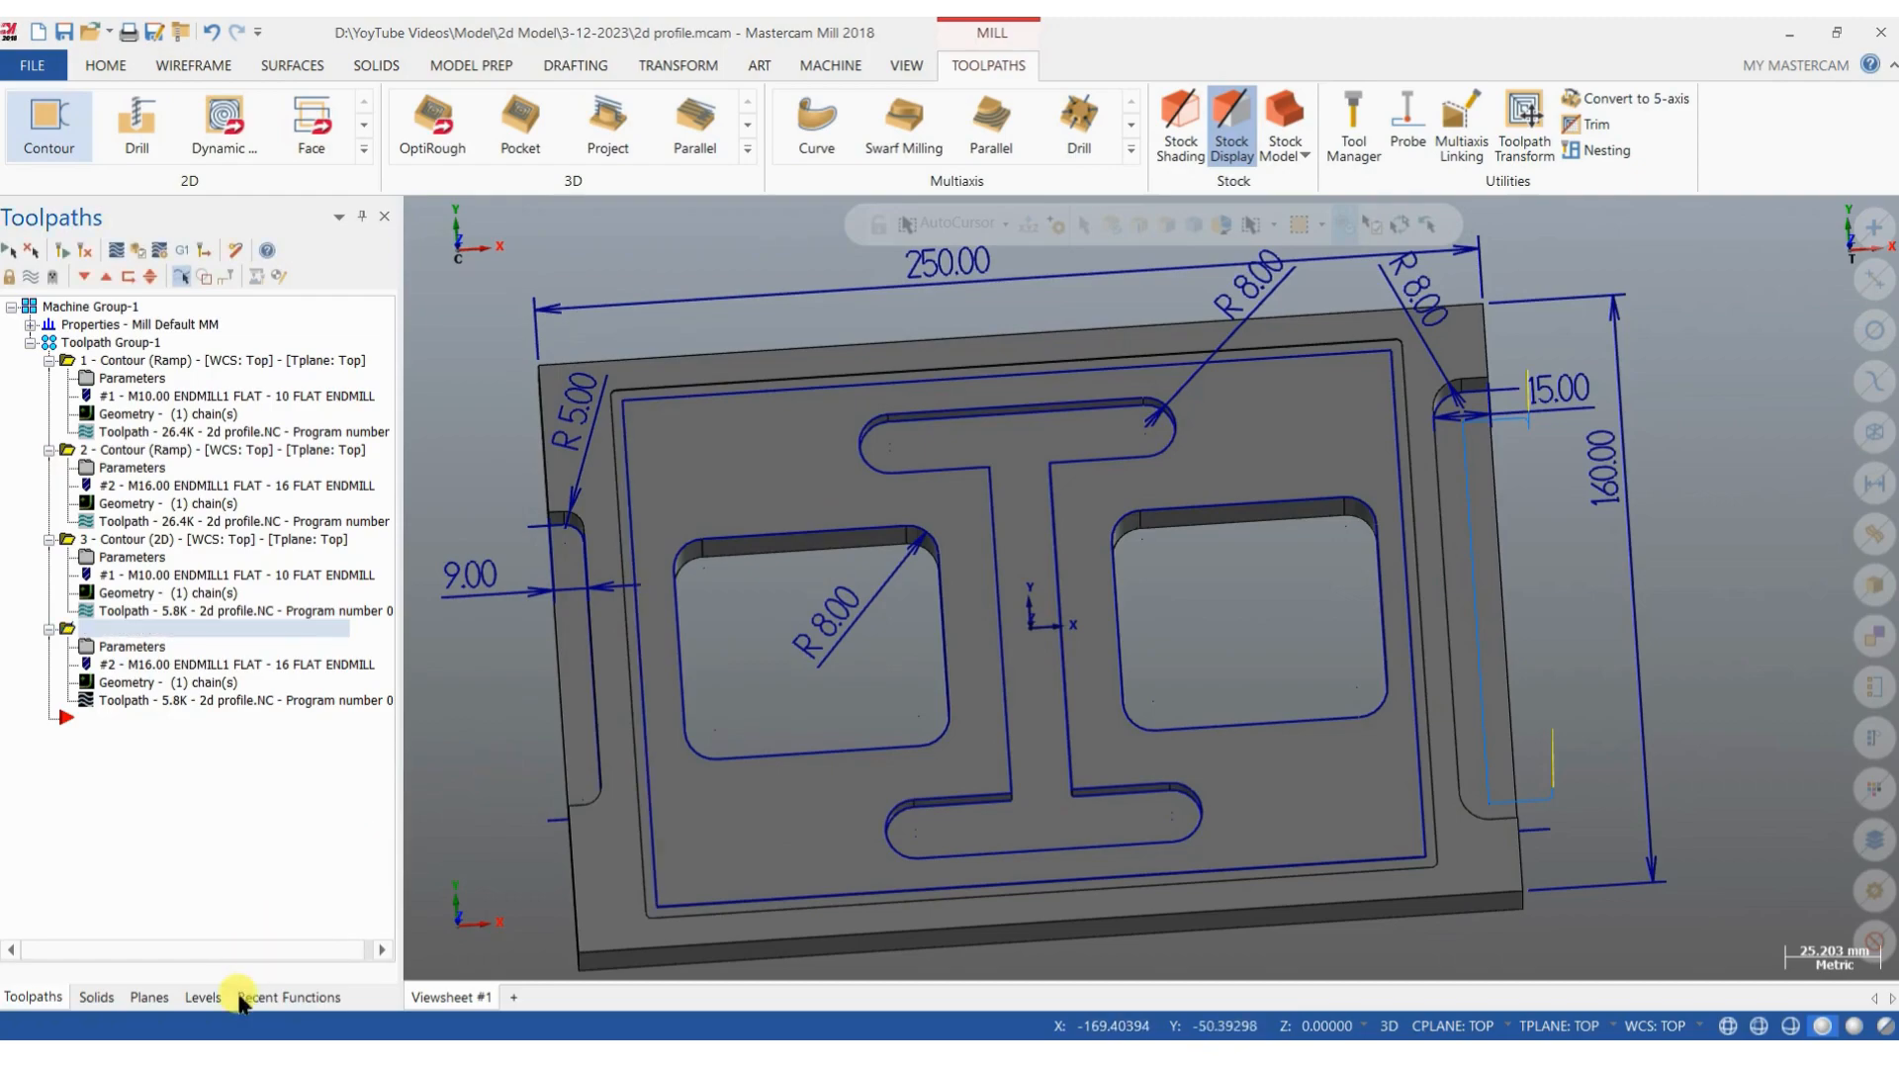
click(203, 998)
click(10, 252)
click(112, 324)
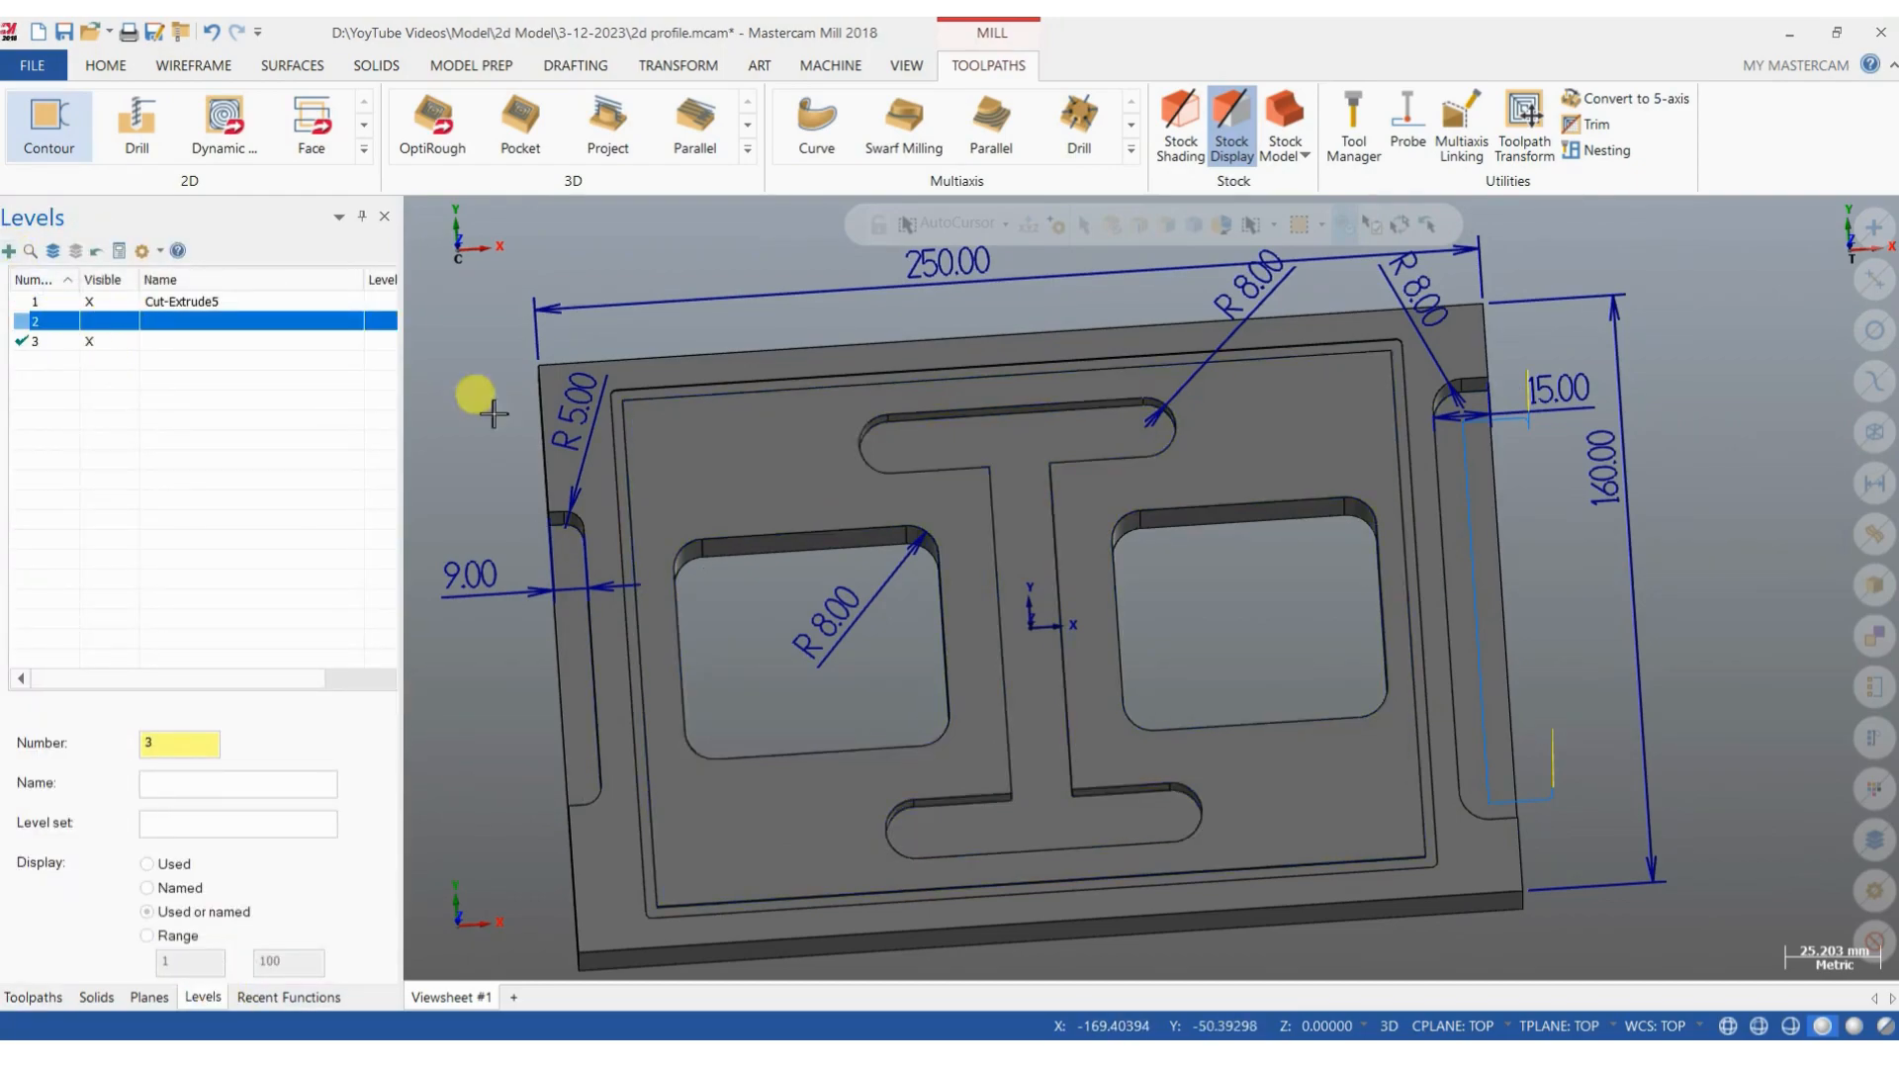
Make level 2 visible again in the Top view and bring up the wireframe tools.
right_click(1025, 423)
click(1086, 542)
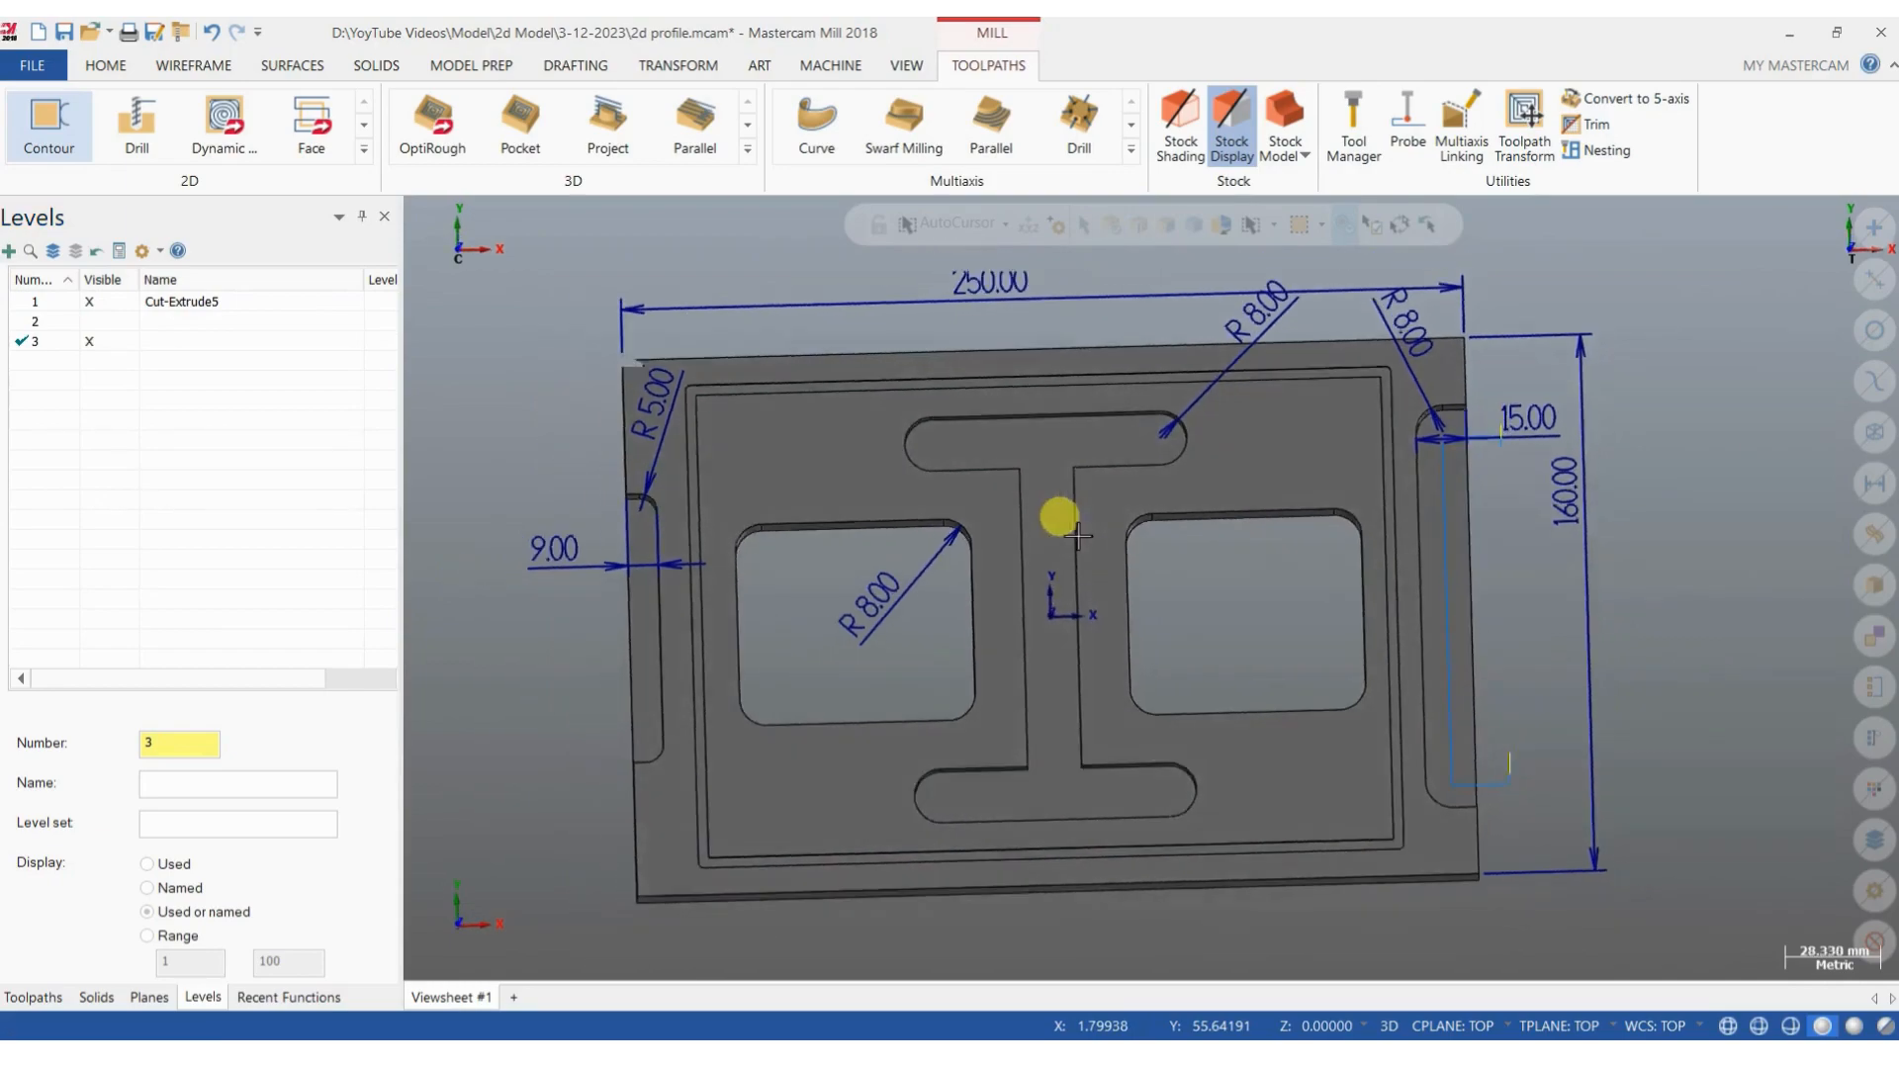
click(113, 322)
scroll(967, 594, up, 2)
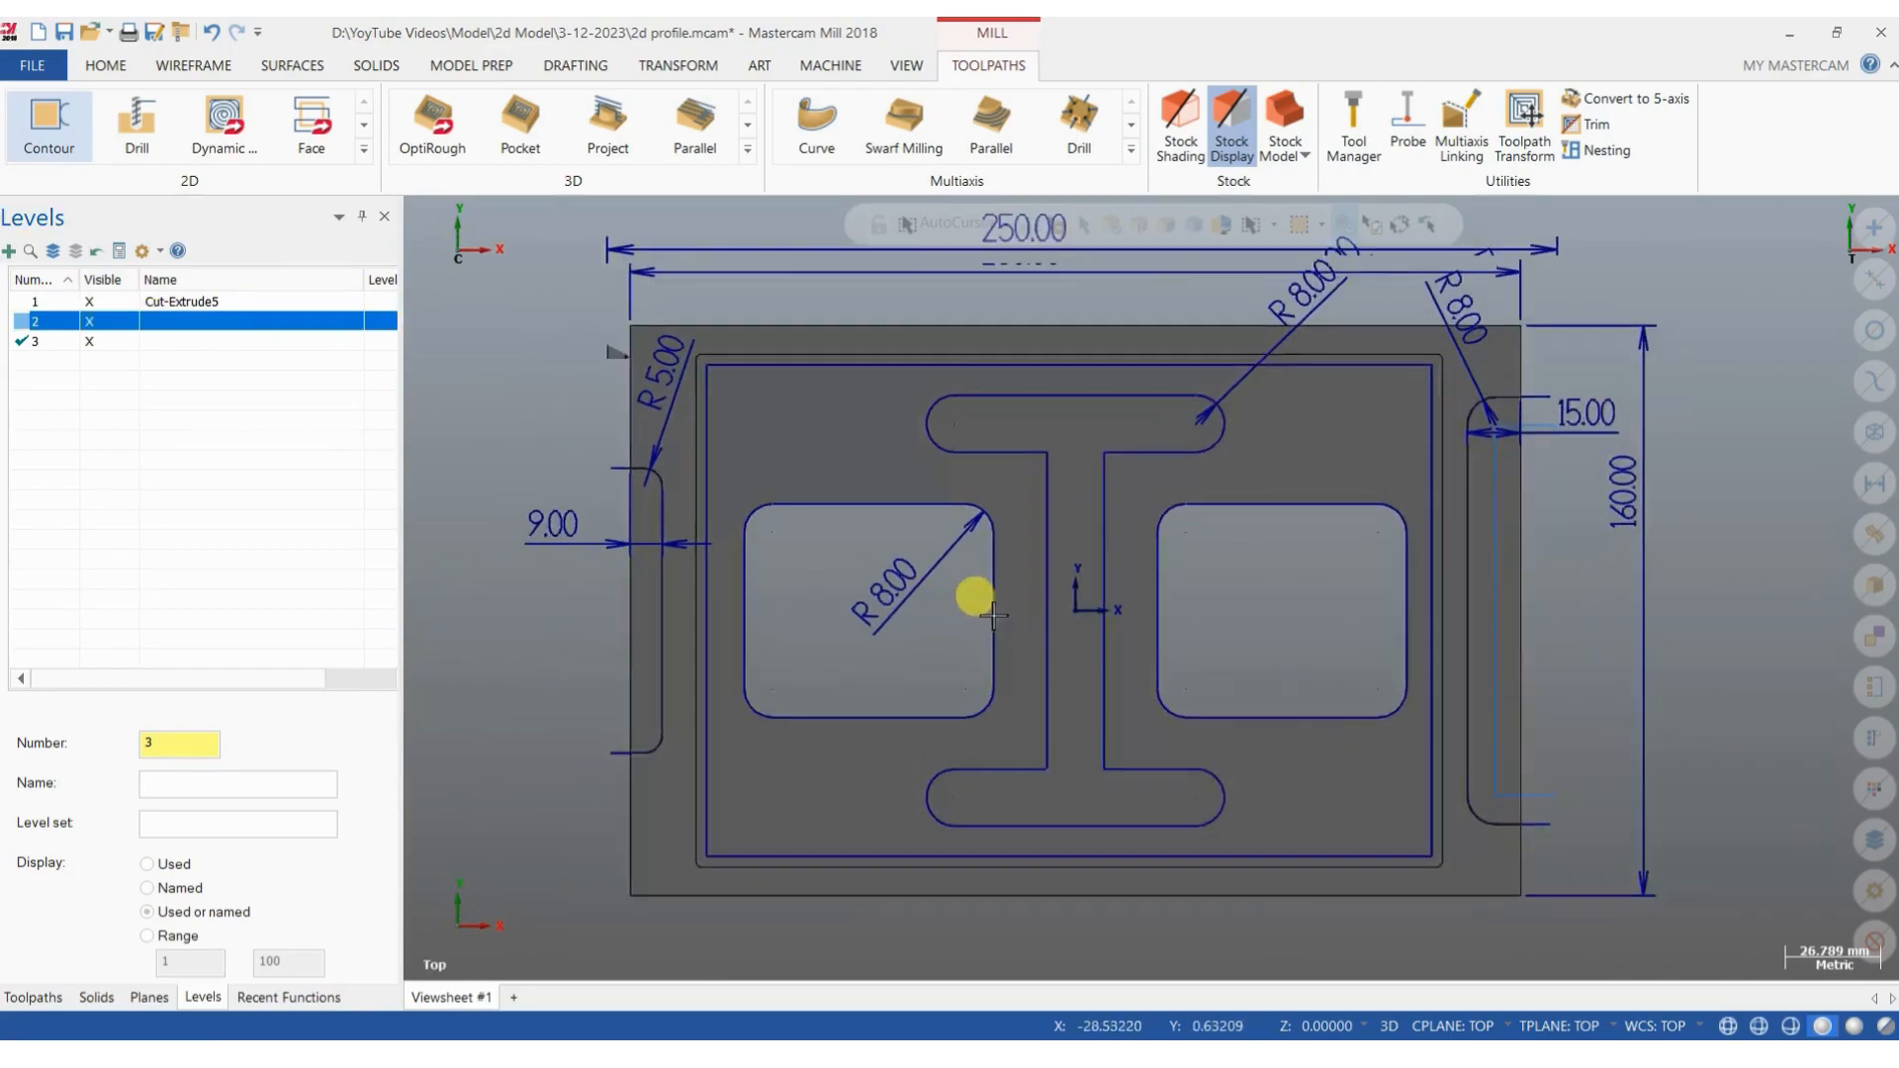
click(203, 69)
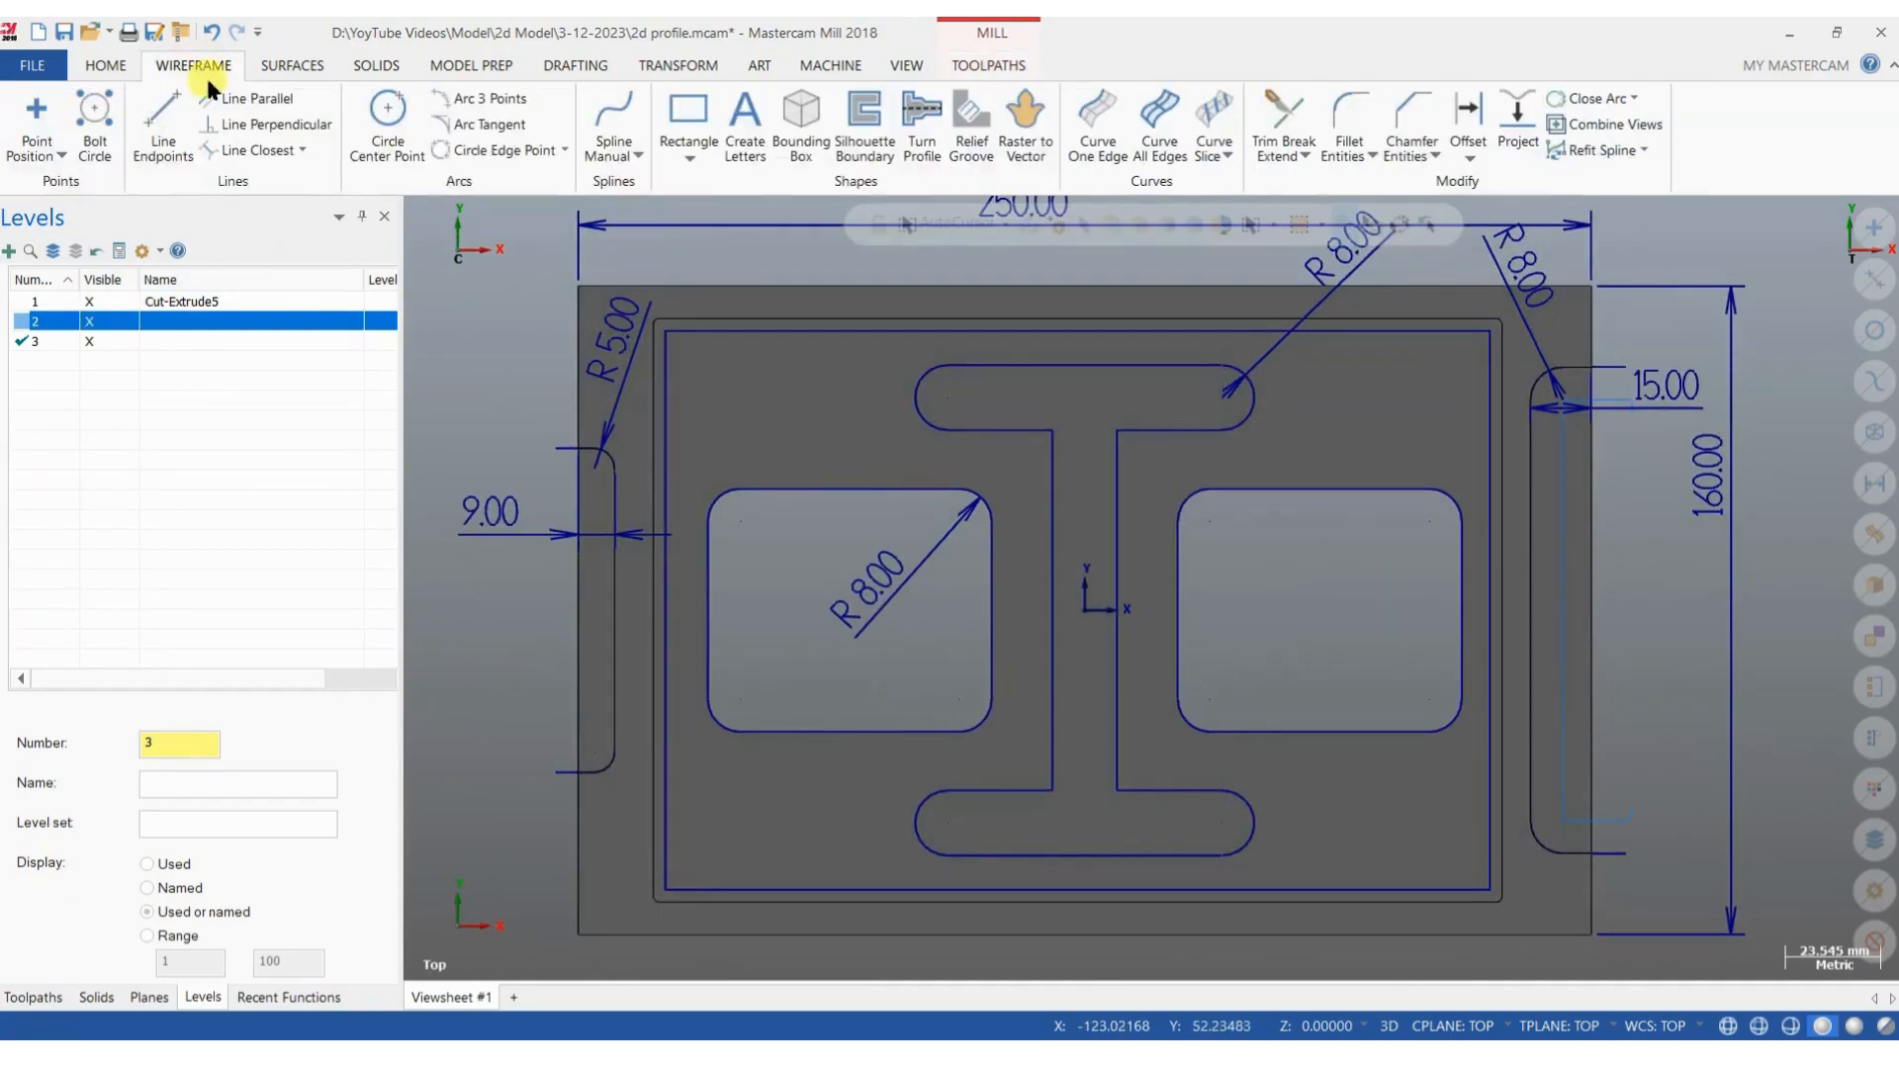
Draw horizontal centrelines through the I-shaped slot's upper and lower bars, joining the centres of each bar's end arcs.
click(166, 121)
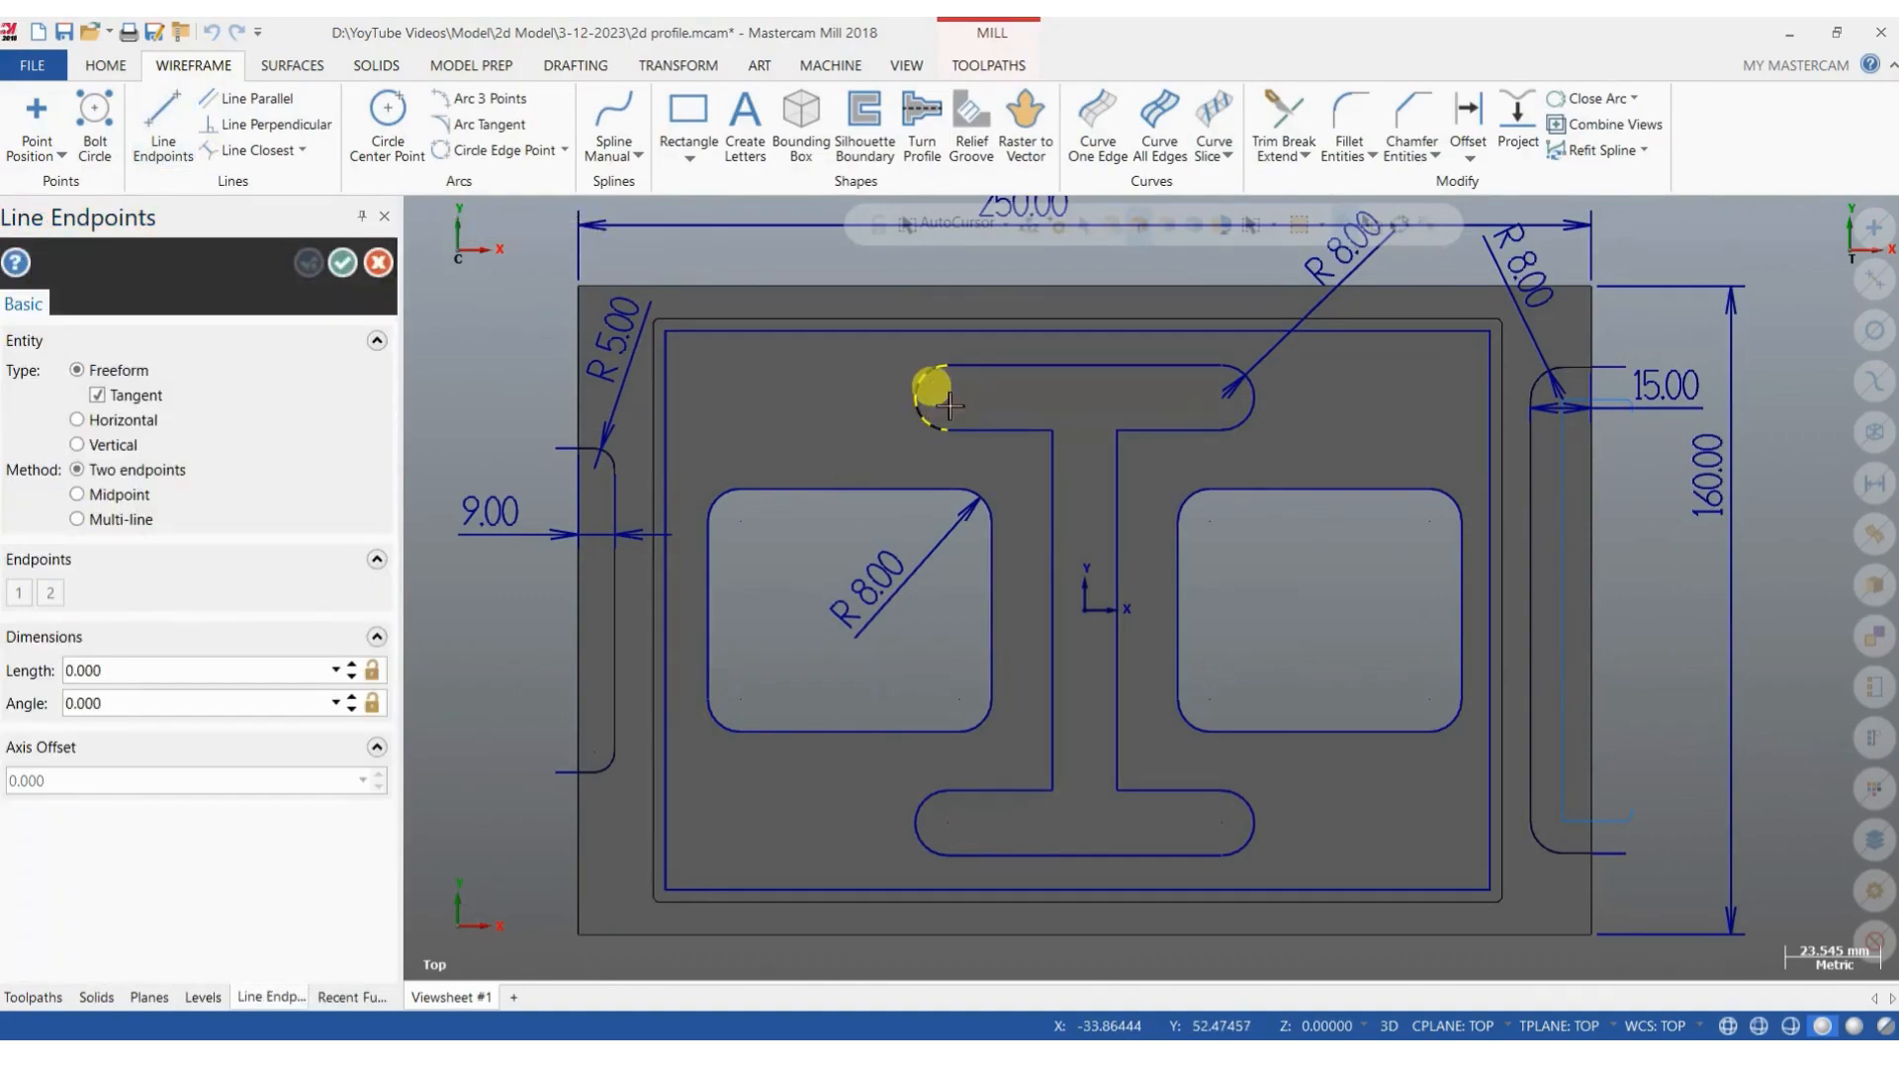
click(942, 398)
scroll(1254, 414, up, 2)
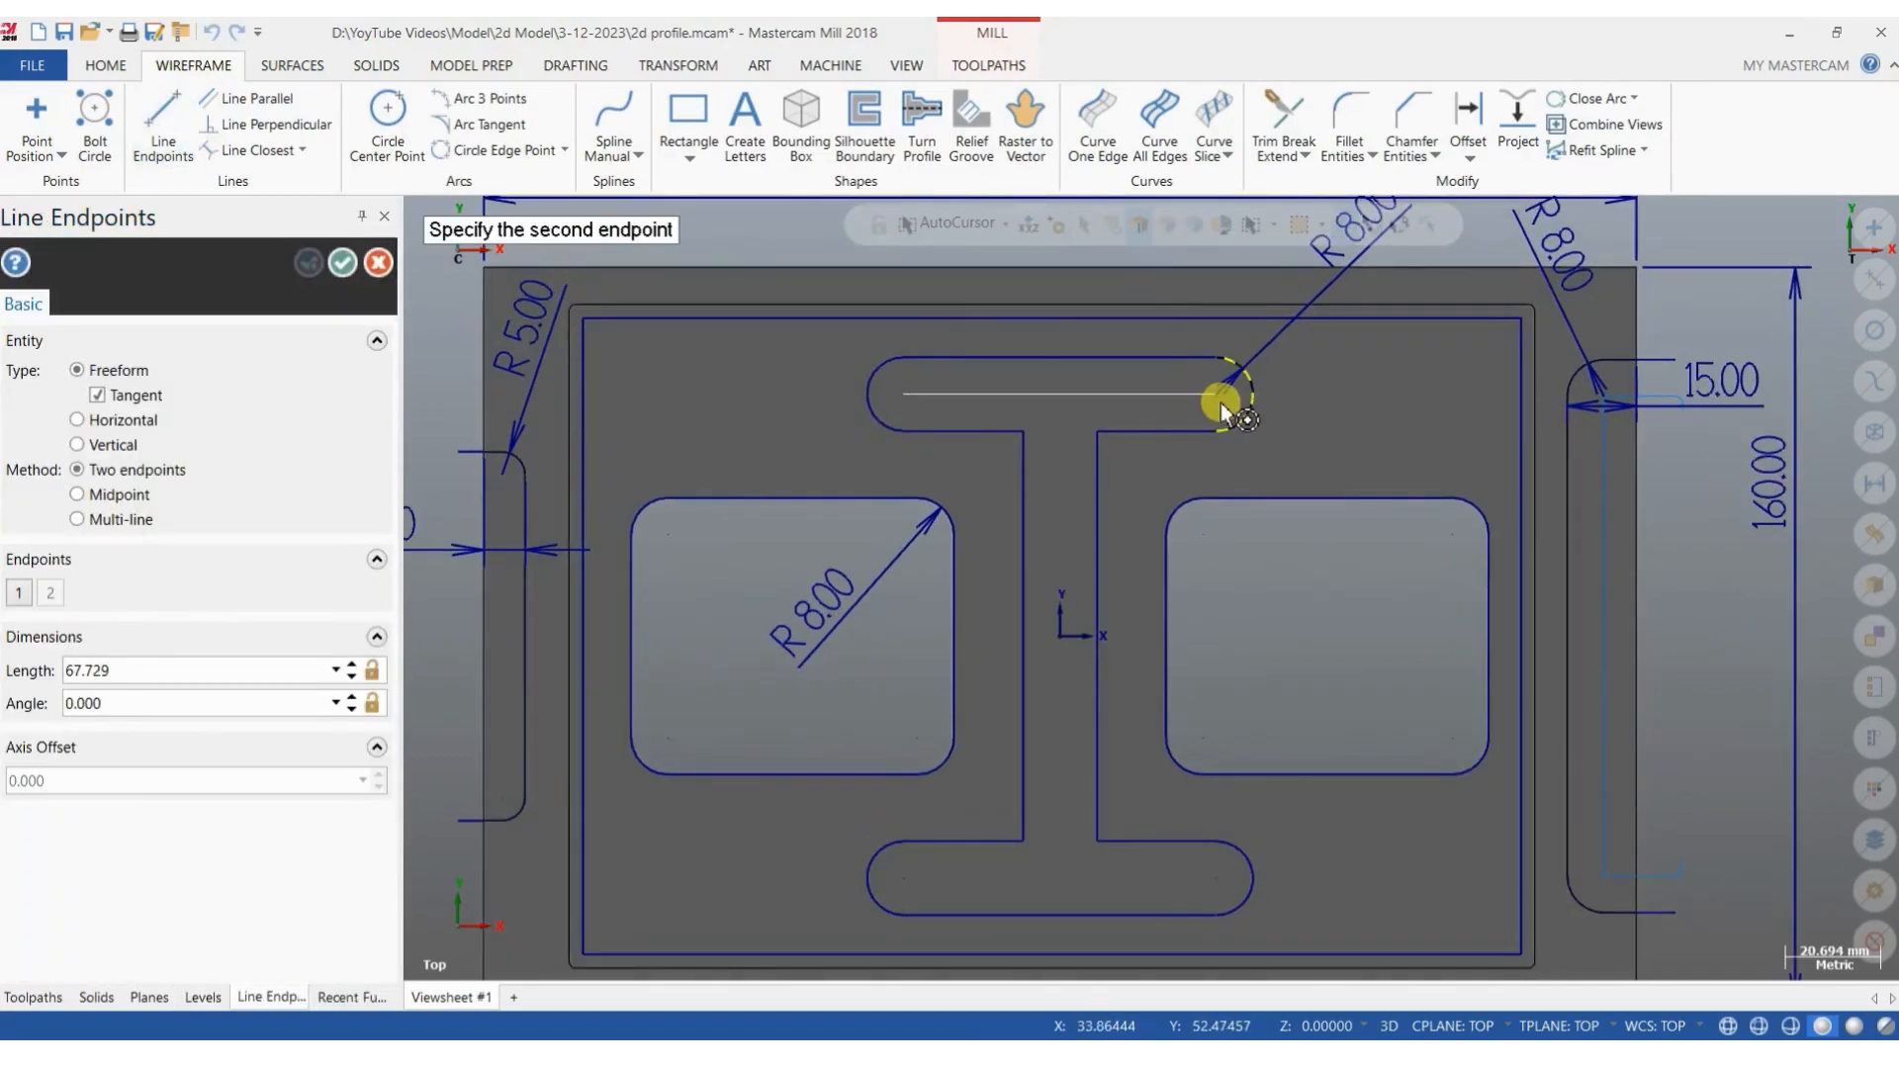
click(1221, 401)
scroll(1128, 352, down, 1)
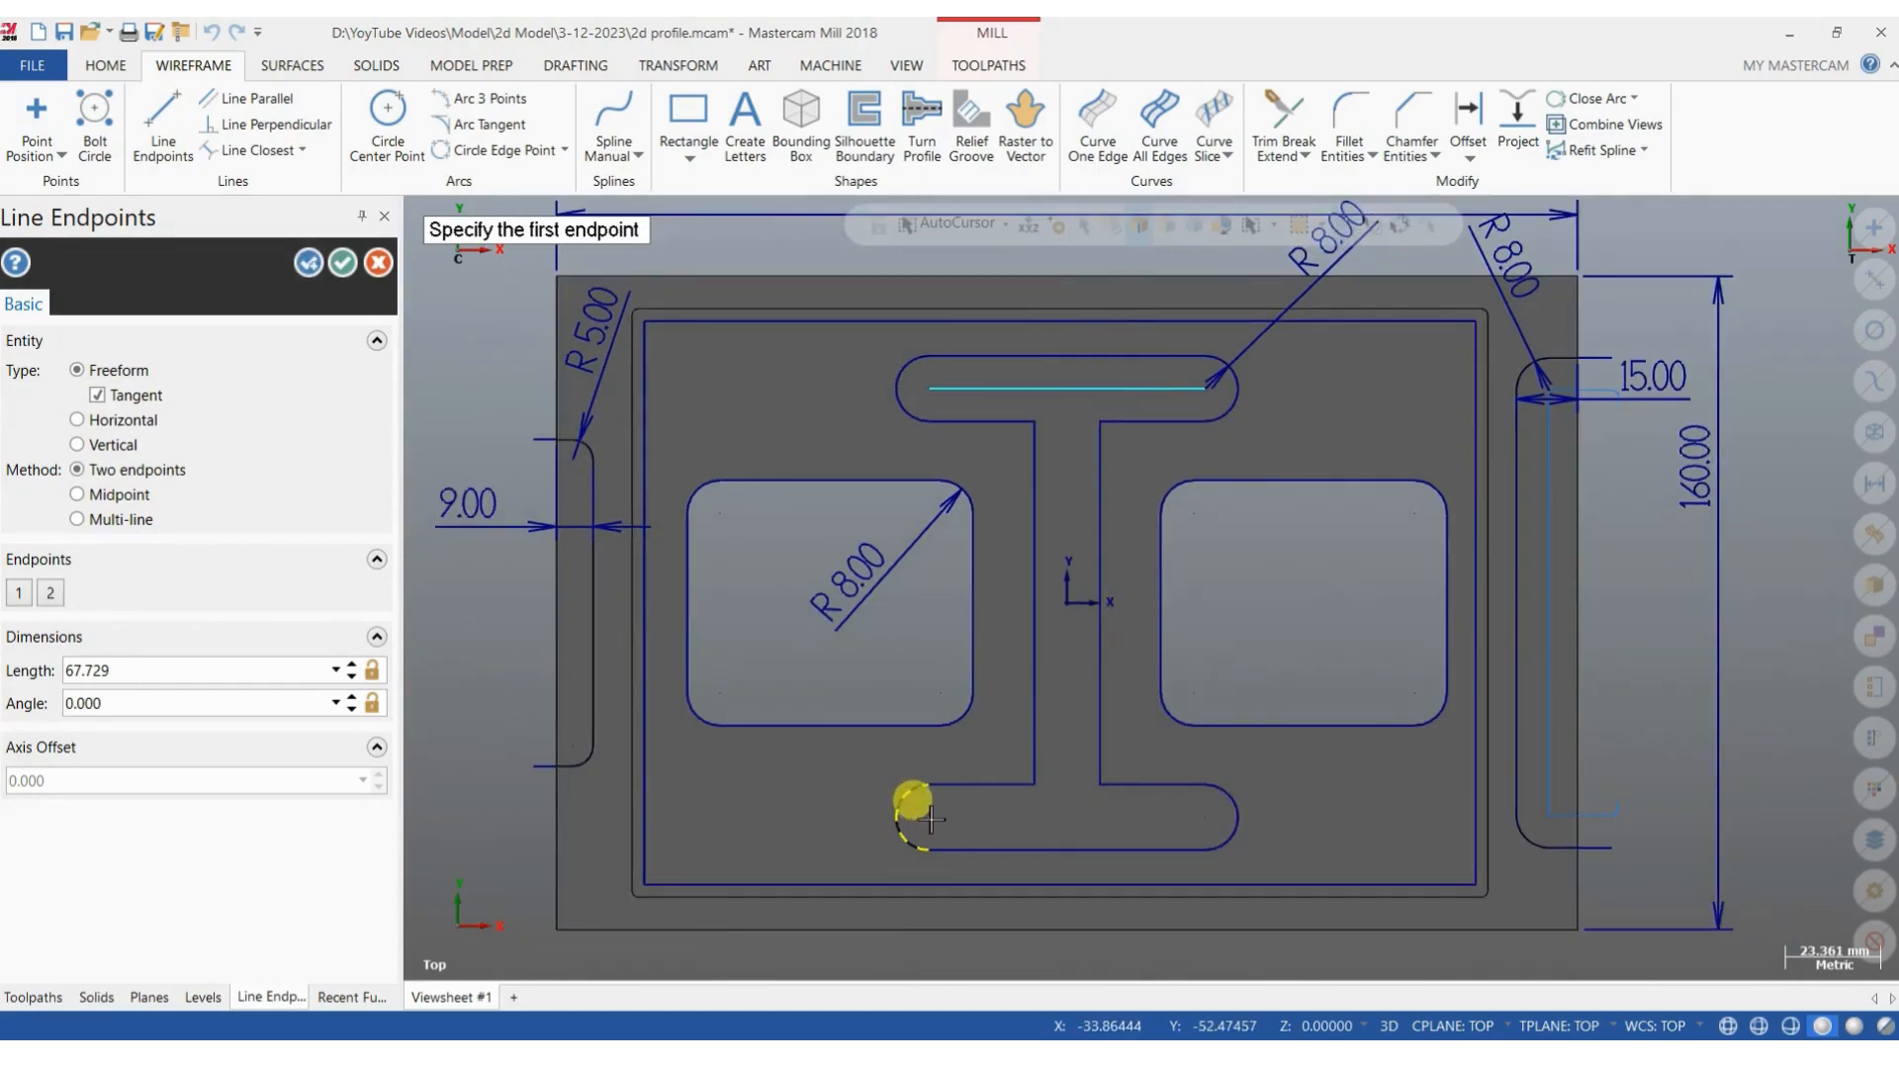
click(928, 817)
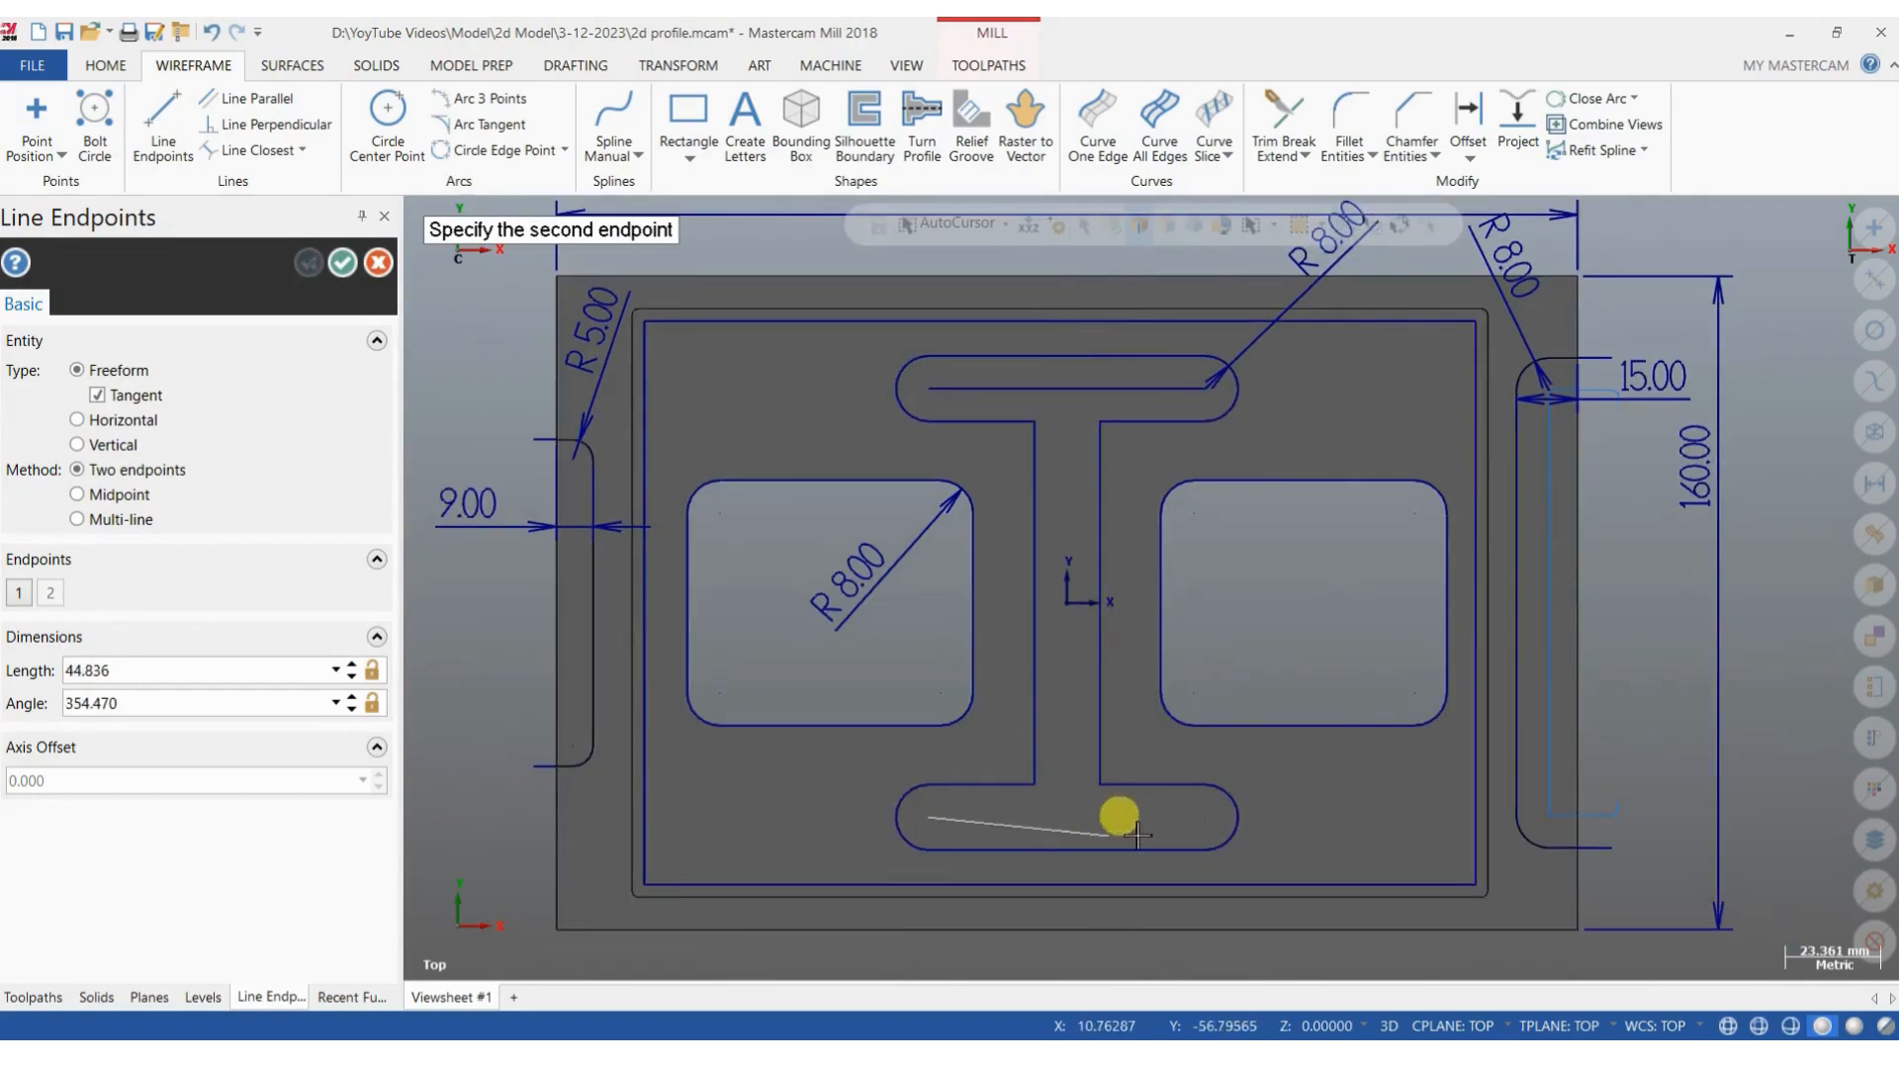
click(1204, 817)
Connect the midpoints of the two horizontal slot centrelines with a vertical line and finish the Line Endpoints command.
click(1066, 394)
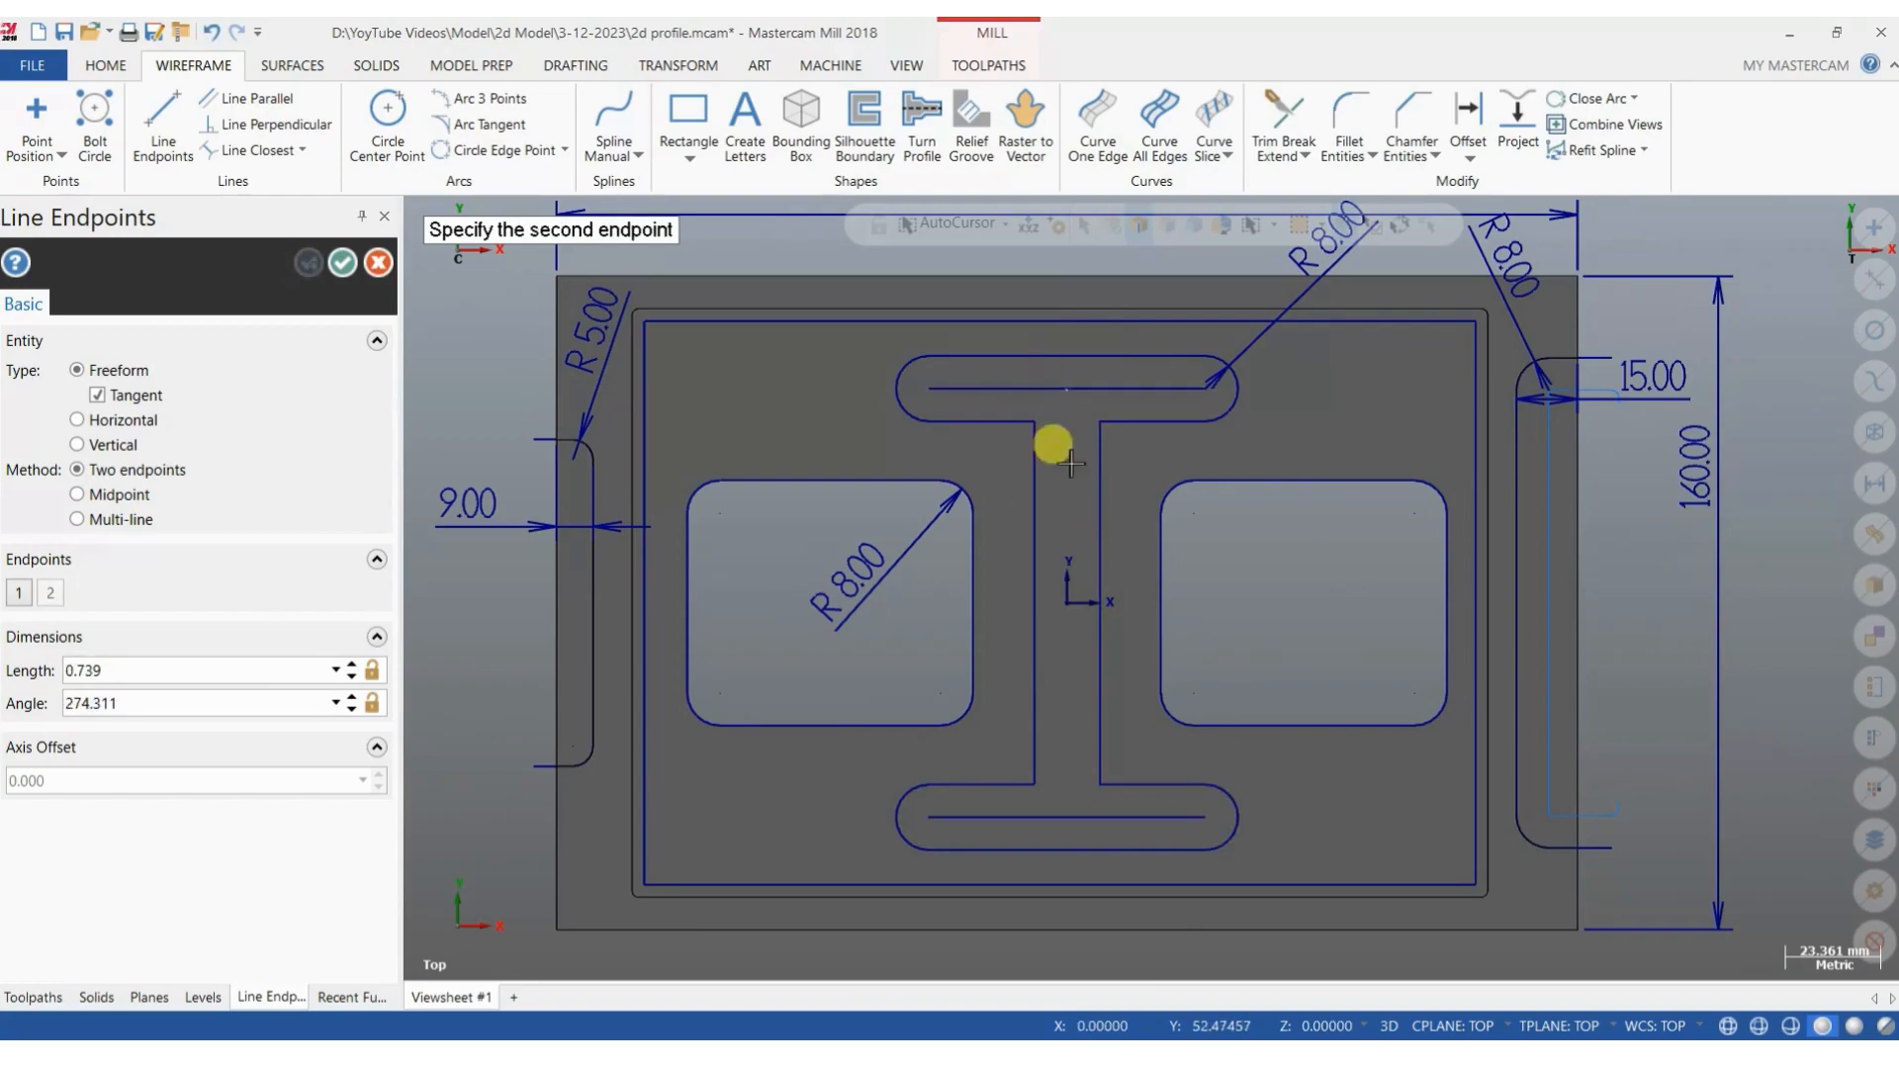
click(1065, 815)
click(352, 265)
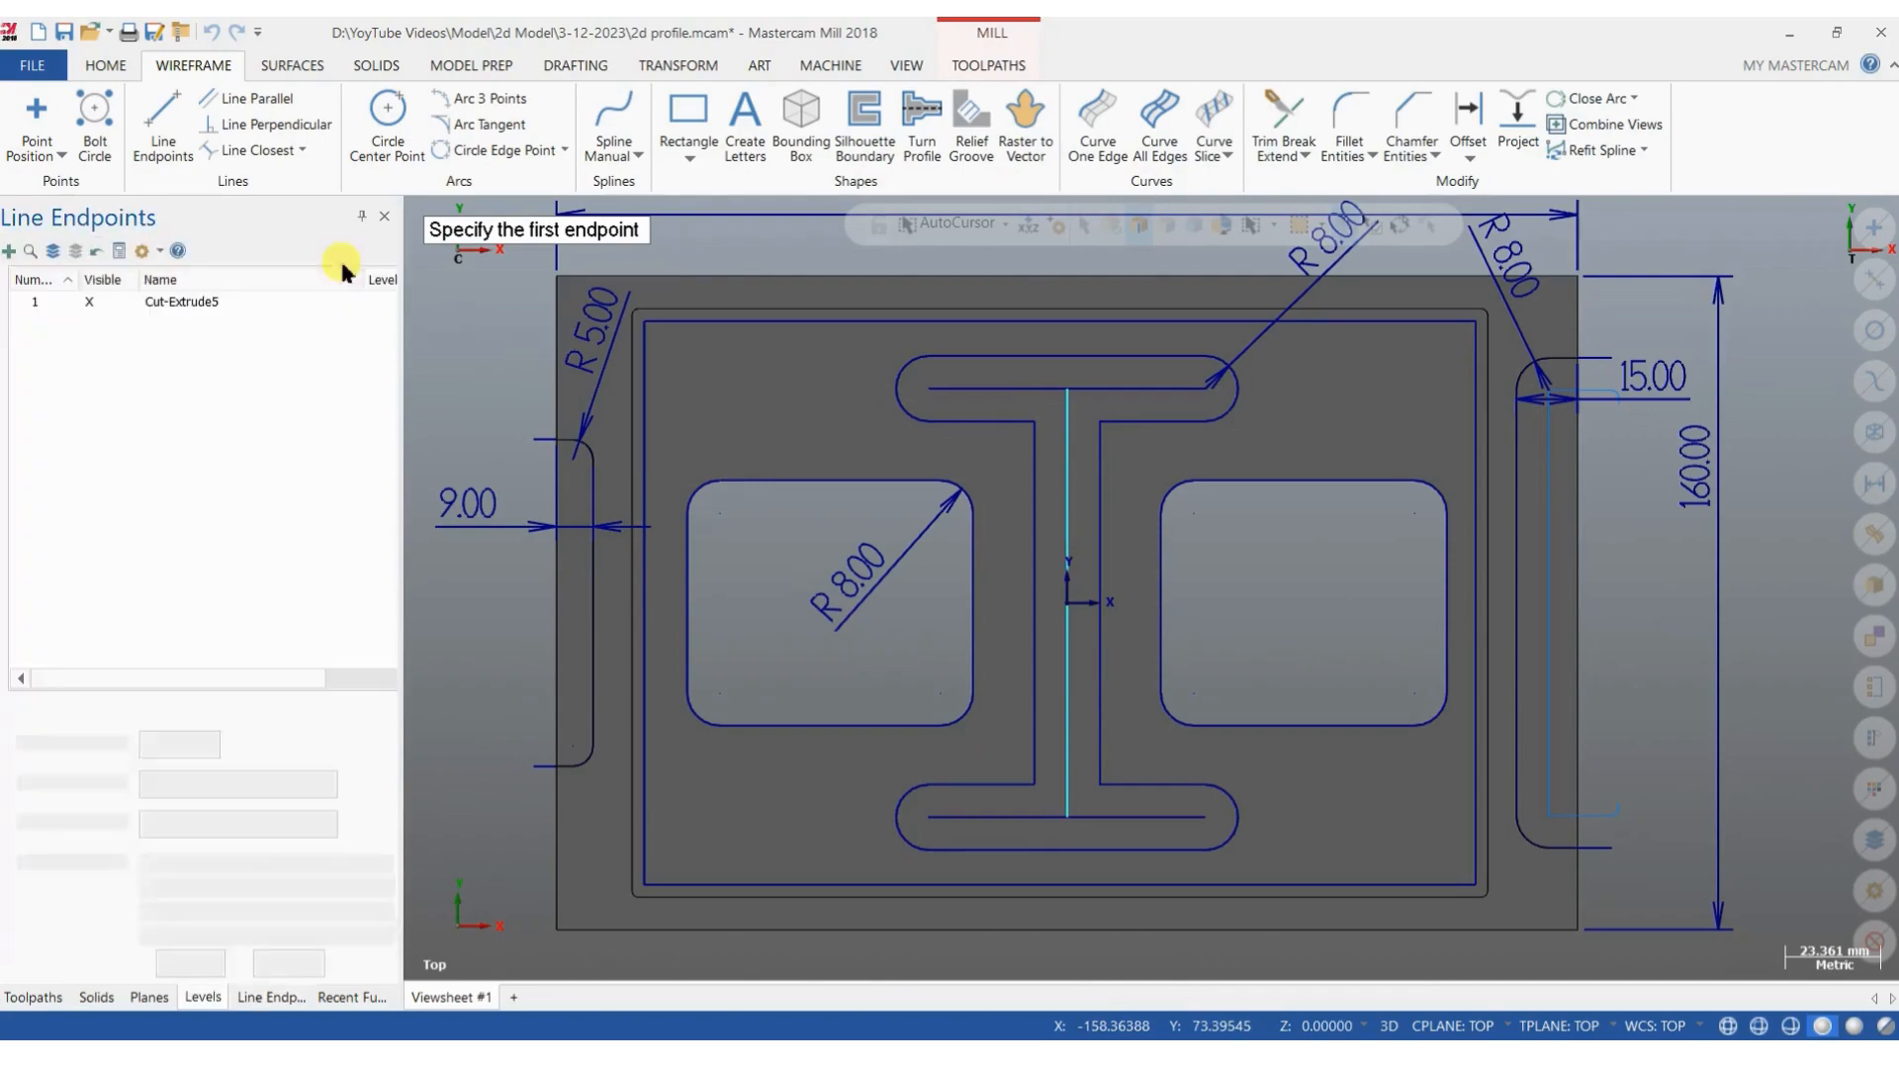
scroll(1030, 653, down, 2)
middle_drag(1085, 670, 1115, 649)
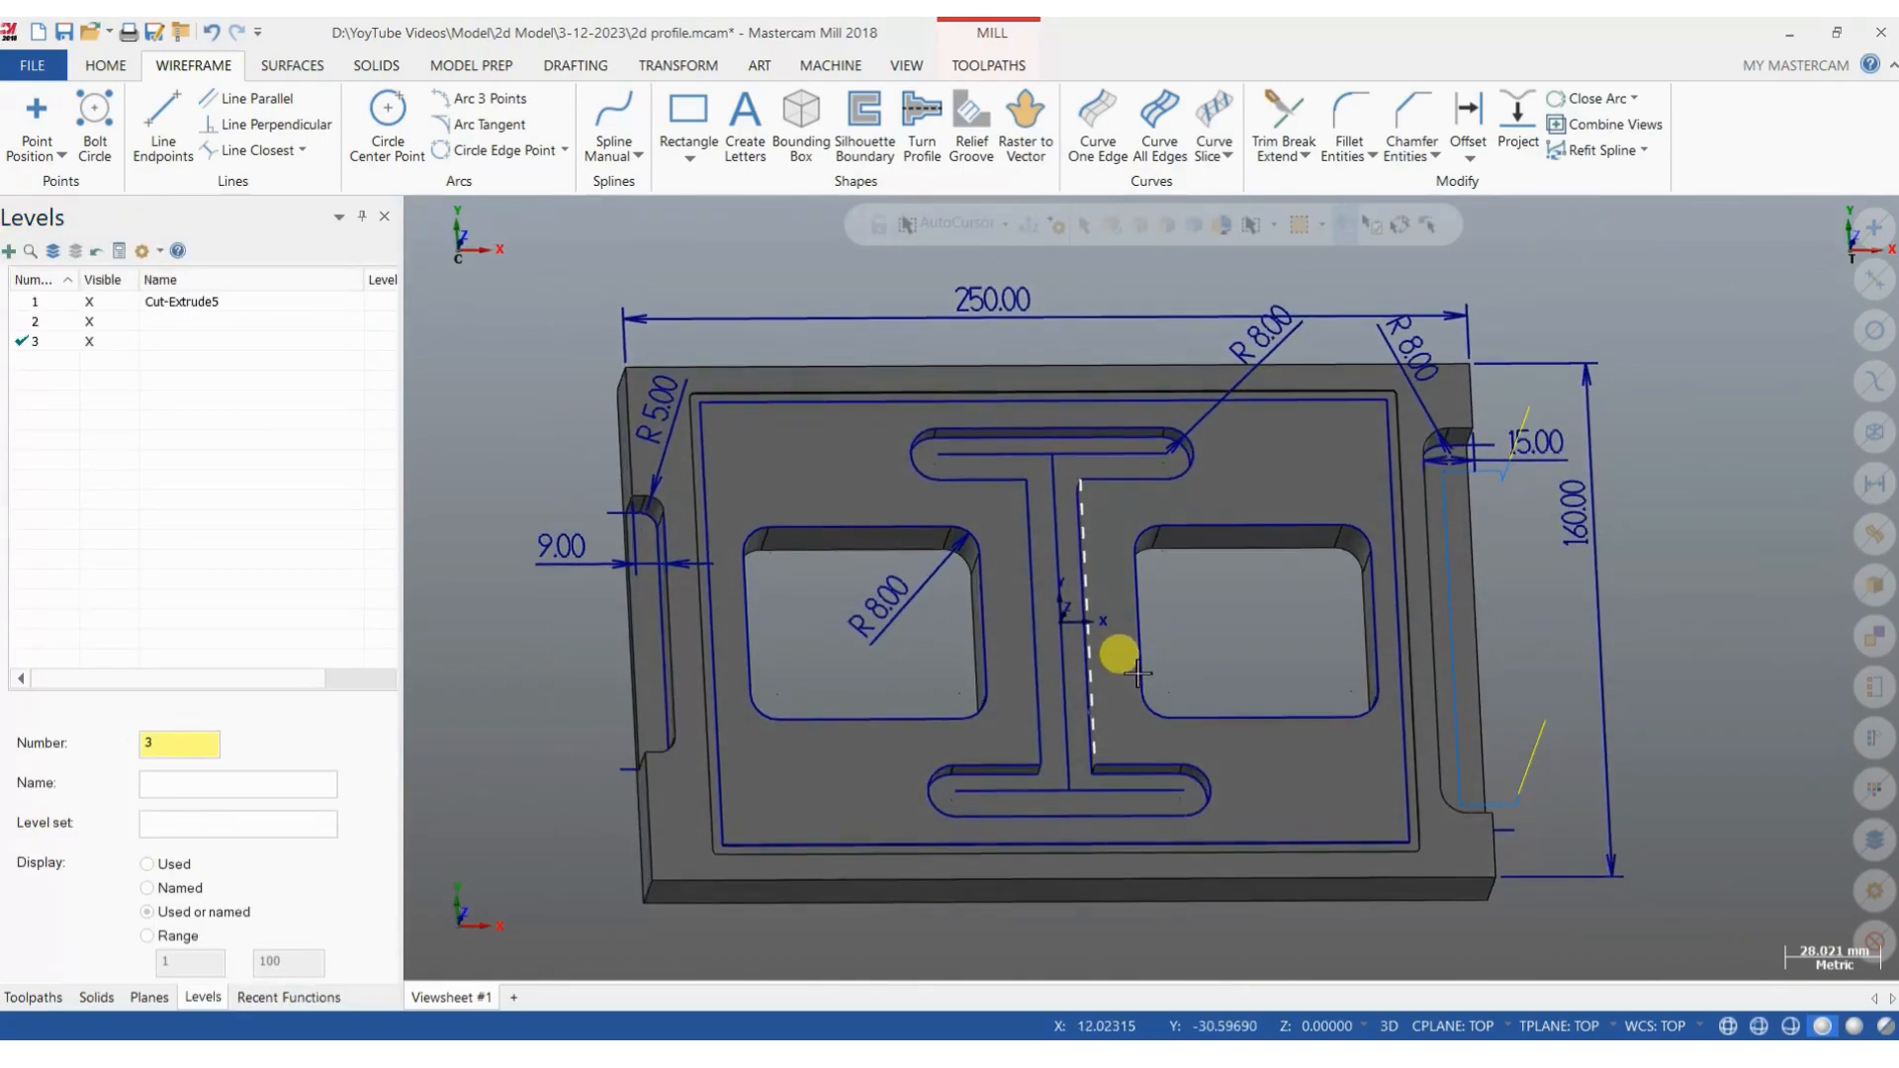
Copy contour ramp operation 2 and paste the duplicate after operation 4 in the toolpath group.
click(33, 997)
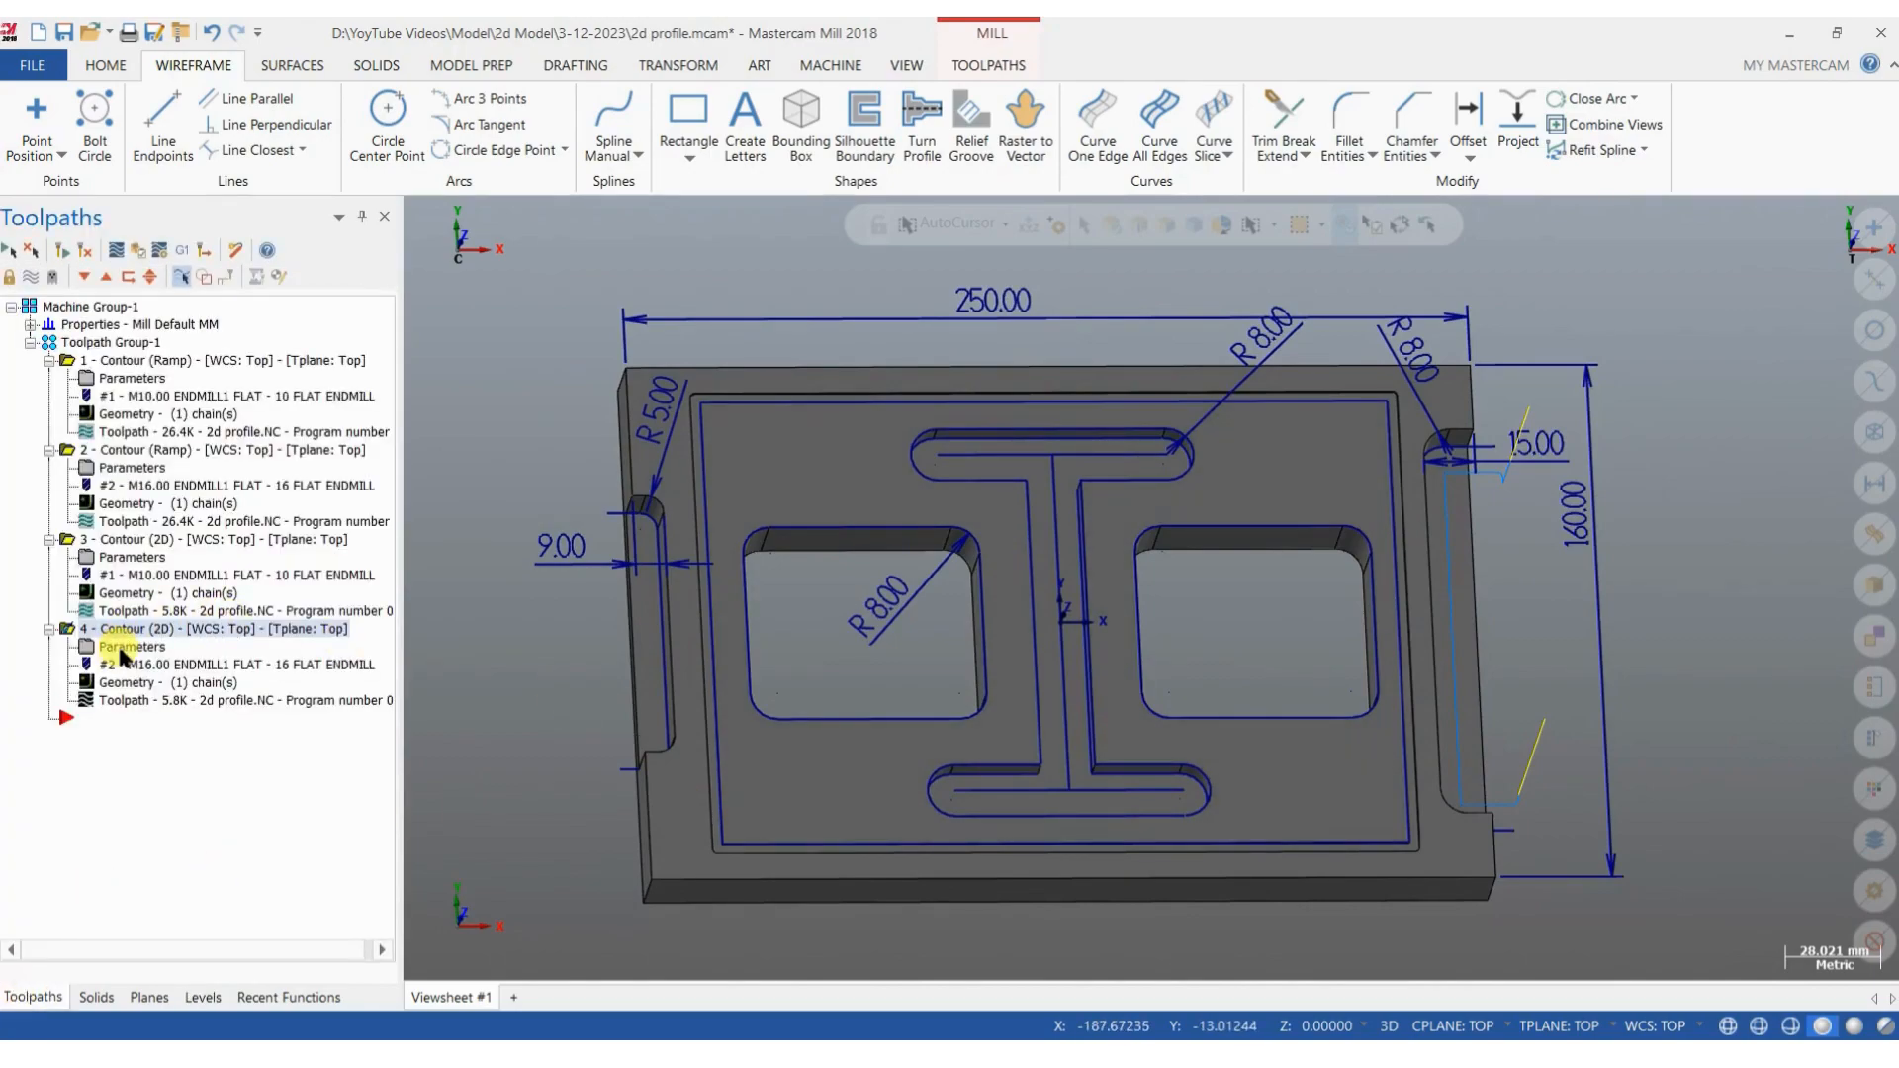
click(129, 539)
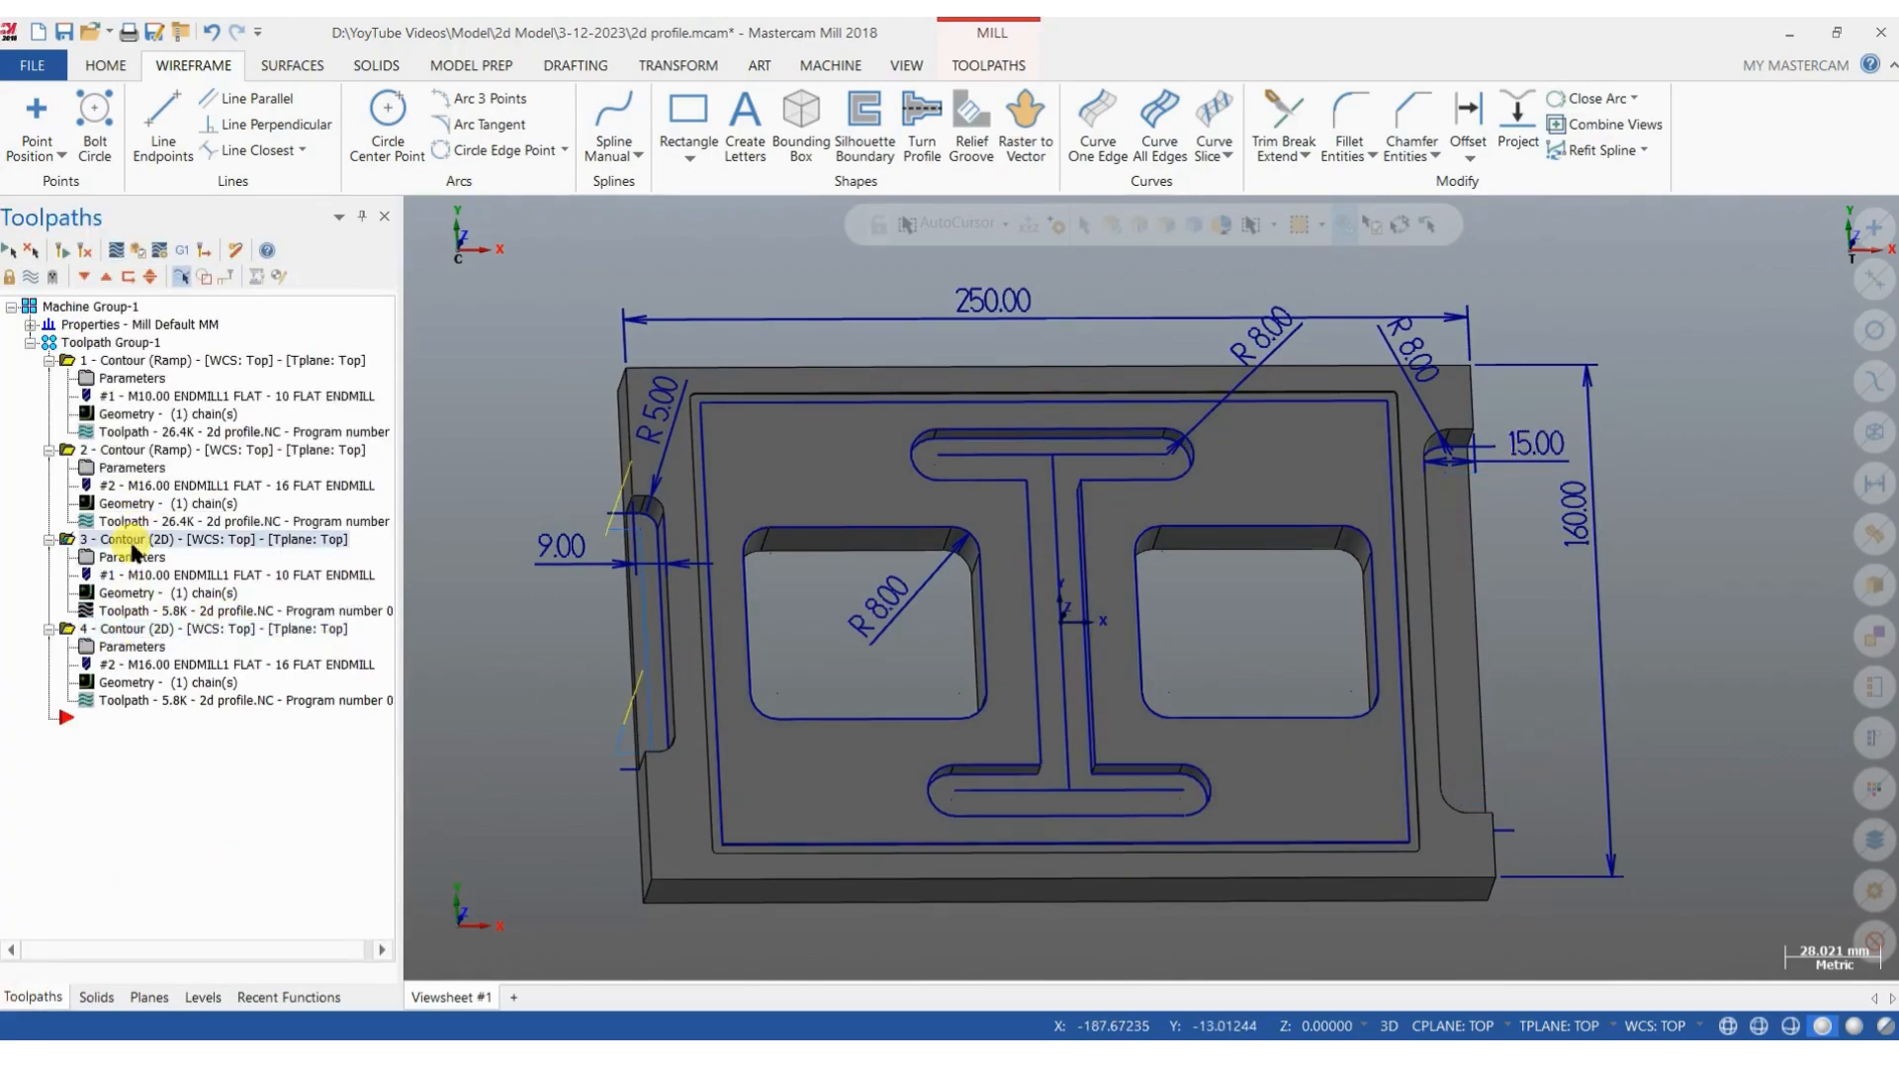
click(126, 431)
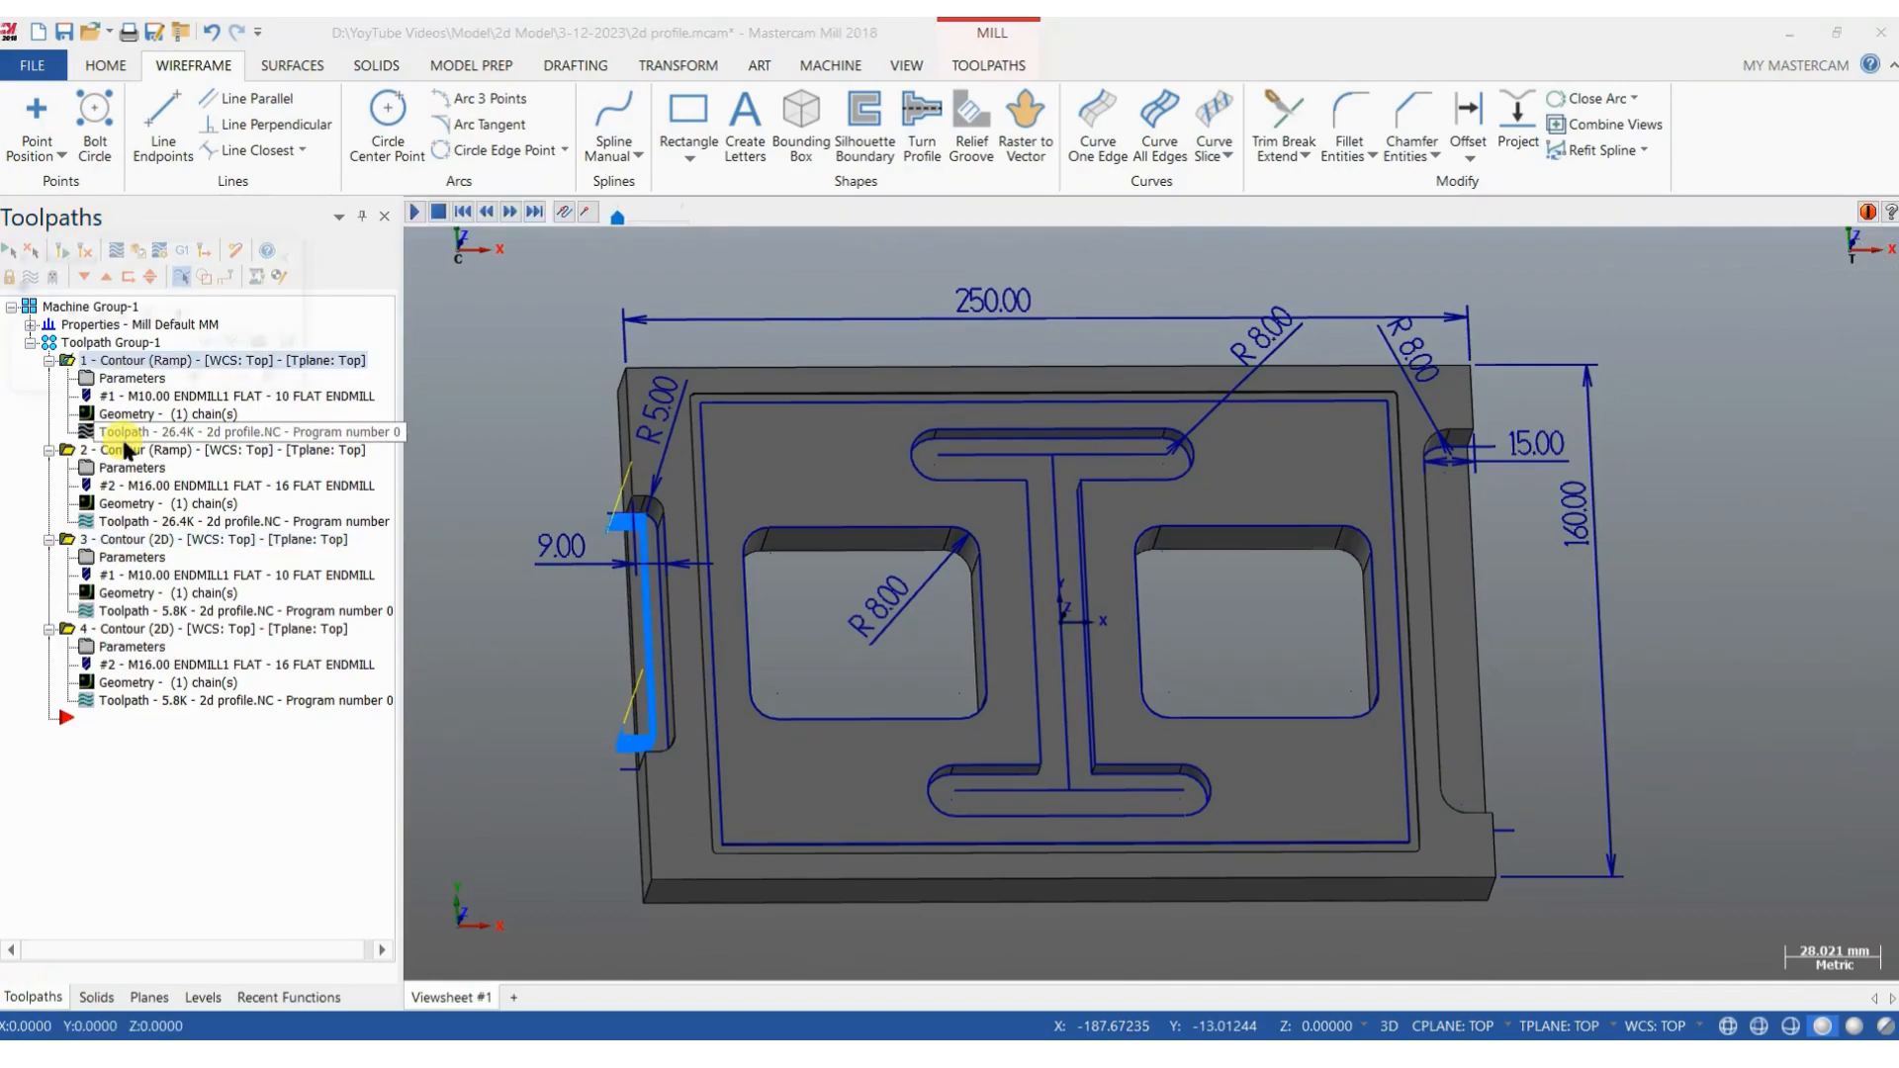
click(290, 256)
click(137, 450)
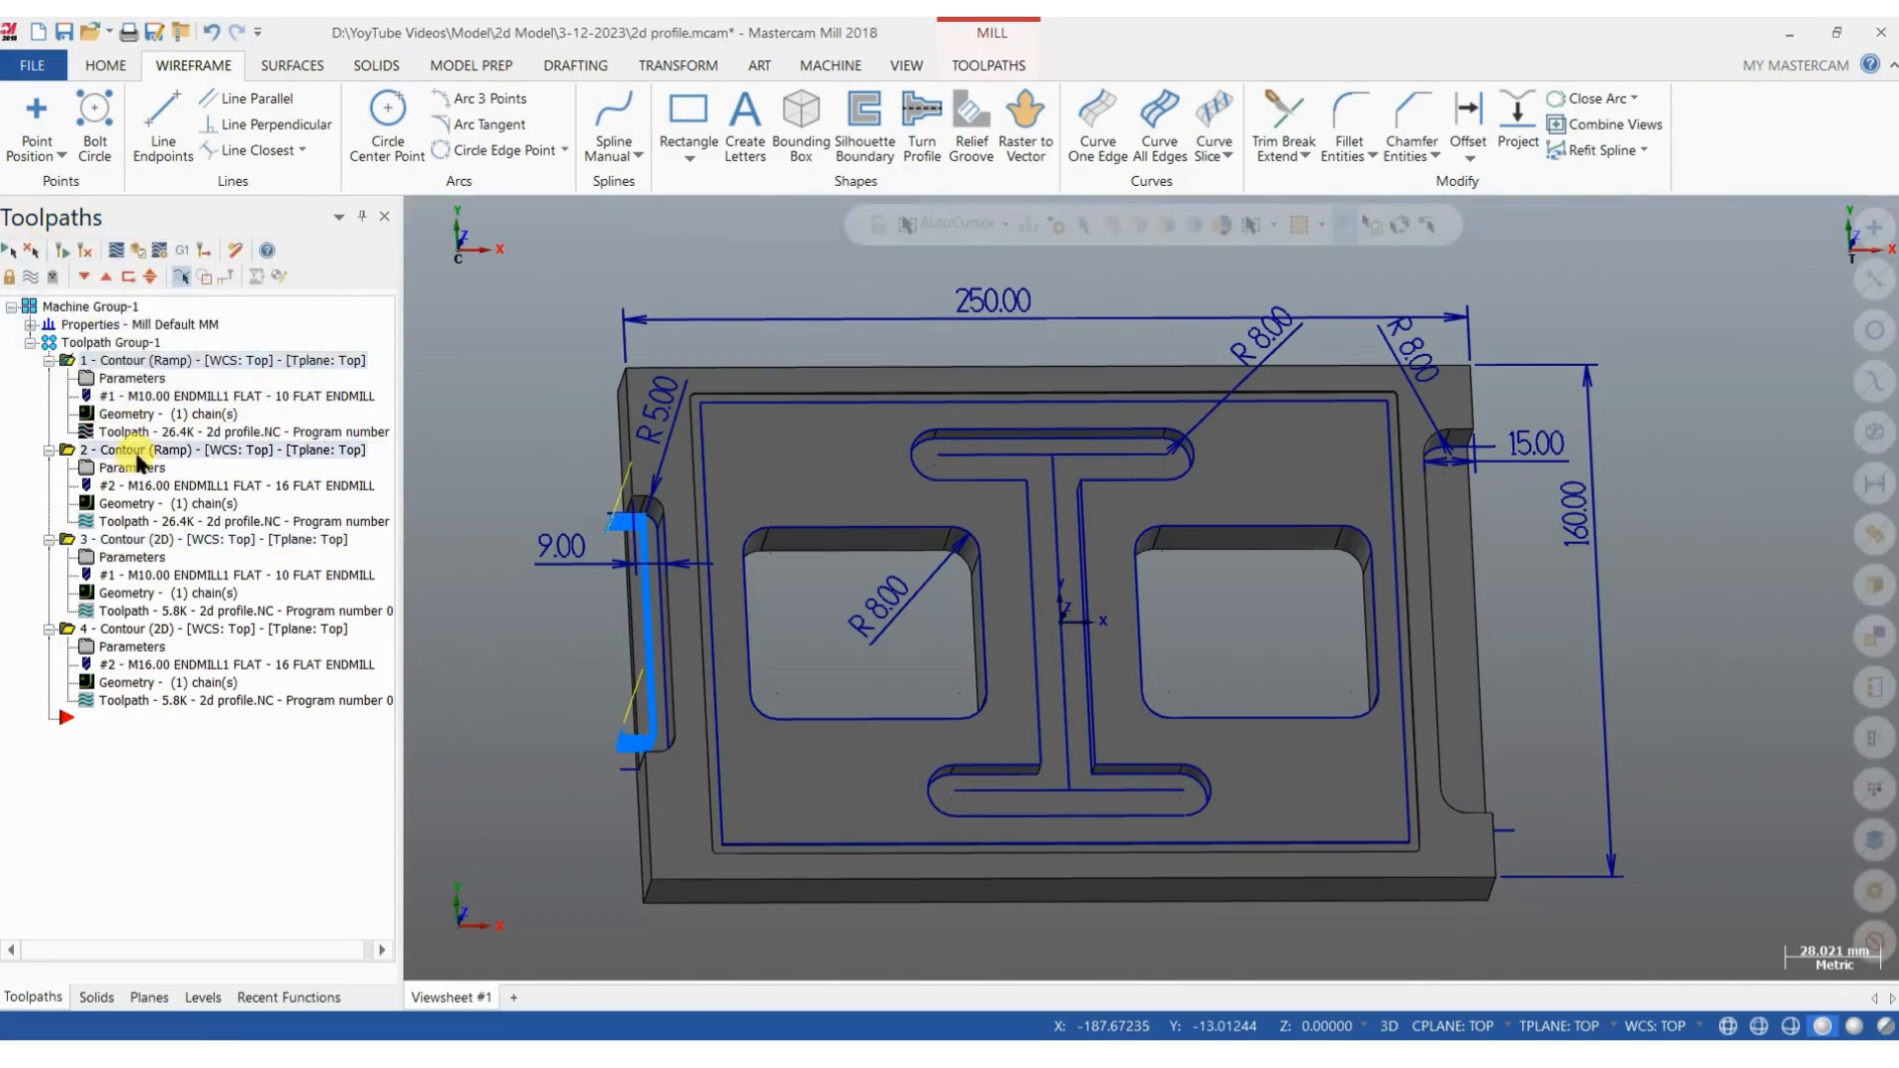
right_click(138, 458)
click(212, 623)
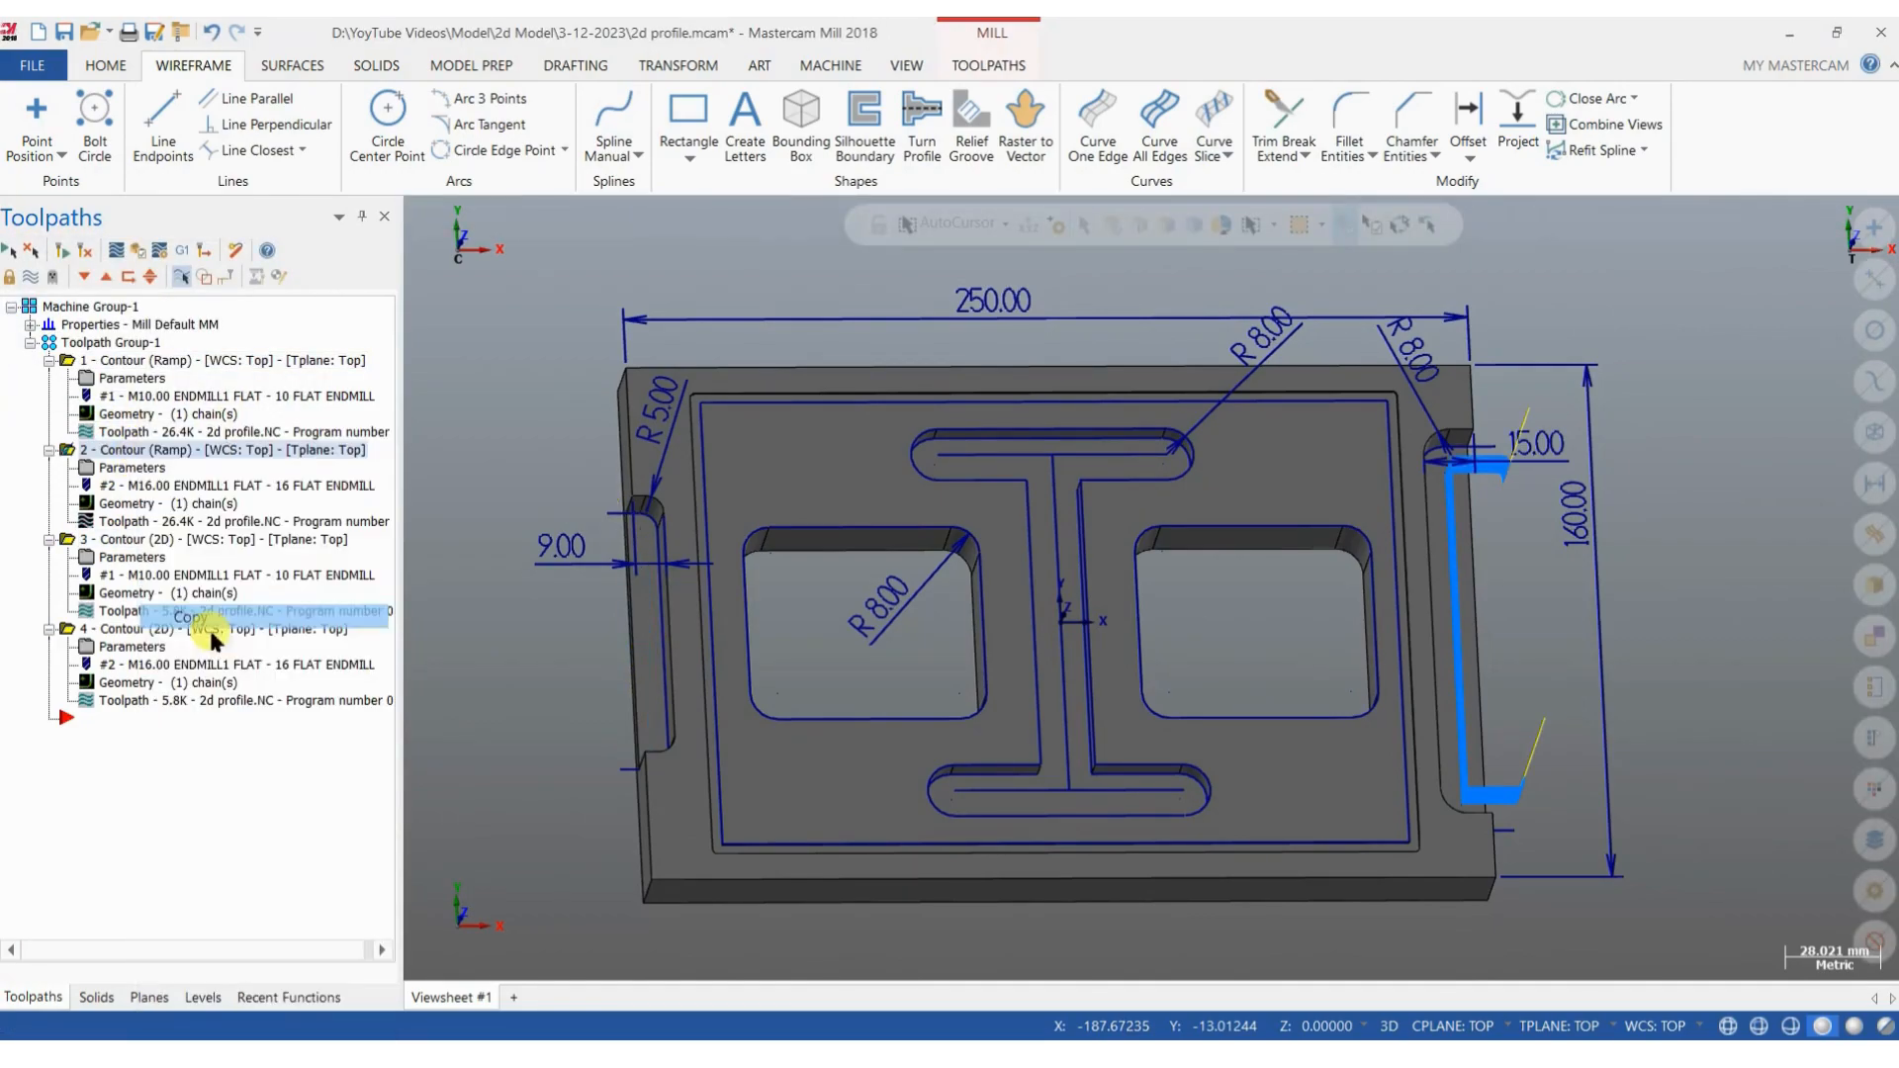
right_click(59, 724)
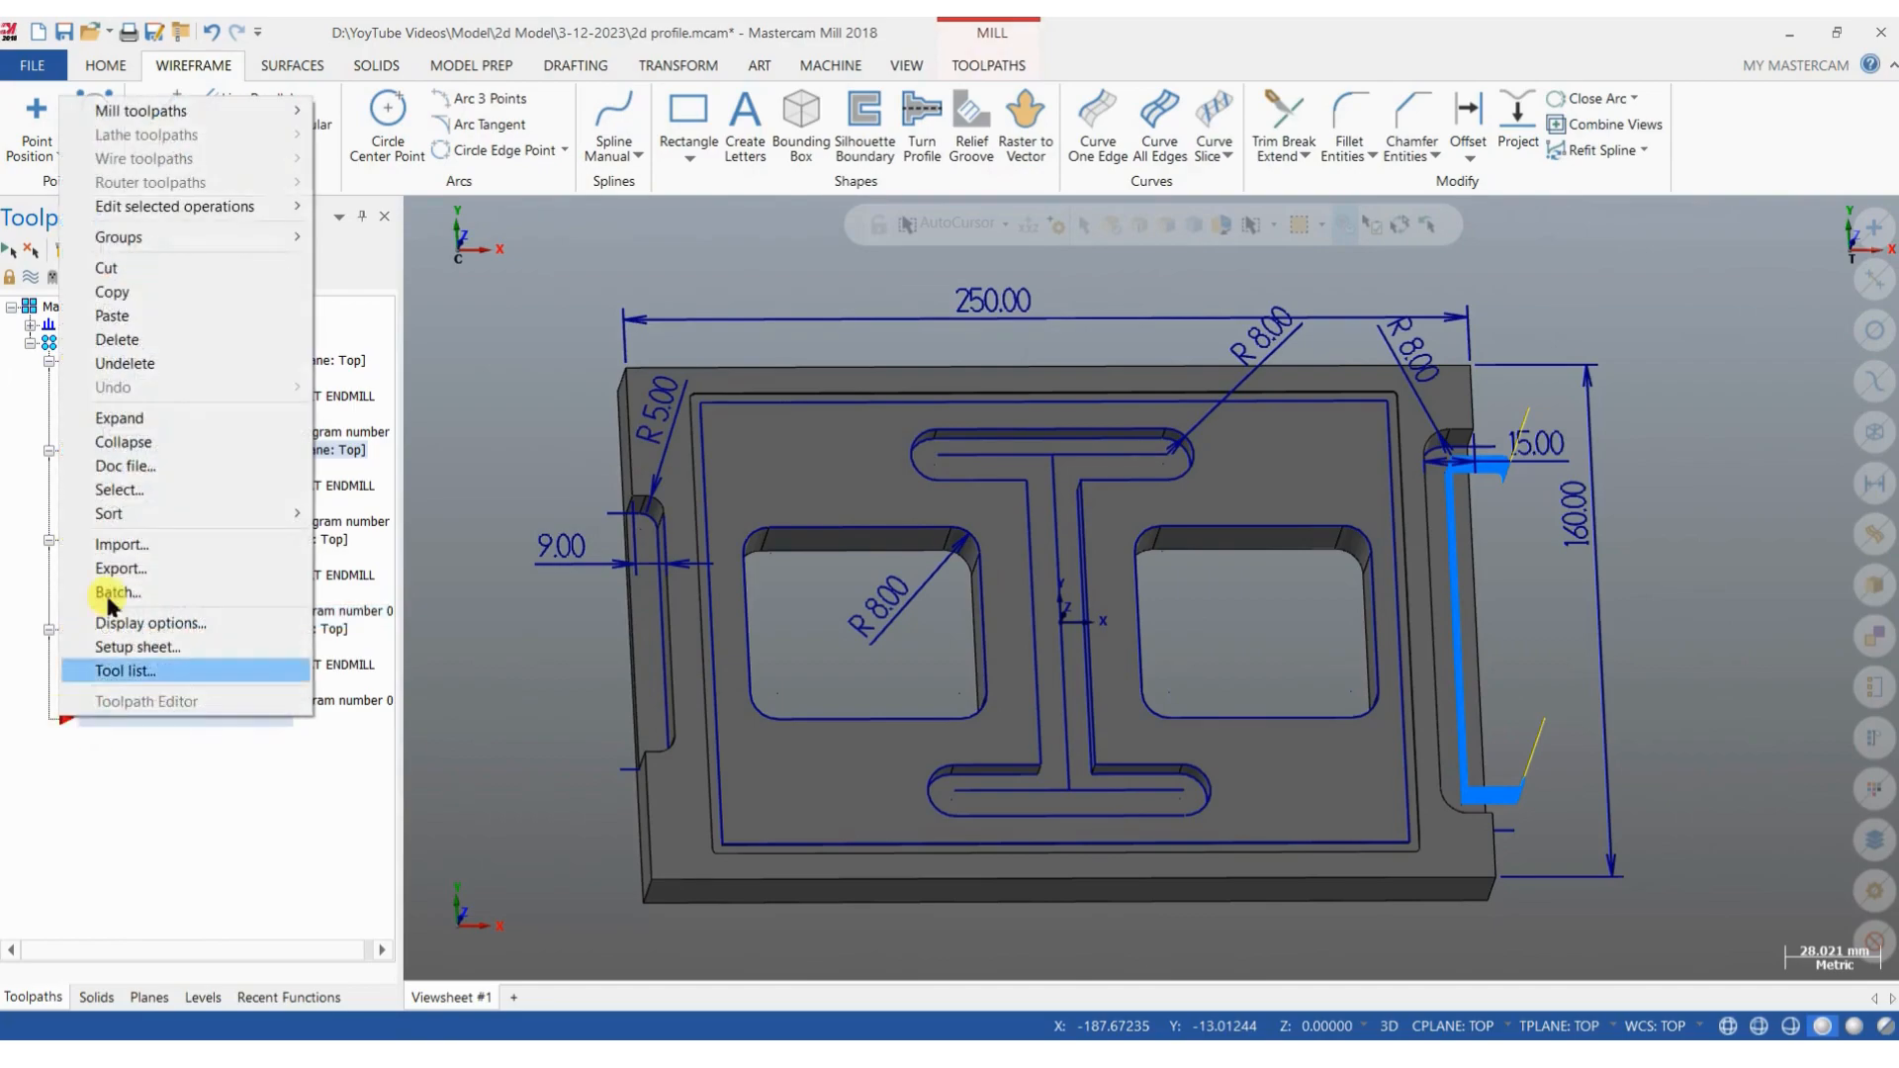
click(108, 312)
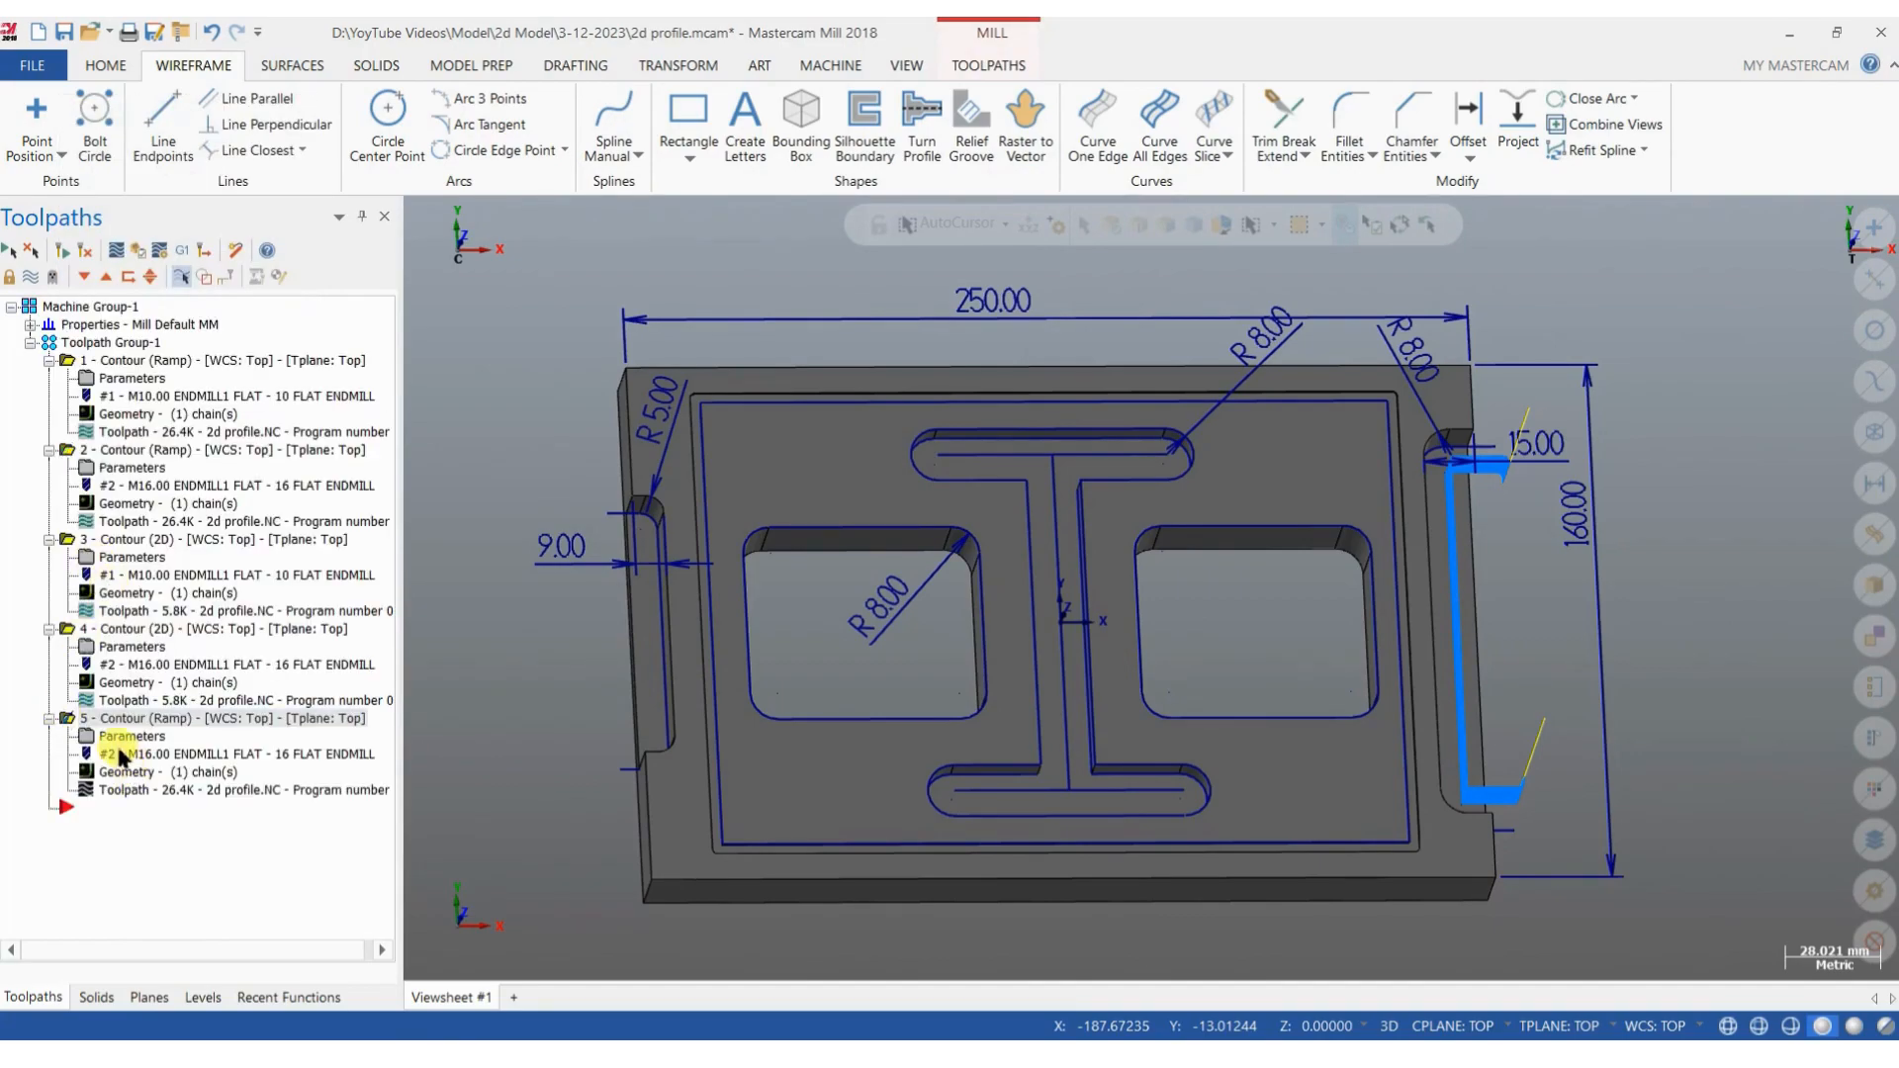
Rechain operation 5's geometry to the I-shaped slot's upper, lower and vertical centrelines, replacing the right notch chain.
click(123, 778)
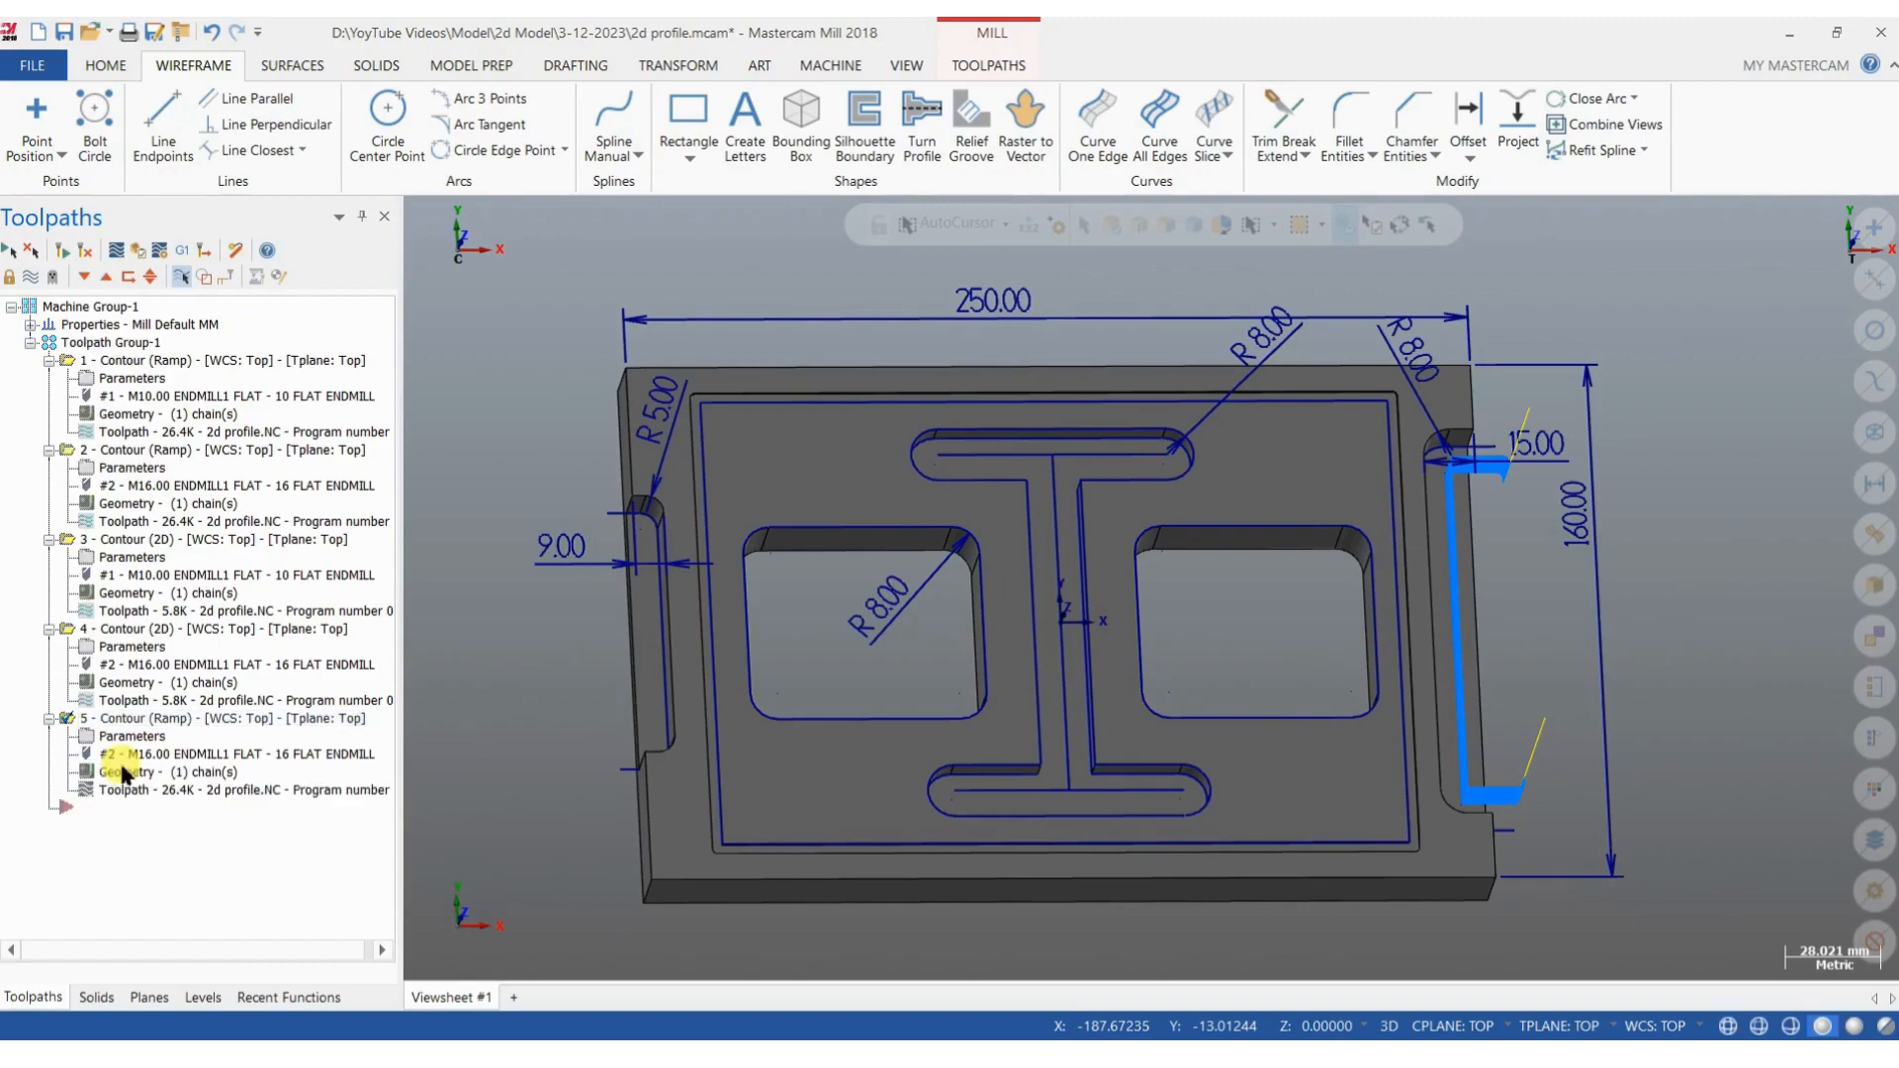
click(253, 482)
right_click(252, 482)
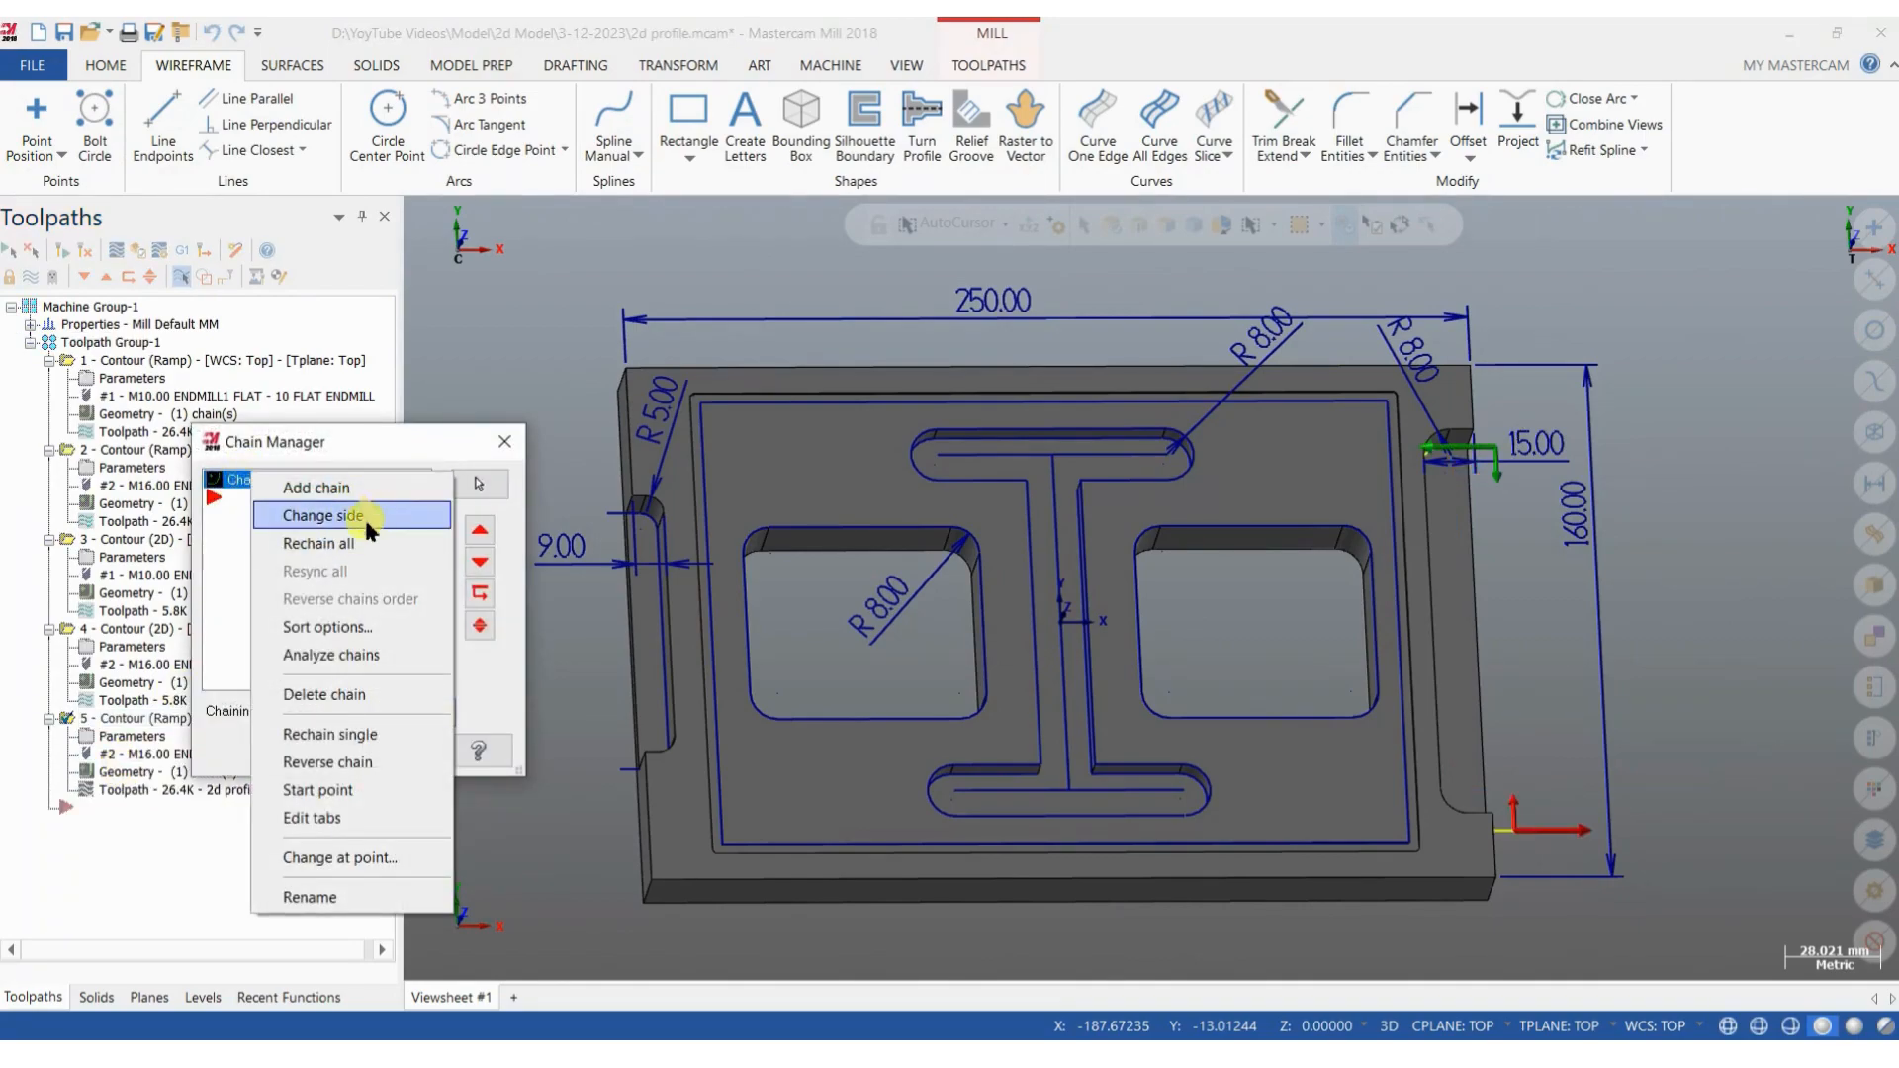
click(341, 543)
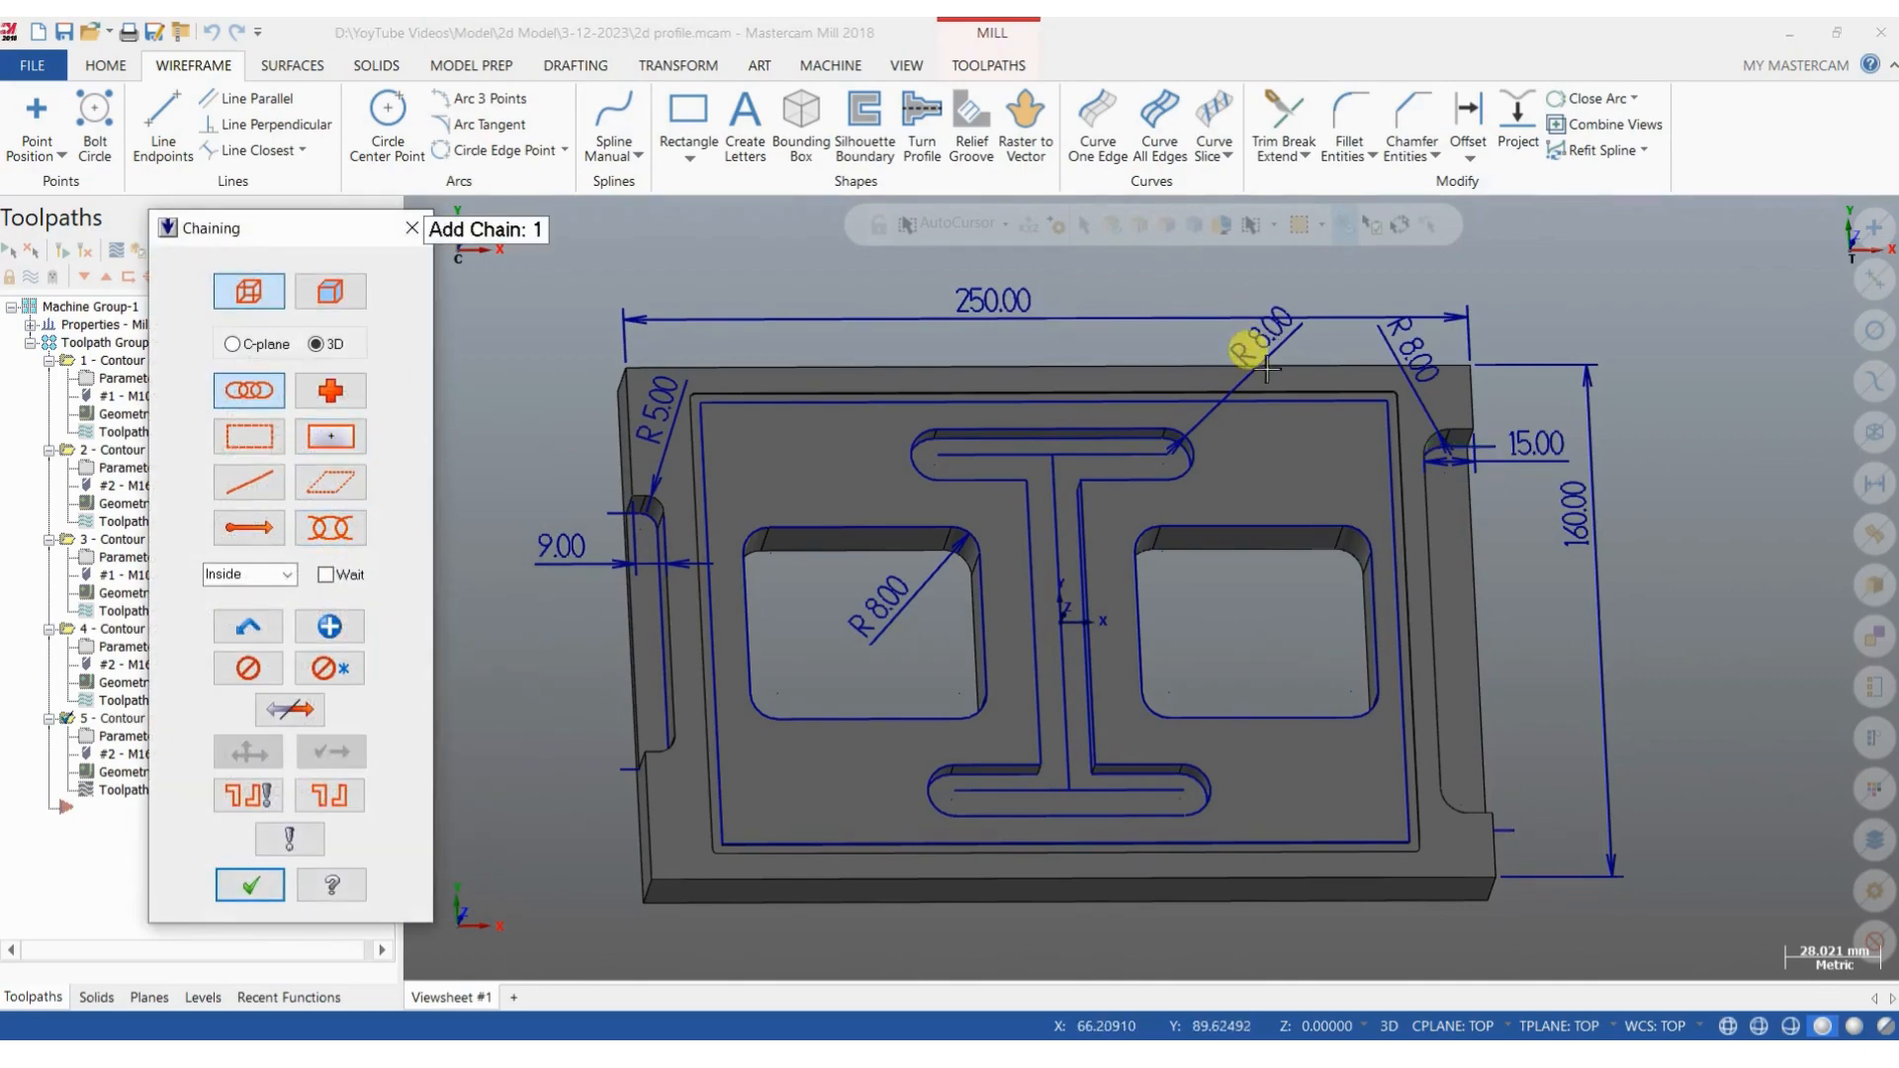
scroll(1178, 490, up, 1)
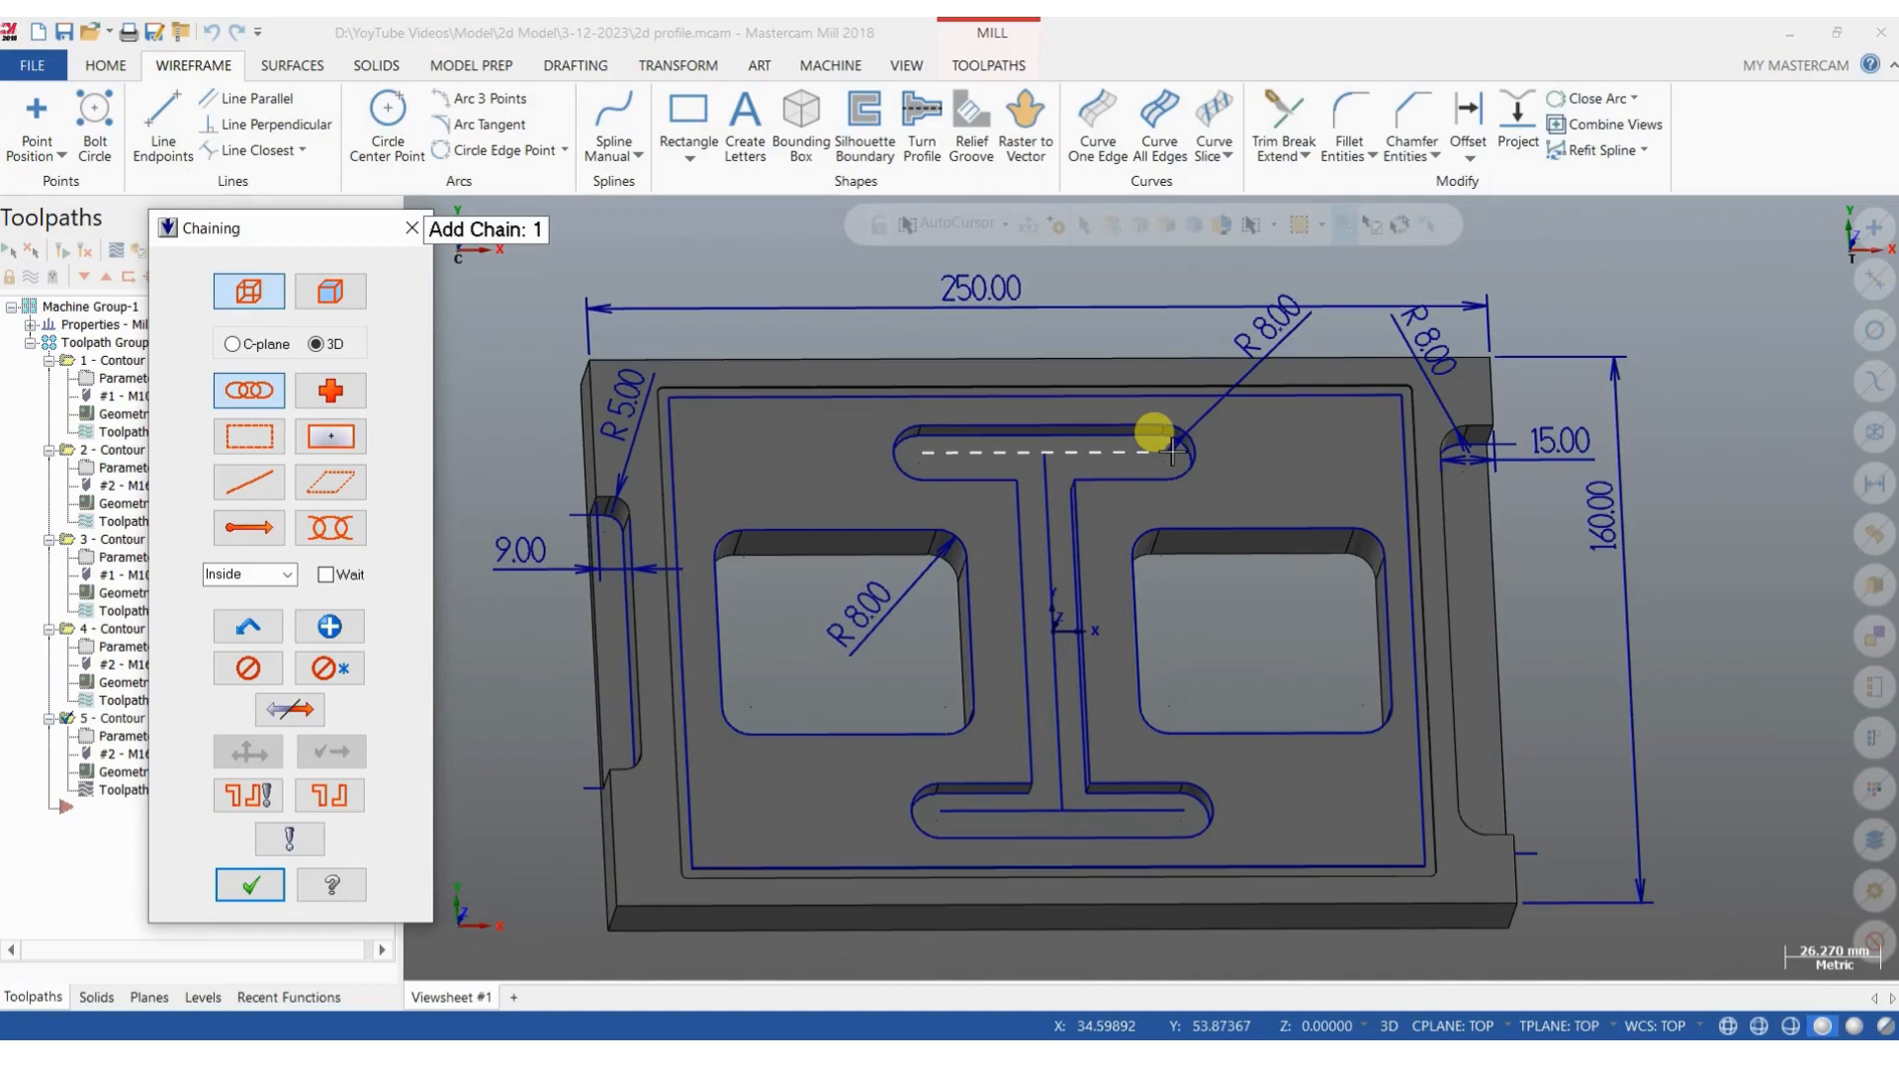
click(1171, 451)
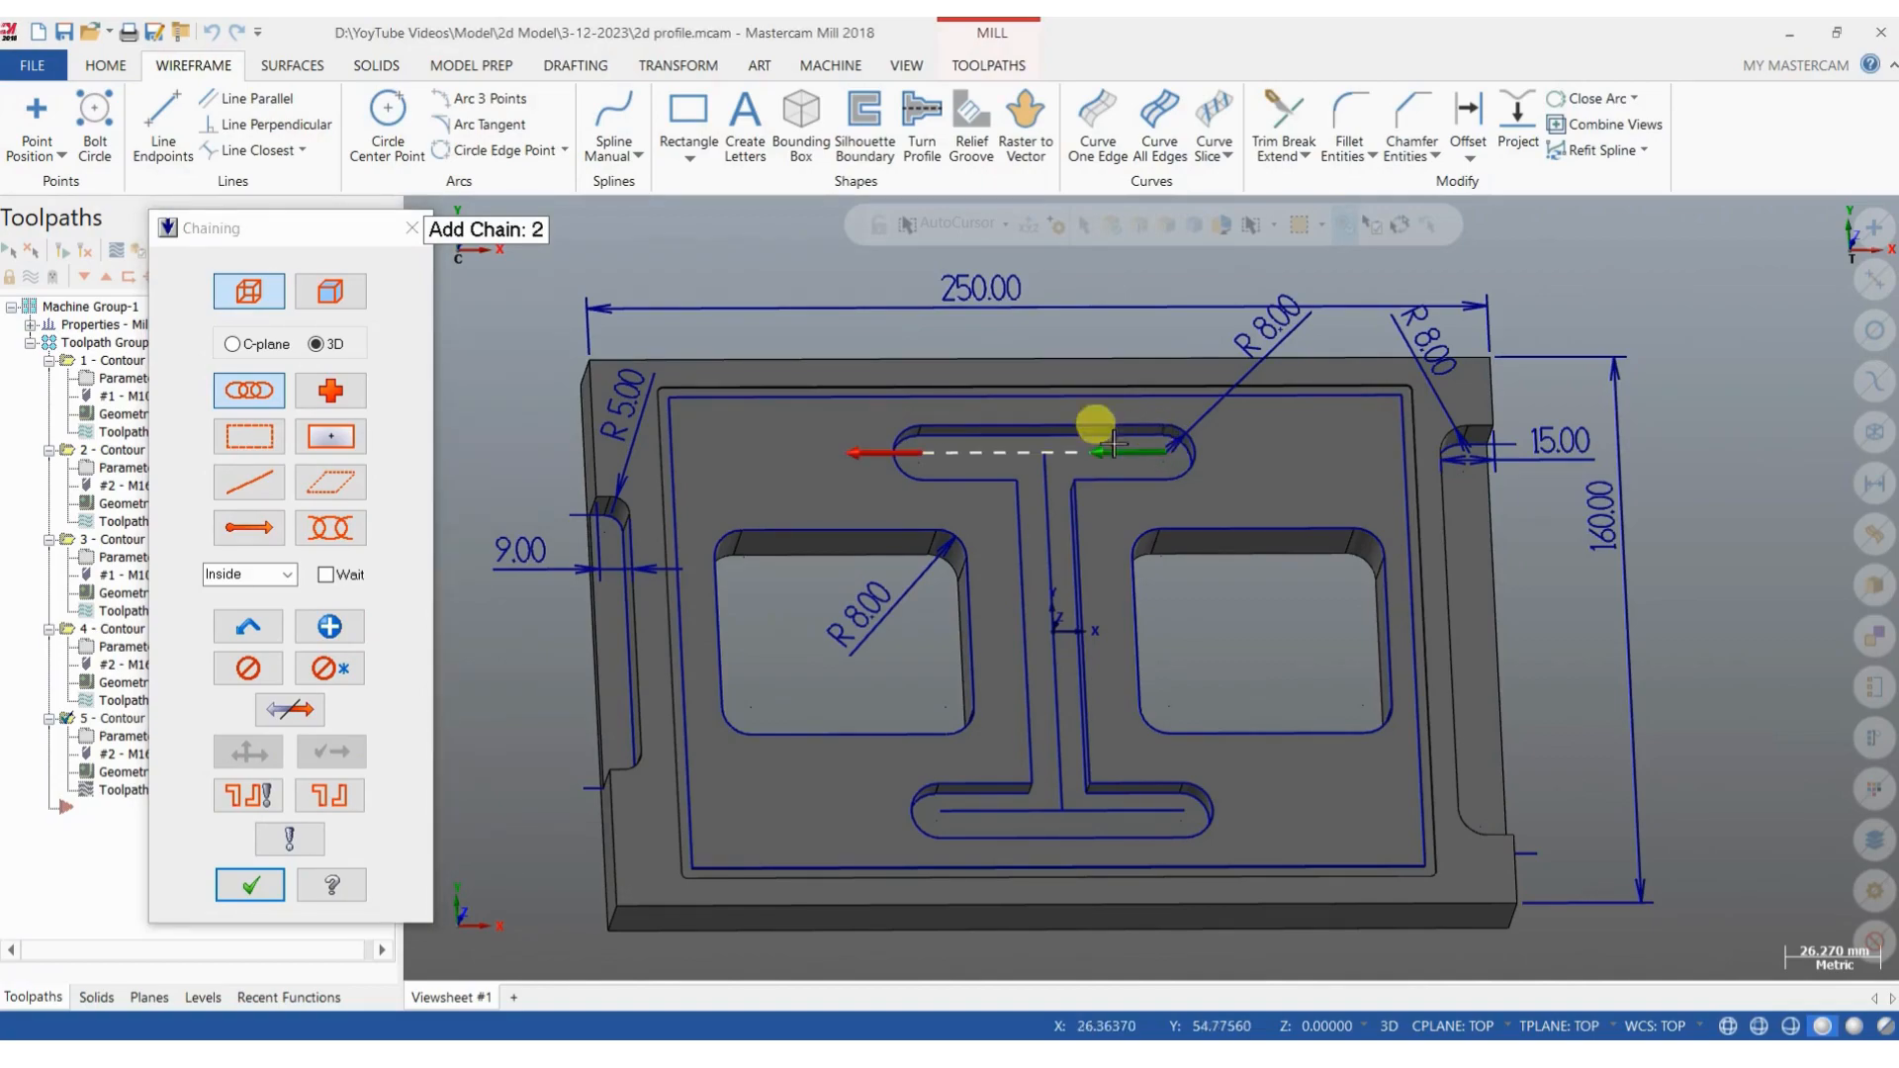
click(940, 813)
middle_drag(1026, 822, 1039, 784)
click(1039, 780)
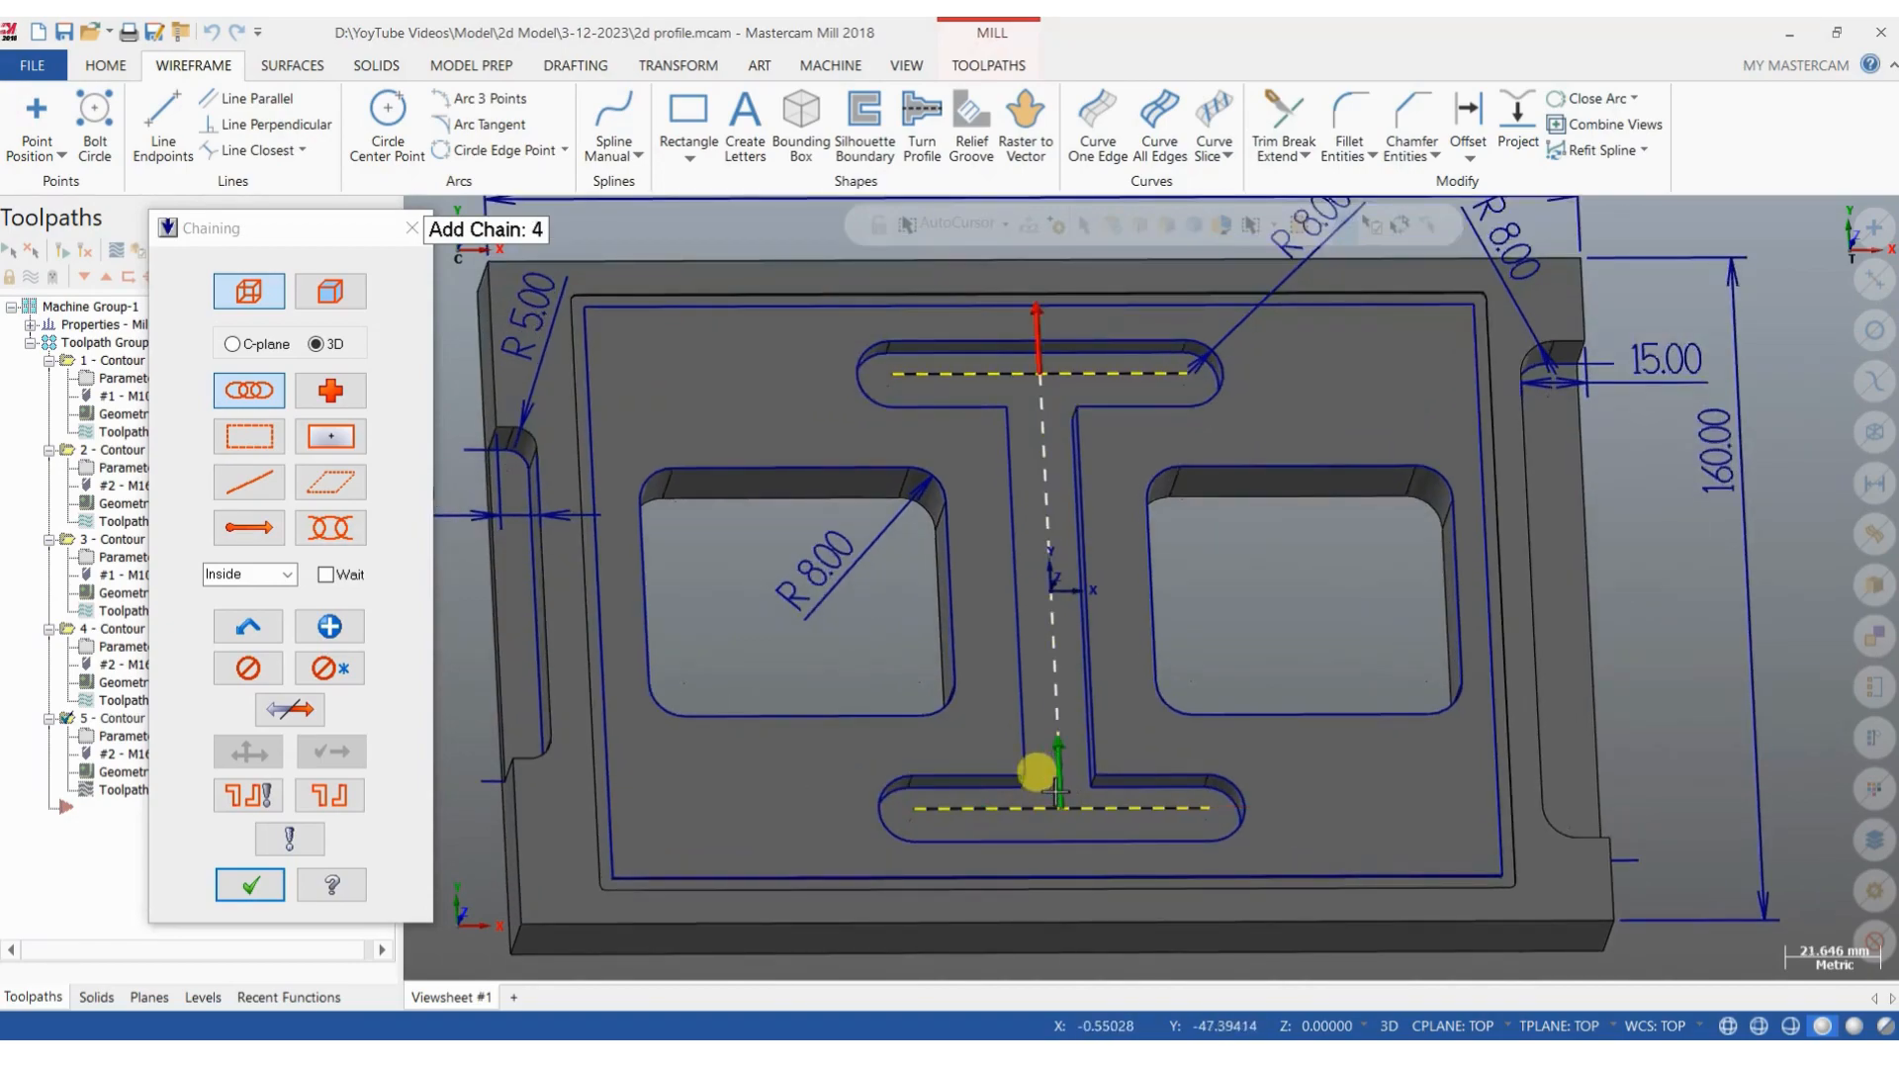
click(253, 884)
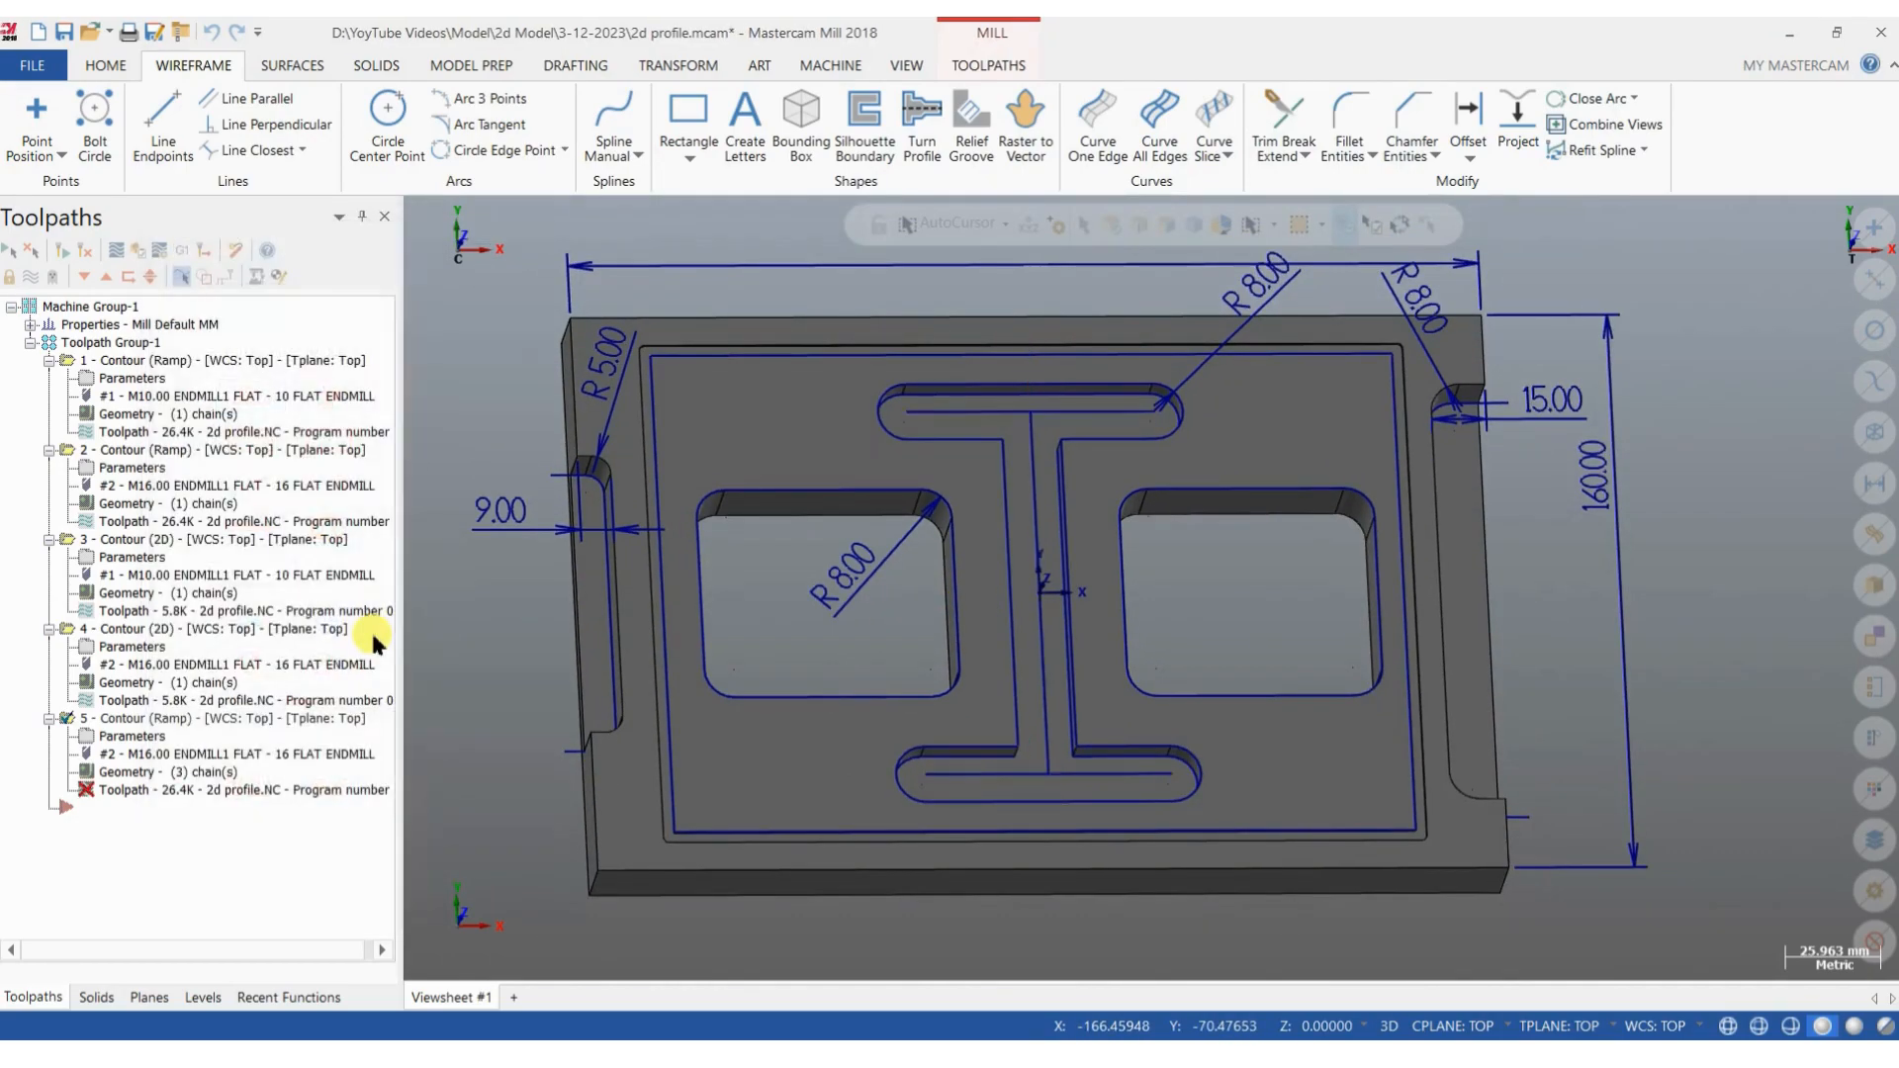
click(396, 752)
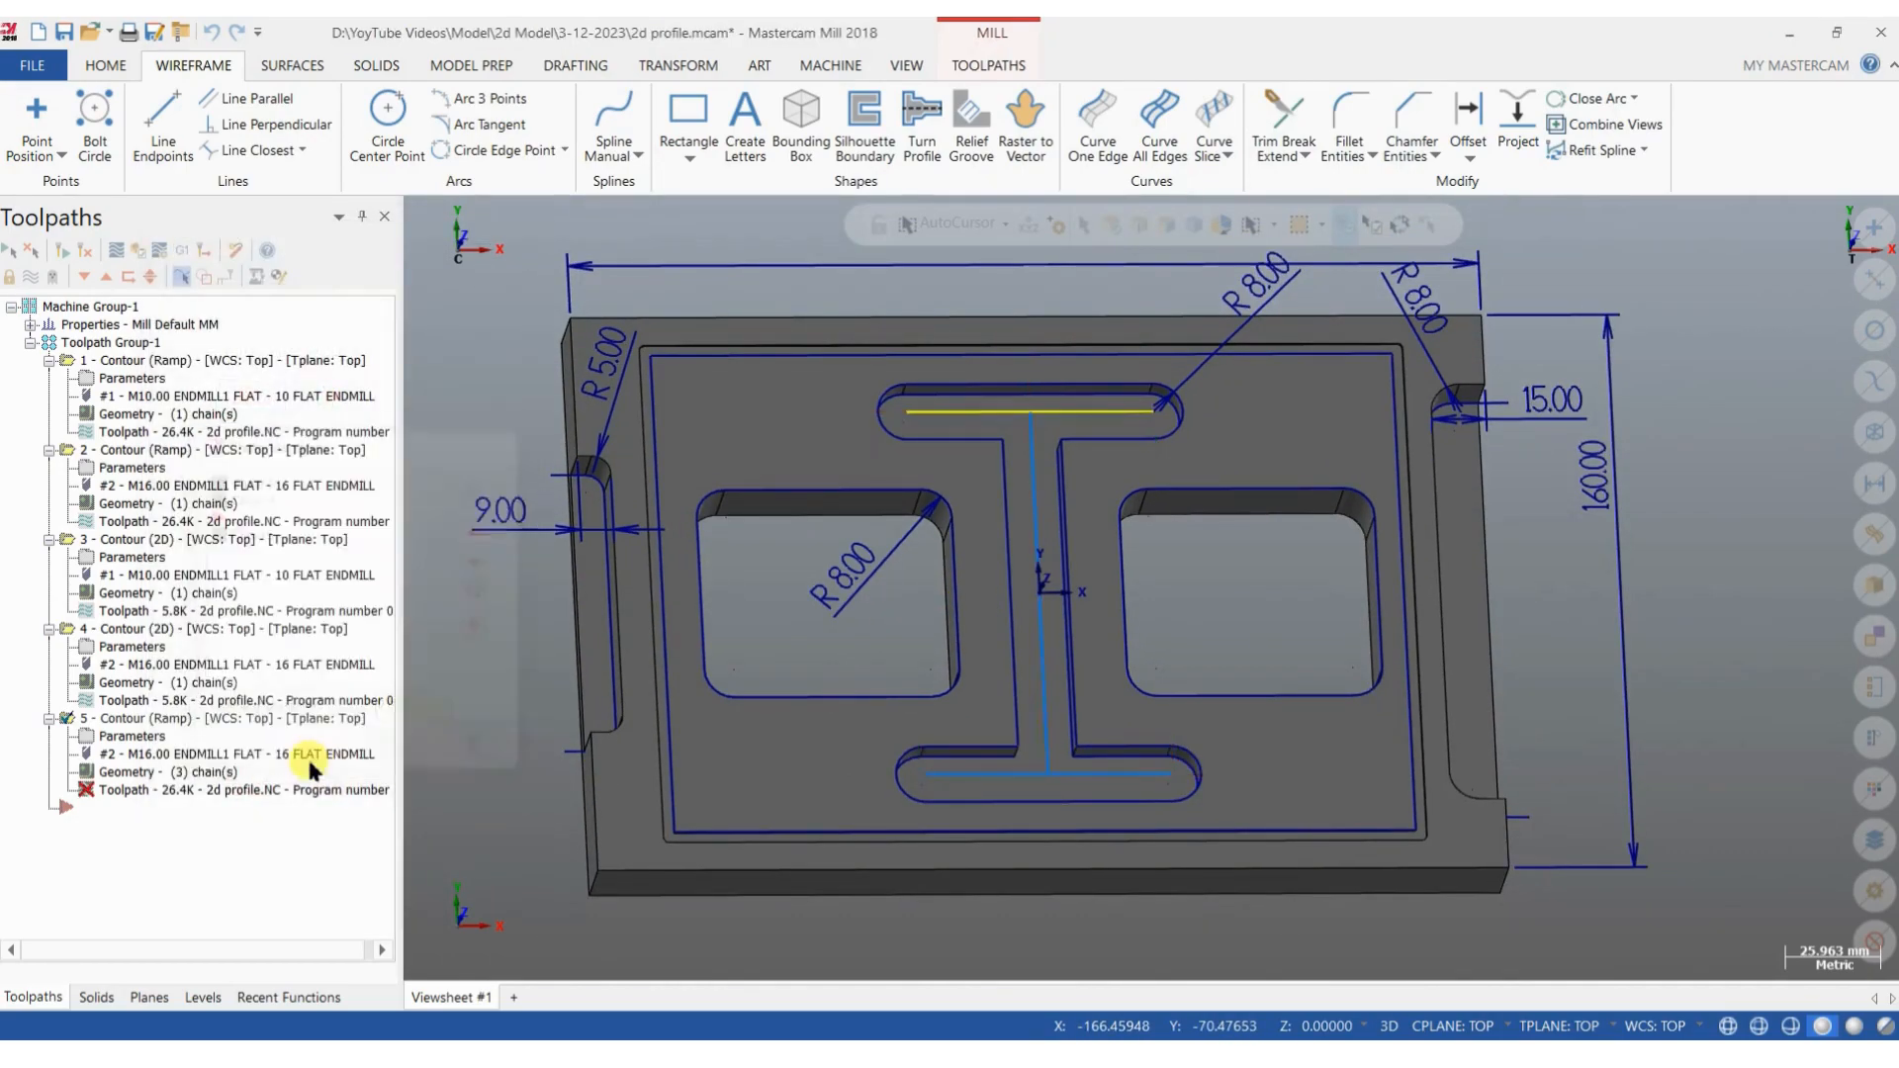
Set operation 5's compensation type to Off and stock to leave on walls to 0, and disable Lead In/Out.
click(154, 735)
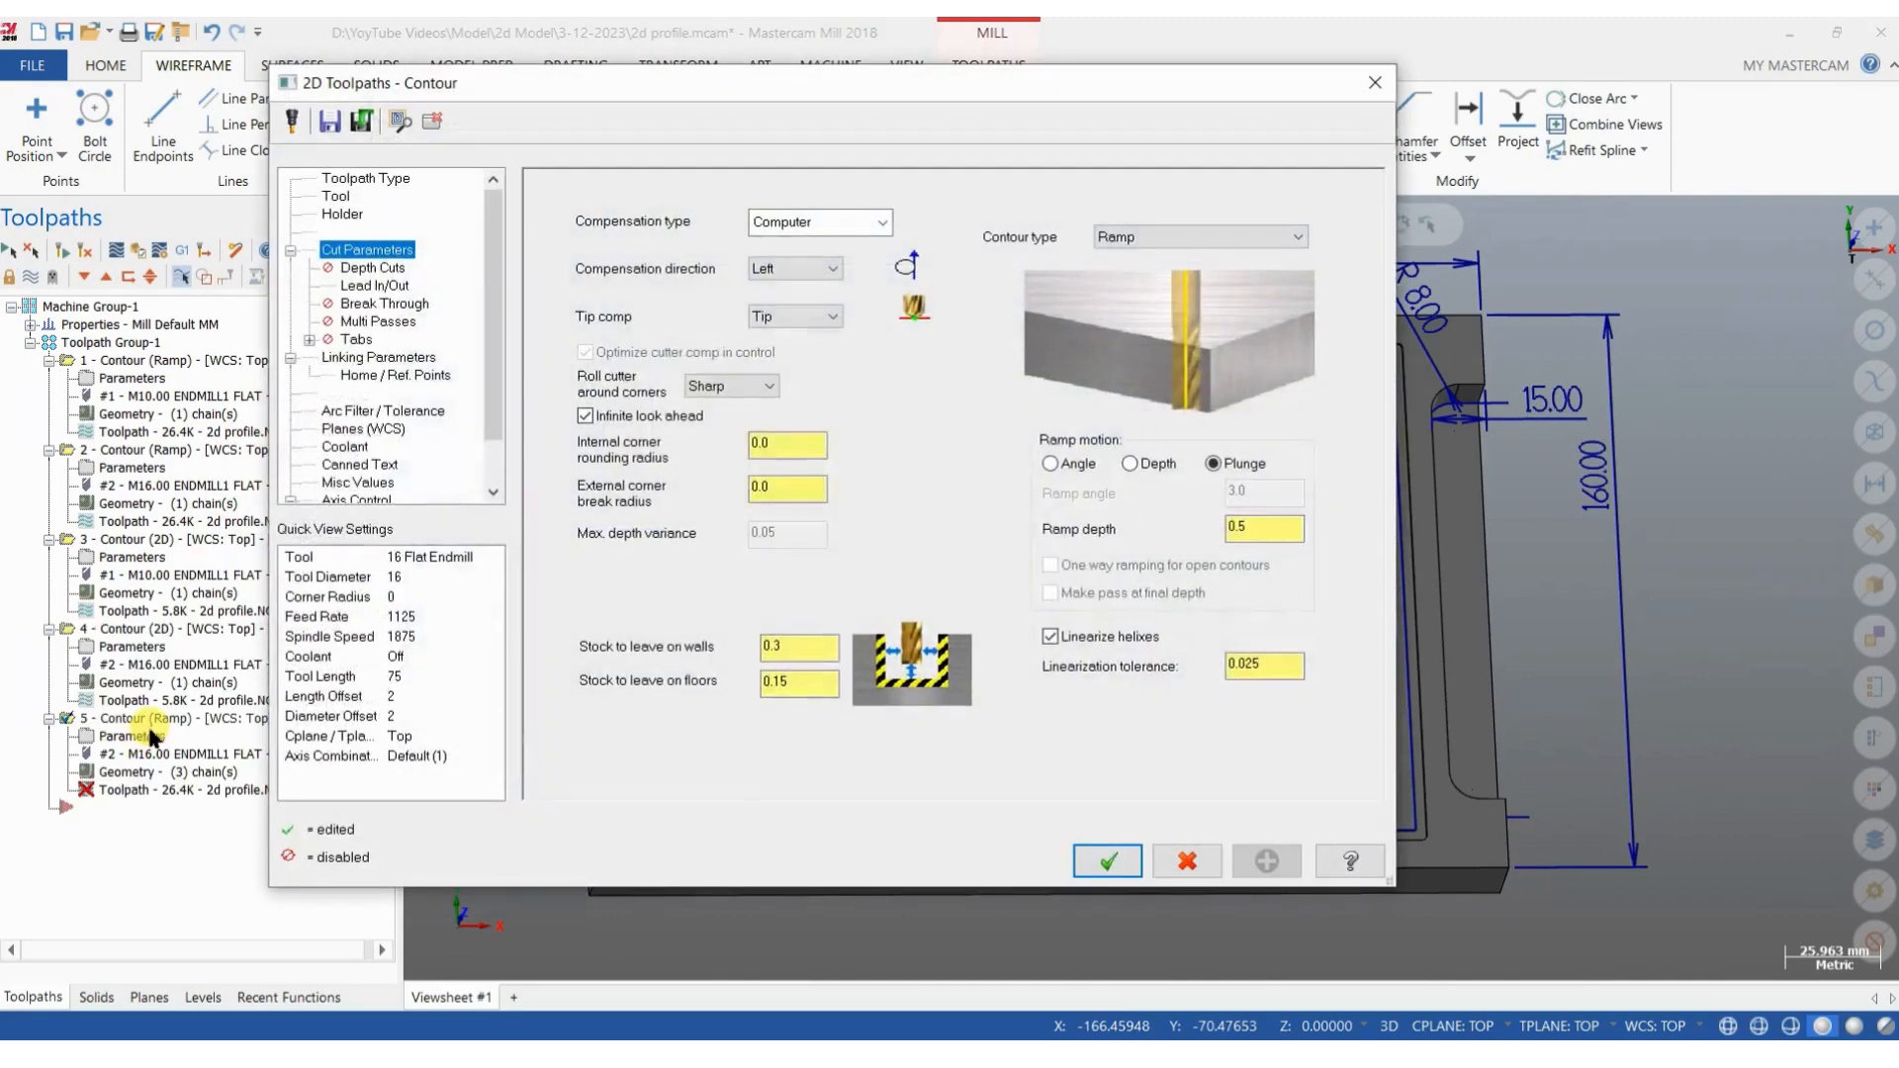
click(803, 219)
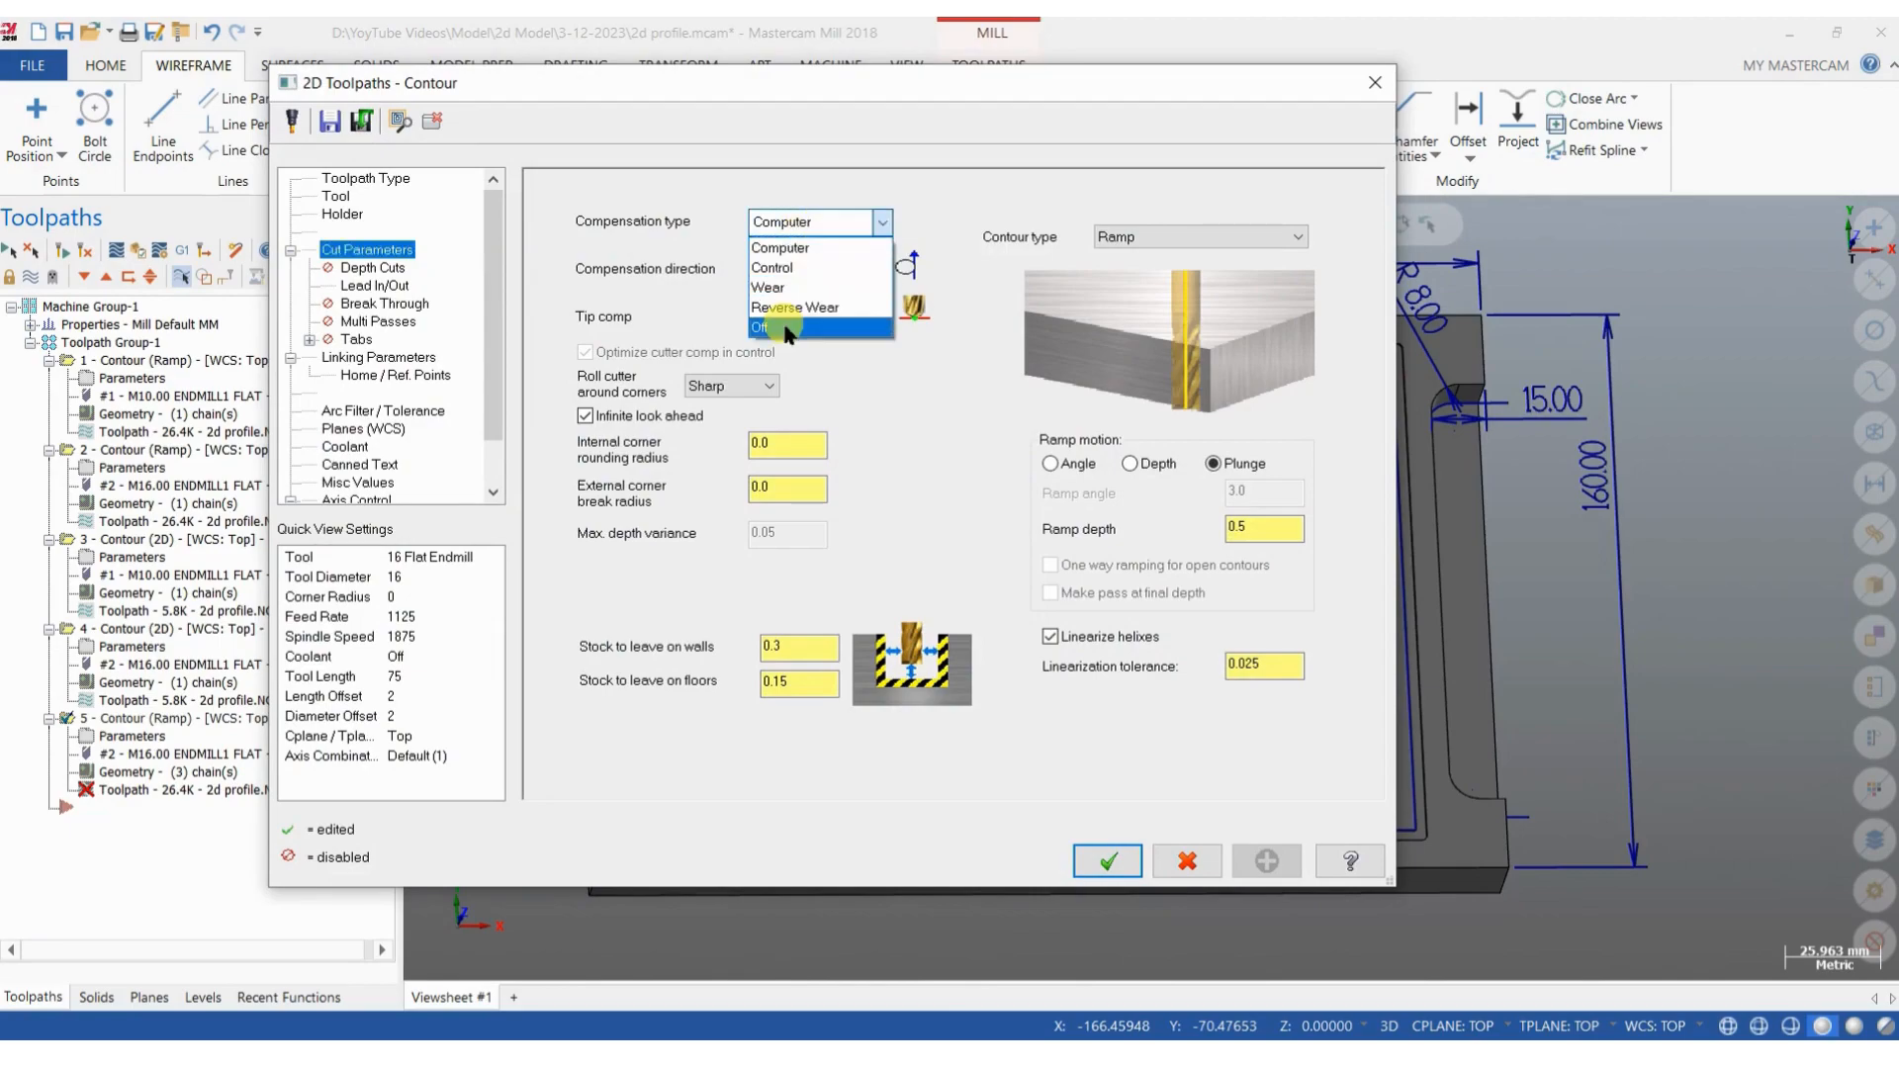
click(782, 327)
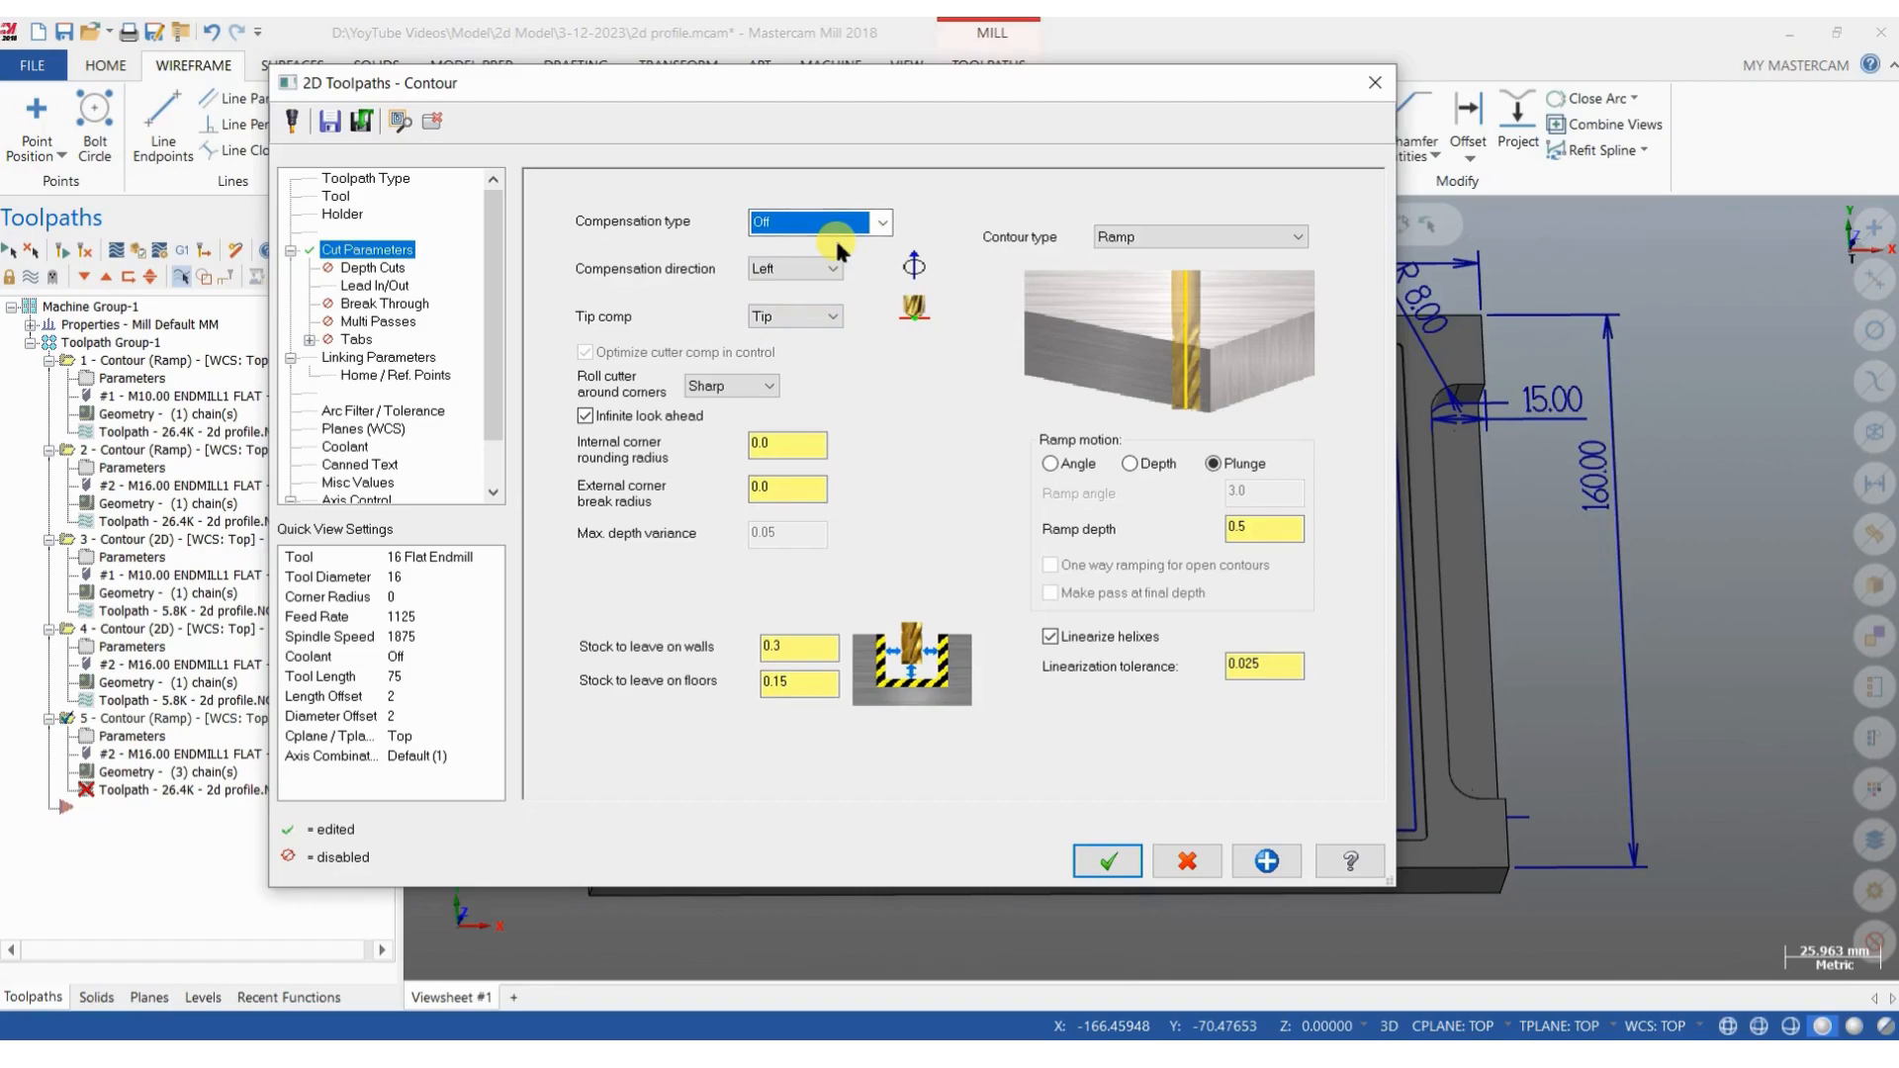
double_click(792, 648)
text(0)
click(812, 679)
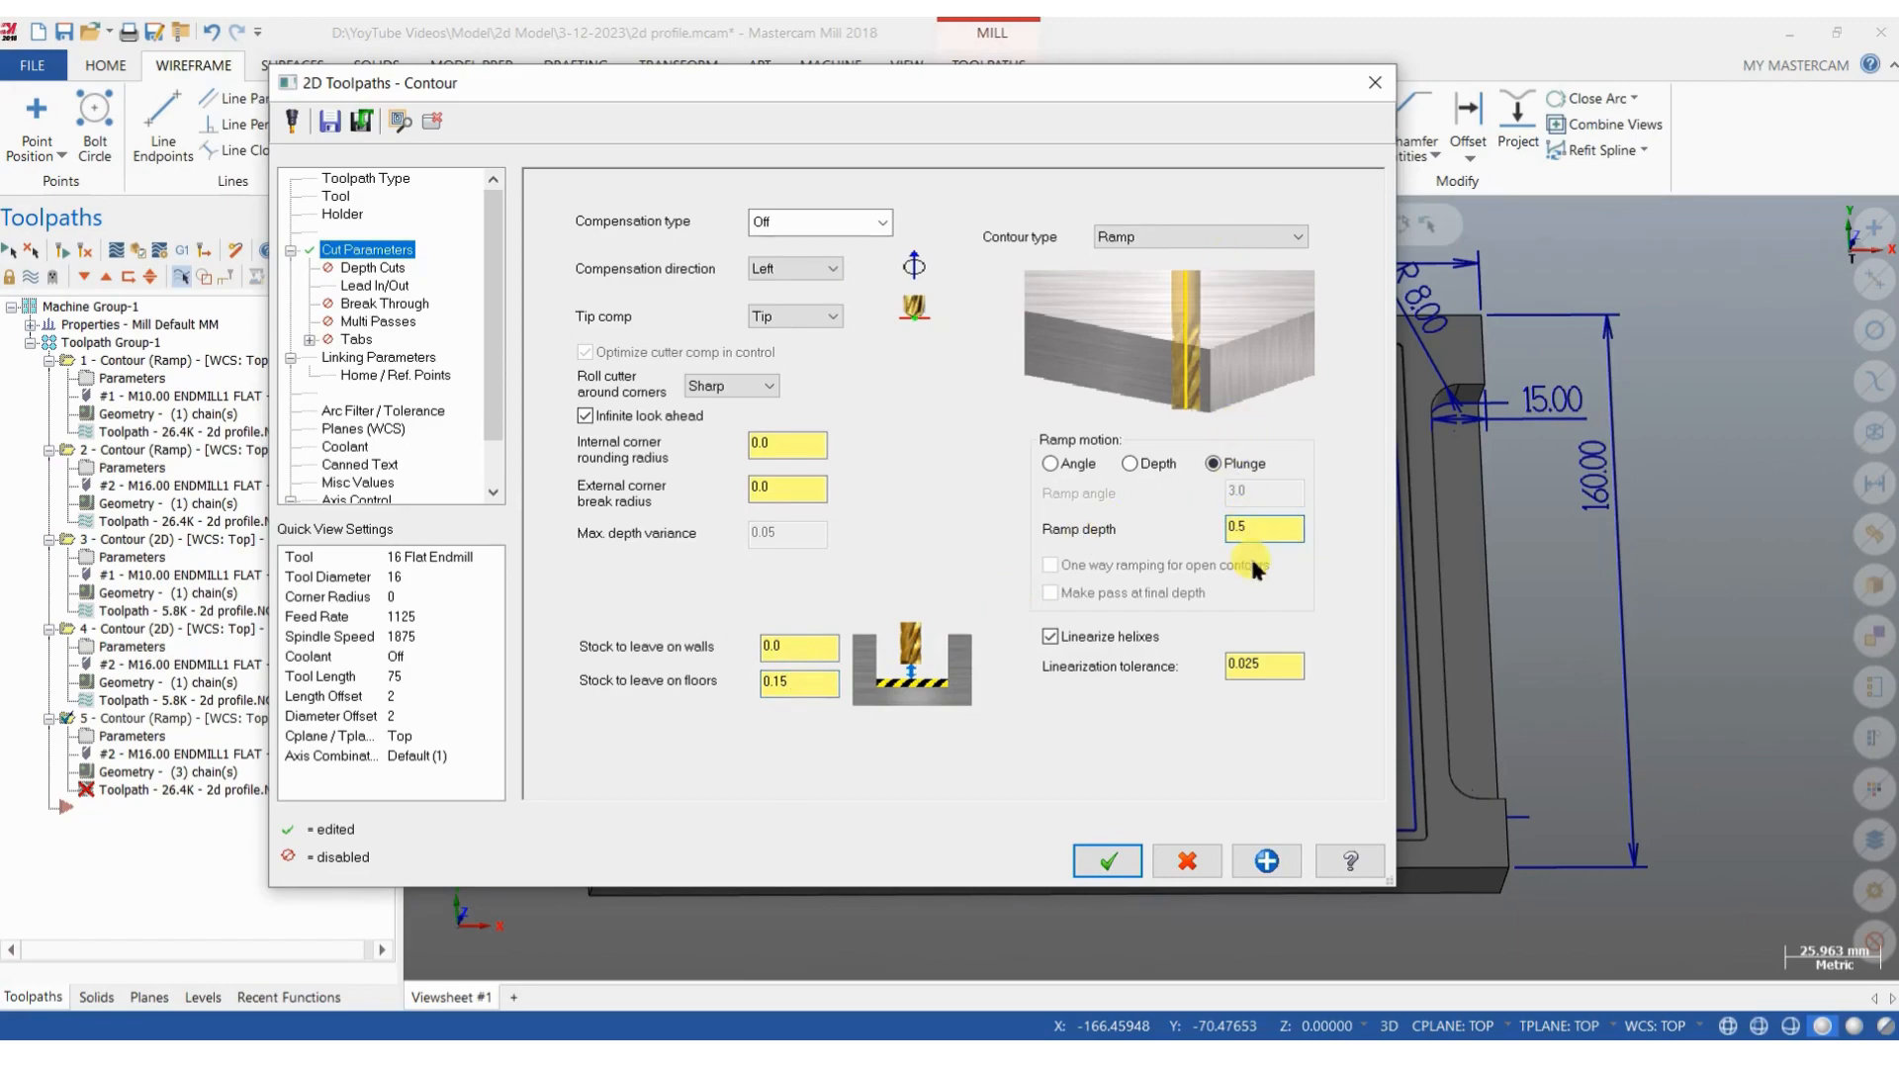
click(357, 287)
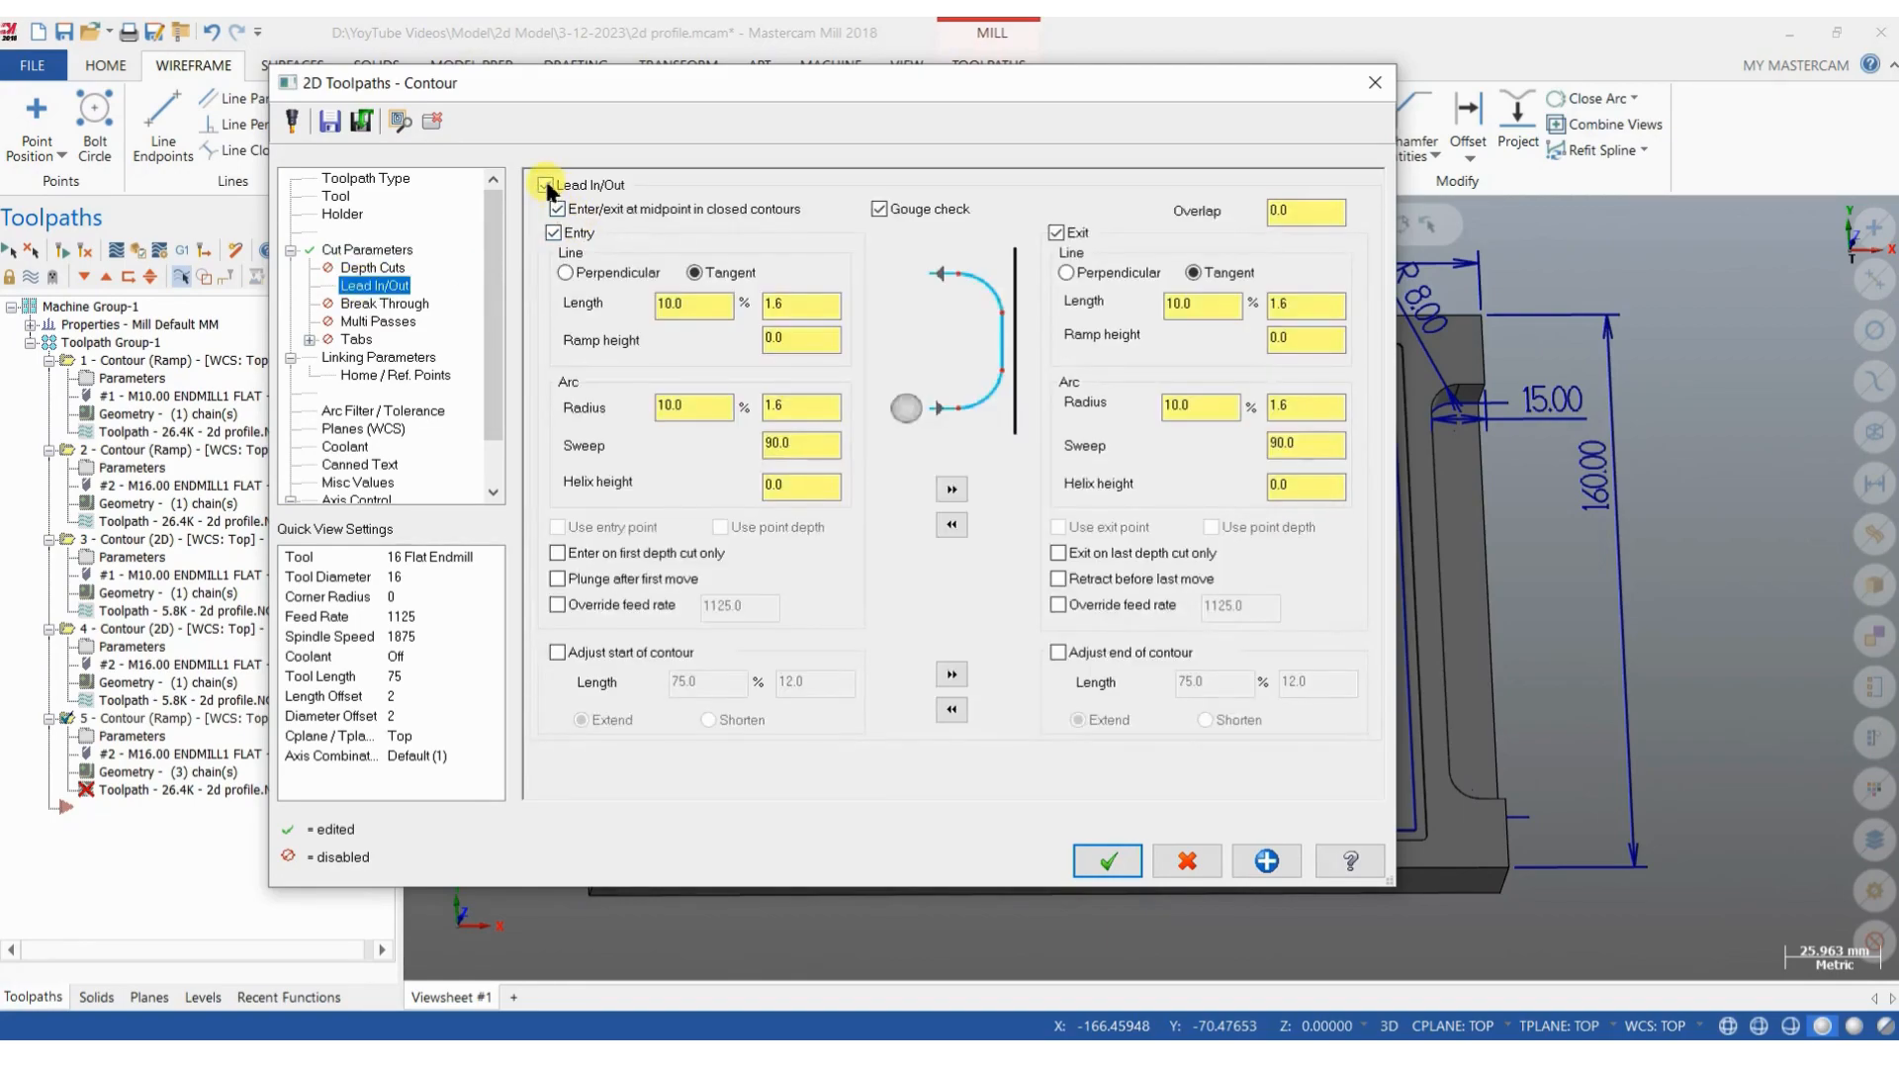
click(545, 185)
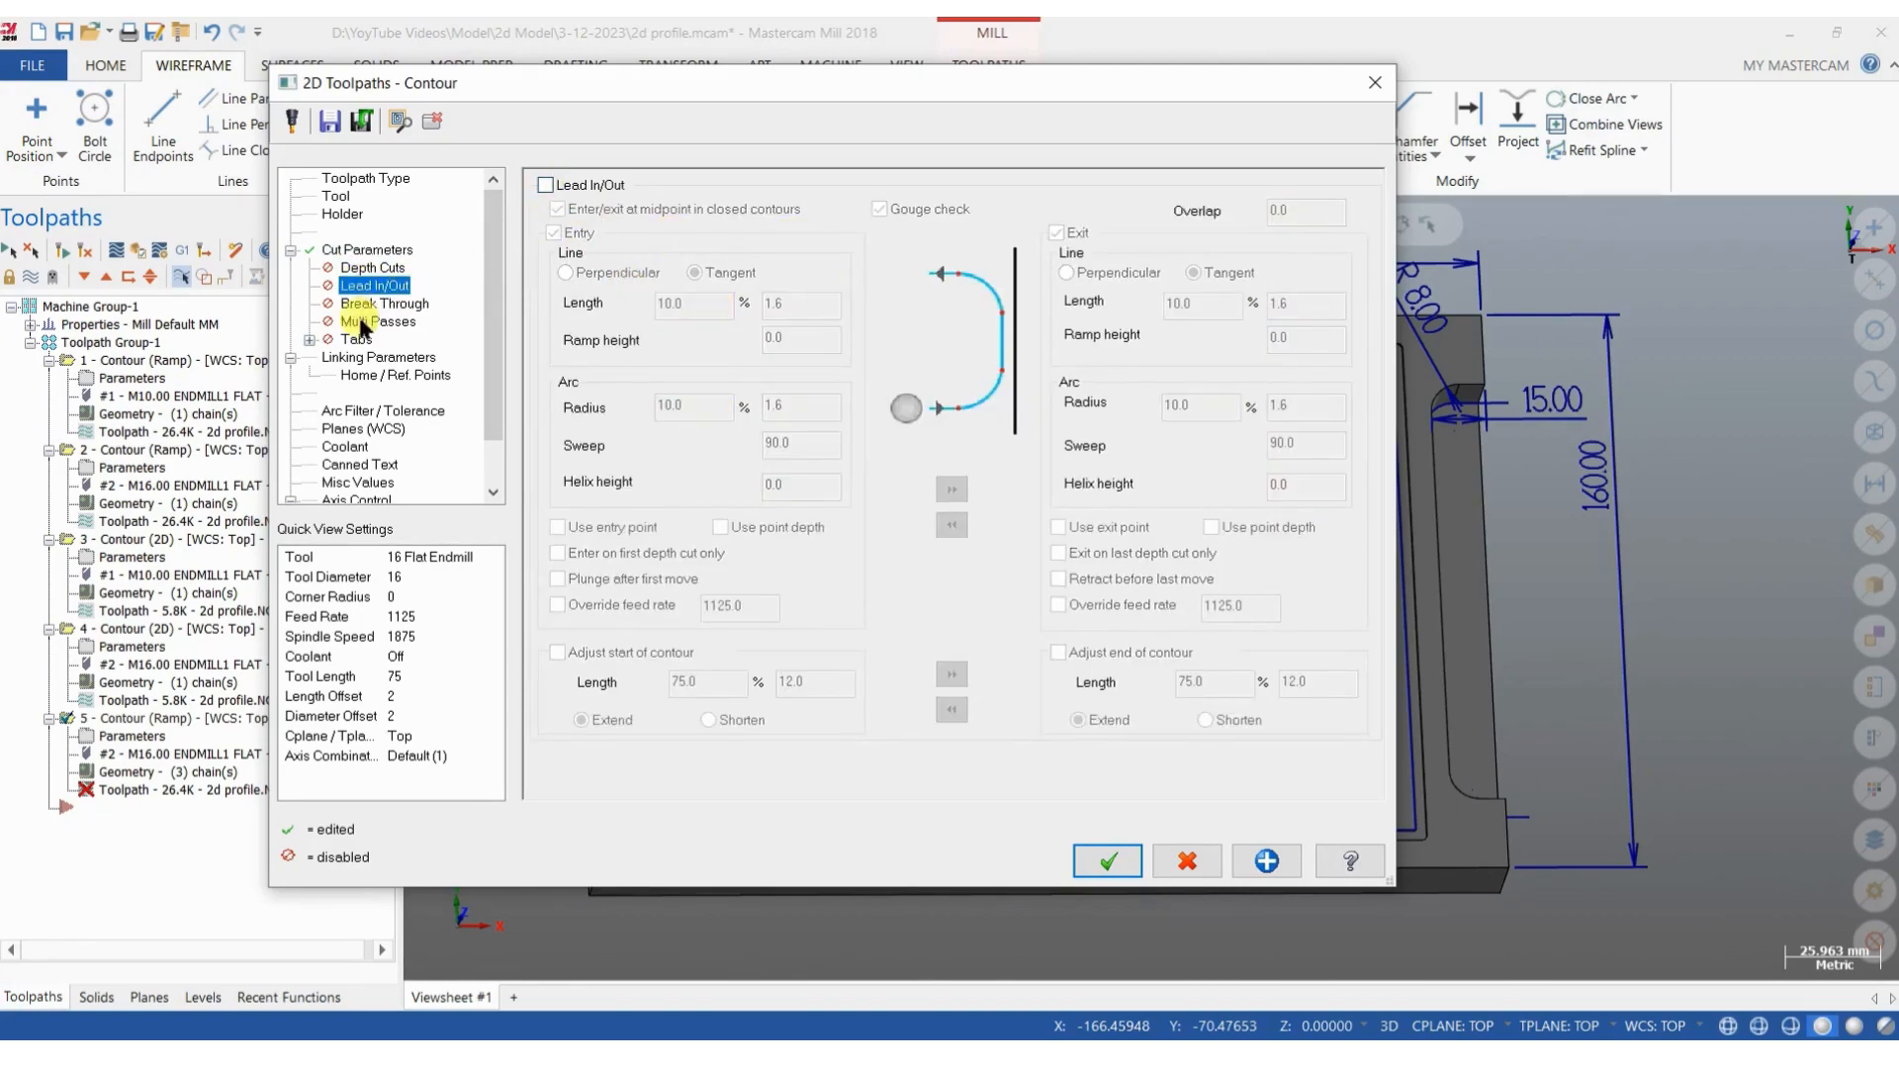
Set operation 5's absolute depth to -8.0 by picking a point on the I-shaped slot's floor, and accept the parameters.
click(377, 358)
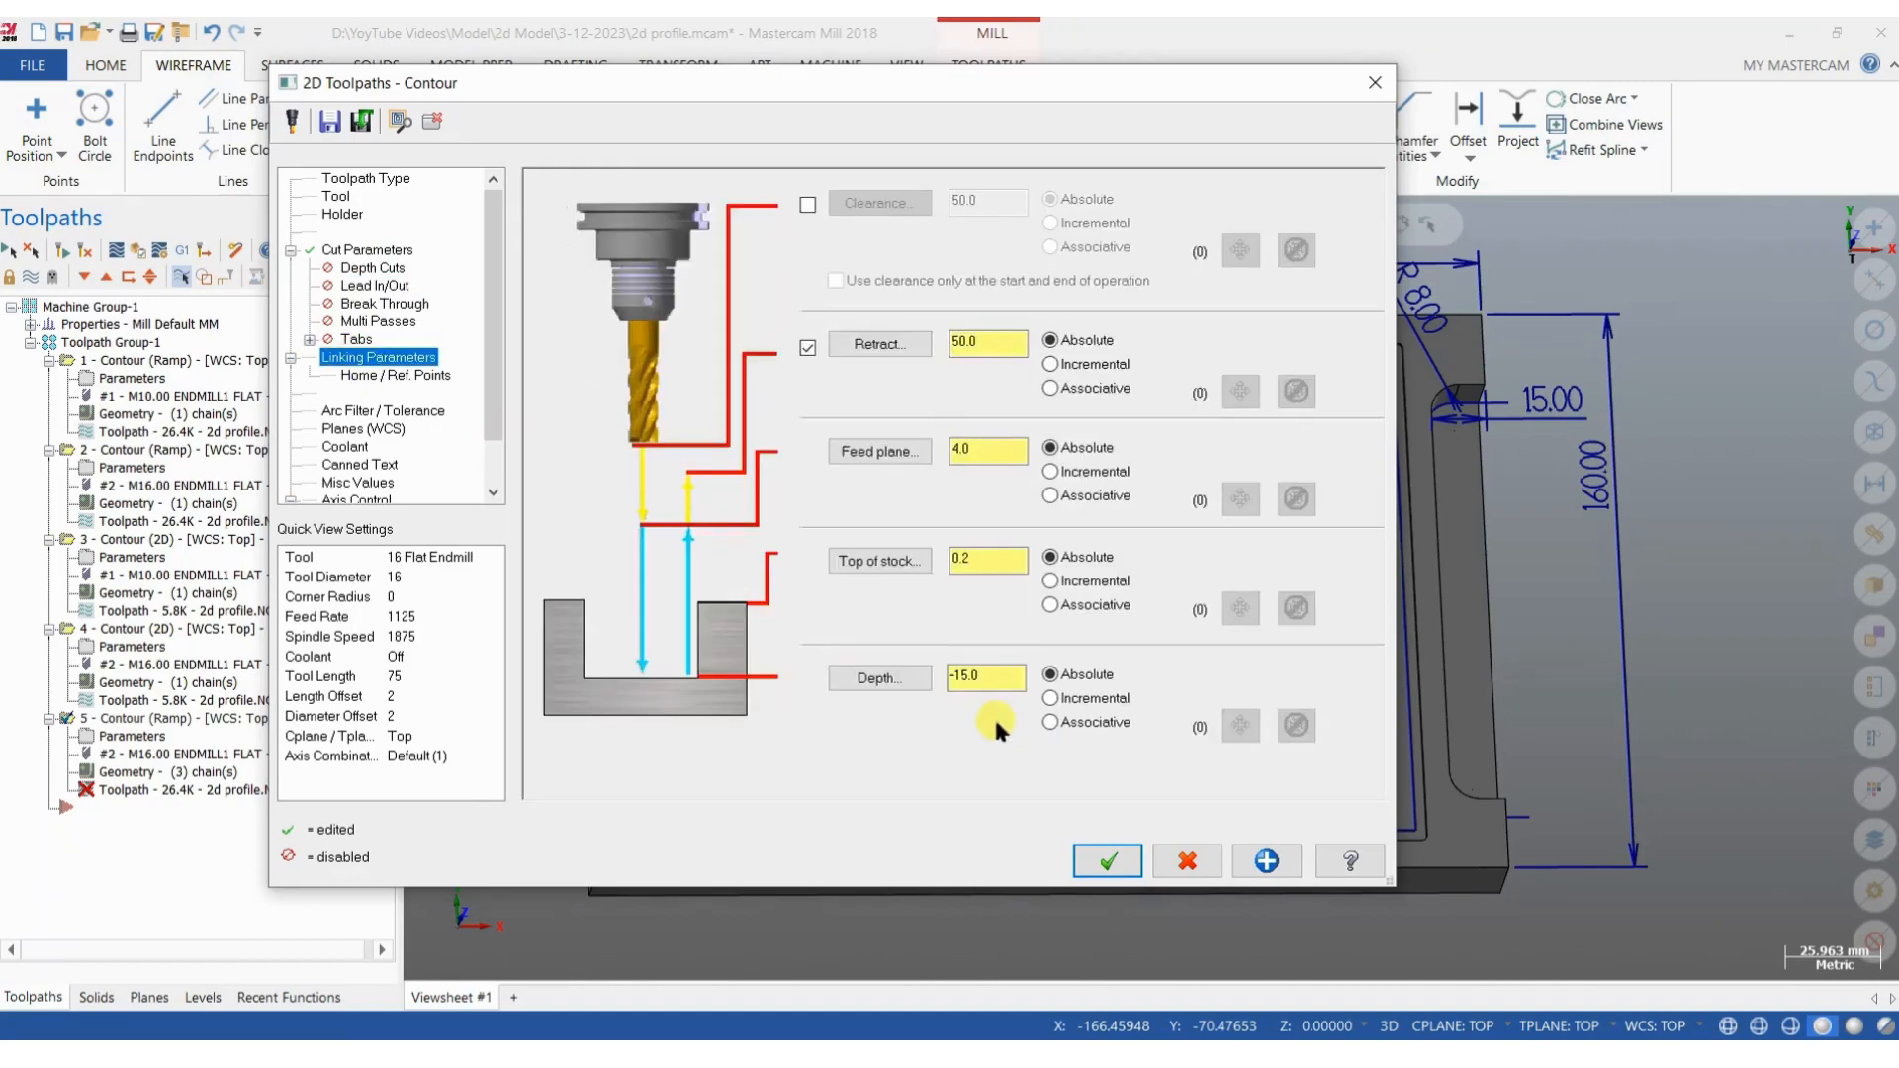
click(878, 679)
scroll(1088, 450, up, 5)
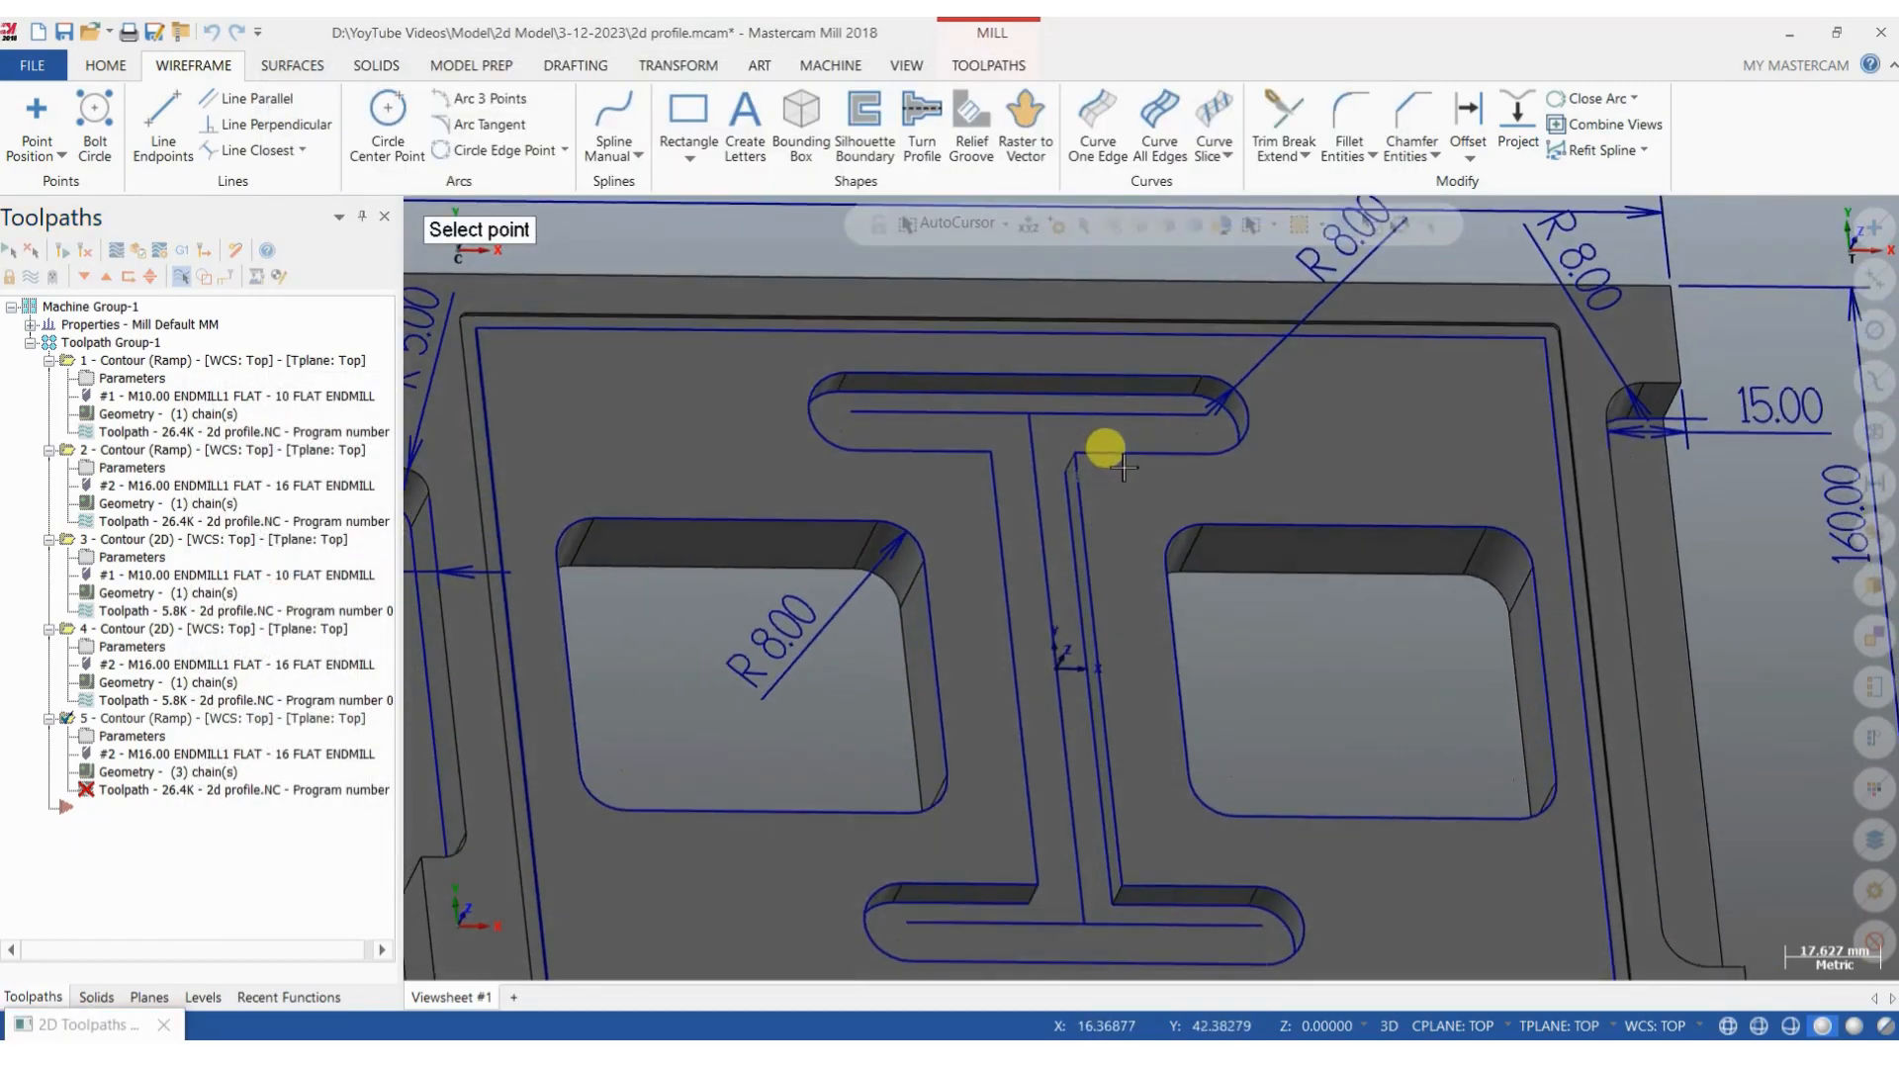
scroll(1168, 403, up, 3)
click(1197, 403)
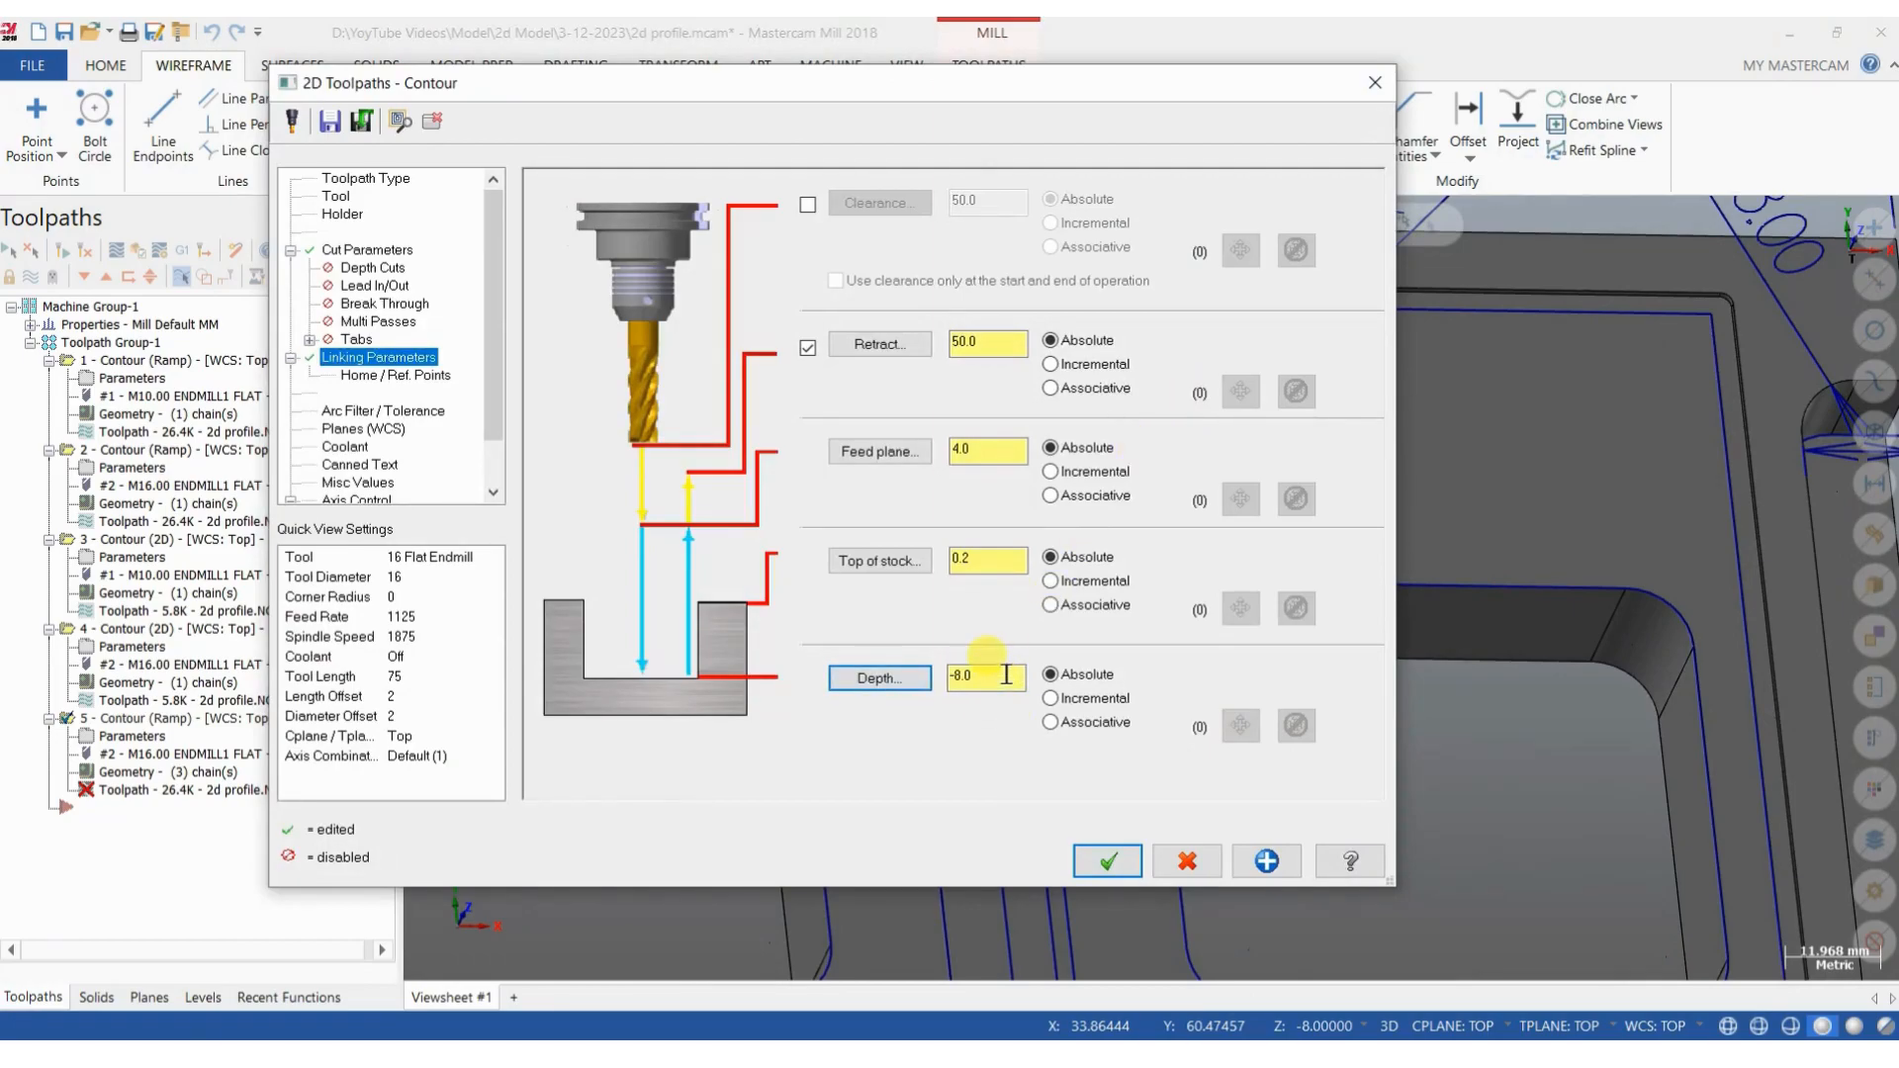
click(1096, 861)
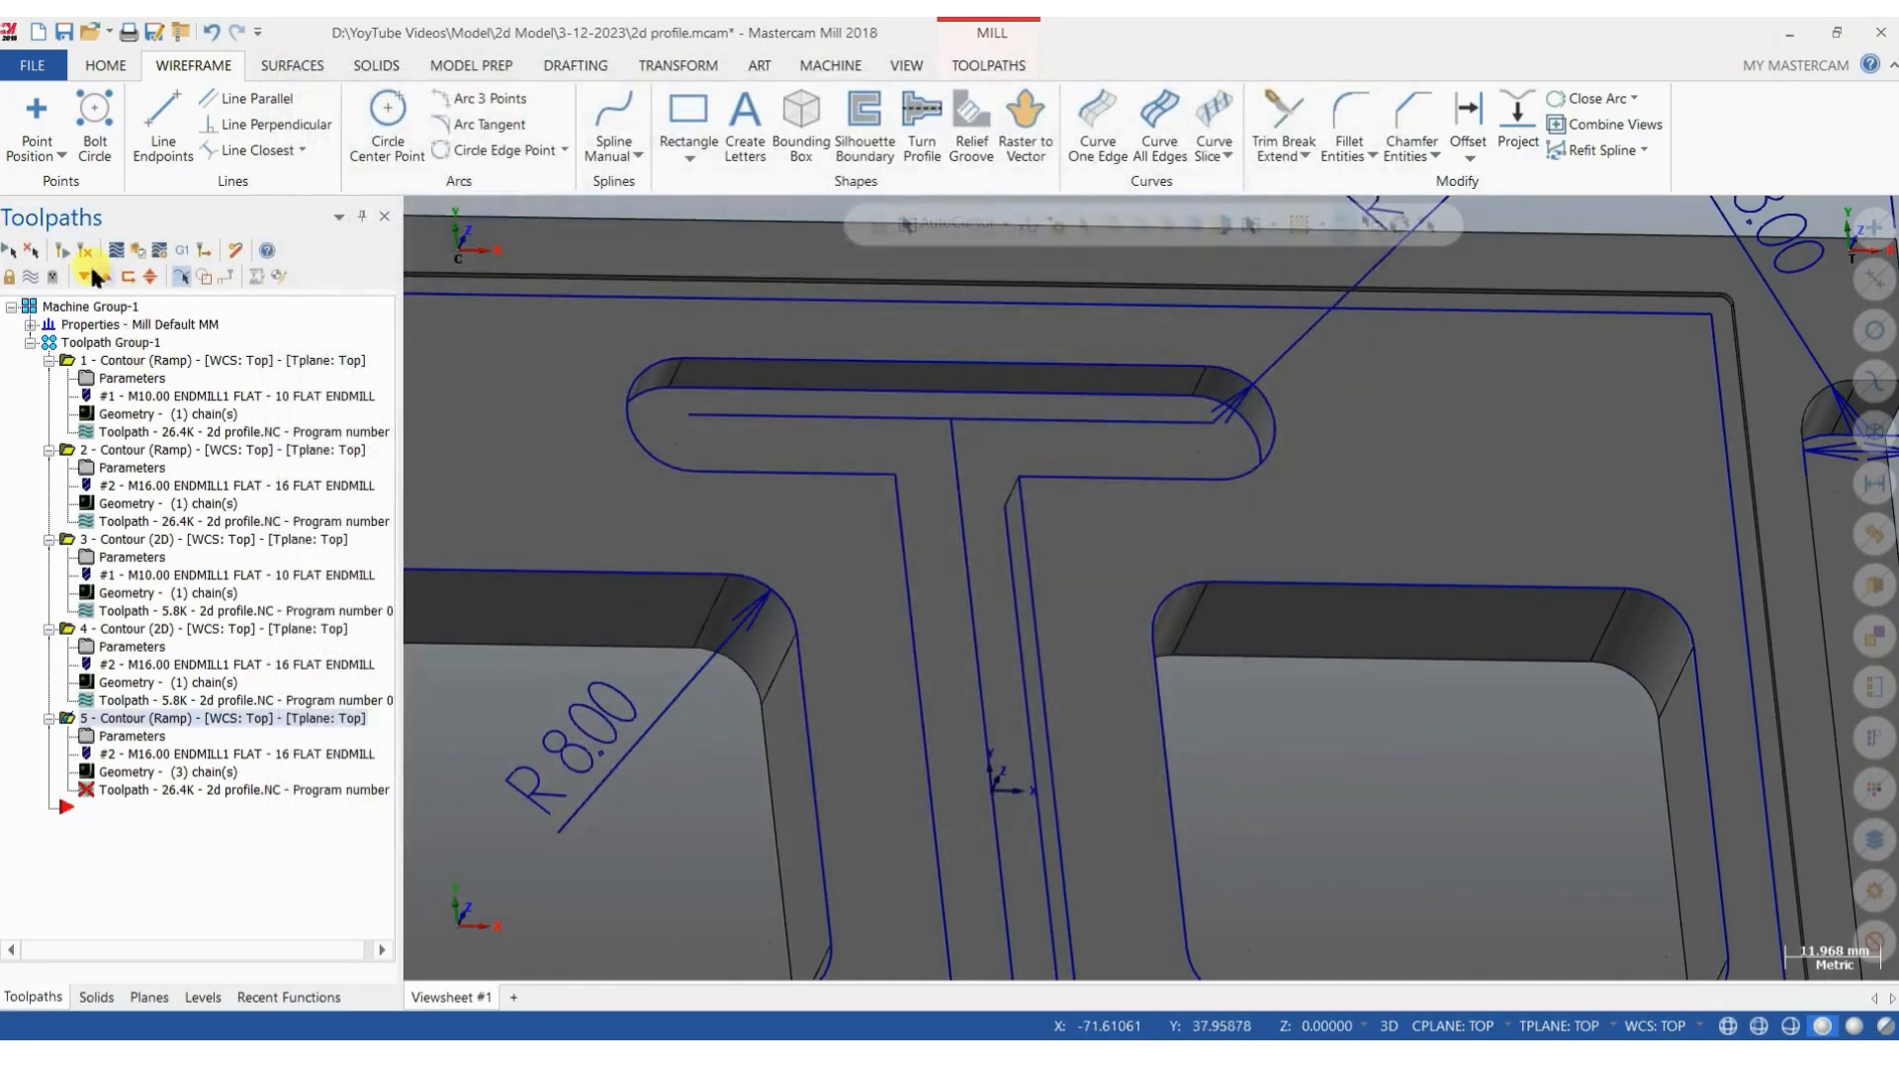
Regenerate operation 5 and inspect its ramp passes along the I-shaped slot.
click(62, 255)
scroll(1039, 583, down, 3)
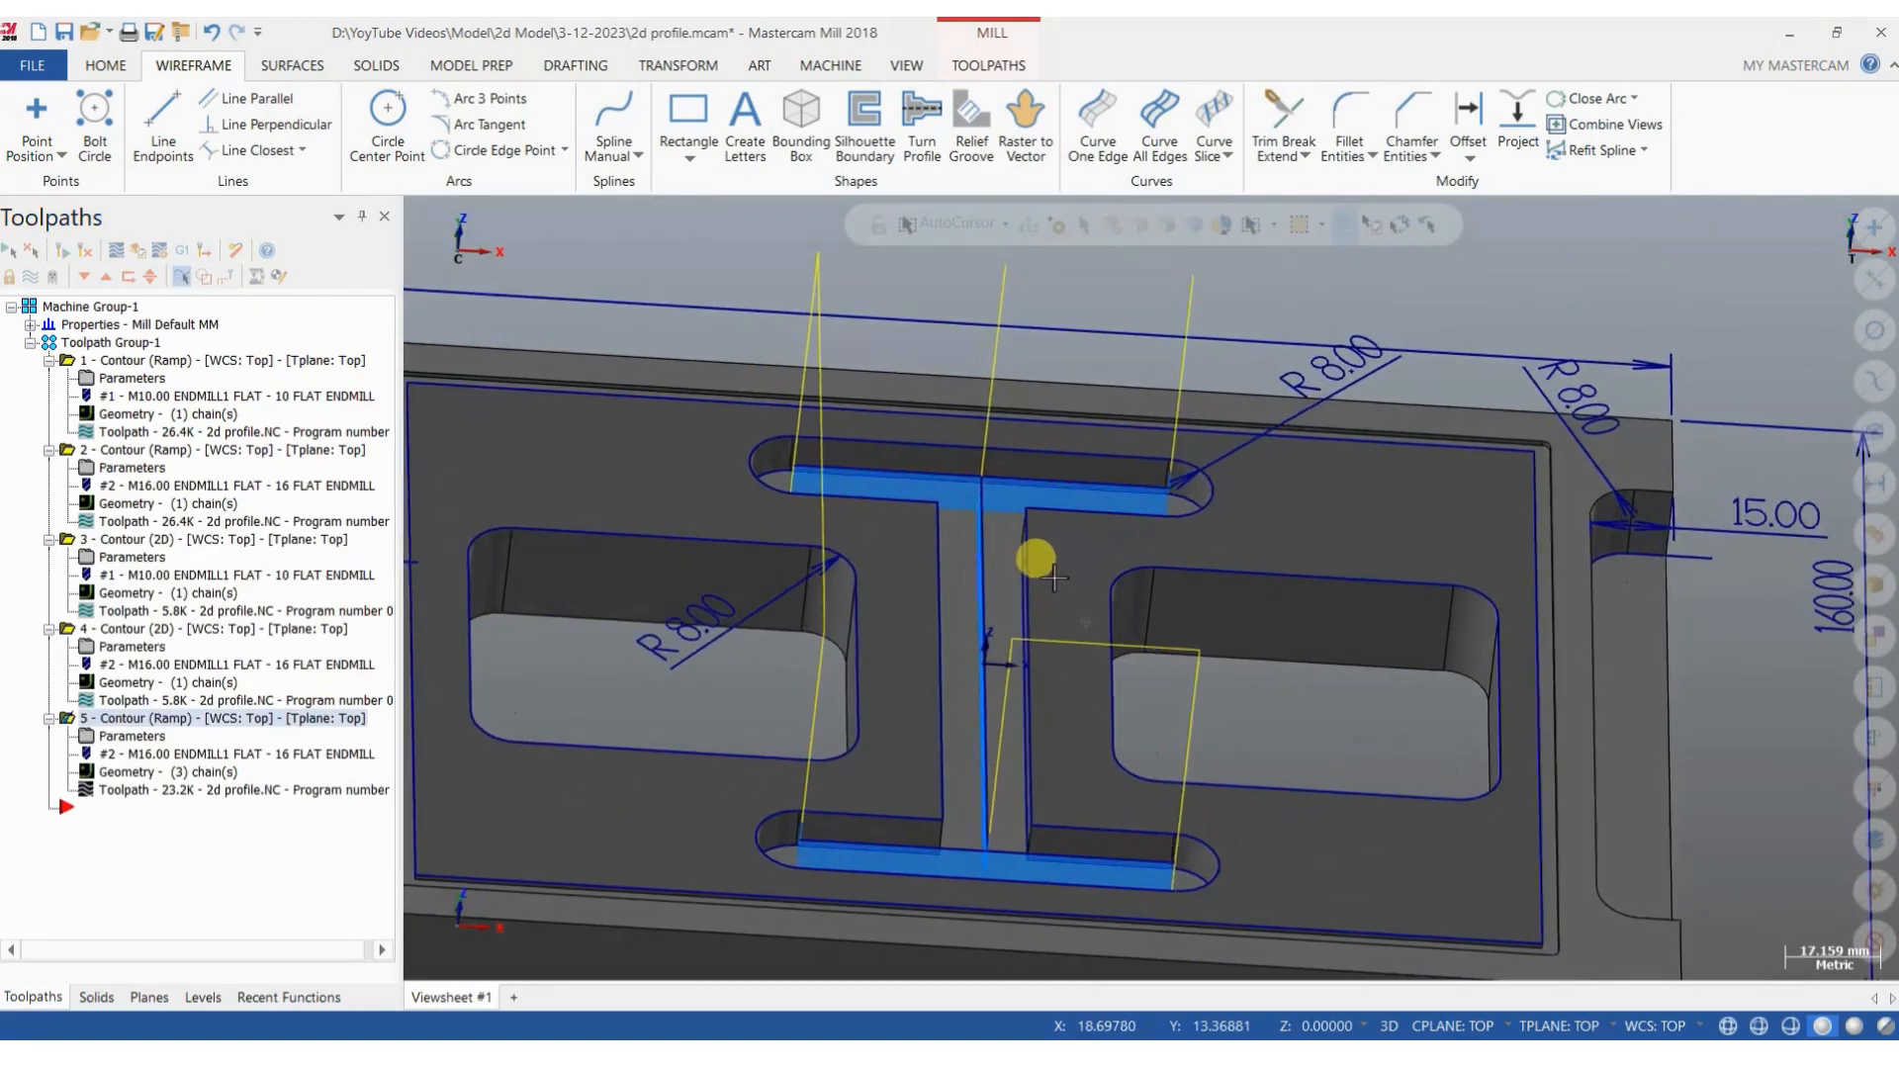
scroll(1054, 577, down, 5)
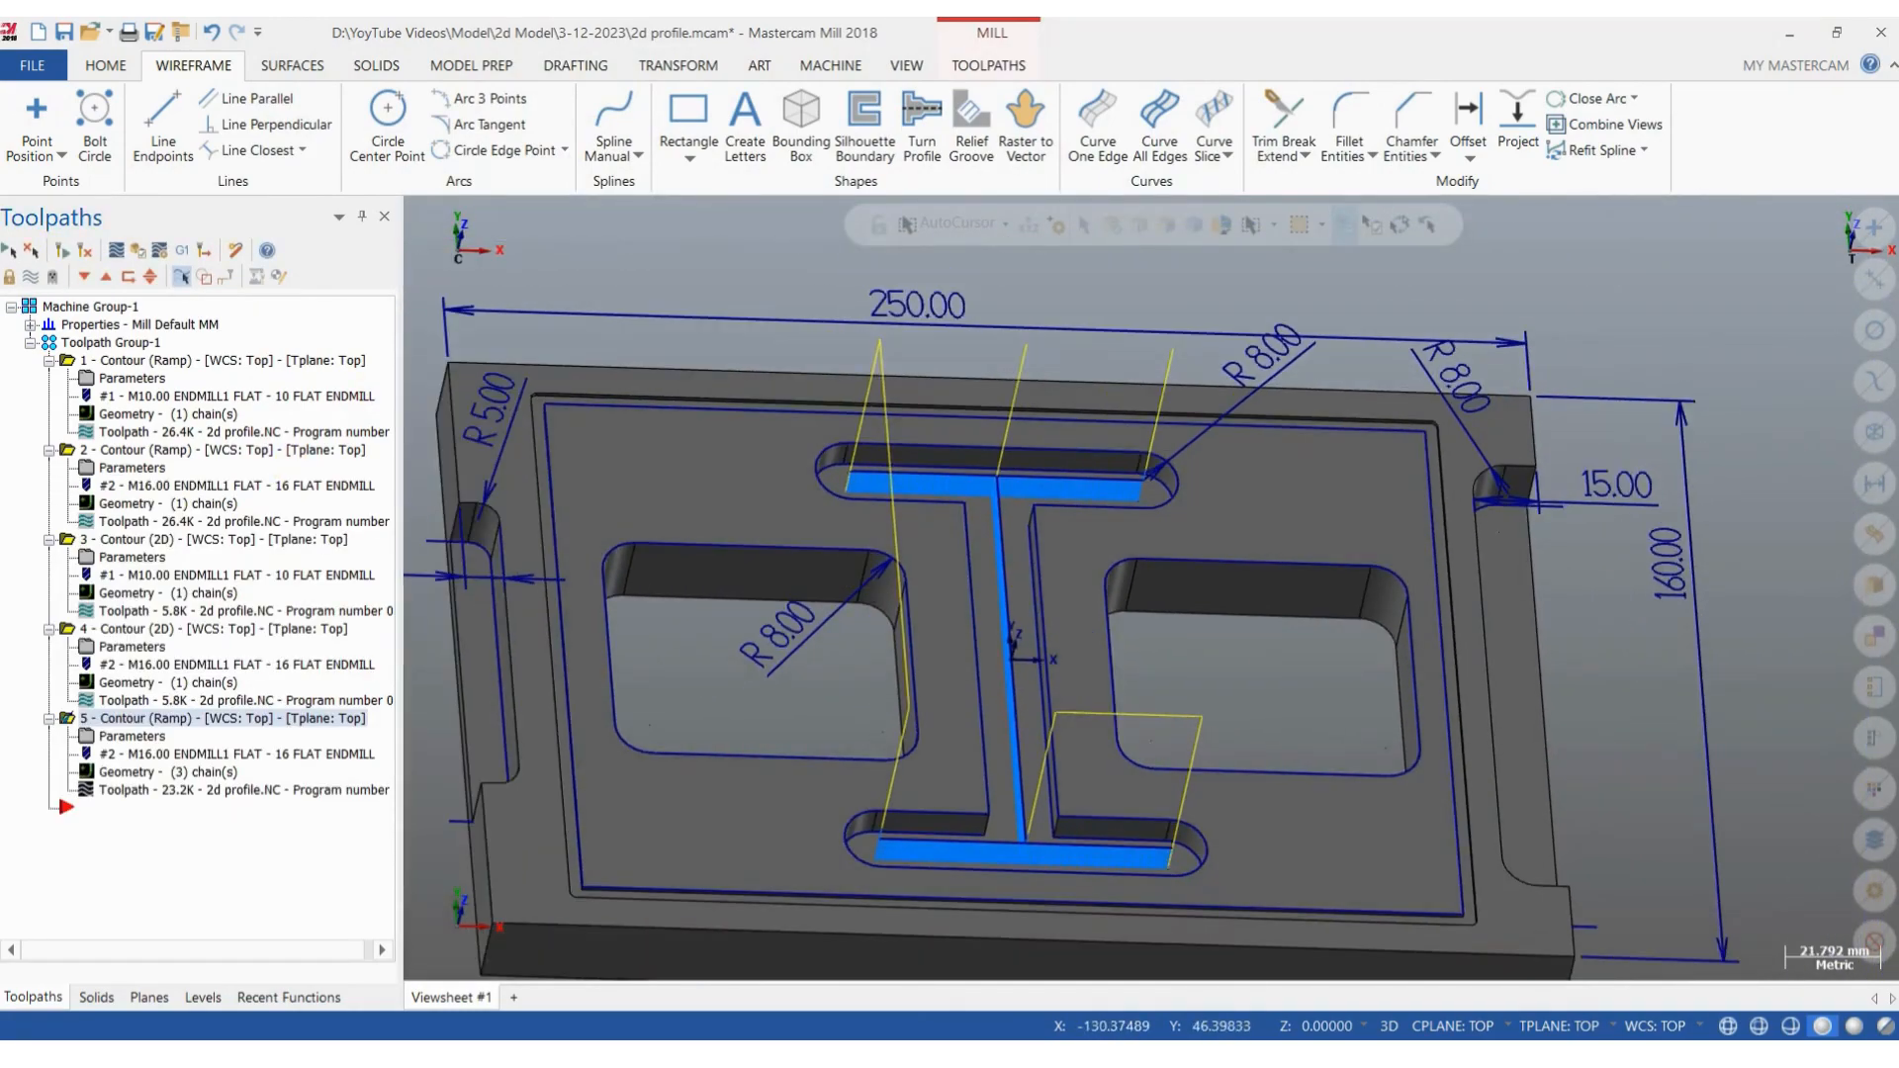
Copy operation 5, the ramp contour of the I-shaped slot, and paste it at the end of the toolpath group.
right_click(144, 719)
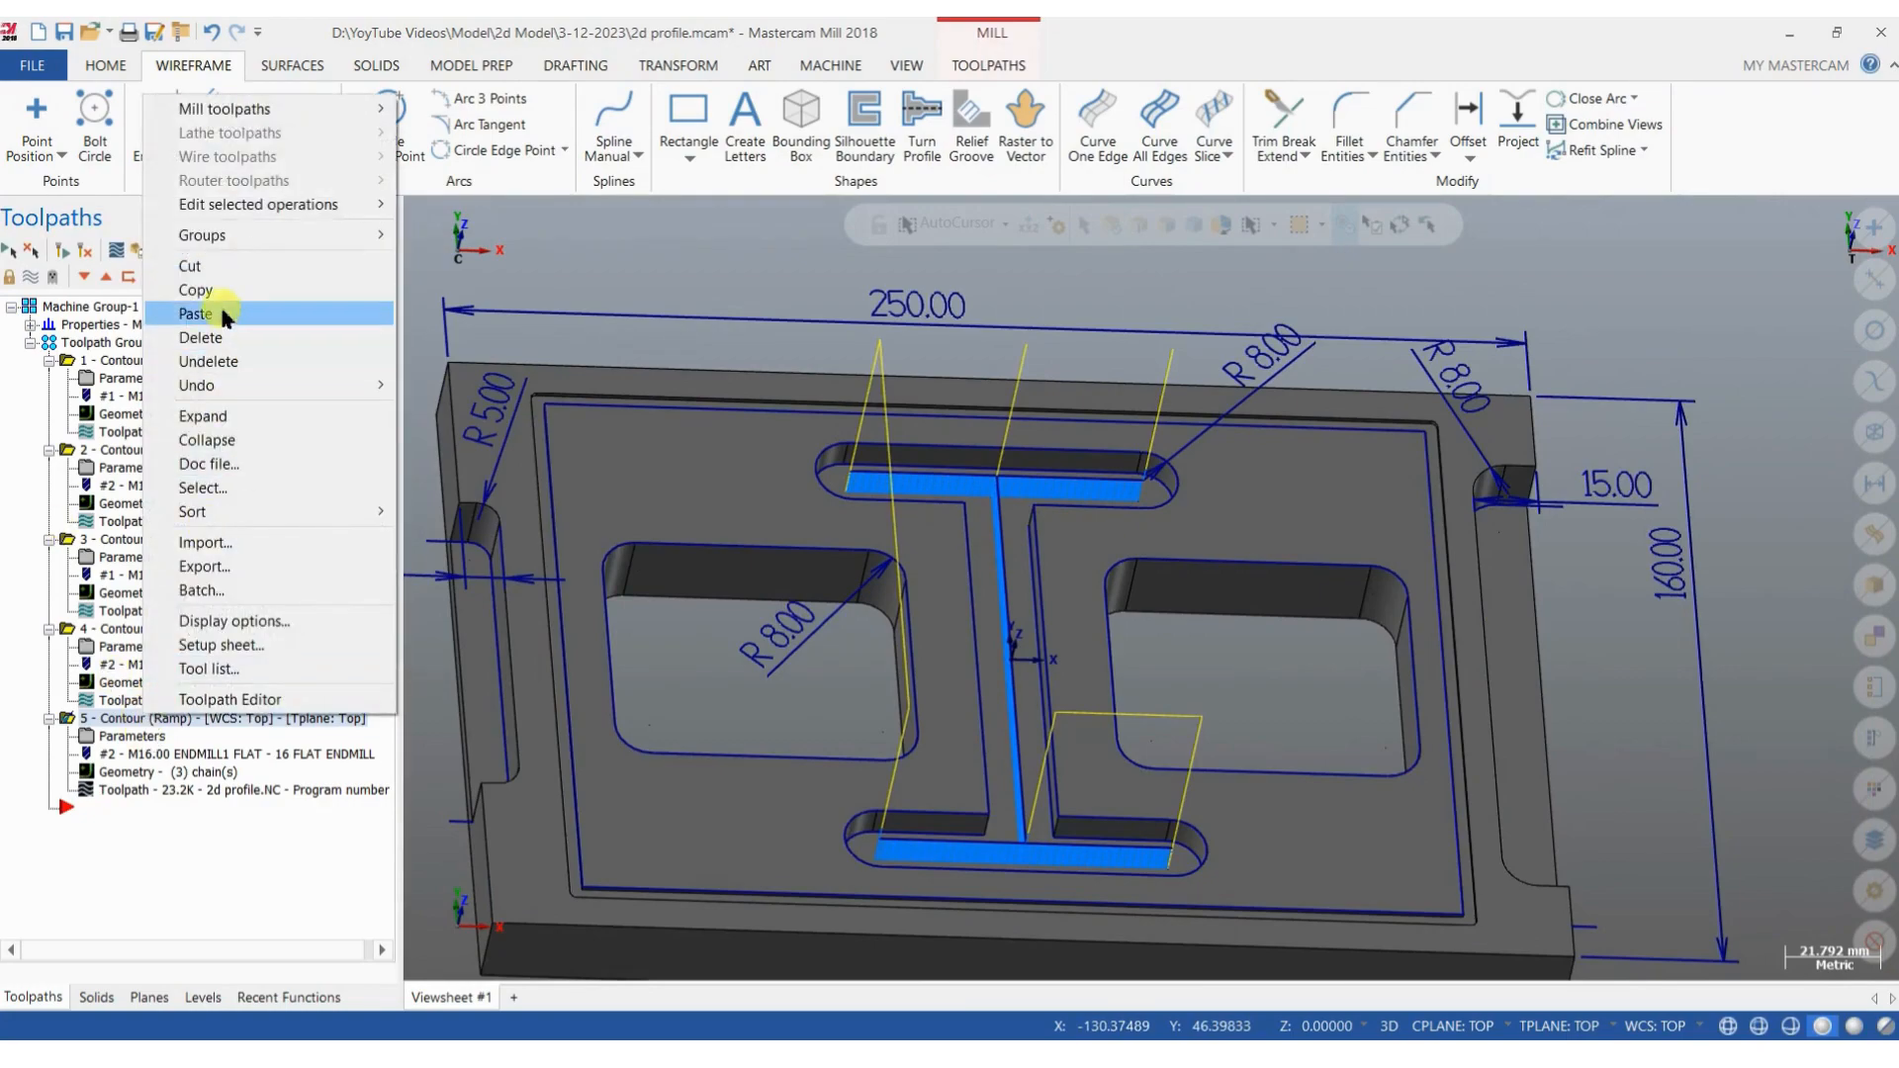
click(211, 291)
right_click(67, 804)
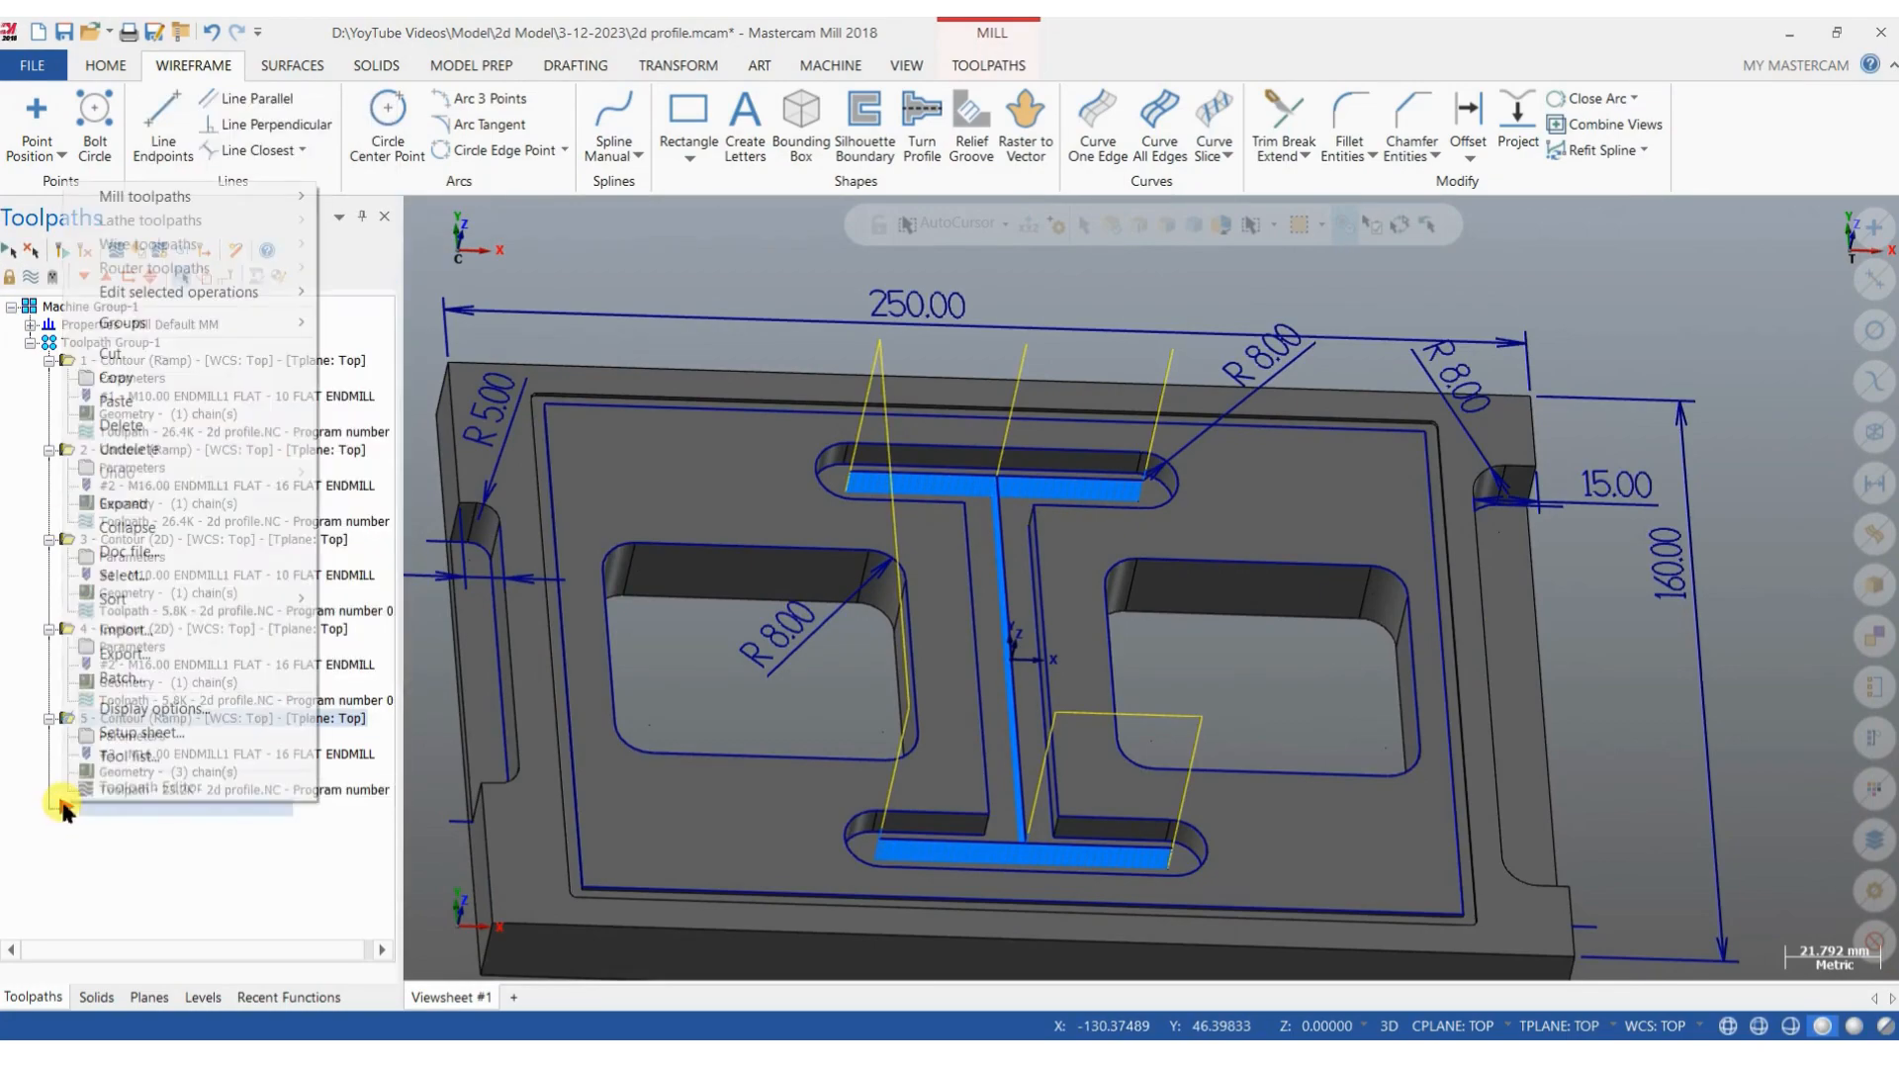
click(116, 401)
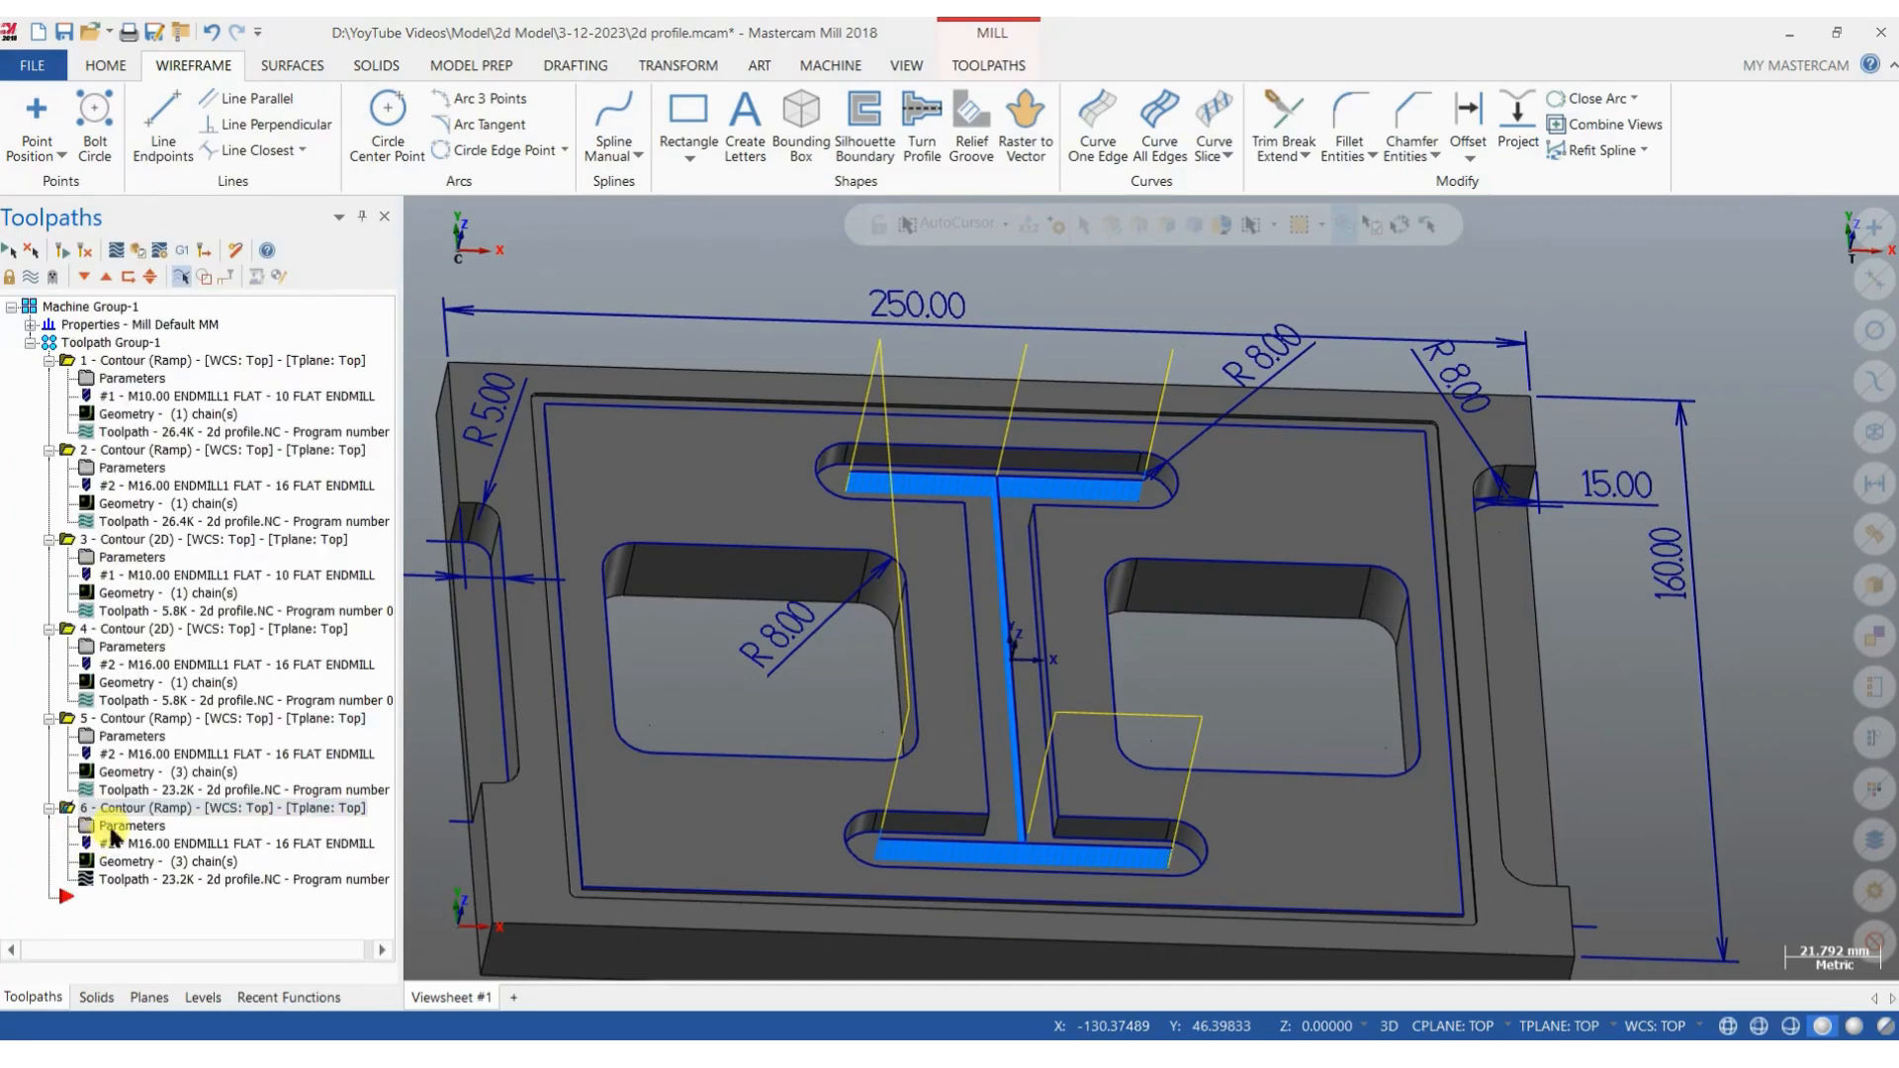
Set operation 6's contour type to 2D and its stock to leave on floors to 0, and accept the parameters.
click(112, 827)
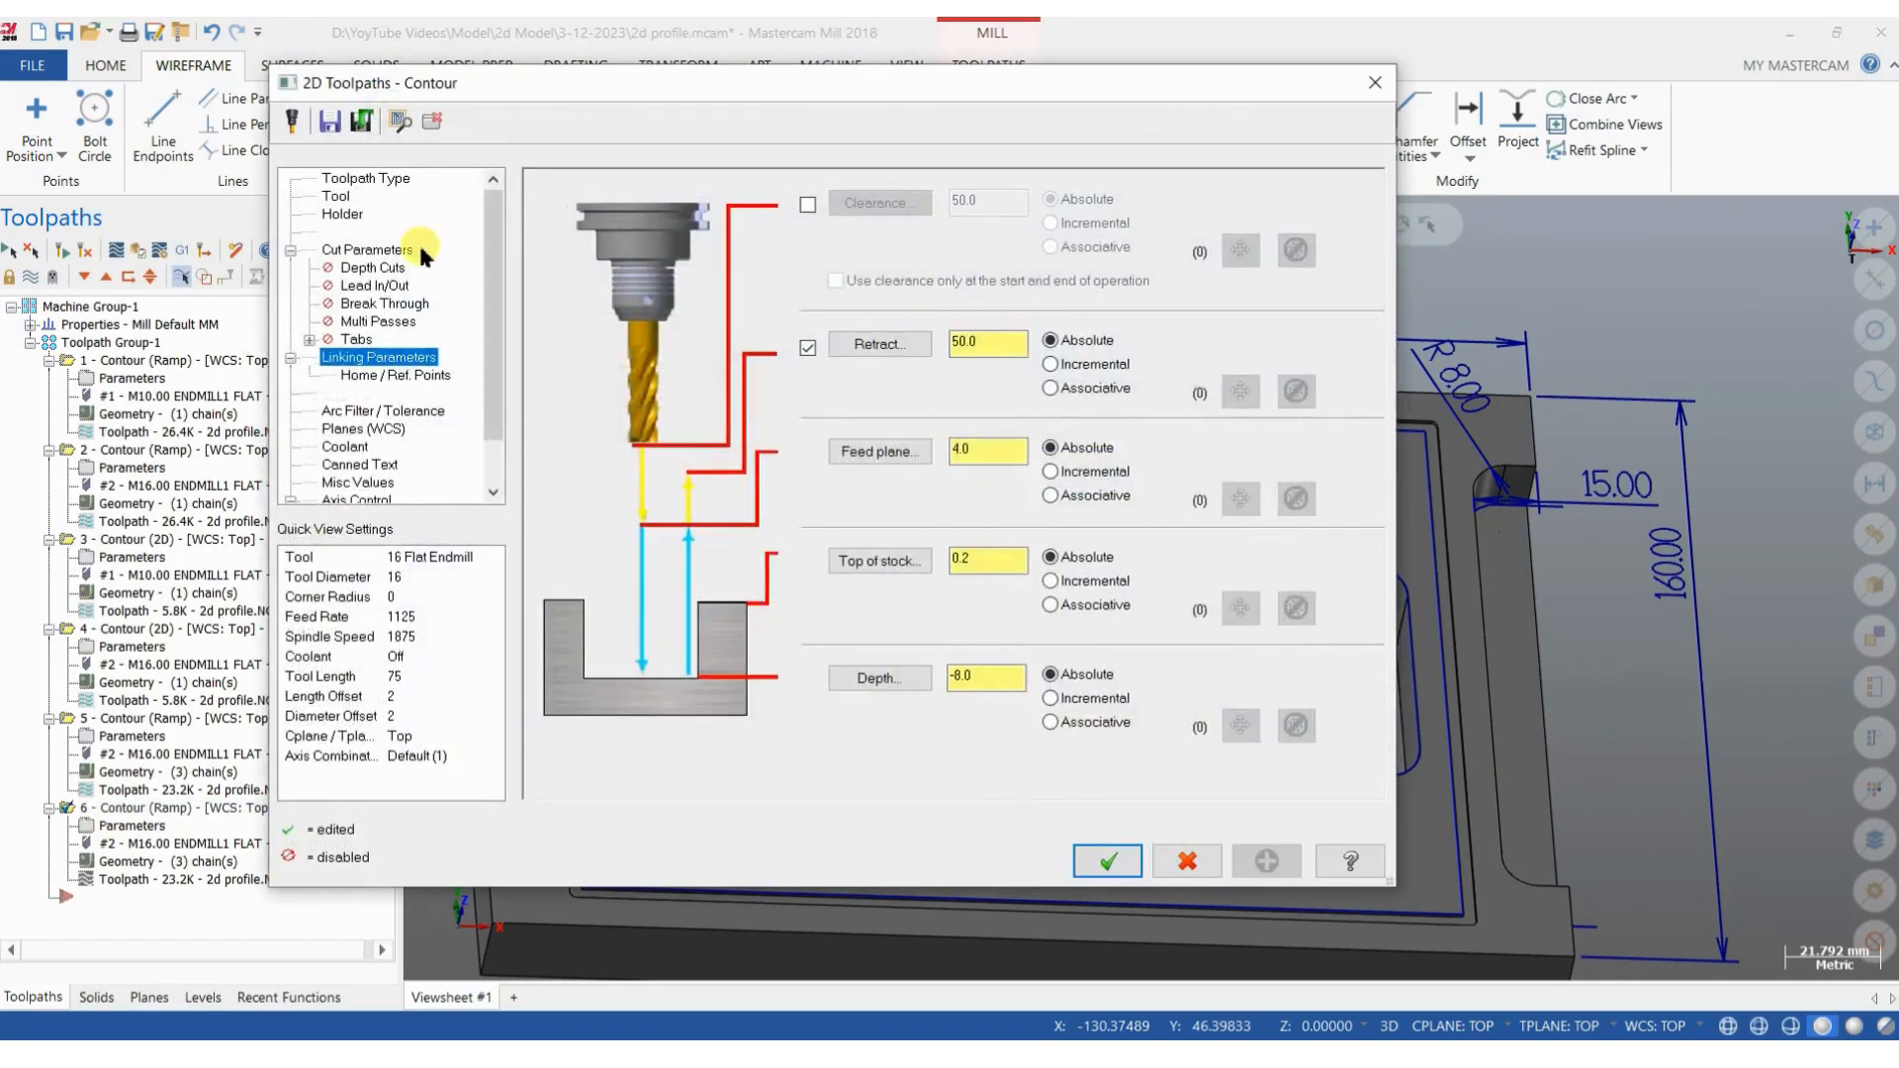
click(386, 252)
click(1143, 235)
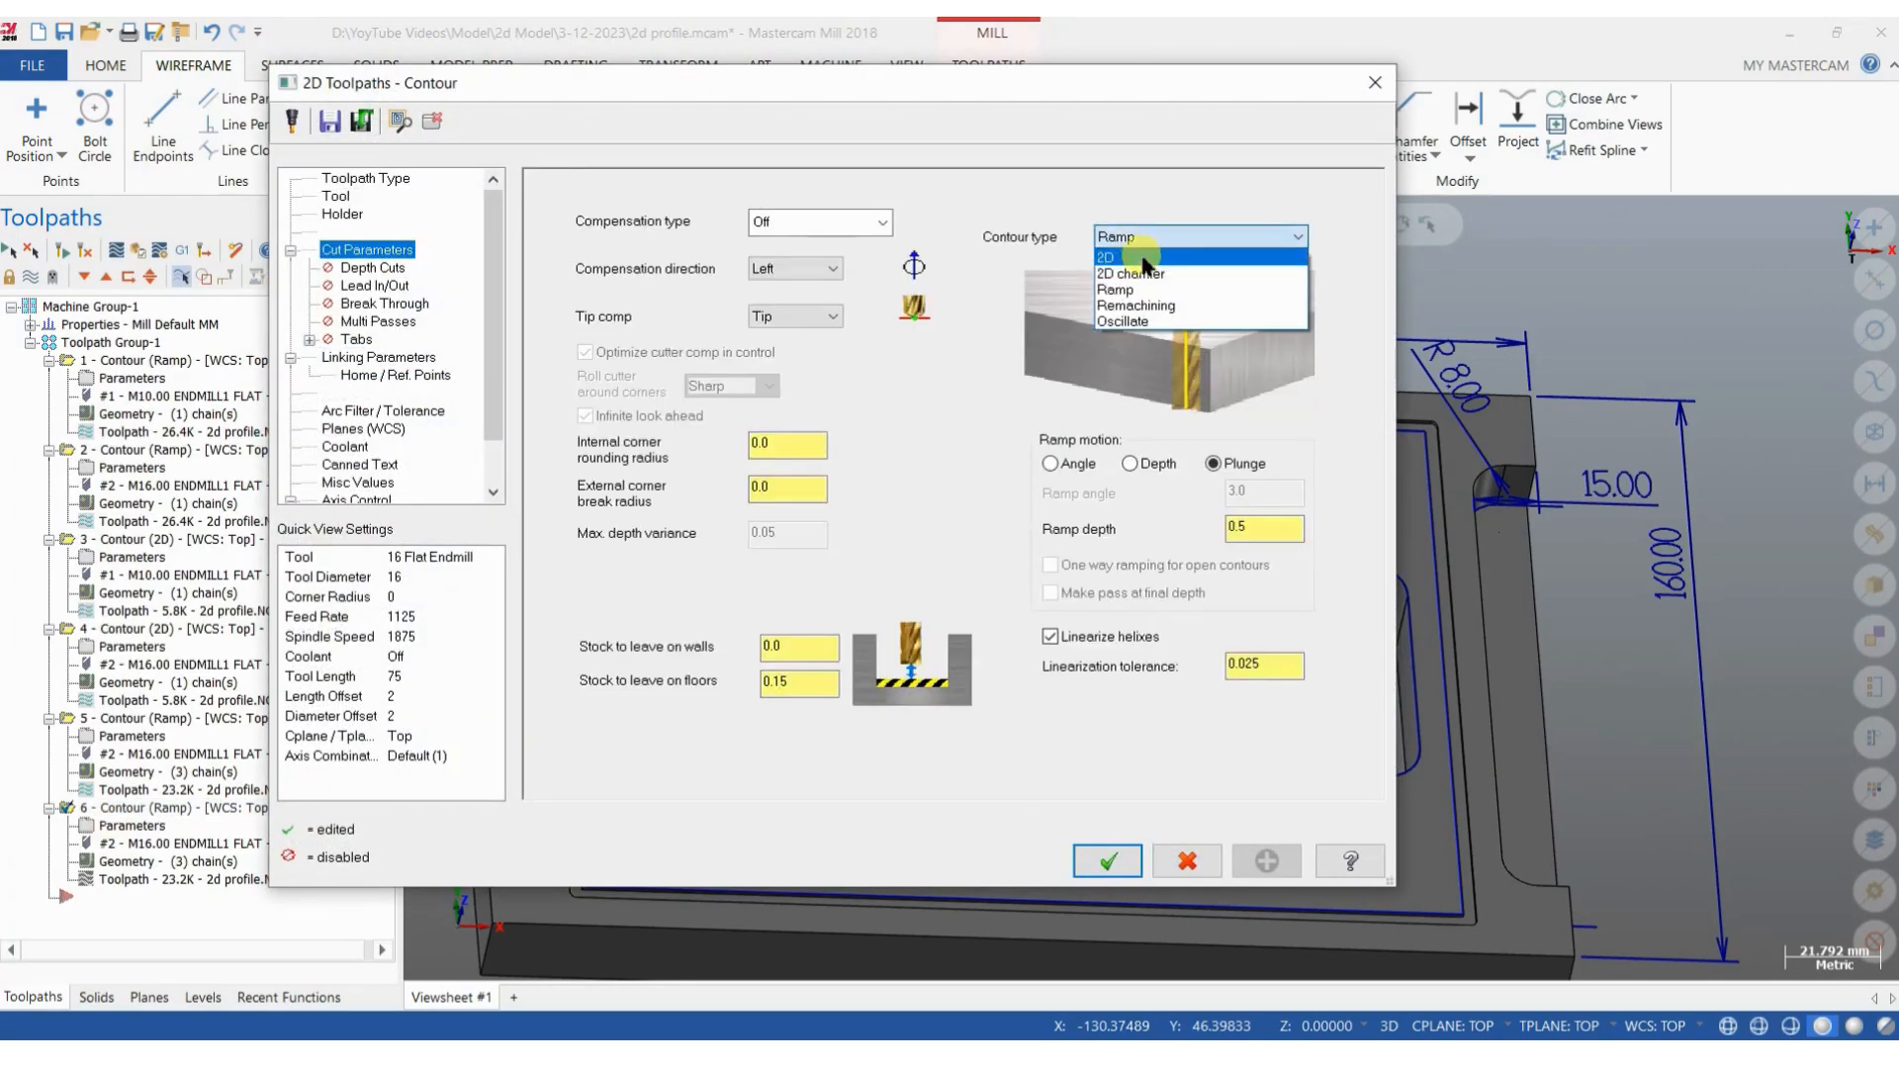
click(1141, 259)
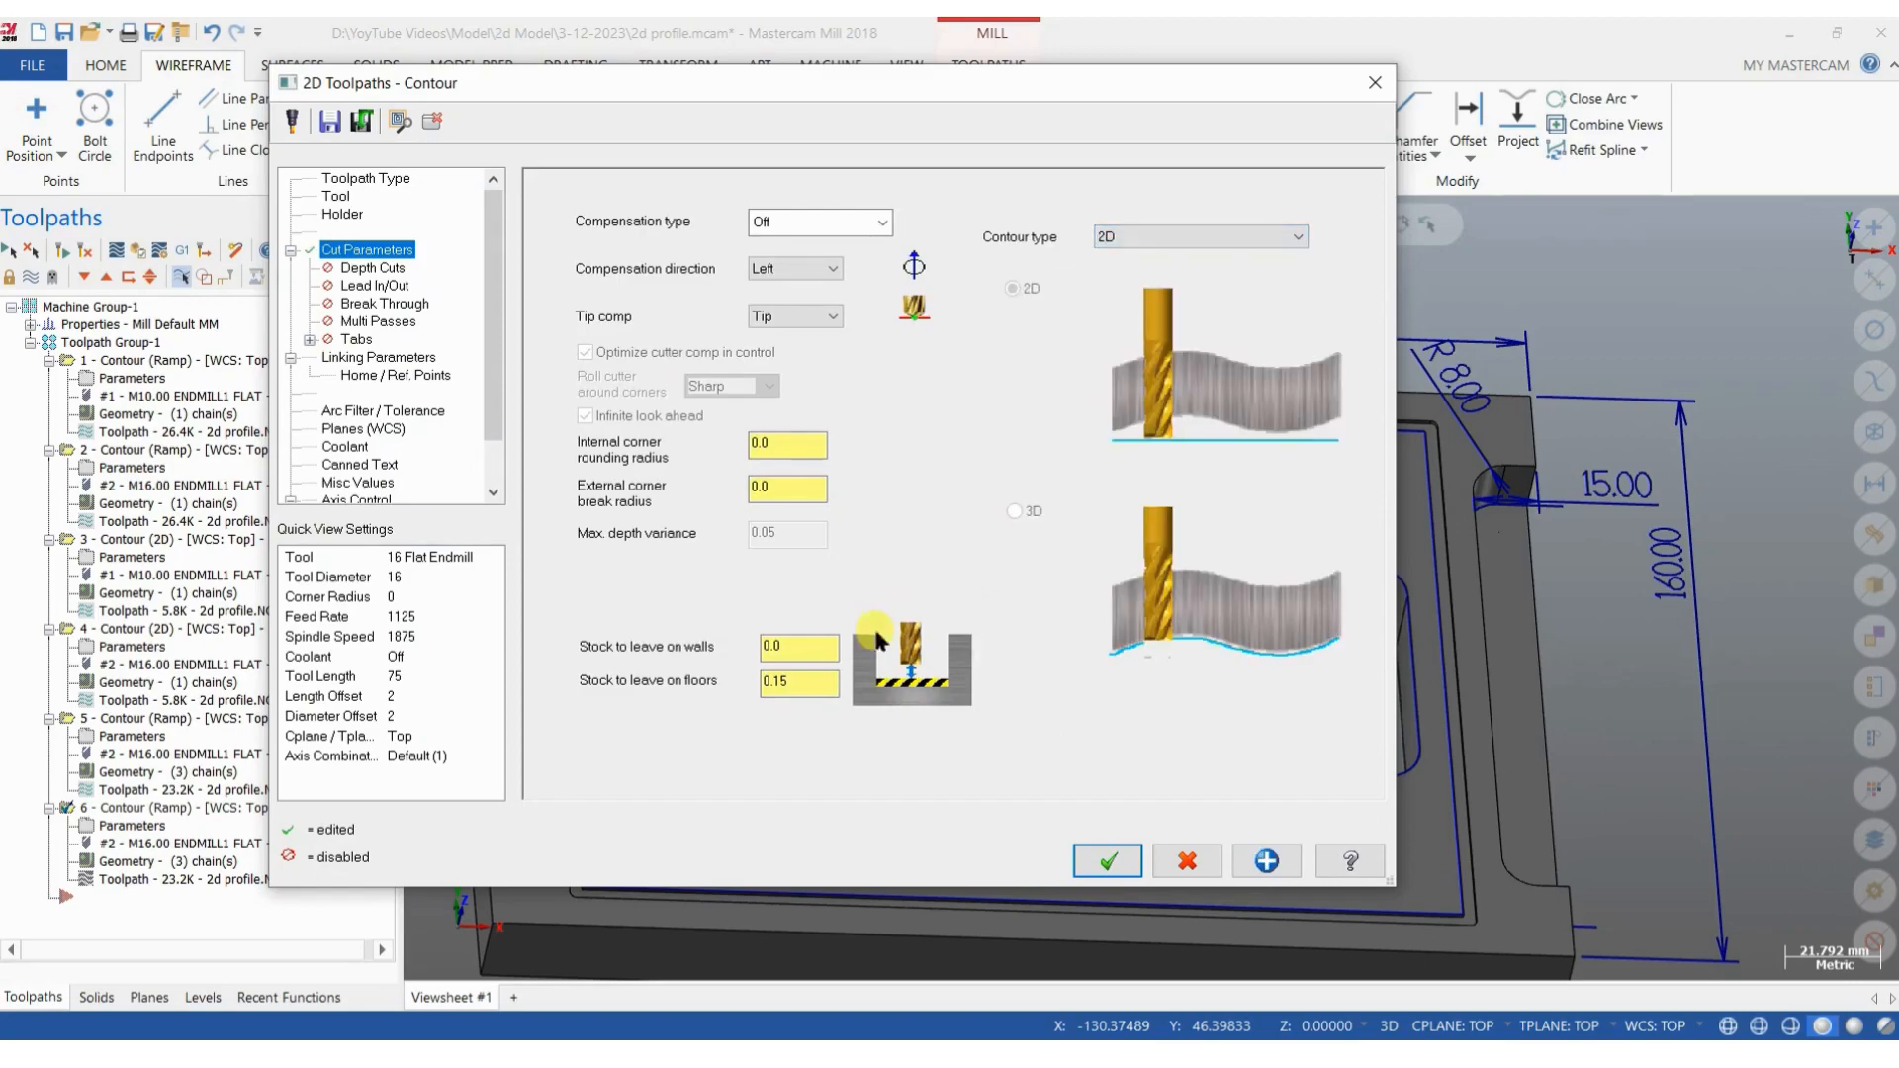
text(0)
click(811, 653)
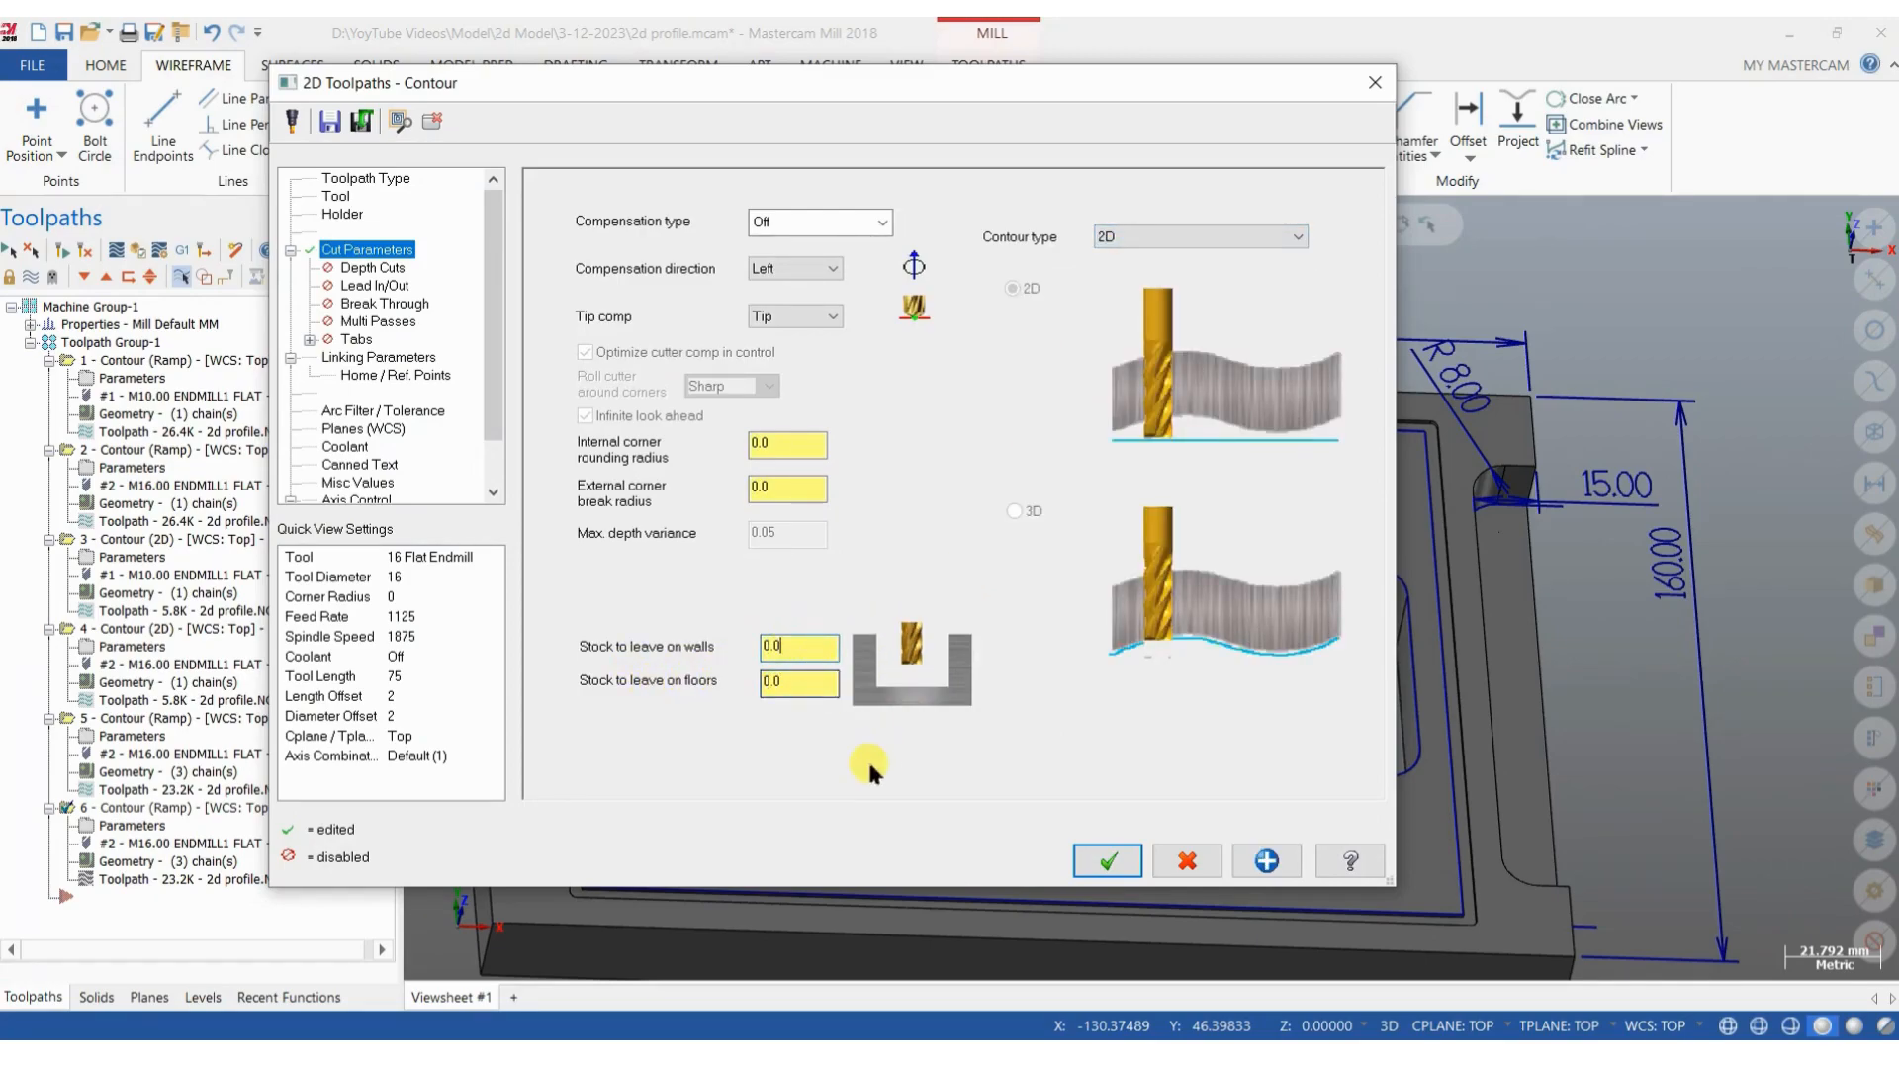
click(1108, 861)
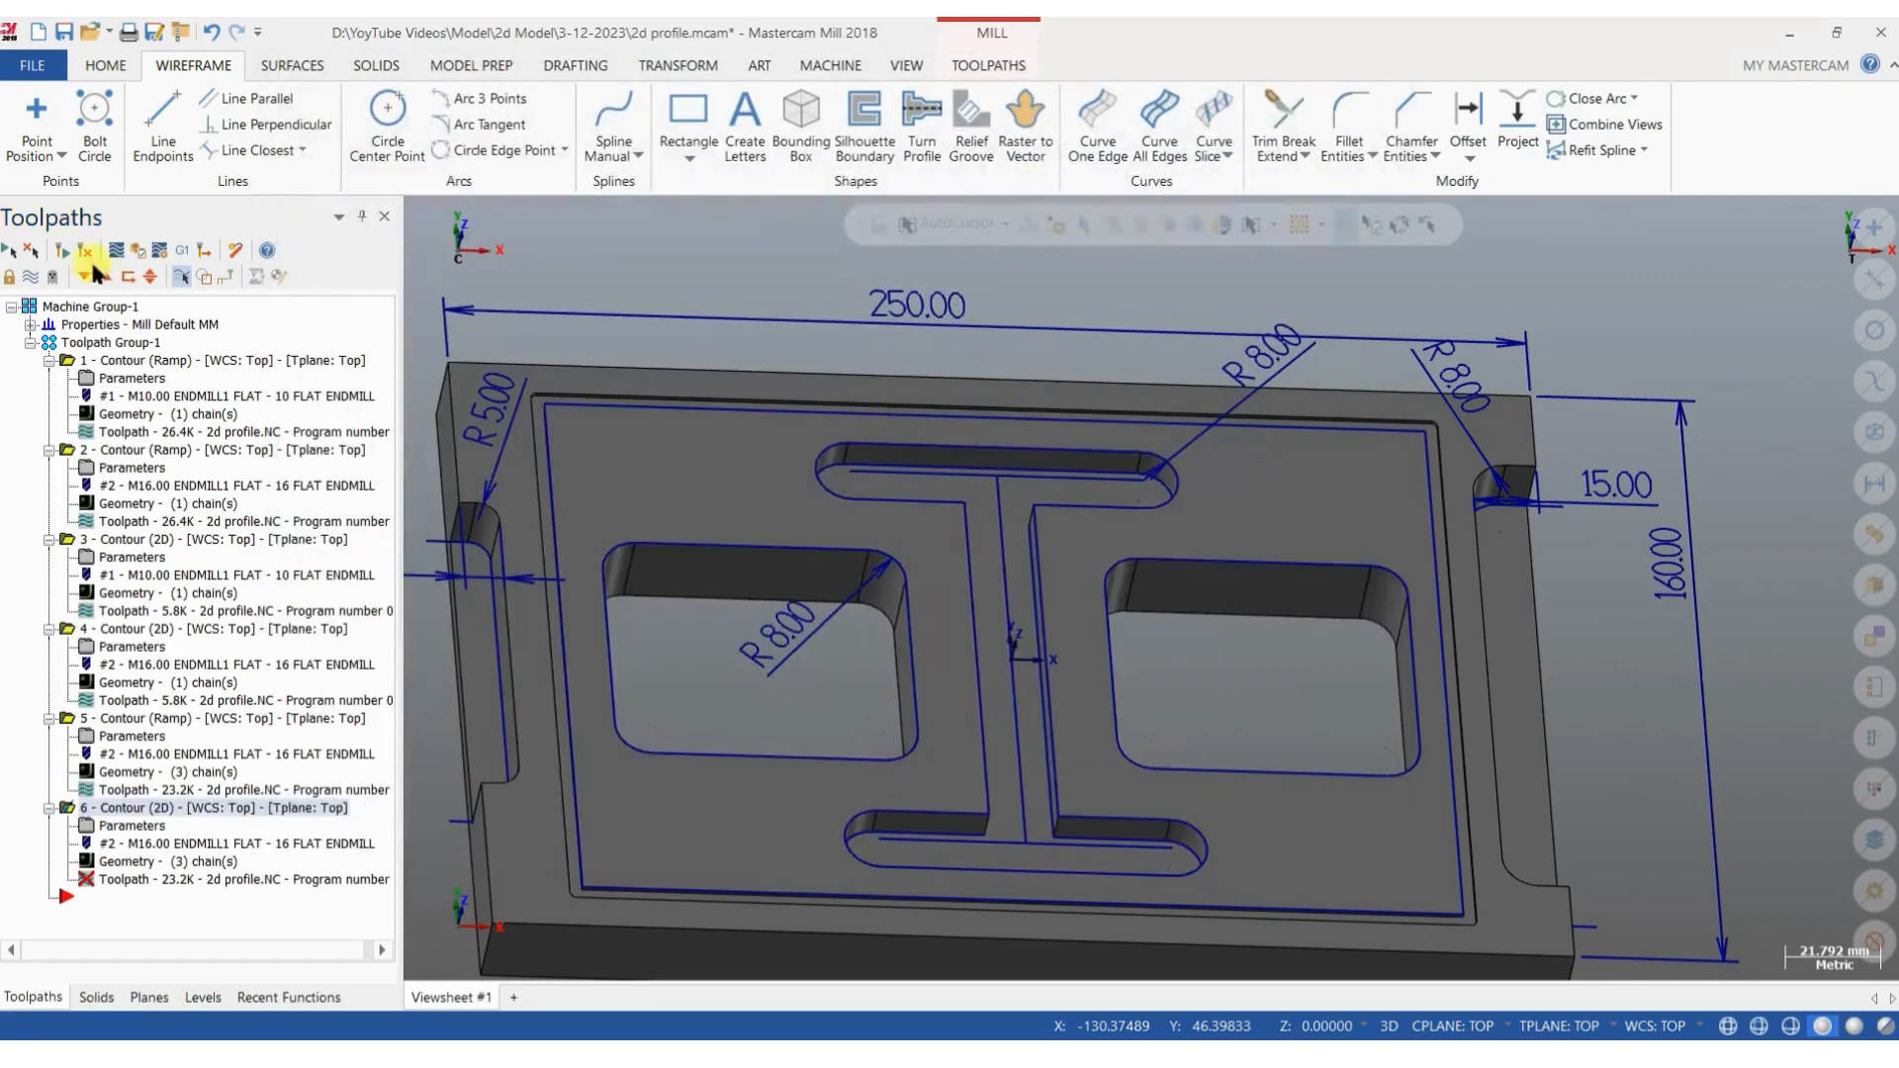
Regenerate operation 6, inspect its finishing pass along the I-shaped slot, and save the file.
click(64, 254)
scroll(1030, 649, up, 2)
mouse_move(1035, 653)
middle_down()
mouse_move(992, 610)
mouse_move(958, 641)
middle_up()
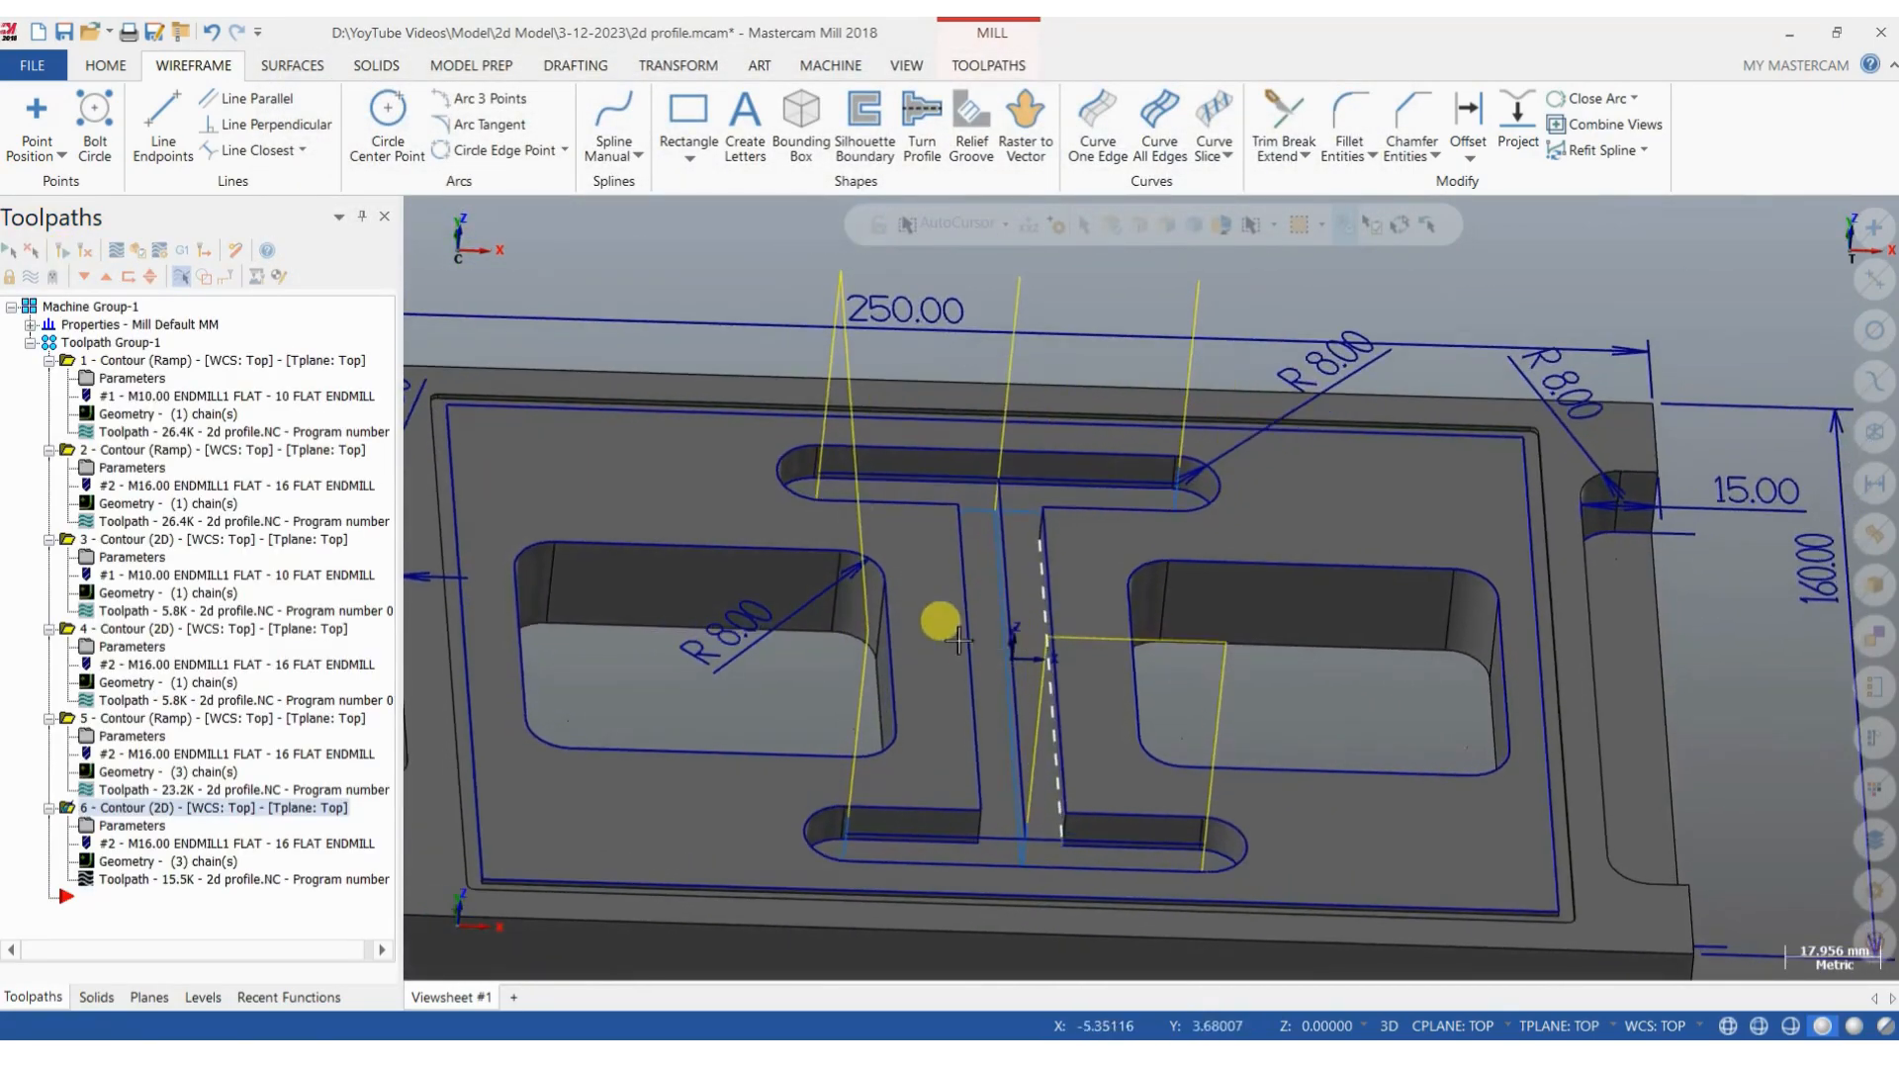
scroll(959, 642, down, 1)
key(ctrl+s)
scroll(1053, 646, down, 1)
middle_drag(1057, 669, 883, 686)
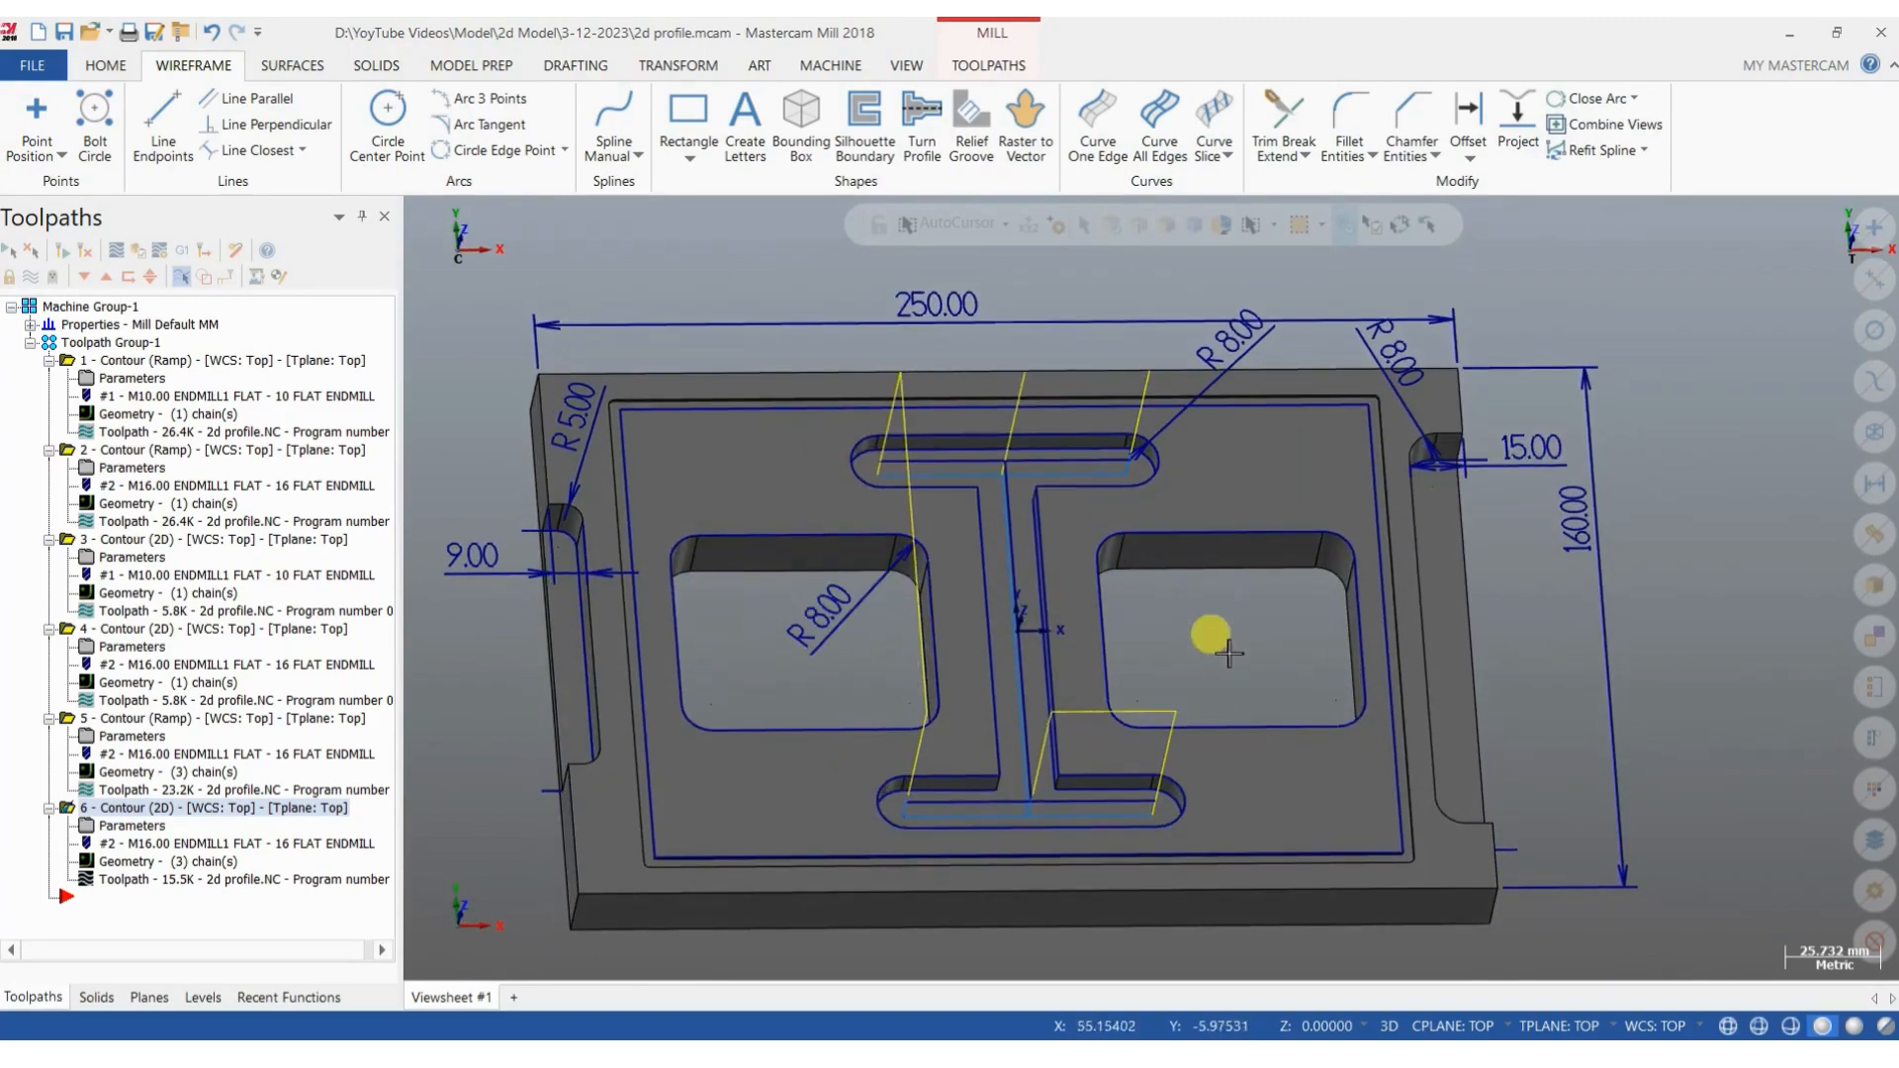
mouse_move(760, 1057)
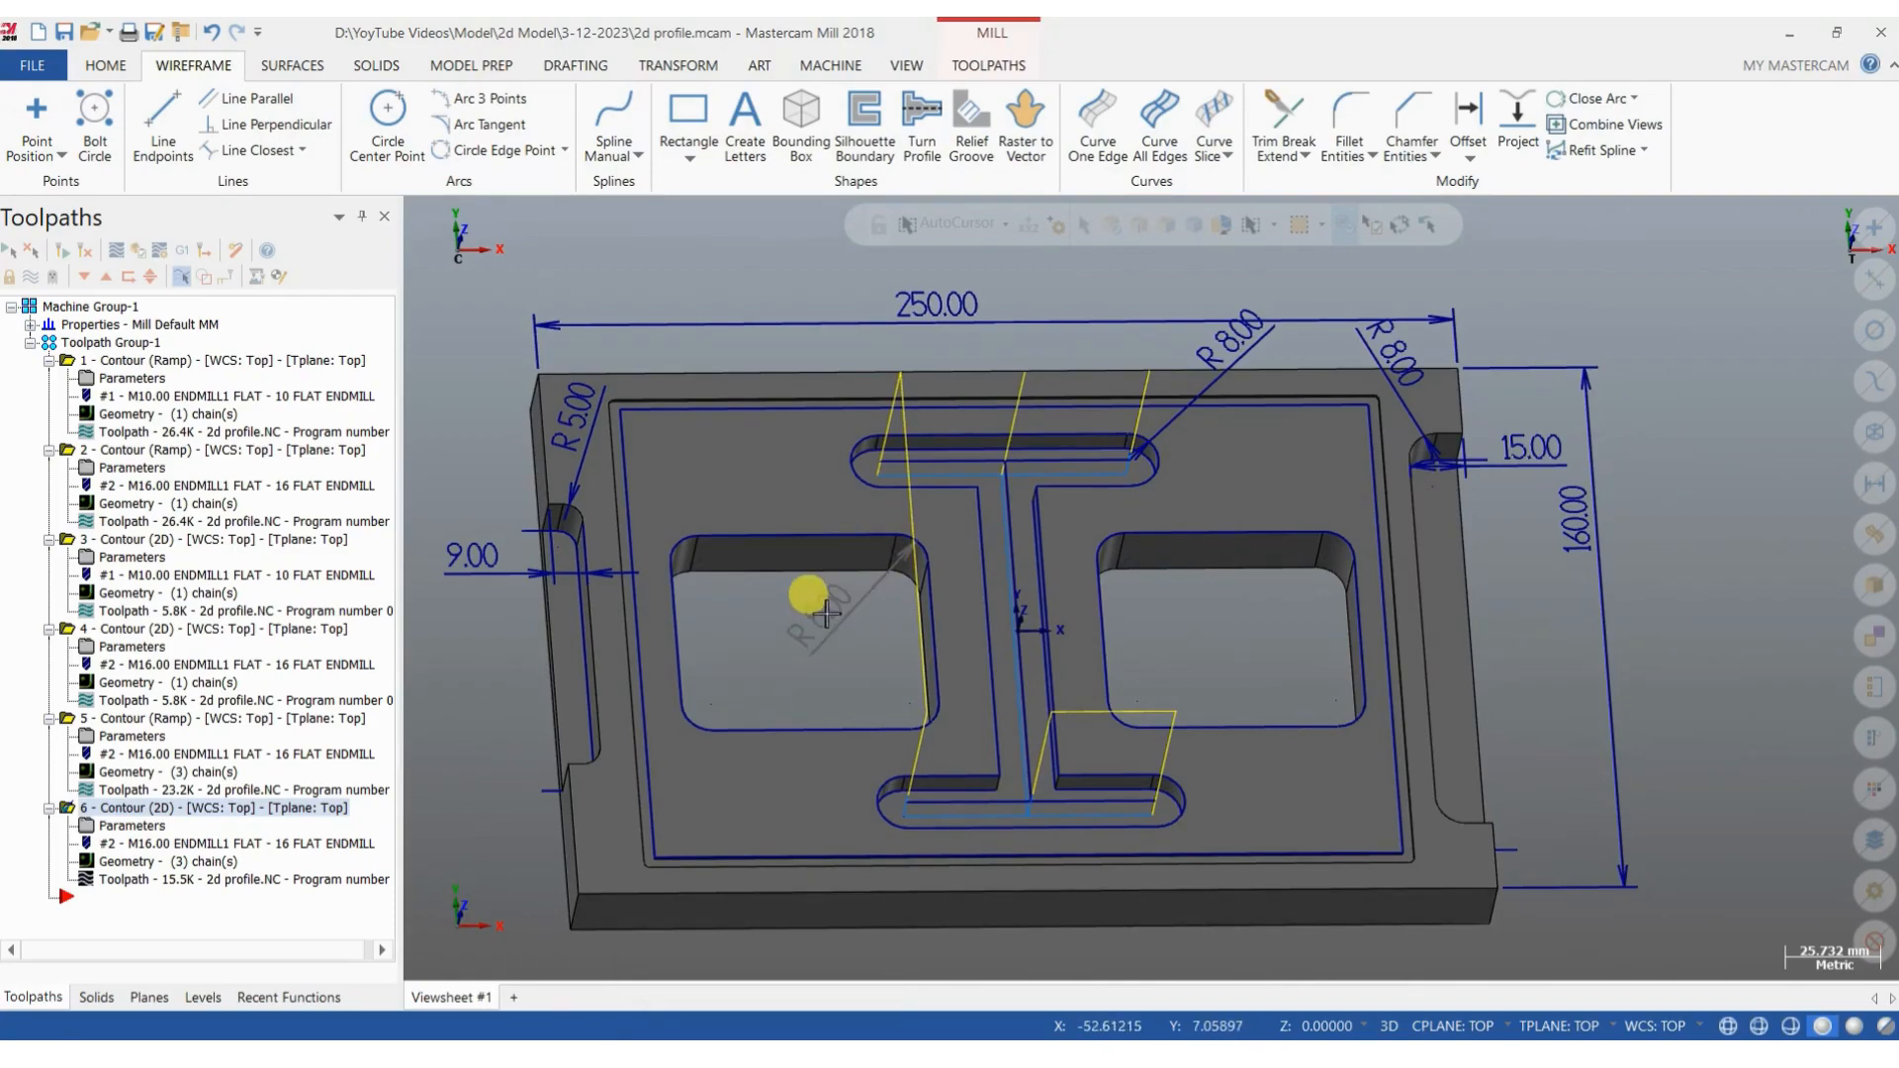
scroll(803, 618, down, 1)
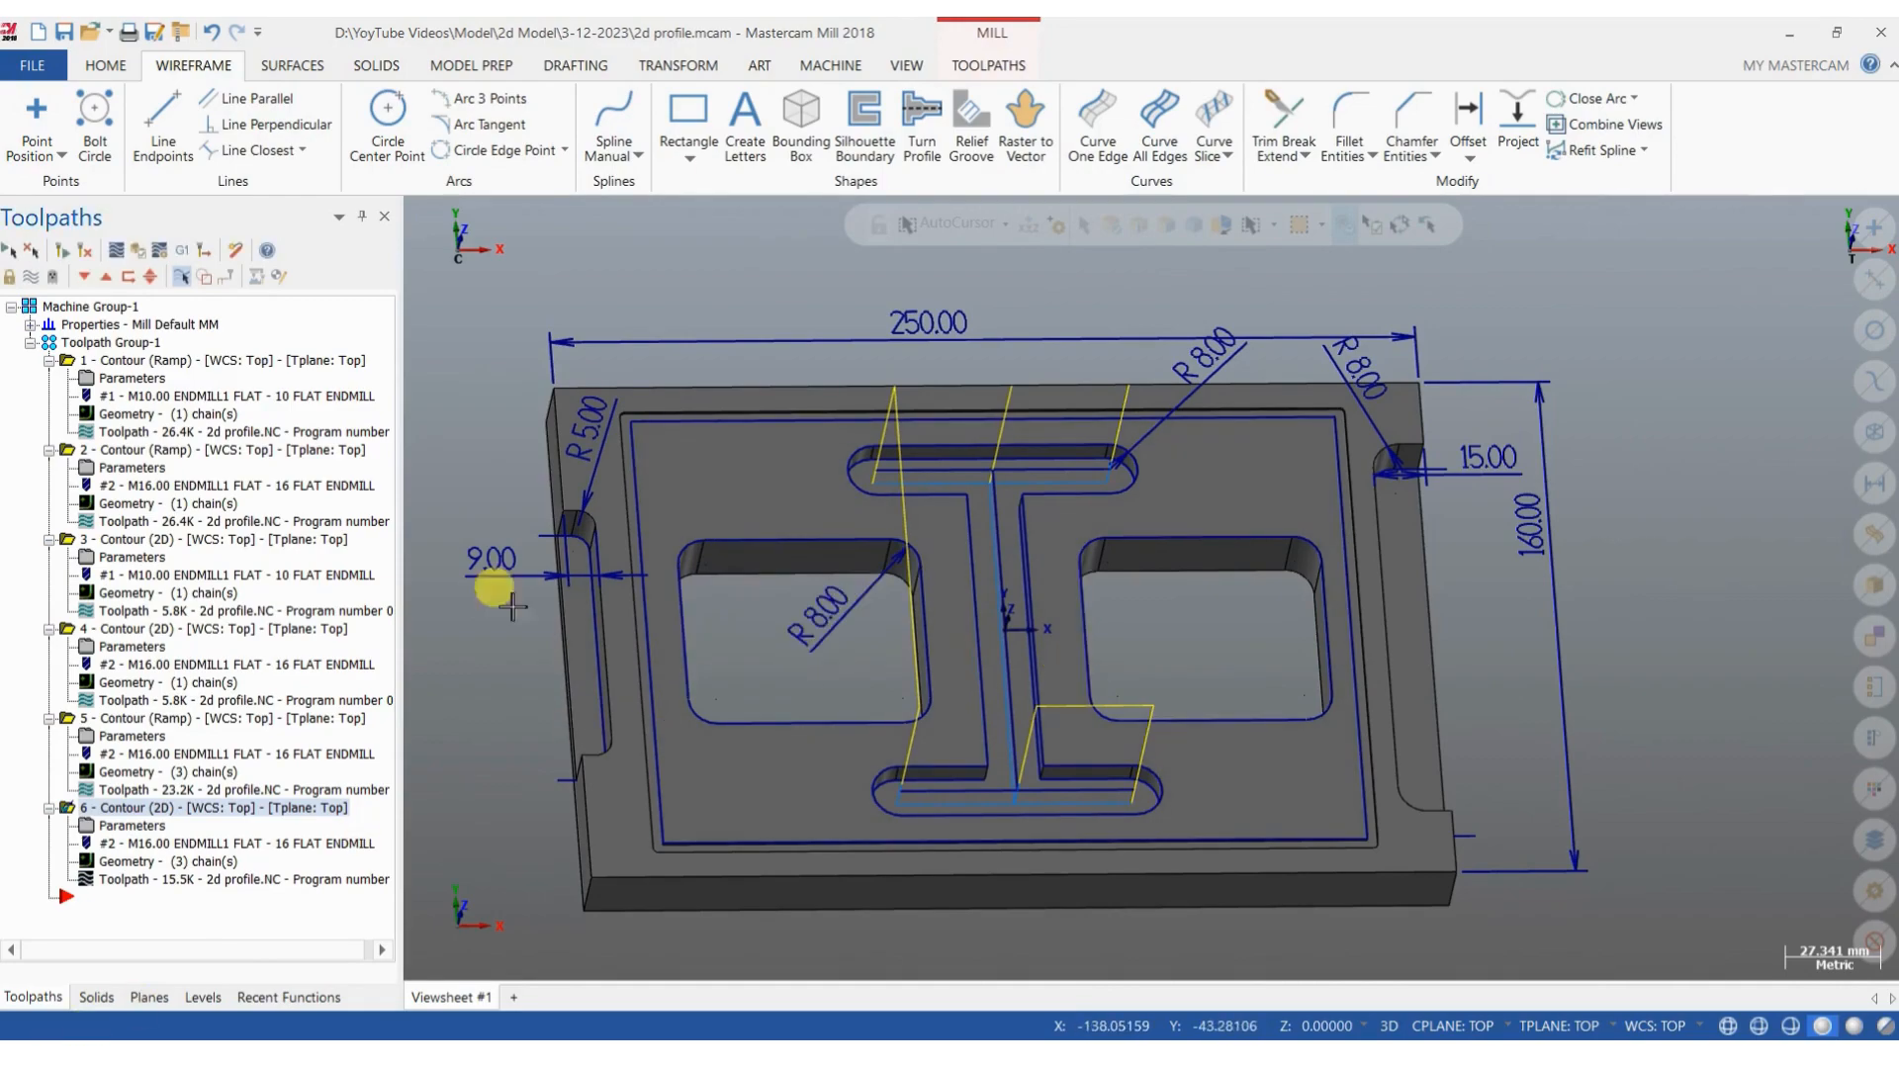
click(1009, 56)
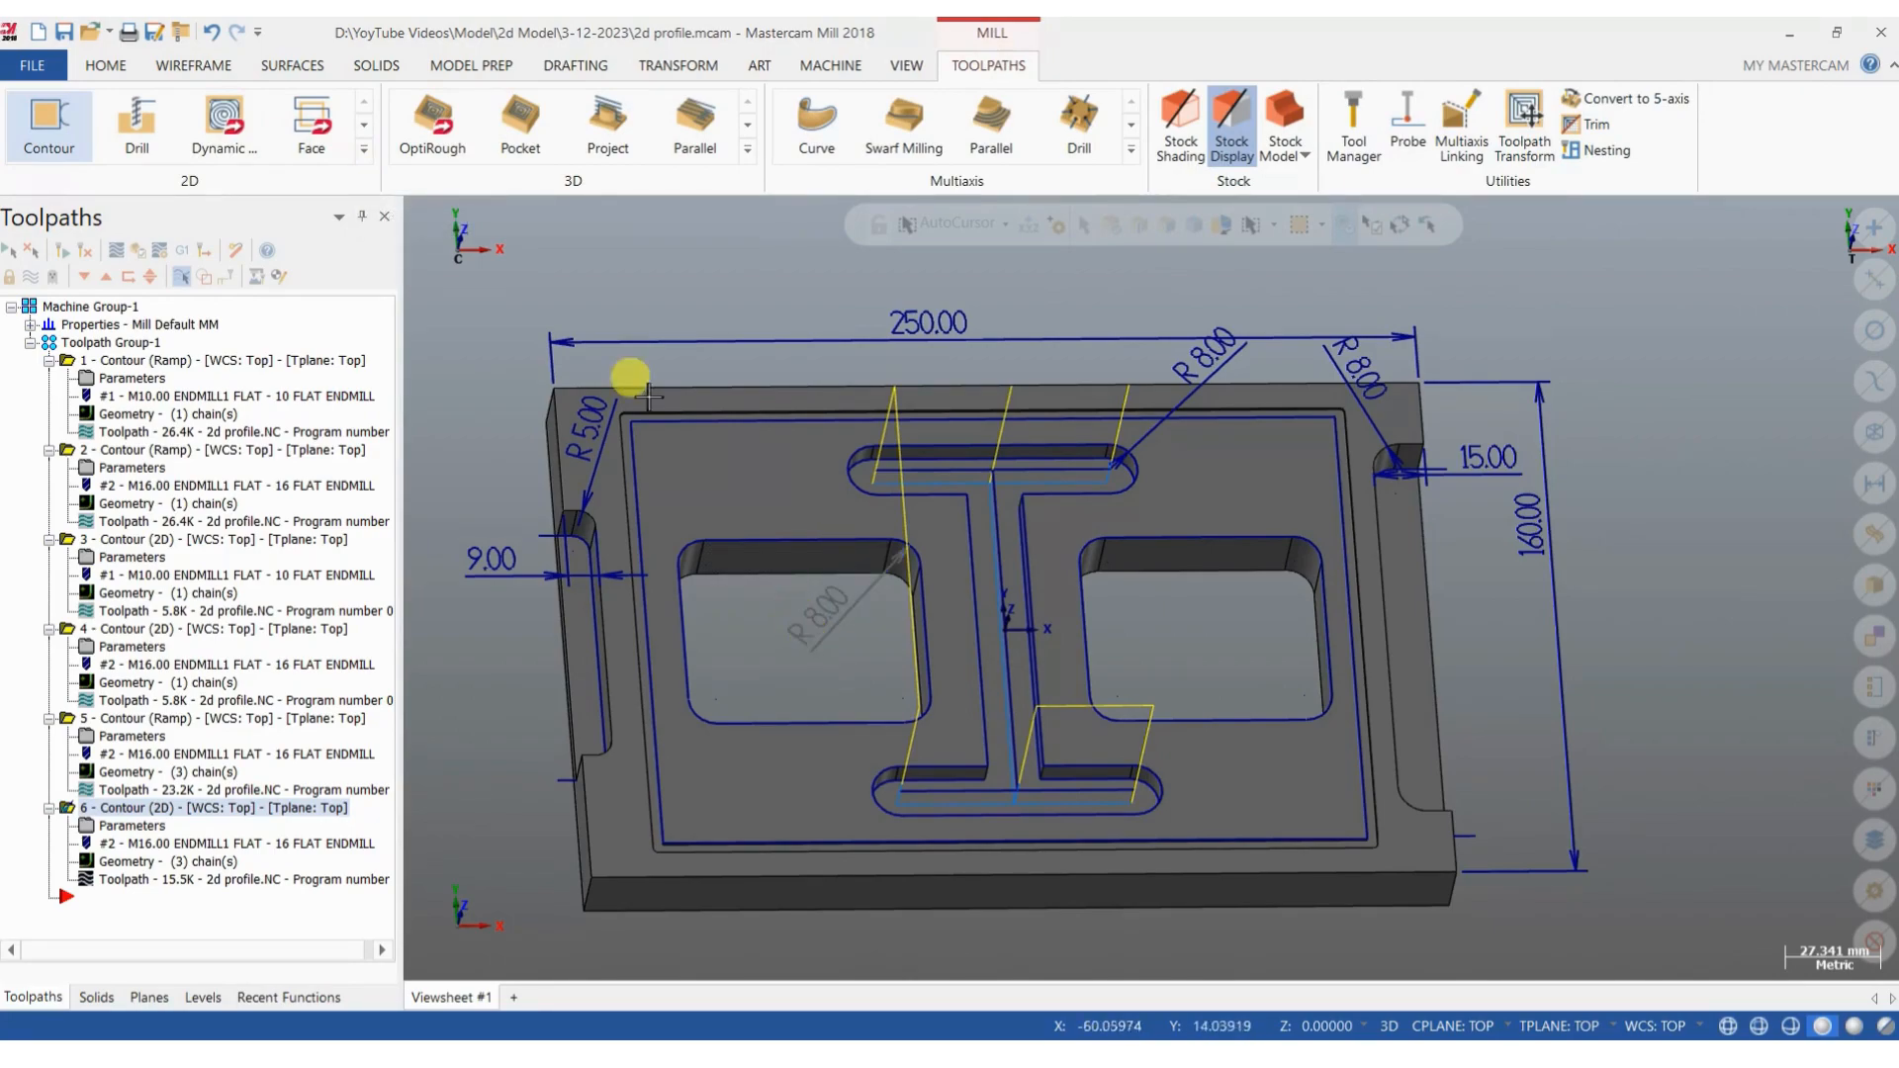
click(575, 66)
click(120, 99)
click(702, 556)
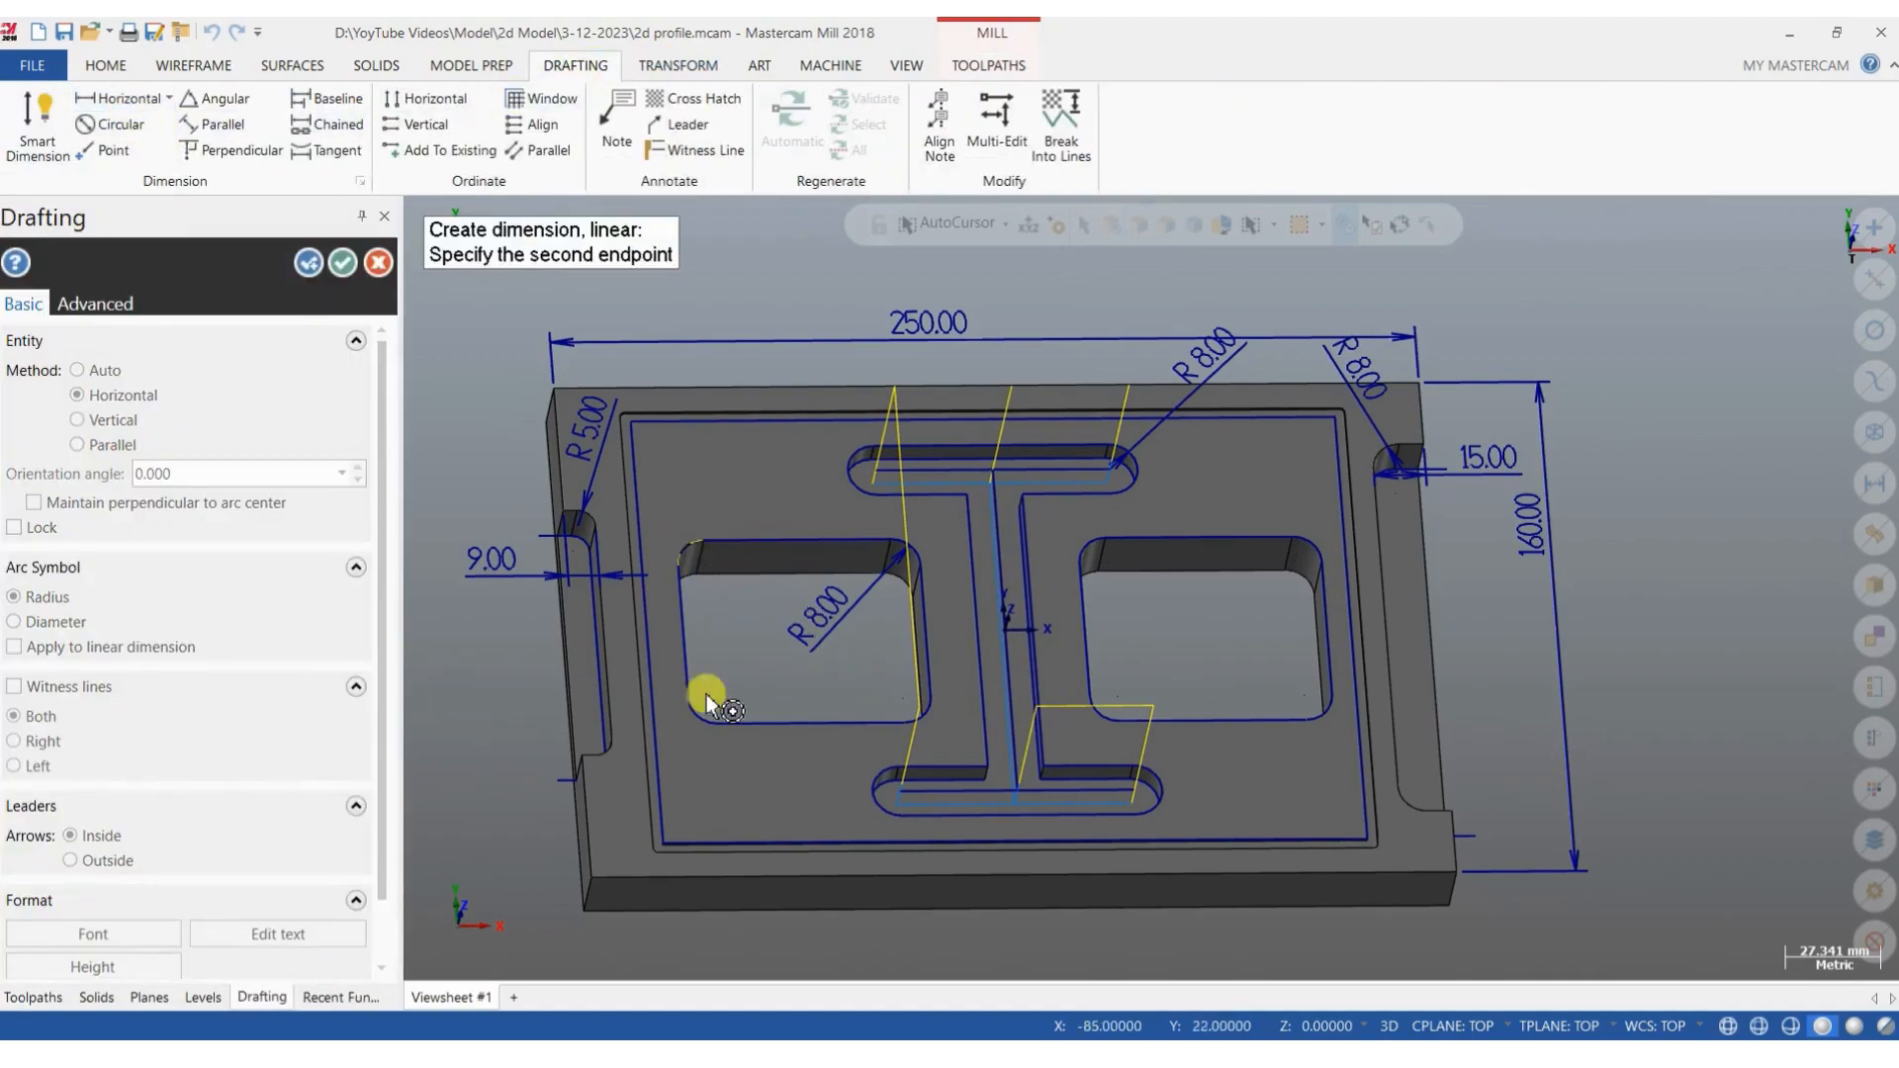
click(705, 708)
middle_drag(744, 638, 748, 681)
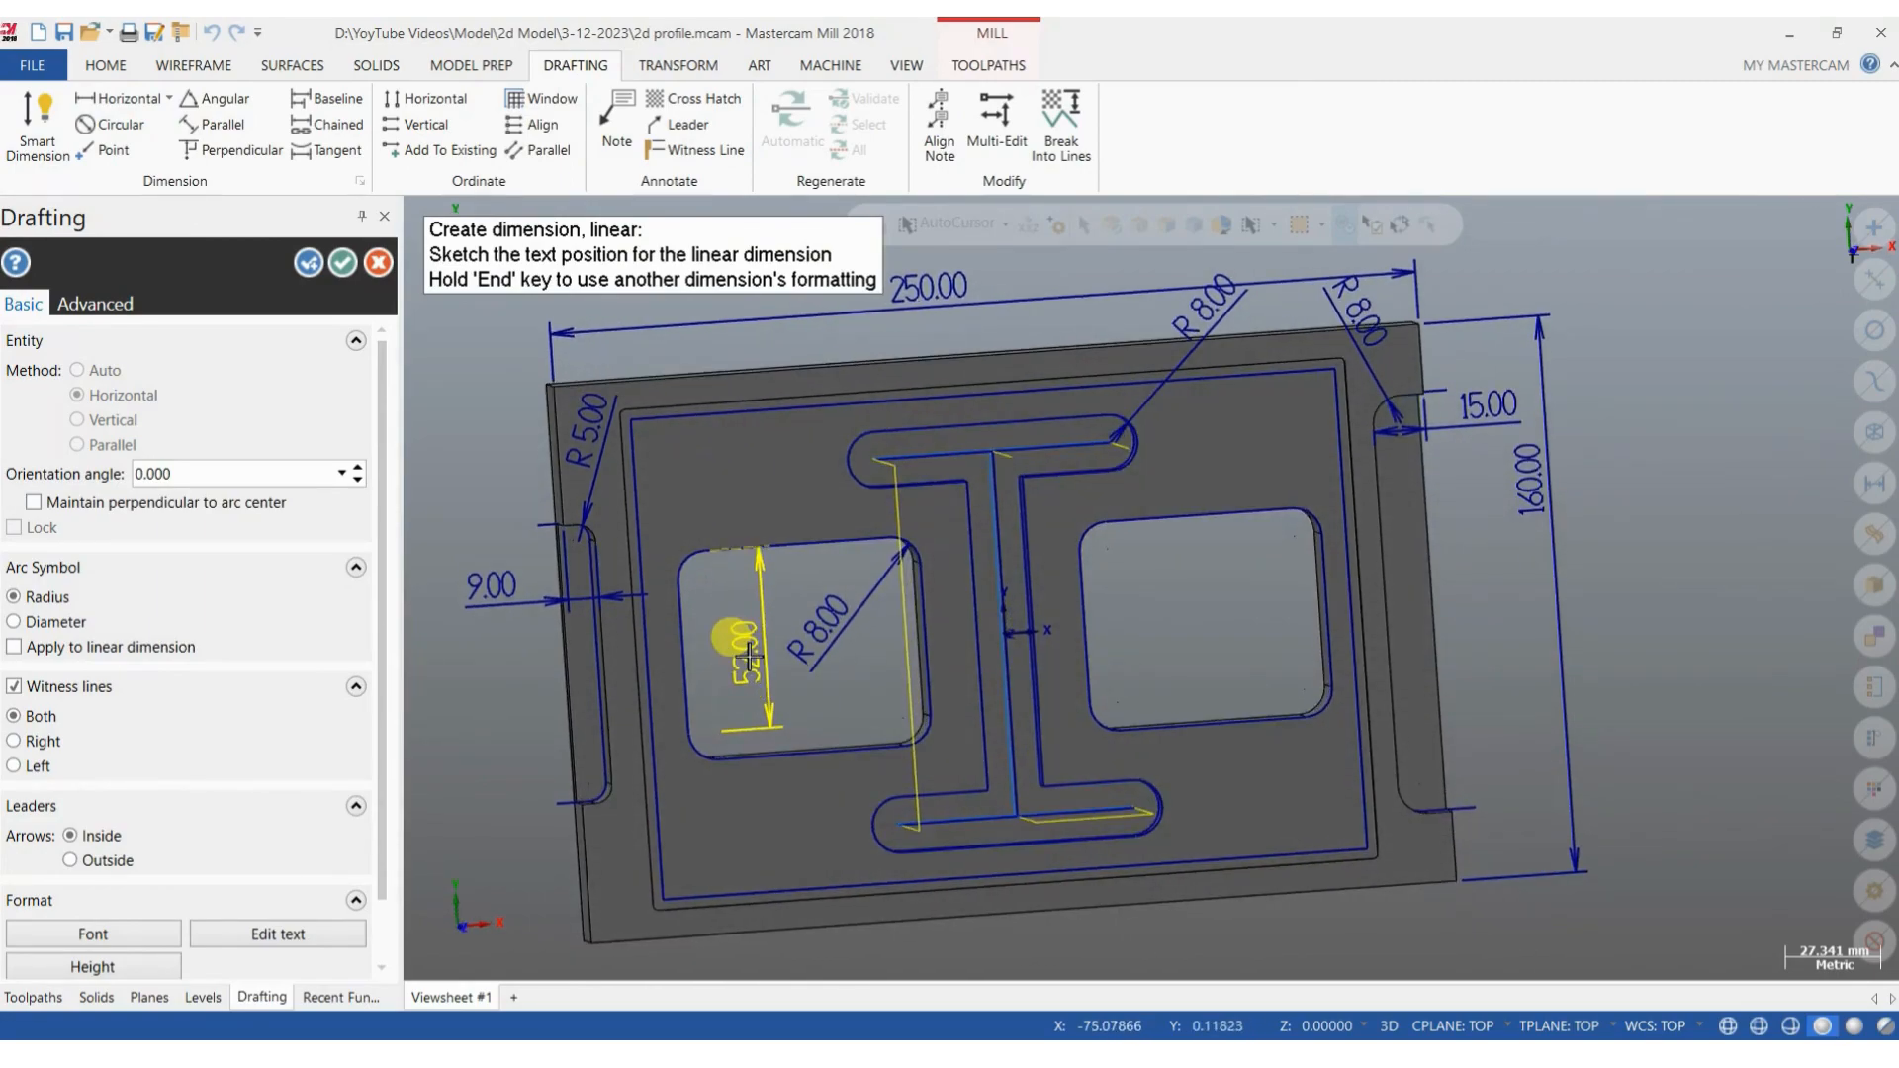
key(Escape)
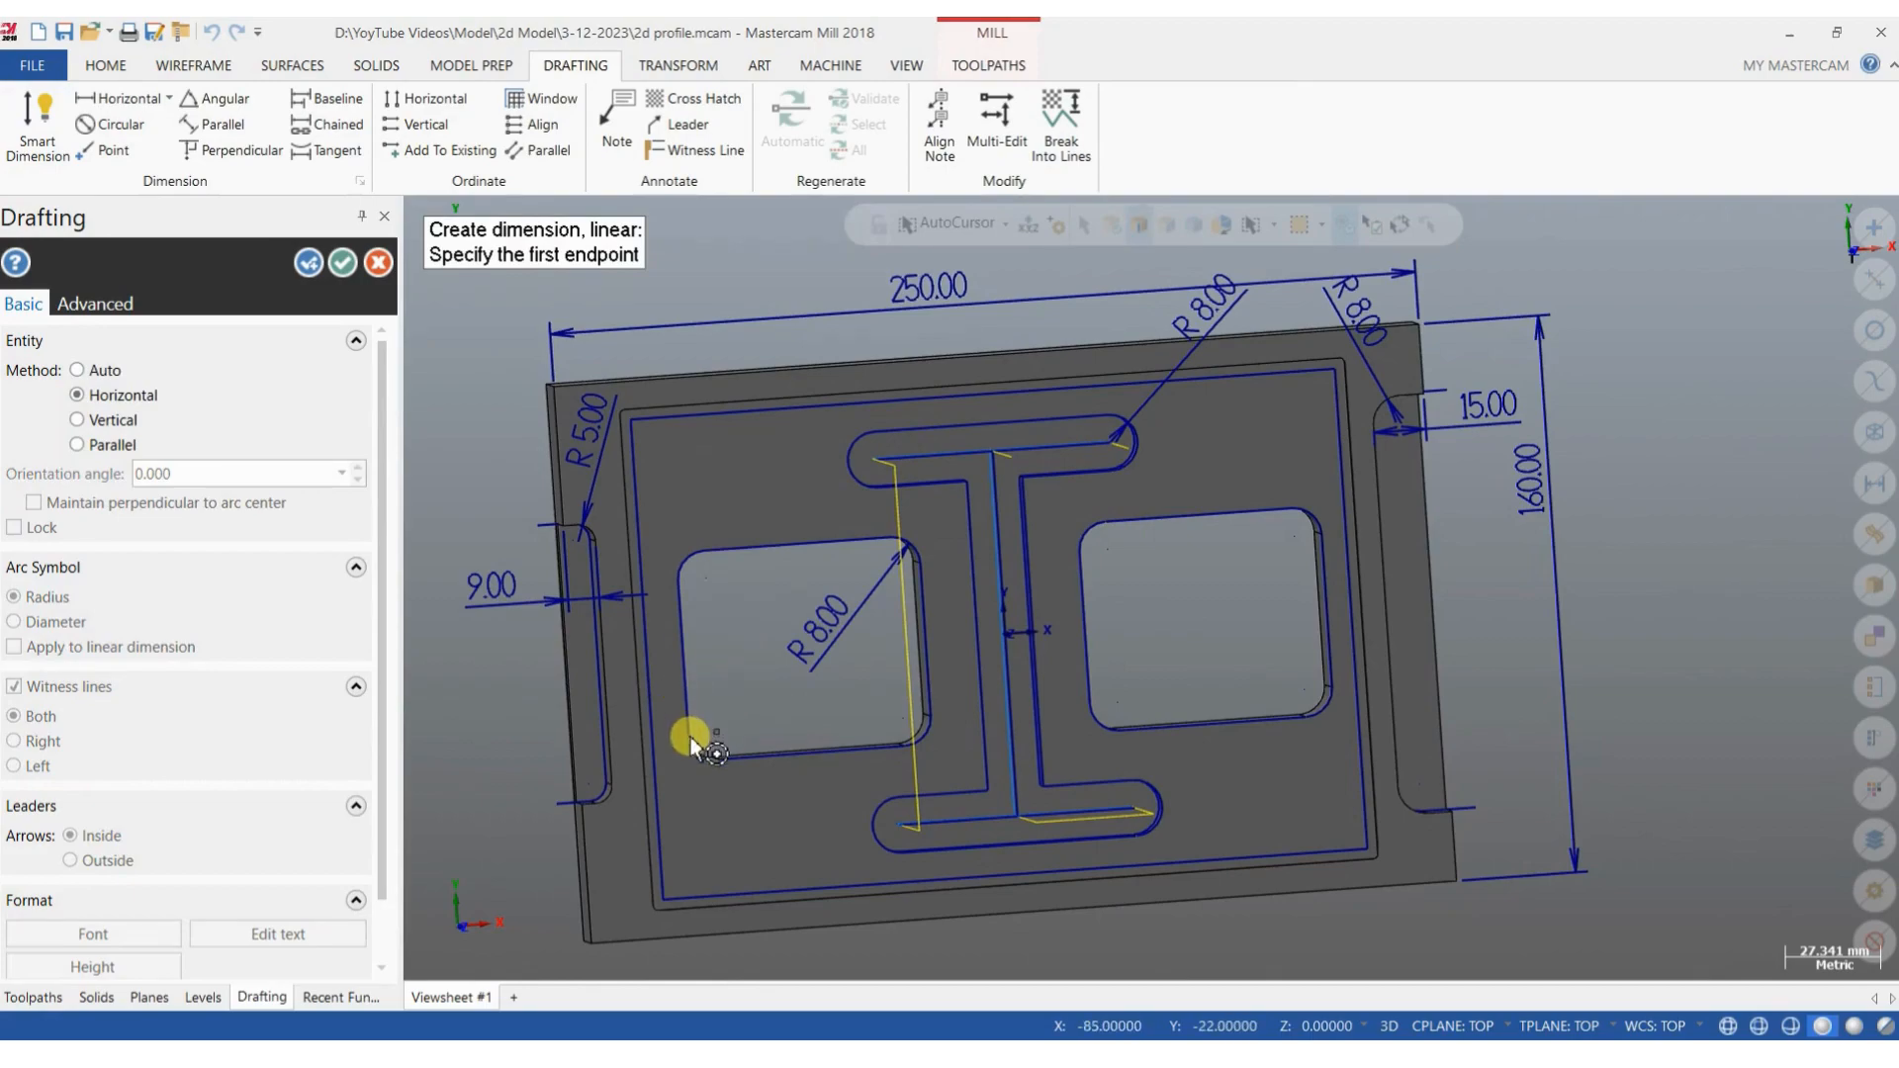
Dimension the left rectangular opening's width between its two side edges with Smart Dimension, placing the text inside the opening.
middle_drag(691, 742, 697, 732)
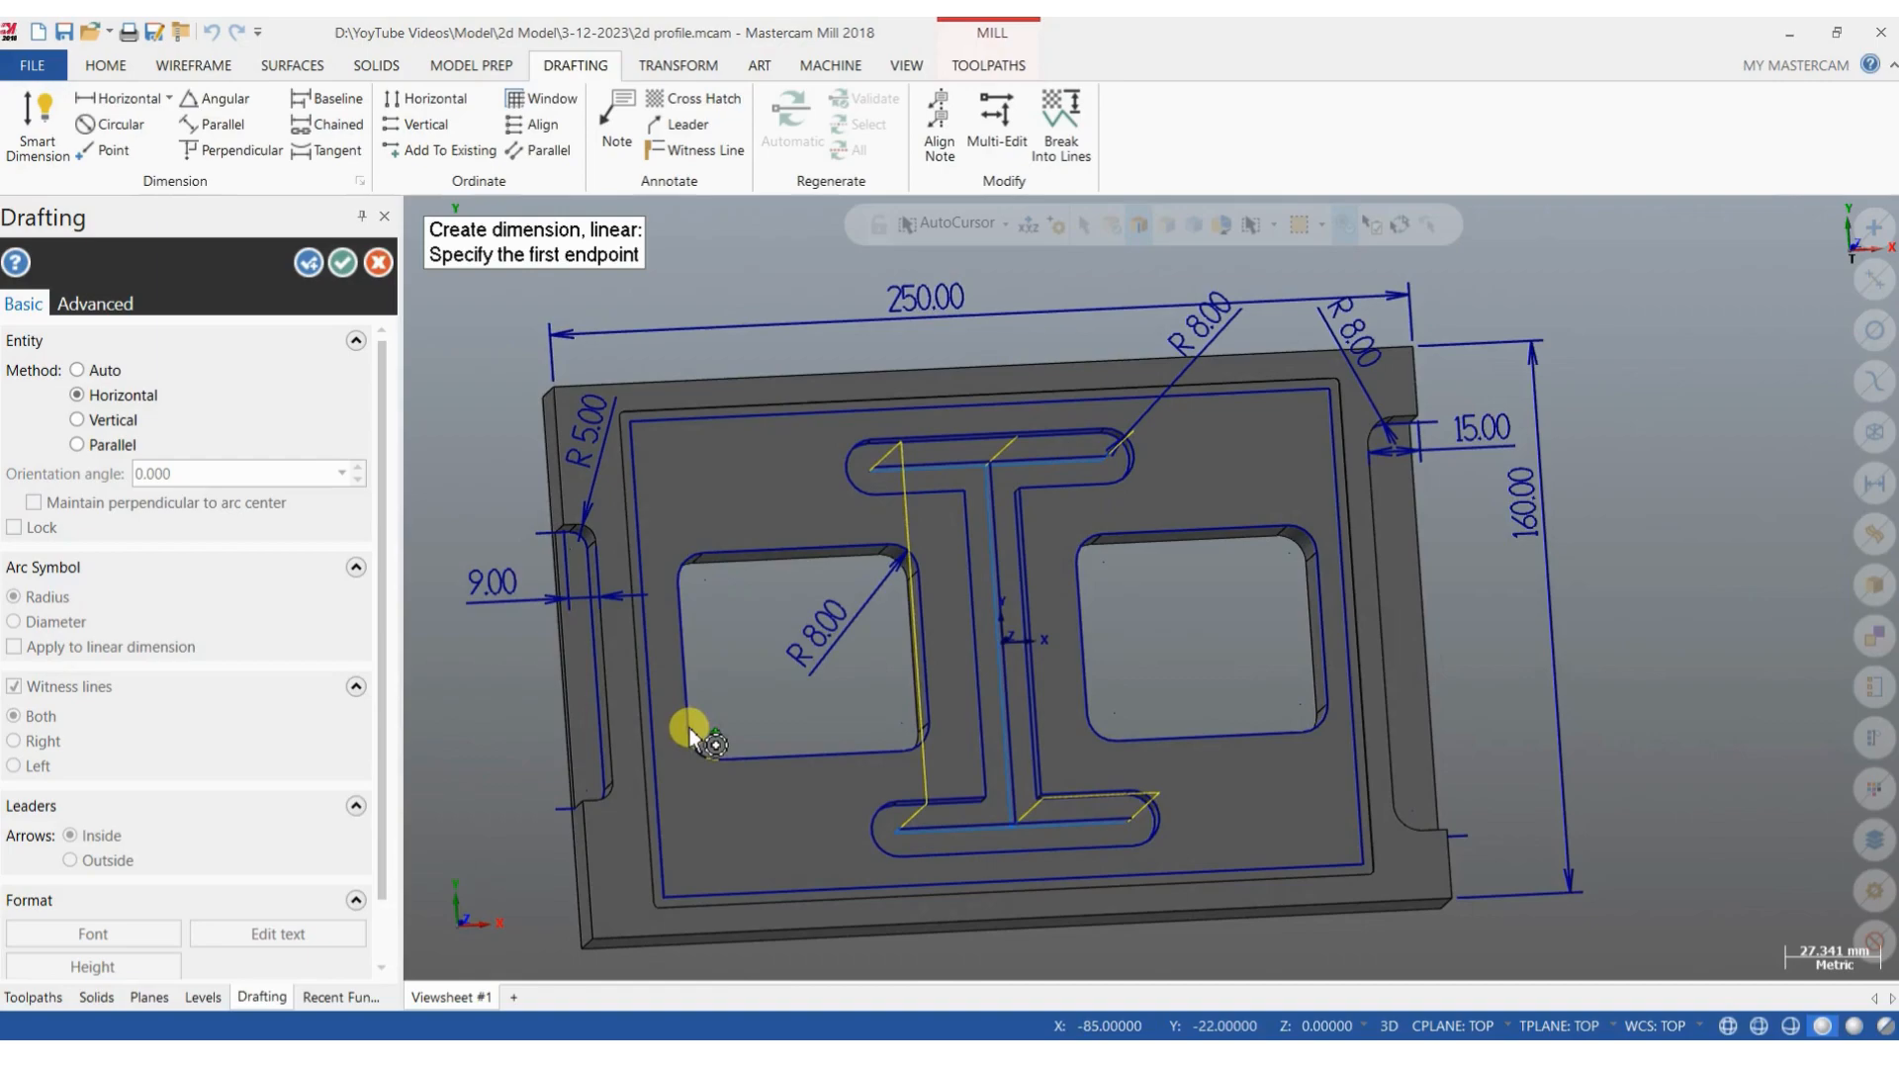
click(40, 124)
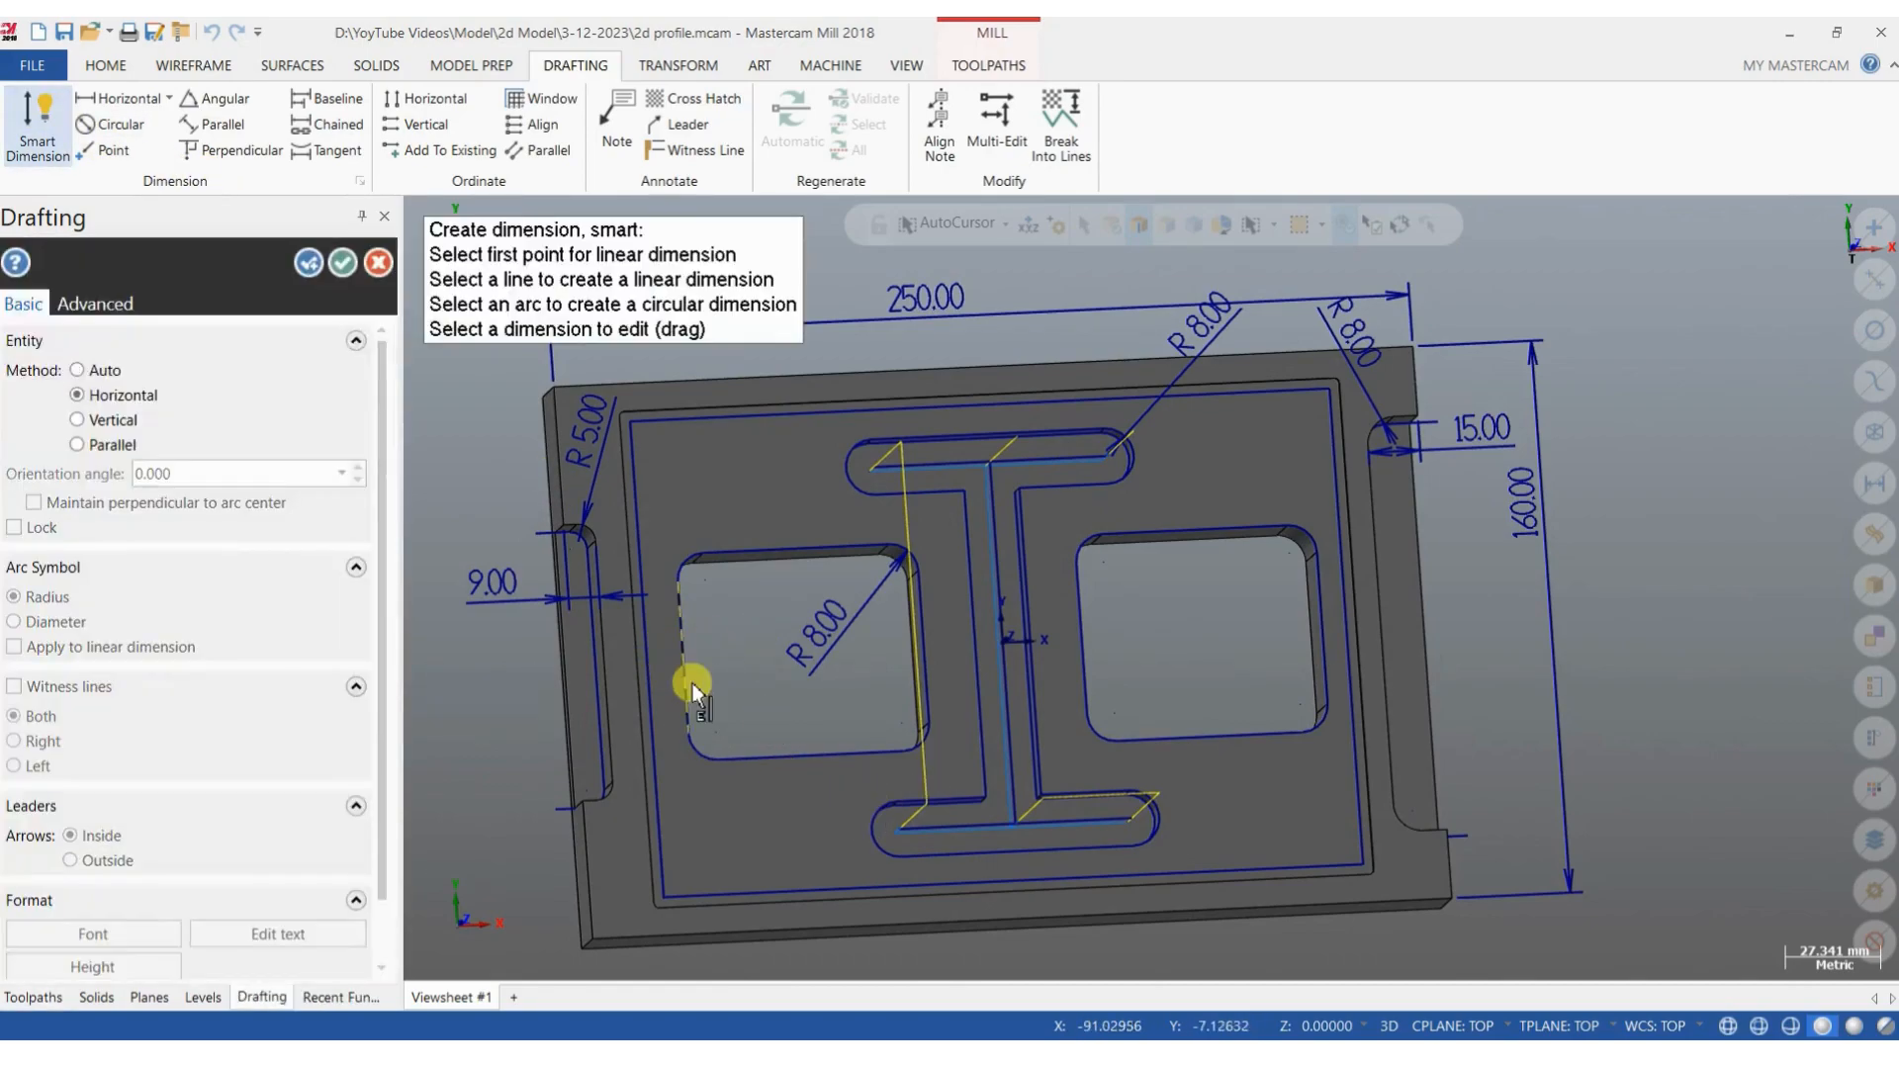
click(693, 686)
click(798, 664)
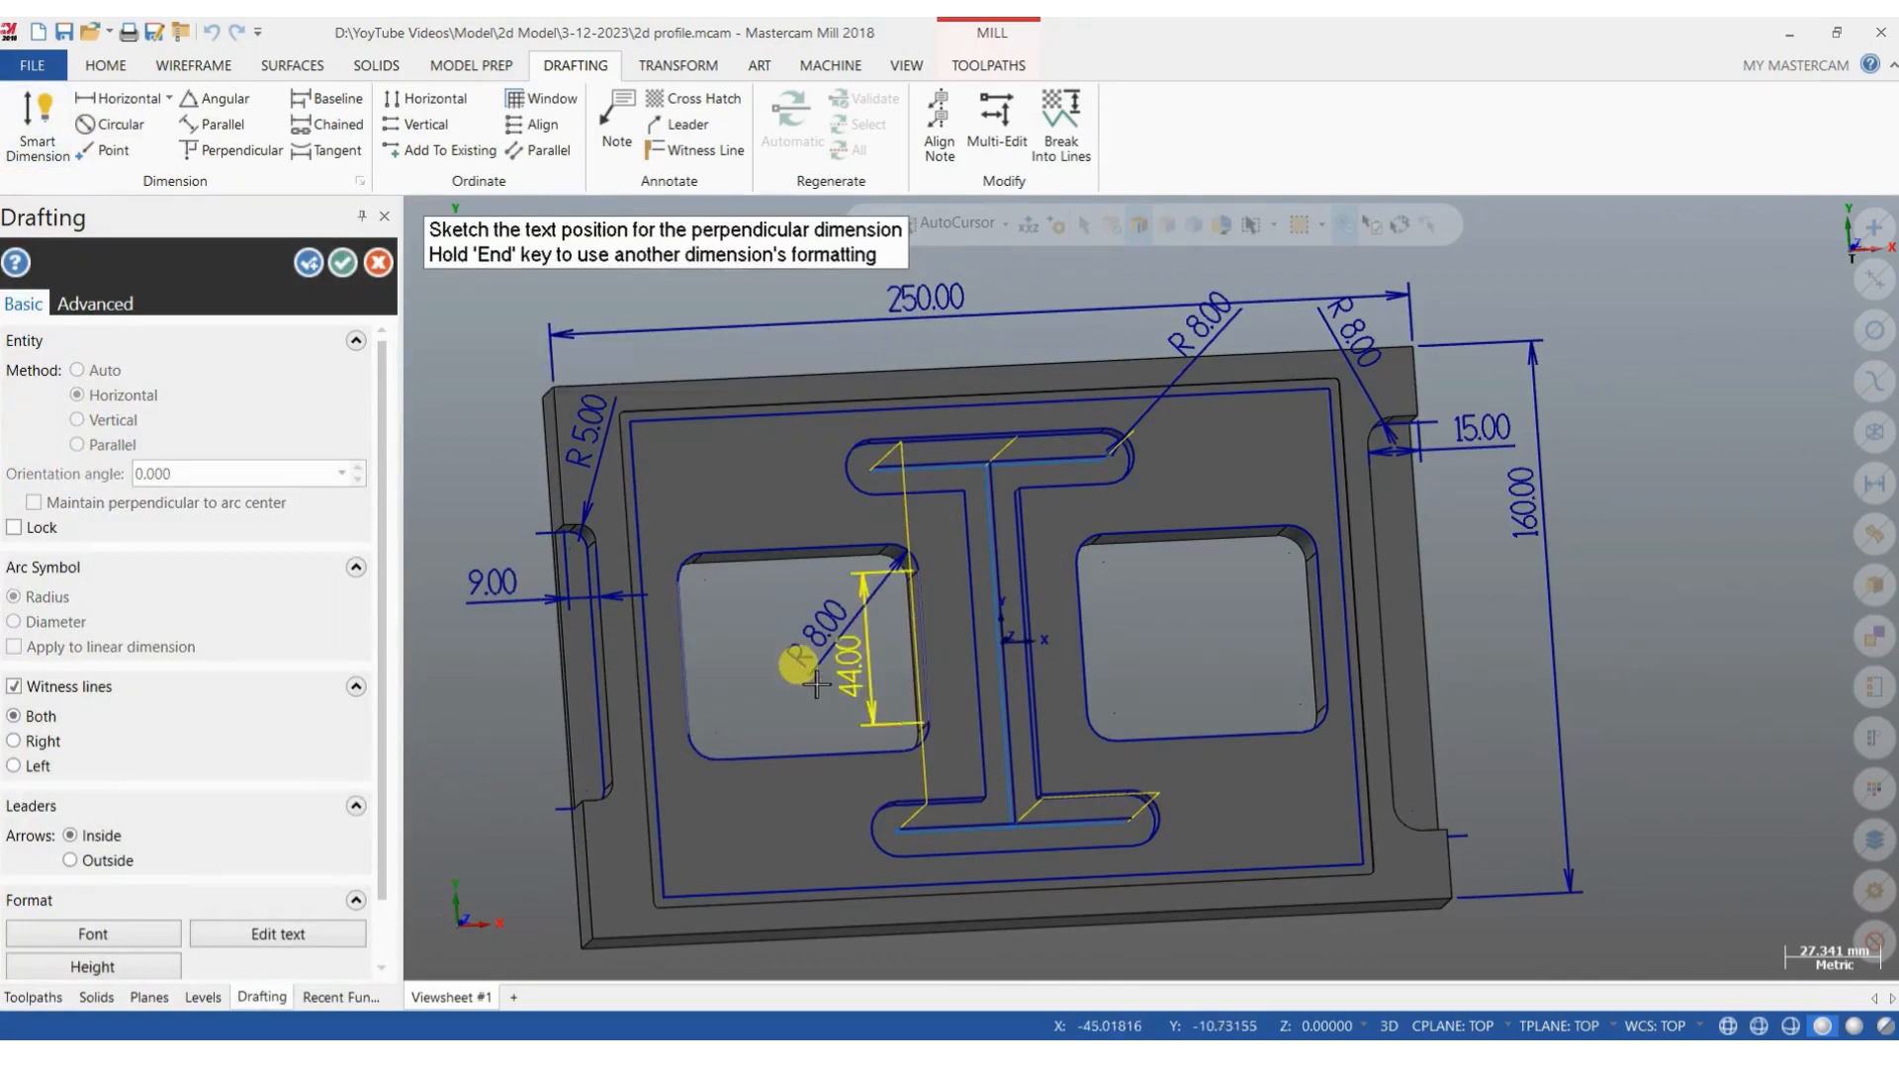
click(799, 711)
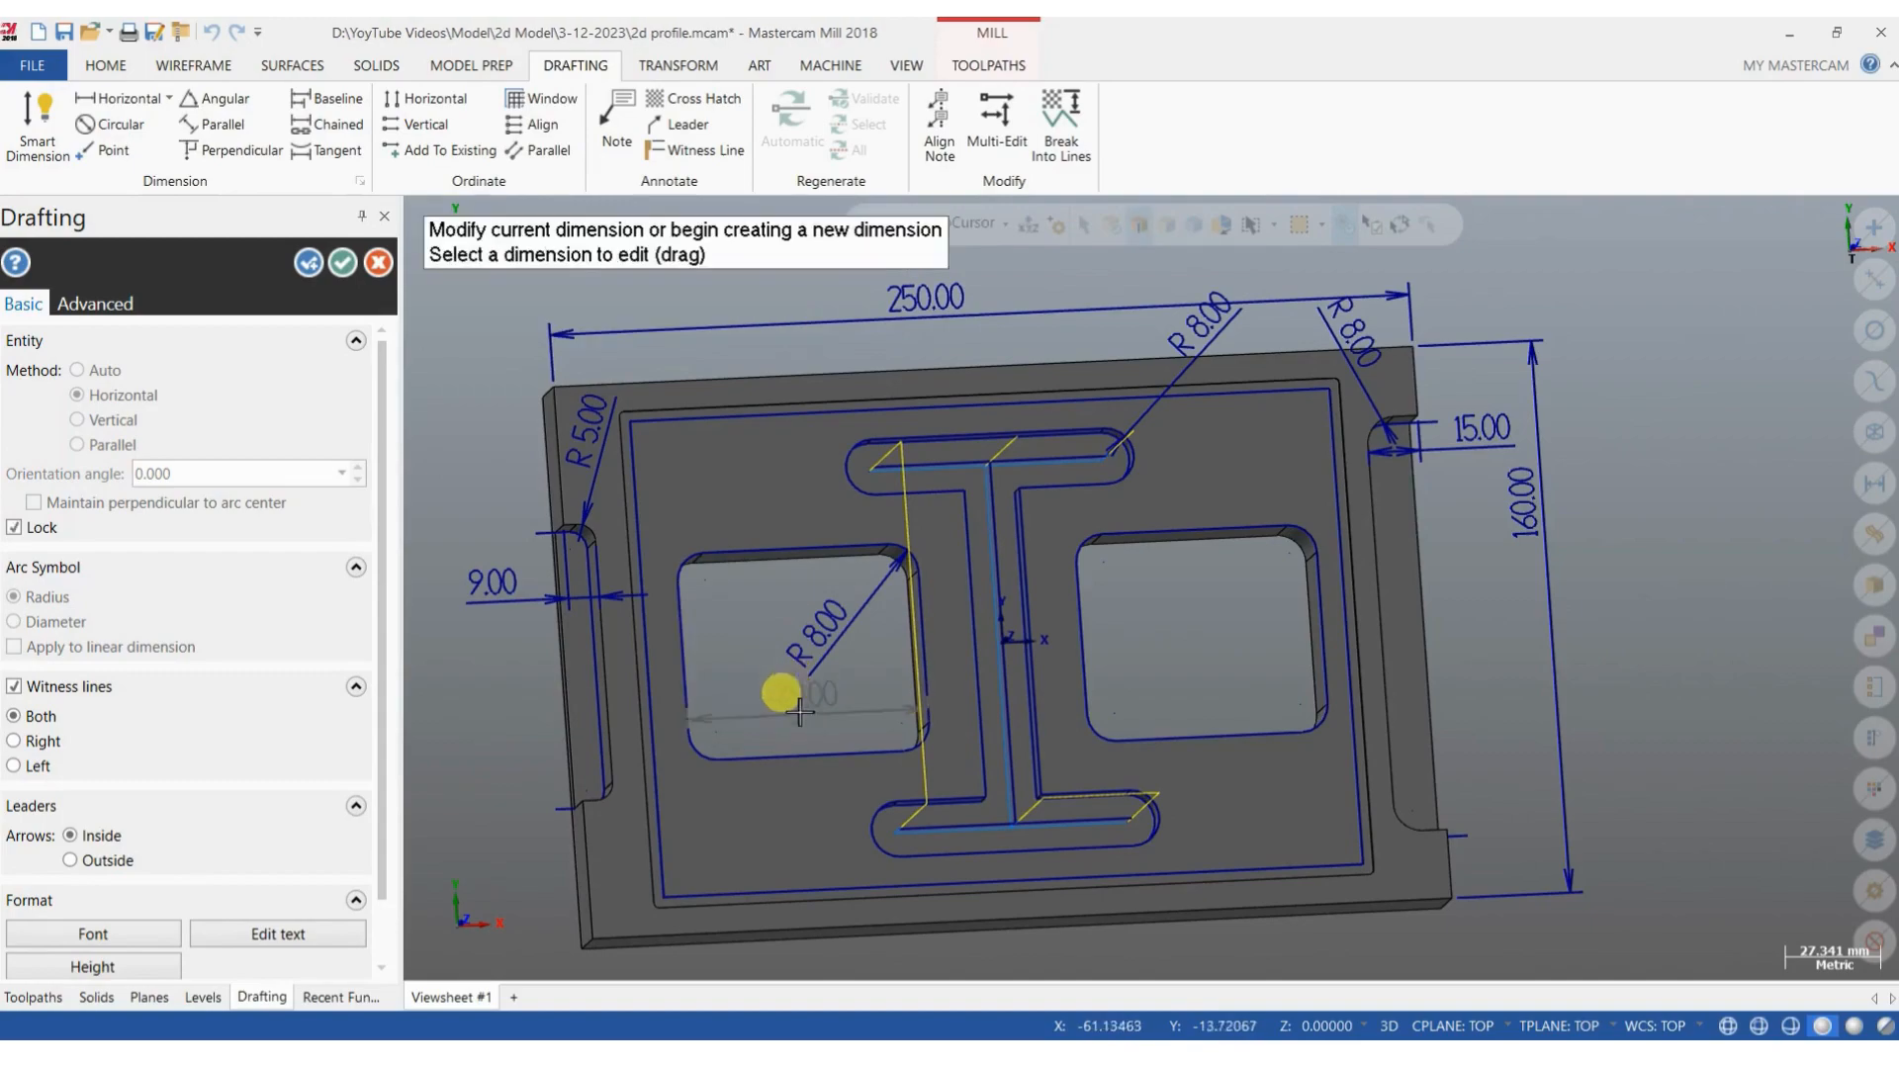
click(349, 269)
scroll(781, 500, down, 3)
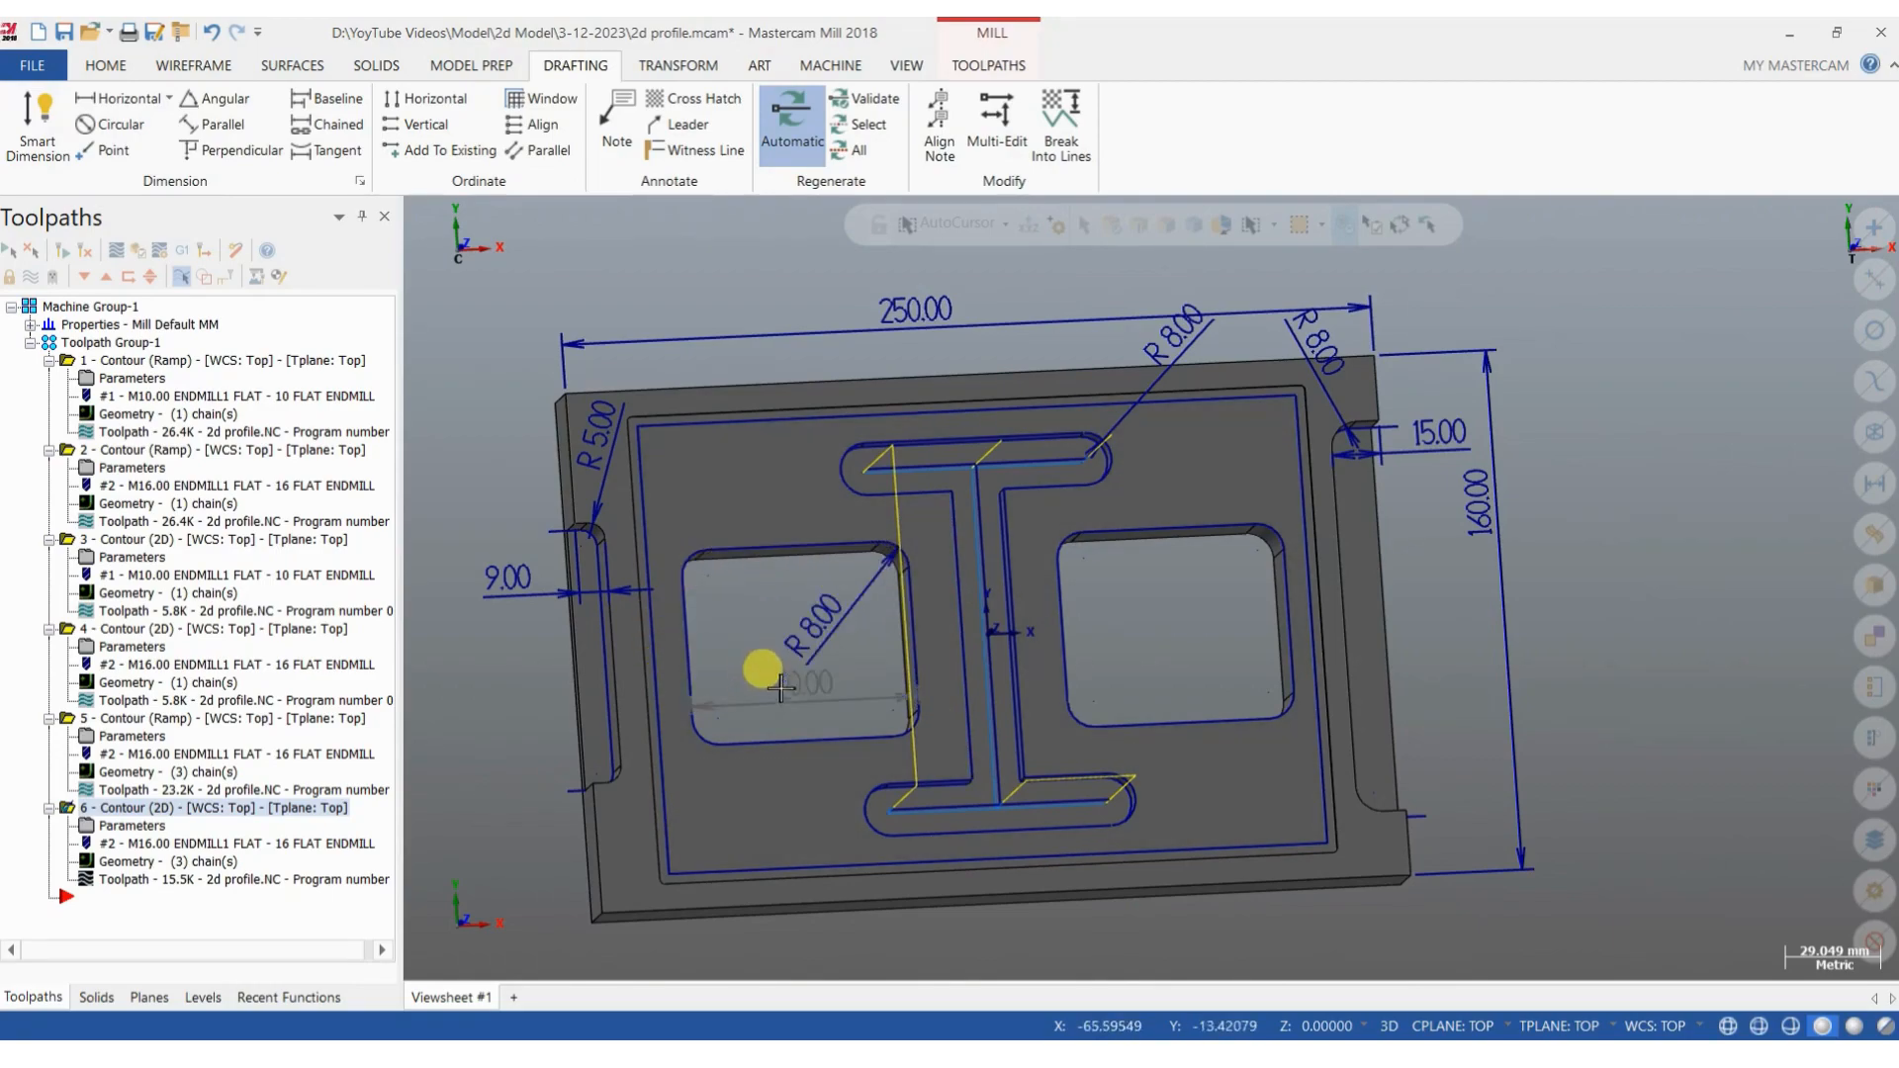
scroll(889, 601, down, 1)
mouse_move(843, 759)
middle_down()
mouse_move(850, 727)
mouse_move(843, 744)
middle_up()
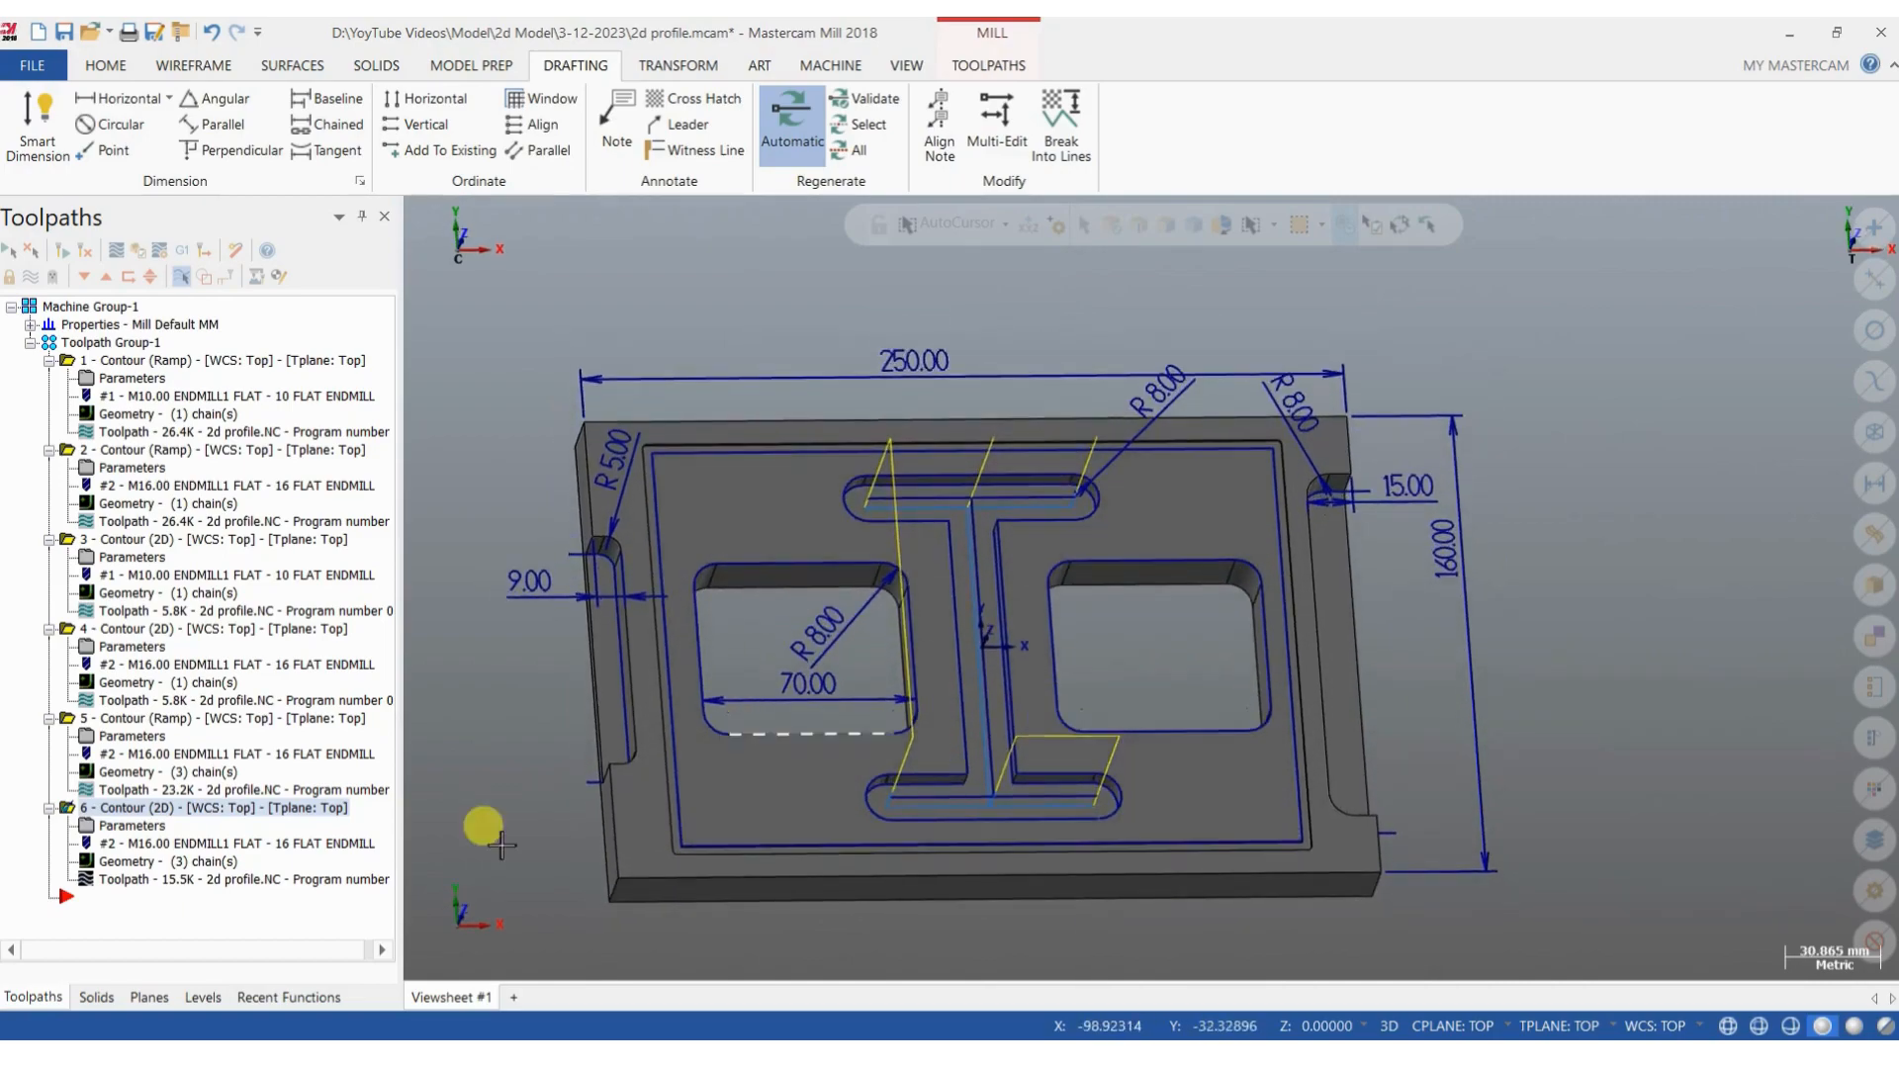
Create a 2D Pocket toolpath chained to the outlines of the left and right rectangular openings.
click(989, 65)
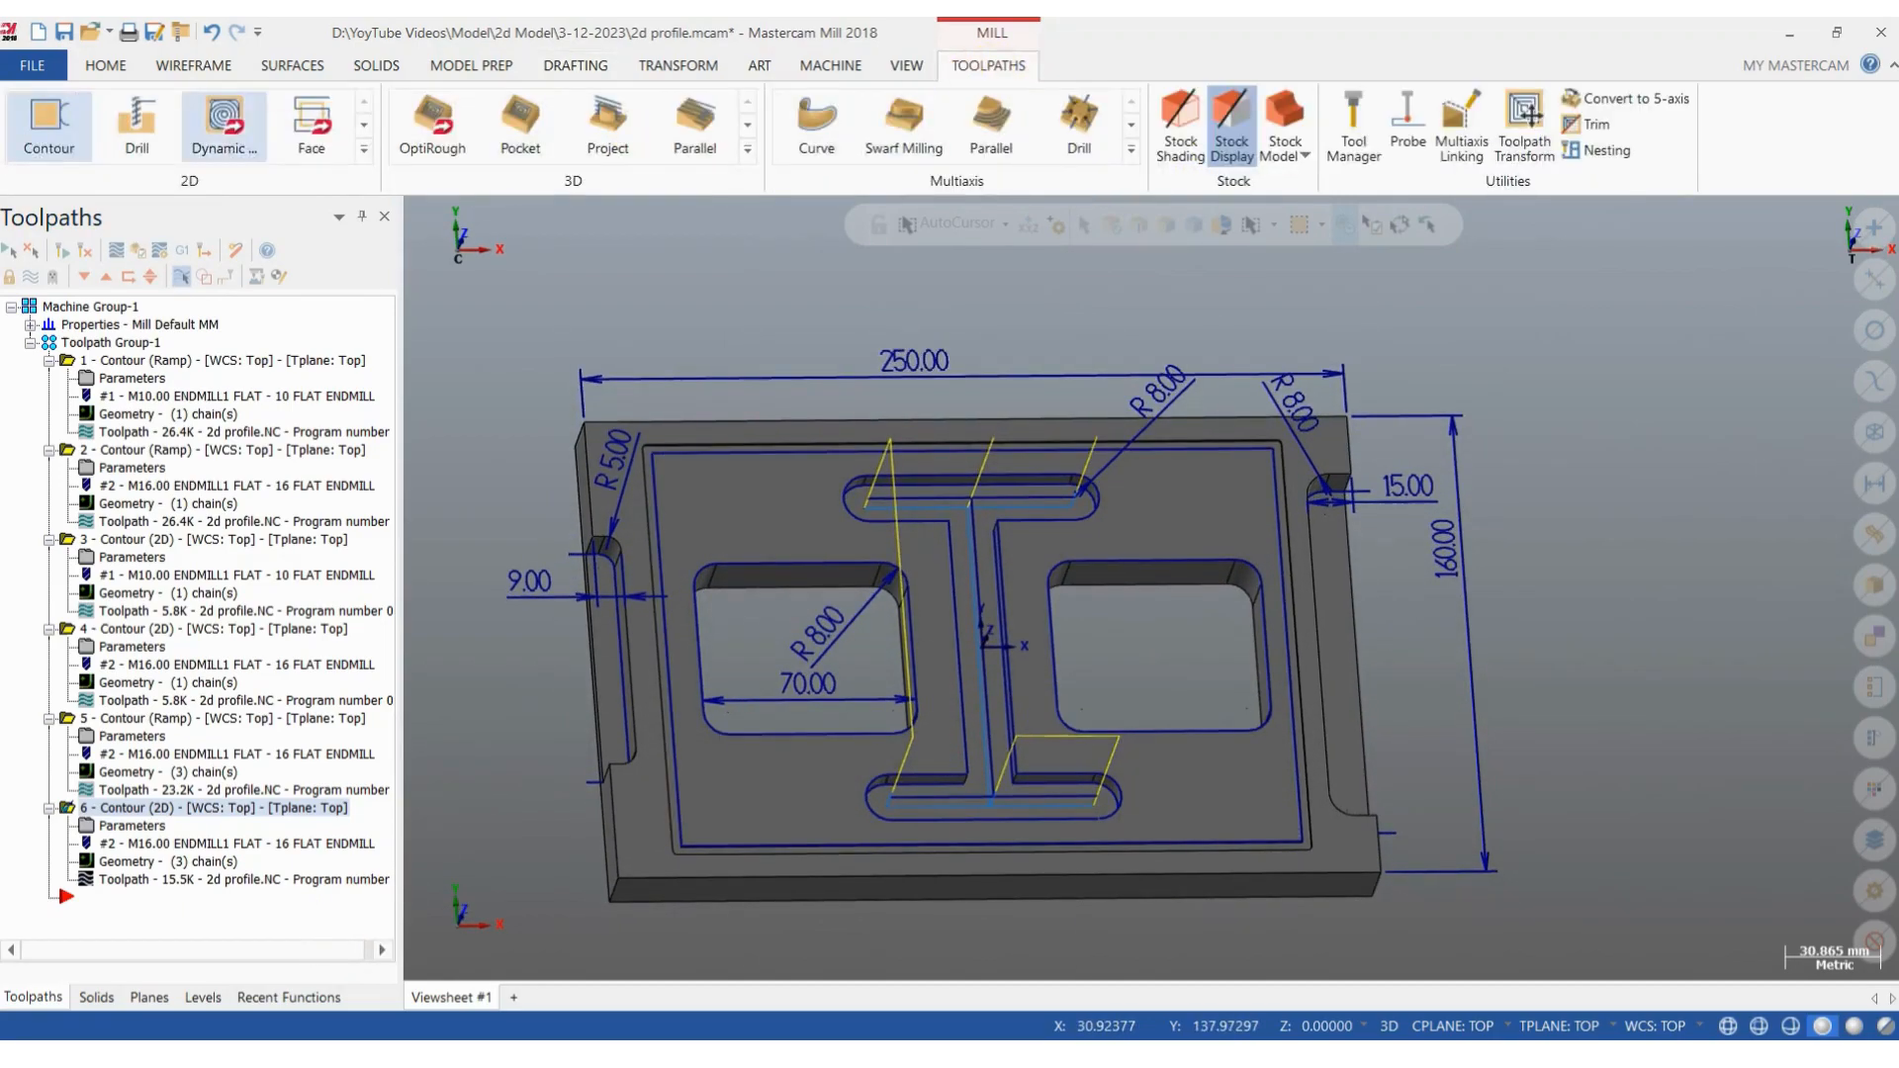
click(364, 150)
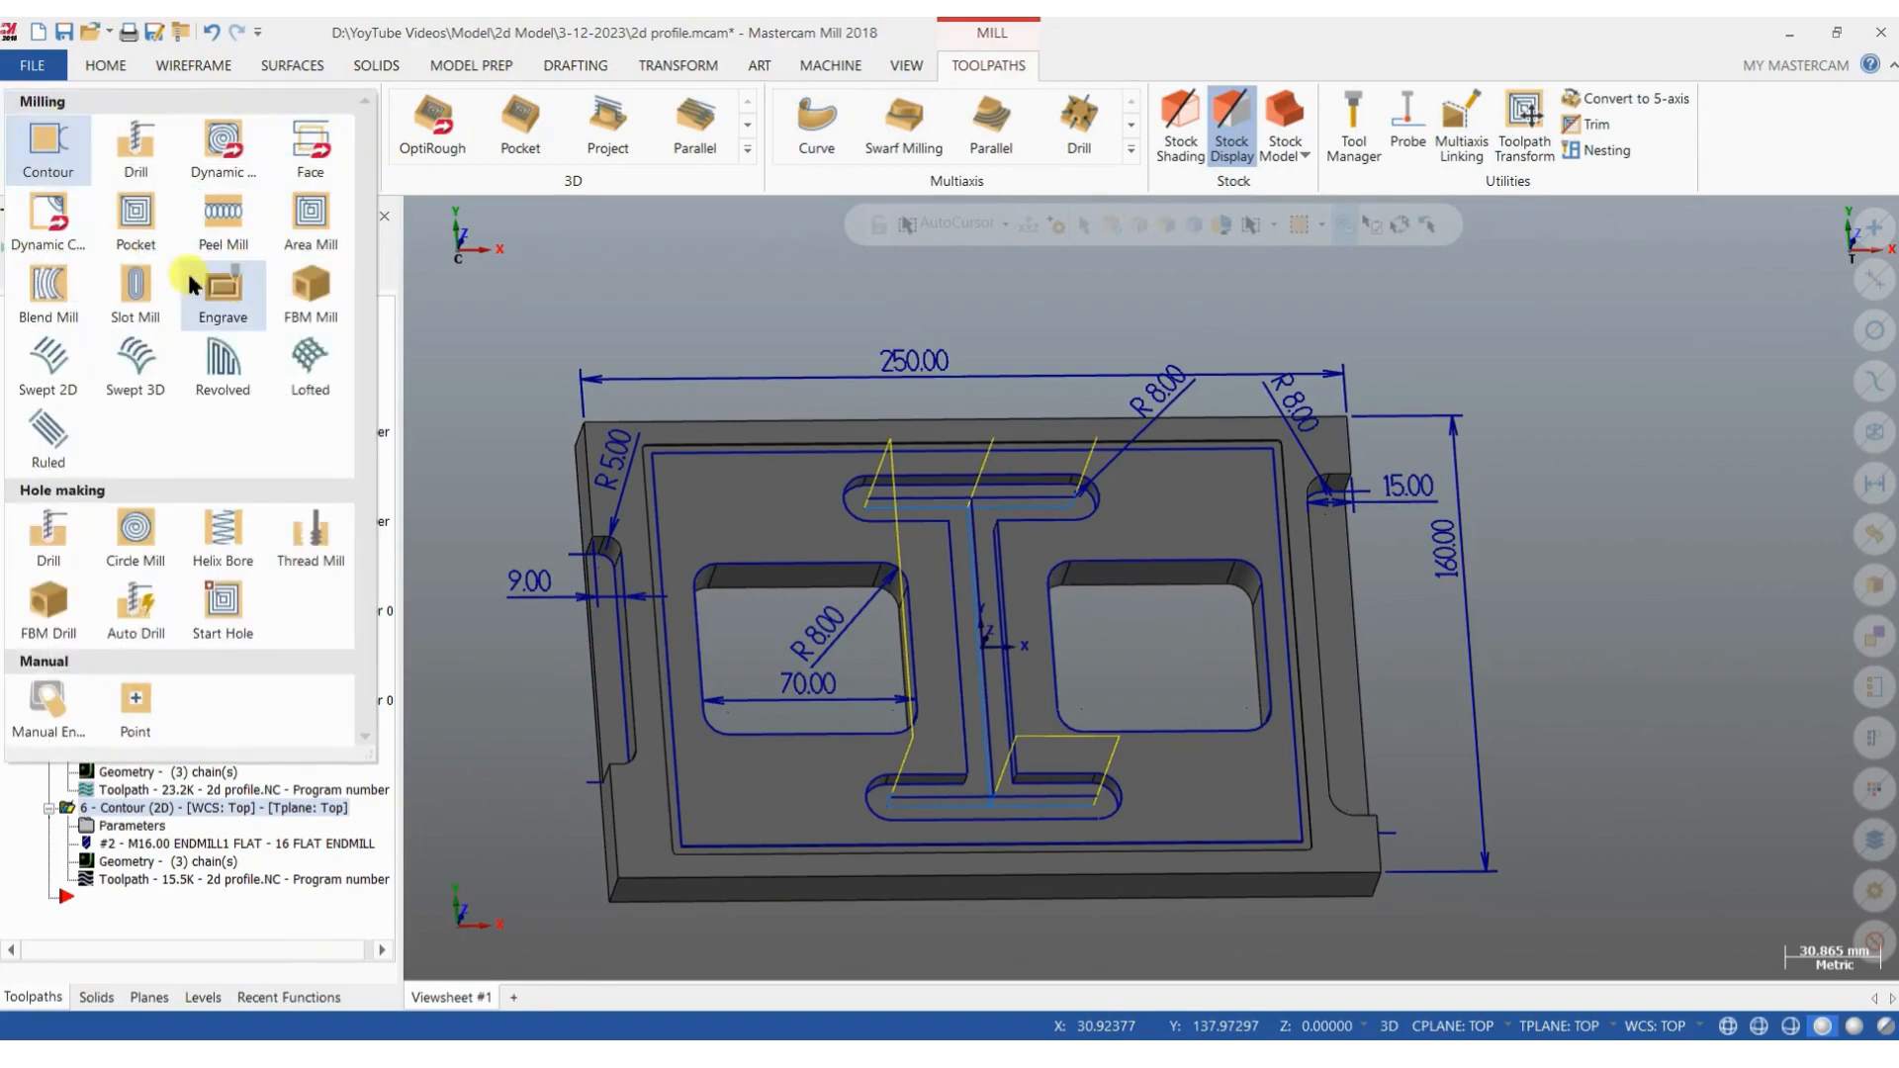
click(139, 228)
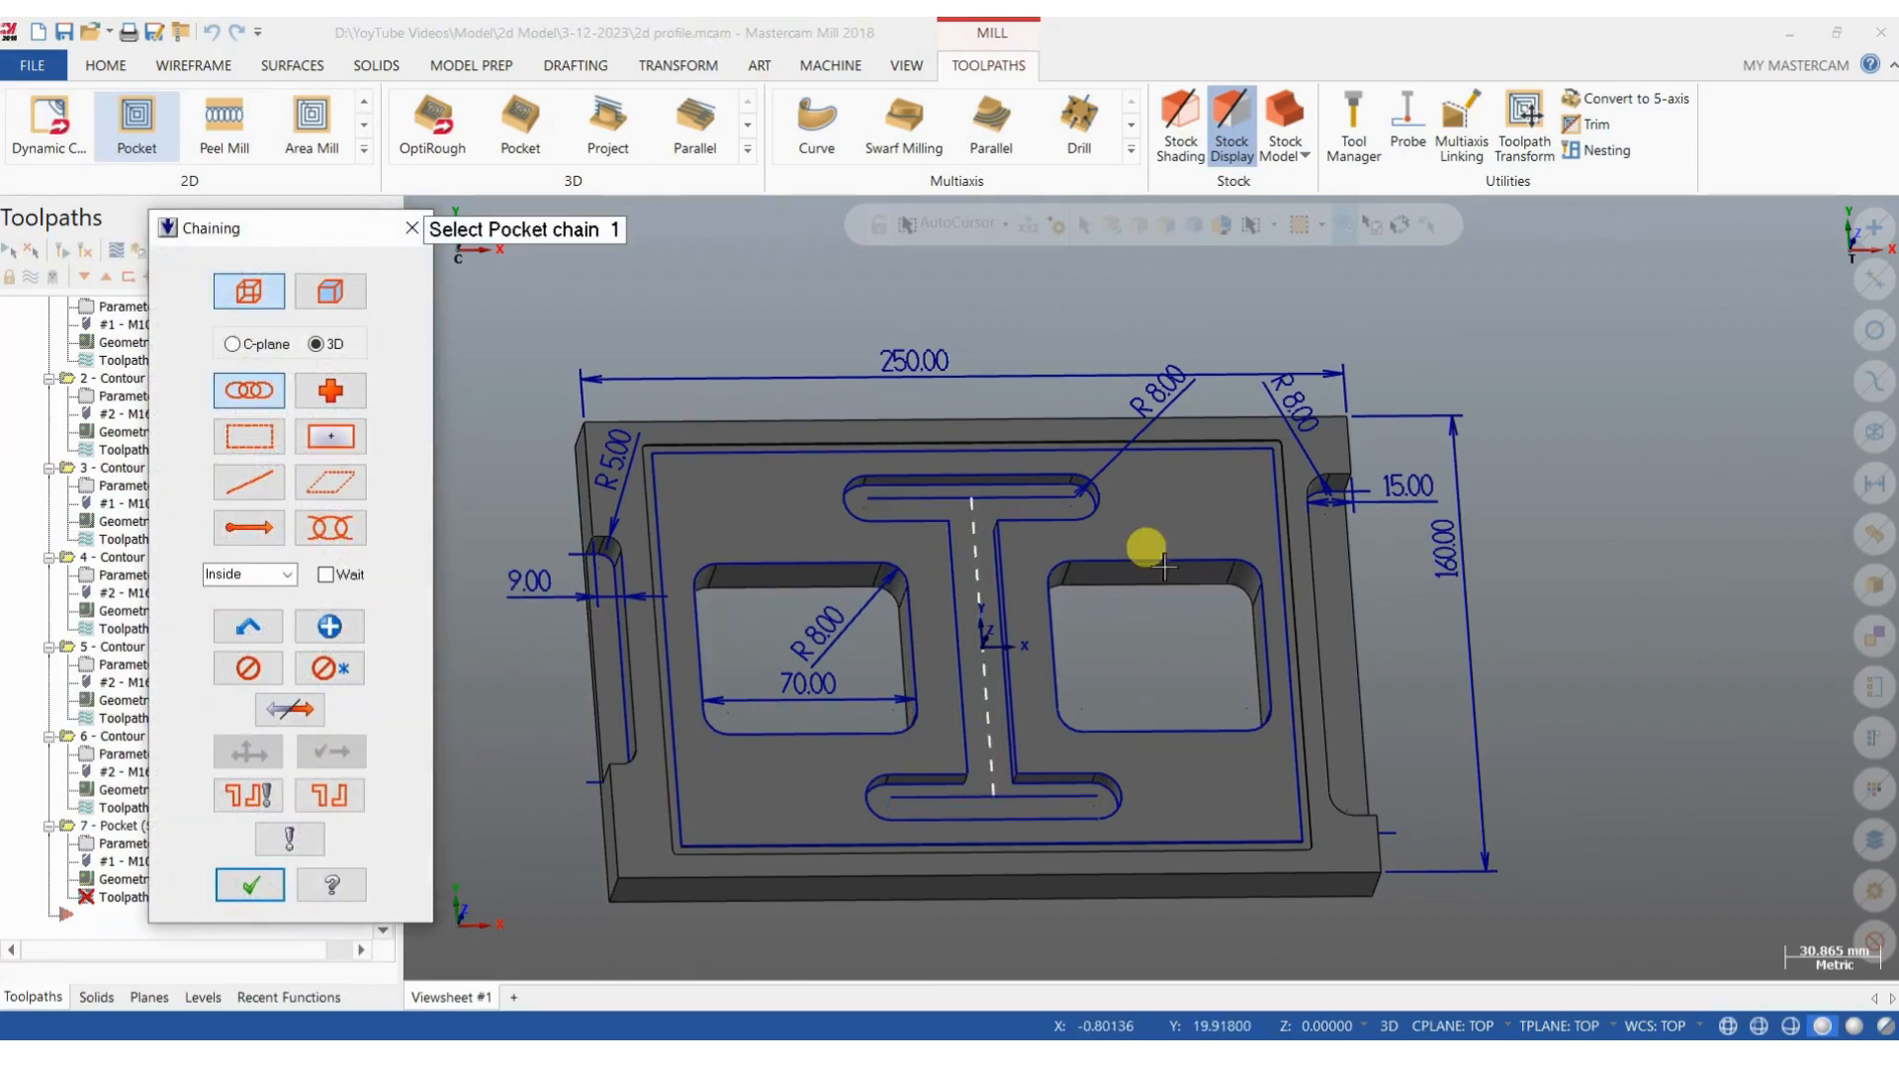
click(911, 672)
click(1252, 687)
click(242, 883)
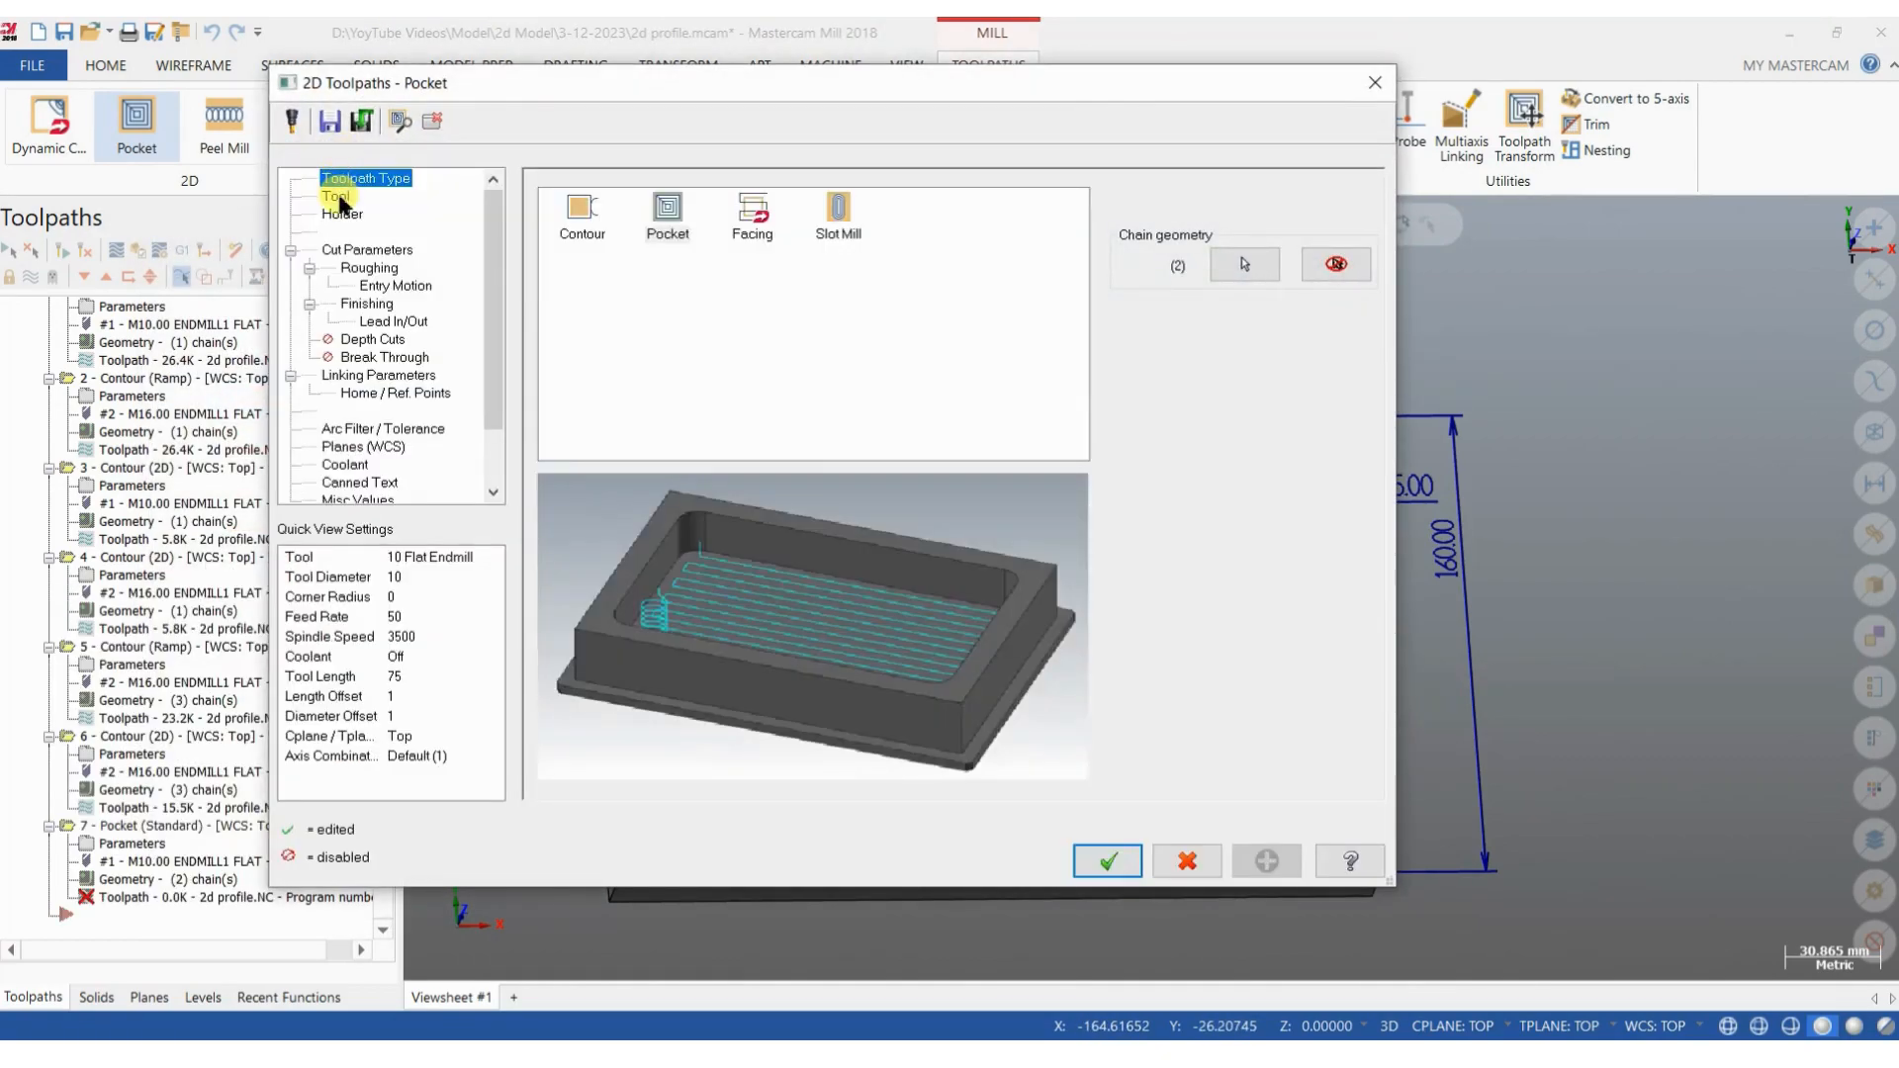
Start creating a new tool for the pocket operation and choose Bull Mill as its type.
click(335, 196)
right_click(623, 302)
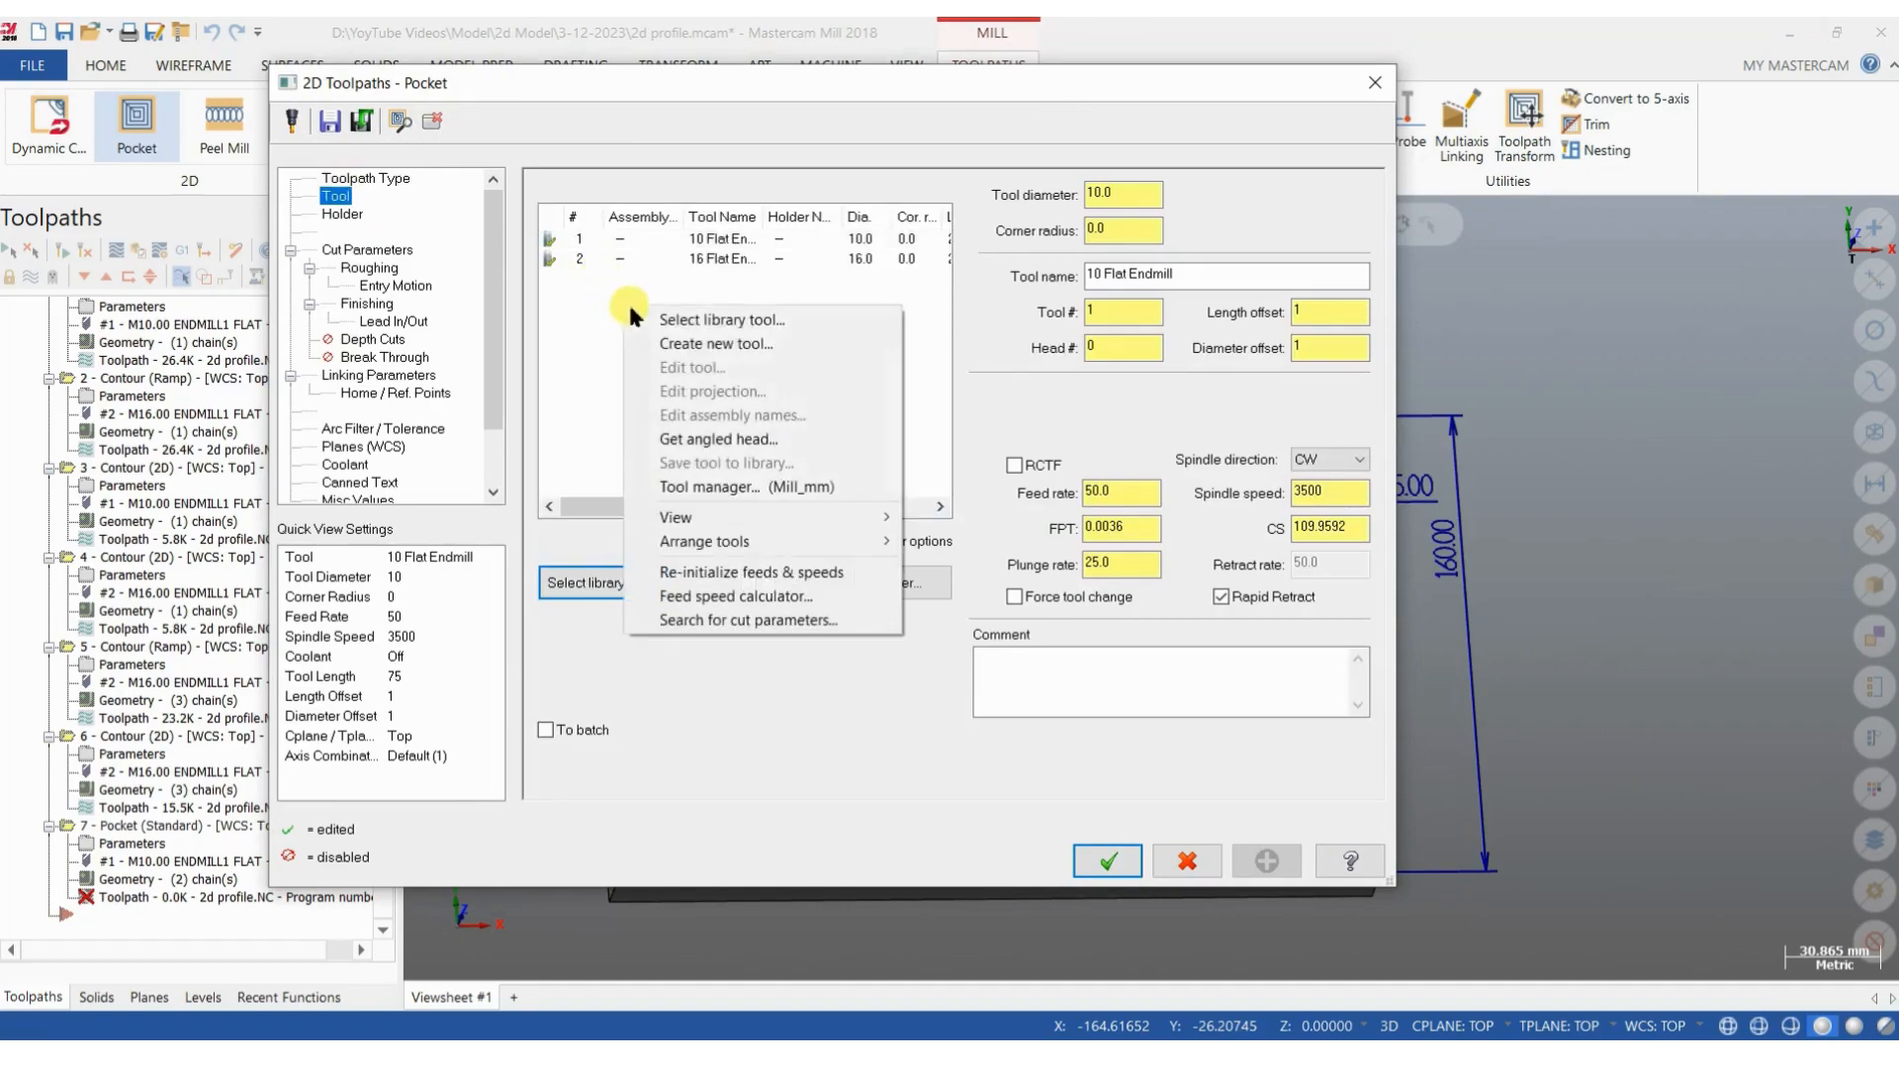
click(714, 338)
click(692, 282)
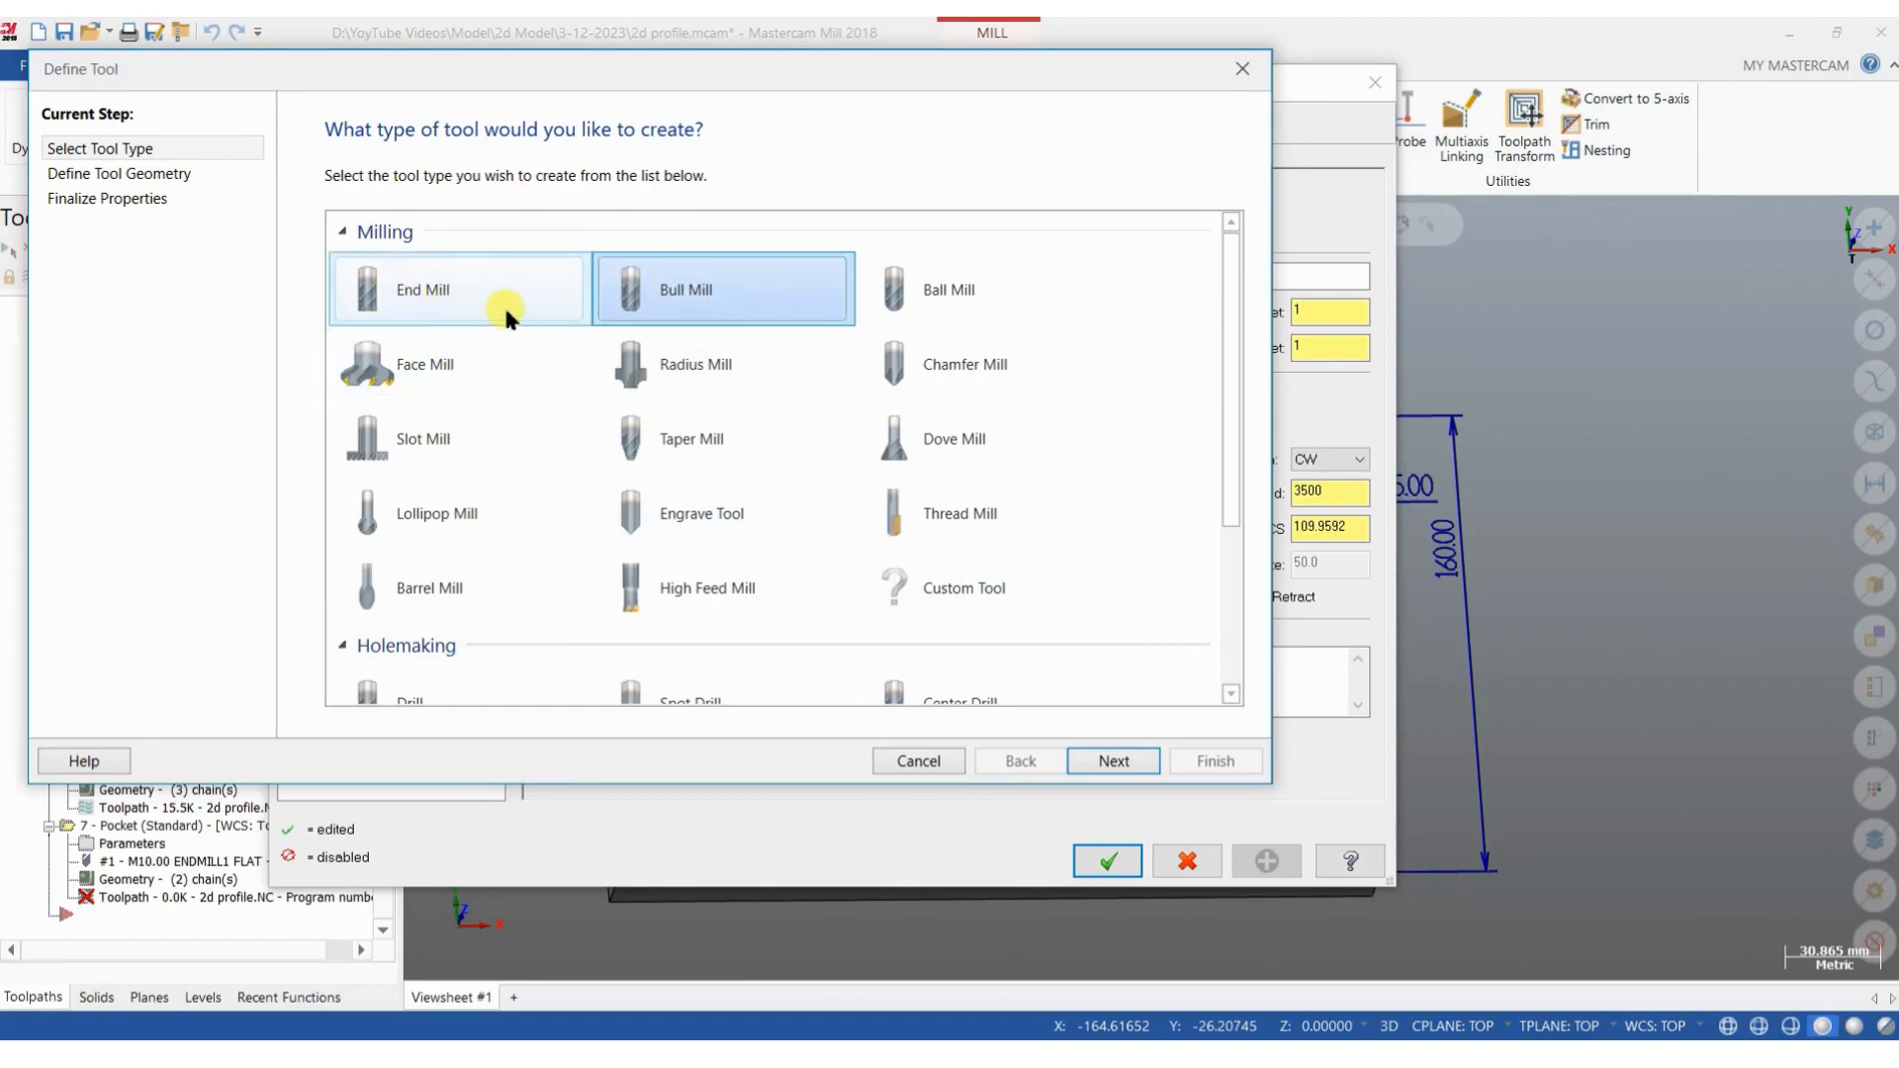
click(739, 327)
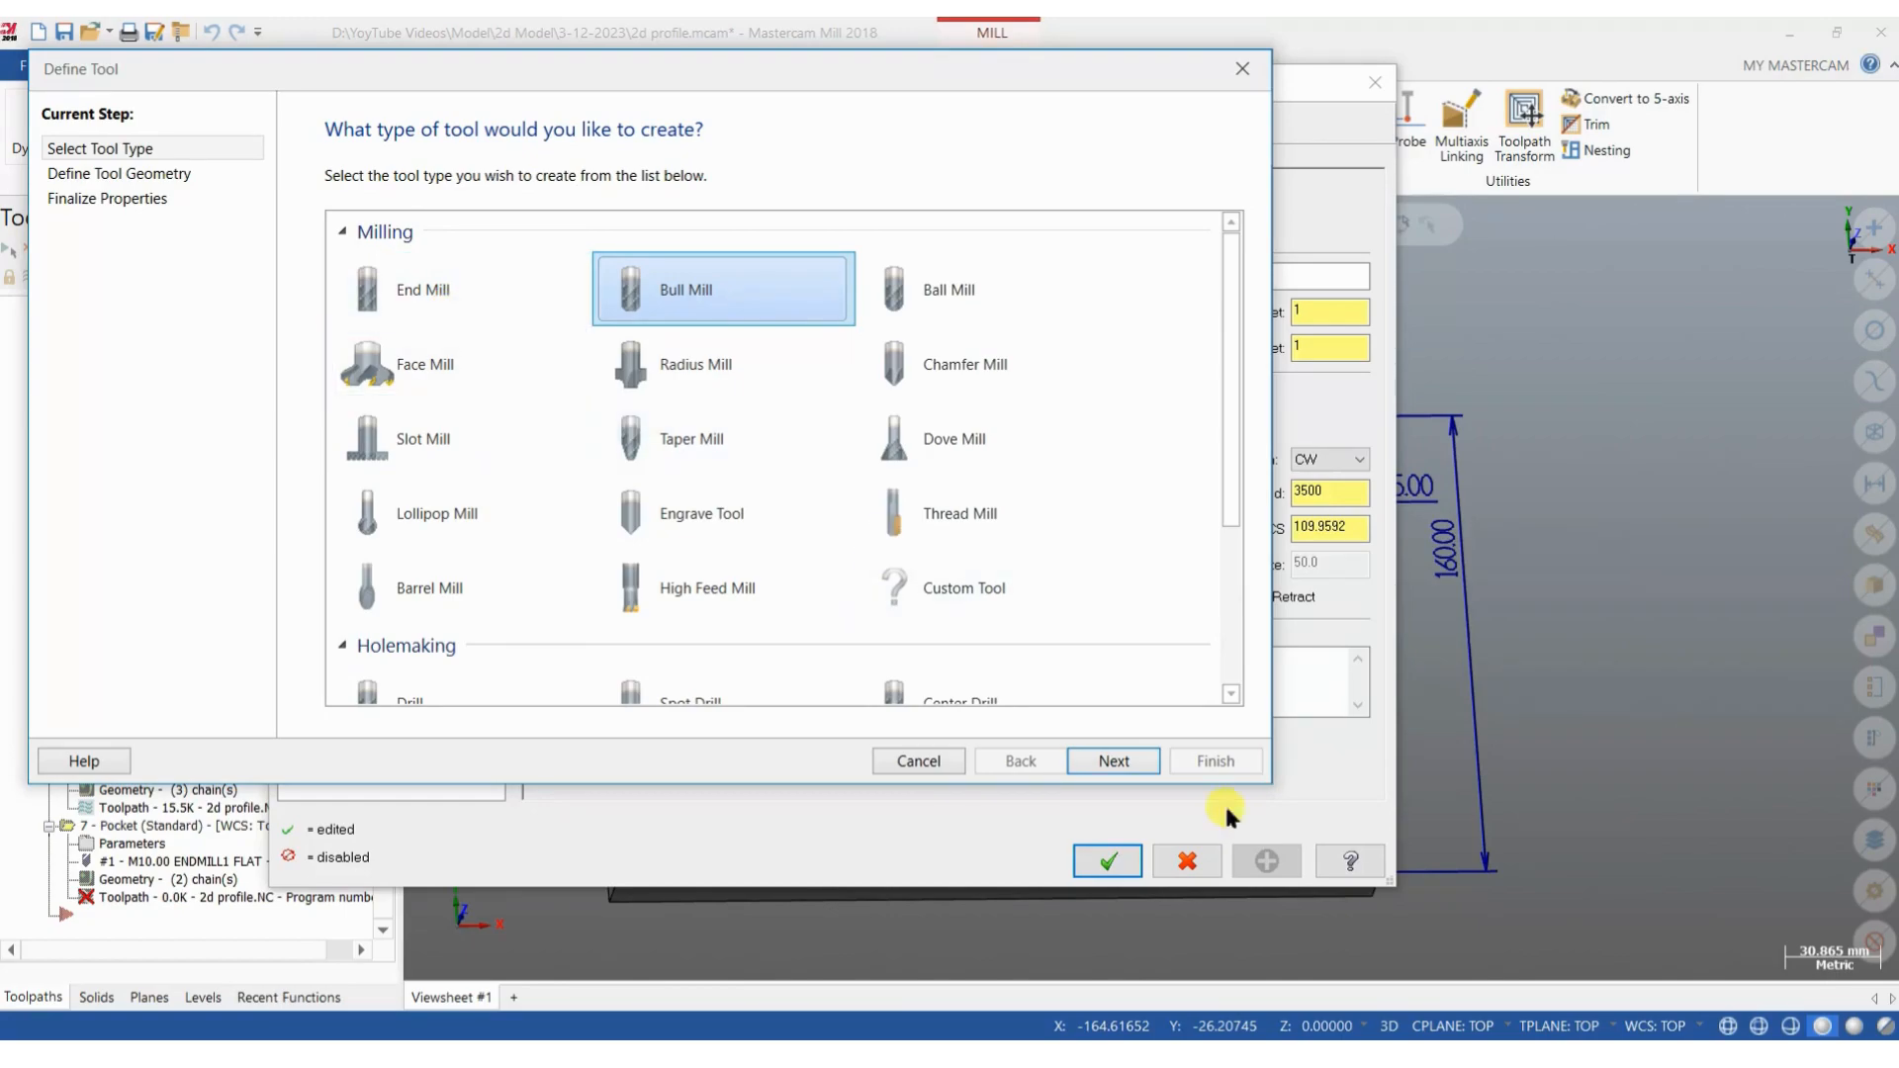
click(1119, 757)
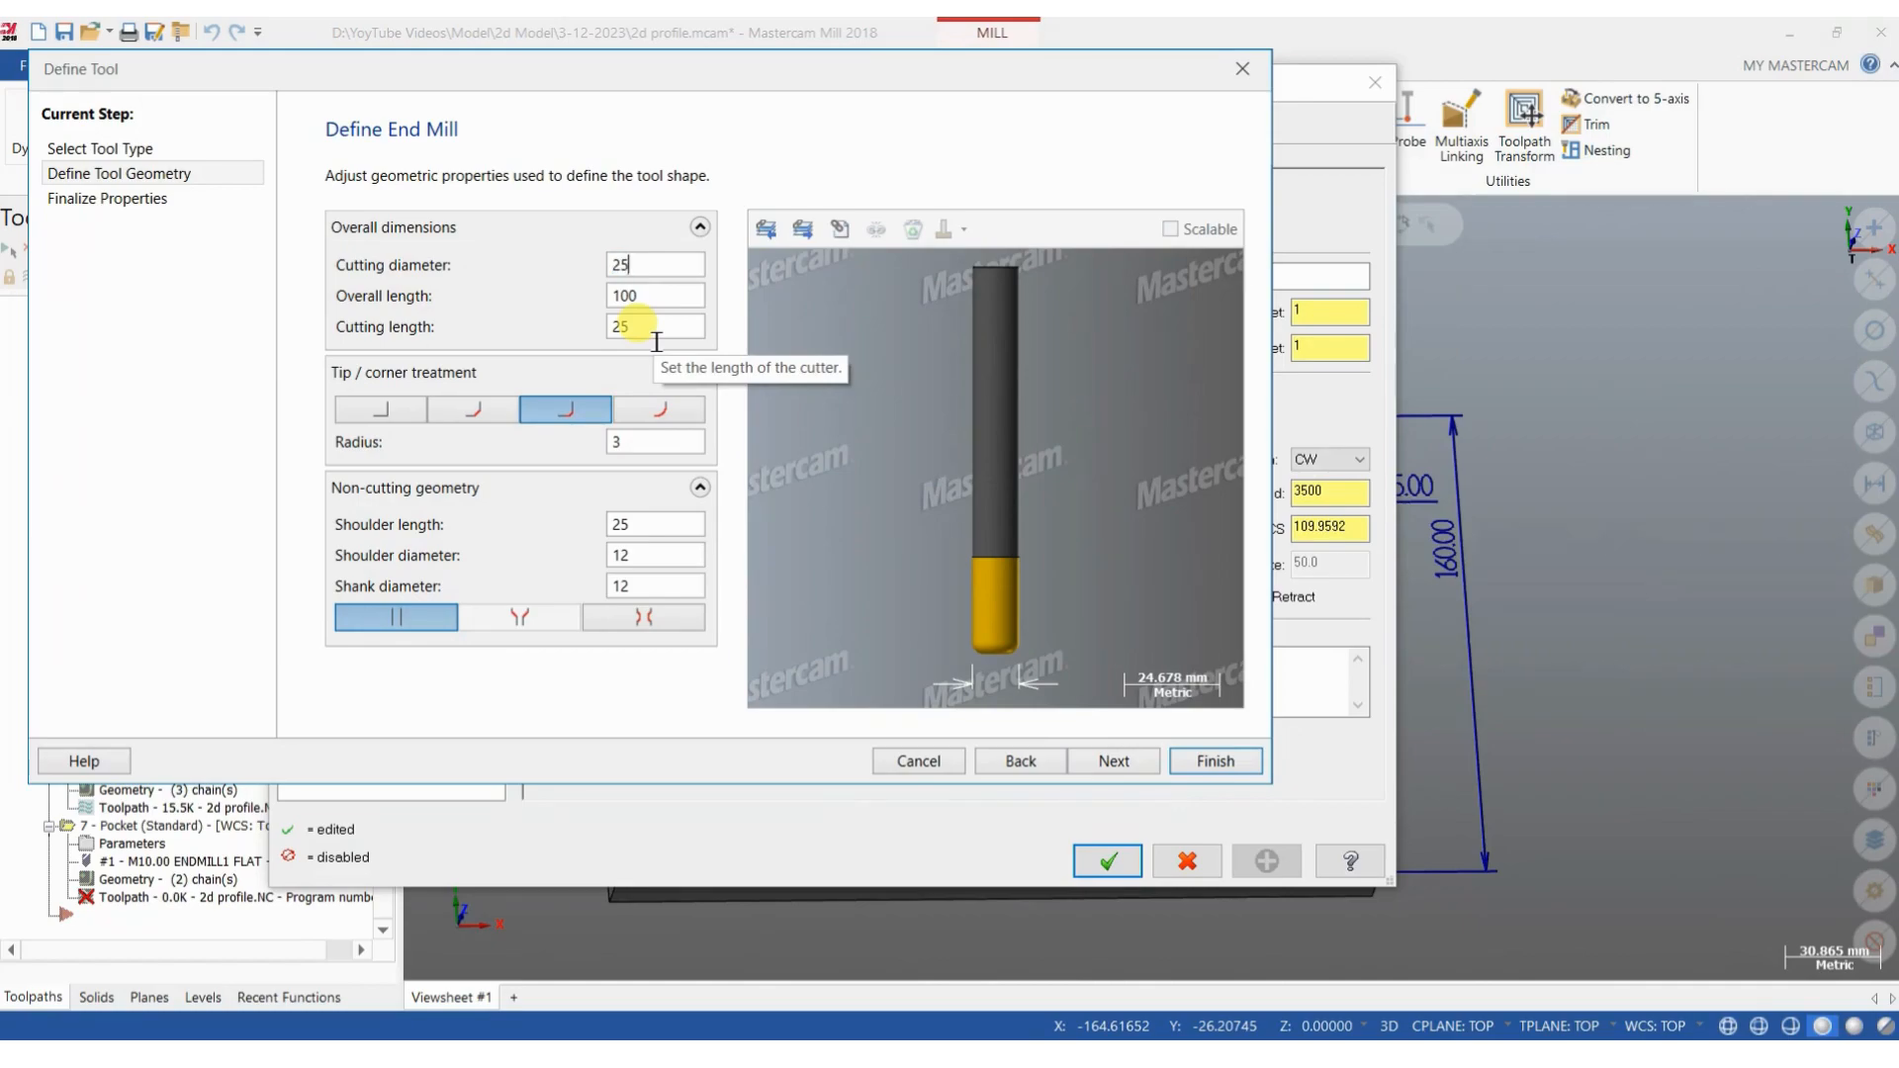
Set the bull mill's cutting diameter to 20 and corner radius to 0.8, and continue to its final properties.
text(20)
click(641, 442)
text(5)
text(0.8)
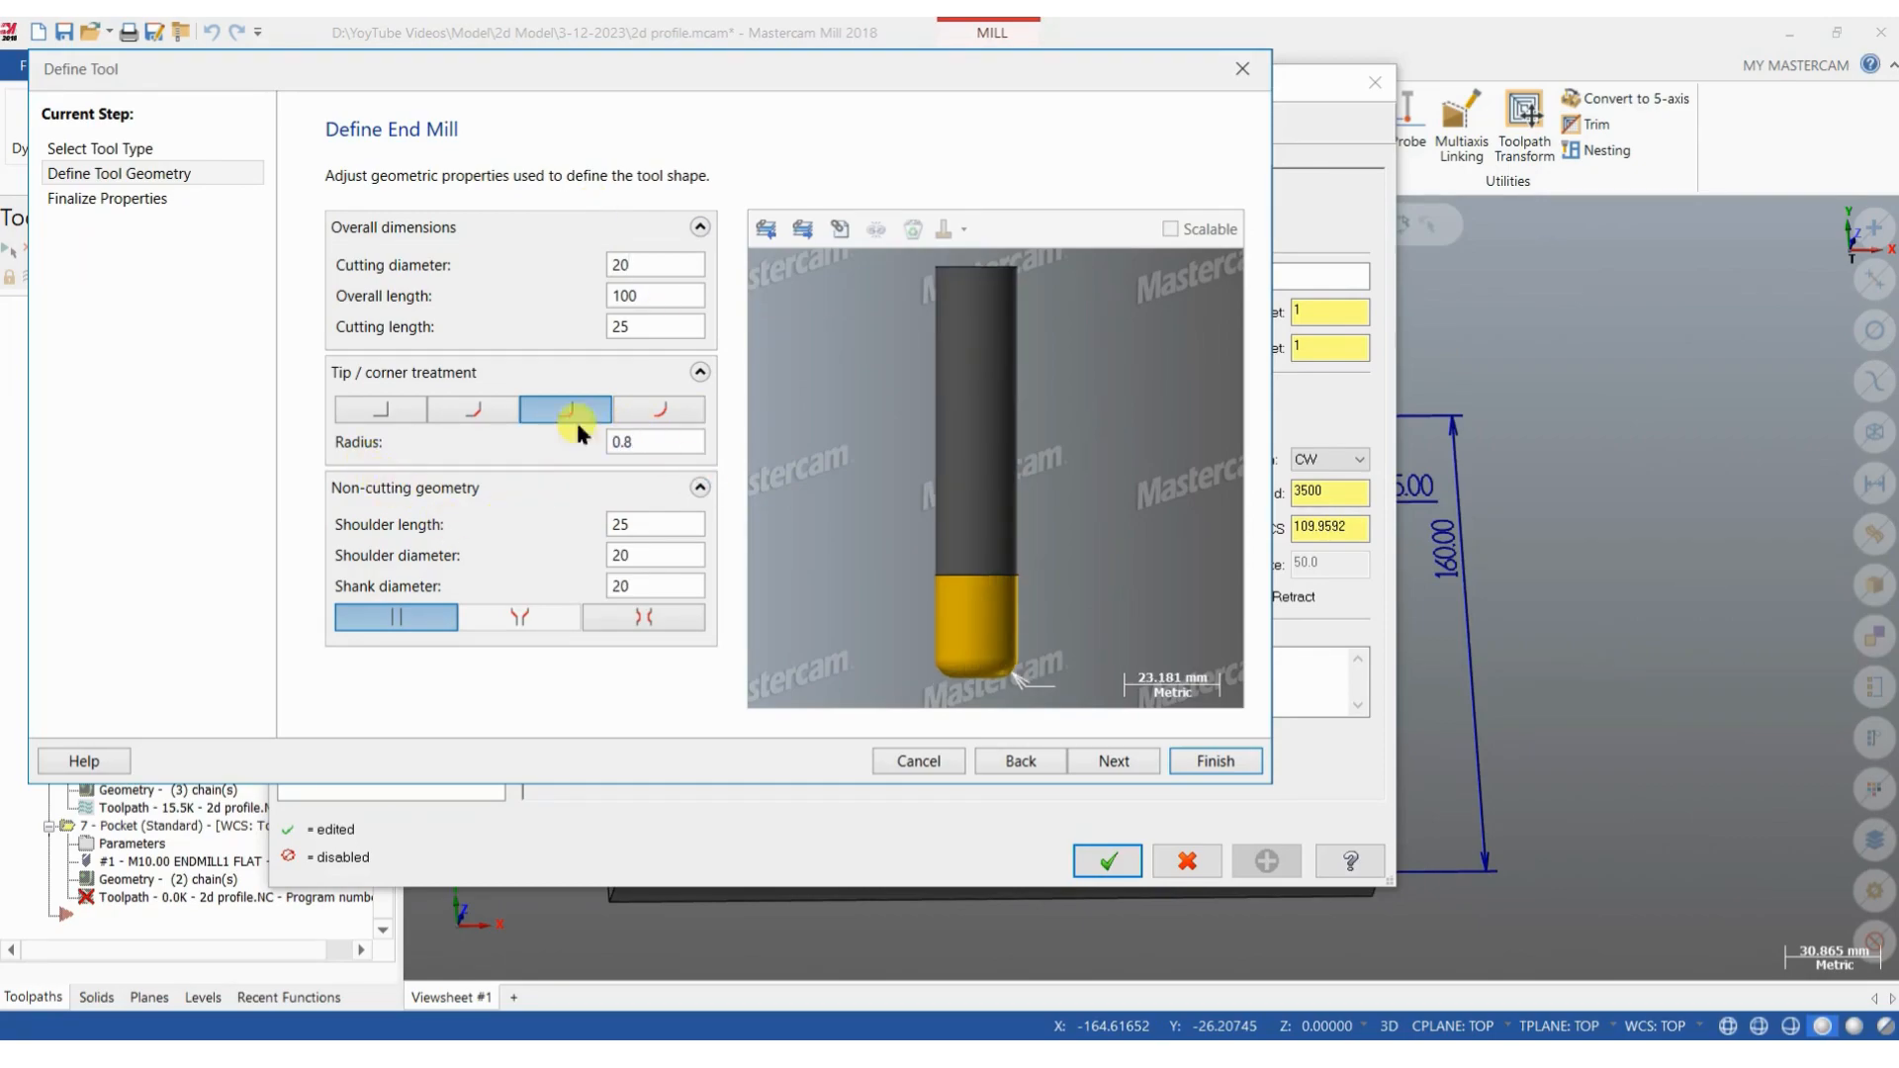
click(645, 296)
click(1112, 762)
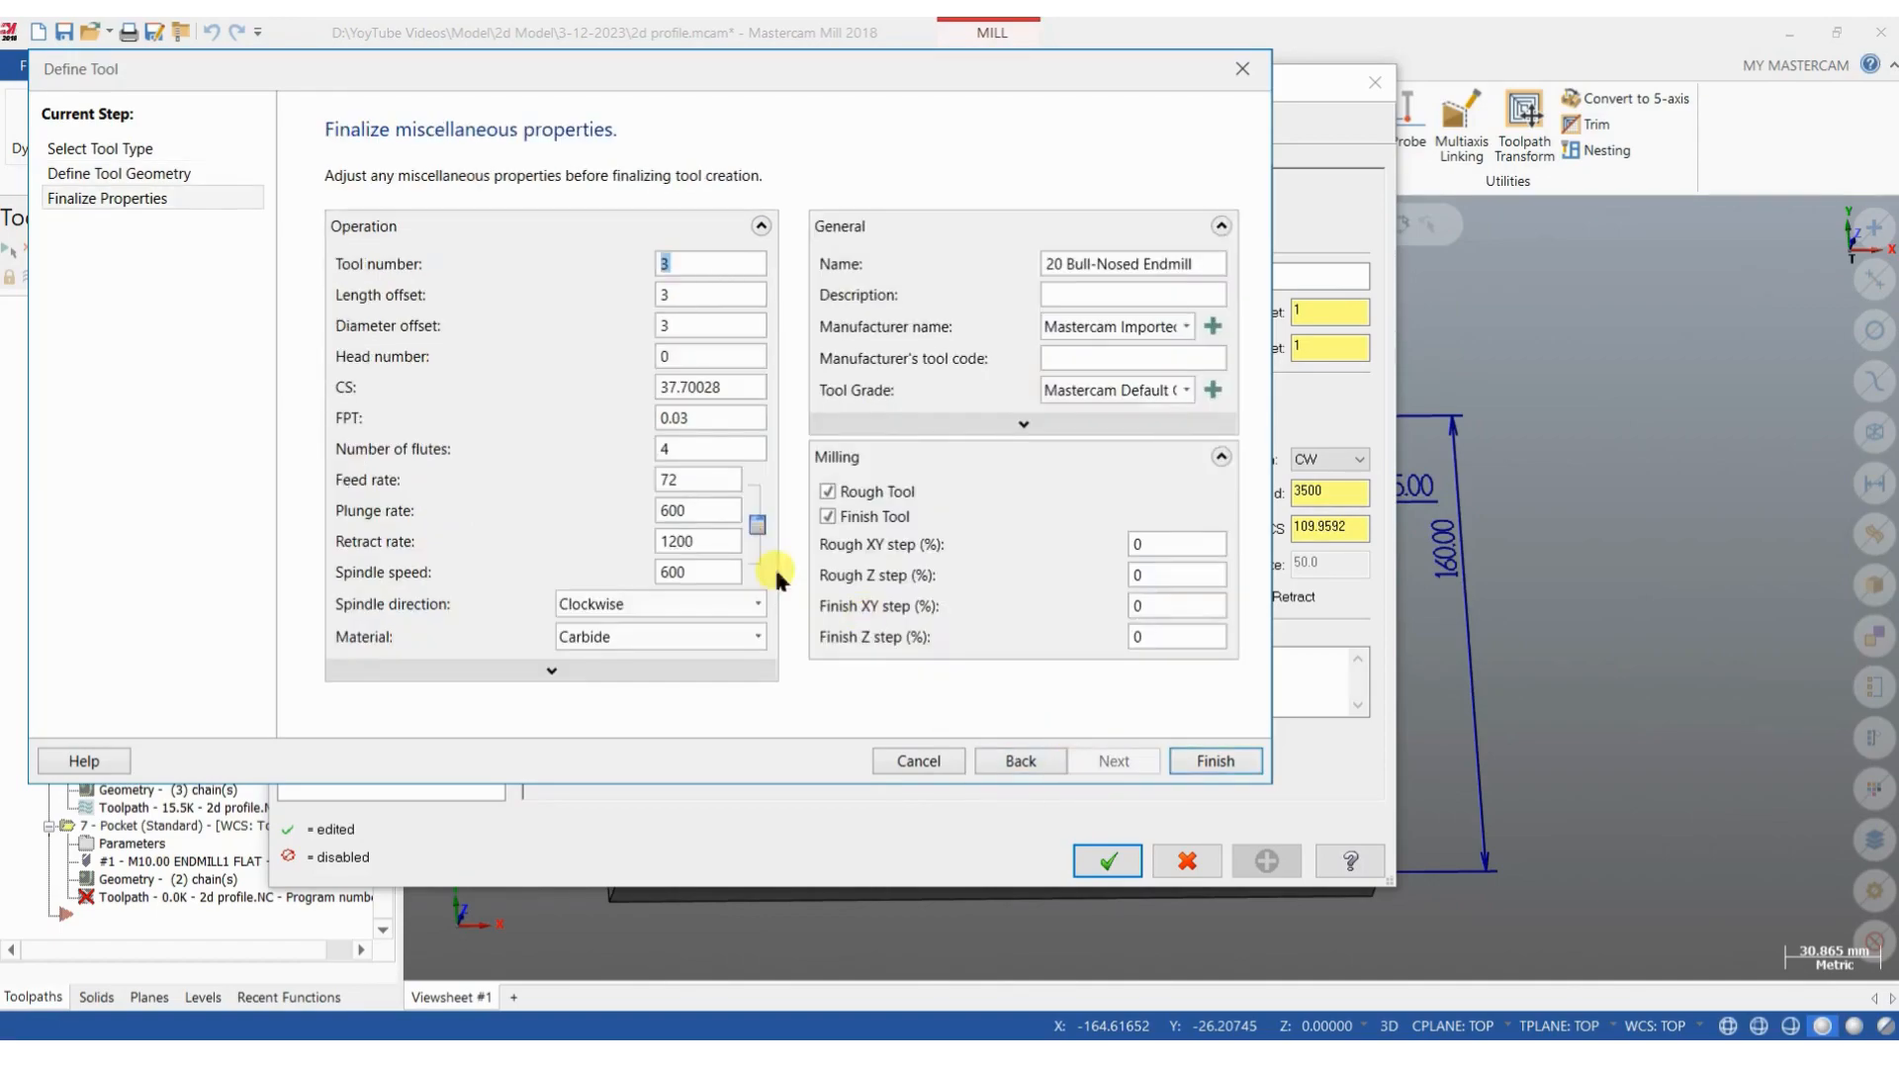
Set the tool's spindle speed to 70000/20 (3500), flutes to 2 and FPT to 0.15, and name it 20r0.8 Bull-Nosed Endmill.
drag(711, 574, 590, 574)
text(70000/20)
key(Return)
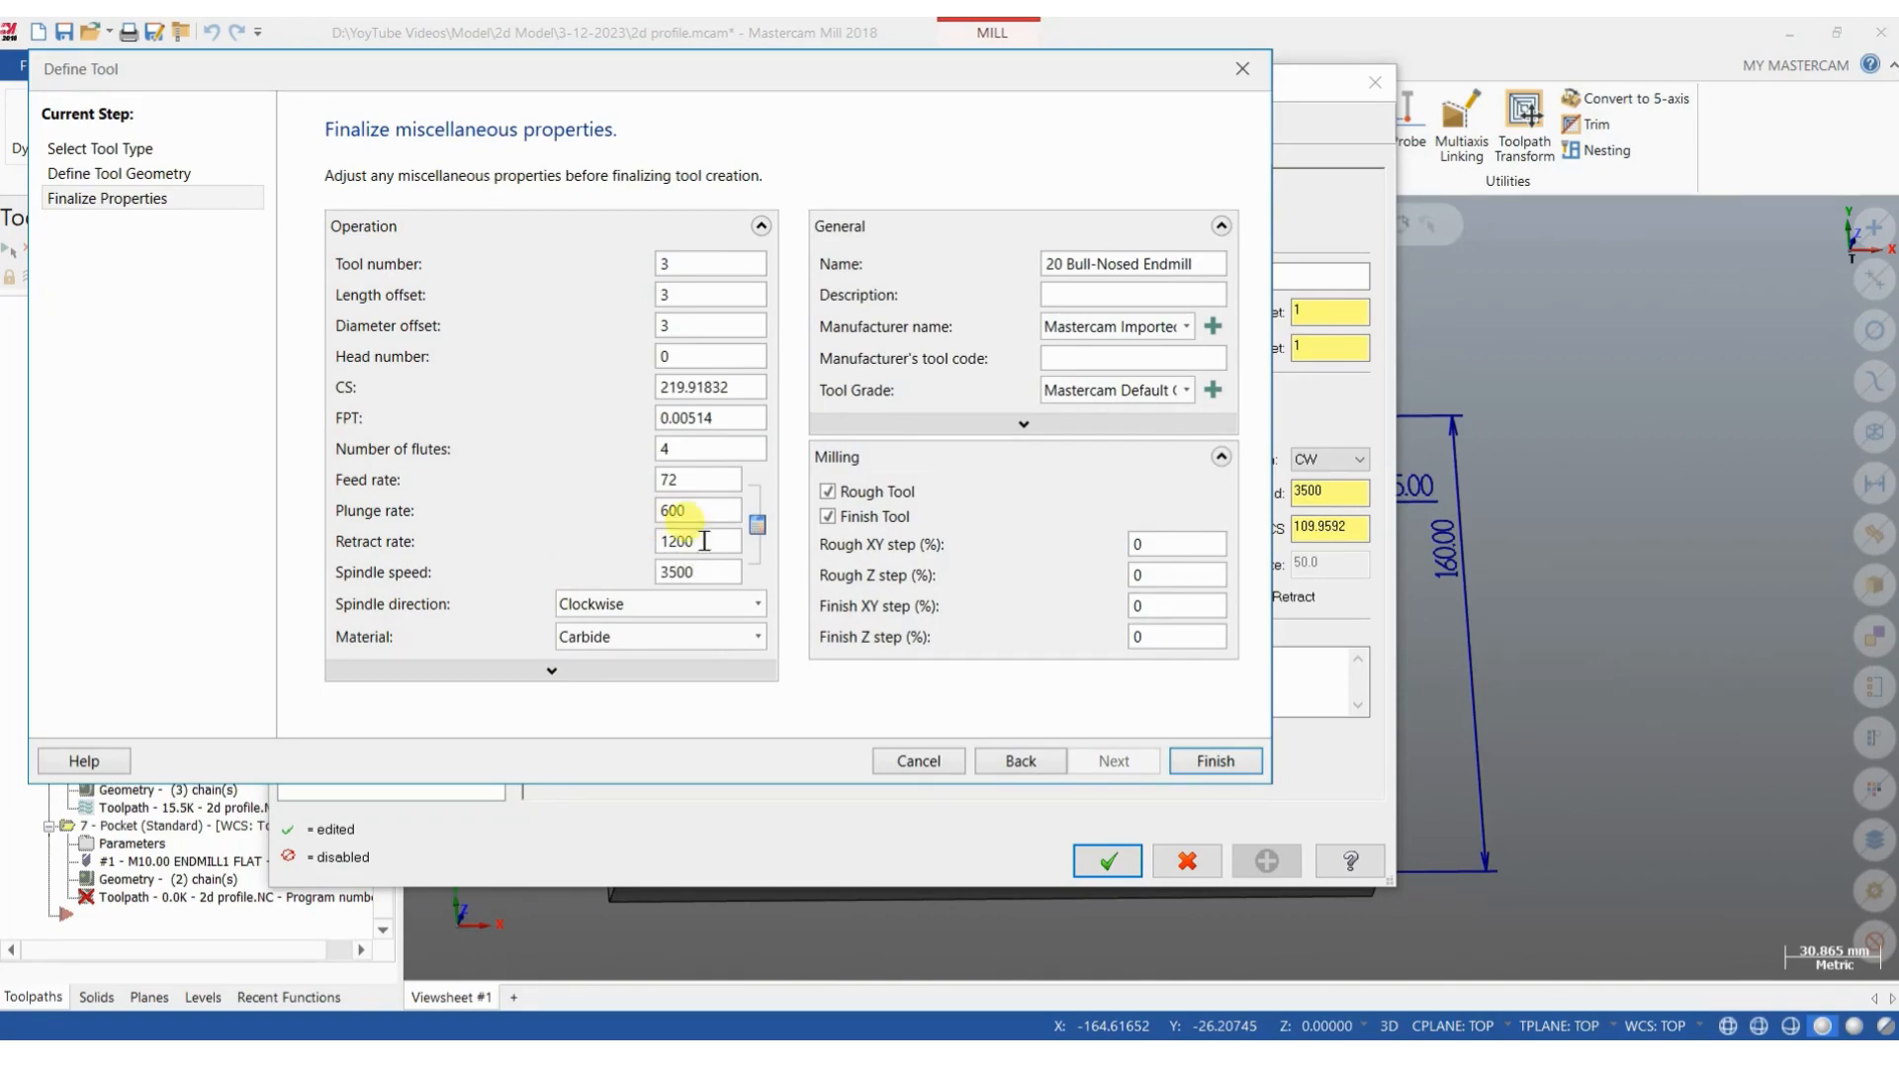
double_click(692, 449)
text(2)
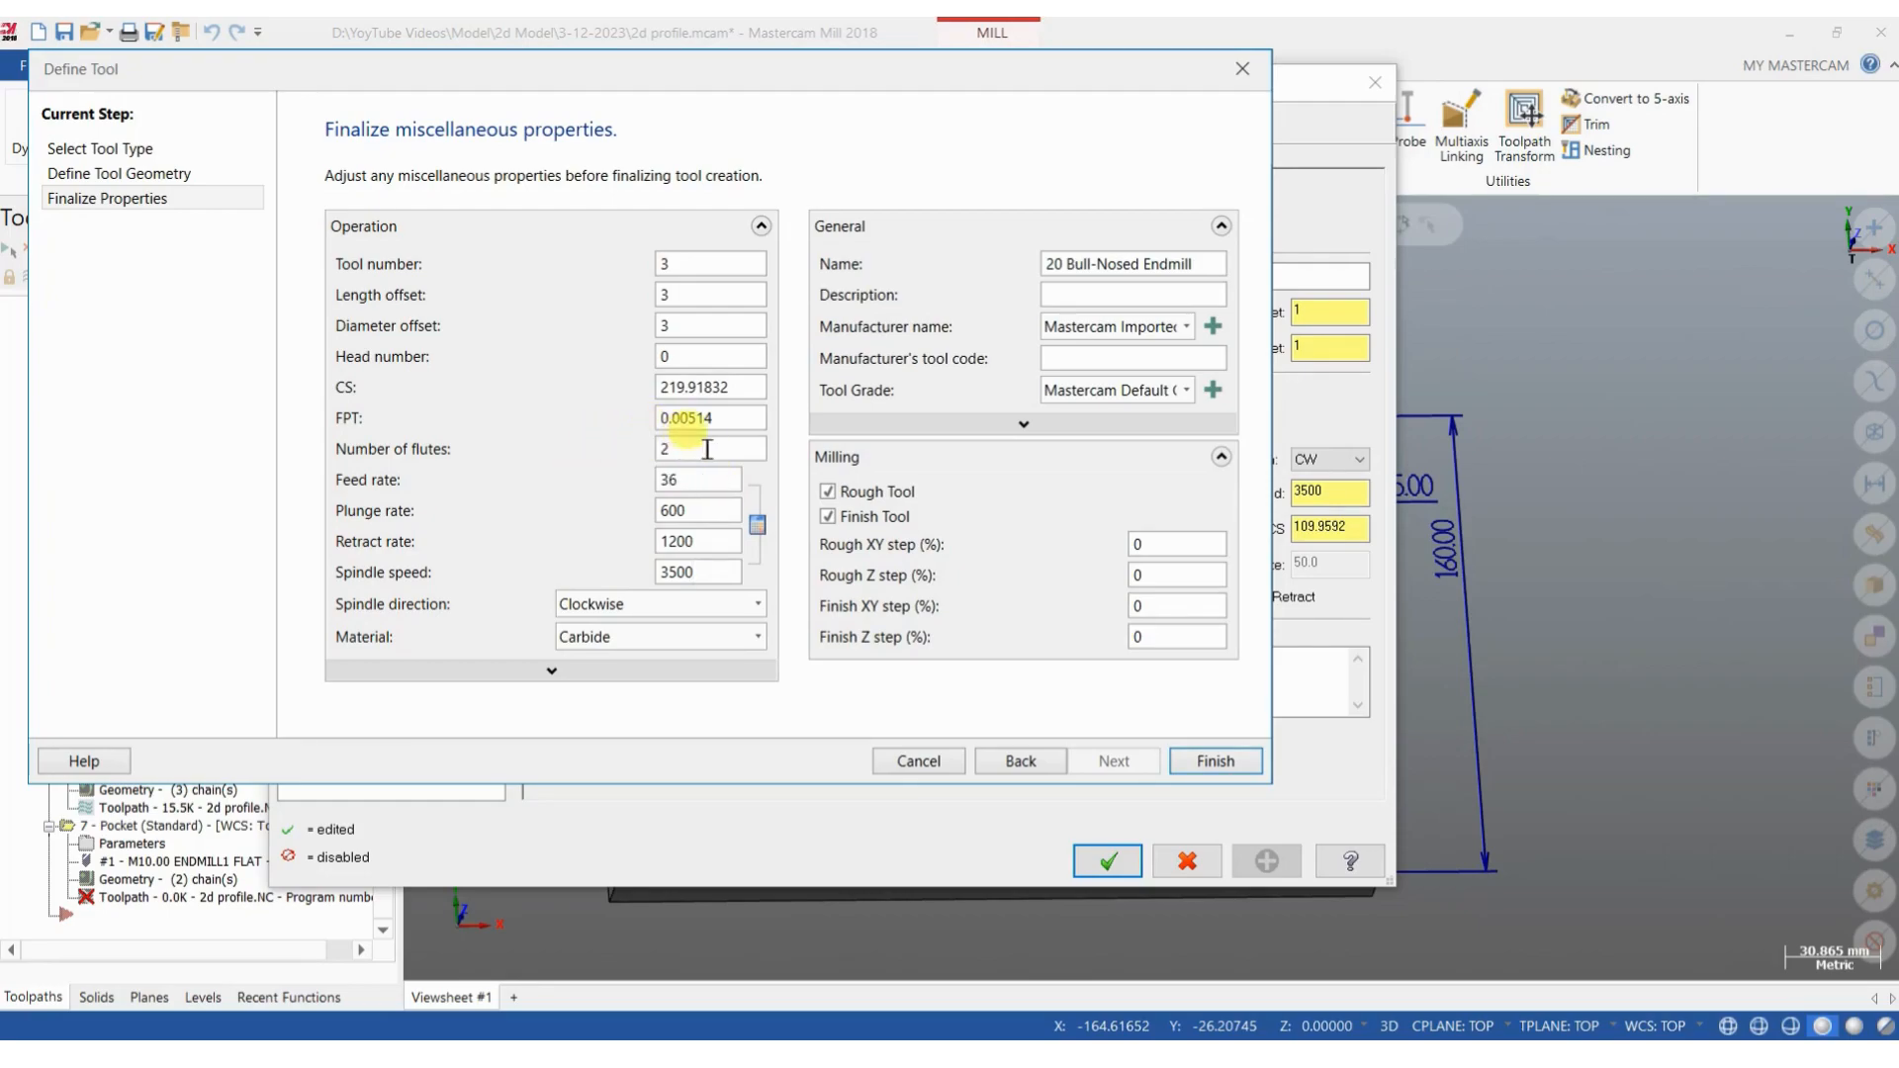
drag(742, 420, 466, 441)
text(0.15)
click(1063, 259)
text(r0.8)
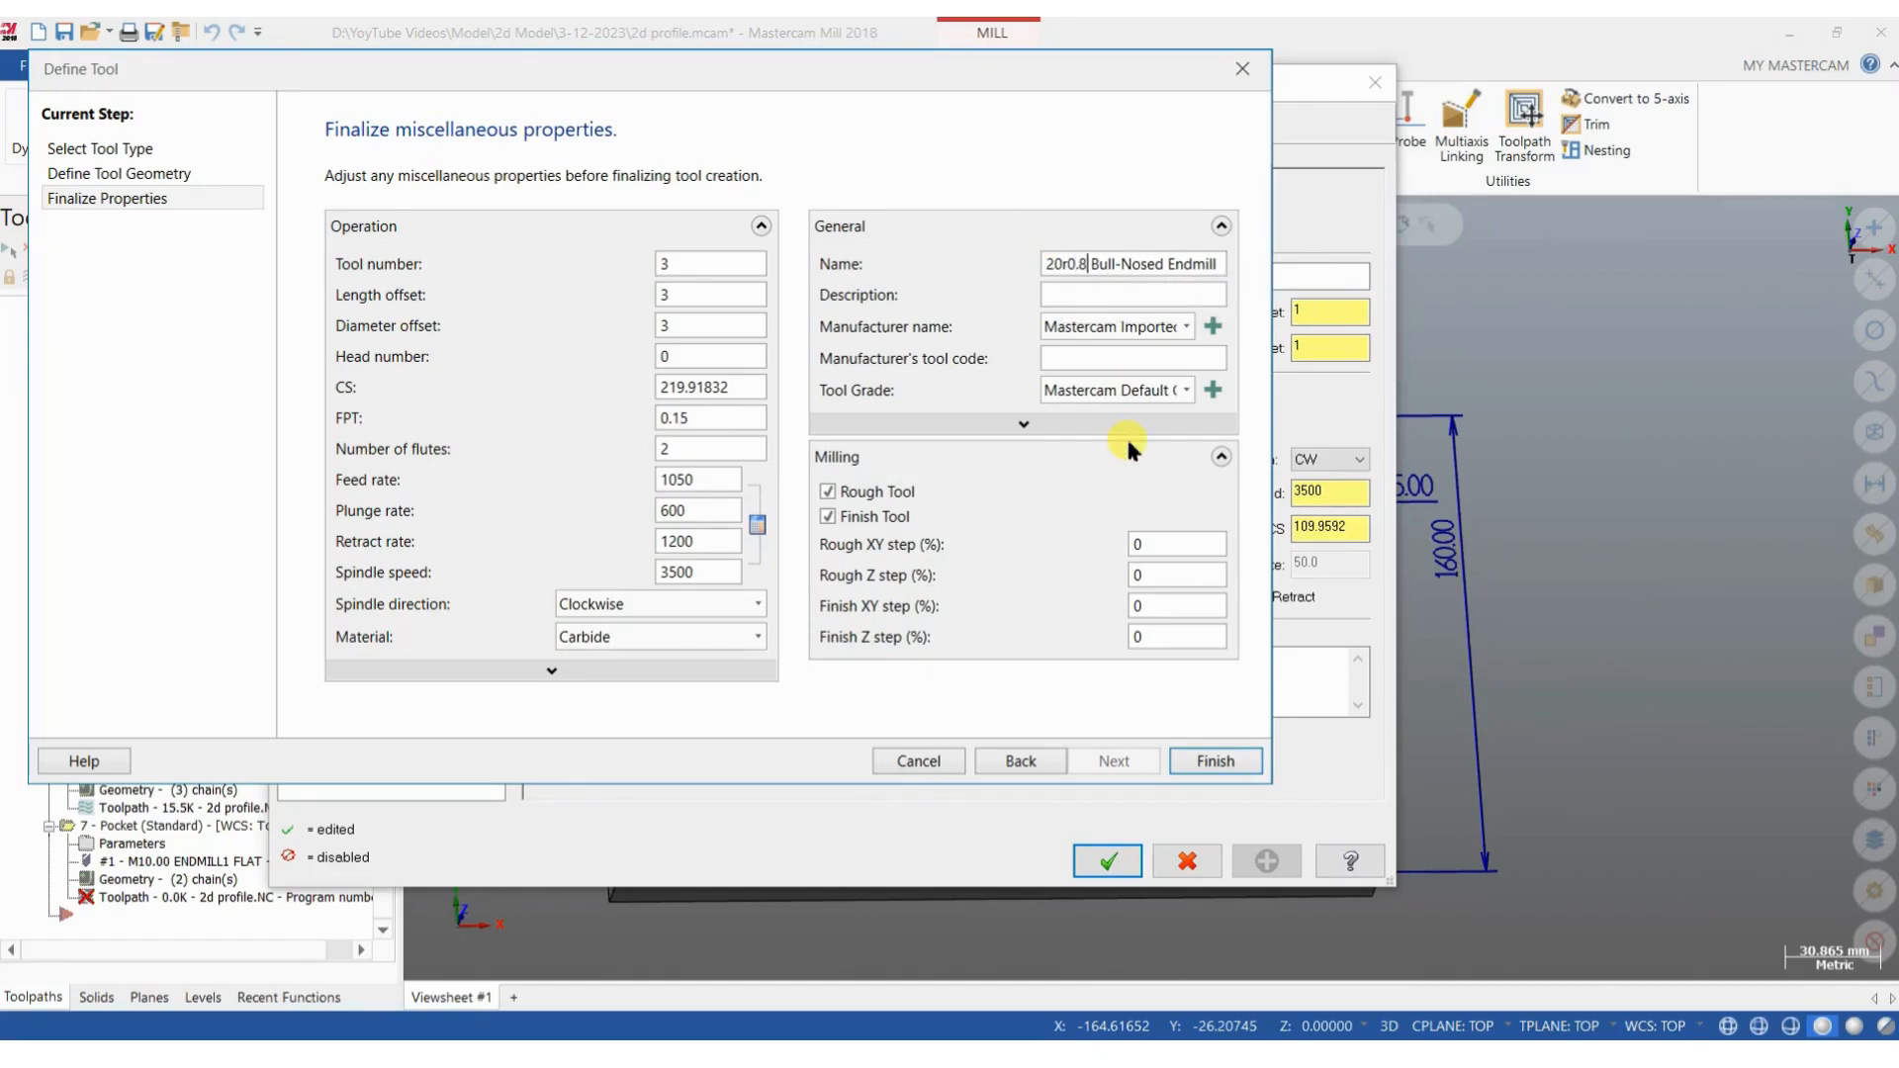
Finish defining the 20r0.8 bull-nosed endmill and select it as the pocket operation's tool.
click(1212, 759)
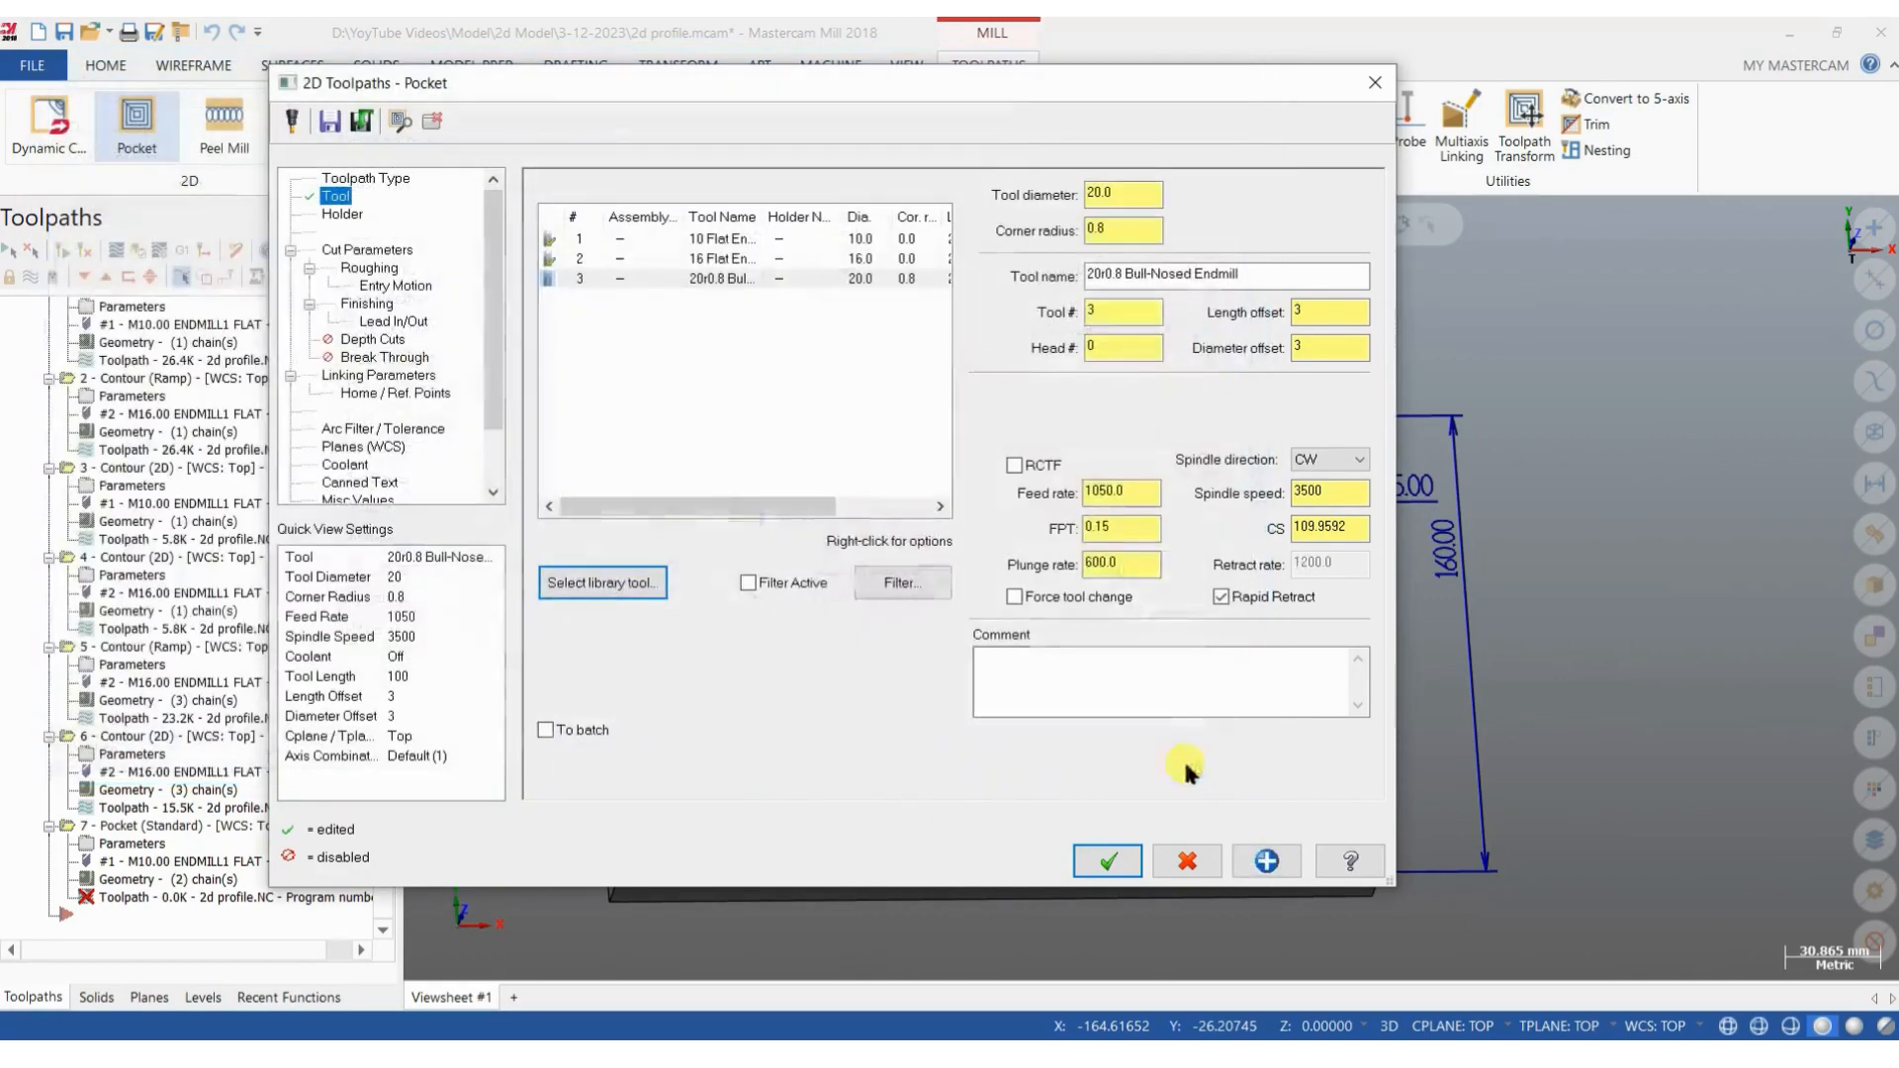
right_click(663, 282)
click(777, 547)
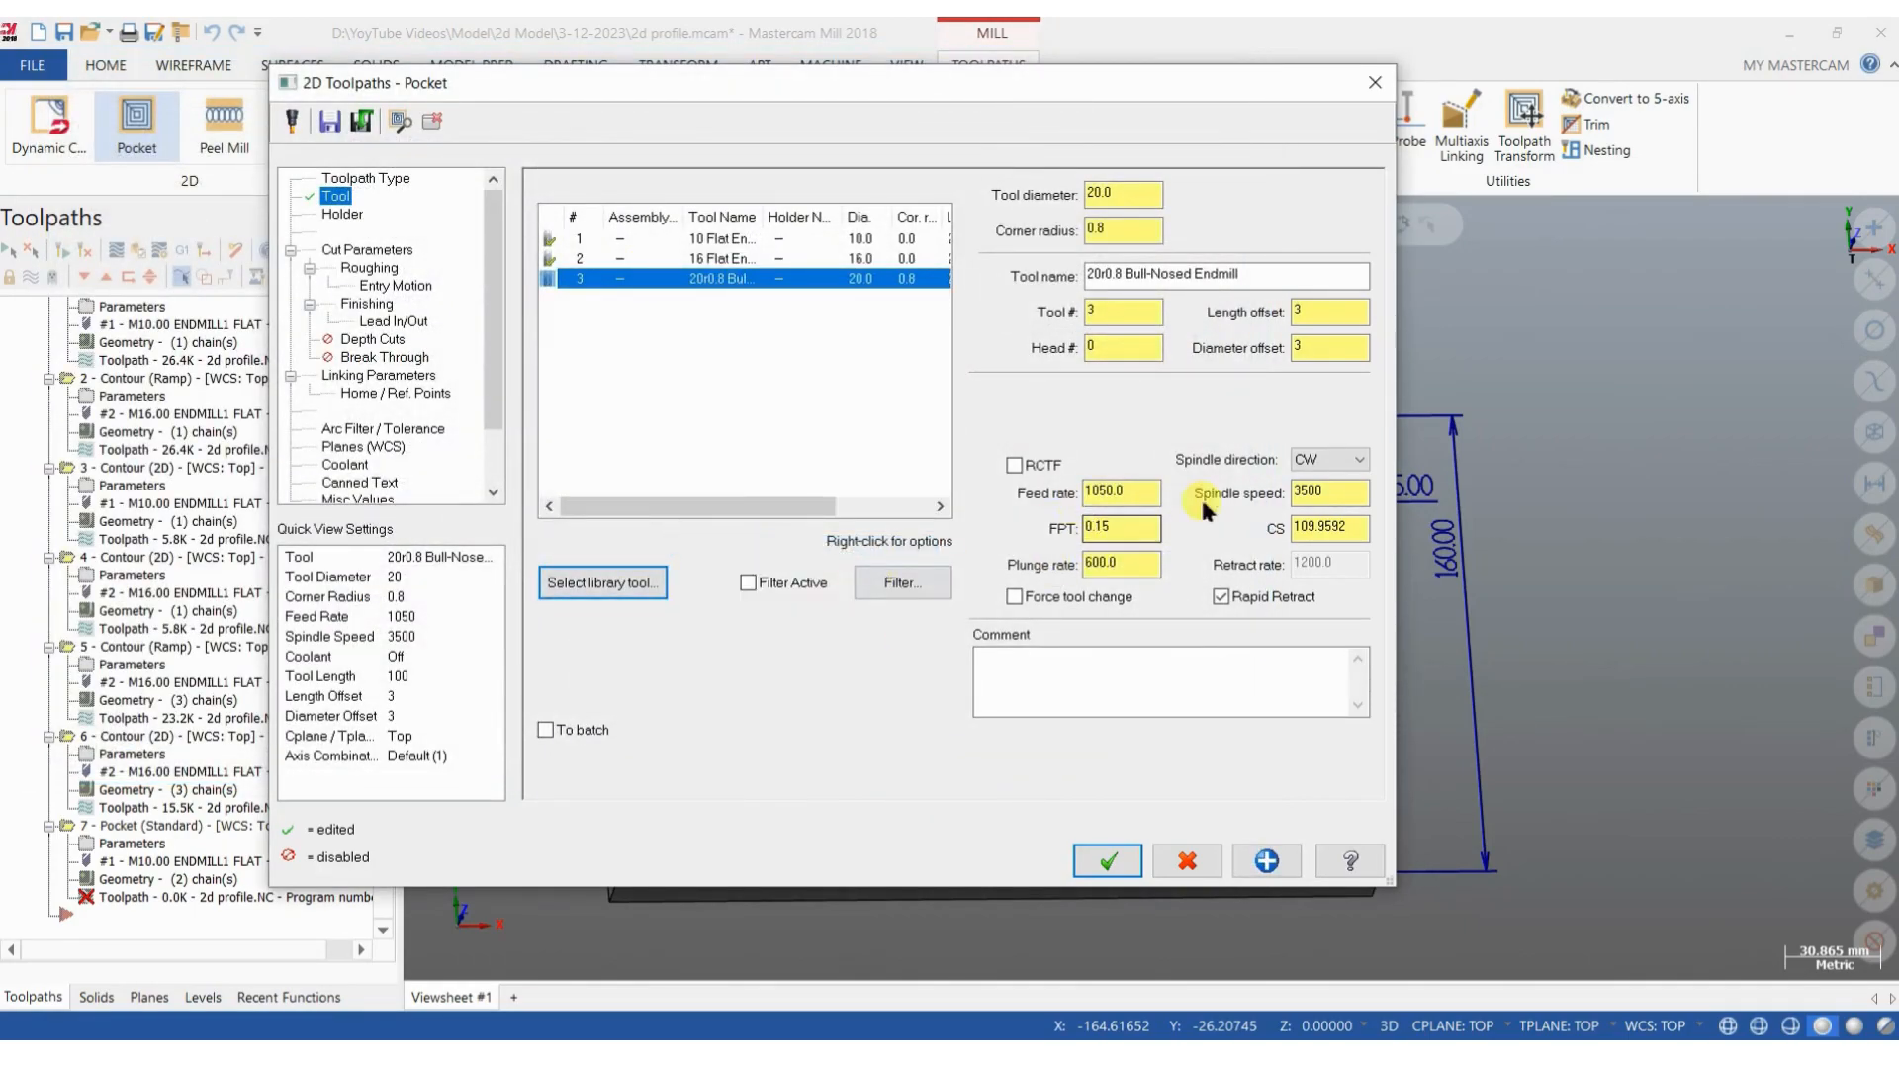
Set the pocket's stock to leave to 0.35 on walls and 0 on floors.
click(354, 250)
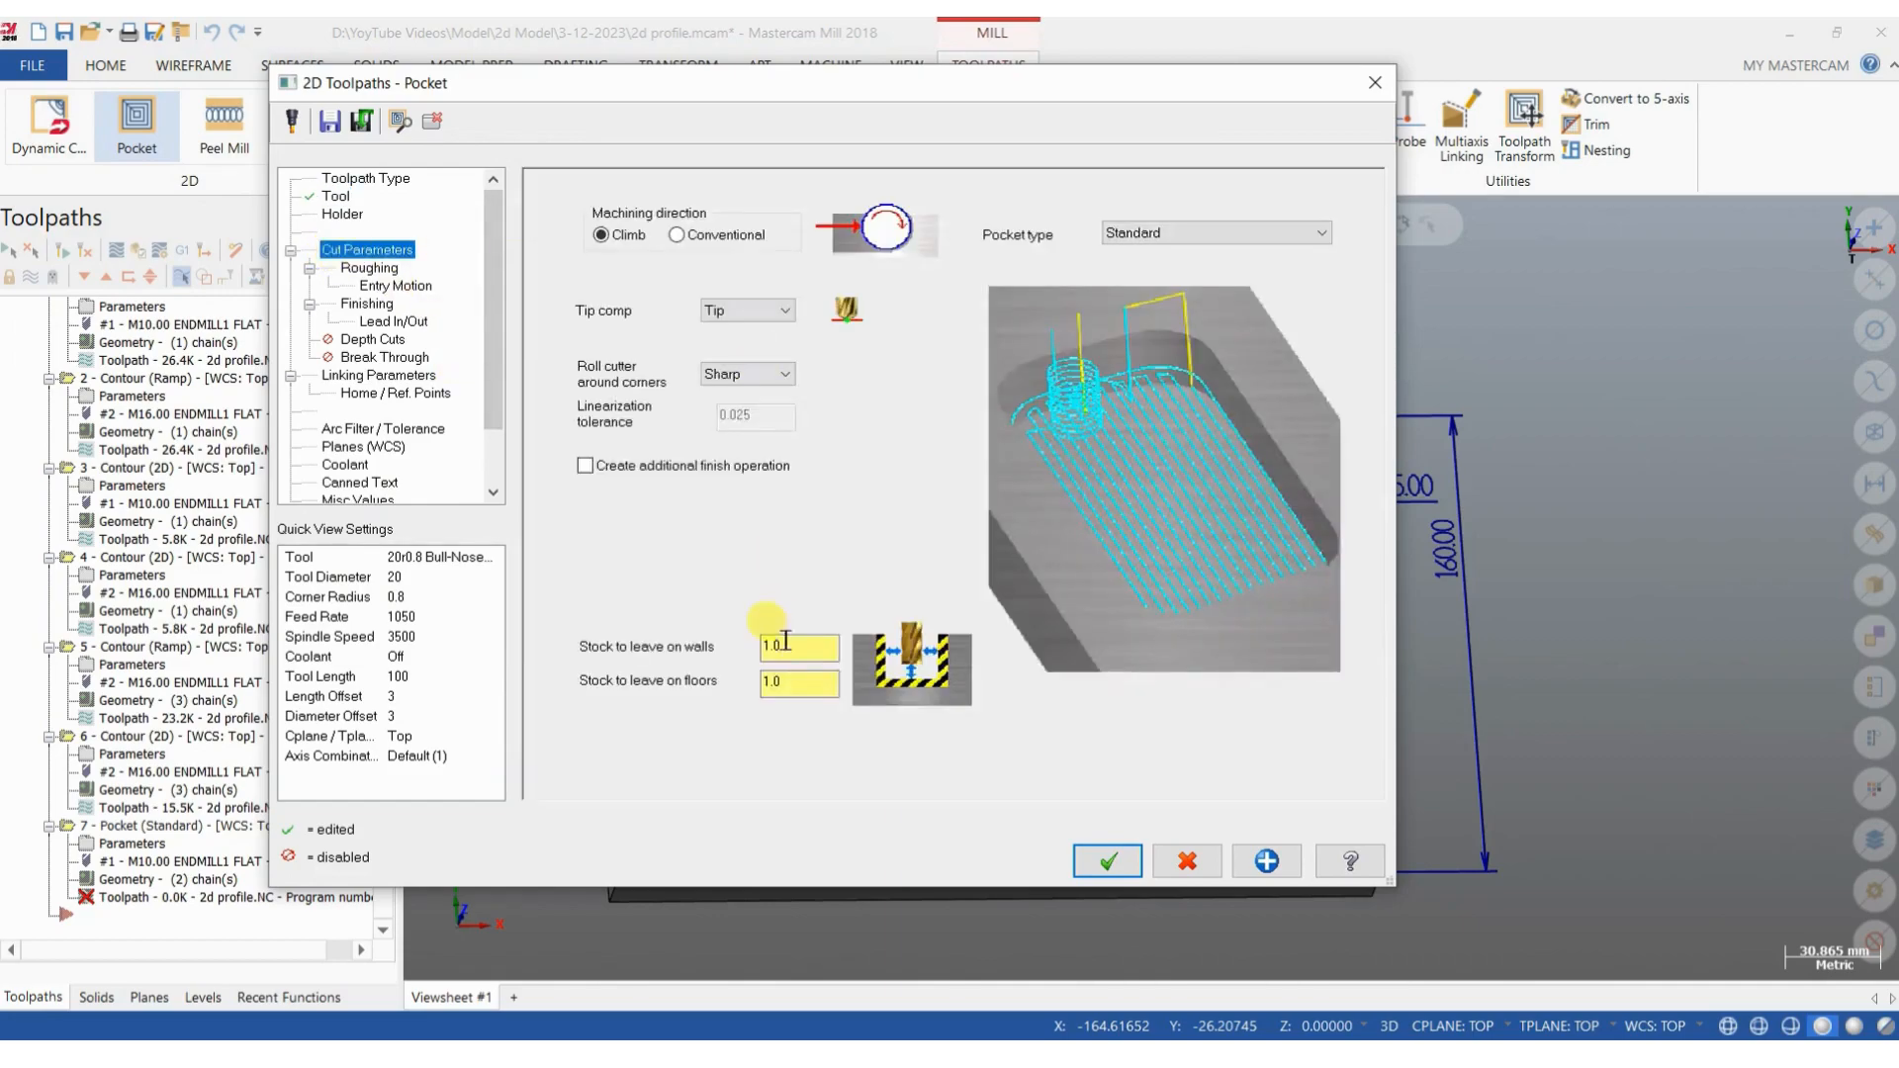
double_click(819, 646)
key(BackSpace)
text(.35)
key(Return)
key(Tab)
text(0)
key(Return)
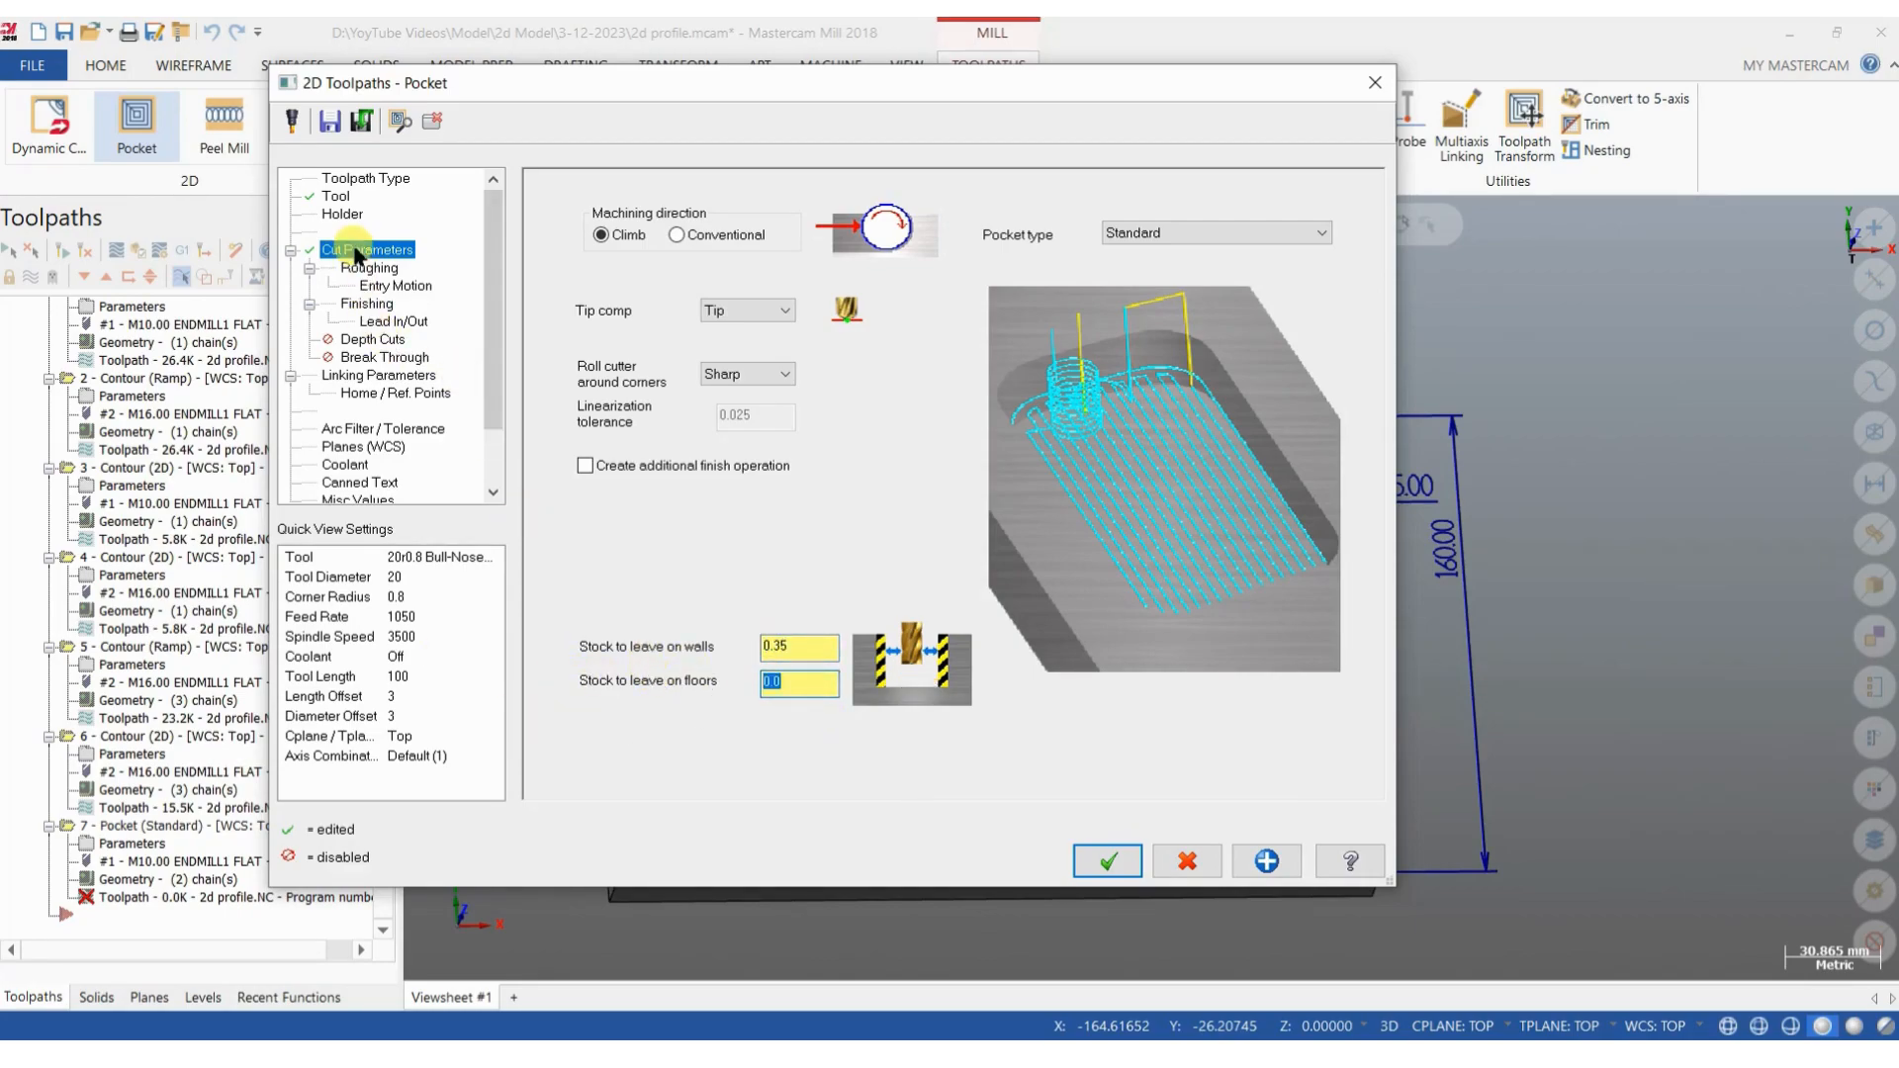
Set the pocket's roughing method to Constant Overlap Spiral with a stepover of 70 percent.
click(369, 268)
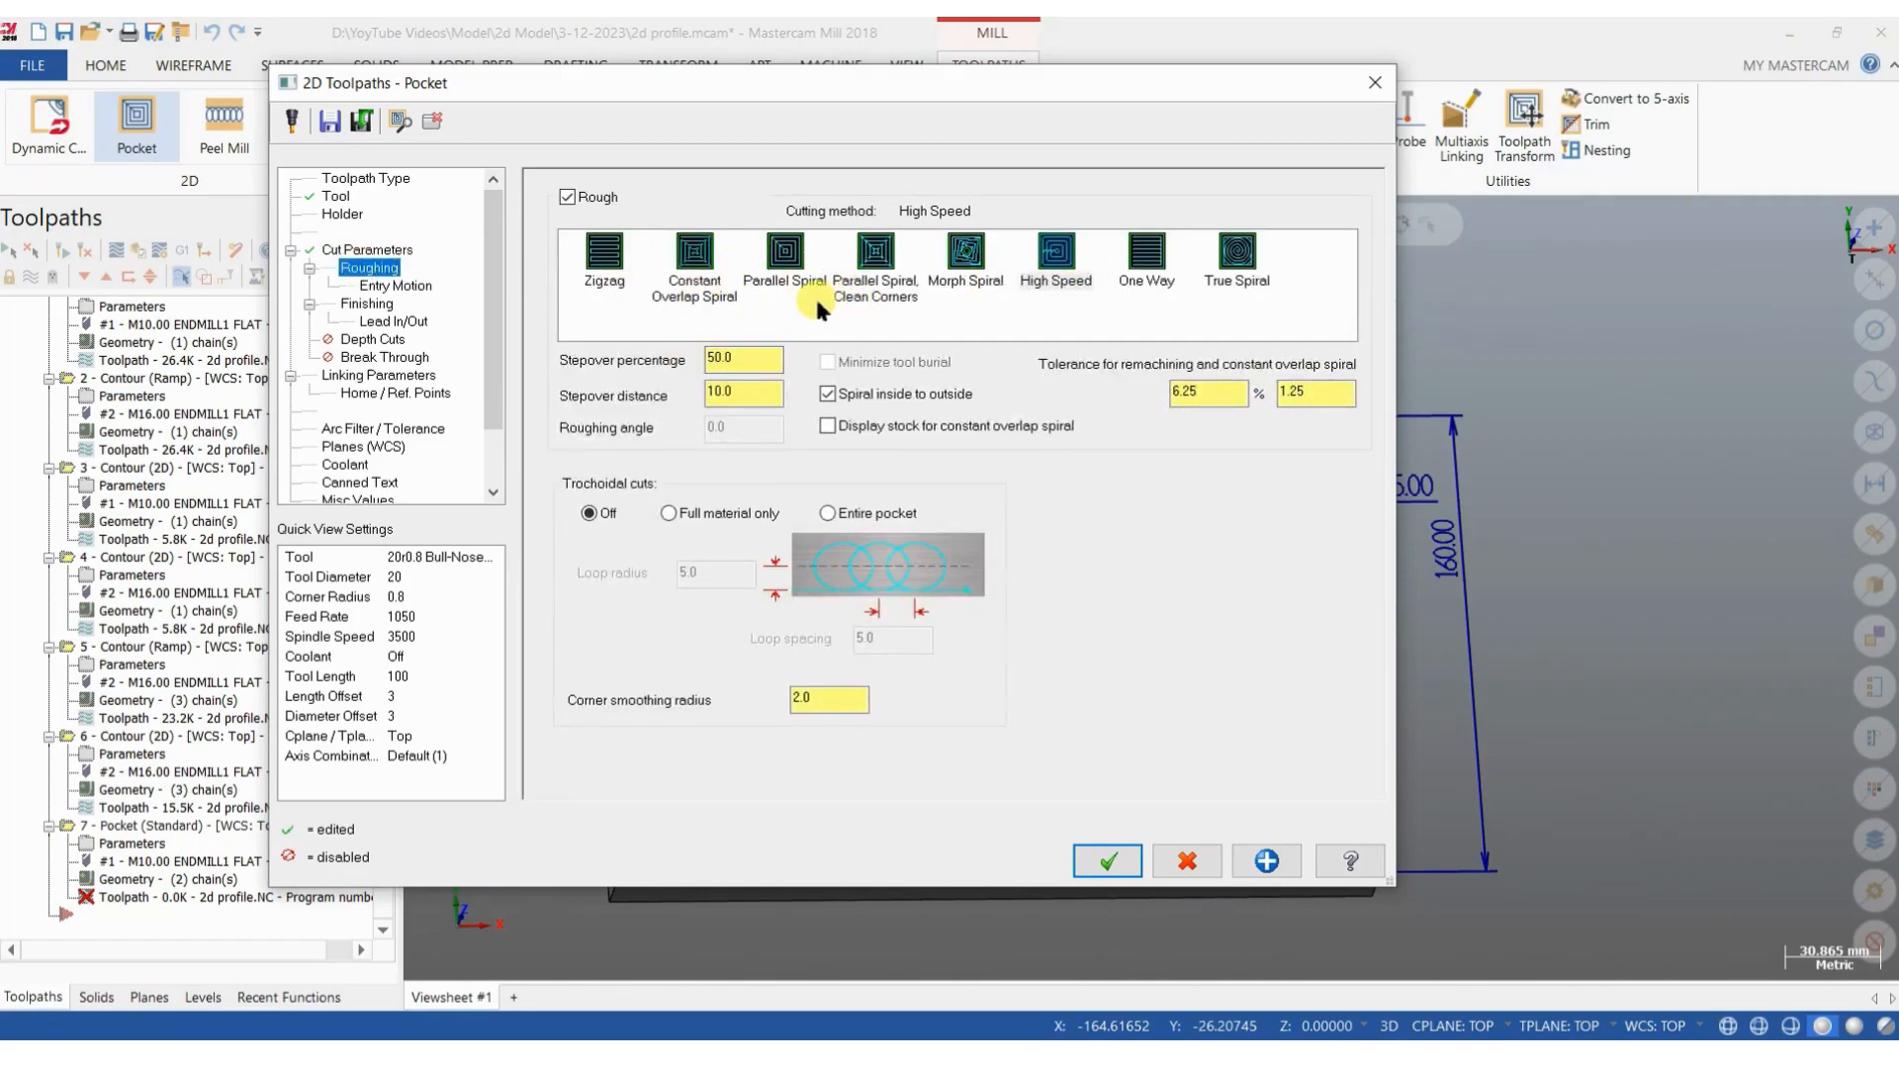
click(697, 257)
double_click(723, 360)
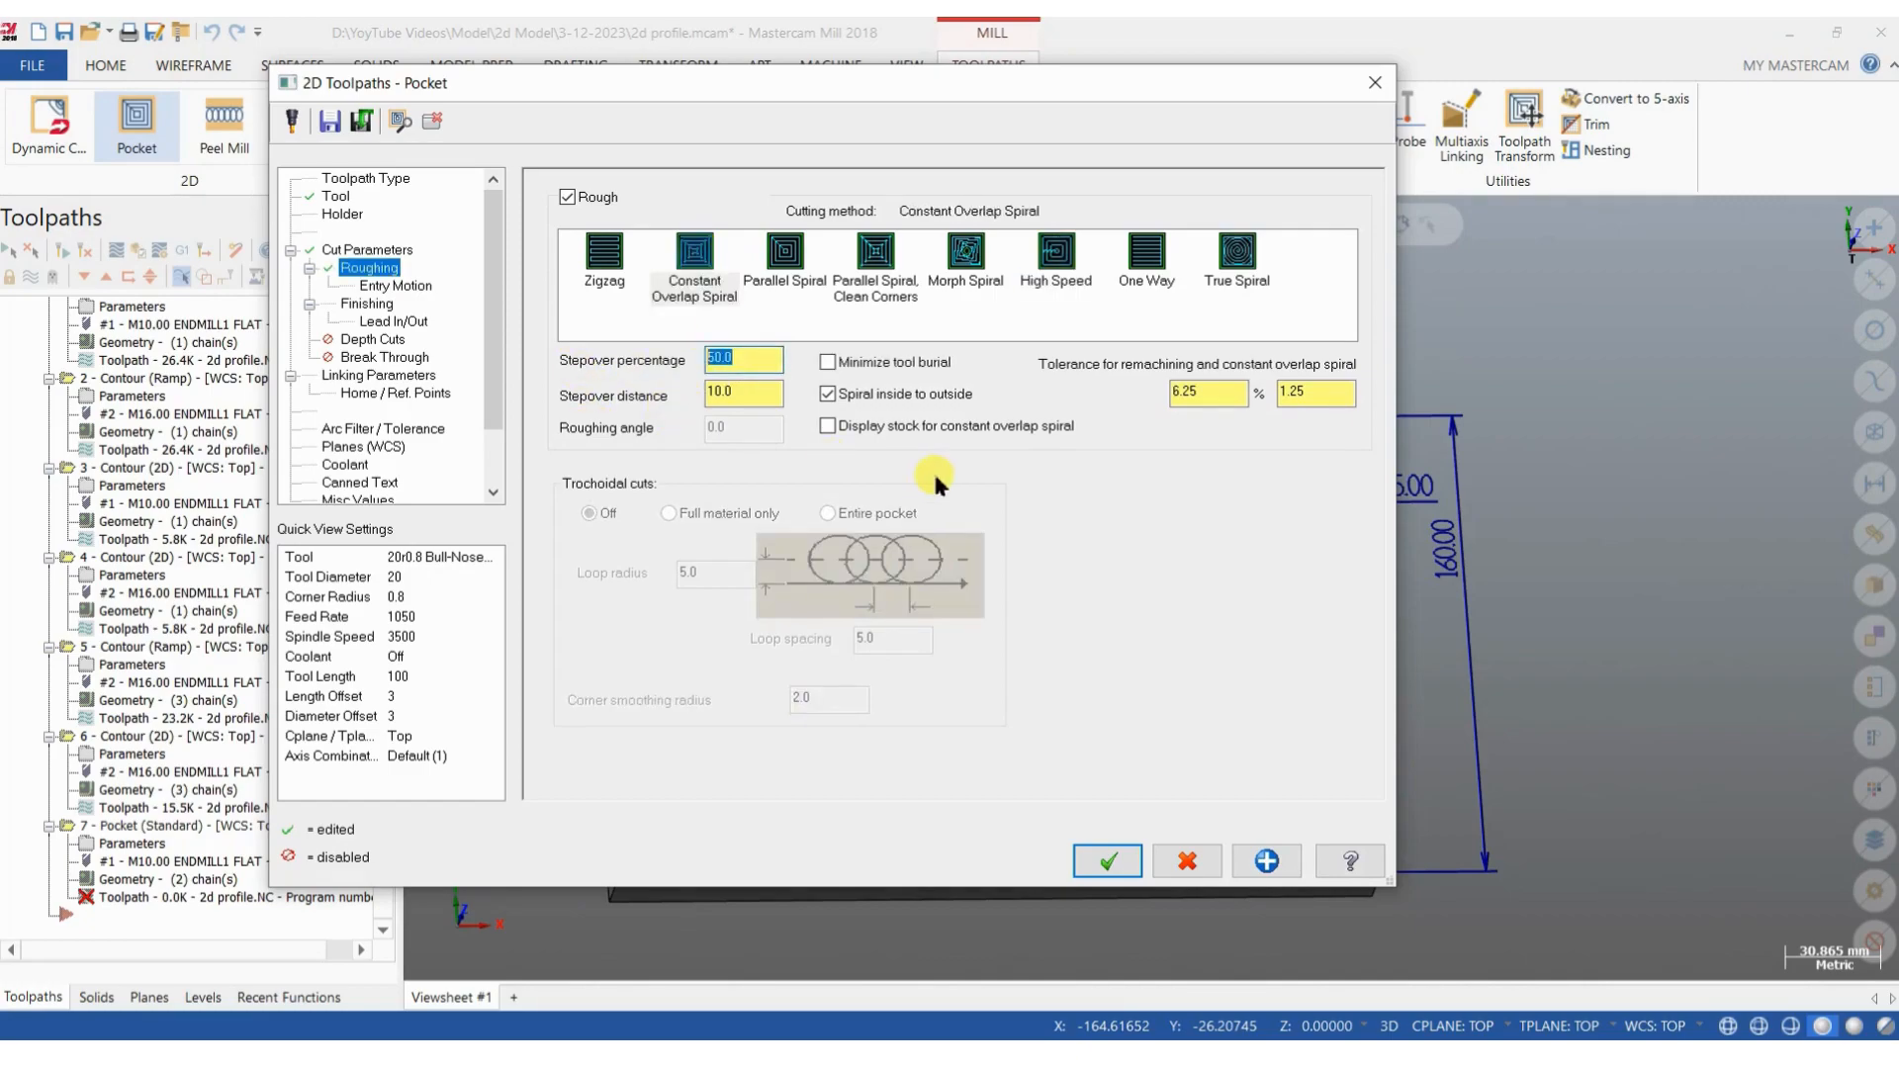
text(70)
drag(740, 394, 667, 431)
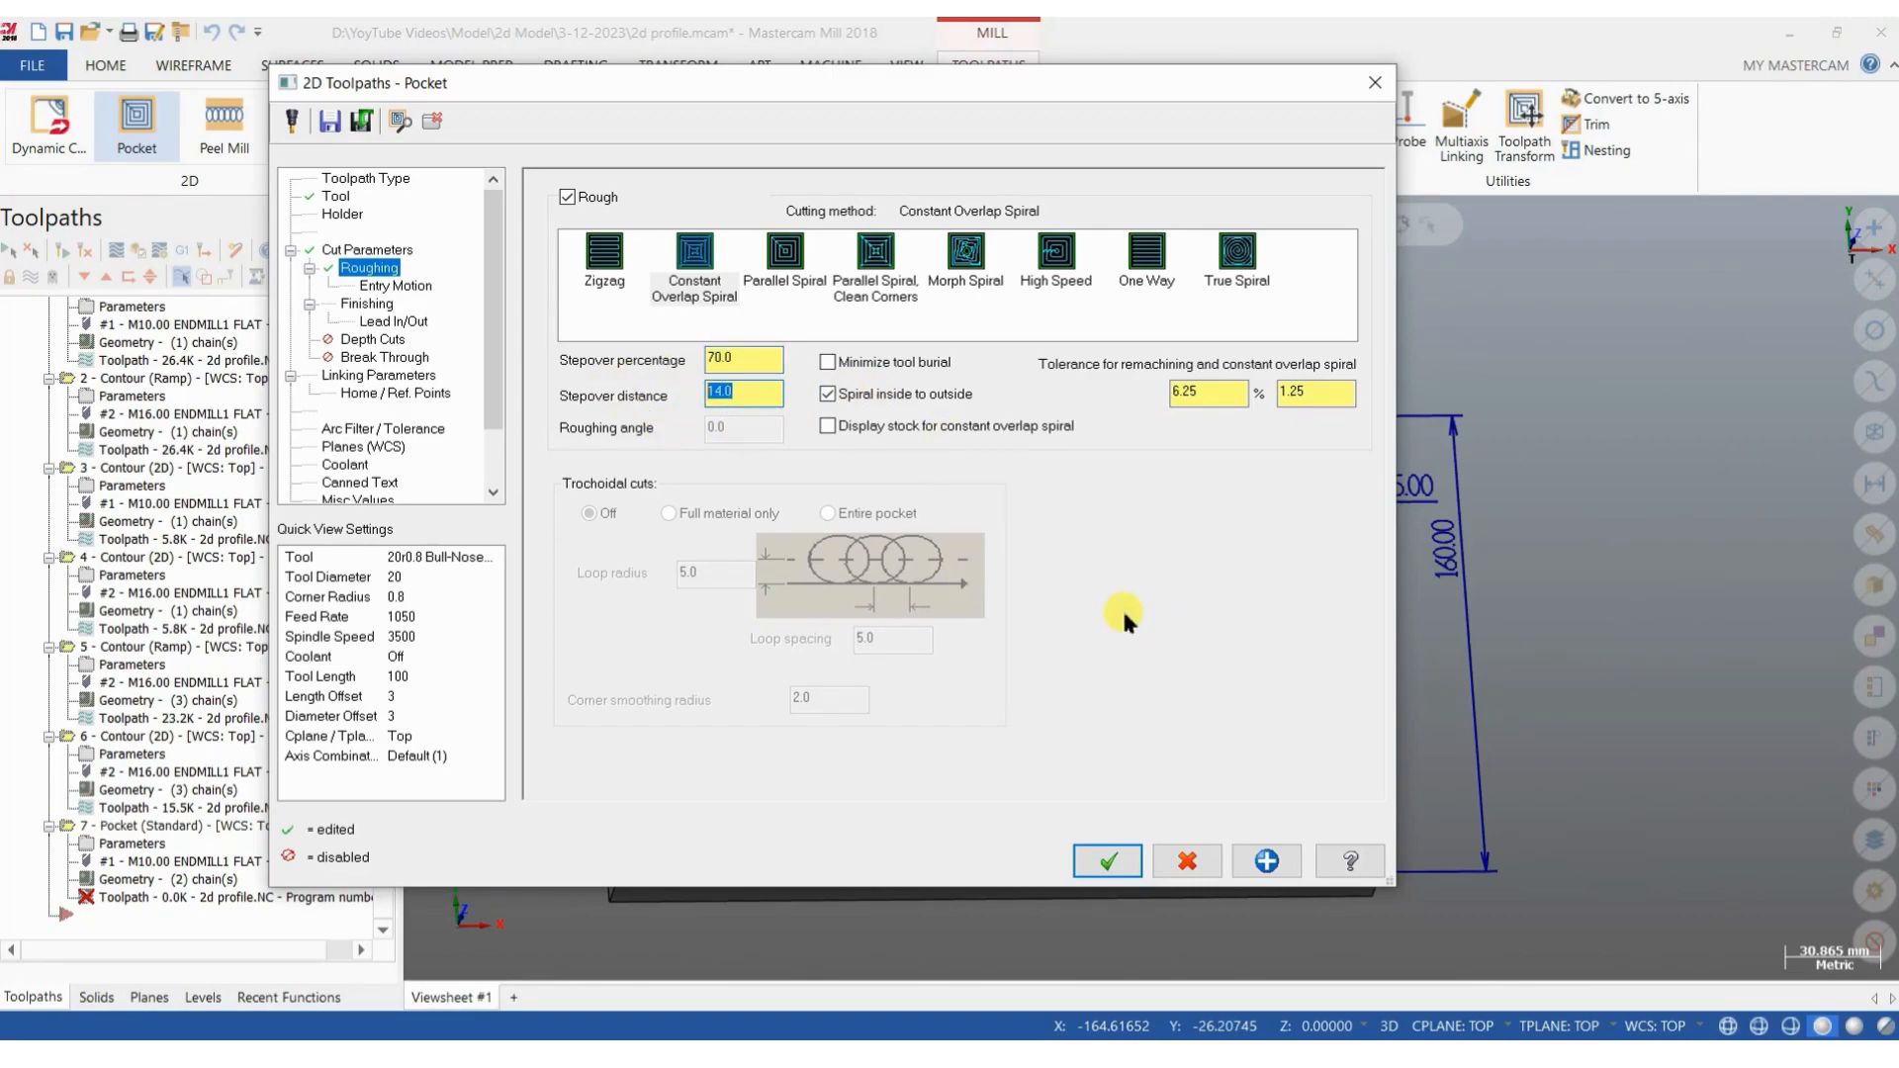
Set the helix entry motion to a 25% minimum radius, 50% maximum radius and a plunge angle of 2.
click(397, 288)
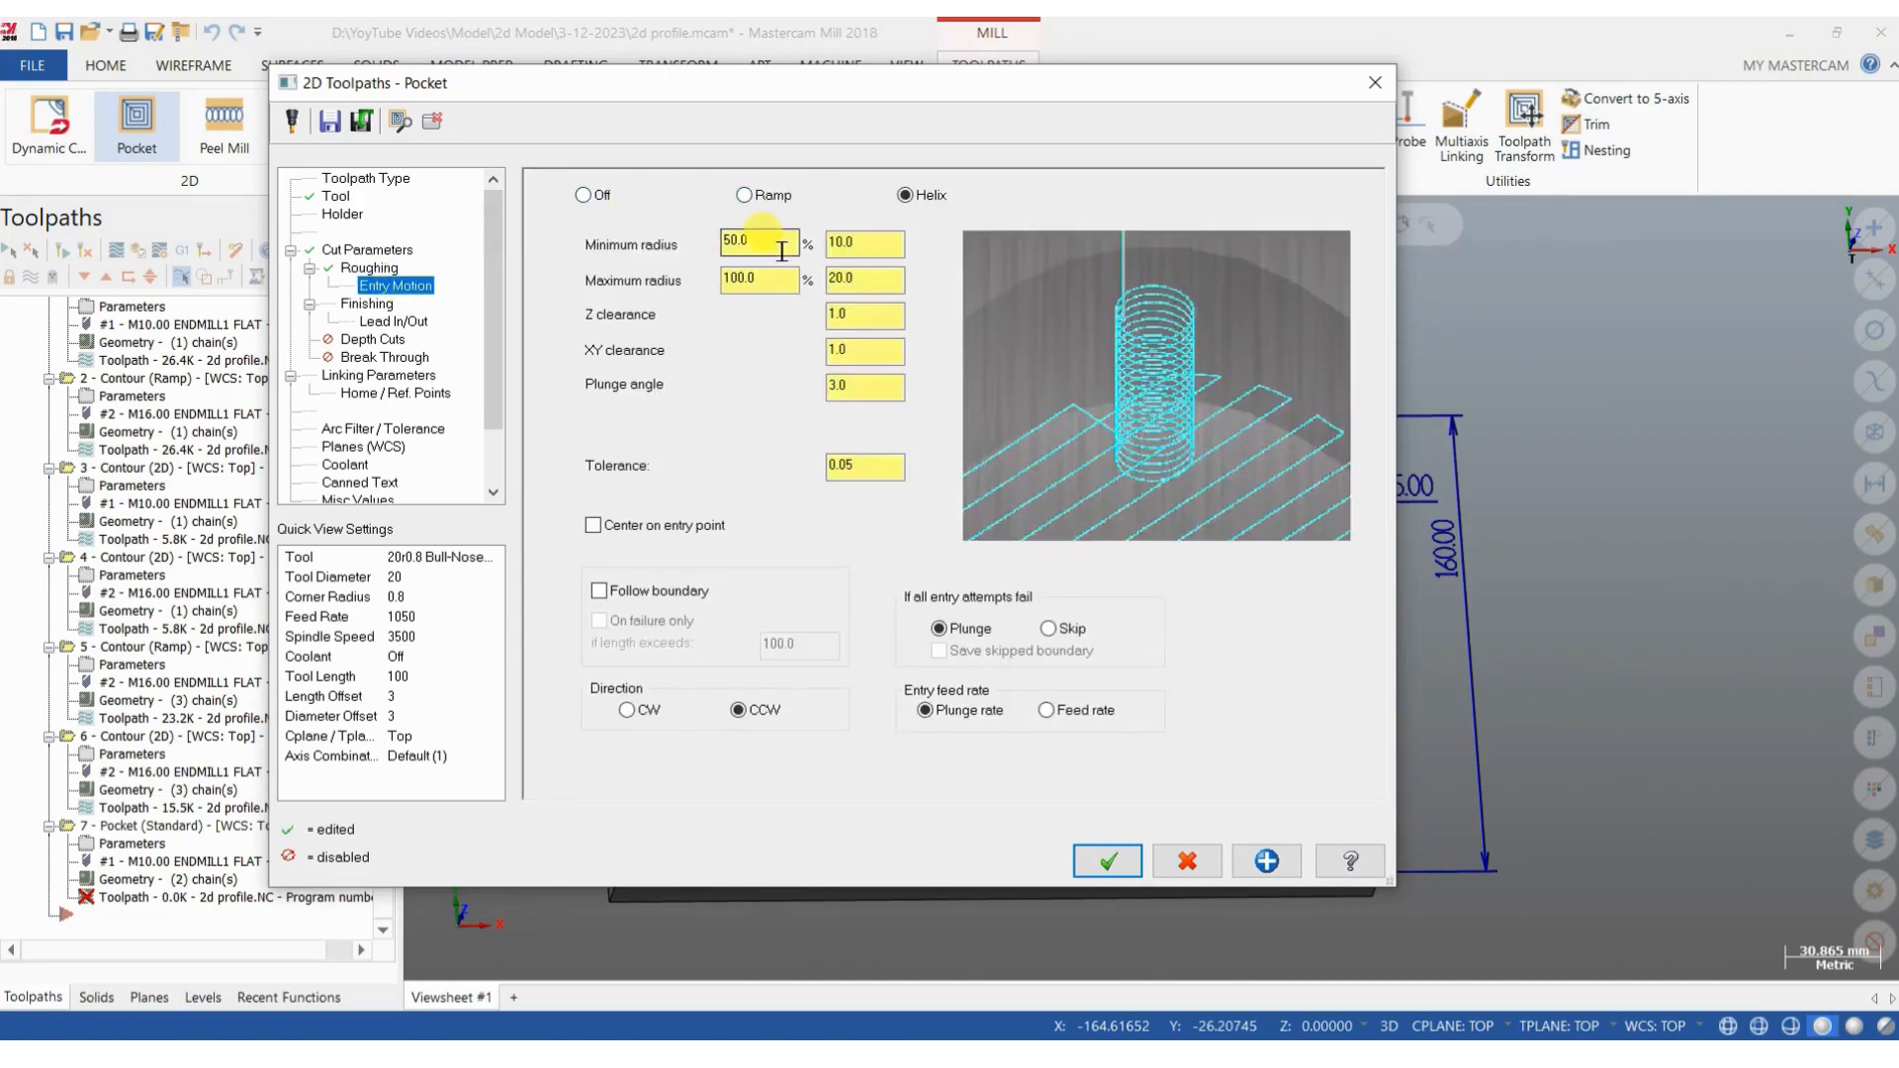
text(25)
key(Tab)
text(50)
key(Return)
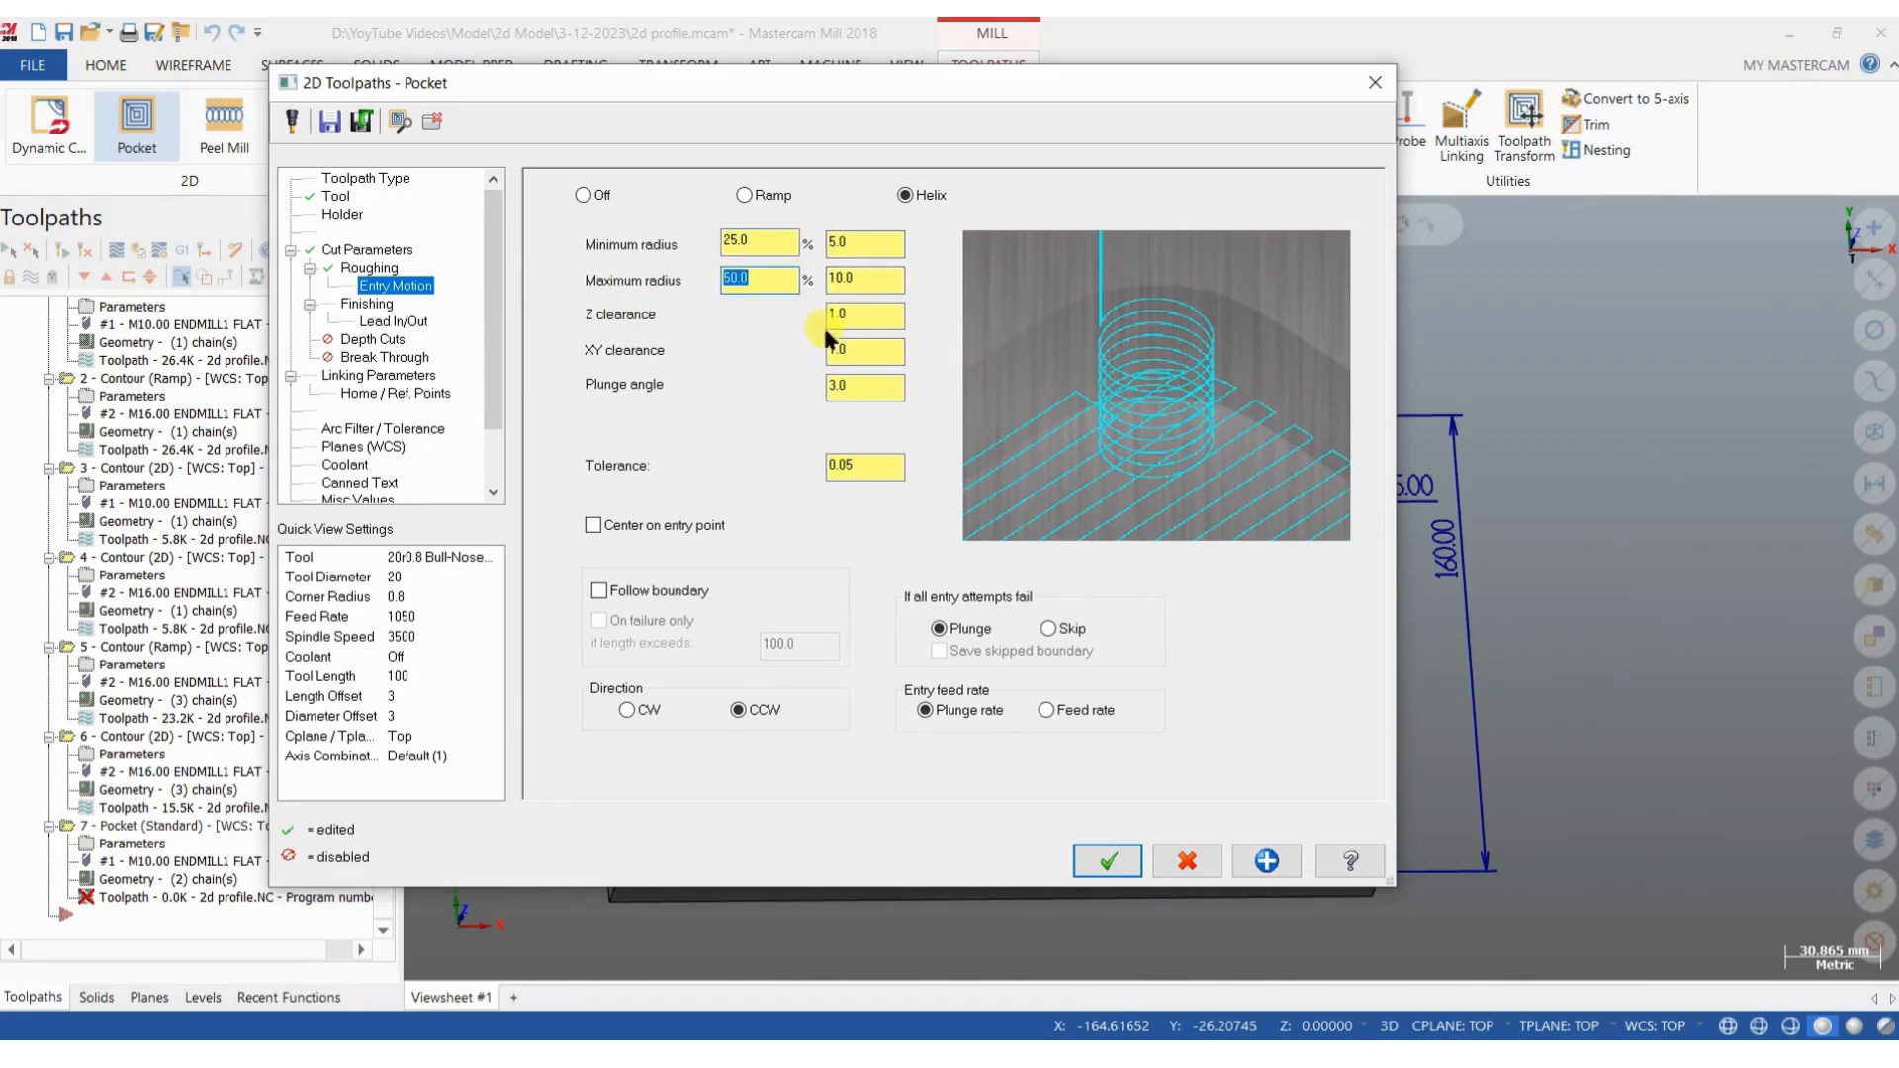
click(891, 388)
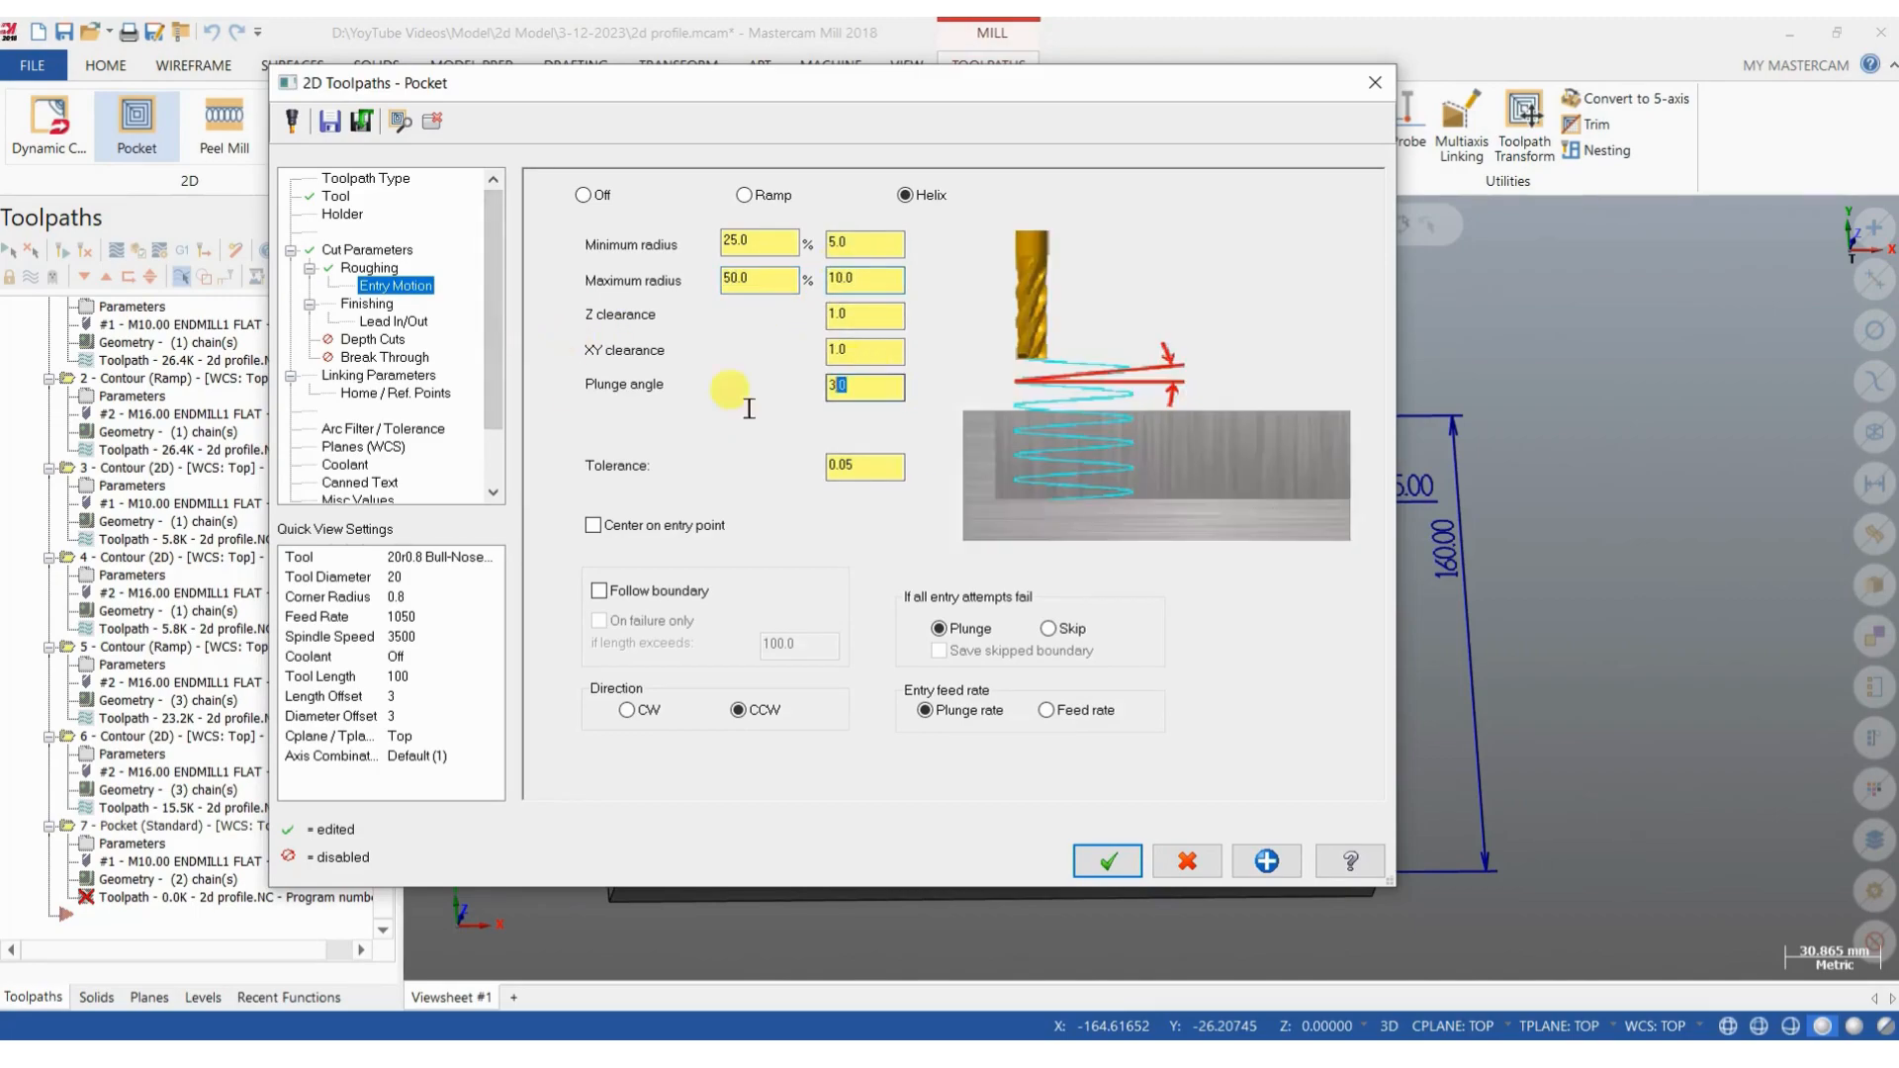
text(2)
key(Return)
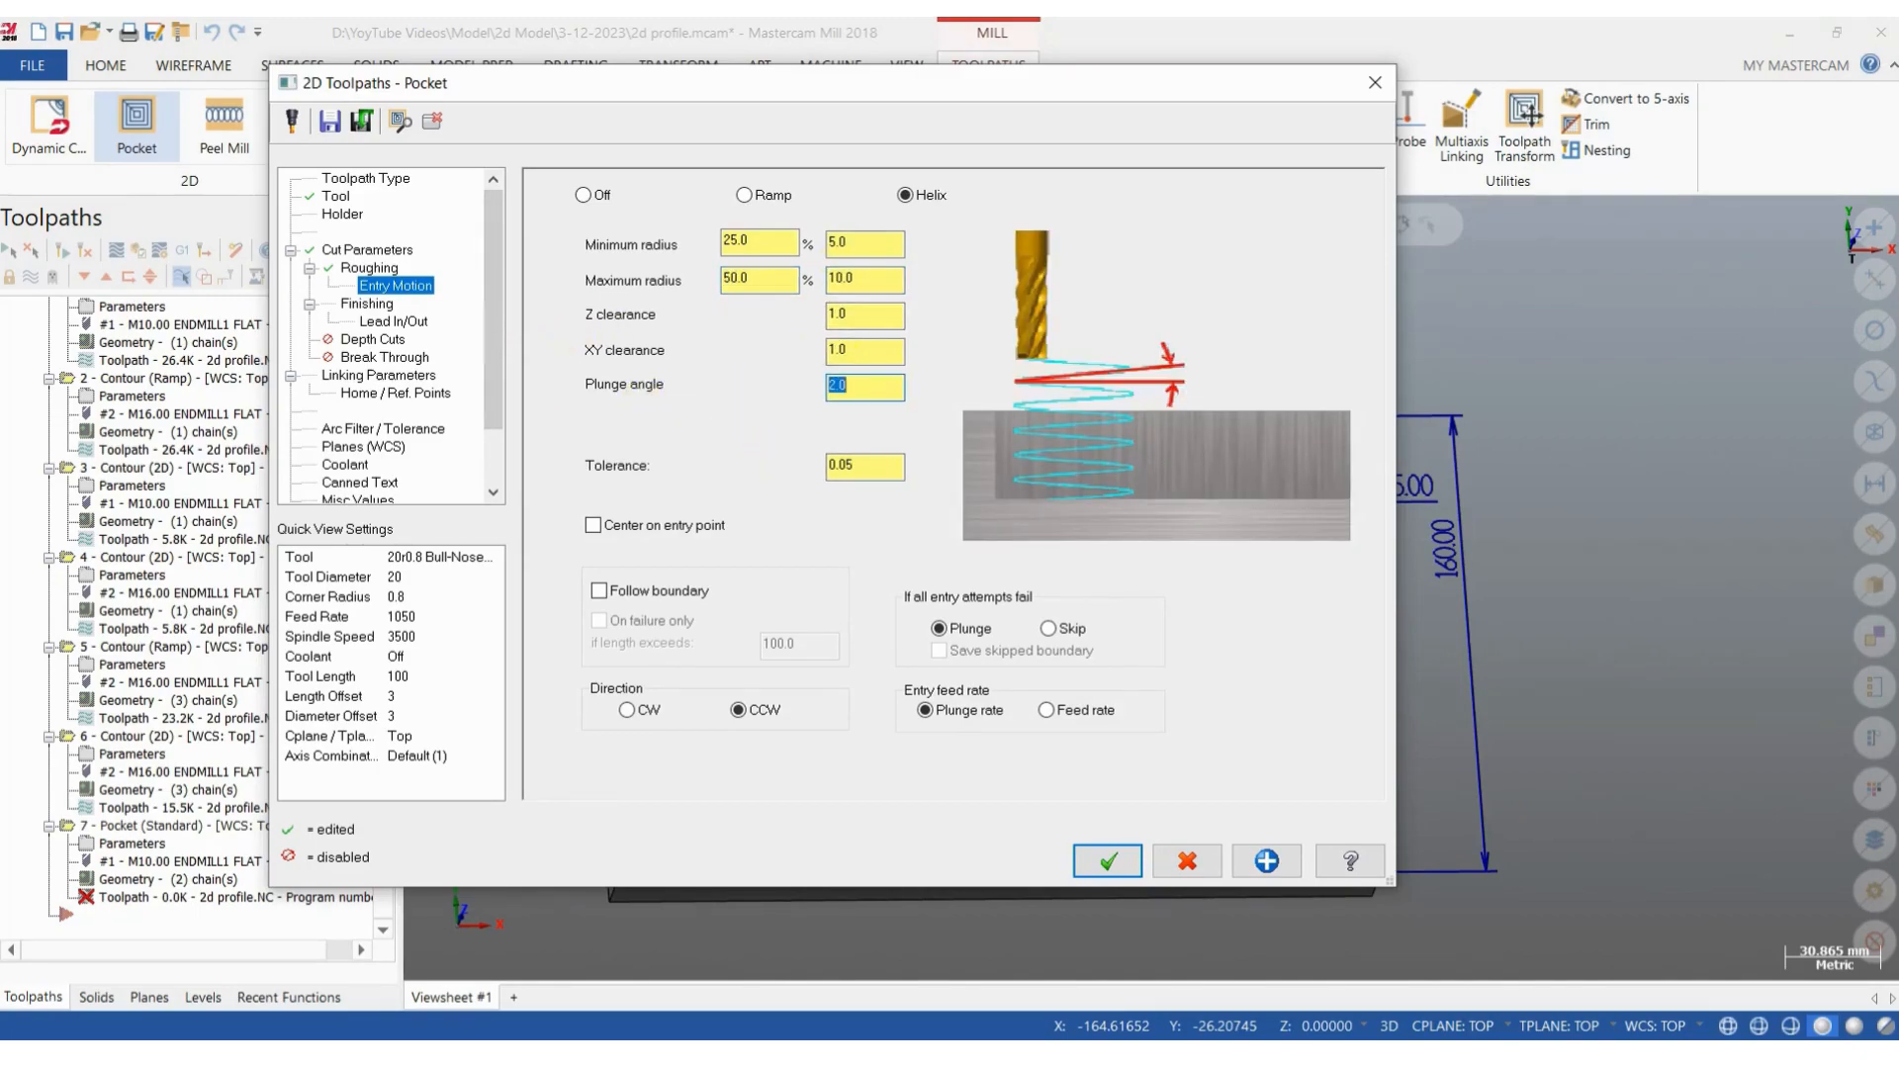
Turn off the pocket's finishing passes and disable both the entry and exit moves of the lead in/out.
click(372, 304)
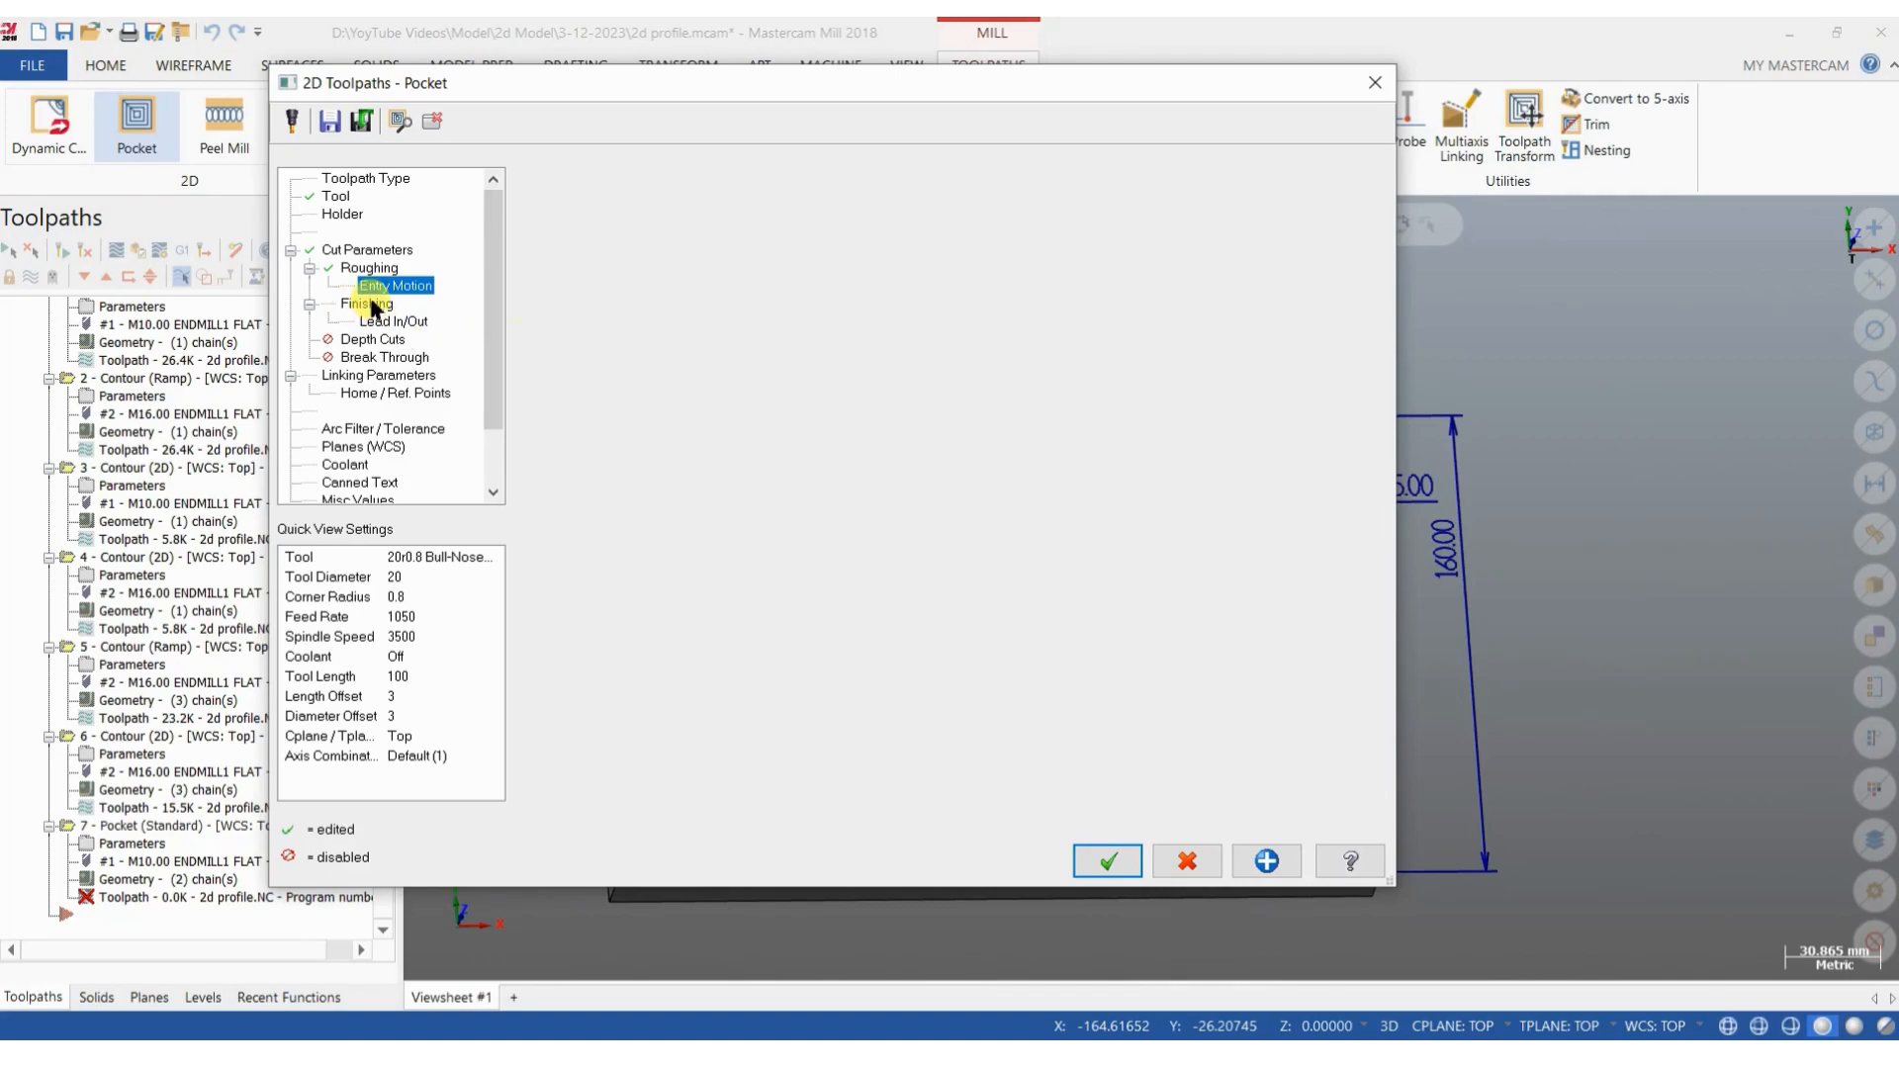
click(408, 322)
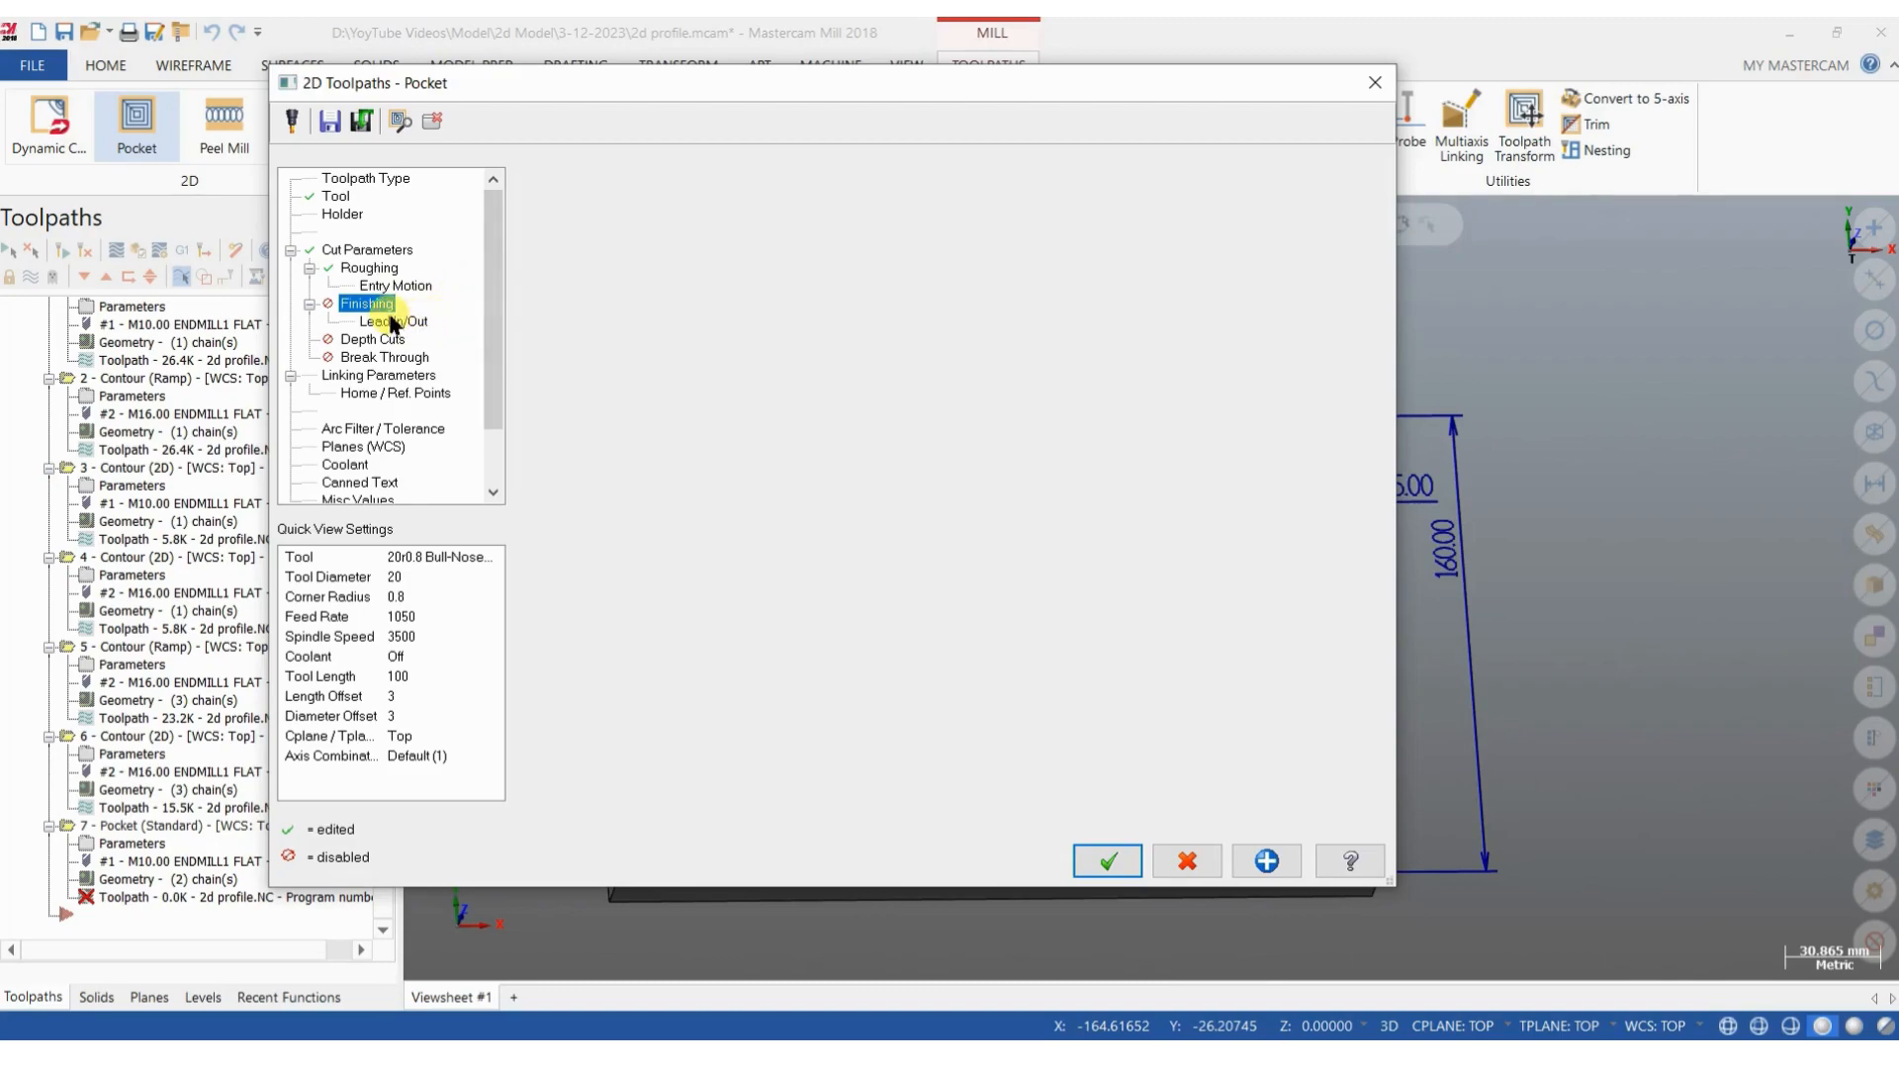
click(552, 249)
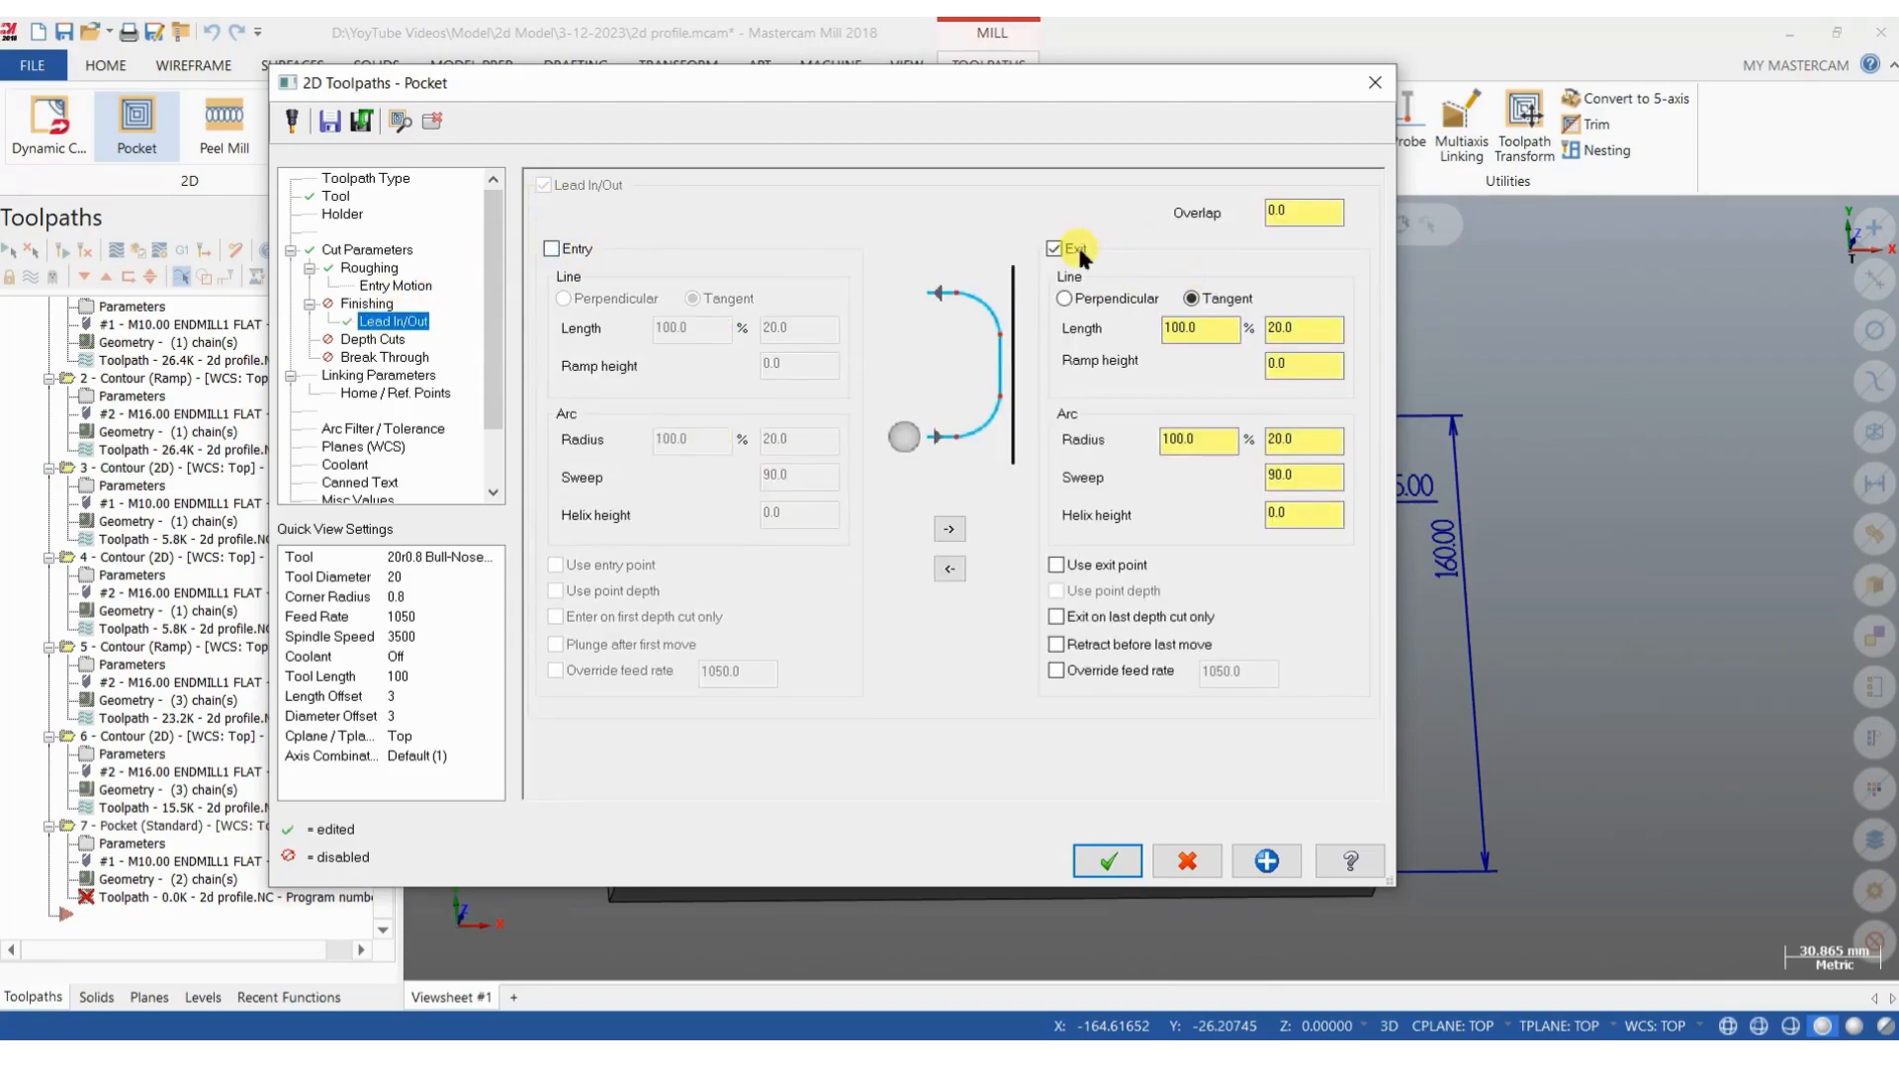
click(1054, 248)
Enable depth cuts with a max rough step of 0.5 and keep the tool down between cuts.
click(372, 341)
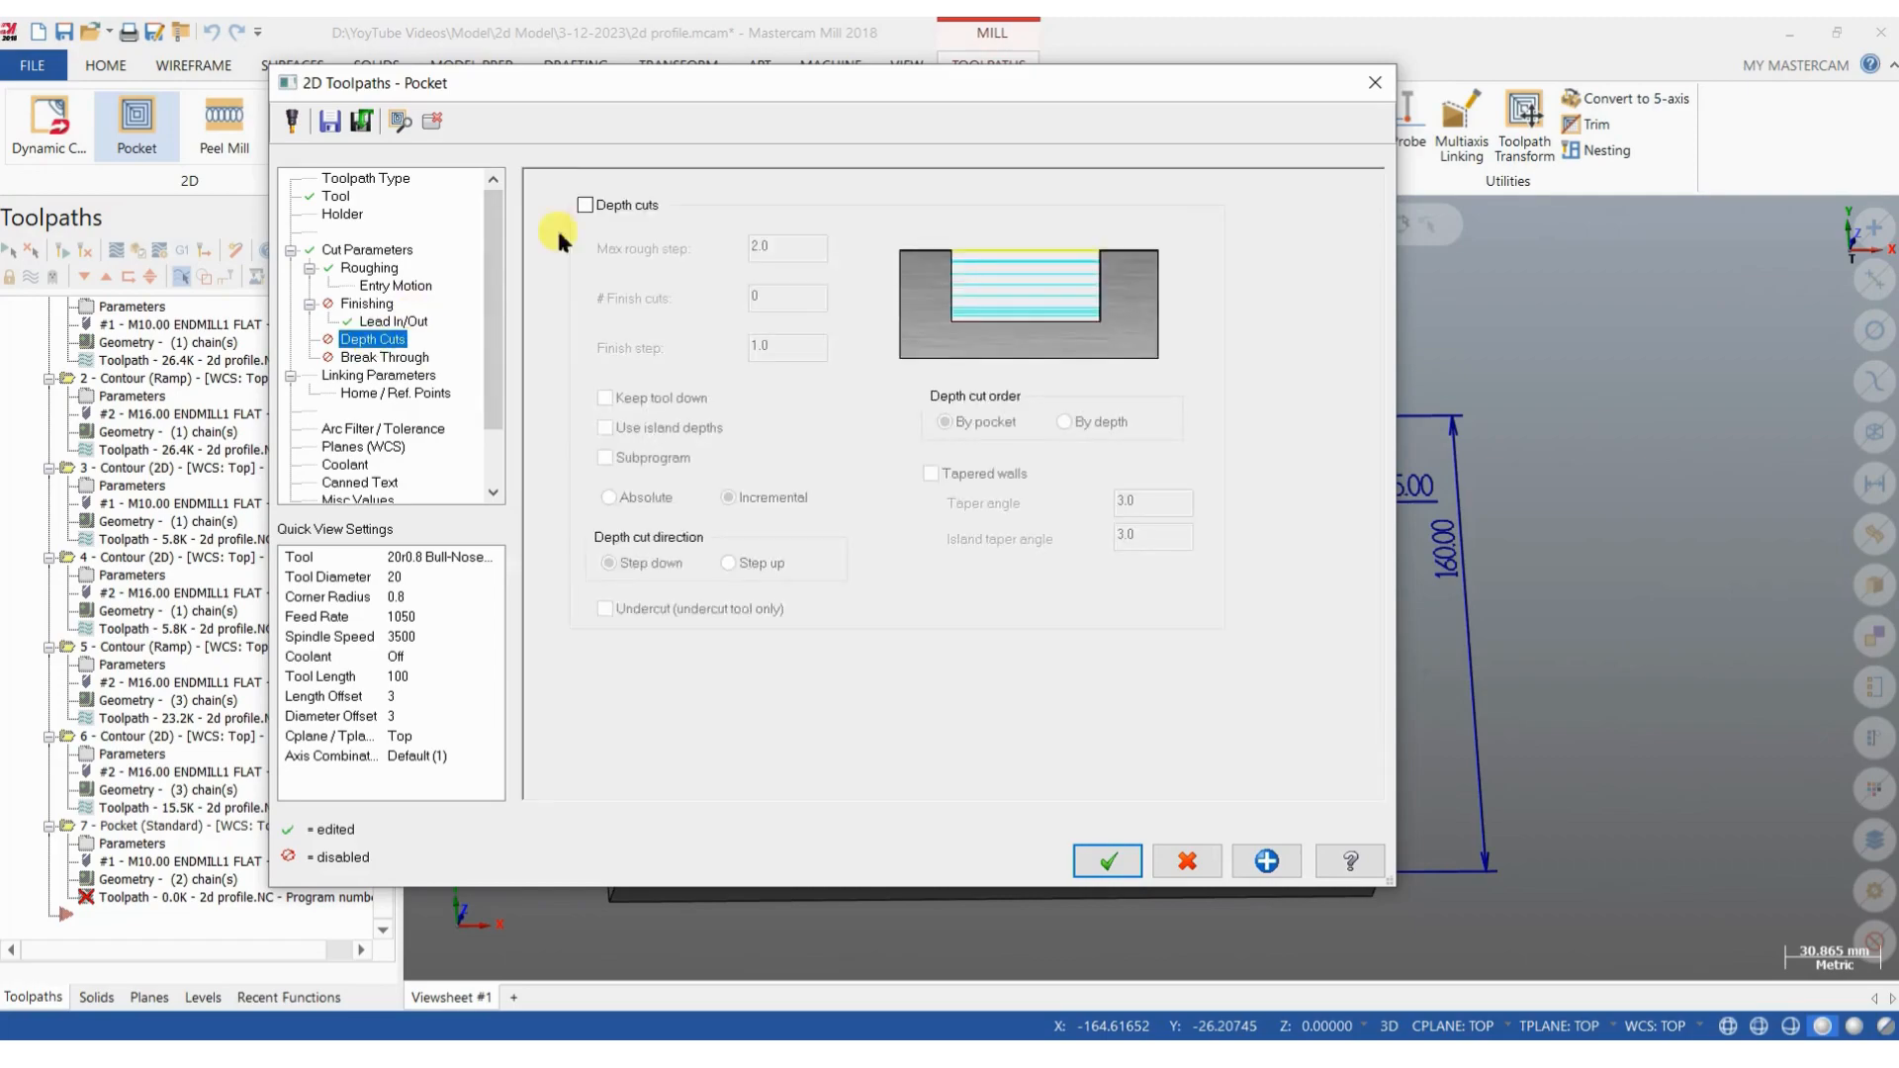
click(611, 205)
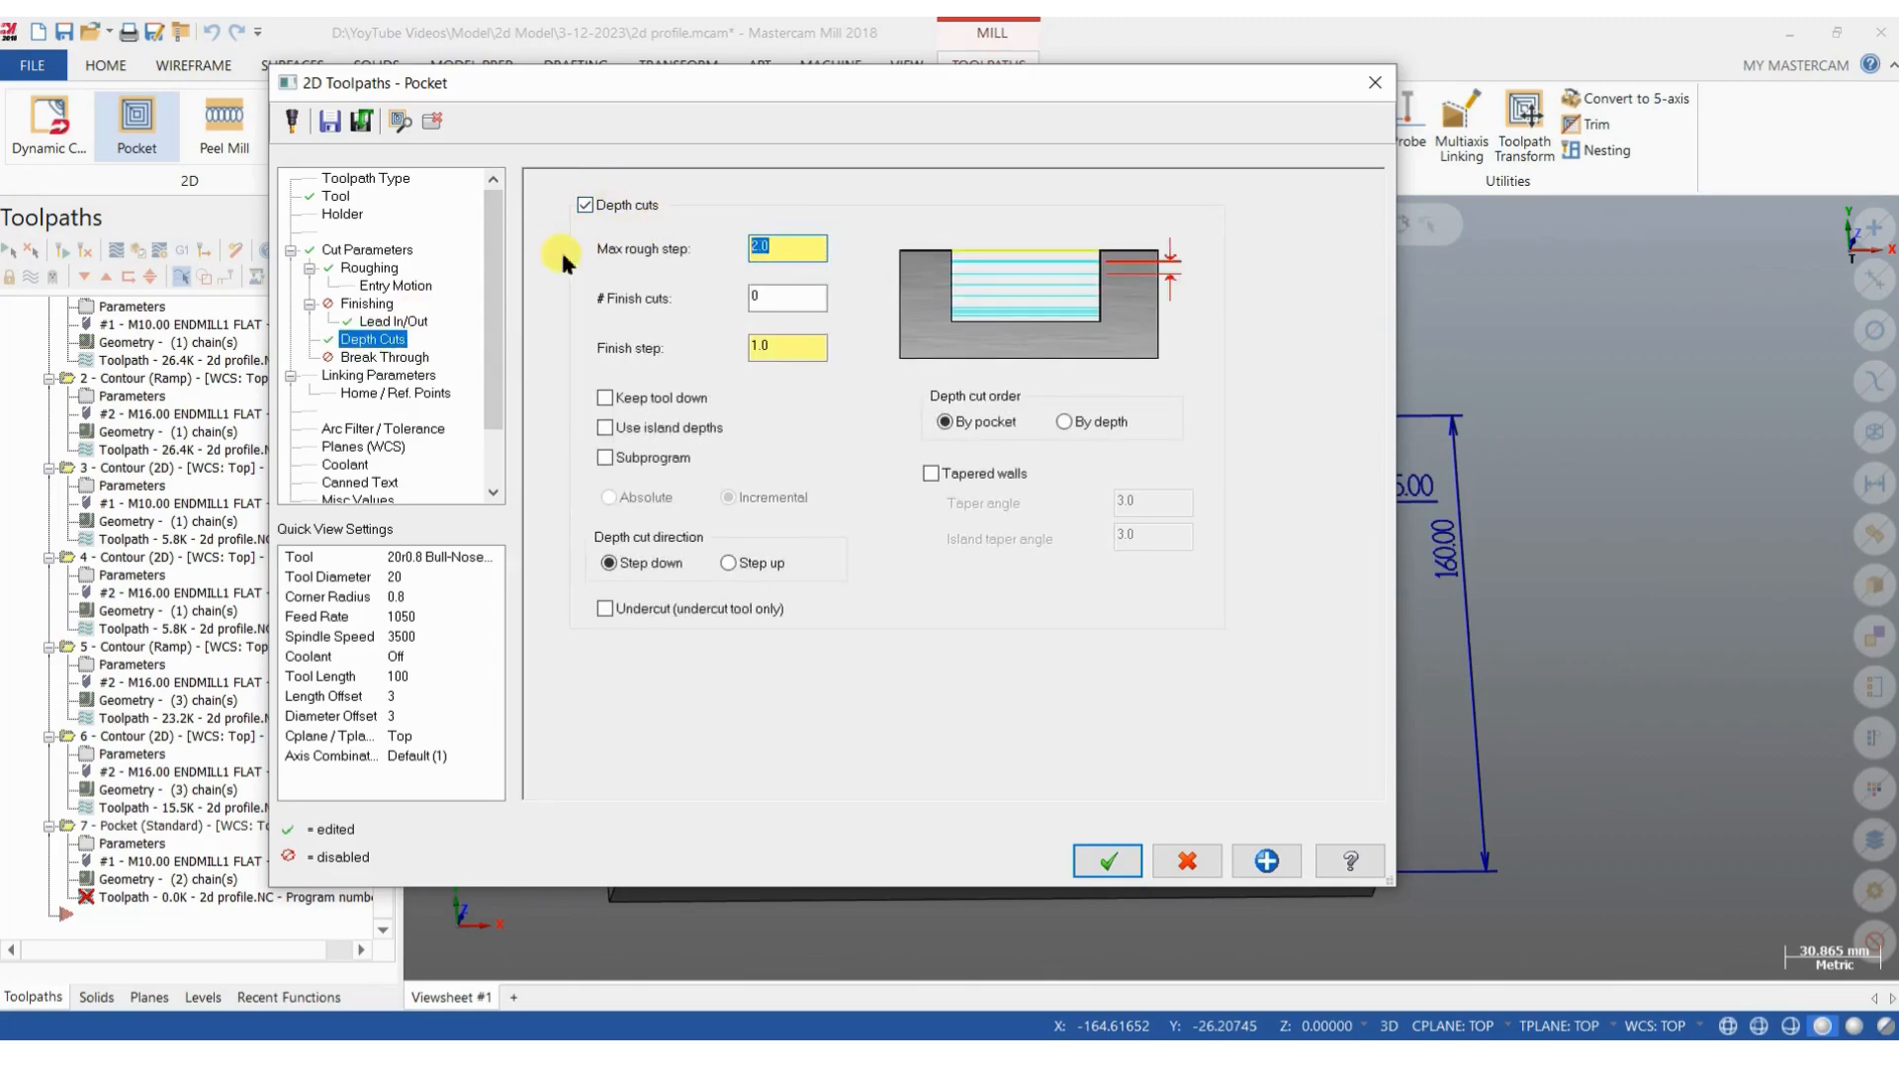
key(BackSpace)
text(.5)
key(Return)
click(605, 397)
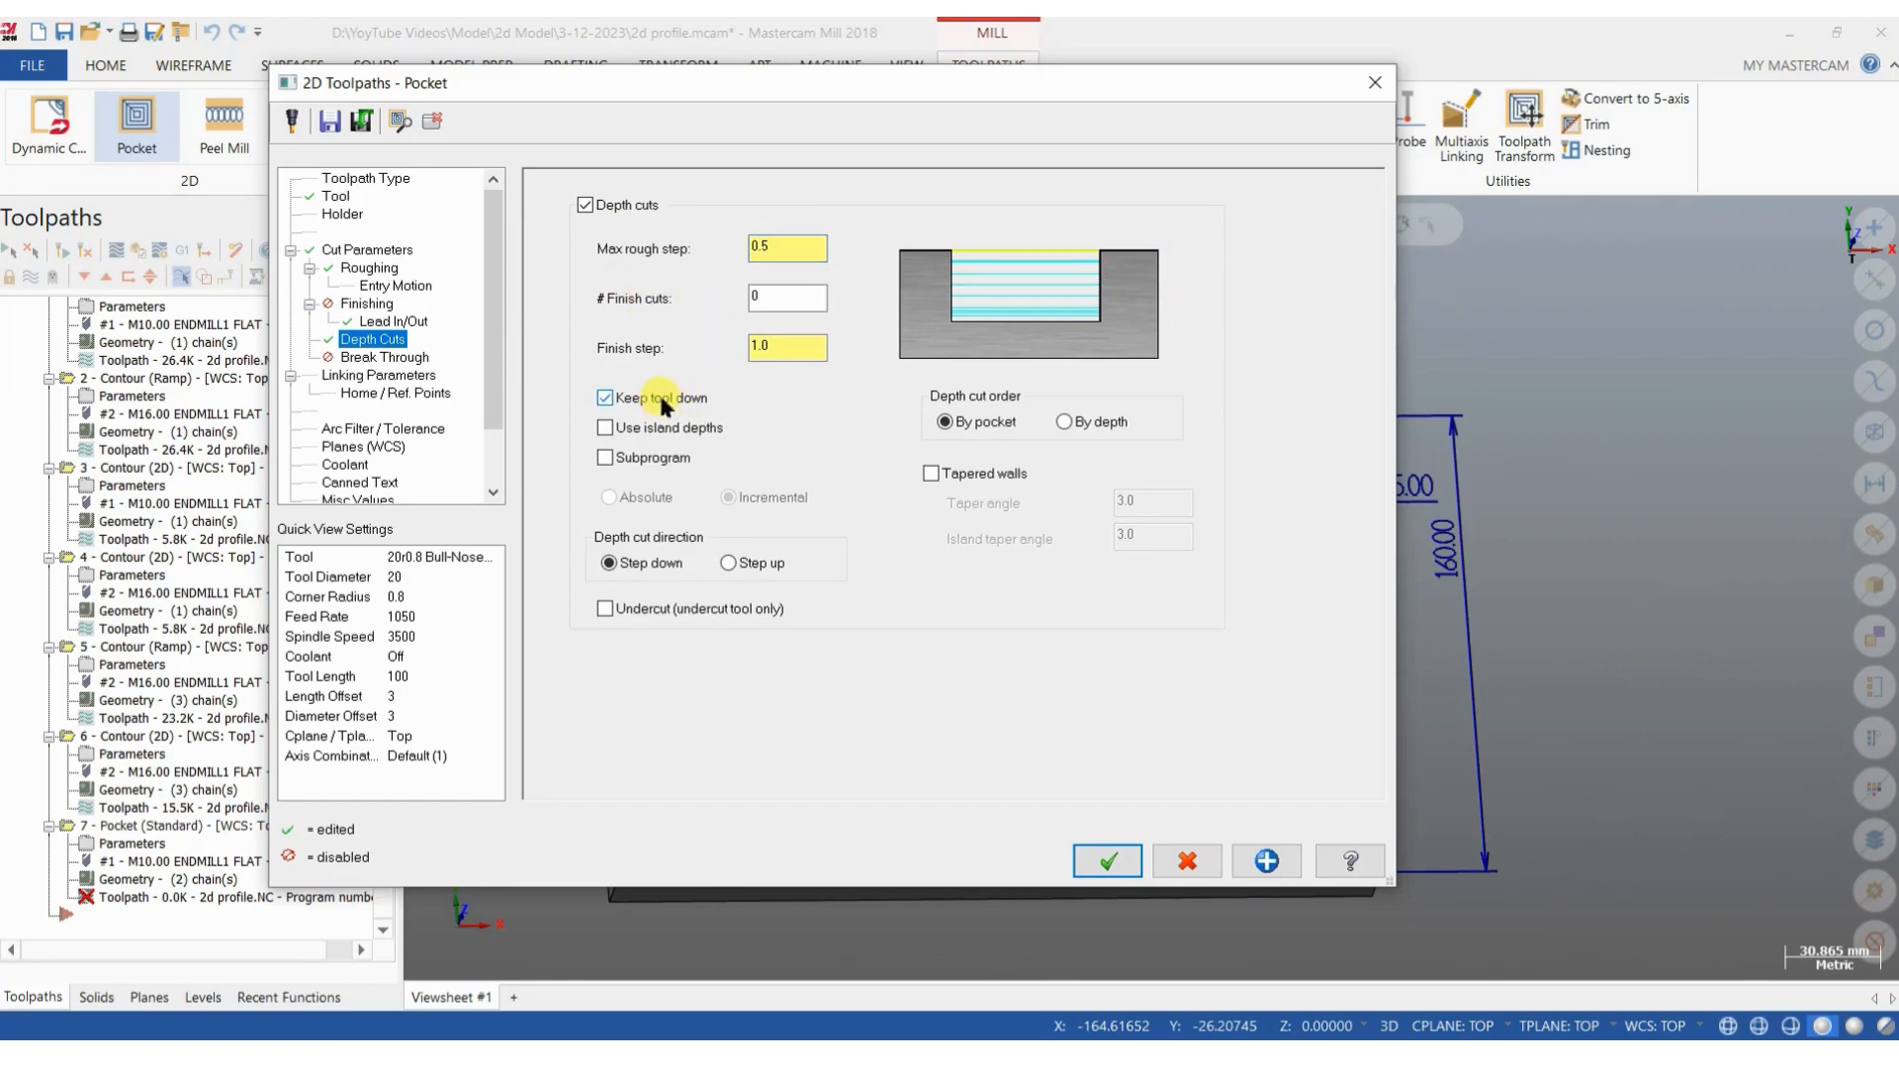
Enable the clearance height and switch the retract, feed plane and depth of the linking parameters to absolute.
click(358, 377)
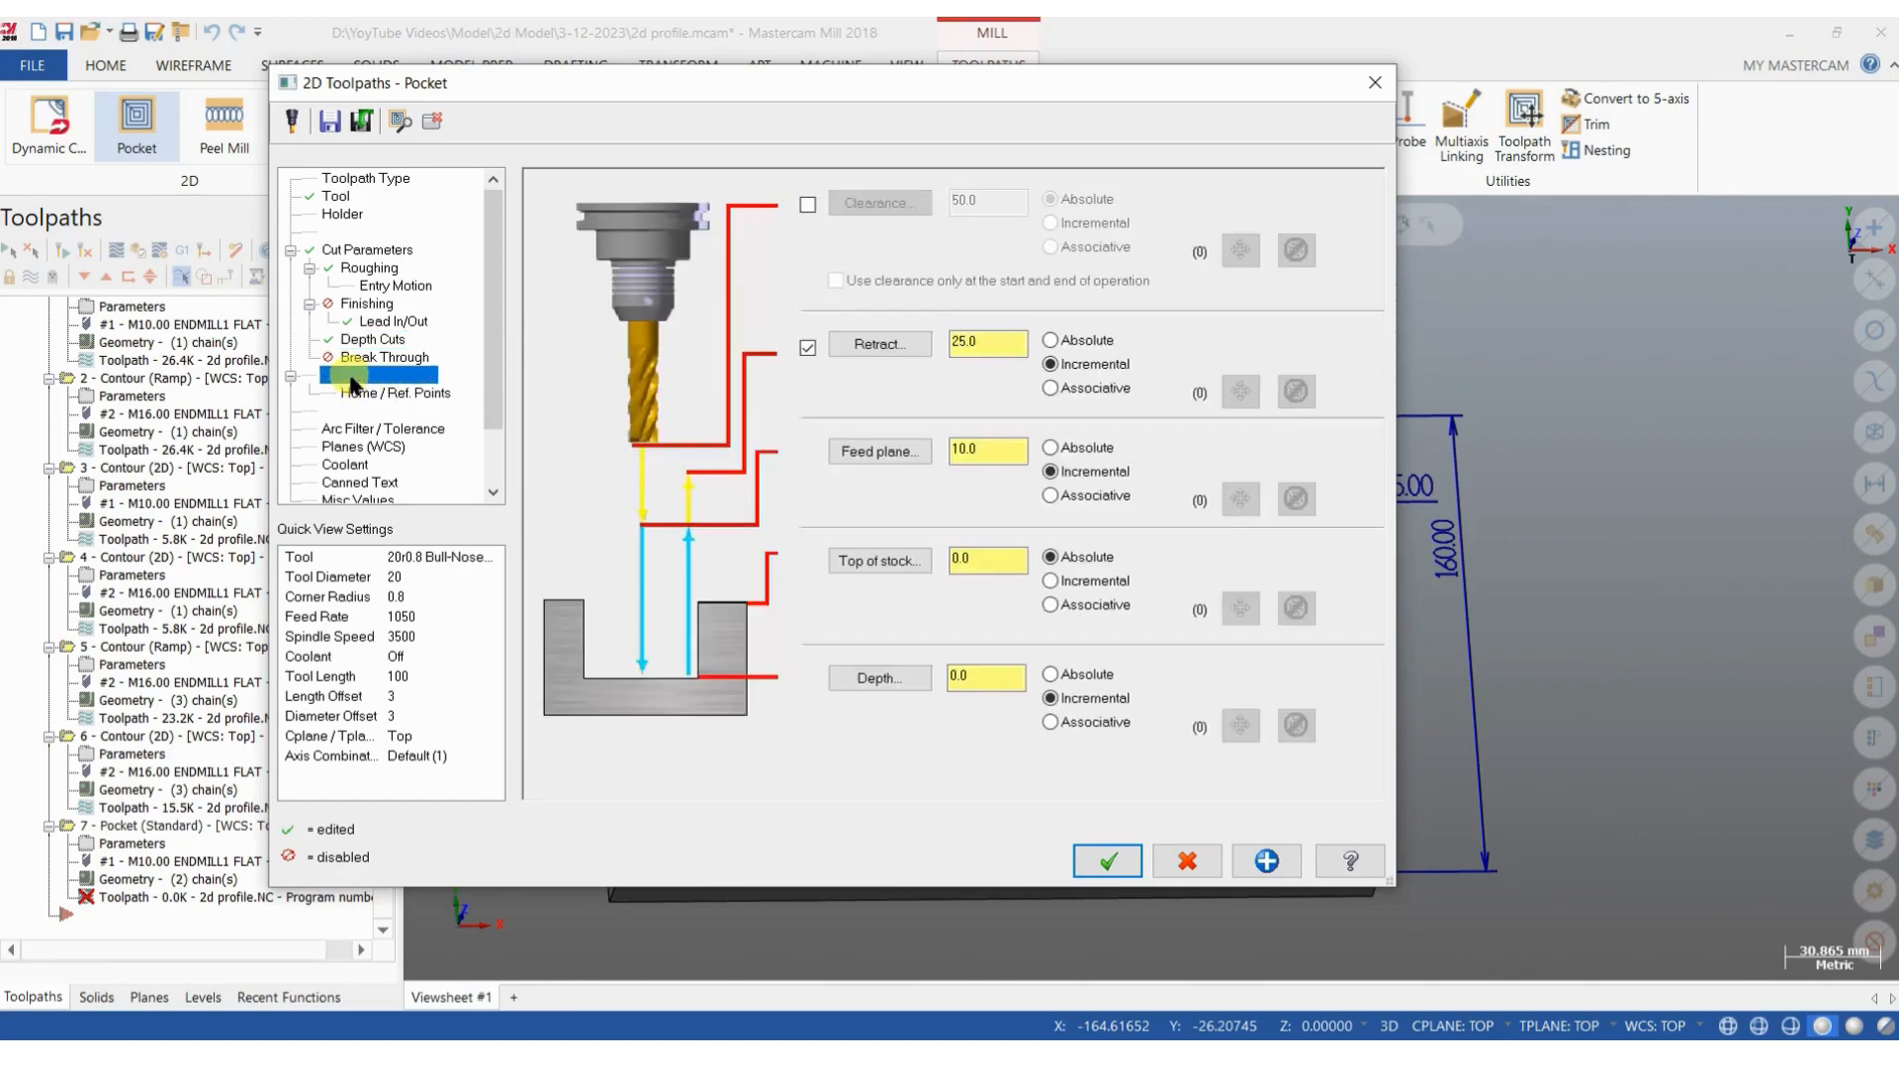
click(808, 204)
click(1052, 450)
click(1051, 676)
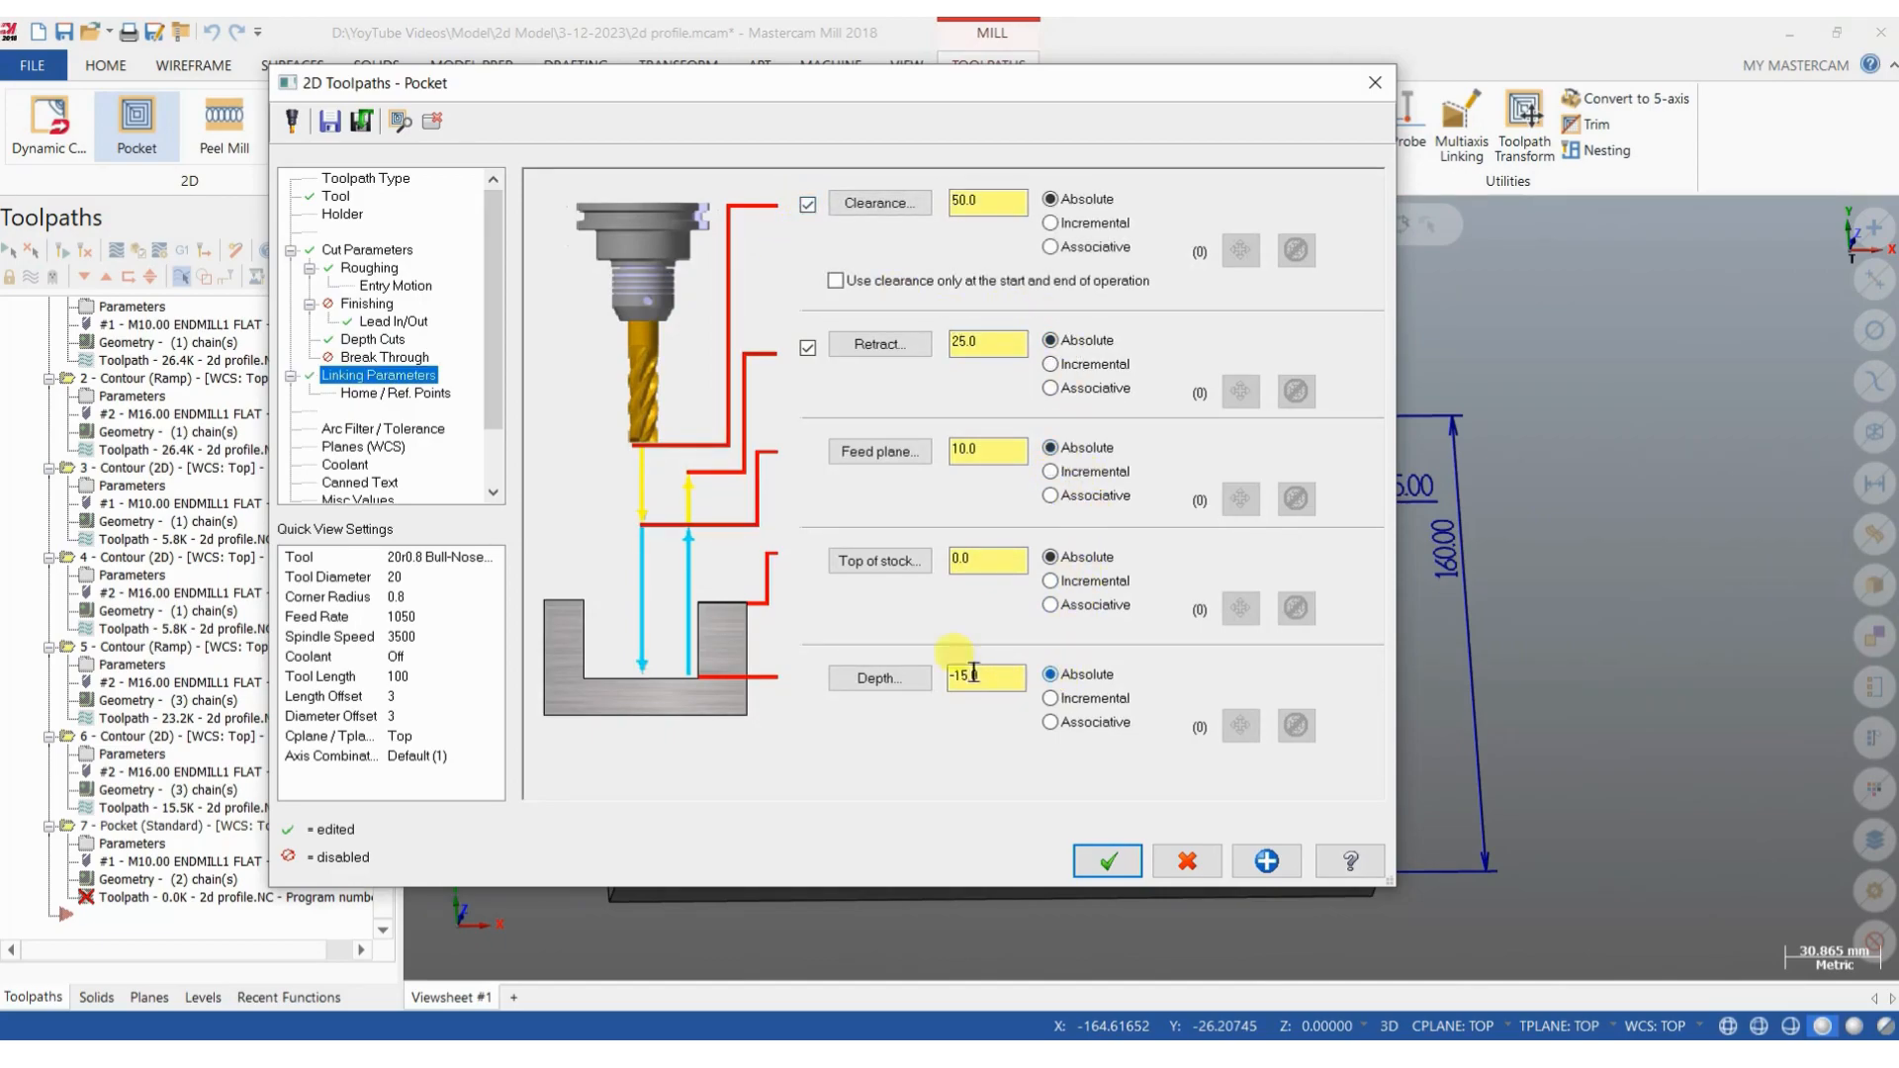
Set the pocket depth to -21 by picking the plate's bottom corner and subtracting 1.
click(880, 678)
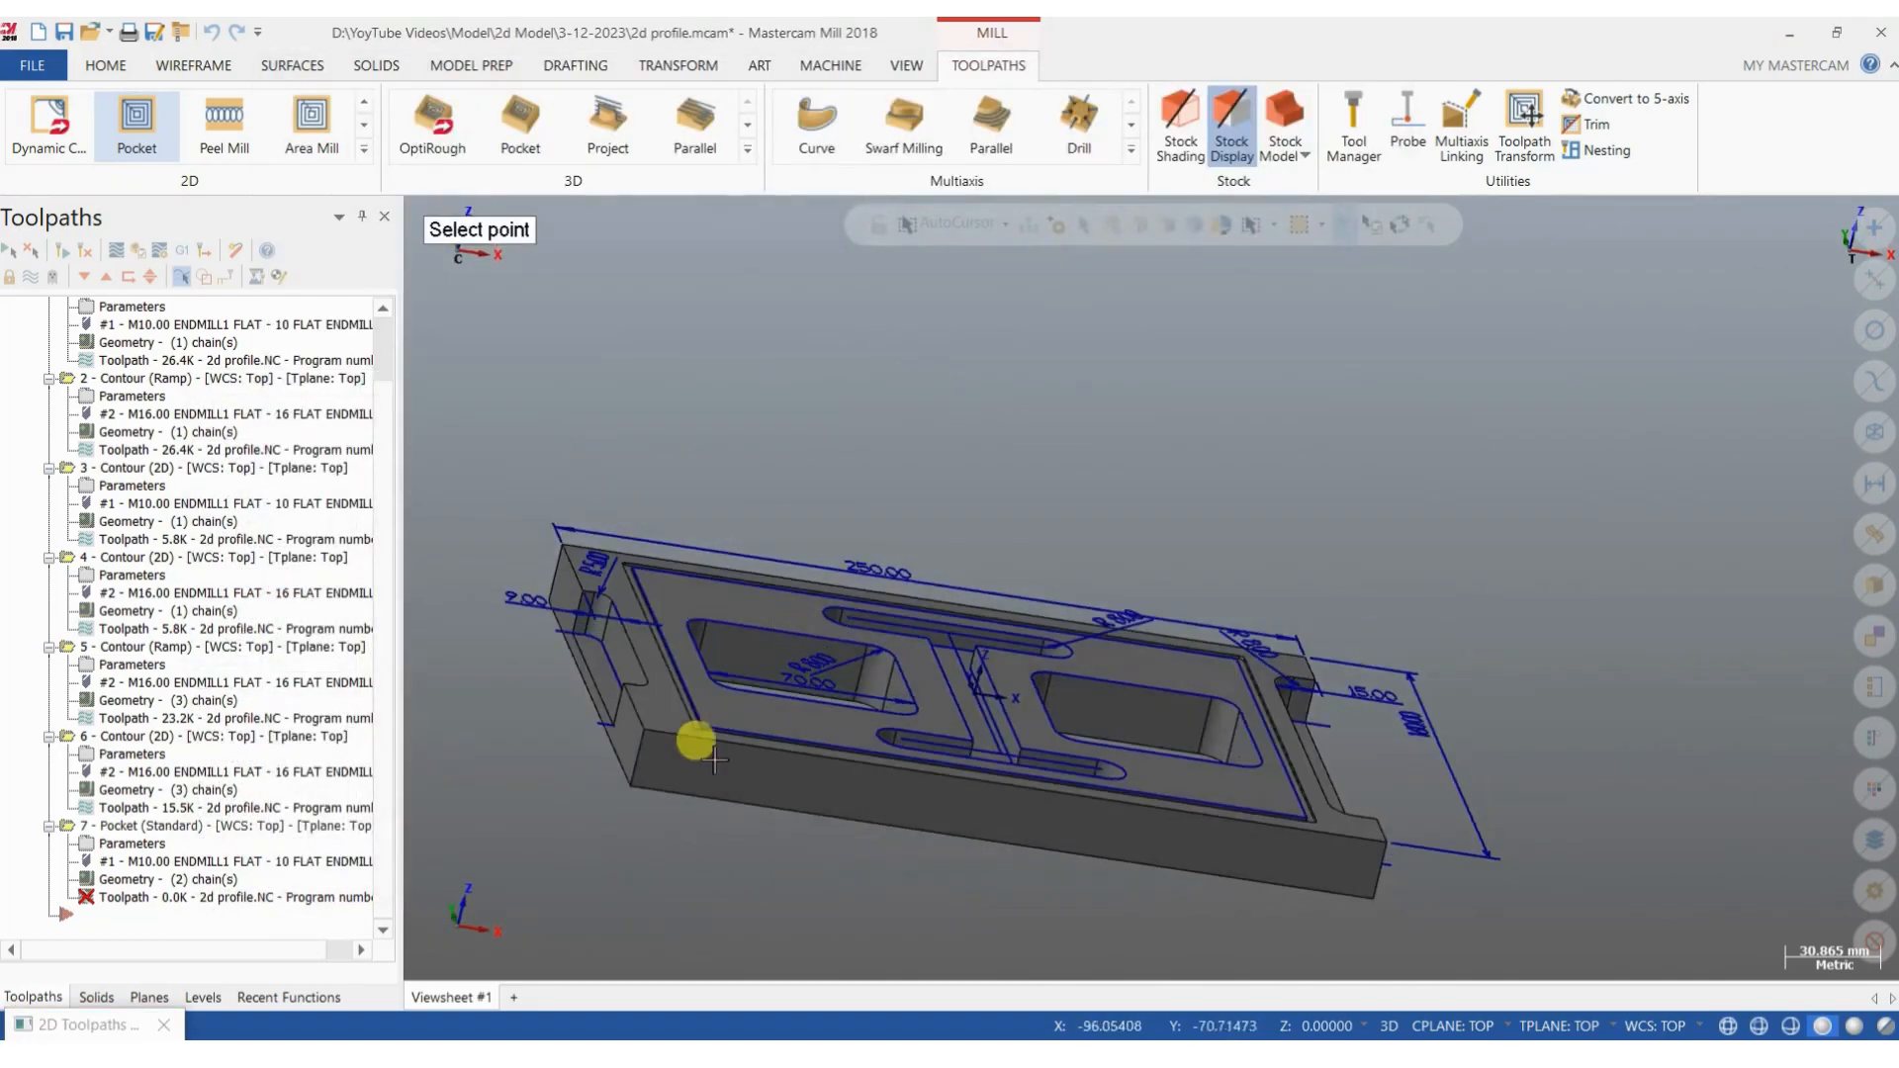
click(631, 786)
click(1020, 679)
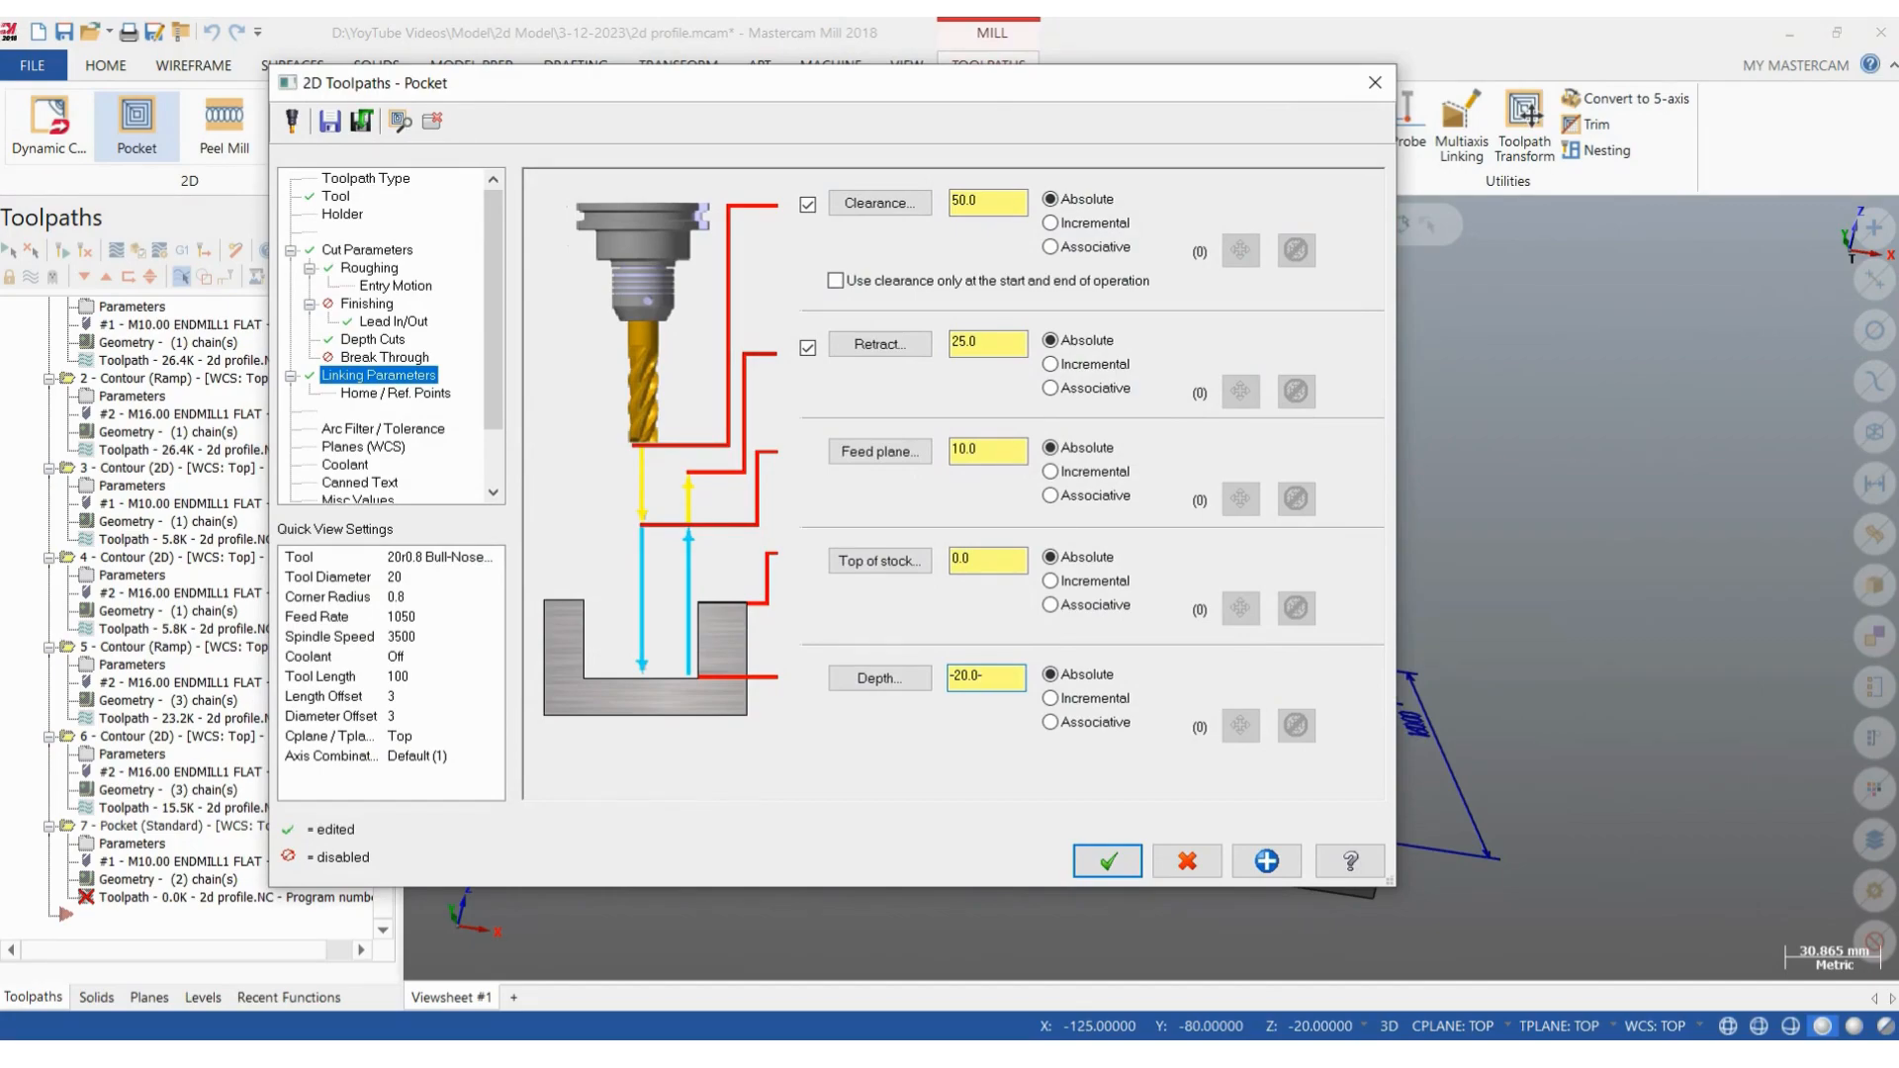
text(-1)
key(Return)
Set top of stock to 0.2, feed plane to 4 and retract to 5, limit clearance to the operation's start and end, and generate the toolpath.
drag(1000, 562, 833, 566)
text(0.2)
key(Return)
drag(1012, 452, 662, 468)
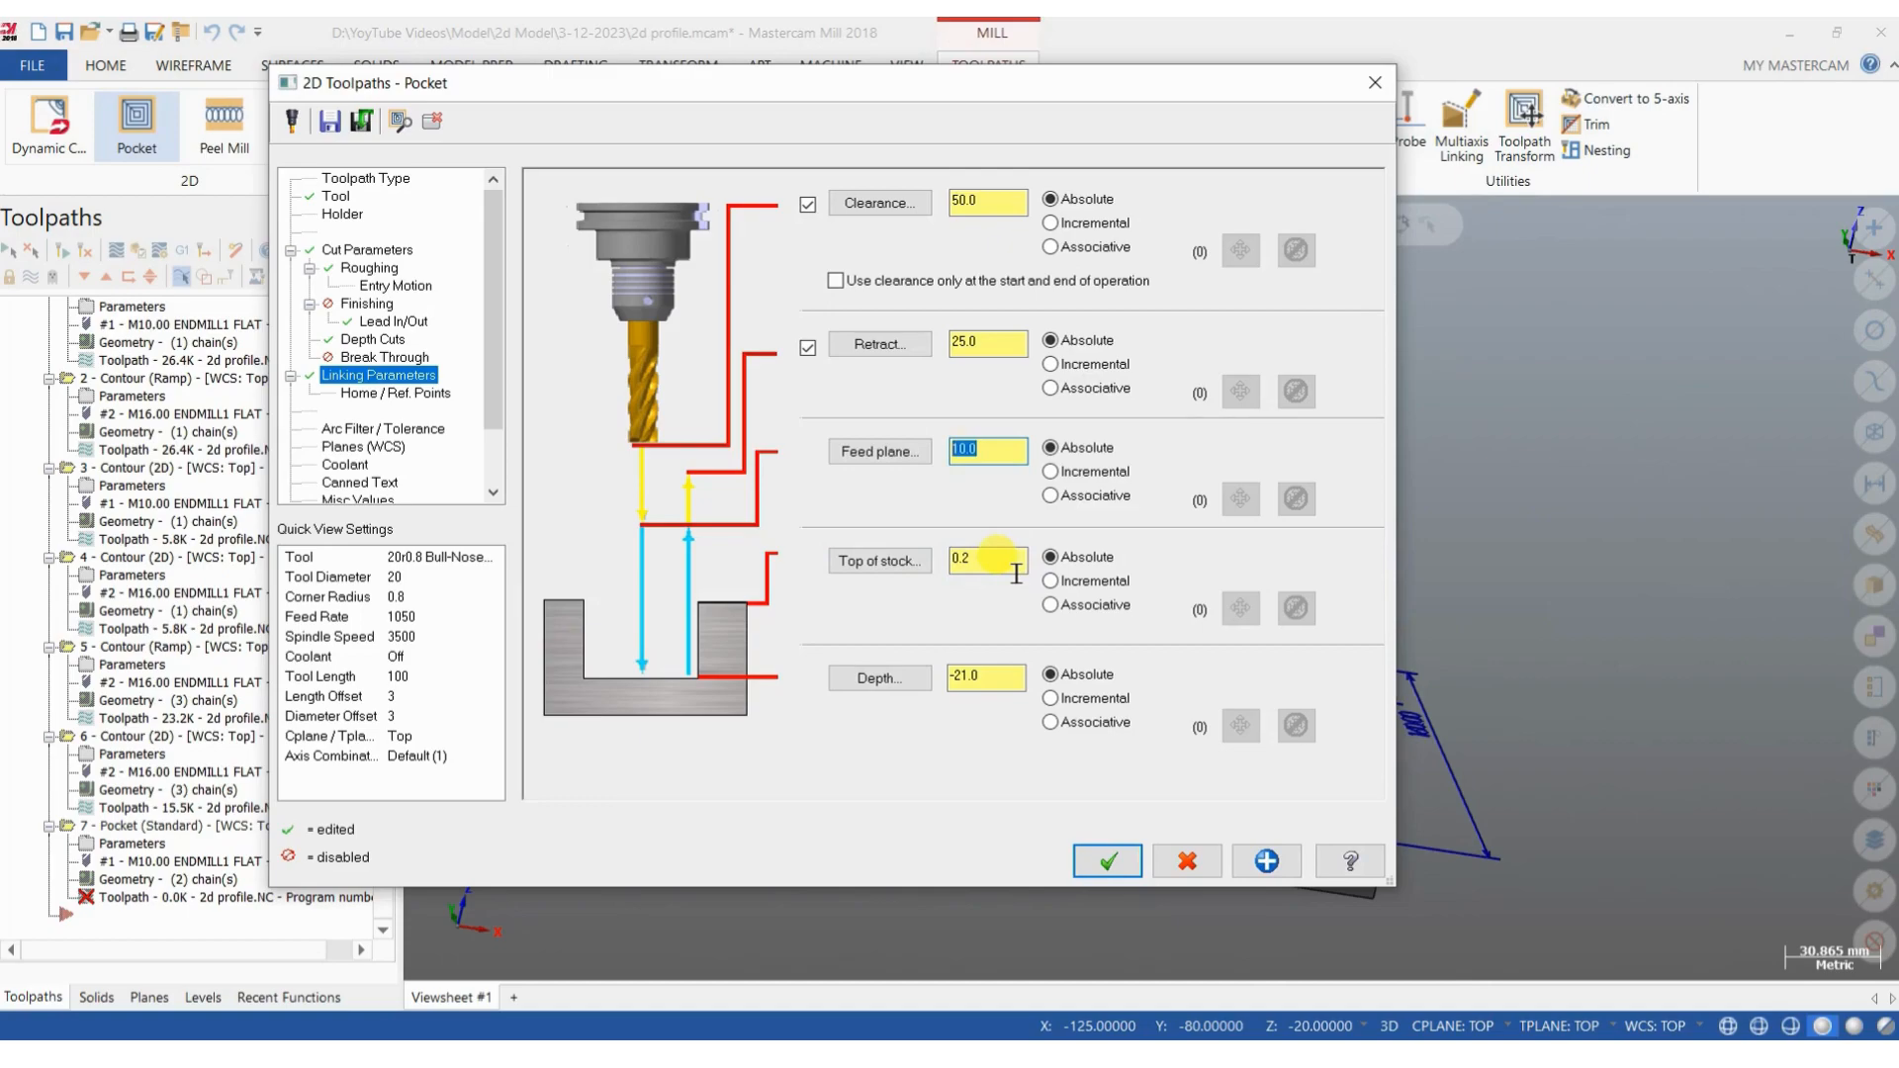
text(4)
drag(1019, 342, 952, 343)
text(5)
key(Return)
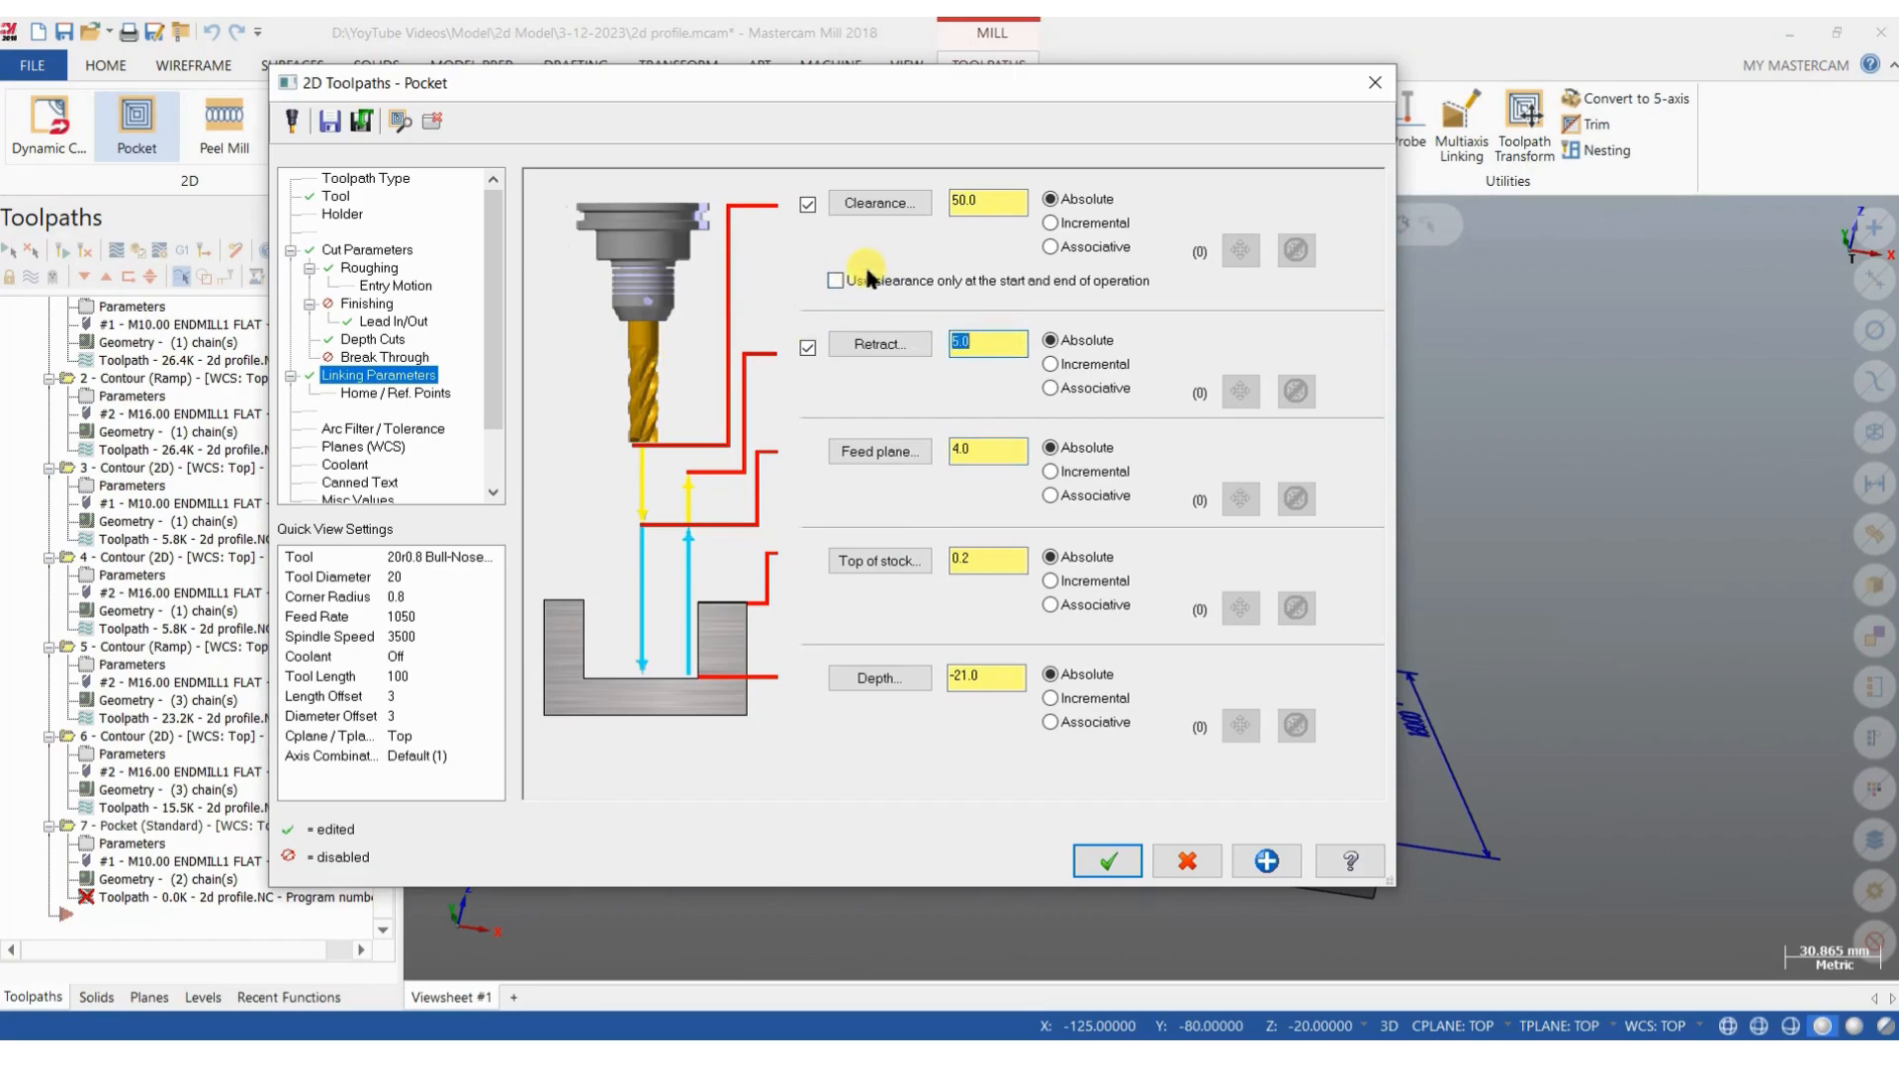
click(837, 278)
click(1134, 869)
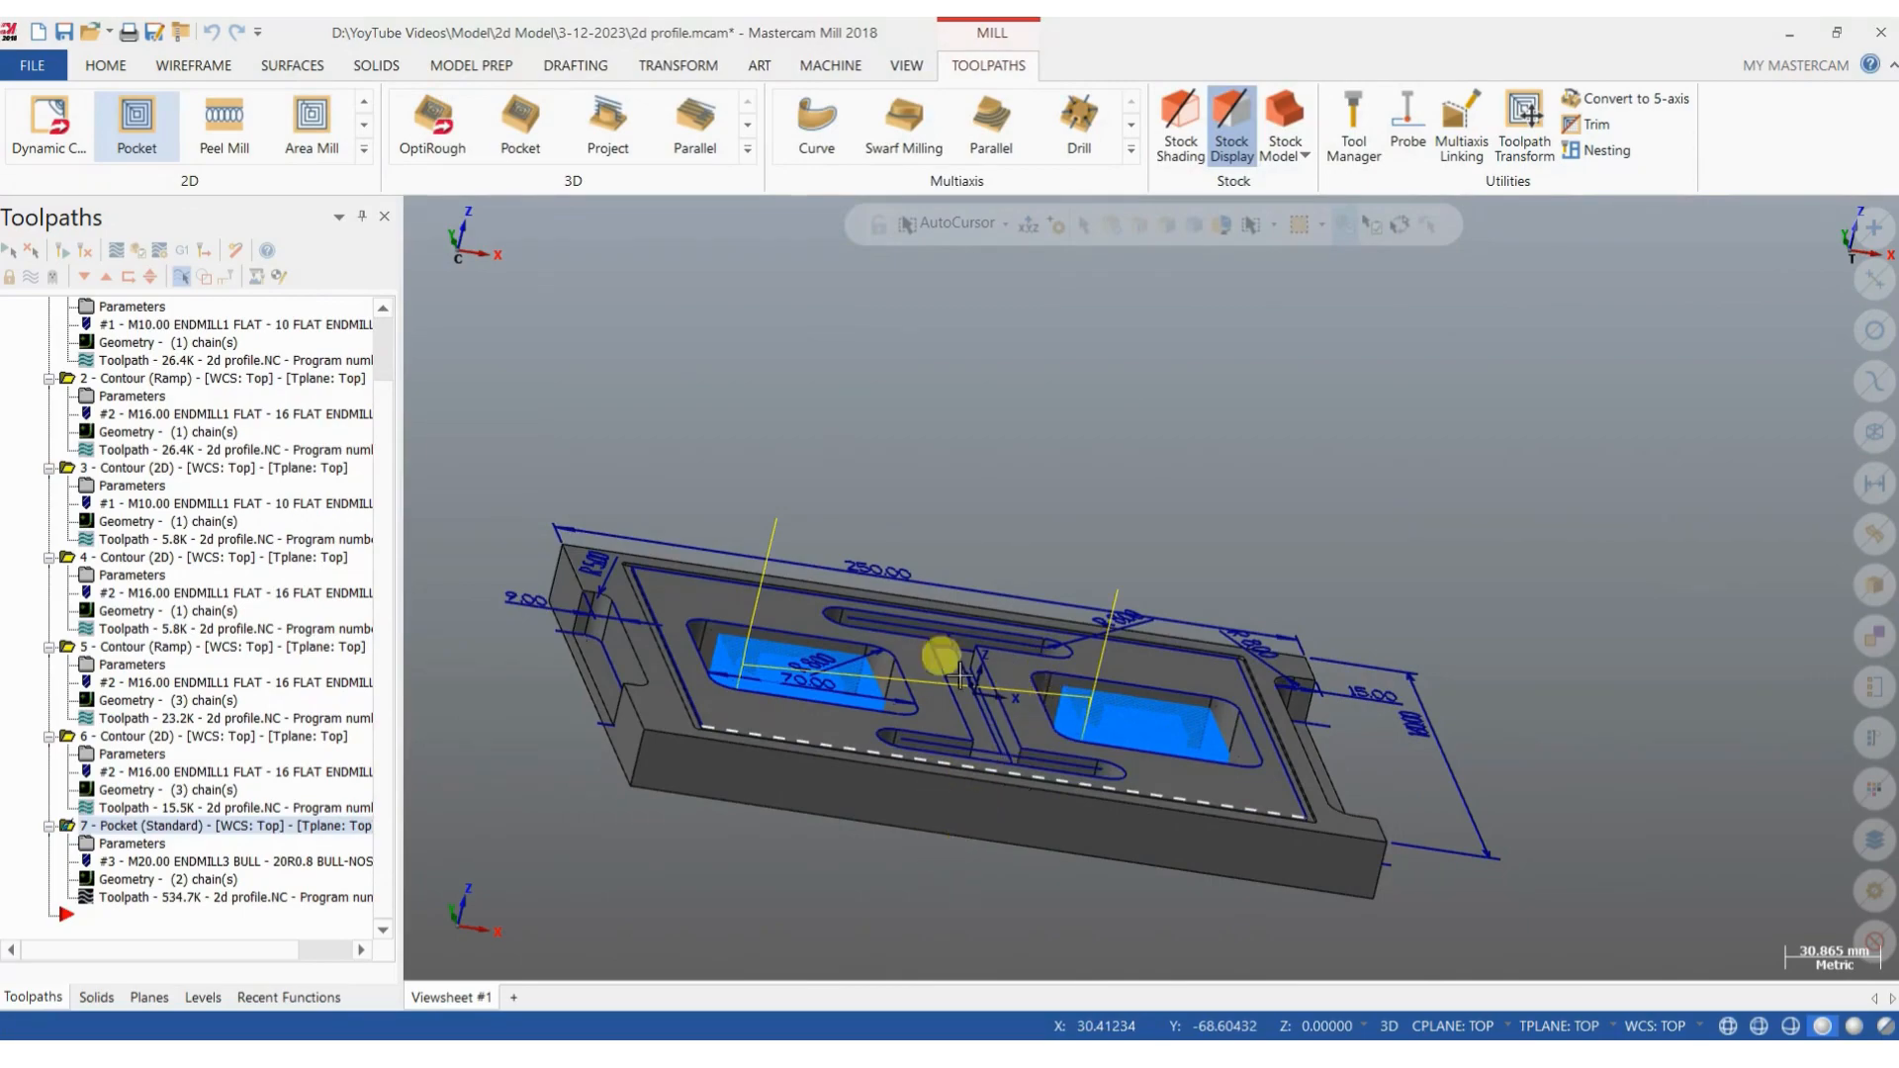
Examine the generated pocket toolpath in the two rectangular openings from several angles.
scroll(893, 841, down, 1)
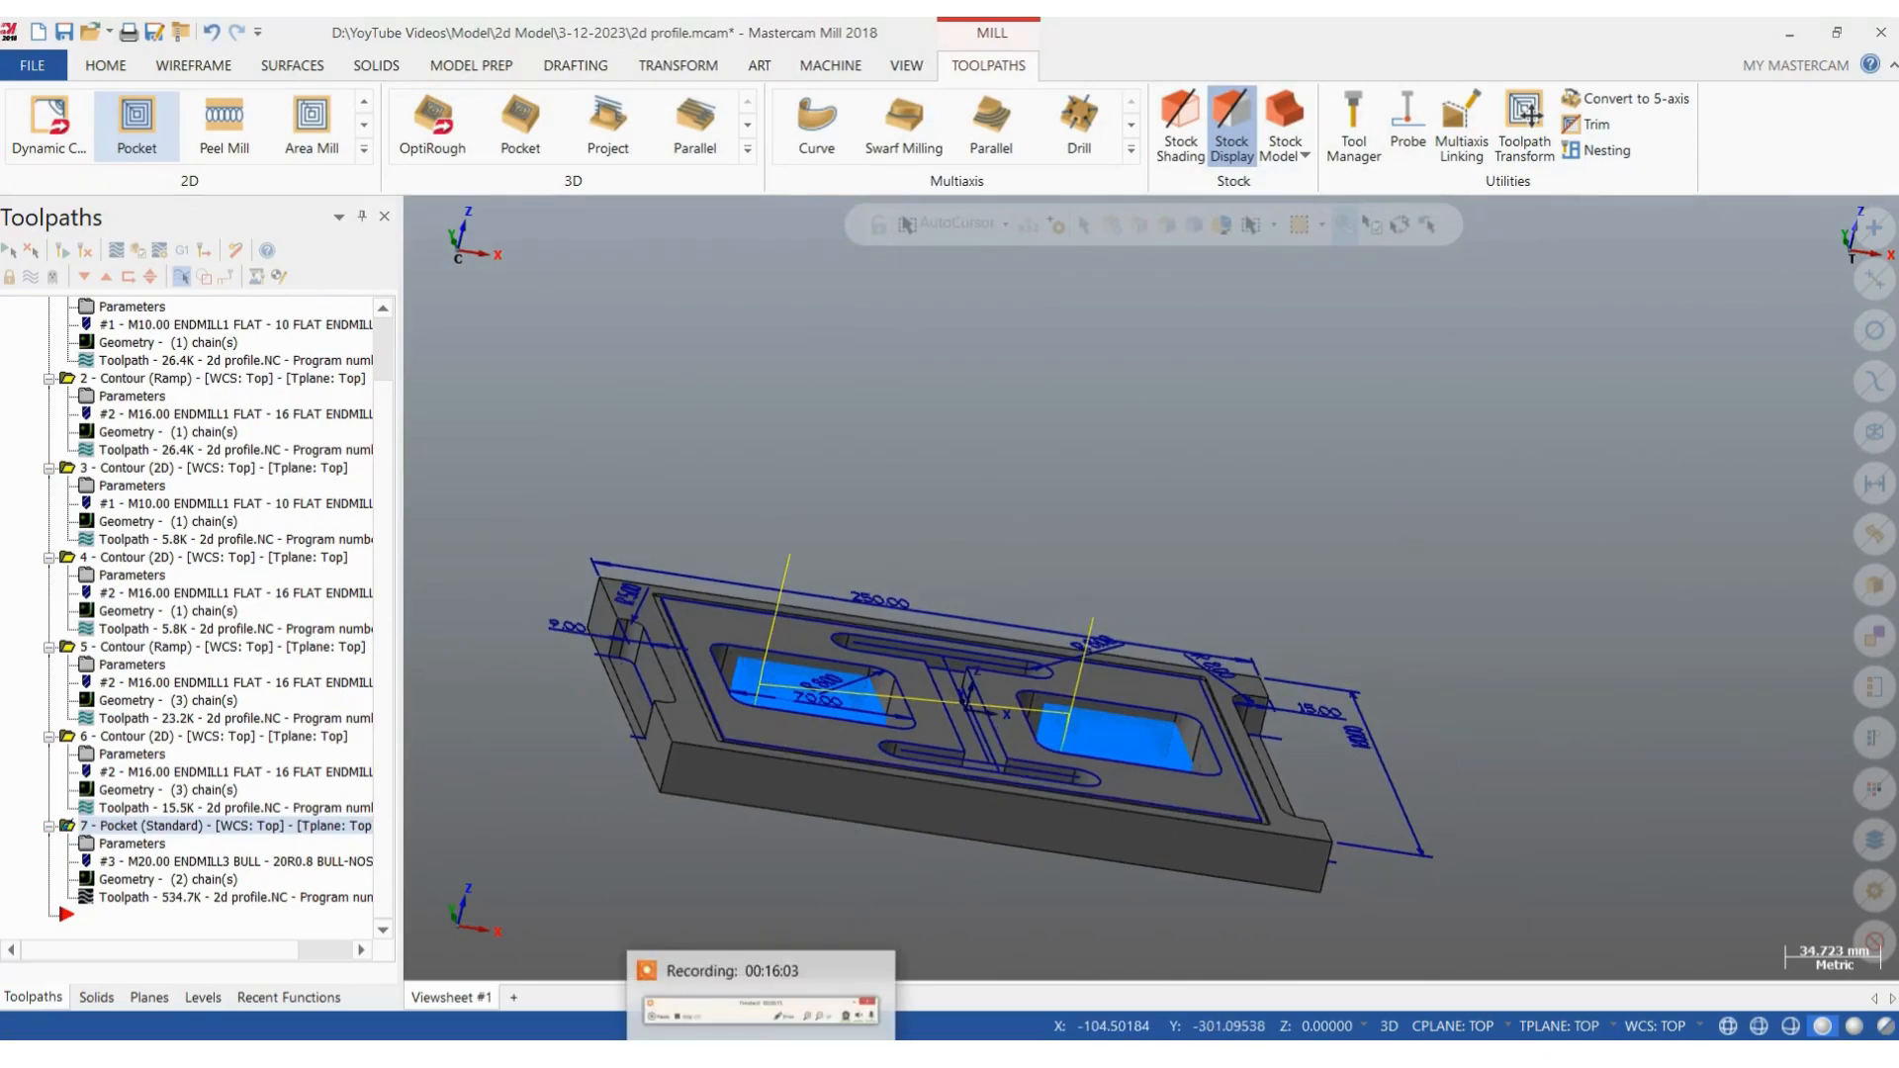
scroll(907, 443, down, 2)
scroll(926, 634, up, 4)
middle_drag(1020, 515, 1012, 570)
scroll(970, 471, down, 1)
scroll(984, 580, up, 3)
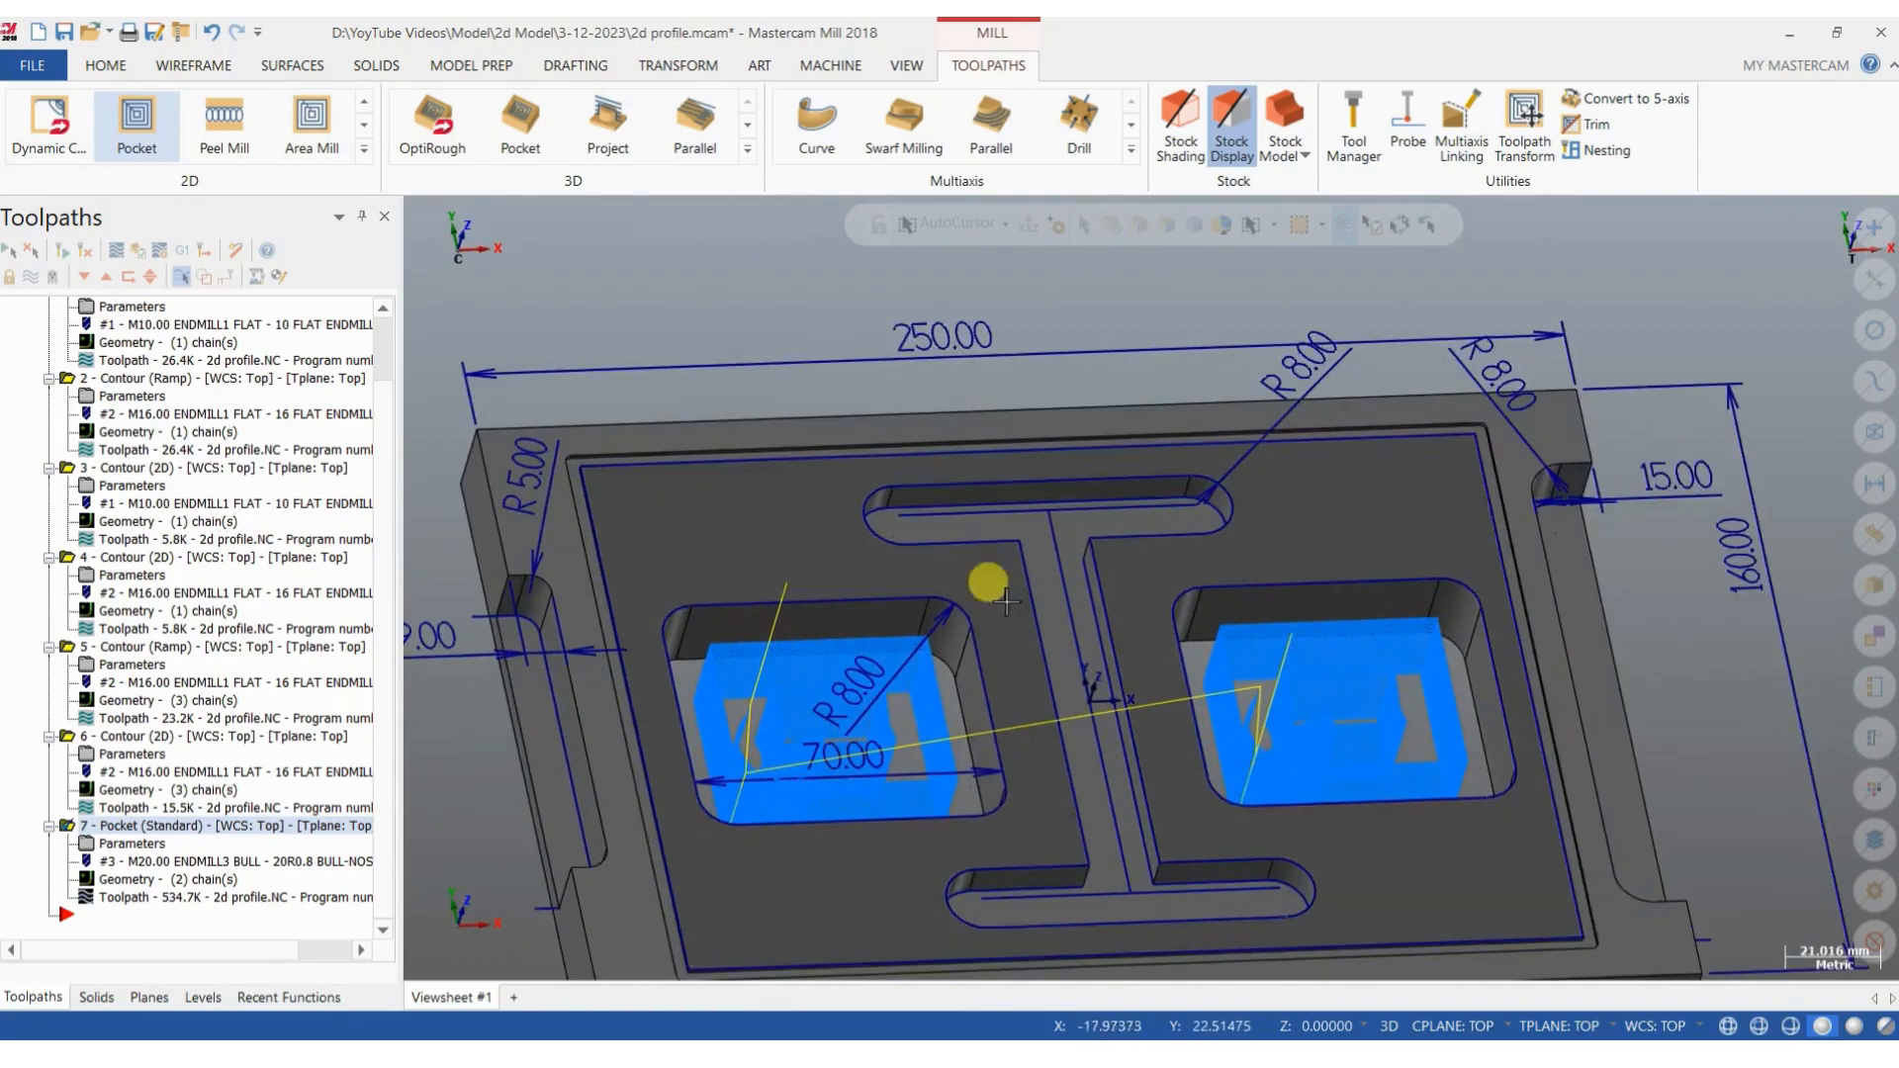
scroll(940, 504, down, 1)
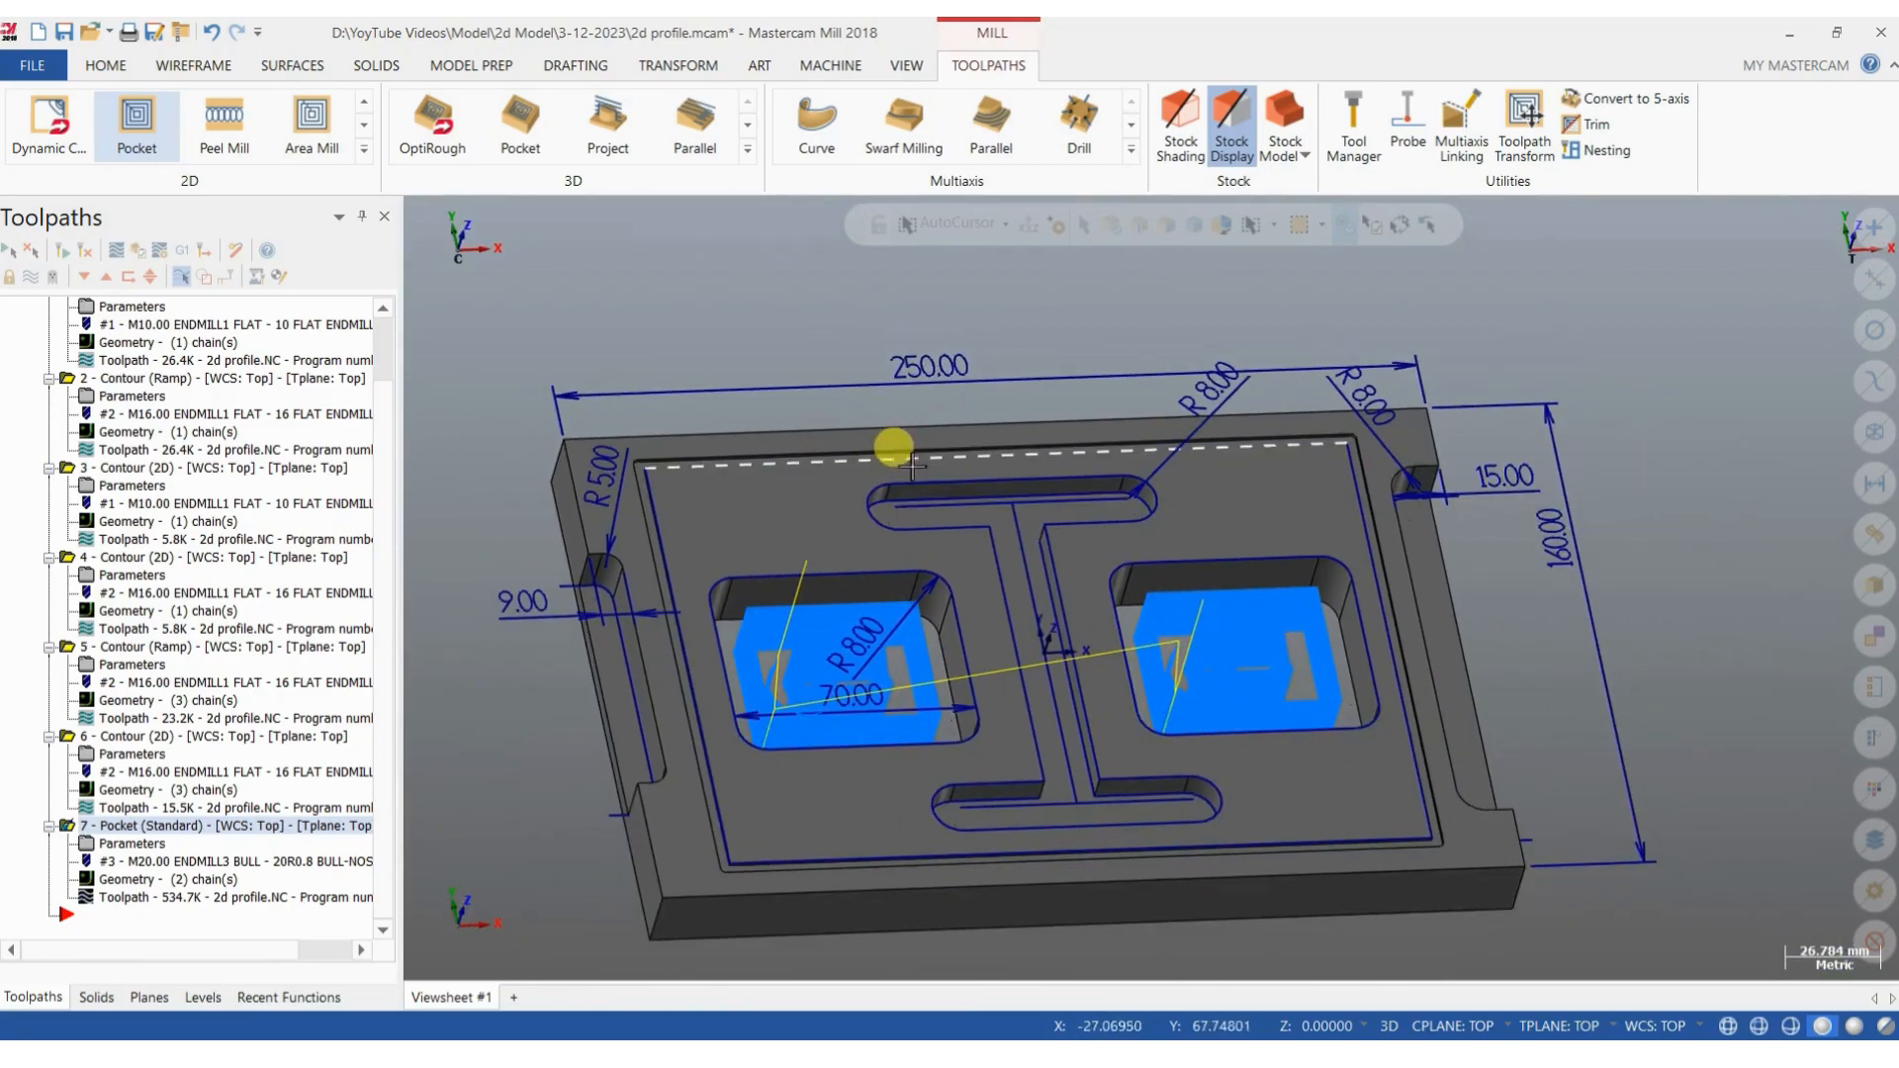
scroll(899, 441, down, 1)
scroll(1148, 657, up, 1)
middle_drag(1163, 655, 1098, 703)
scroll(1059, 694, down, 1)
middle_drag(988, 753, 1013, 700)
mouse_move(761, 1055)
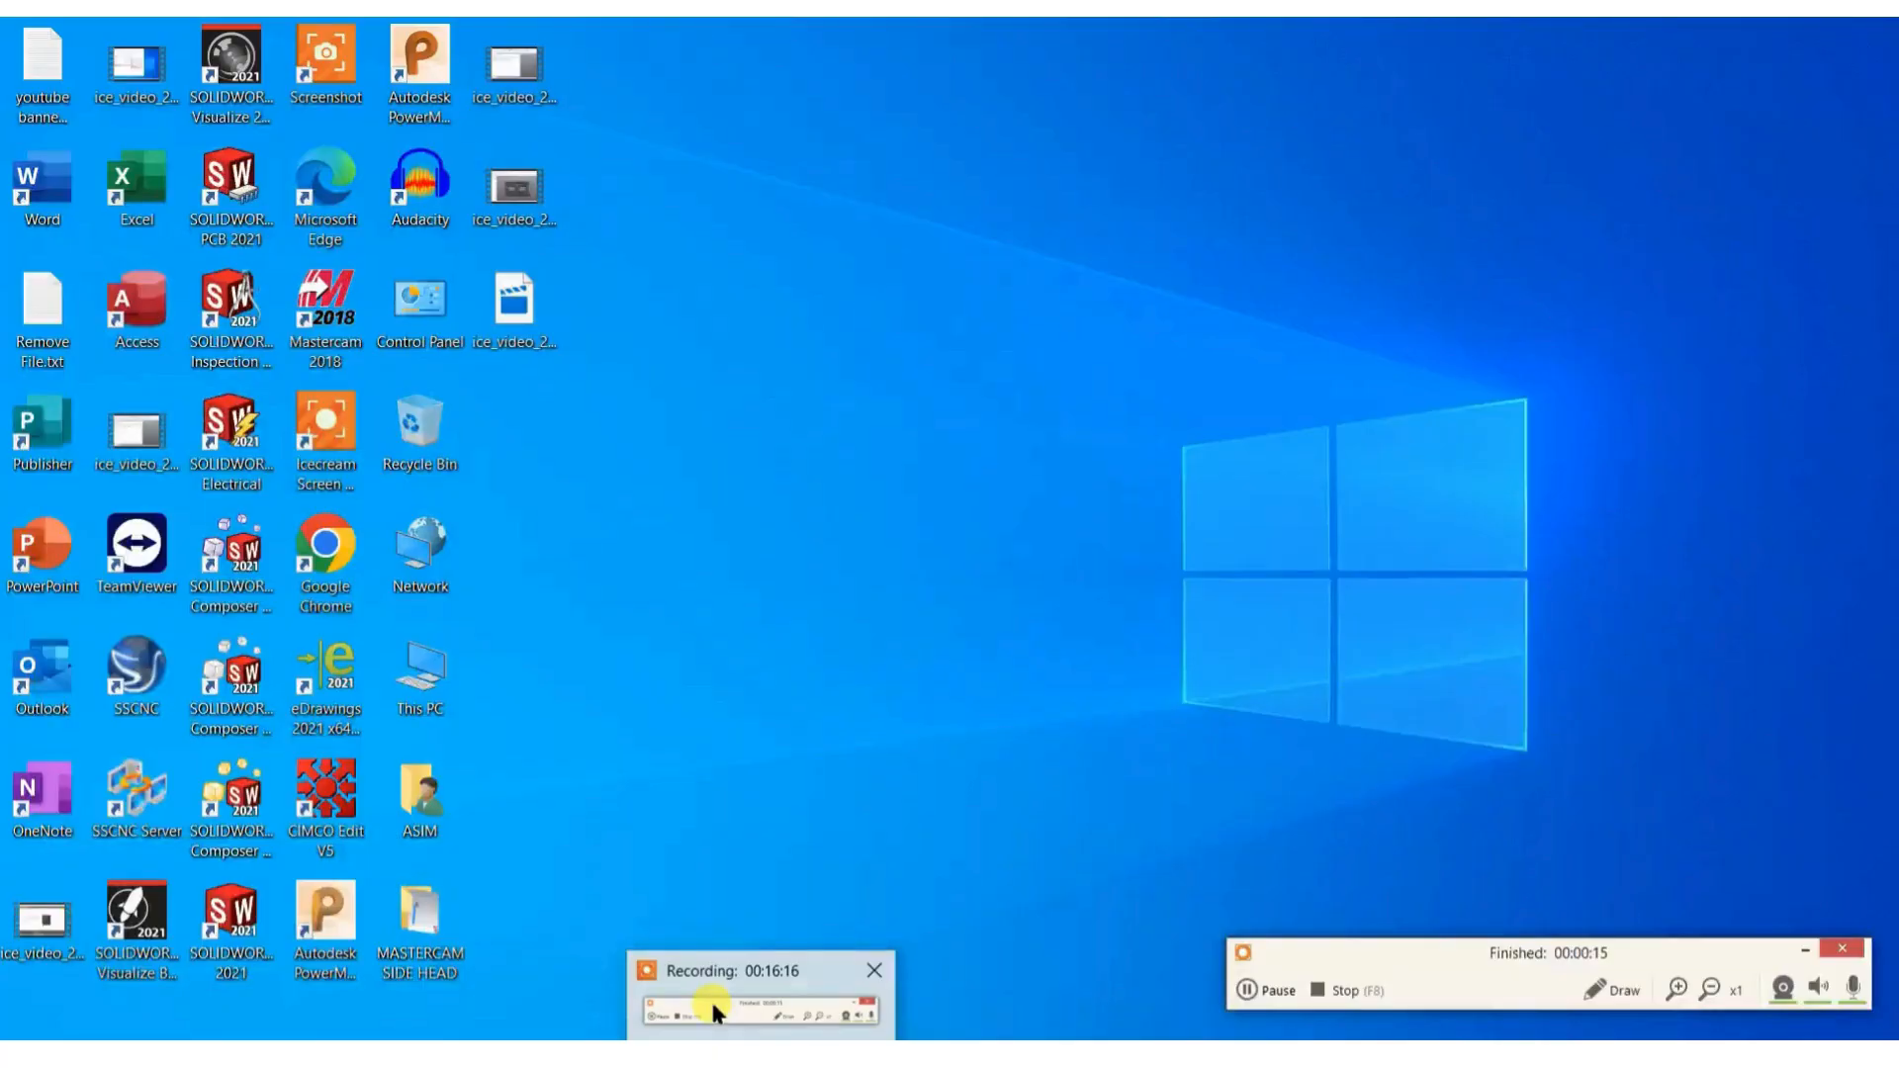
click(711, 999)
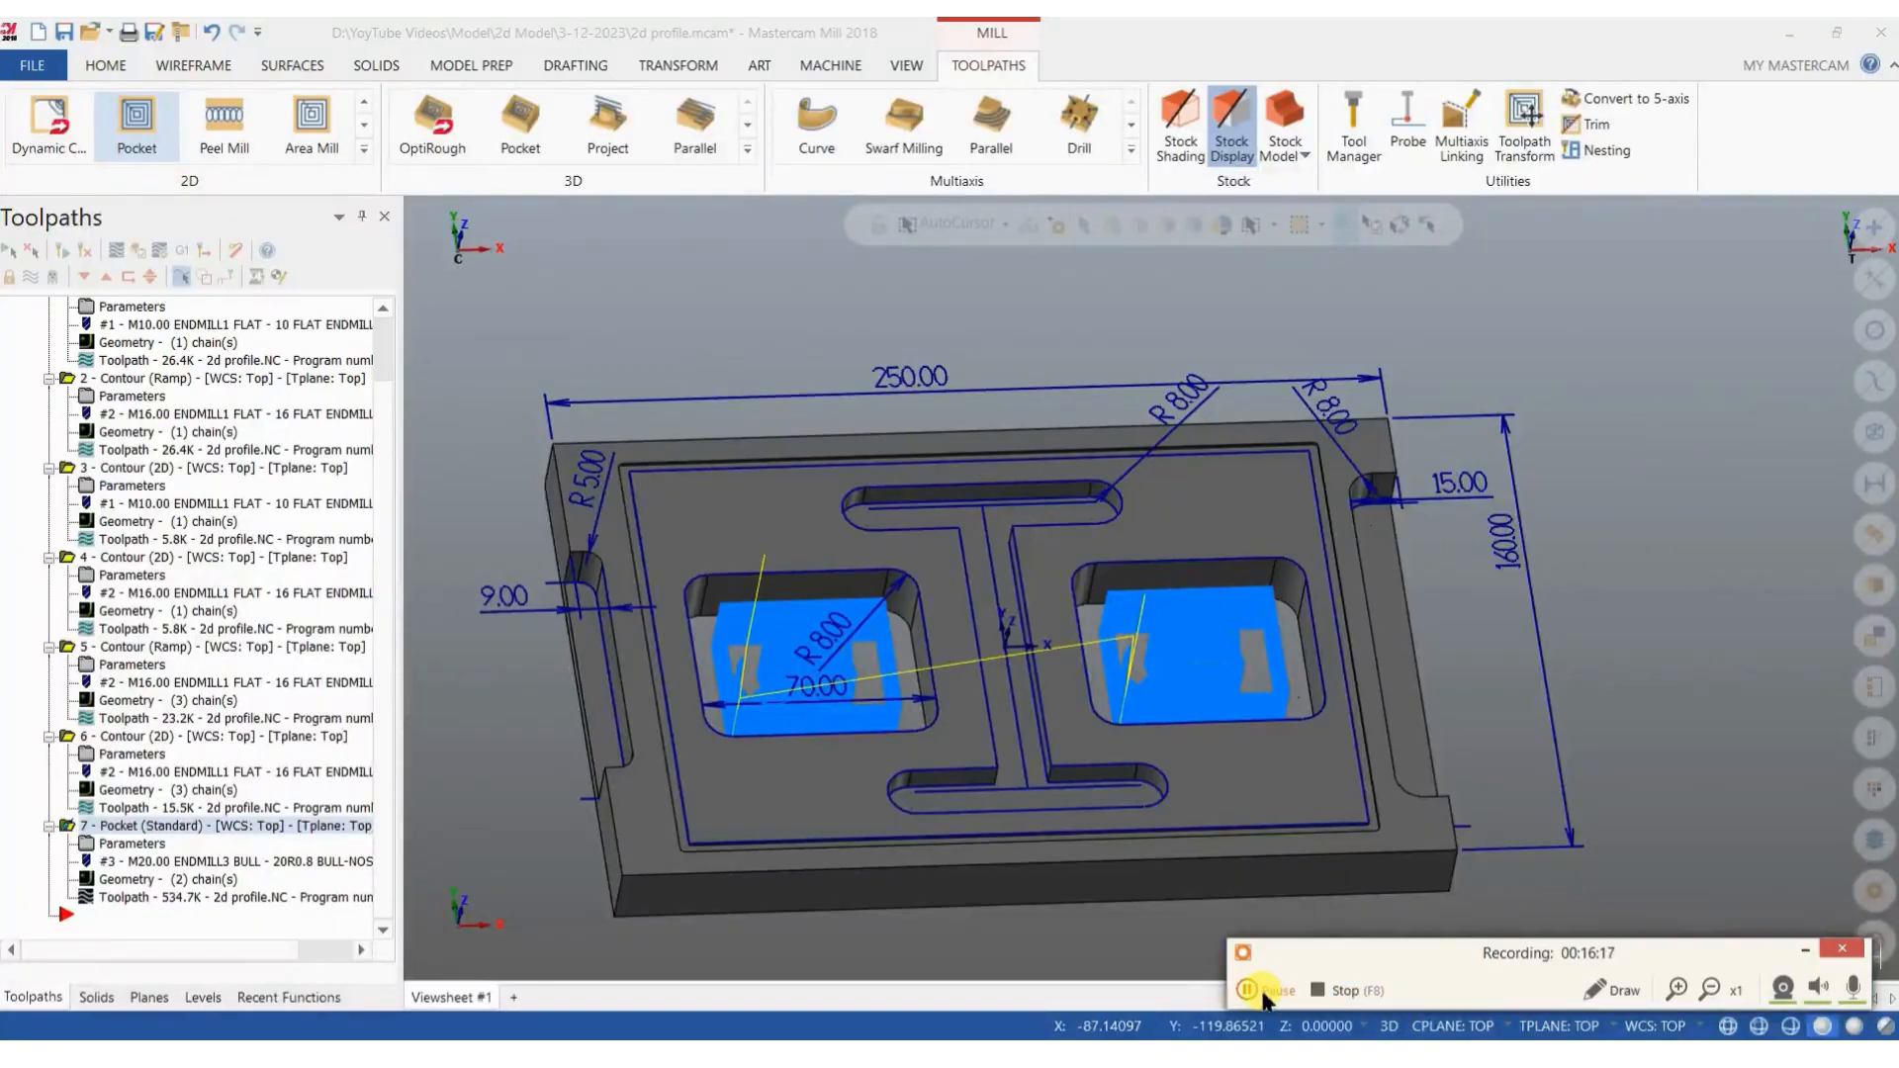